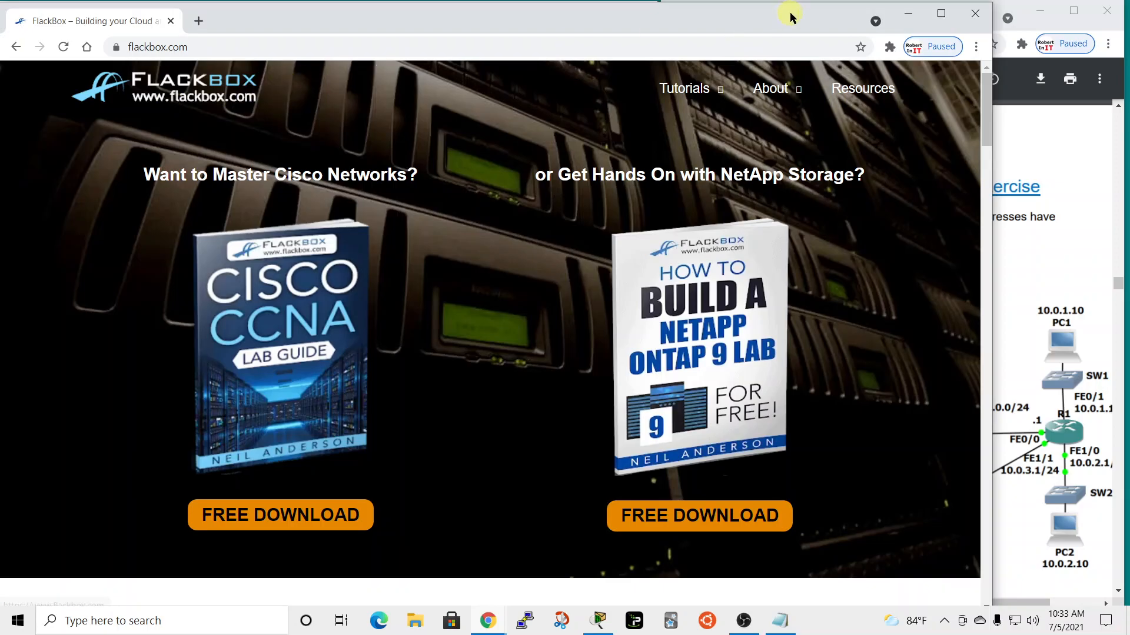
Step: Bring the Packet Tracer topology and the lab guide side by side and scroll to the OSPF Basic Configuration tasks
{"action": "left_click", "coordinate": [968, 14]}
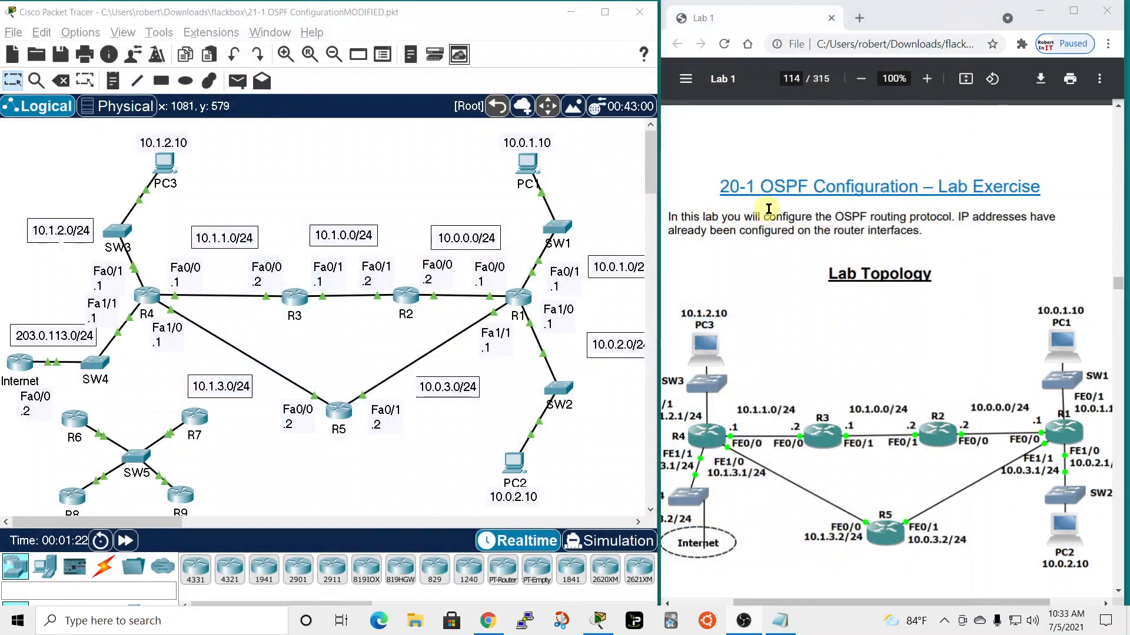
{"action": "scroll", "coordinate": [871, 253], "scroll_direction": "down", "scroll_amount": 15}
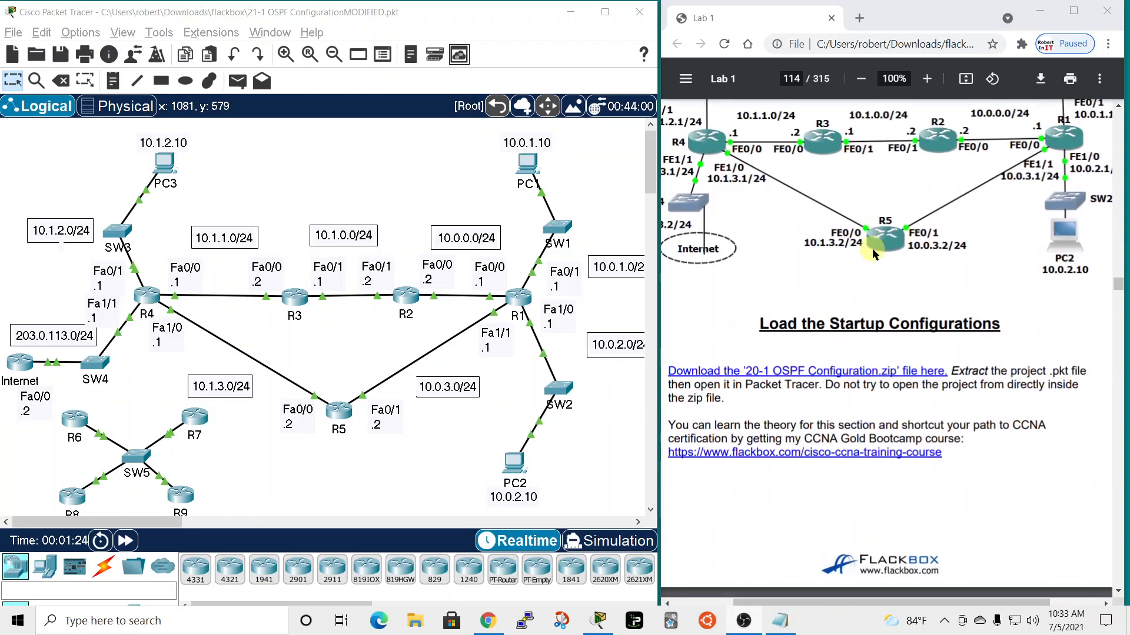
{"action": "left_click", "coordinate": [700, 210]}
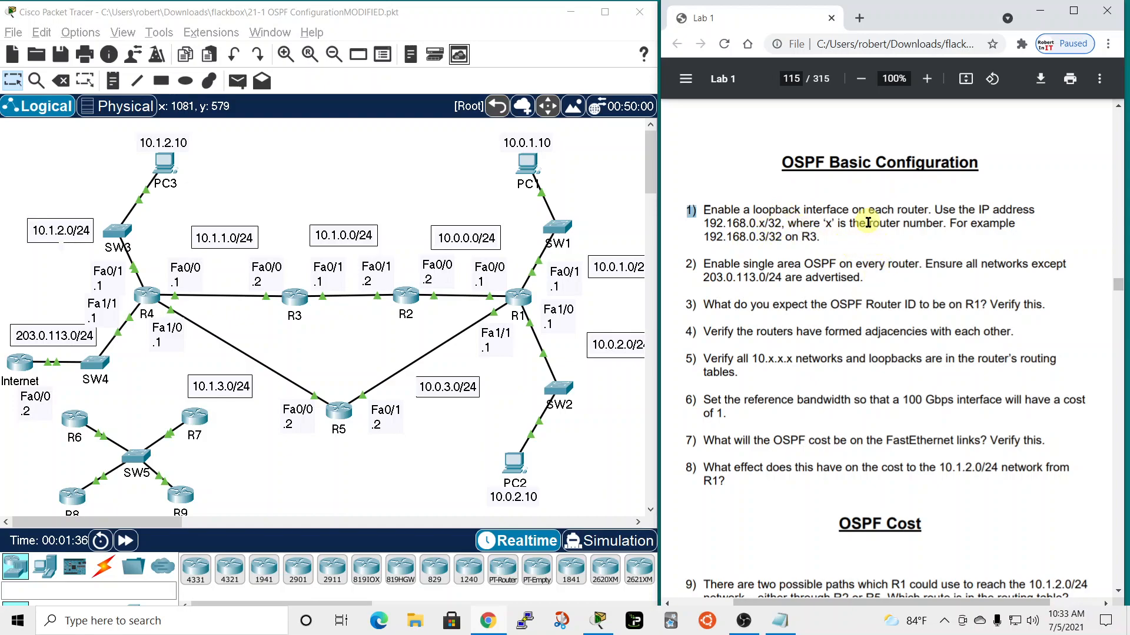
Step: Open router R1's command line interface and start a session
{"action": "left_click", "coordinate": [517, 298]}
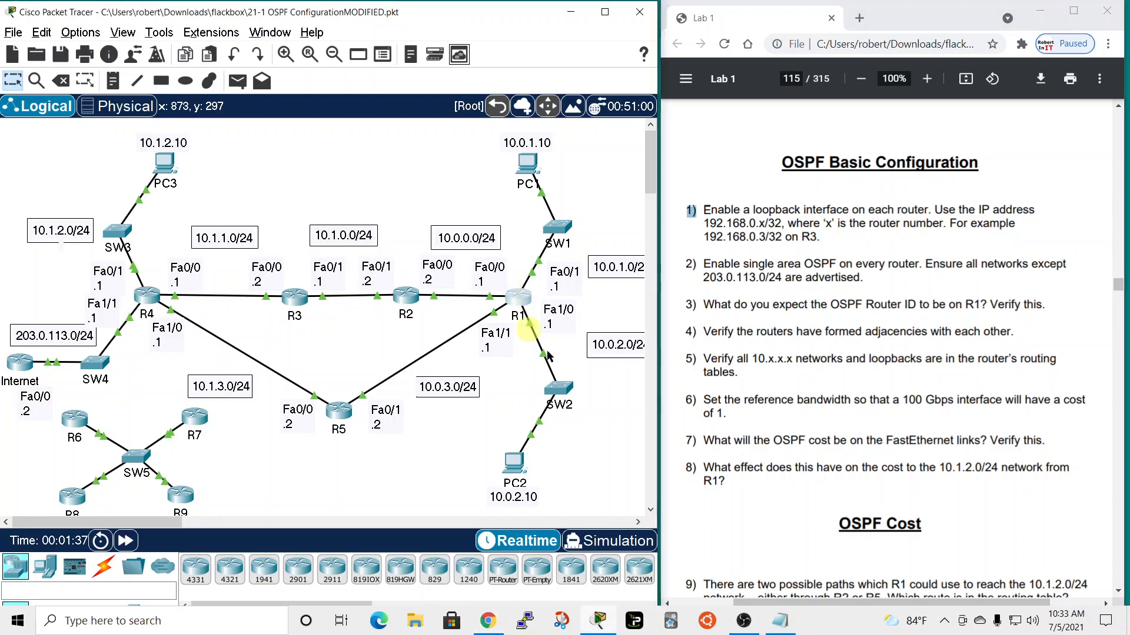
{"action": "left_click_drag", "start_coordinate": [609, 86], "coordinate": [452, 48]}
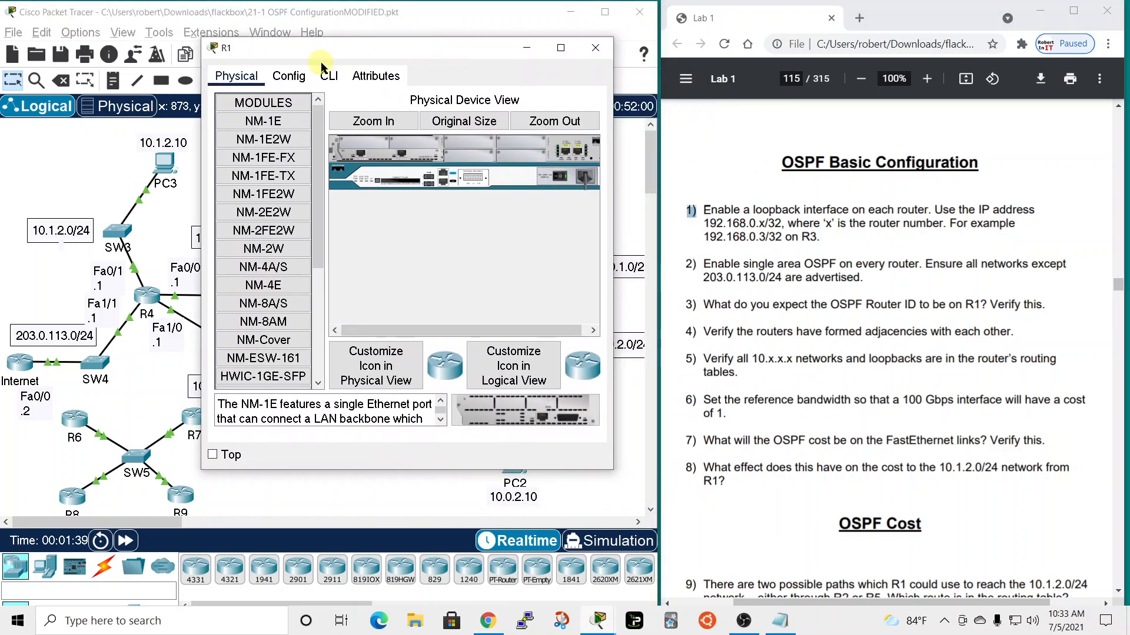
{"action": "left_click", "coordinate": [338, 84]}
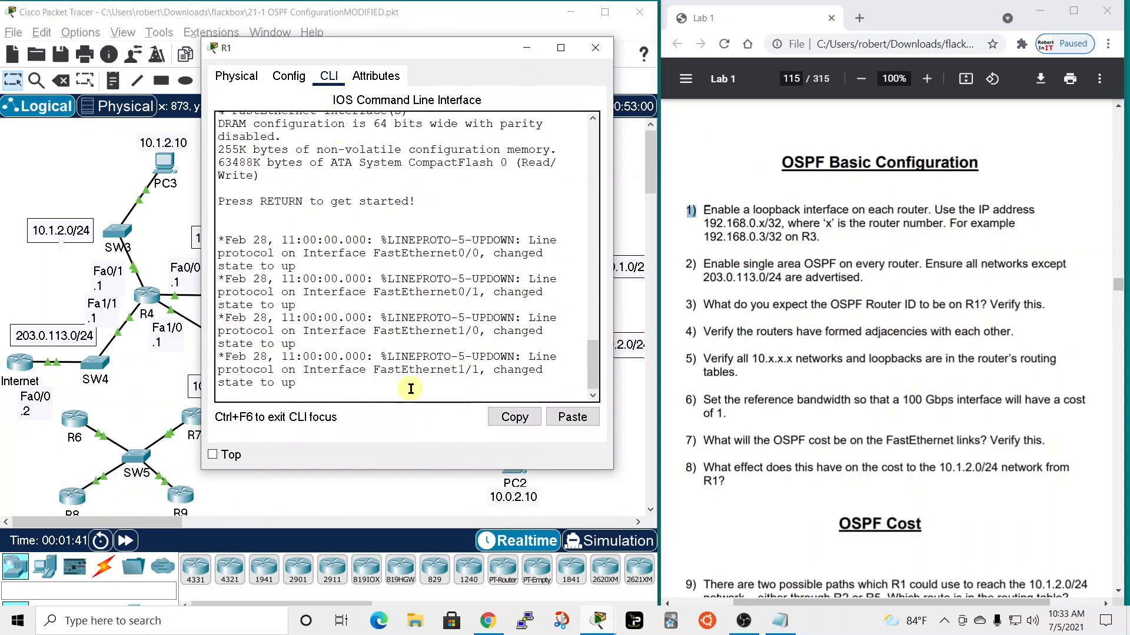
{"action": "key", "text": "Return"}
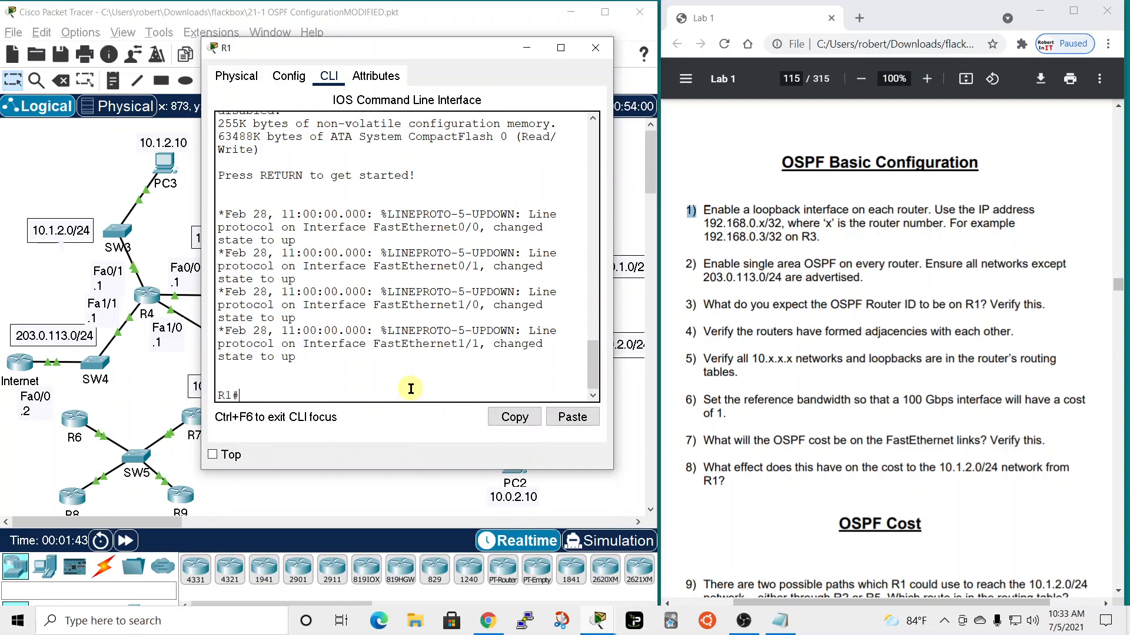
Step: Enter global configuration mode on R1 and create interface loopback0
{"action": "type", "text": "conf t"}
{"action": "key", "text": "Return"}
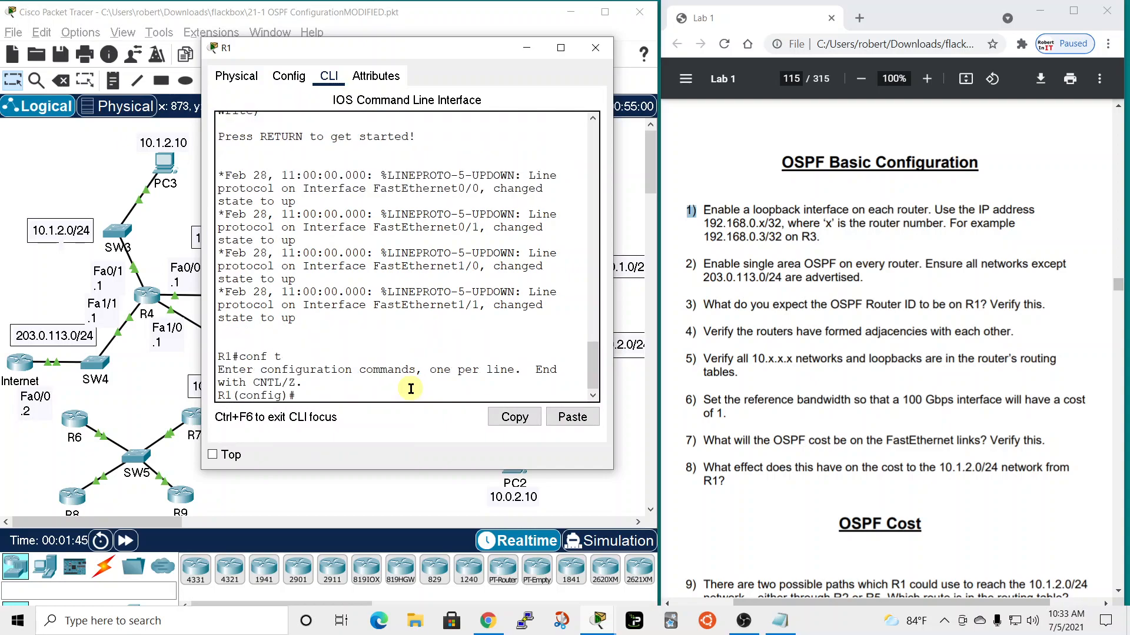
{"action": "type", "text": "int"}
{"action": "key", "text": "Tab"}
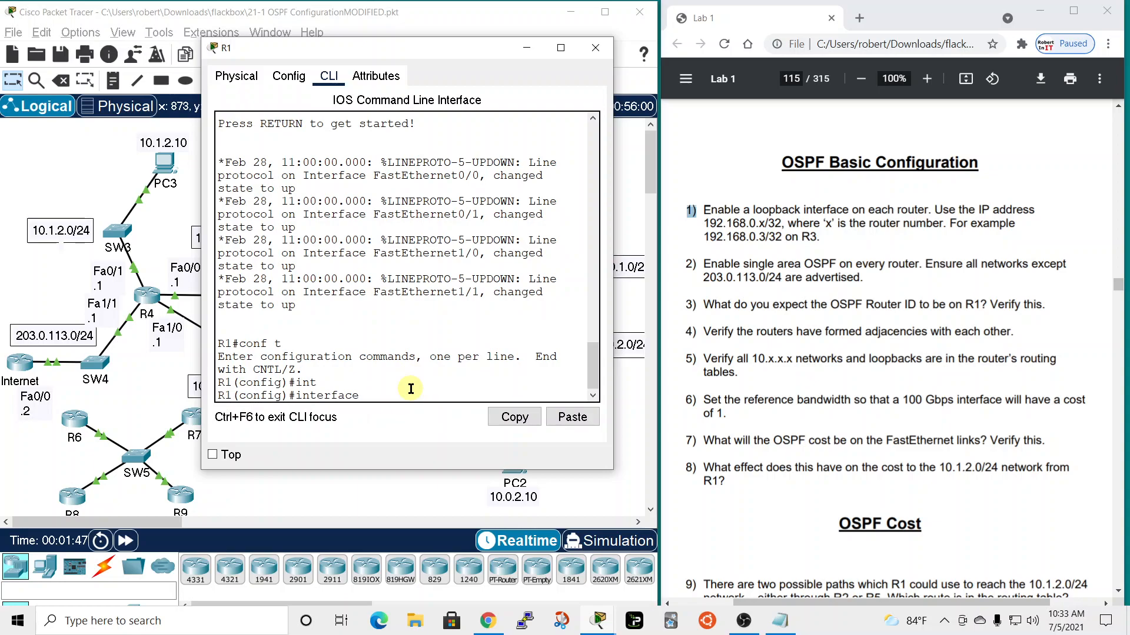
{"action": "type", "text": "loo"}
{"action": "key", "text": "Tab"}
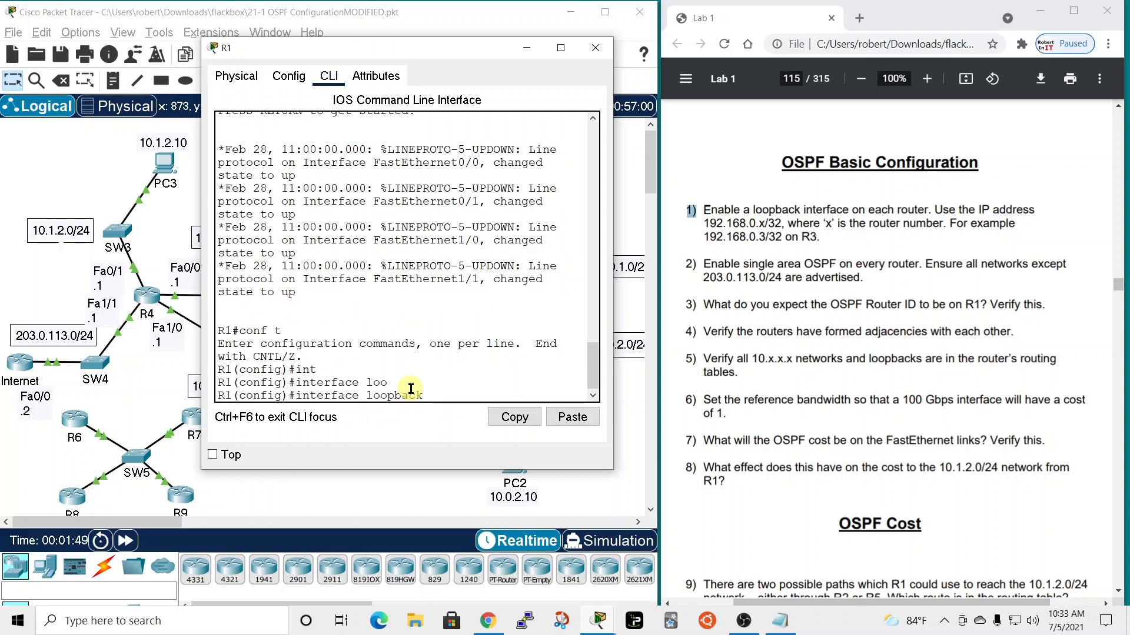
{"action": "type", "text": "0"}
{"action": "key", "text": "Return"}
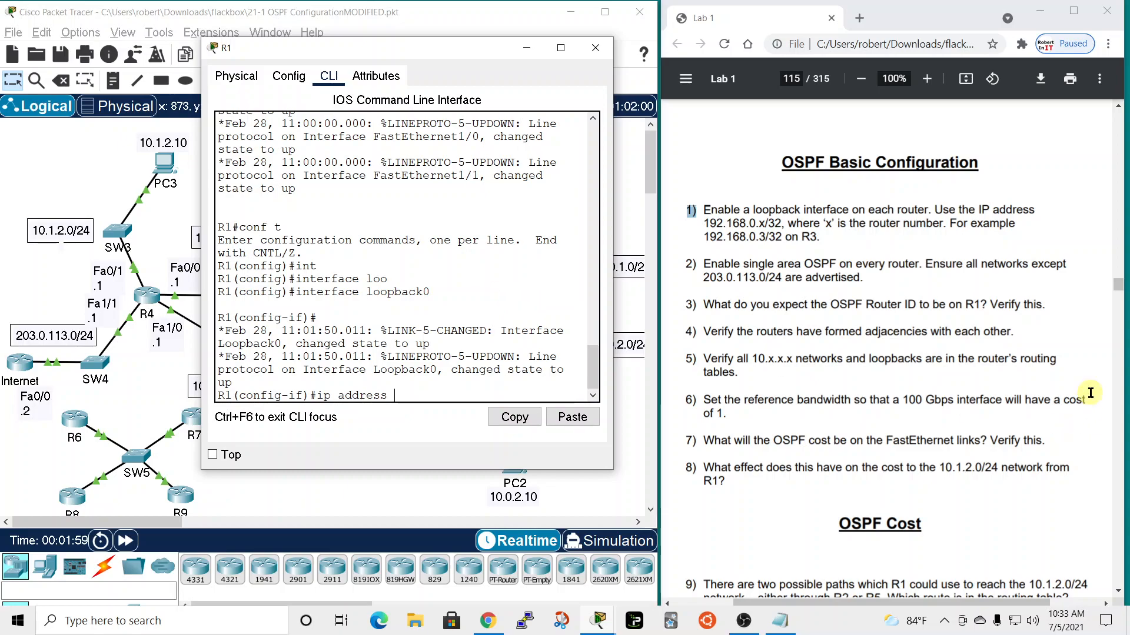
Step: Assign IP address 192.168.0.1 with mask 255.255.255.255 to R1's loopback0 interface
{"action": "type", "text": "92.168.0.1 255.255.2555"}
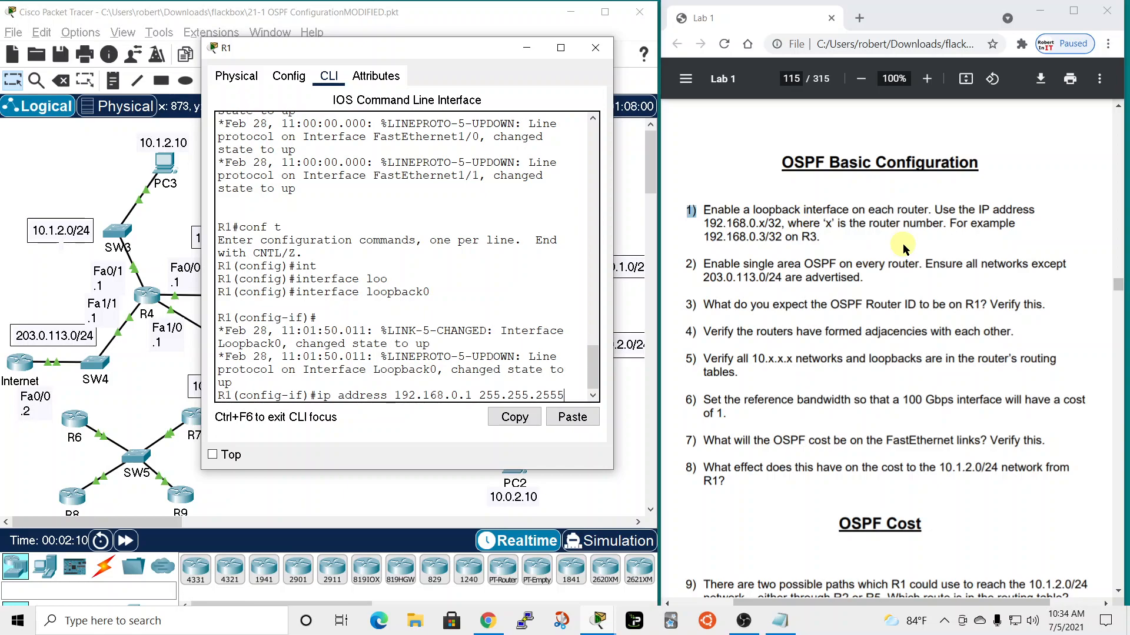
{"action": "key", "text": "BackSpace"}
{"action": "key", "text": "BackSpace"}
{"action": "type", "text": "85"}
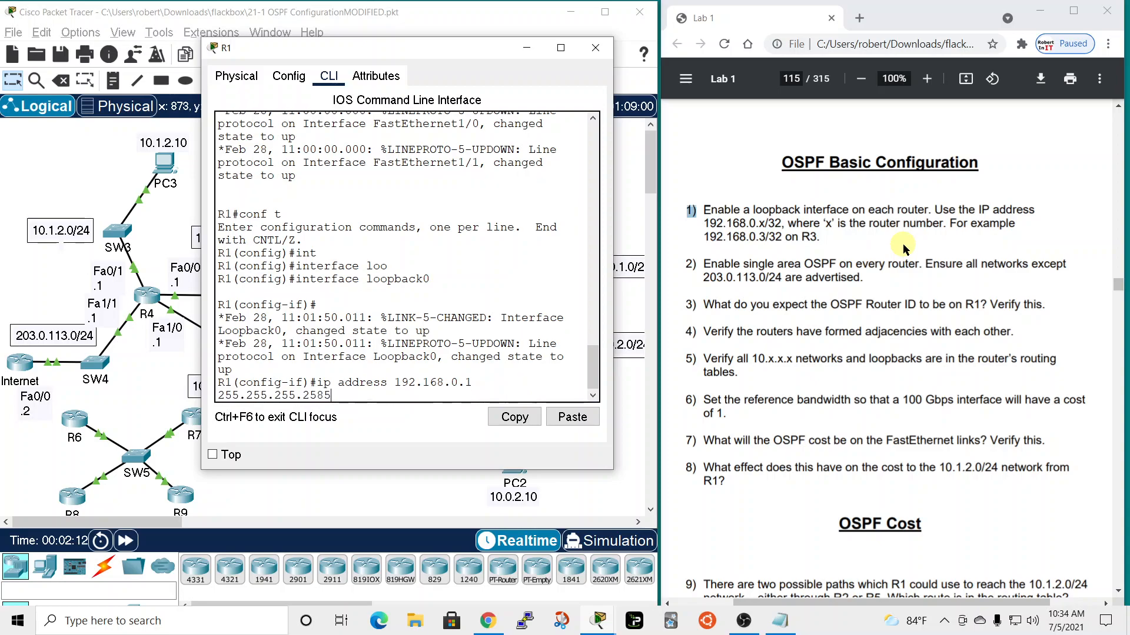
{"action": "key", "text": "BackSpace"}
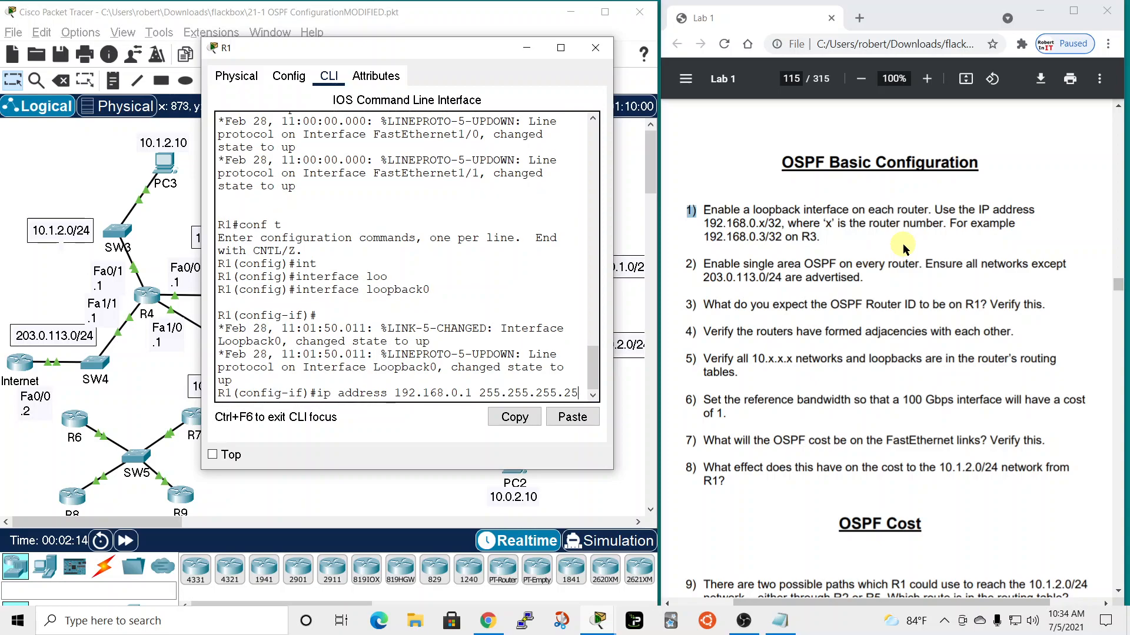
{"action": "type", "text": "5"}
{"action": "left_click_drag", "start_coordinate": [616, 303], "coordinate": [755, 308]}
{"action": "left_click_drag", "start_coordinate": [617, 51], "coordinate": [527, 24]}
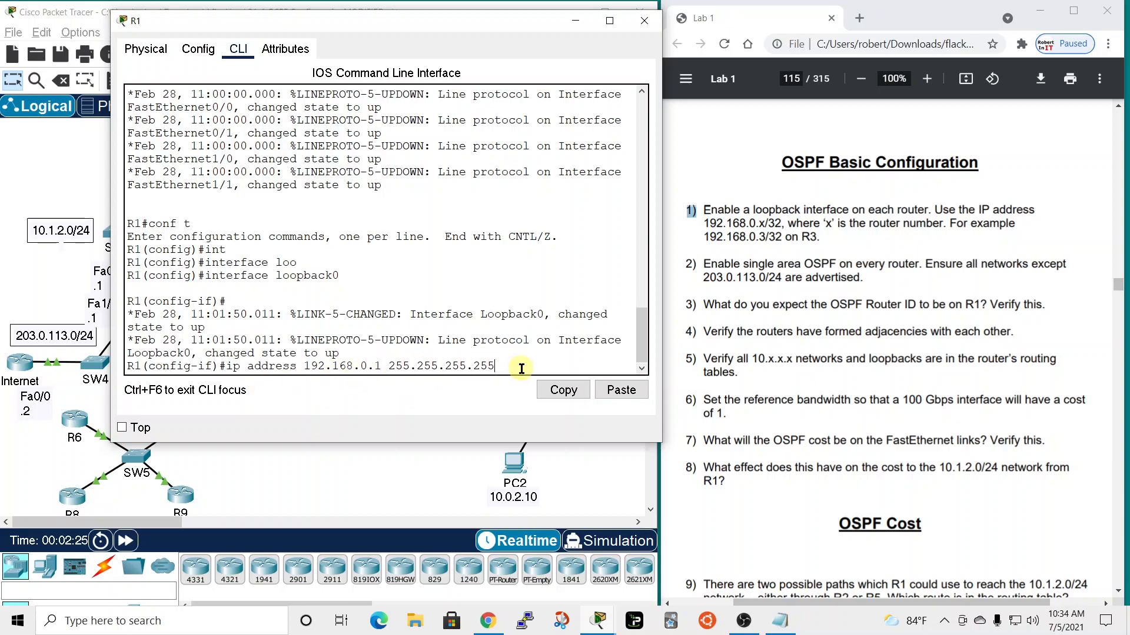
{"action": "key", "text": "Return"}
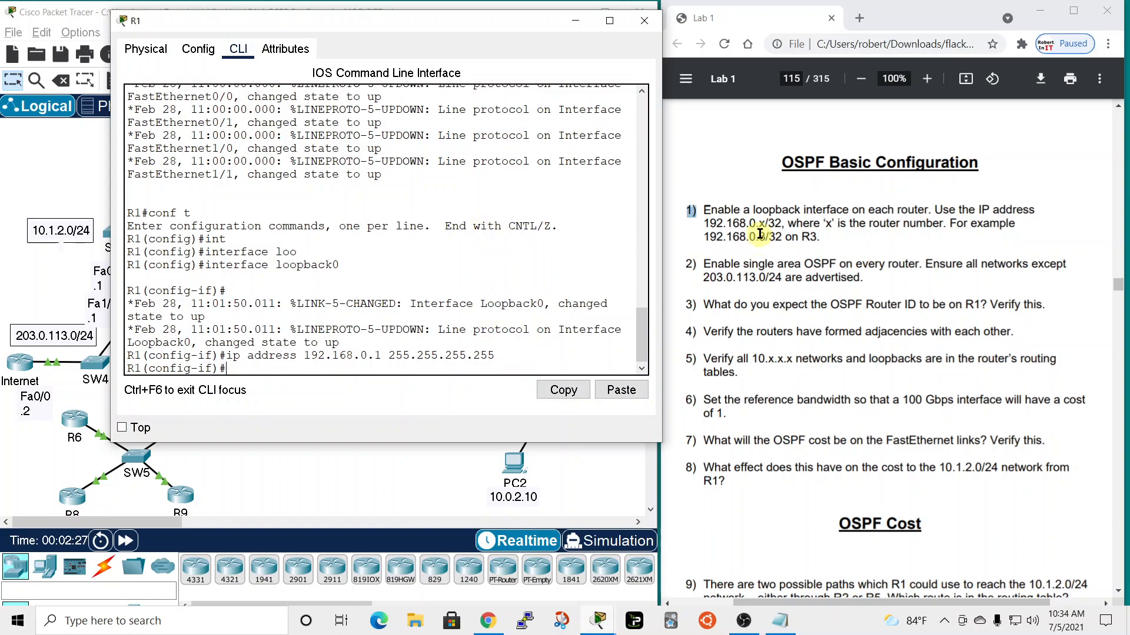
Step: Open Notepad and copy the conf t command from R1's CLI into it
{"action": "left_click", "coordinate": [781, 623]}
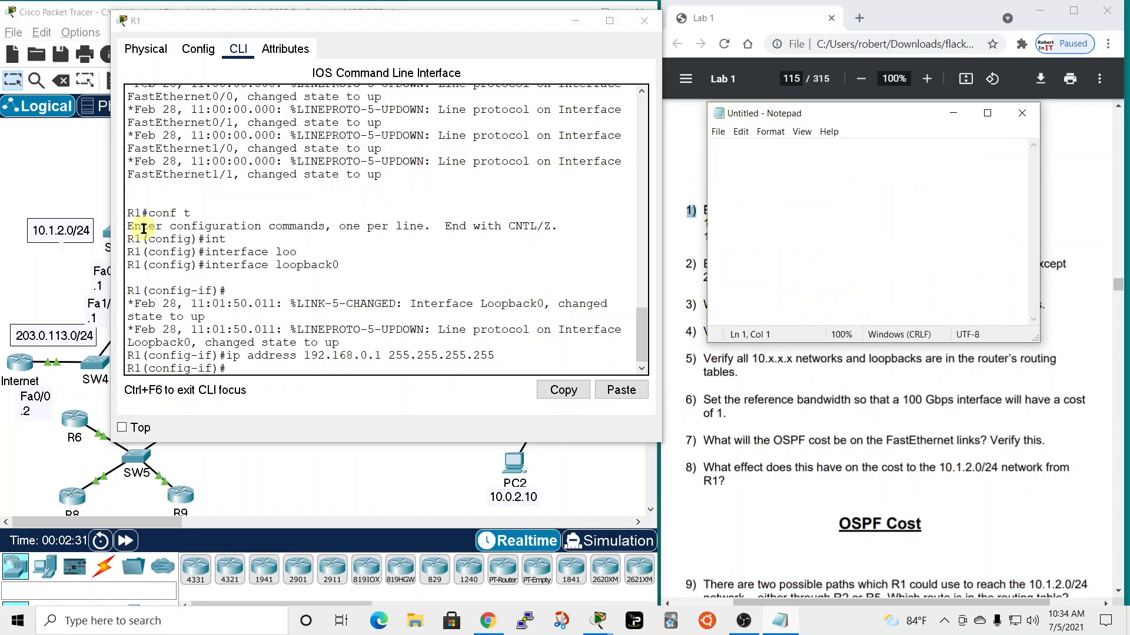
{"action": "left_click_drag", "start_coordinate": [154, 218], "coordinate": [191, 215]}
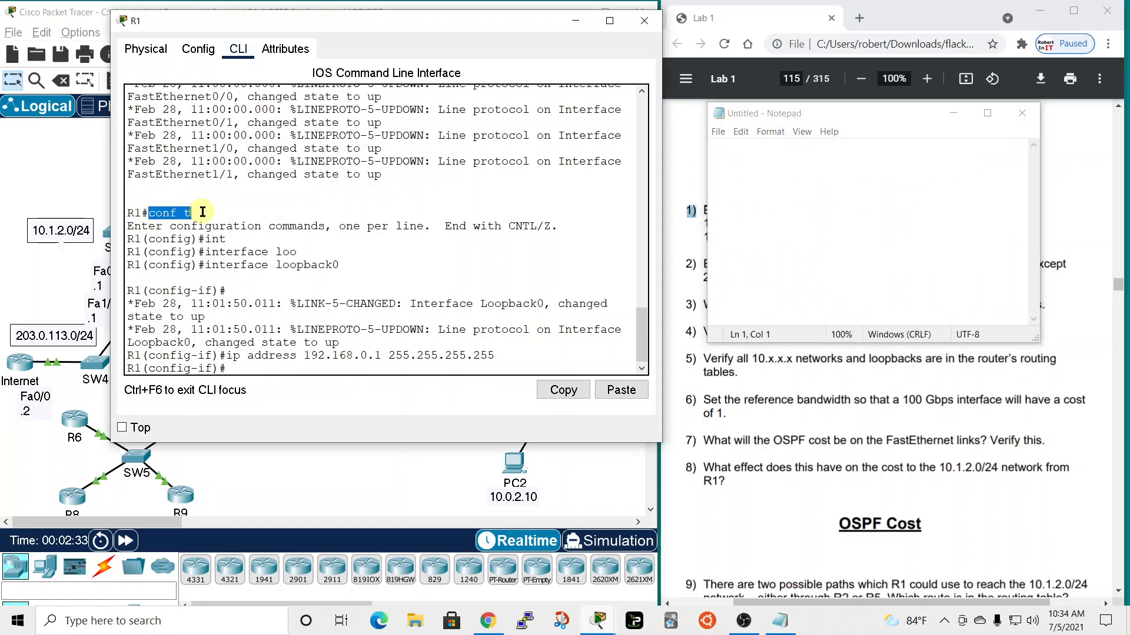
{"action": "right_click", "coordinate": [178, 216]}
{"action": "left_click", "coordinate": [200, 227]}
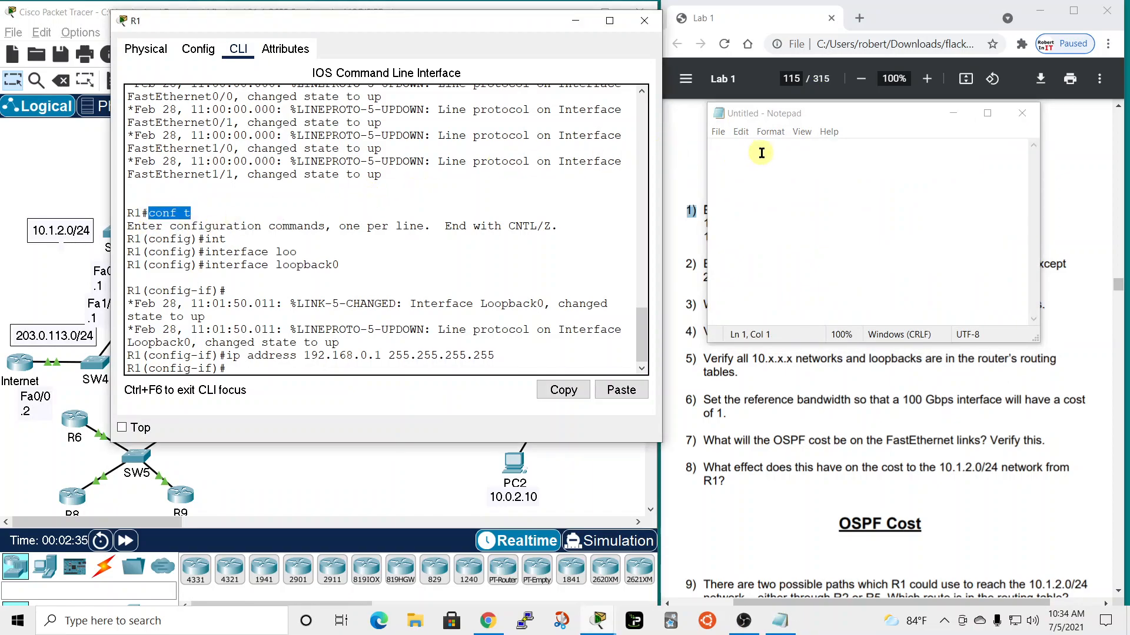
{"action": "right_click", "coordinate": [763, 154]}
{"action": "left_click", "coordinate": [792, 210]}
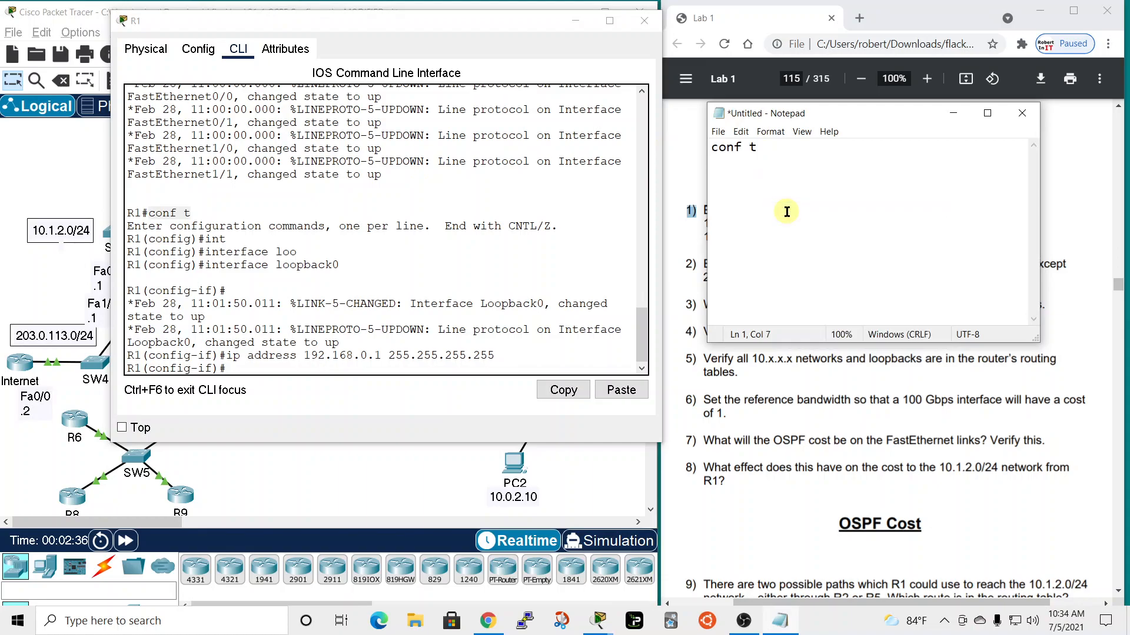
Step: Copy the interface loopback0 command from R1's CLI into Notepad on a new line
{"action": "left_click_drag", "start_coordinate": [206, 265], "coordinate": [351, 263]}
{"action": "right_click", "coordinate": [328, 264]}
{"action": "left_click", "coordinate": [339, 275]}
{"action": "right_click", "coordinate": [746, 168]}
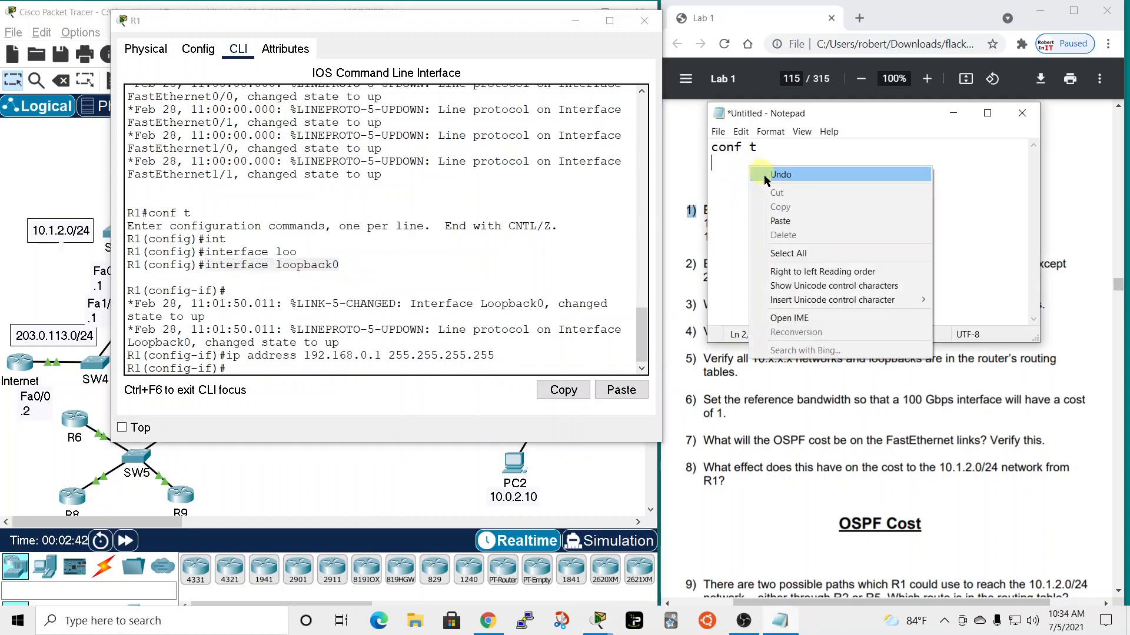
{"action": "left_click", "coordinate": [787, 222]}
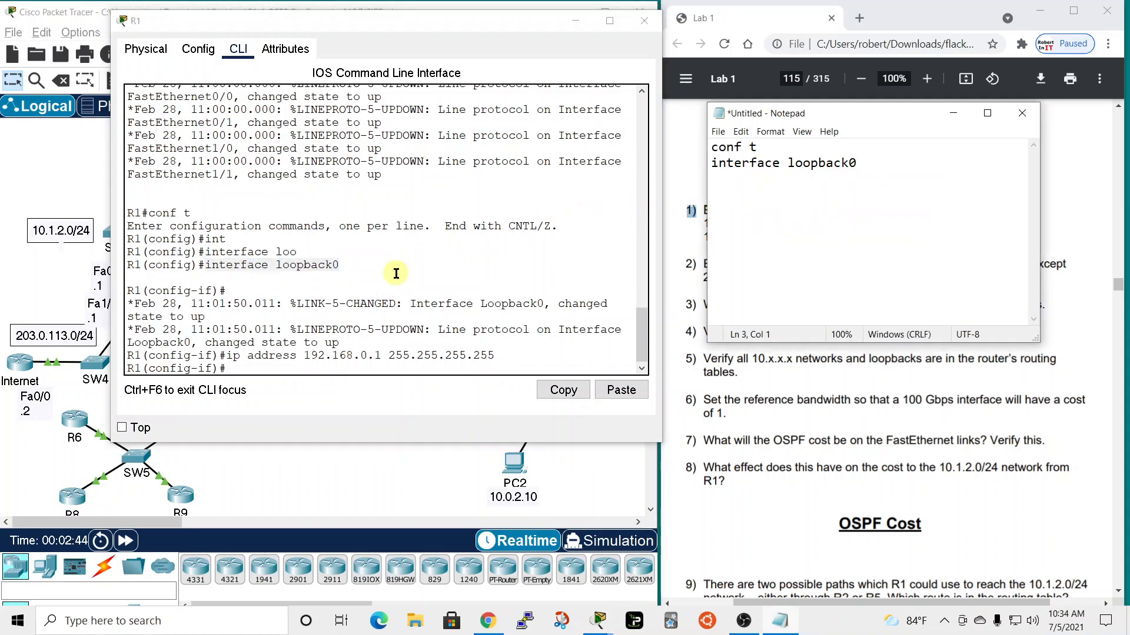
Step: Copy the ip address command into Notepad and replace the router number with x, giving 192.168.0.x
{"action": "left_click_drag", "start_coordinate": [228, 356], "coordinate": [538, 355]}
{"action": "right_click", "coordinate": [483, 360]}
{"action": "left_click", "coordinate": [520, 365]}
{"action": "left_click", "coordinate": [735, 183]}
{"action": "right_click", "coordinate": [735, 183]}
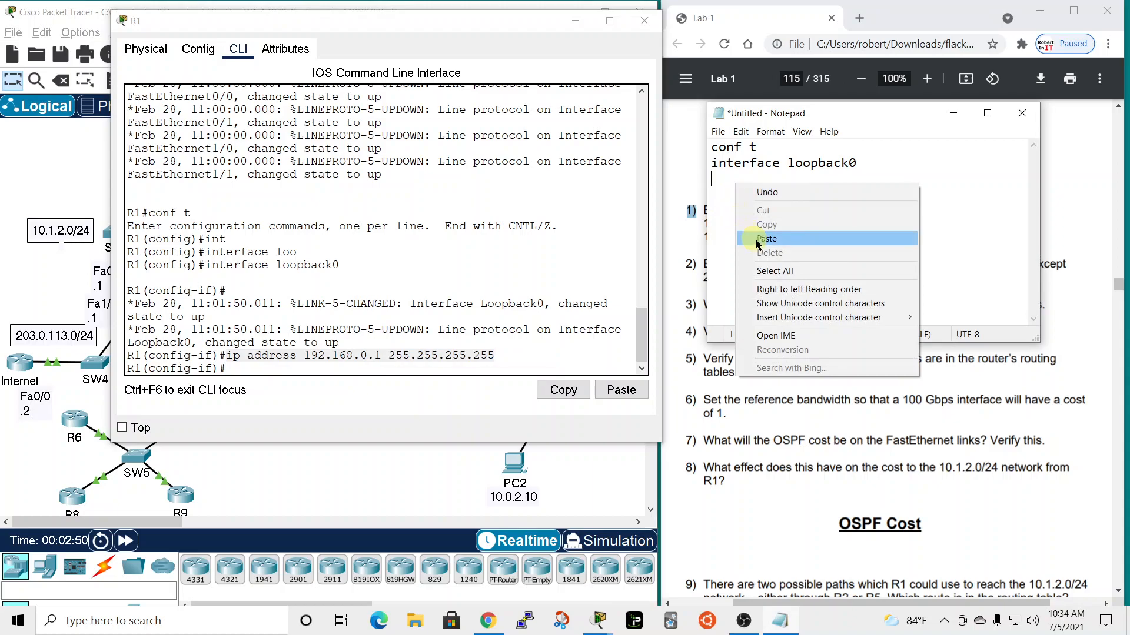
{"action": "left_click", "coordinate": [756, 240]}
{"action": "left_click", "coordinate": [882, 178]}
{"action": "key", "text": "BackSpace"}
{"action": "type", "text": "x"}
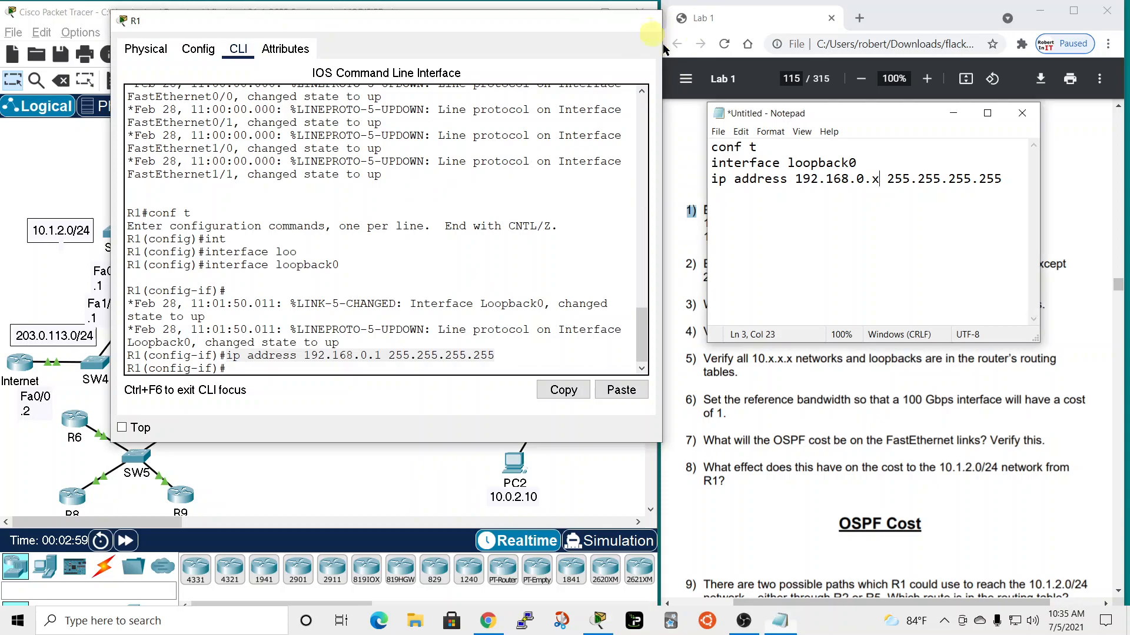
Step: Close R1's window and copy all three command lines from Notepad to the clipboard
{"action": "left_click", "coordinate": [645, 21]}
{"action": "left_click_drag", "start_coordinate": [1014, 172], "coordinate": [711, 147]}
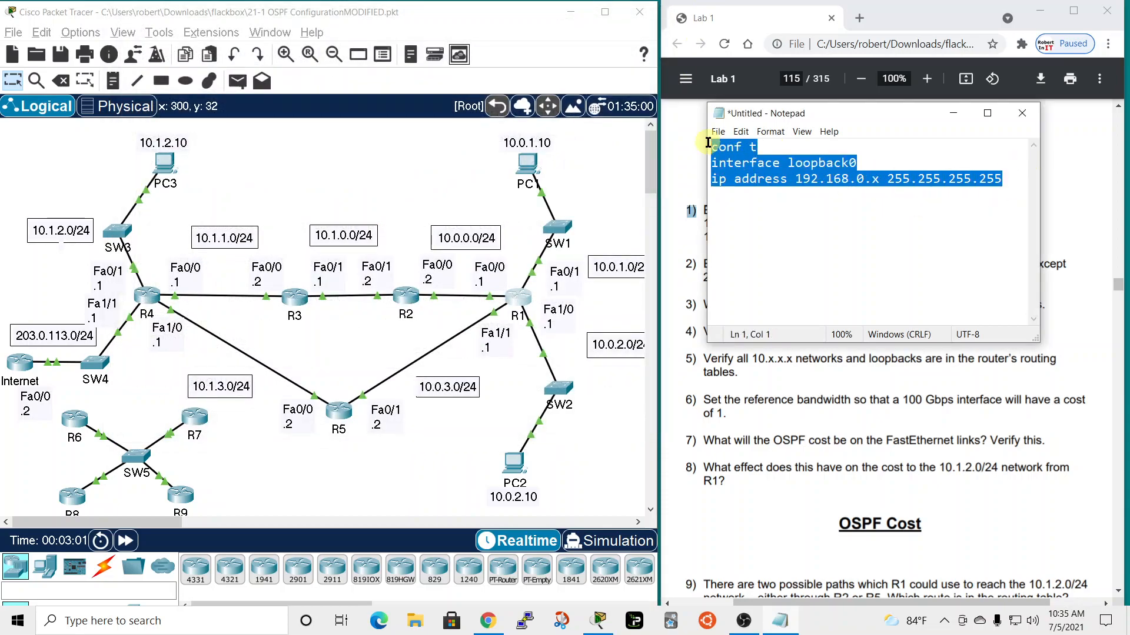
{"action": "right_click", "coordinate": [786, 167]}
{"action": "left_click", "coordinate": [814, 204]}
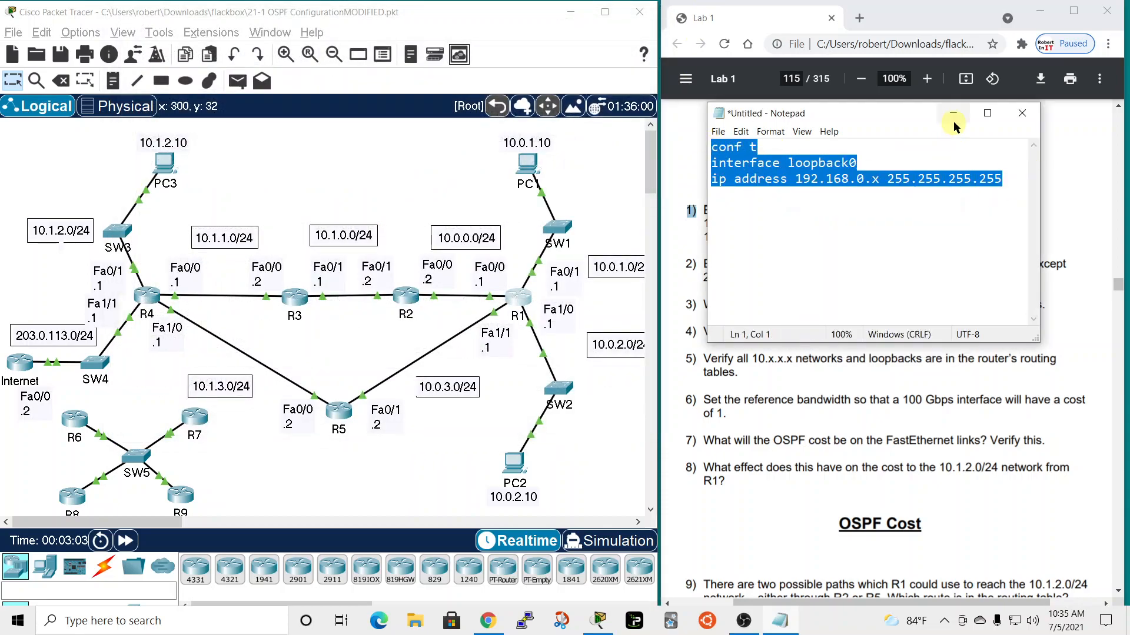
{"action": "left_click", "coordinate": [953, 113]}
Step: Open router R2's command line interface and start a session
{"action": "left_click", "coordinate": [406, 296]}
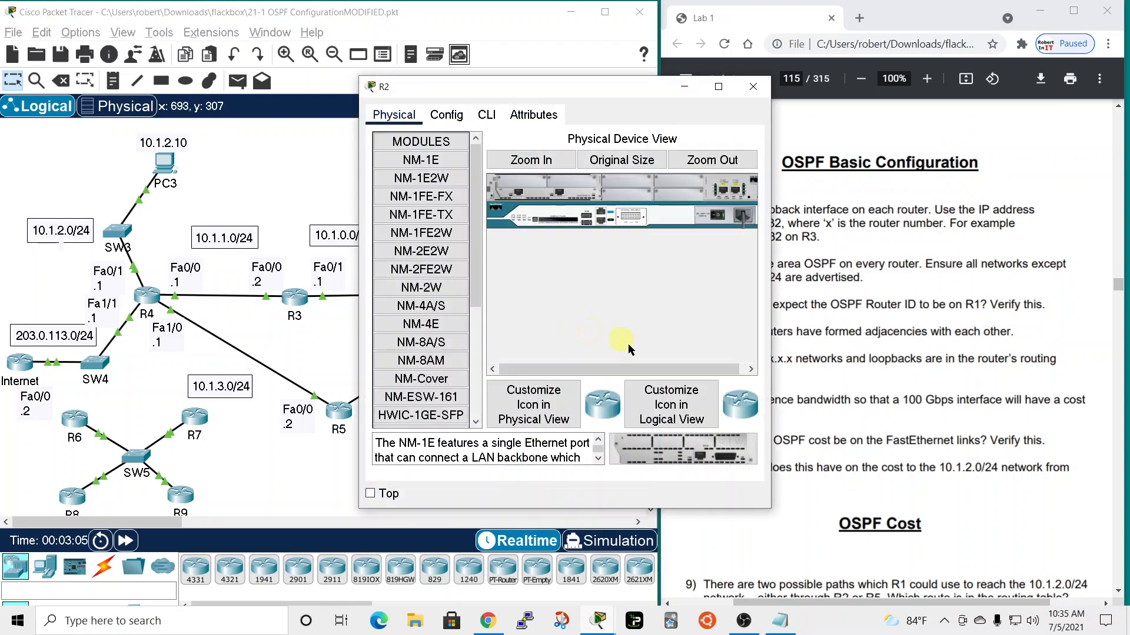
{"action": "left_click", "coordinate": [486, 117]}
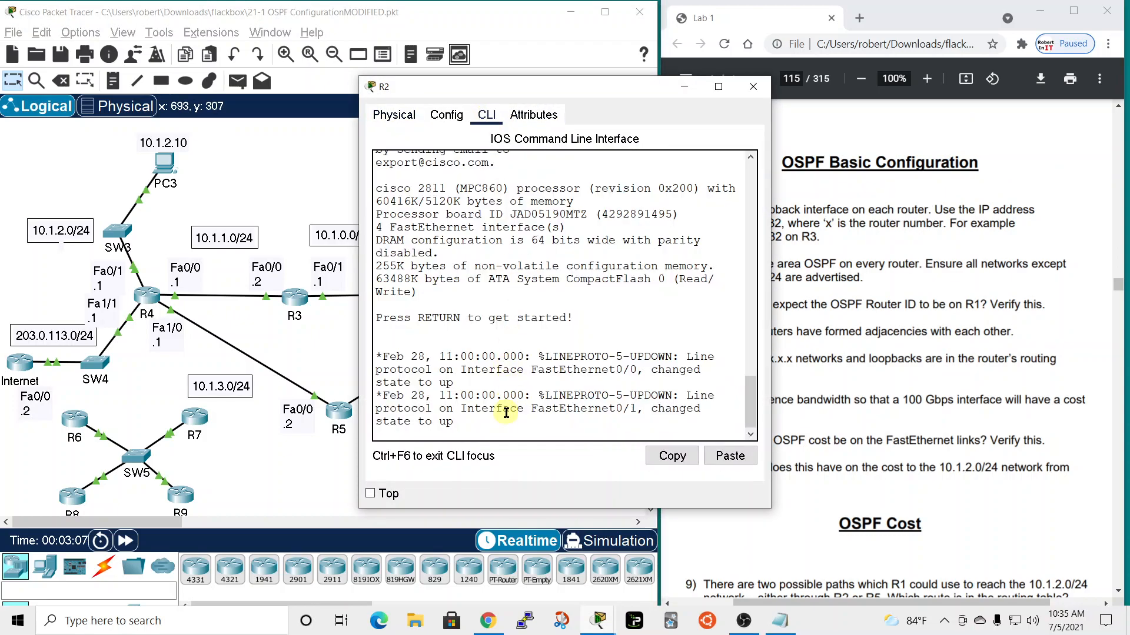
{"action": "key", "text": "Return"}
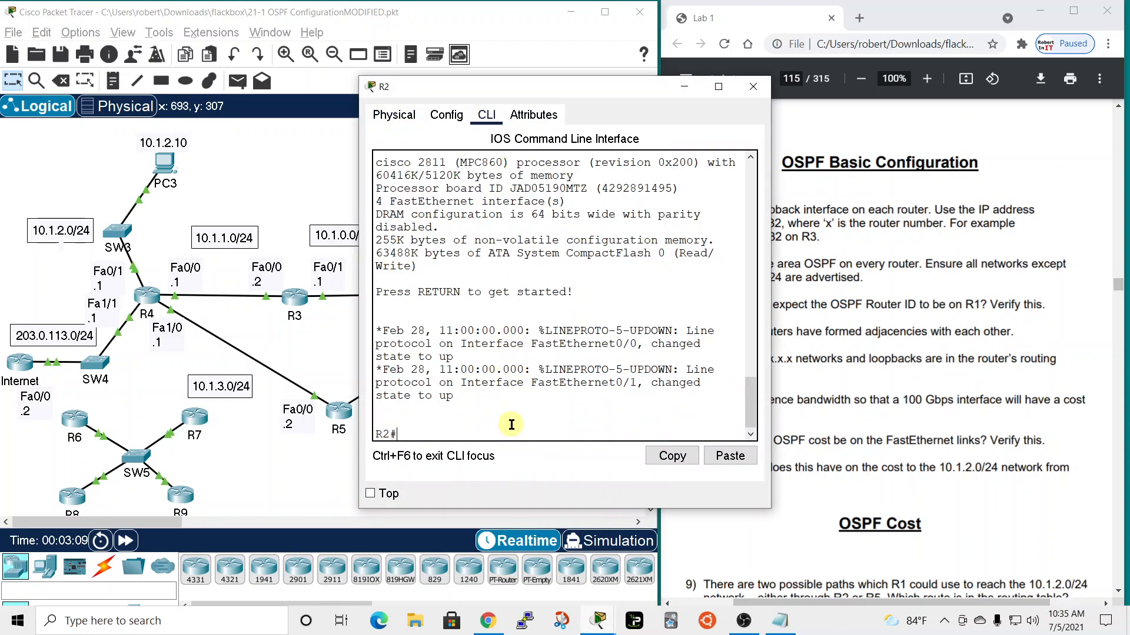
Step: Paste the loopback commands into R2 and set the loopback address to 192.168.0.2 255.255.255.255
{"action": "right_click", "coordinate": [511, 425]}
{"action": "left_click", "coordinate": [546, 453]}
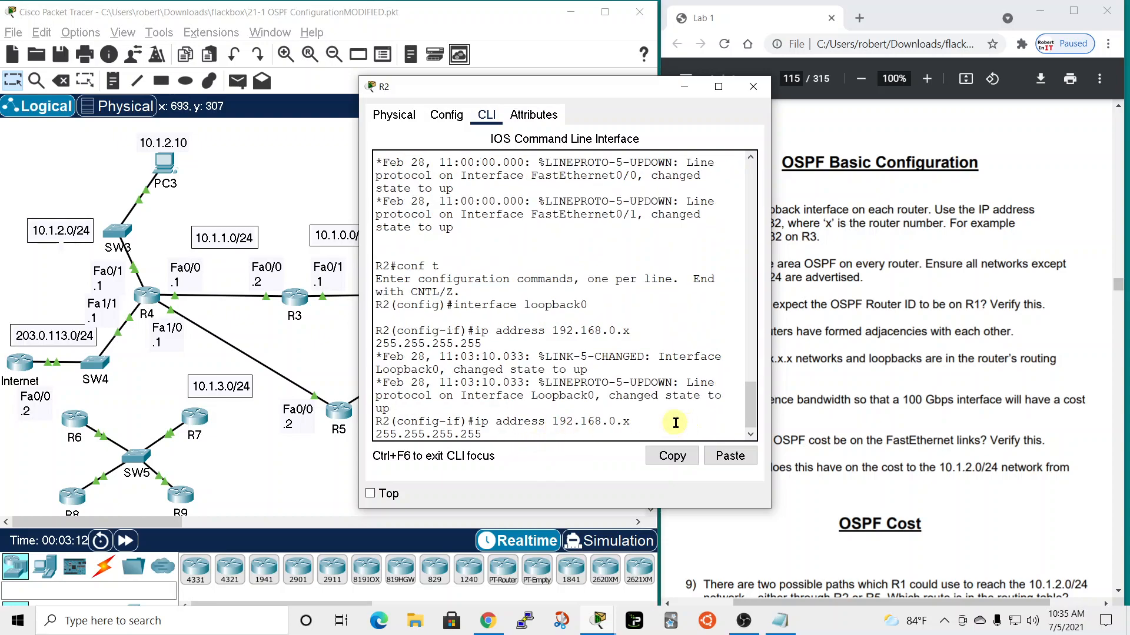
{"action": "key", "text": "BackSpace"}
{"action": "type", "text": "2"}
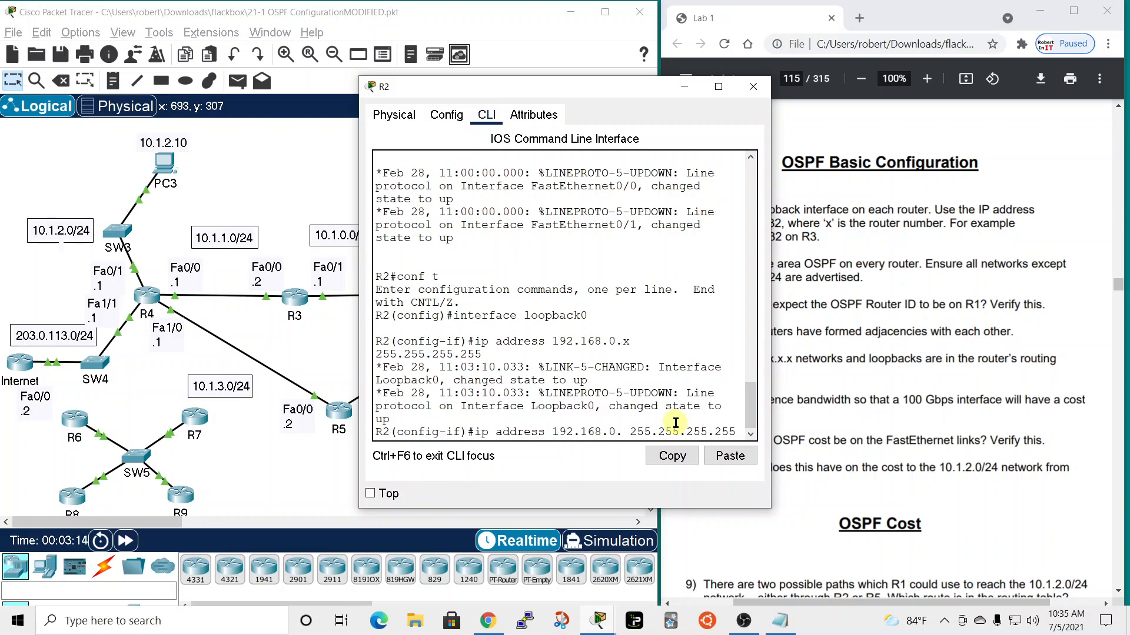
{"action": "key", "text": "Return"}
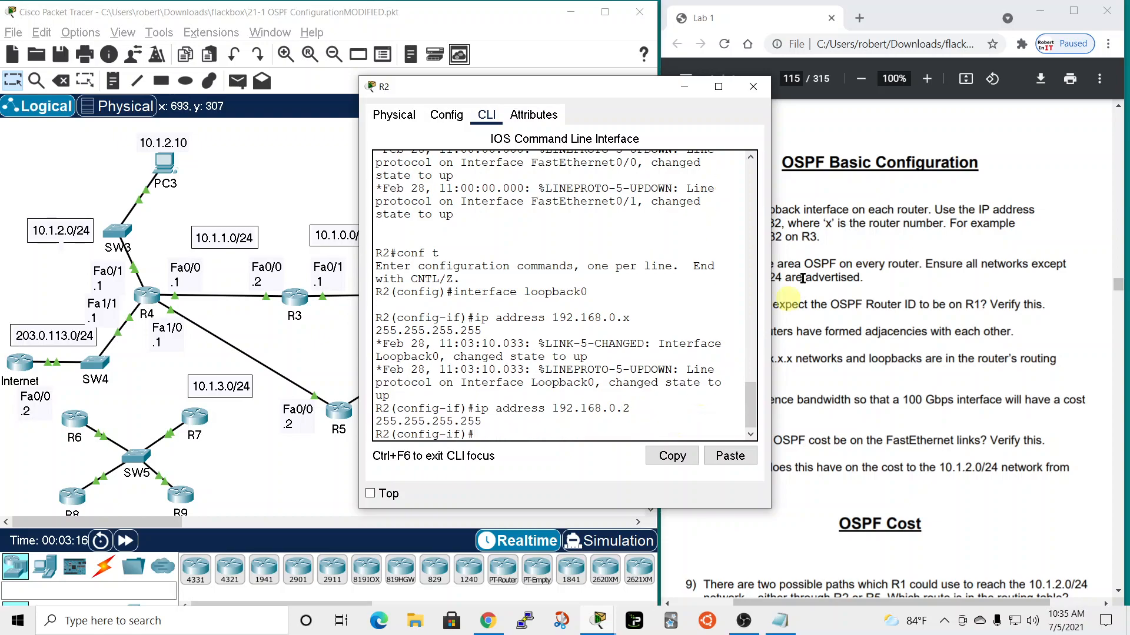
Step: Close R2's window and open router R3's command line interface, starting a session
{"action": "left_click", "coordinate": [759, 93]}
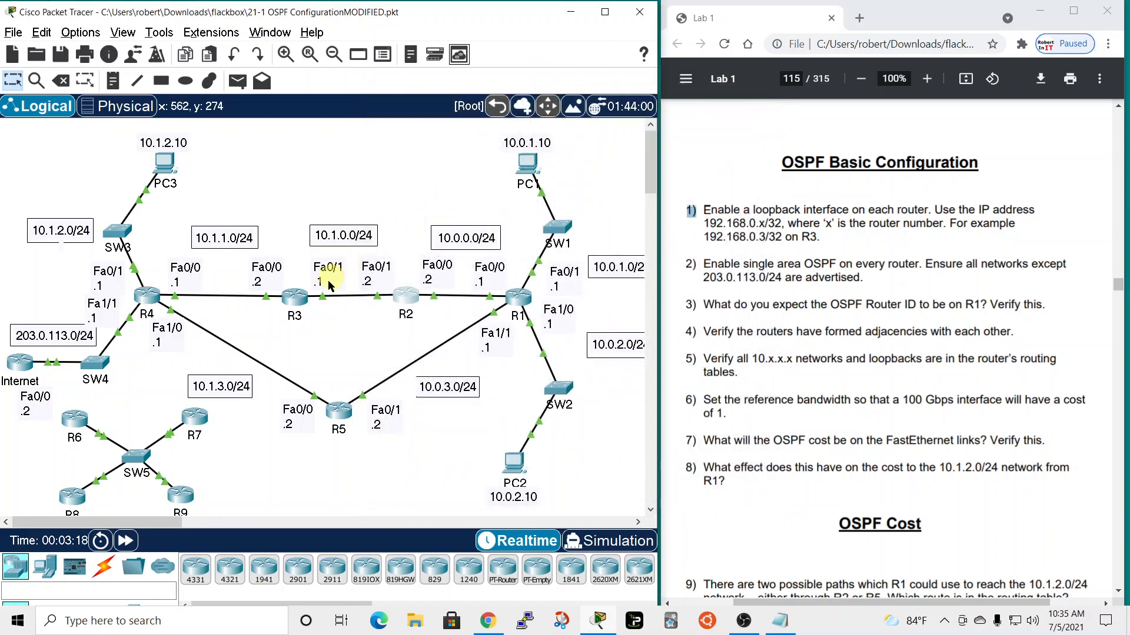
{"action": "left_click", "coordinate": [295, 297]}
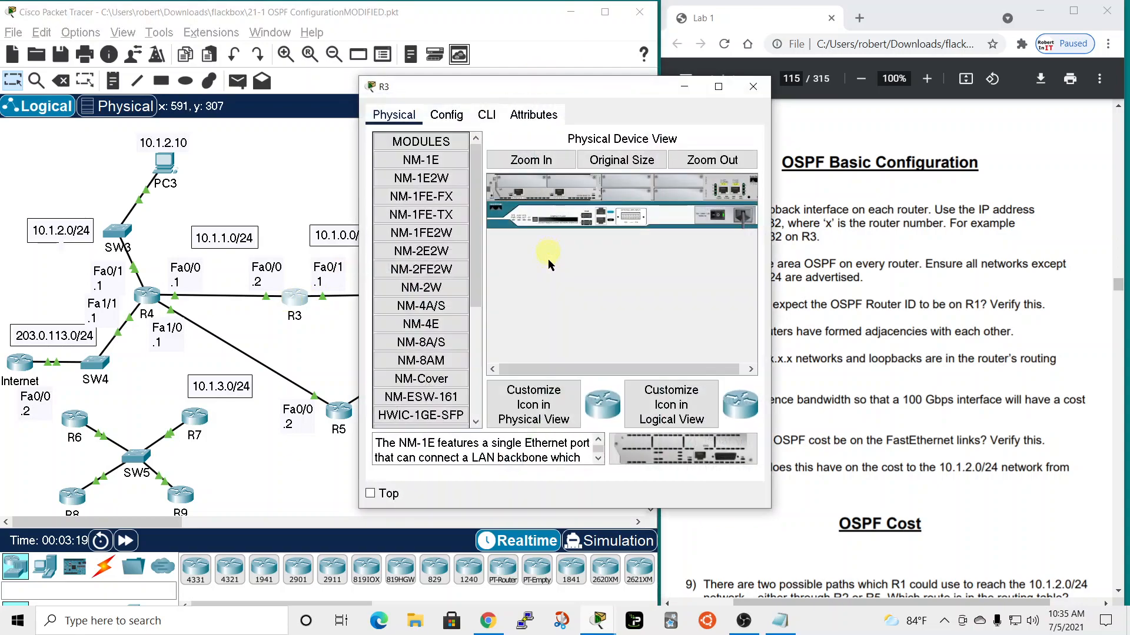
{"action": "left_click", "coordinate": [484, 115]}
{"action": "key", "text": "Return"}
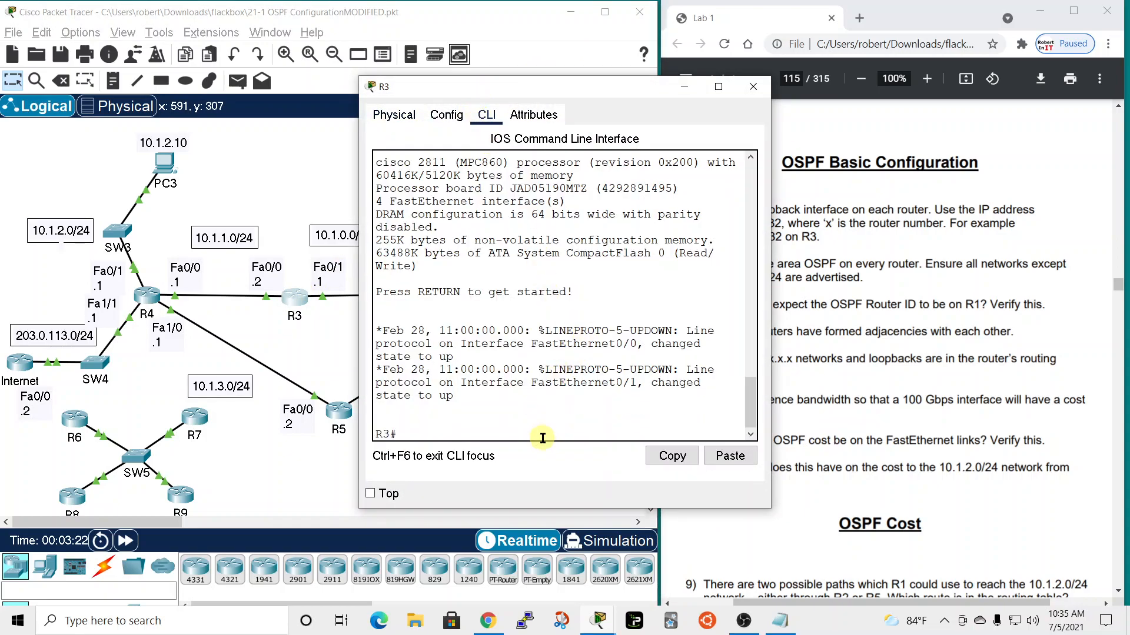
Step: Paste the loopback commands into R3 and set the loopback address to 192.168.0.3 255.255.255.255
{"action": "right_click", "coordinate": [472, 434]}
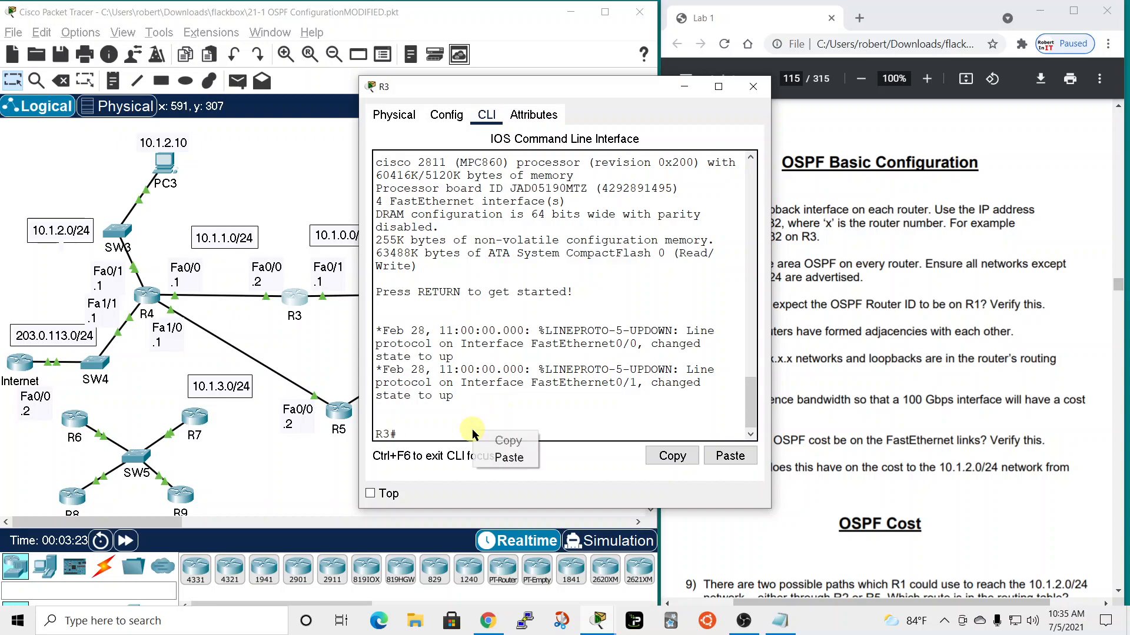
{"action": "left_click", "coordinate": [509, 458]}
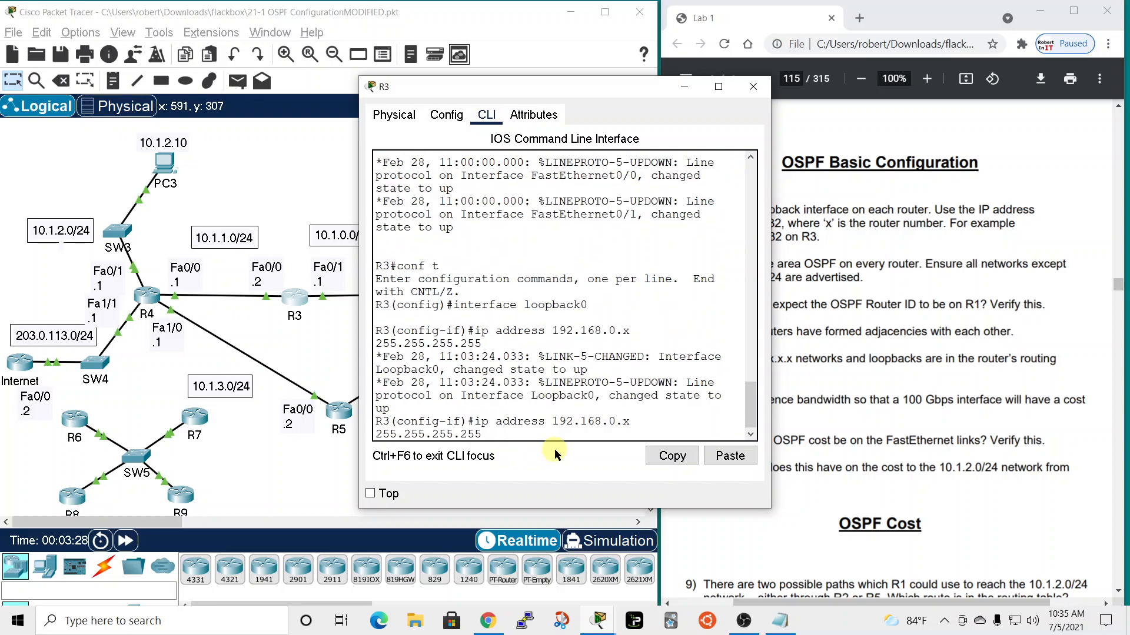
{"action": "key", "text": "Left"}
{"action": "key", "text": "Left"}
{"action": "key", "text": "Left"}
{"action": "key", "text": "Left"}
{"action": "key", "text": "Left"}
{"action": "key", "text": "Left"}
{"action": "key", "text": "Left"}
{"action": "key", "text": "Left"}
{"action": "key", "text": "Left"}
{"action": "key", "text": "Left"}
{"action": "key", "text": "Left"}
{"action": "key", "text": "Left"}
{"action": "key", "text": "Left"}
{"action": "key", "text": "Left"}
{"action": "key", "text": "Left"}
{"action": "key", "text": "Left"}
{"action": "key", "text": "Left"}
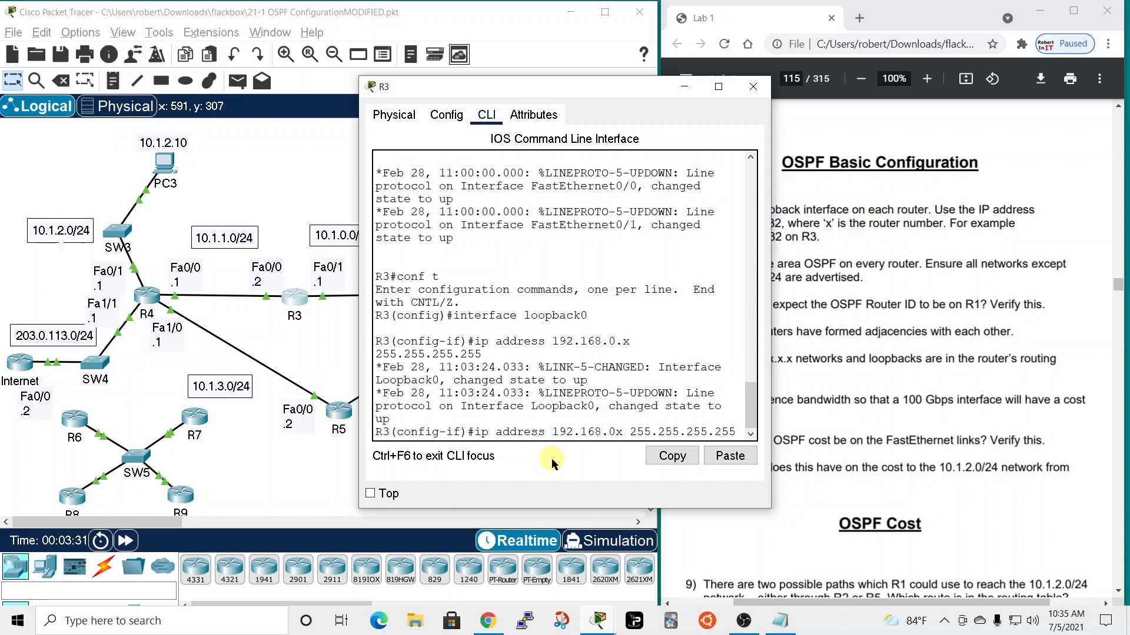
{"action": "type", "text": ".3"}
{"action": "key", "text": "Delete"}
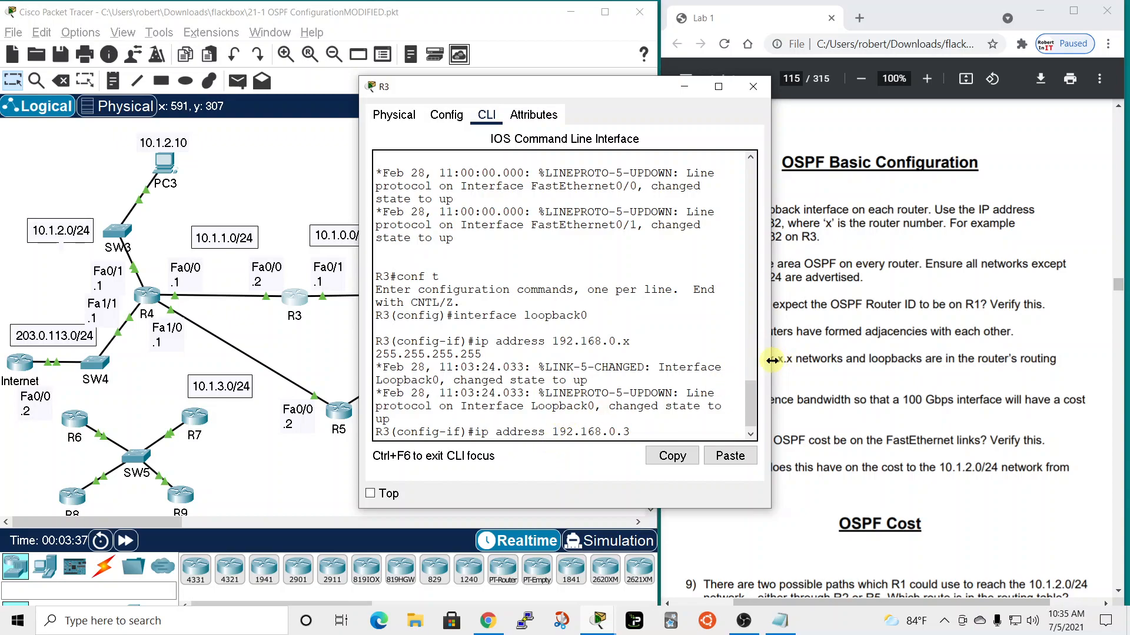
{"action": "left_click_drag", "start_coordinate": [773, 360], "coordinate": [975, 360]}
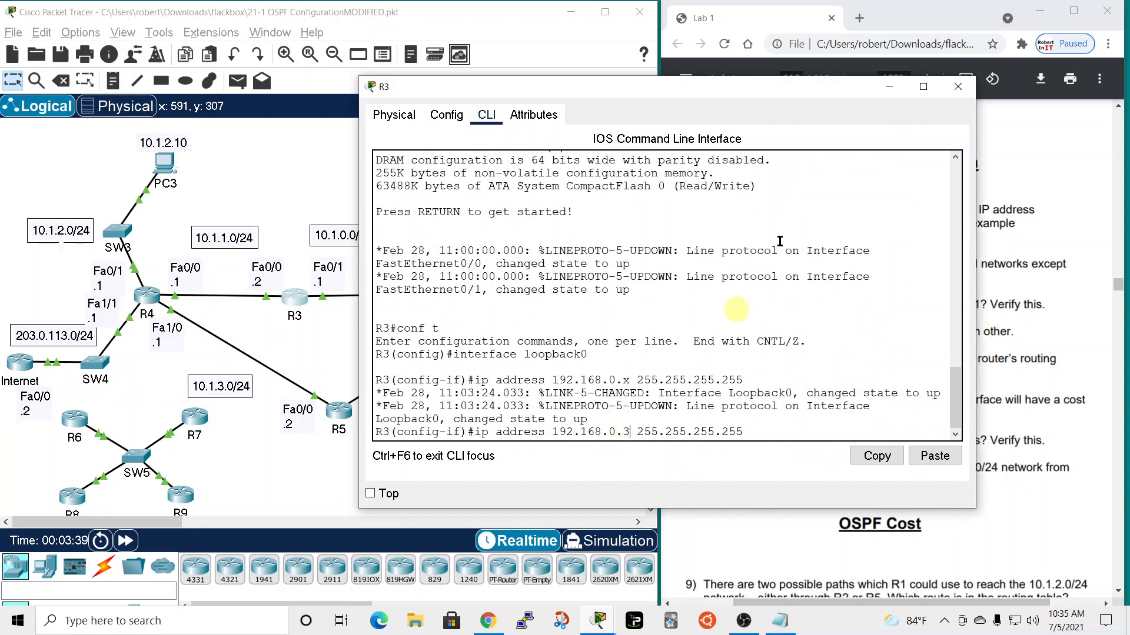
{"action": "left_click_drag", "start_coordinate": [776, 90], "coordinate": [476, 77]}
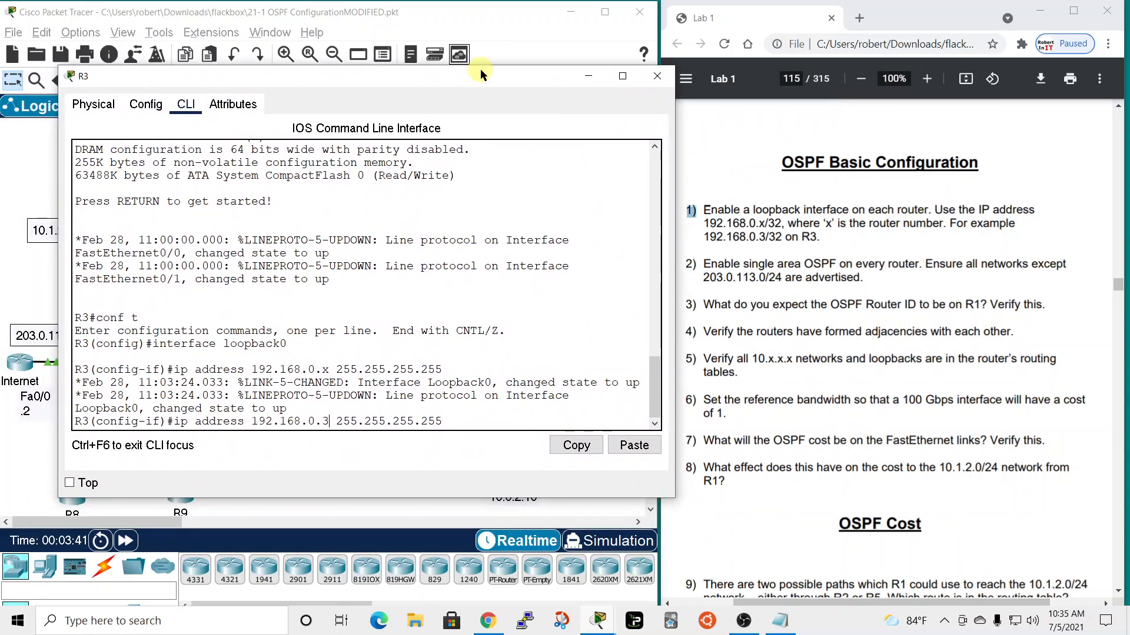
{"action": "key", "text": "Return"}
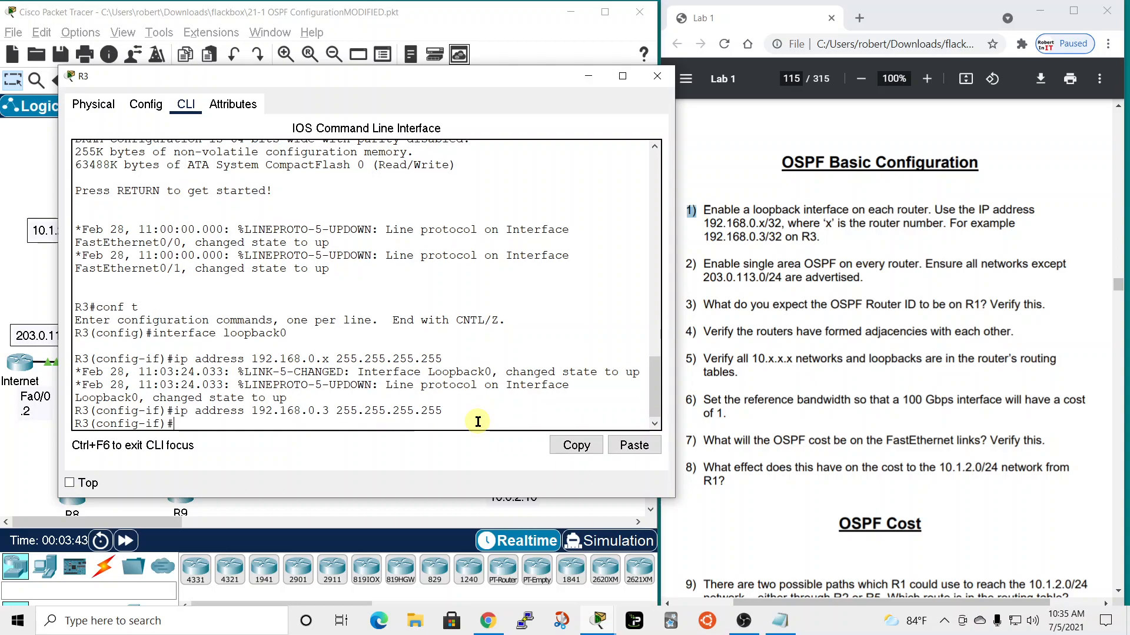
Step: Close R3's window and open router R4's command line interface, starting a session
{"action": "left_click", "coordinate": [662, 85]}
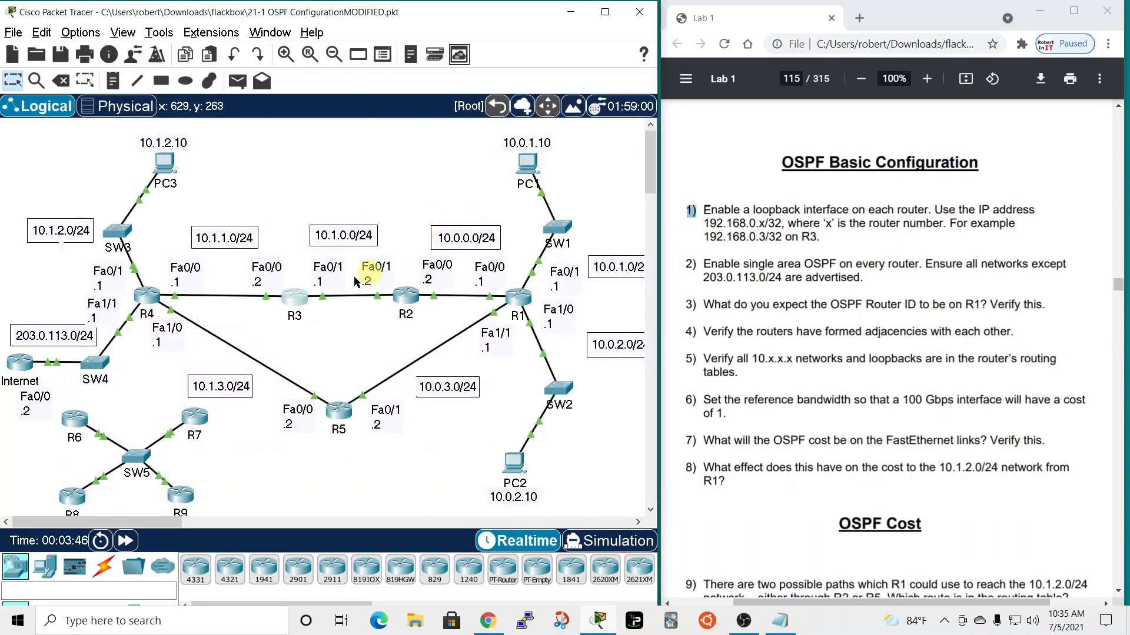
{"action": "left_click", "coordinate": [148, 294]}
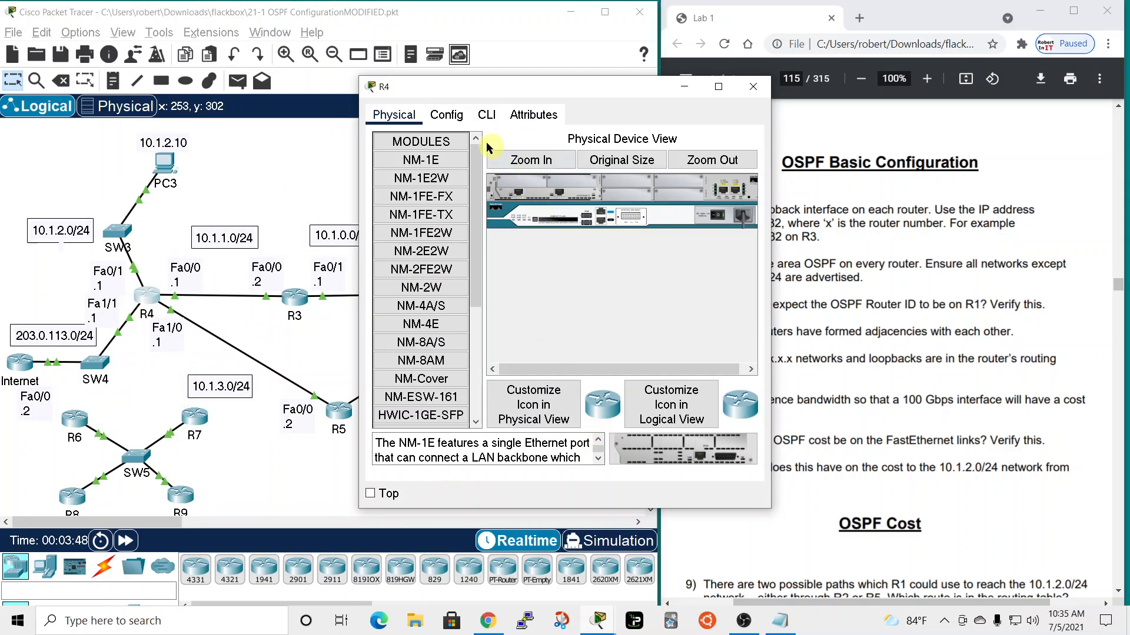
{"action": "left_click", "coordinate": [486, 116]}
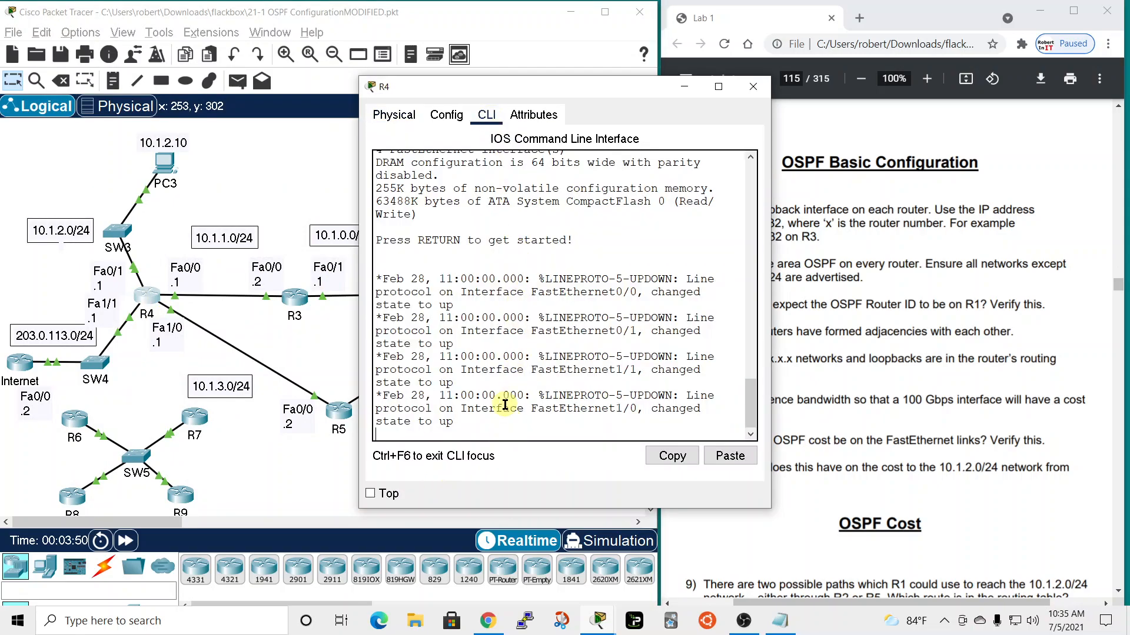
{"action": "key", "text": "Return"}
Step: Paste the loopback commands into R4 and set the loopback address to 192.168.0.4 255.255.255.255
{"action": "right_click", "coordinate": [493, 436]}
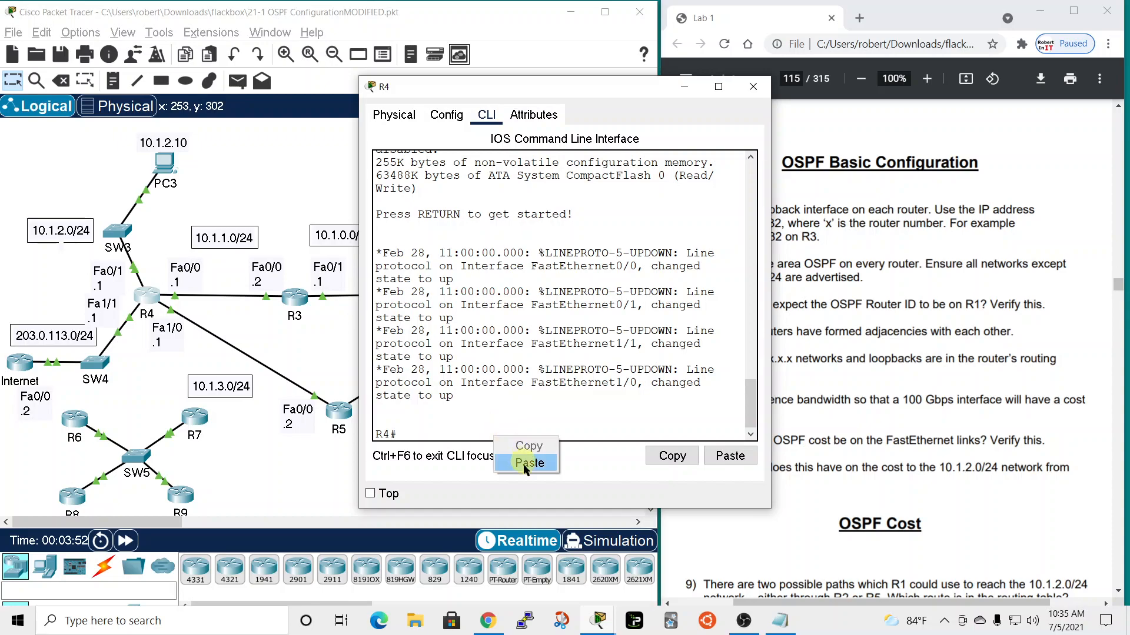
{"action": "left_click", "coordinate": [525, 469]}
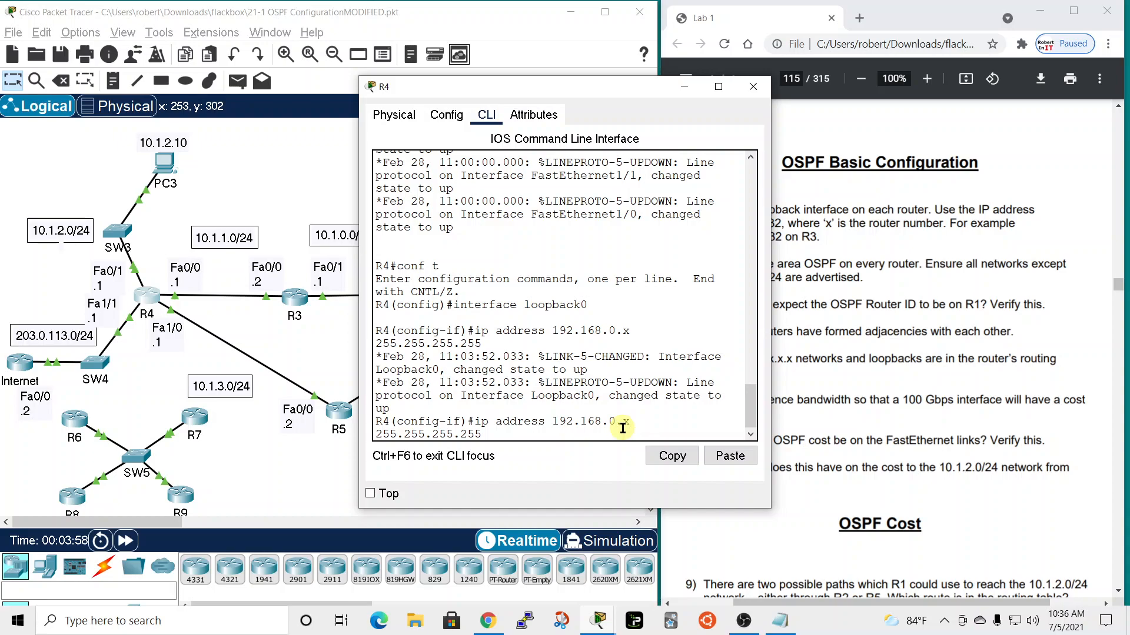
{"action": "key", "text": "BackSpace"}
{"action": "key", "text": "BackSpace"}
{"action": "key", "text": "BackSpace"}
{"action": "key", "text": "BackSpace"}
{"action": "key", "text": "BackSpace"}
{"action": "key", "text": "BackSpace"}
{"action": "key", "text": "BackSpace"}
{"action": "key", "text": "BackSpace"}
{"action": "key", "text": "BackSpace"}
{"action": "key", "text": "BackSpace"}
{"action": "key", "text": "BackSpace"}
{"action": "key", "text": "BackSpace"}
{"action": "key", "text": "BackSpace"}
{"action": "key", "text": "BackSpace"}
{"action": "key", "text": "BackSpace"}
{"action": "key", "text": "BackSpace"}
{"action": "key", "text": "BackSpace"}
{"action": "type", "text": "4"}
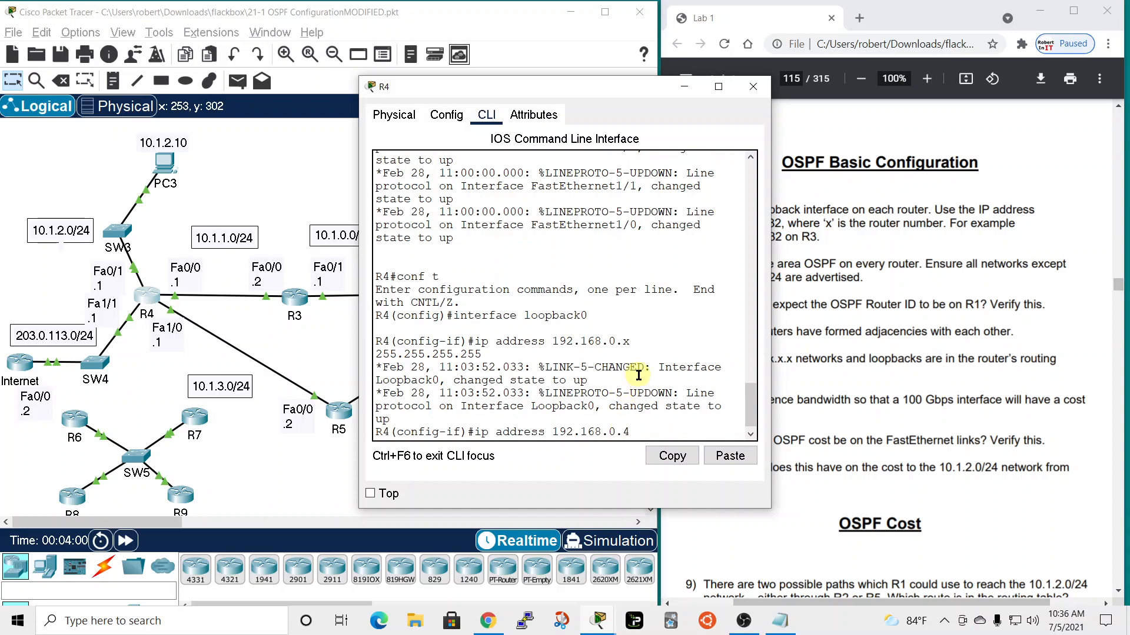
{"action": "key", "text": "Return"}
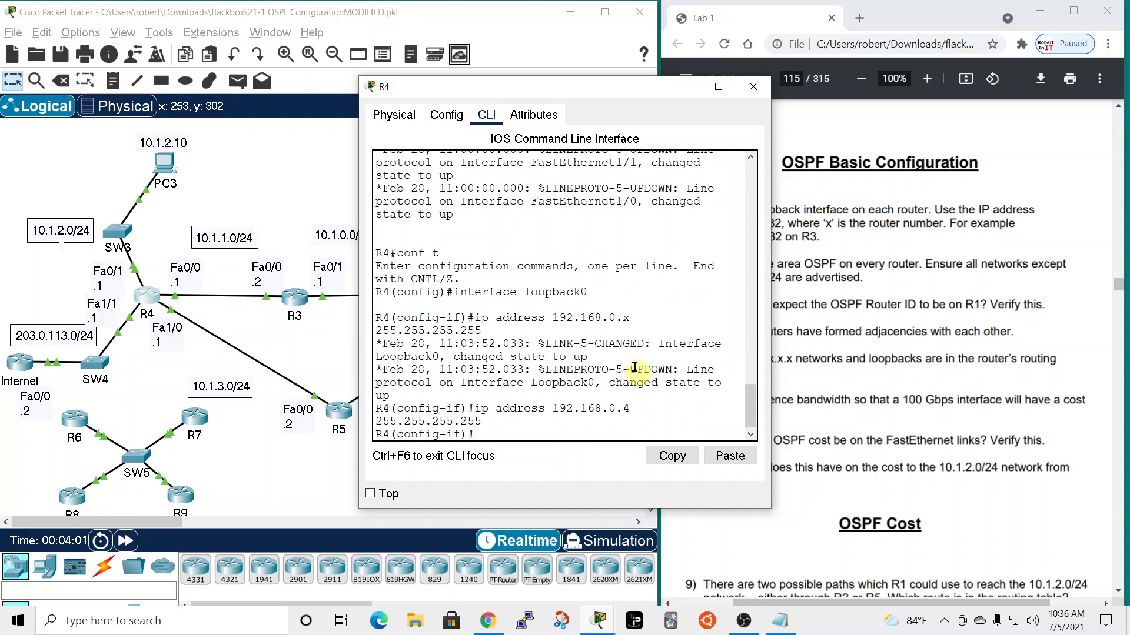
Step: Close R4's window and open router R5's command line interface, starting a session
{"action": "left_click", "coordinate": [753, 86]}
{"action": "left_click", "coordinate": [340, 413]}
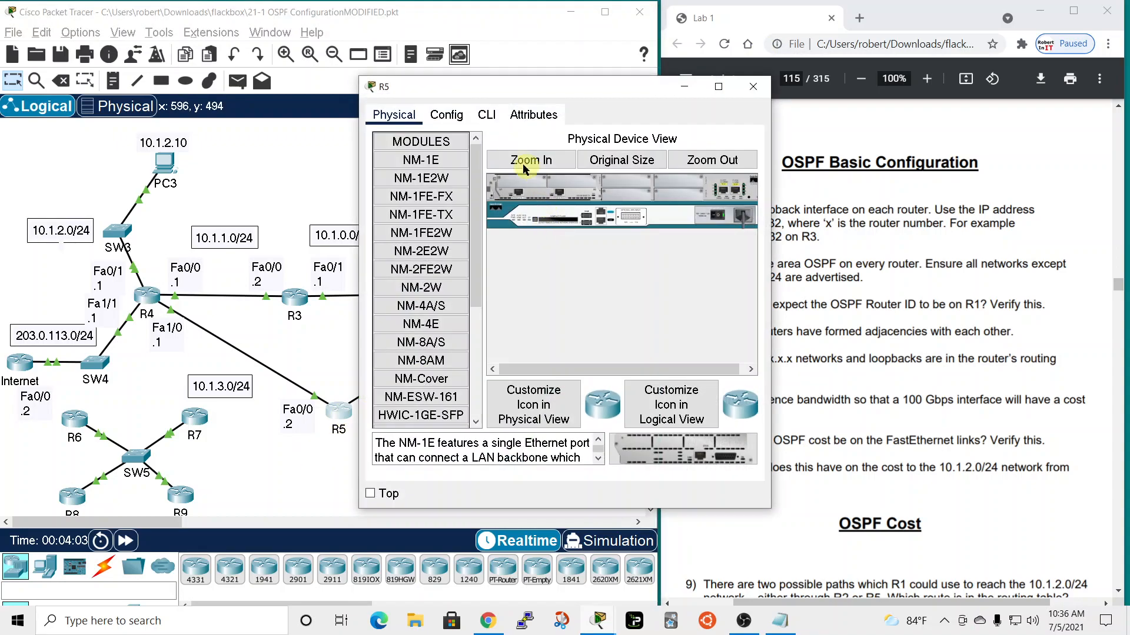
{"action": "left_click", "coordinate": [485, 114]}
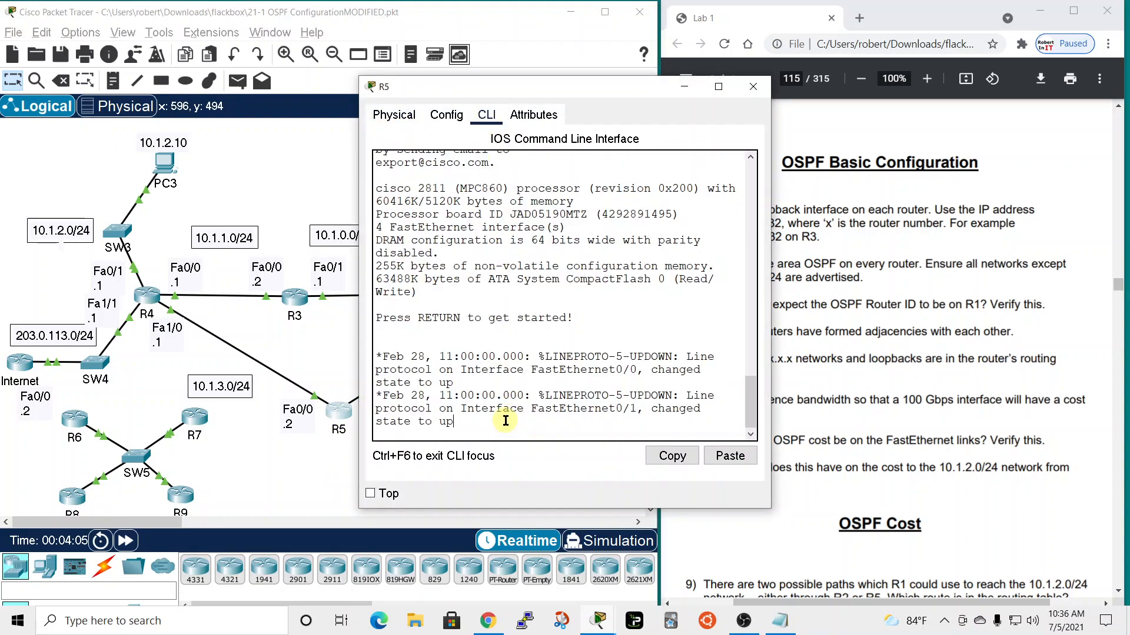
{"action": "key", "text": "Return"}
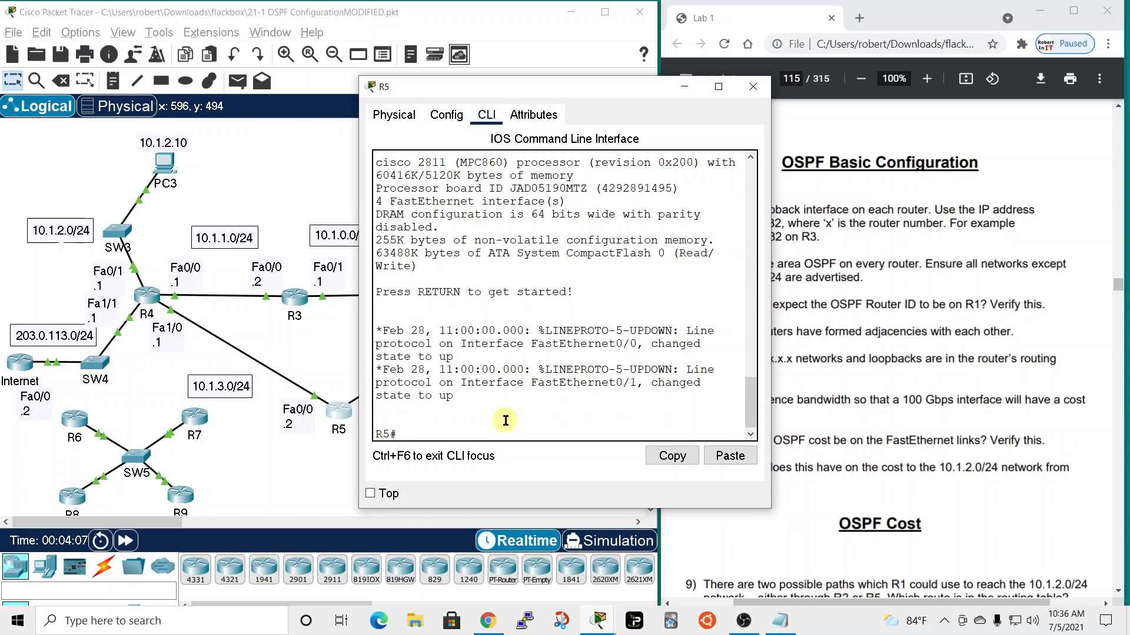
Step: Paste the loopback commands into R5 and set the loopback address to 192.168.0.5 255.255.255.255
{"action": "right_click", "coordinate": [506, 428]}
{"action": "left_click", "coordinate": [539, 457]}
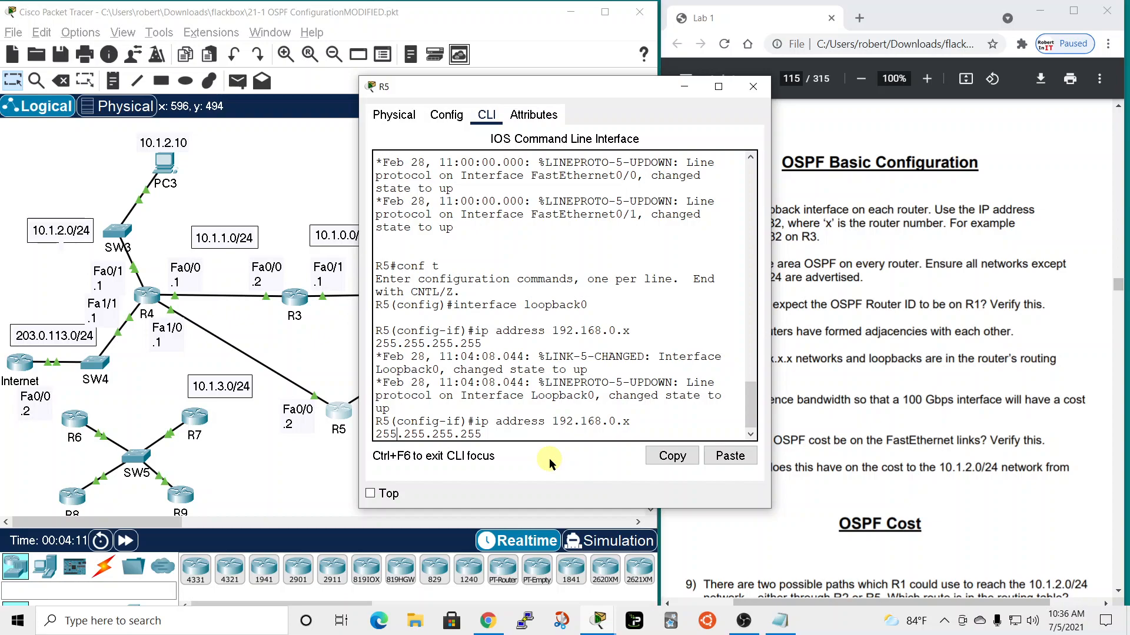
{"action": "key", "text": "BackSpace"}
{"action": "type", "text": "5"}
{"action": "key", "text": "Return"}
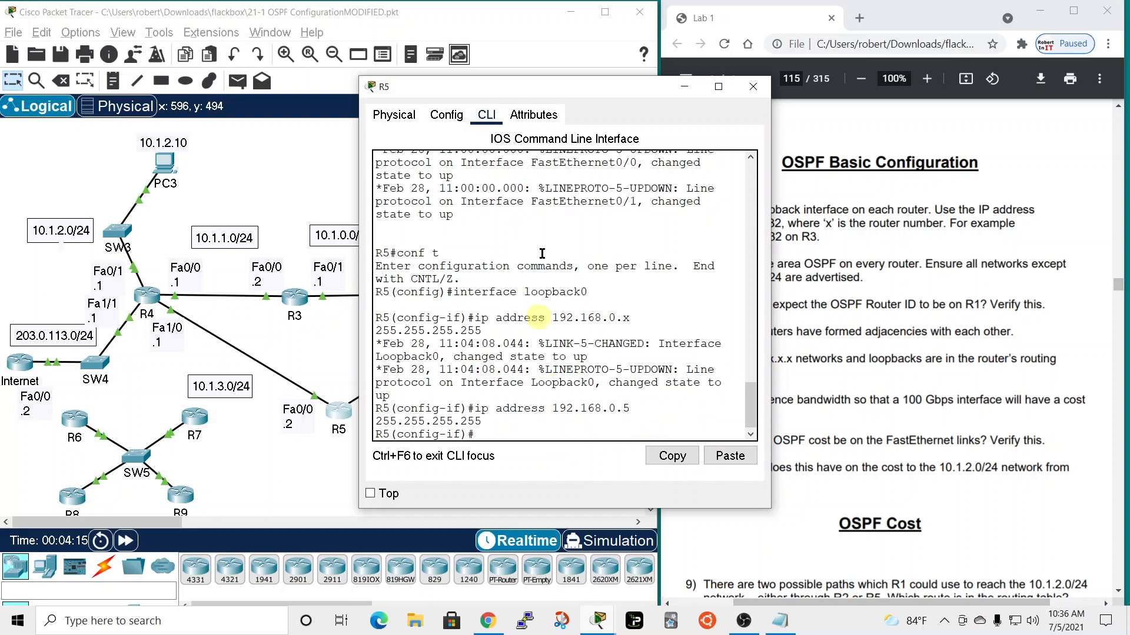
Step: Close R5's window and replace the Notepad text with 'router ospf 1' and 'network 10.0.0.0 0.255.255.255'
{"action": "left_click", "coordinate": [751, 87]}
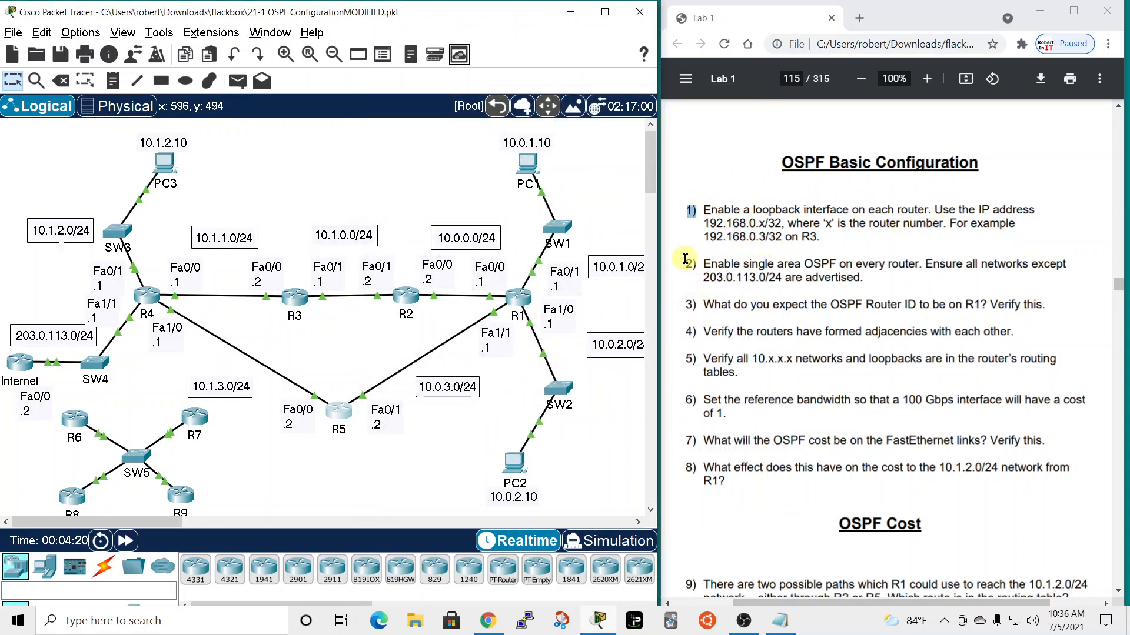
{"action": "double_click", "coordinate": [690, 264]}
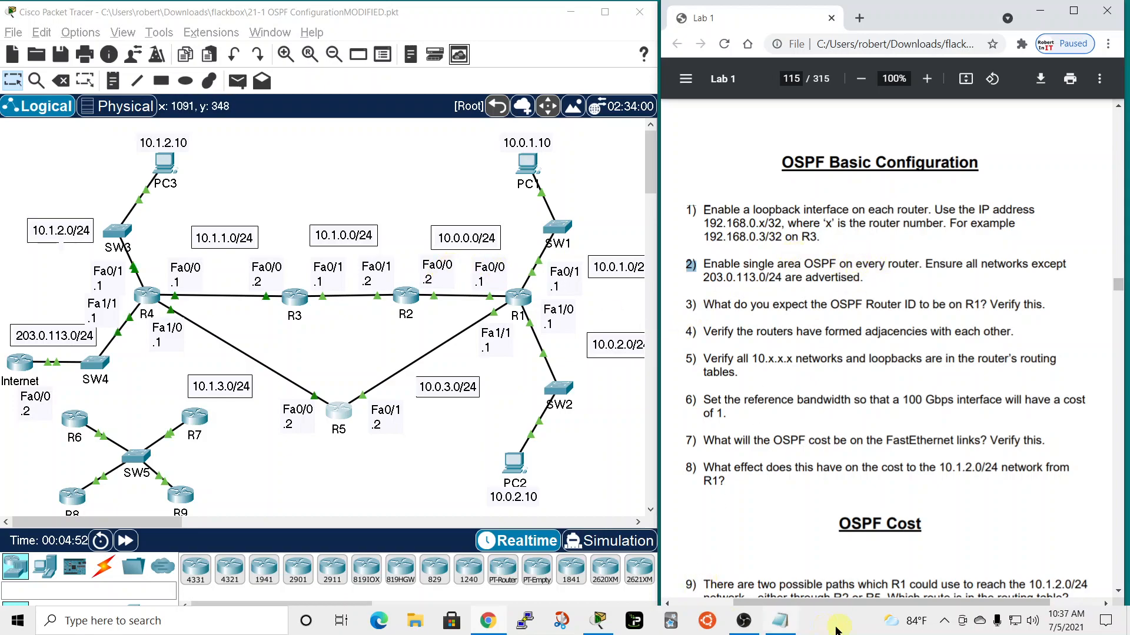
{"action": "left_click", "coordinate": [793, 628]}
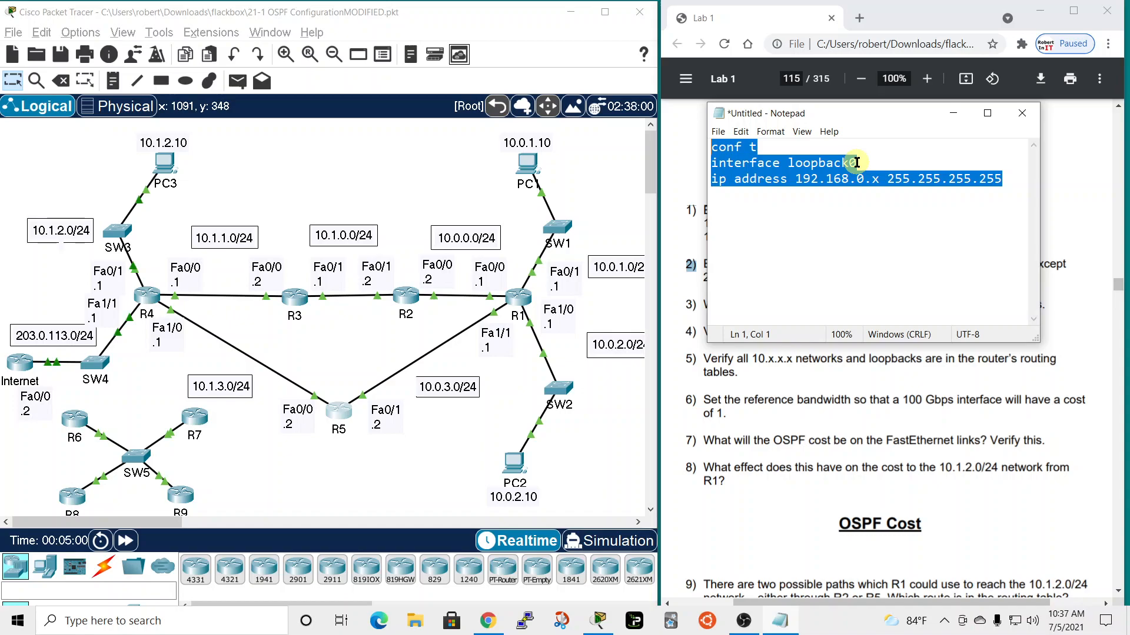
{"action": "type", "text": "router"}
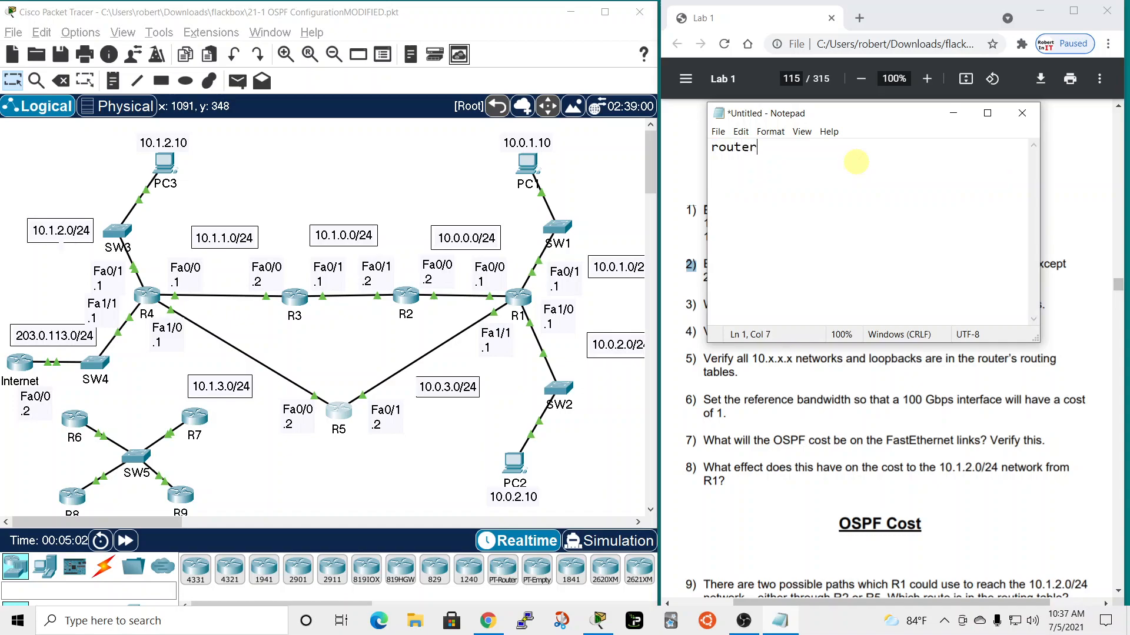
{"action": "type", "text": " osp"}
{"action": "type", "text": "work"}
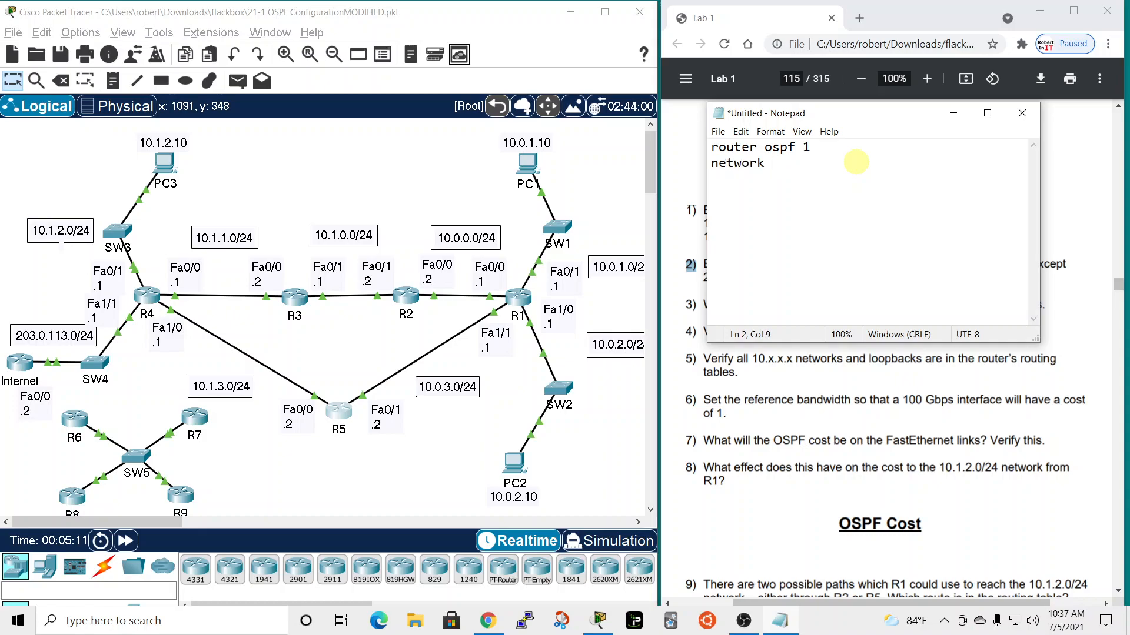
{"action": "type", "text": " 10.0.0.0 0.255.255.255"}
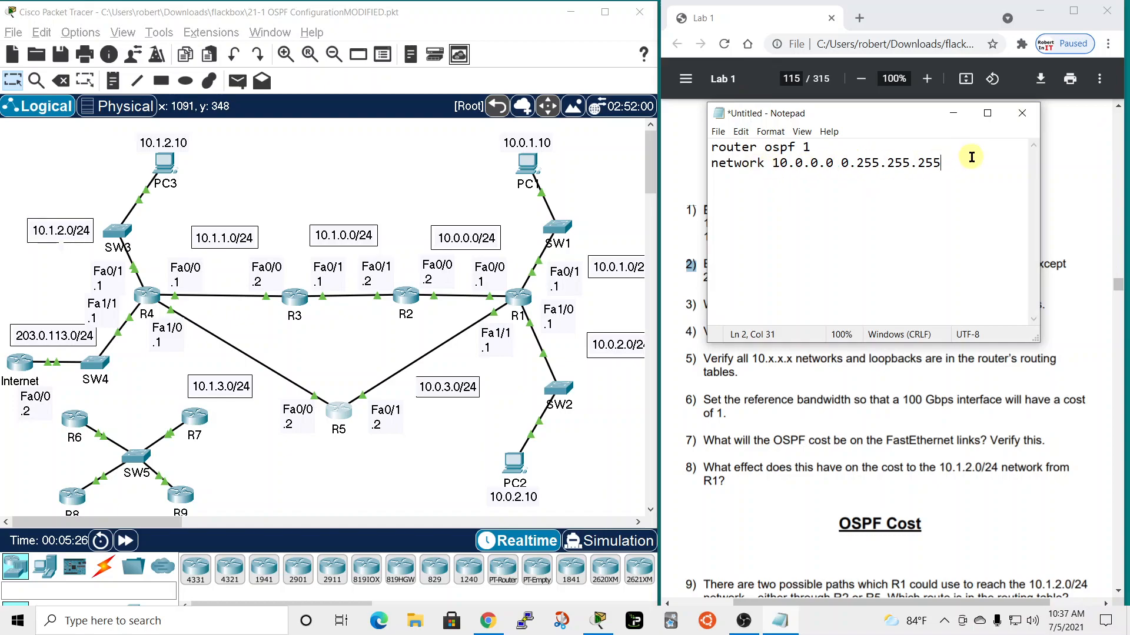
Step: Append 'area 0' and add the line 'network 192.168.0.0 0.0.0.255 area 0' in Notepad
{"action": "type", "text": "area 0"}
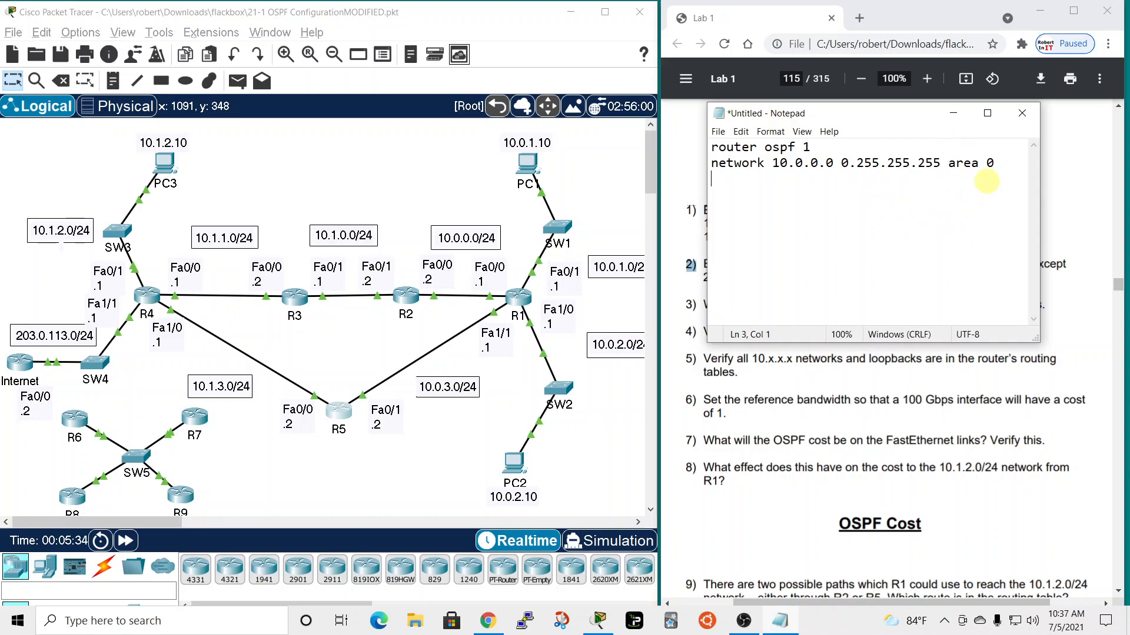
{"action": "type", "text": "r"}
{"action": "key", "text": "BackSpace"}
{"action": "type", "text": "ork 192.168.0"}
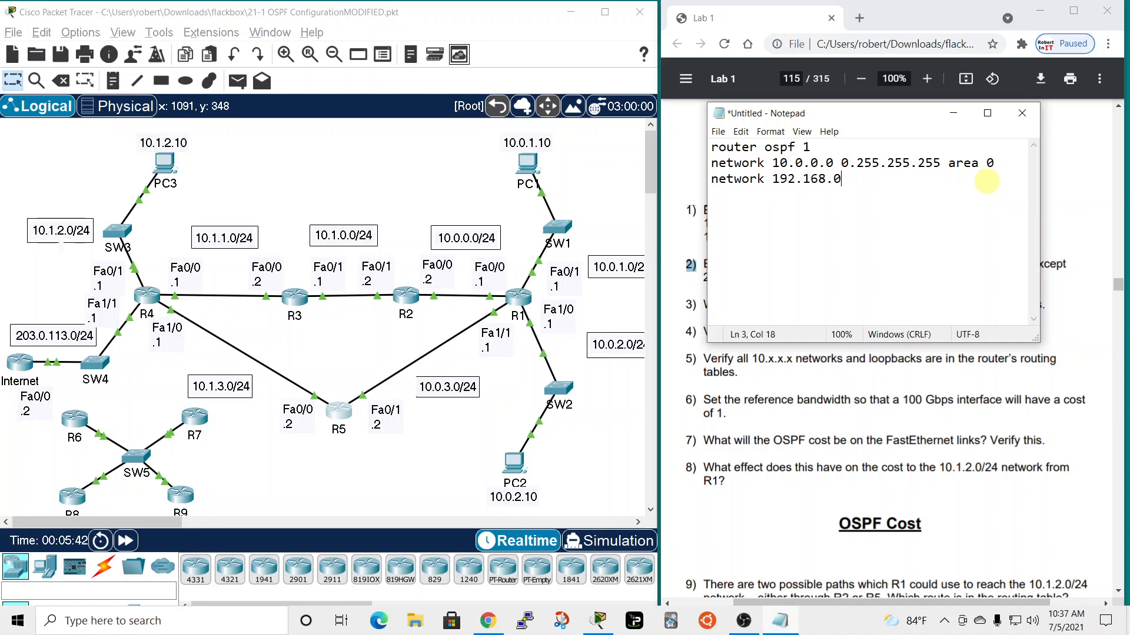
{"action": "type", "text": ".0"}
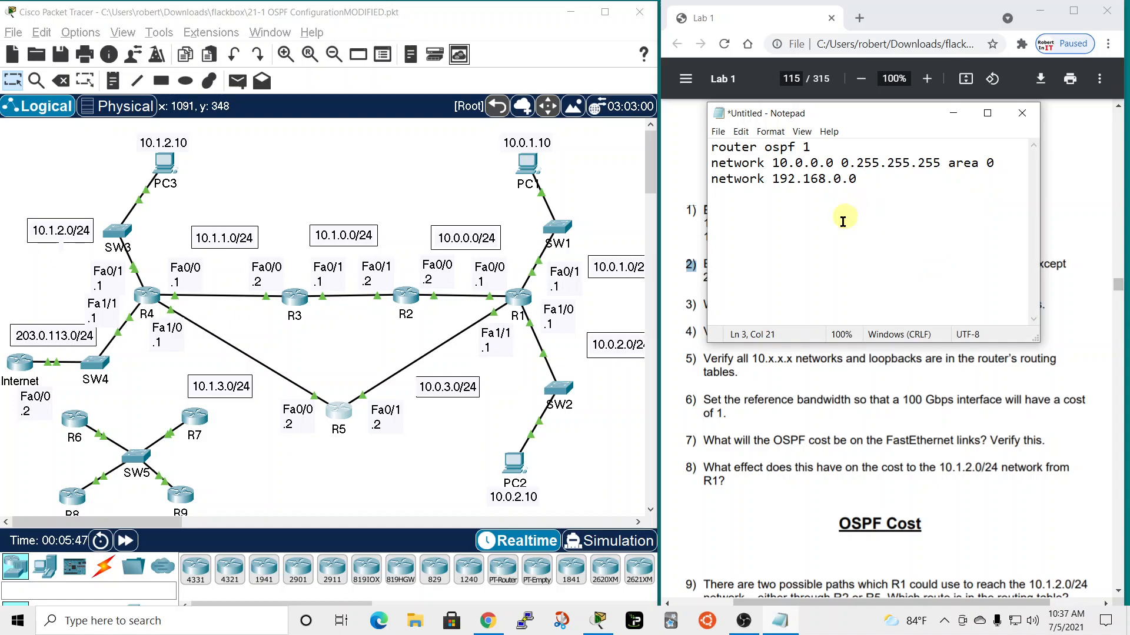
{"action": "type", "text": "0."}
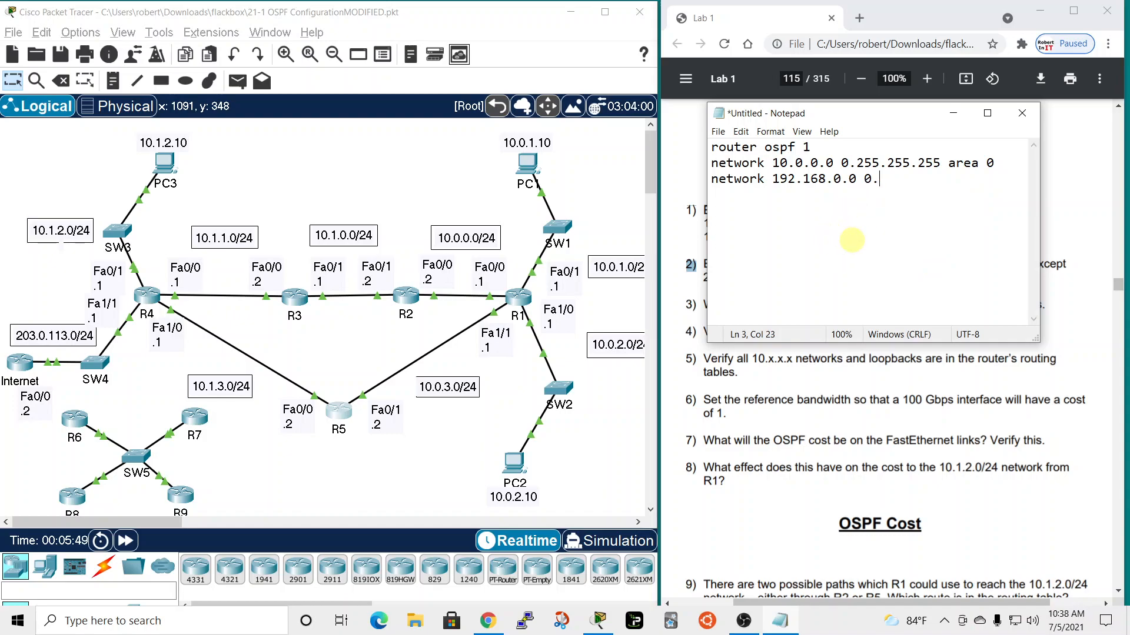
{"action": "type", "text": "0.0.255"}
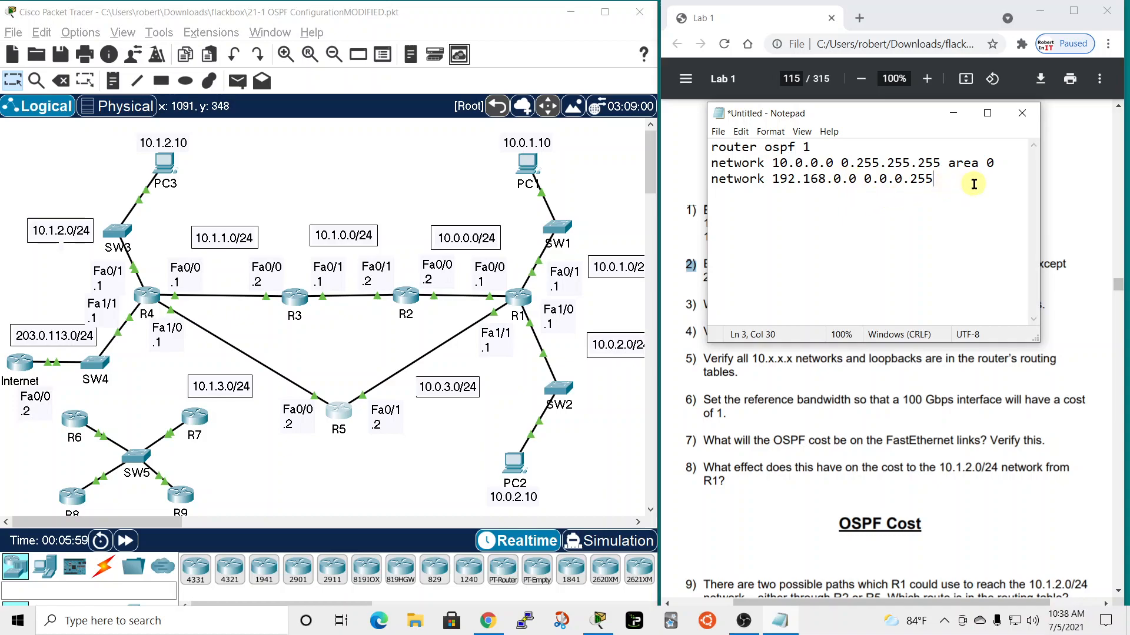
{"action": "type", "text": "area 0"}
Step: Copy the OSPF commands from Notepad and open router R1's window
{"action": "left_click_drag", "start_coordinate": [987, 179], "coordinate": [712, 147]}
{"action": "right_click", "coordinate": [786, 157]}
{"action": "left_click", "coordinate": [818, 199]}
{"action": "left_click", "coordinate": [518, 297]}
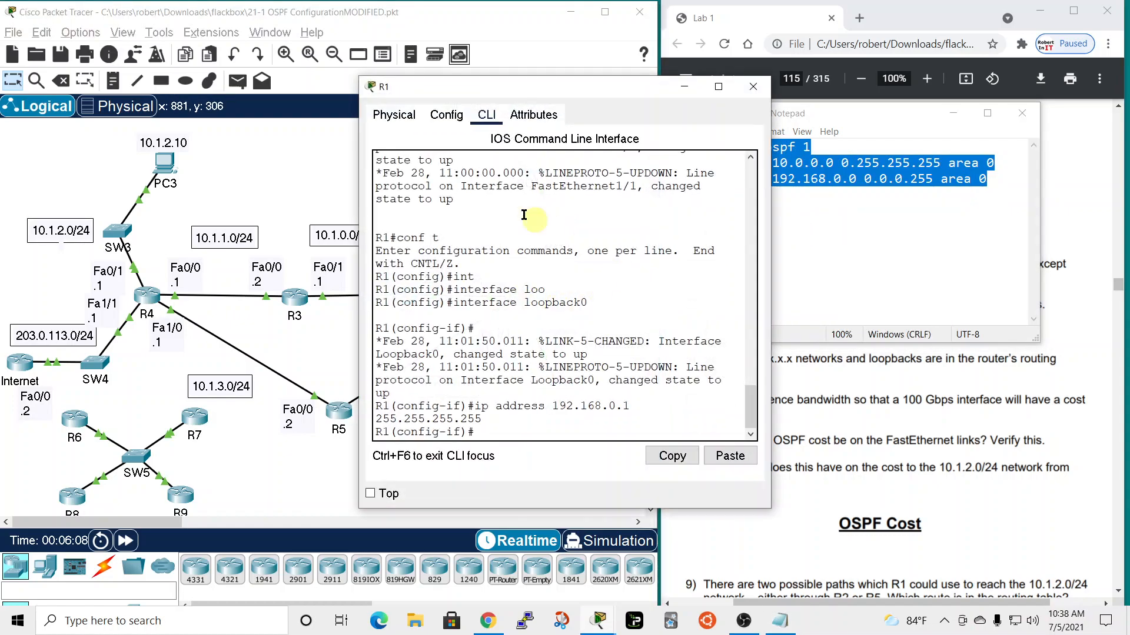
Step: Insert an 'exit' line above the OSPF commands in Notepad and copy all the lines
{"action": "left_click", "coordinate": [822, 147]}
{"action": "key", "text": "Home"}
{"action": "key", "text": "Return"}
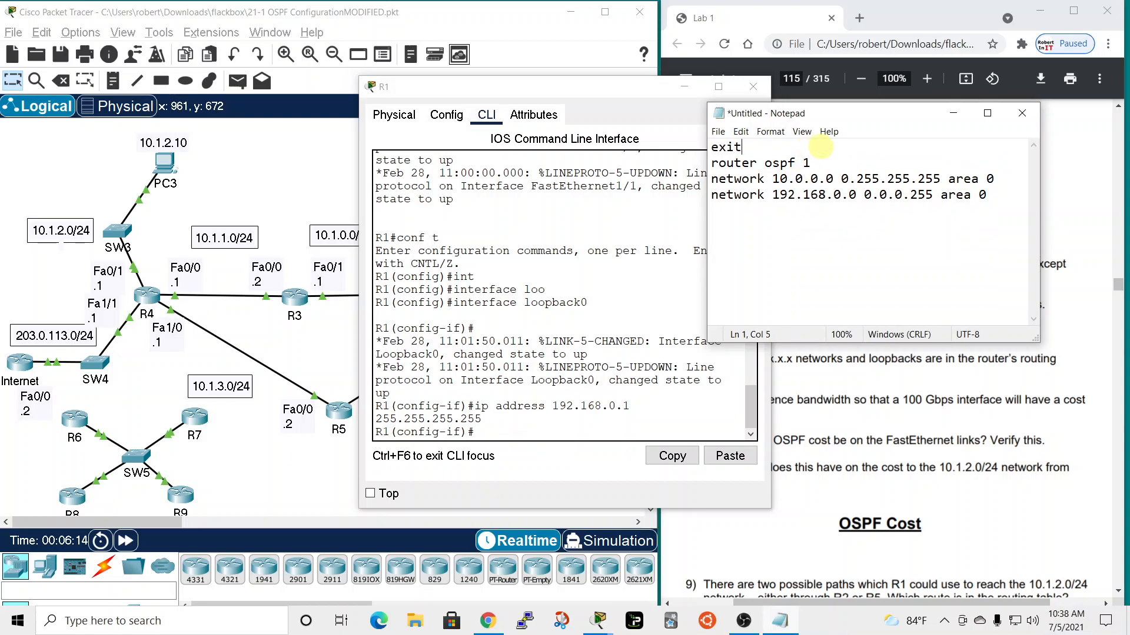
{"action": "left_click_drag", "start_coordinate": [1004, 198], "coordinate": [672, 141]}
{"action": "right_click", "coordinate": [870, 181]}
{"action": "left_click", "coordinate": [906, 234]}
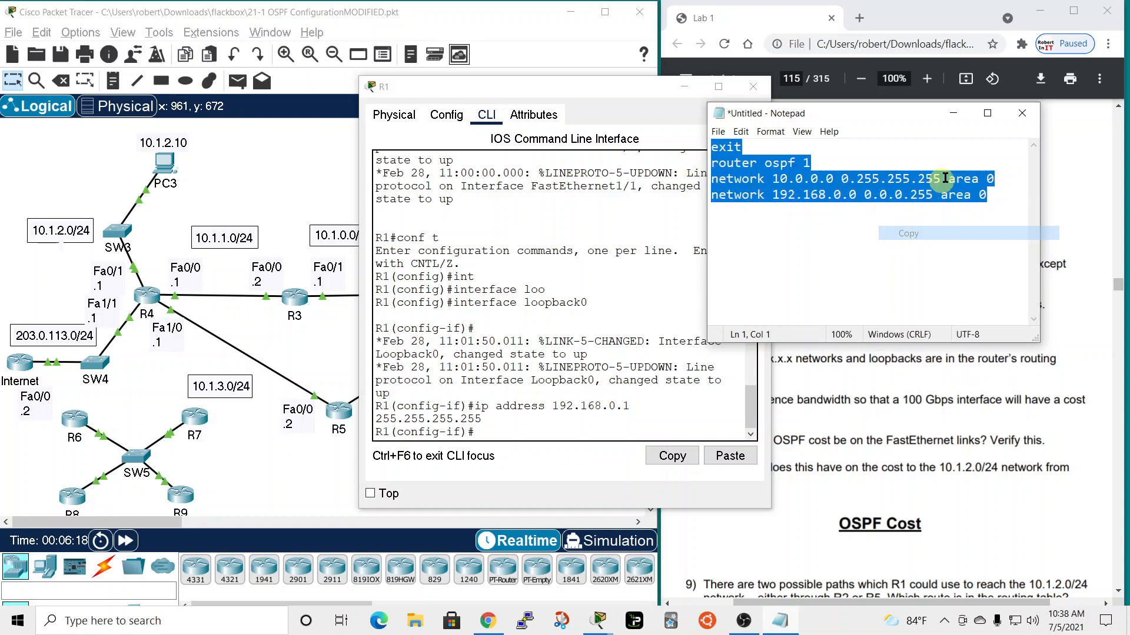
Step: Paste the OSPF commands into R1's command line and run them
{"action": "left_click", "coordinate": [953, 113]}
{"action": "right_click", "coordinate": [523, 428]}
{"action": "left_click", "coordinate": [557, 454]}
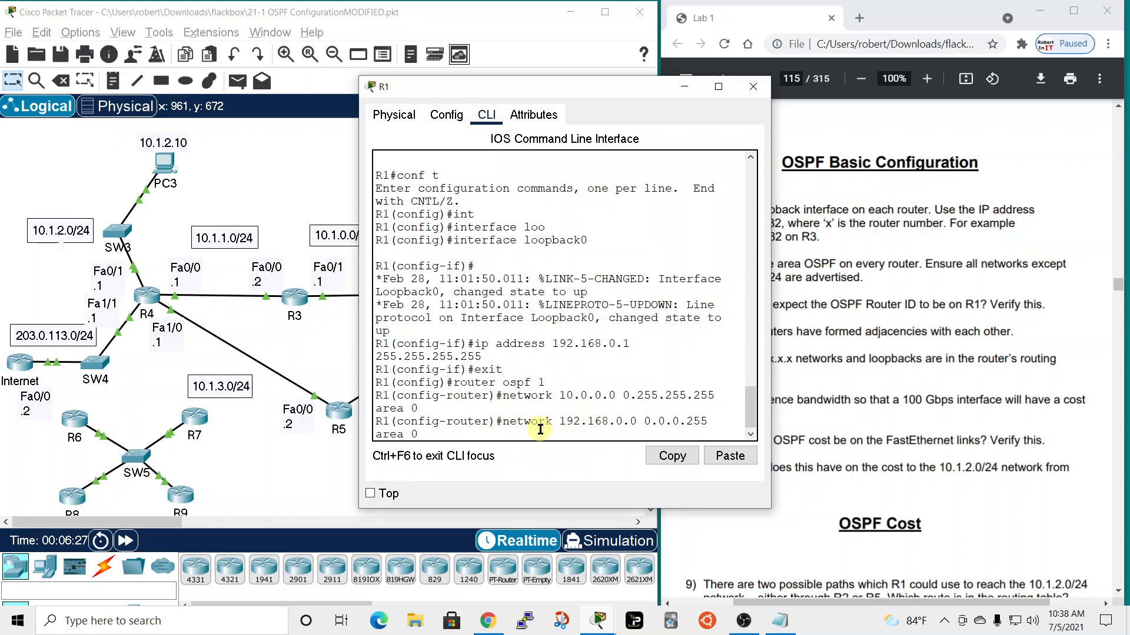
{"action": "key", "text": "Return"}
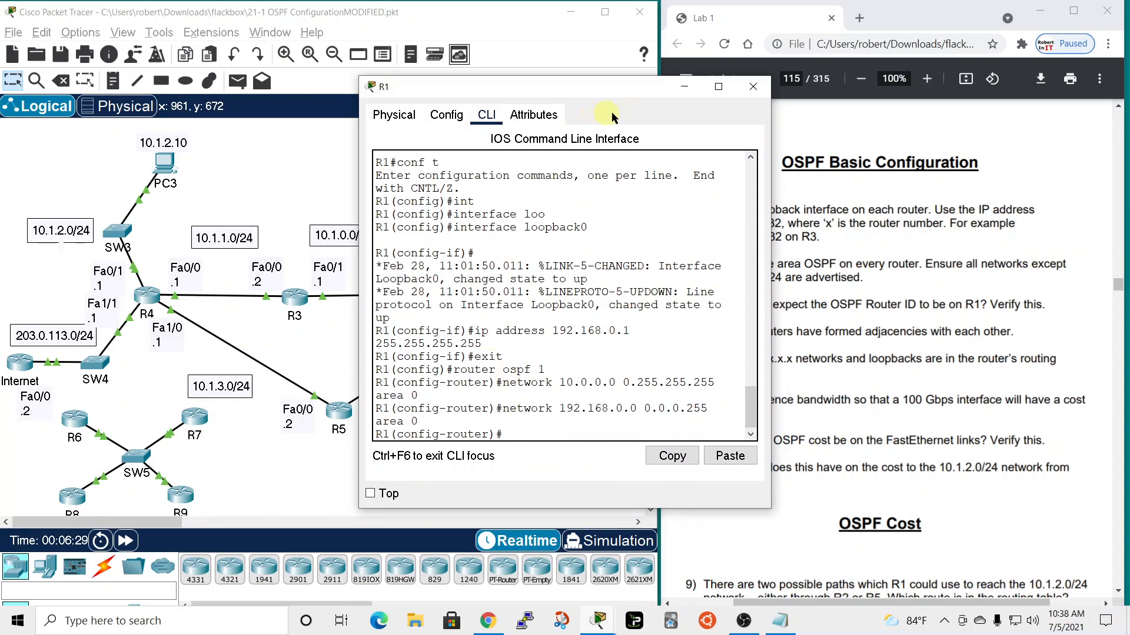
Step: Paste the OSPF commands into router R2's command line and run them
{"action": "left_click", "coordinate": [753, 87]}
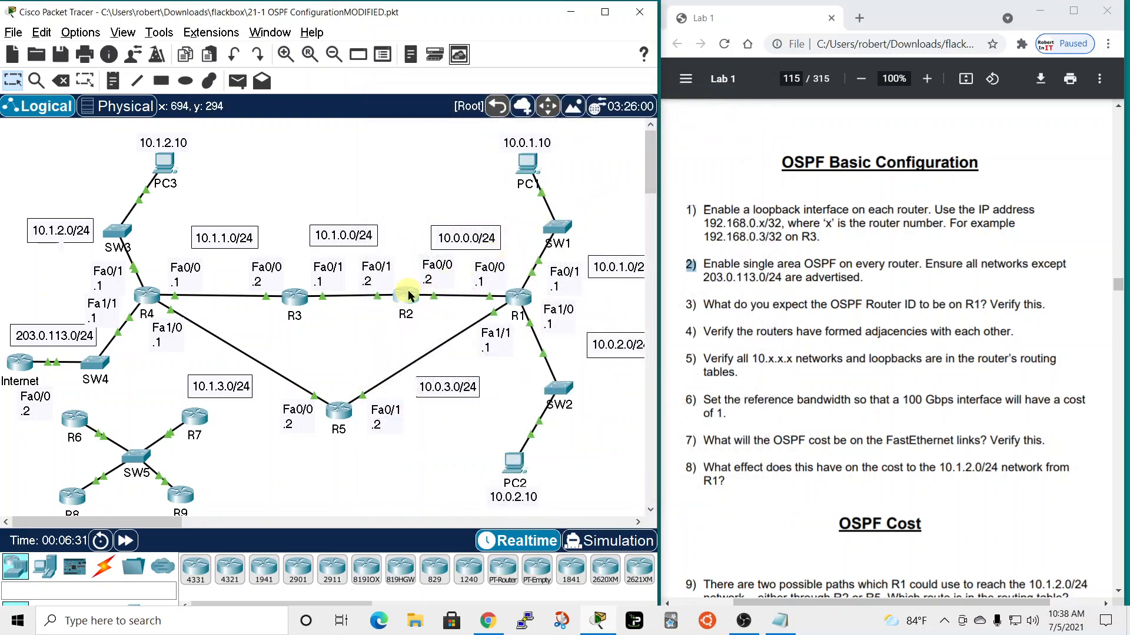
{"action": "left_click", "coordinate": [405, 276]}
{"action": "right_click", "coordinate": [498, 433]}
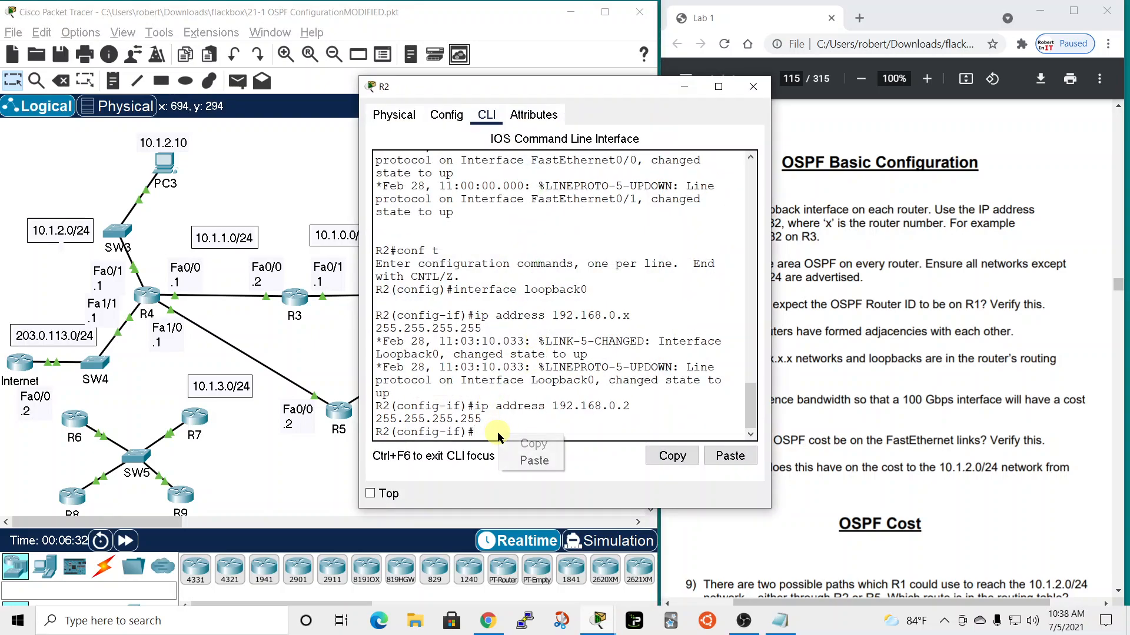
{"action": "left_click", "coordinate": [533, 461]}
{"action": "key", "text": "Return"}
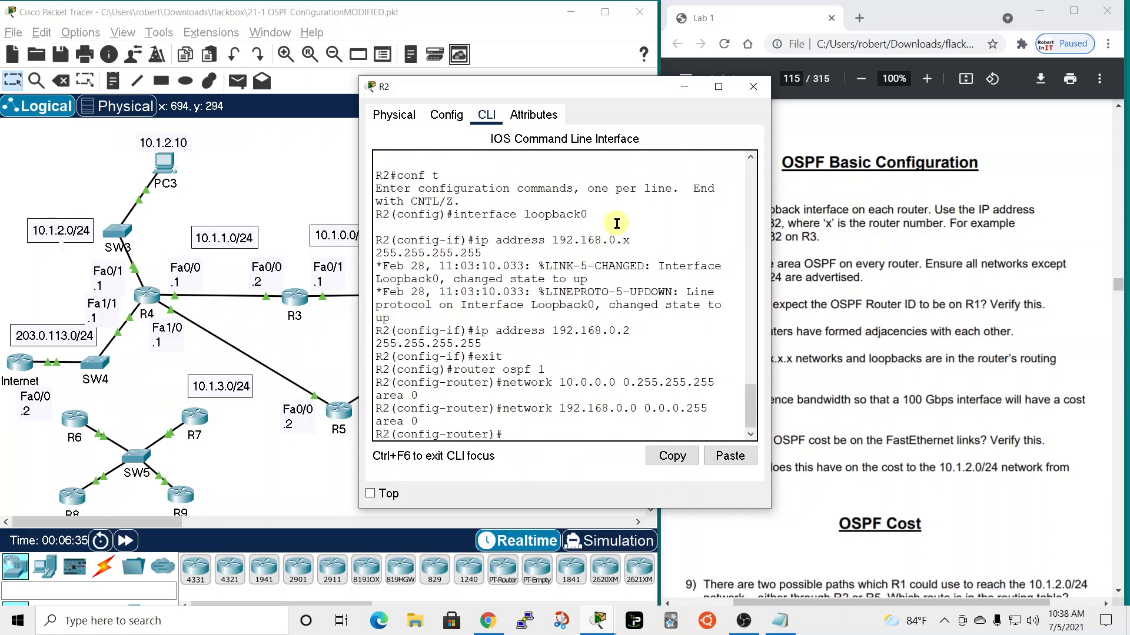
Step: Paste the OSPF commands into router R3's command line and run them
{"action": "left_click", "coordinate": [751, 87]}
{"action": "left_click", "coordinate": [294, 297]}
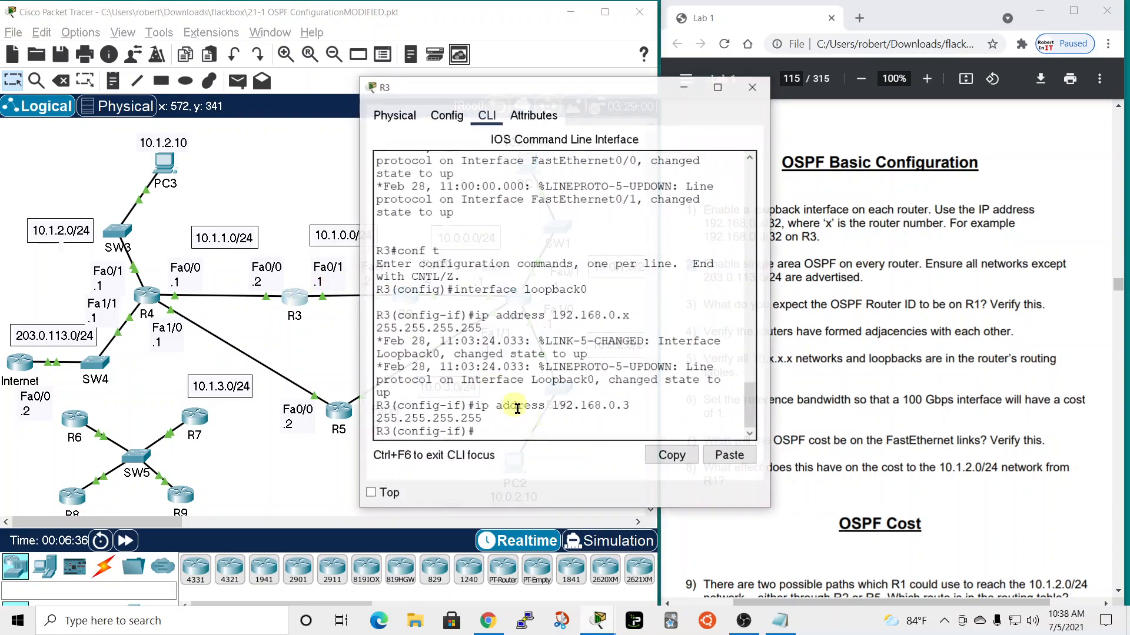
{"action": "right_click", "coordinate": [503, 433]}
{"action": "left_click", "coordinate": [535, 465]}
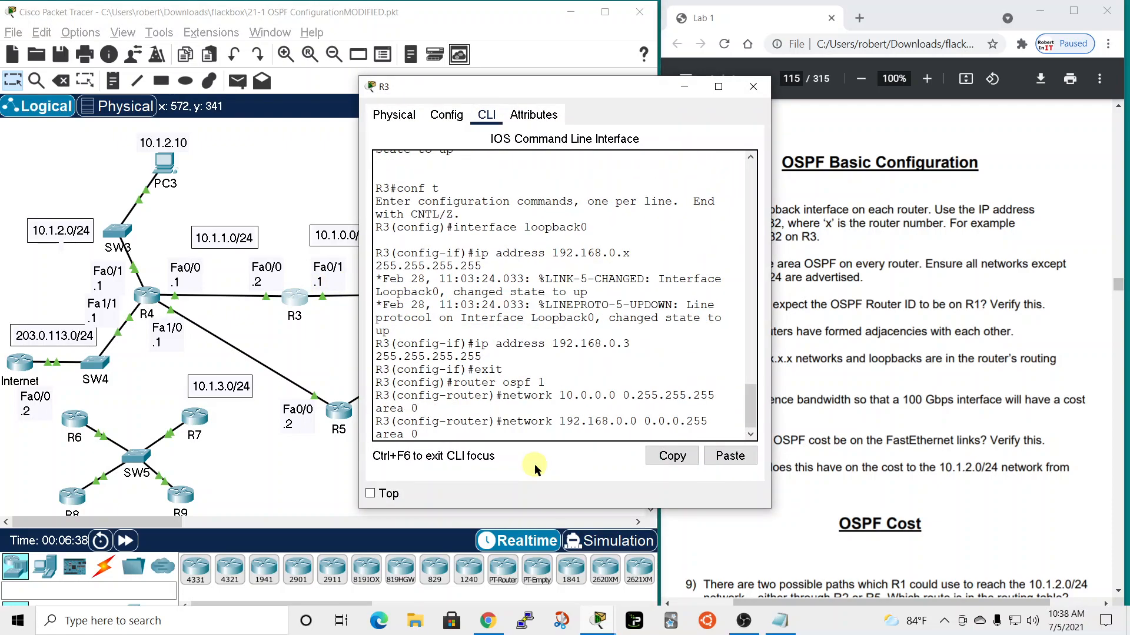
{"action": "key", "text": "Return"}
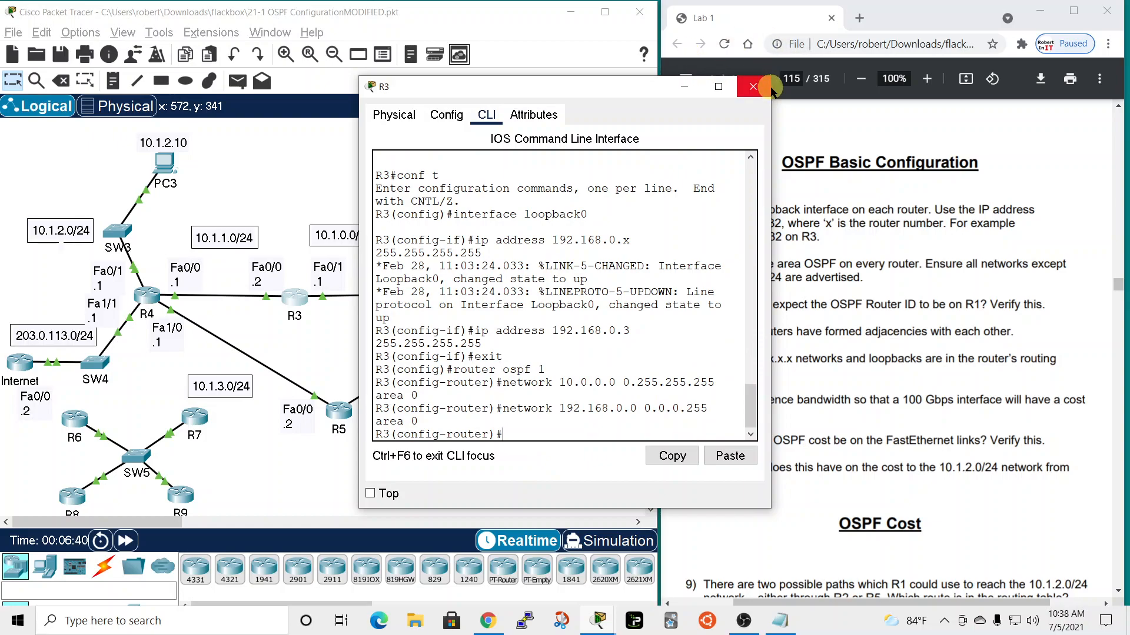
Step: Paste the OSPF commands into router R4's command line and run them
{"action": "left_click", "coordinate": [753, 86]}
{"action": "left_click", "coordinate": [147, 294]}
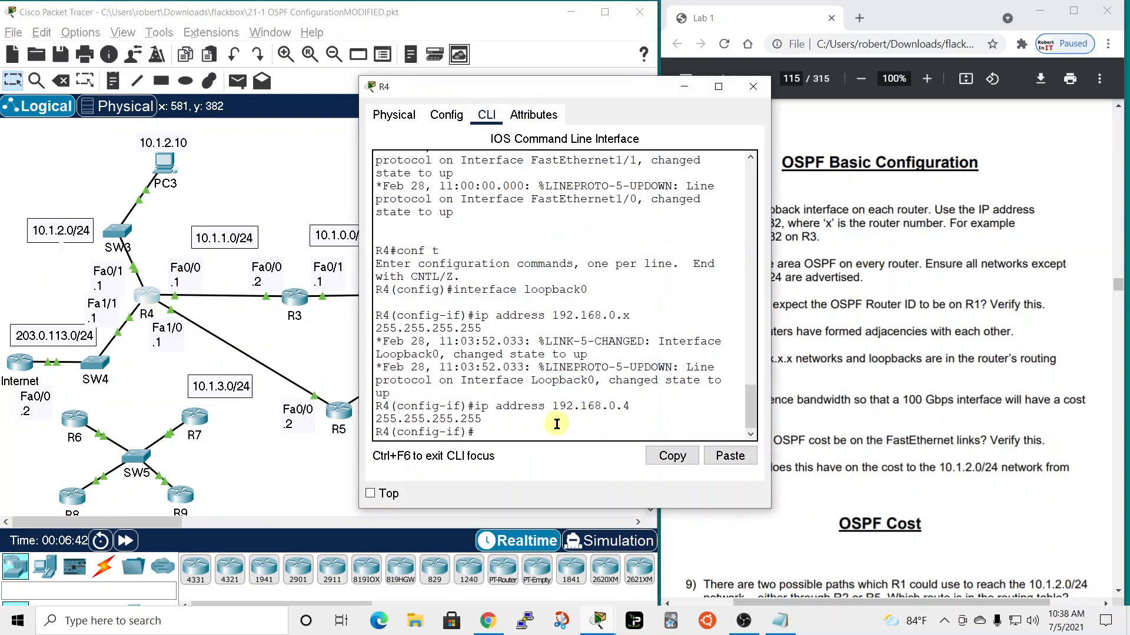
{"action": "right_click", "coordinate": [533, 430]}
{"action": "left_click", "coordinate": [564, 462]}
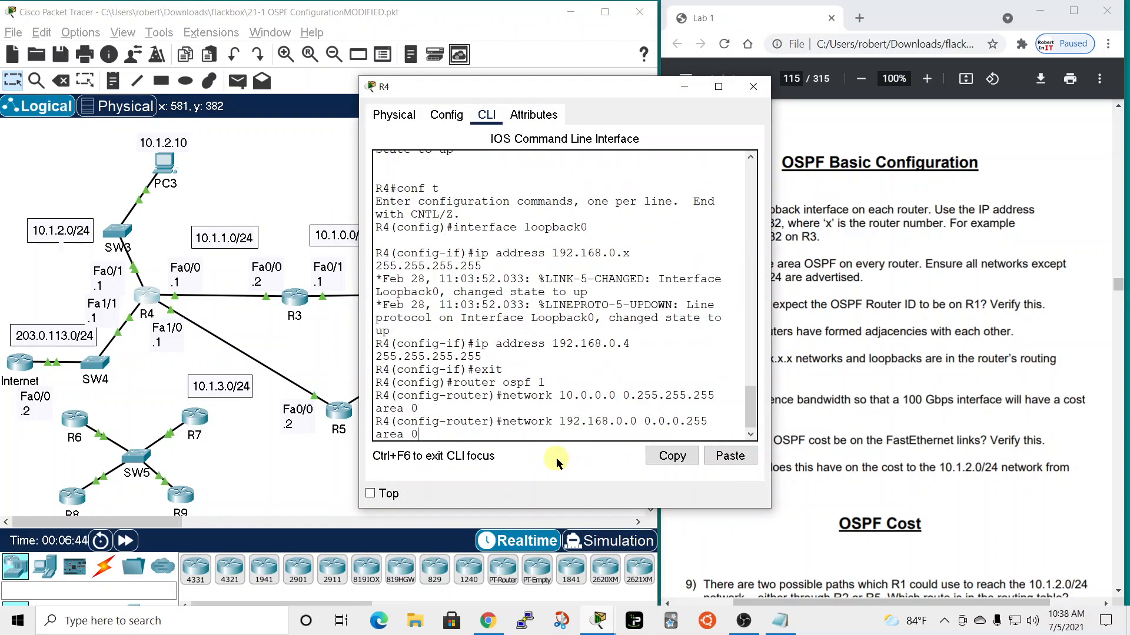
{"action": "key", "text": "Return"}
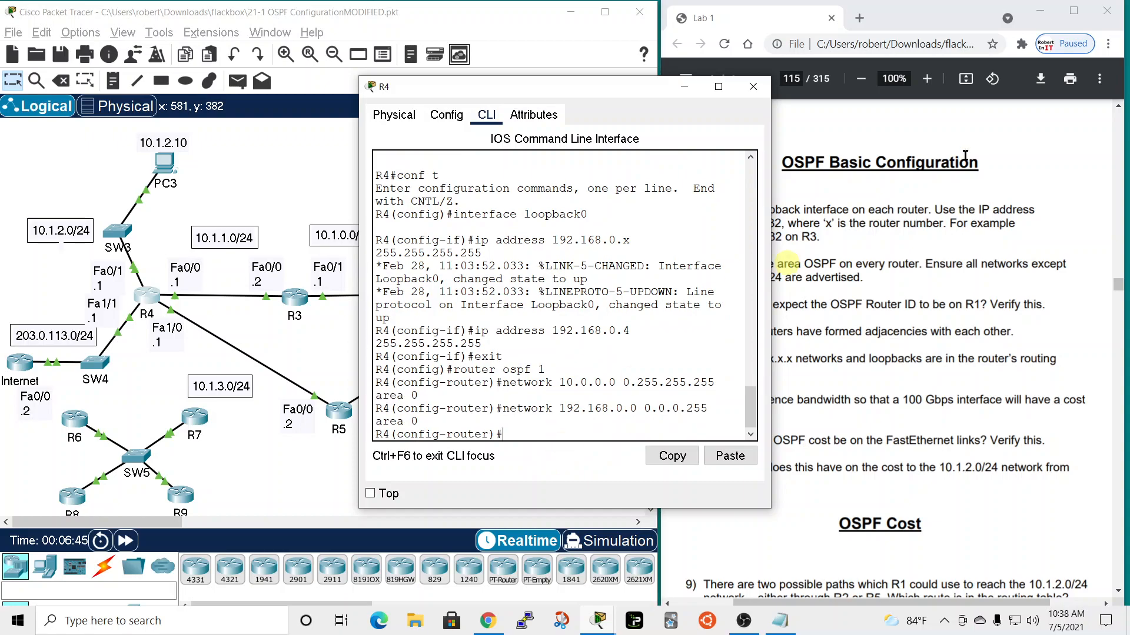
Step: Paste the OSPF commands into router R5's command line, run them and close R5's window
{"action": "left_click", "coordinate": [753, 87]}
{"action": "left_click", "coordinate": [339, 412]}
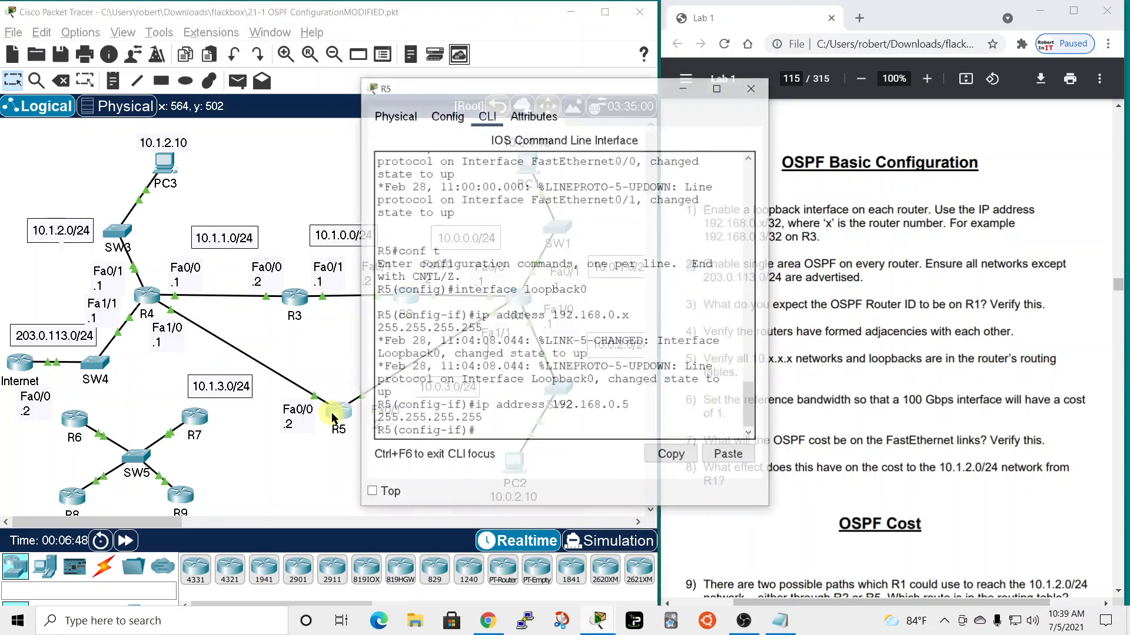
{"action": "right_click", "coordinate": [503, 433]}
{"action": "left_click", "coordinate": [538, 457]}
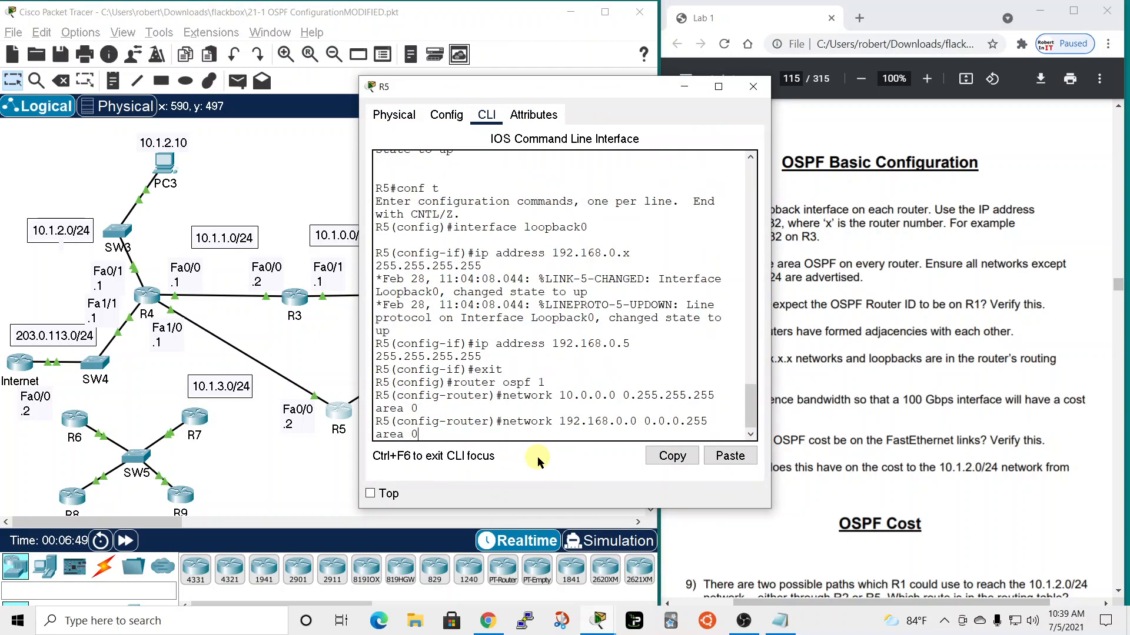
{"action": "key", "text": "Return"}
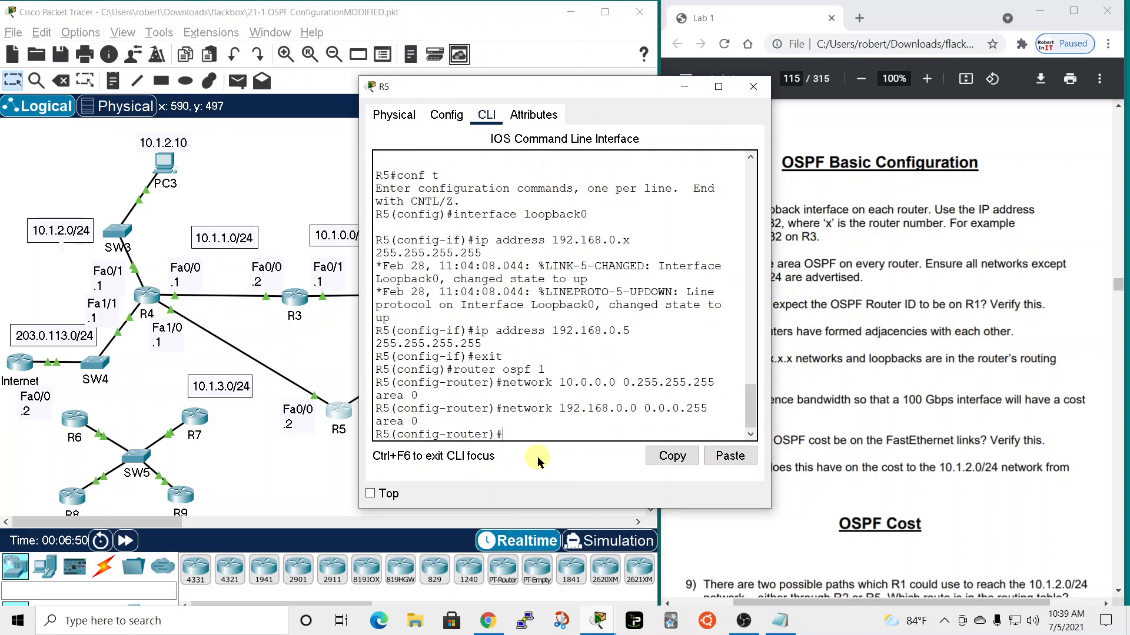
{"action": "left_click", "coordinate": [754, 86]}
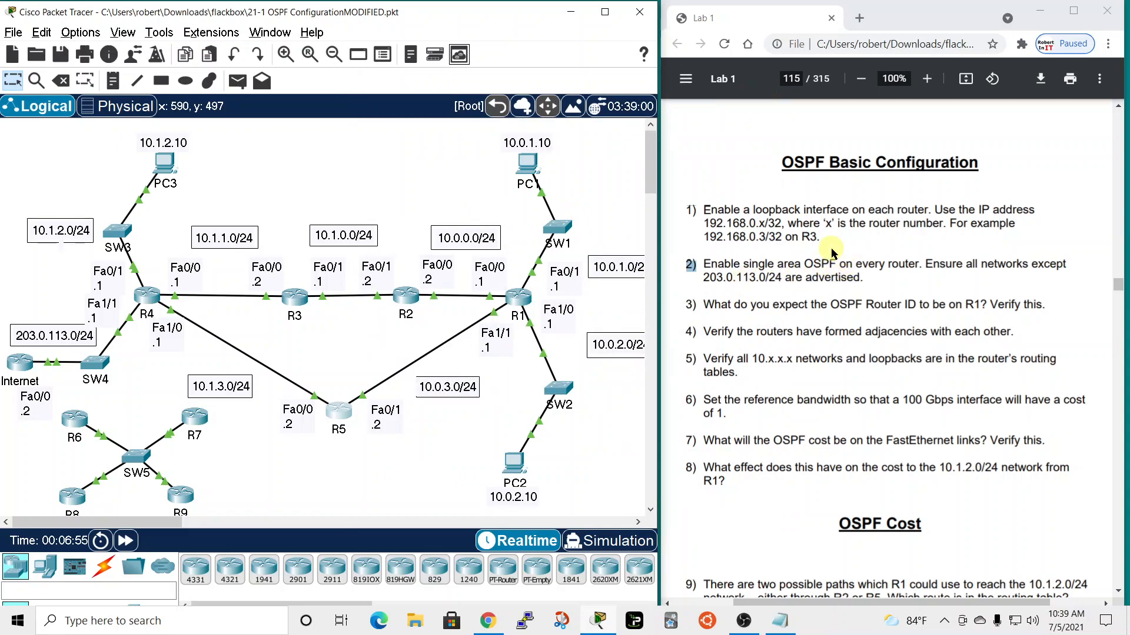
Step: On R1, leave configuration mode and run 'sho ip protocols' to check the OSPF router ID
{"action": "left_click_drag", "start_coordinate": [685, 304], "coordinate": [735, 307]}
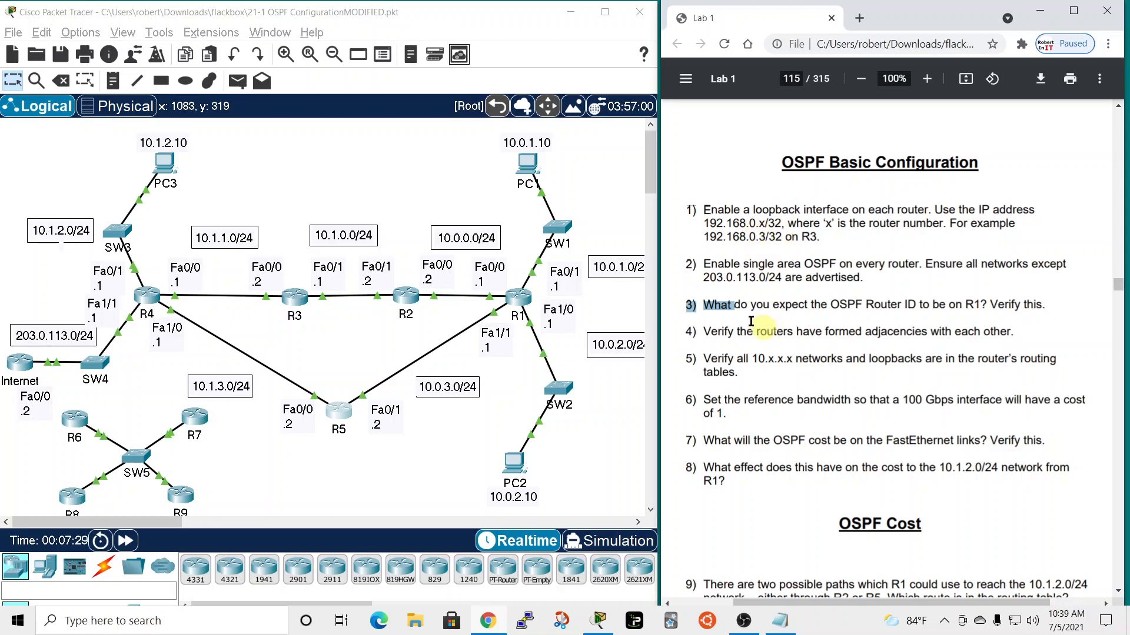
{"action": "left_click", "coordinate": [512, 300]}
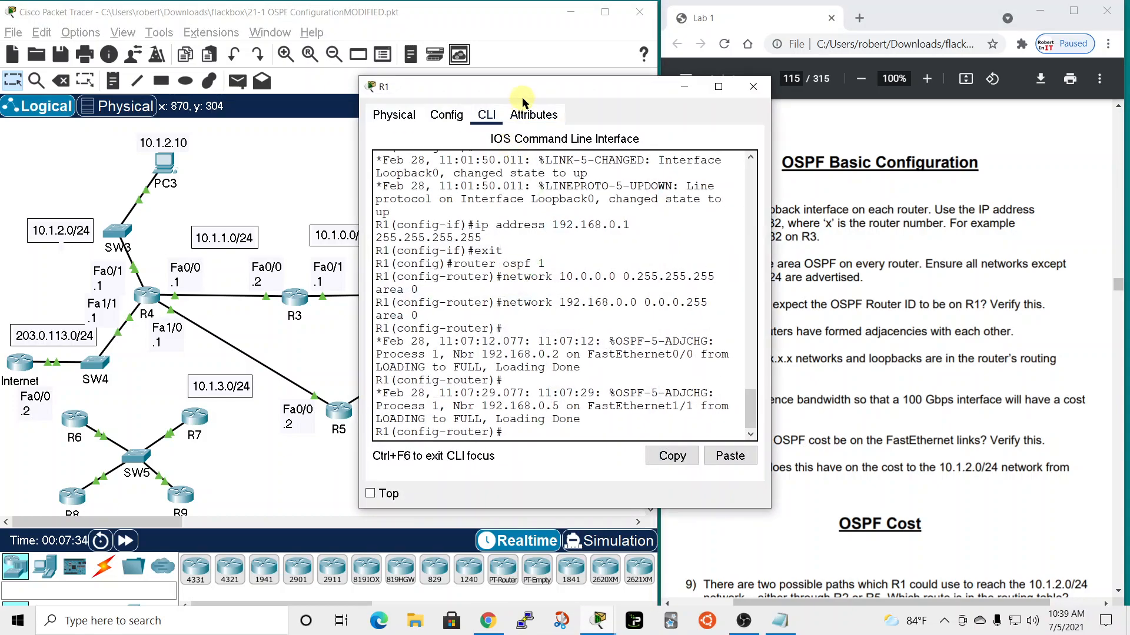
{"action": "left_click_drag", "start_coordinate": [520, 91], "coordinate": [353, 26]}
{"action": "left_click_drag", "start_coordinate": [600, 271], "coordinate": [857, 271]}
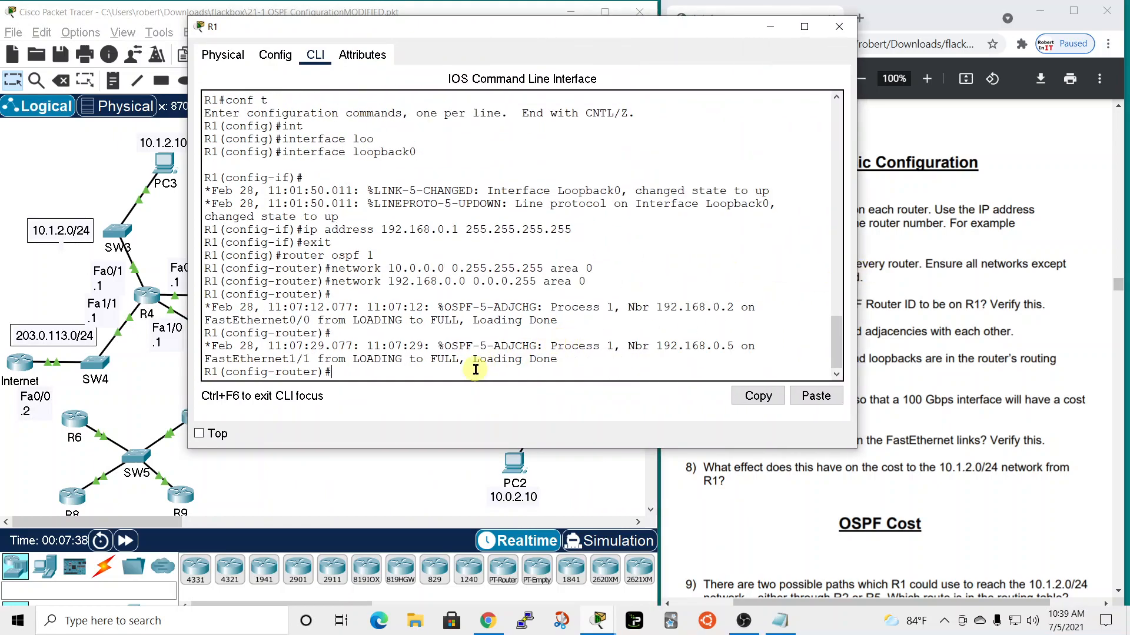
{"action": "type", "text": "nd"}
{"action": "key", "text": "Return"}
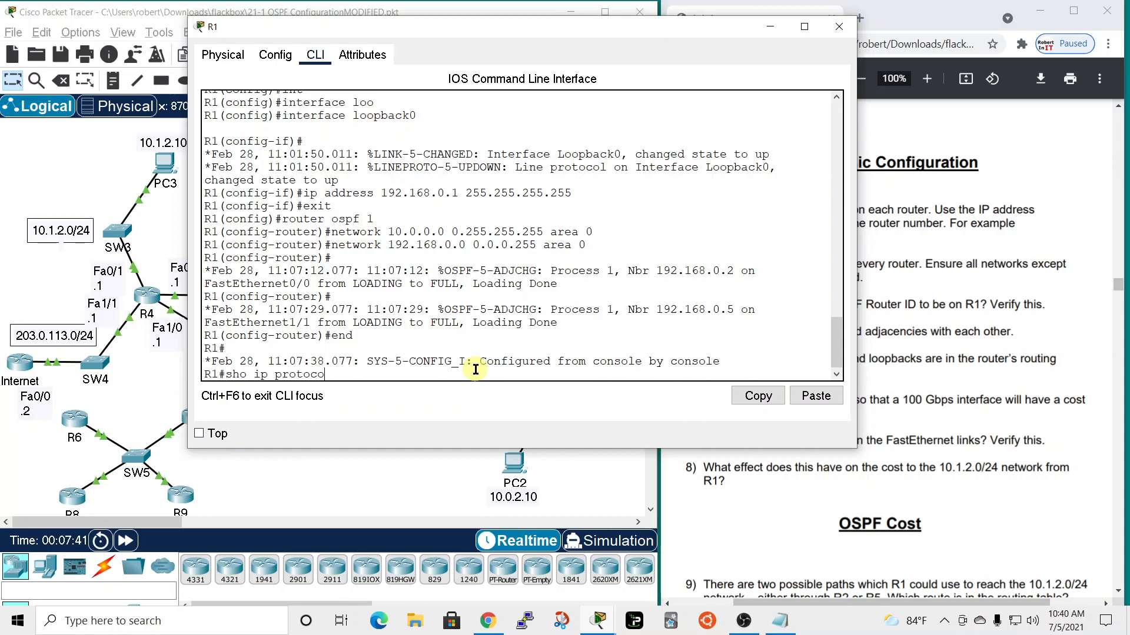
{"action": "type", "text": "sho ip protocols"}
{"action": "key", "text": "Return"}
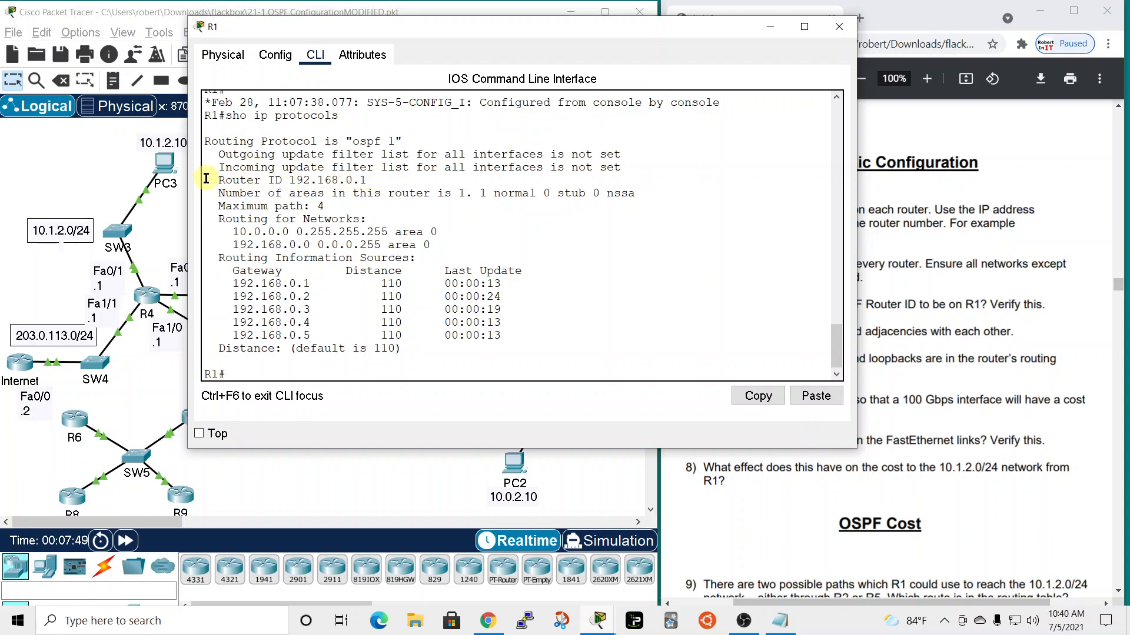
{"action": "left_click_drag", "start_coordinate": [213, 181], "coordinate": [399, 183]}
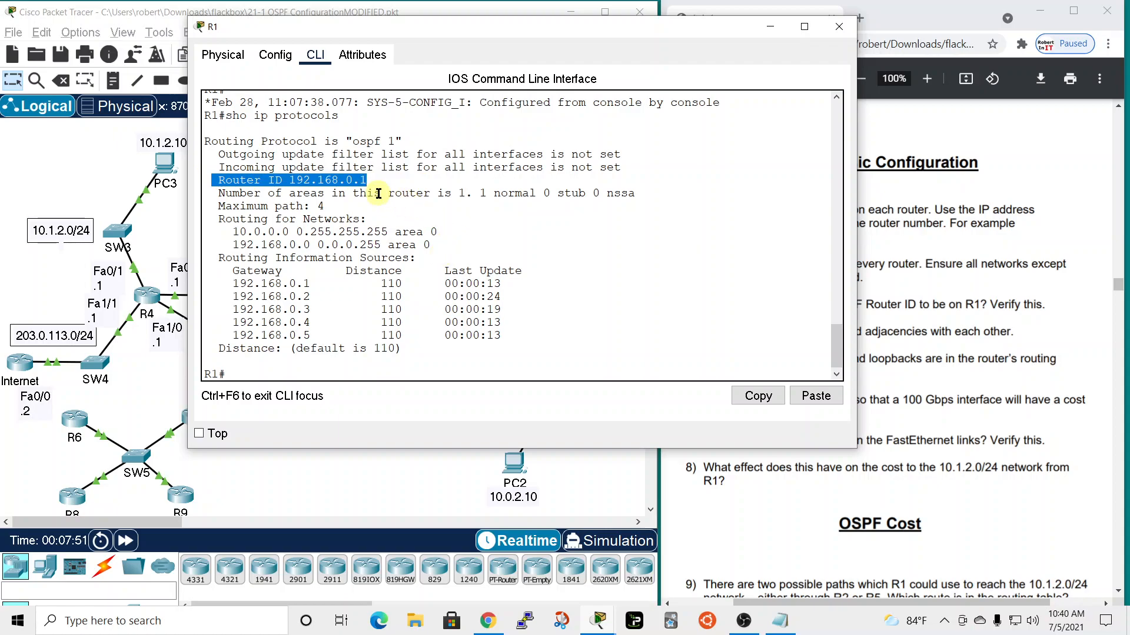
{"action": "left_click", "coordinate": [839, 26]}
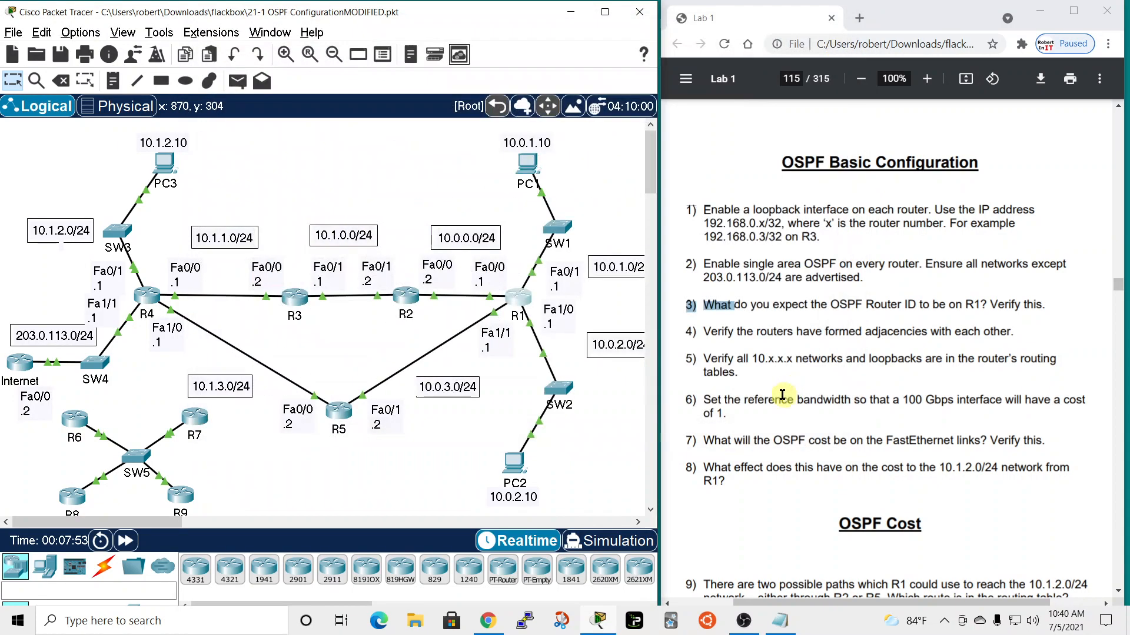
Step: Display R1's OSPF neighbors with 'sh ip ospf neighbor' to verify the adjacencies
{"action": "left_click_drag", "start_coordinate": [681, 331], "coordinate": [750, 329]}
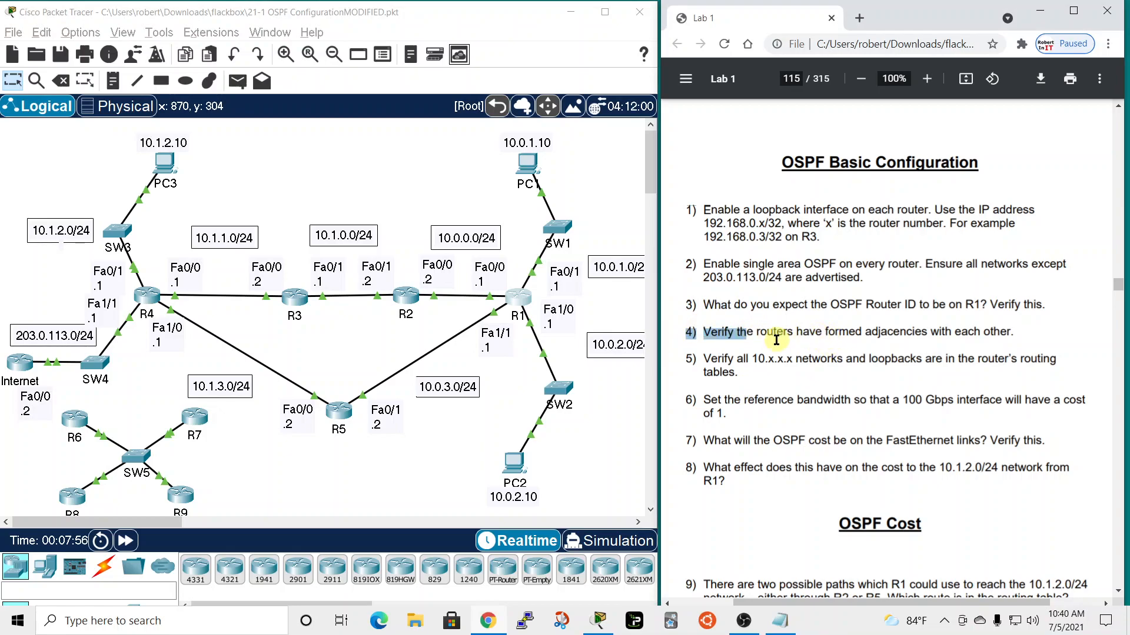
{"action": "left_click", "coordinate": [519, 296]}
{"action": "left_click_drag", "start_coordinate": [568, 94], "coordinate": [839, 80]}
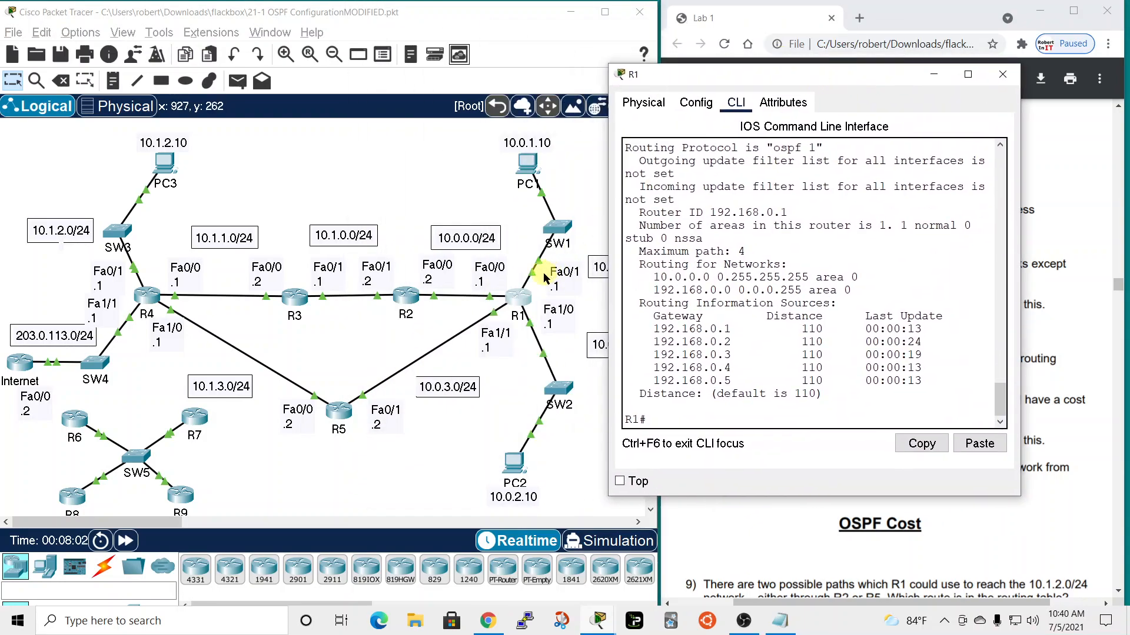
{"action": "left_click_drag", "start_coordinate": [753, 74], "coordinate": [639, 45]}
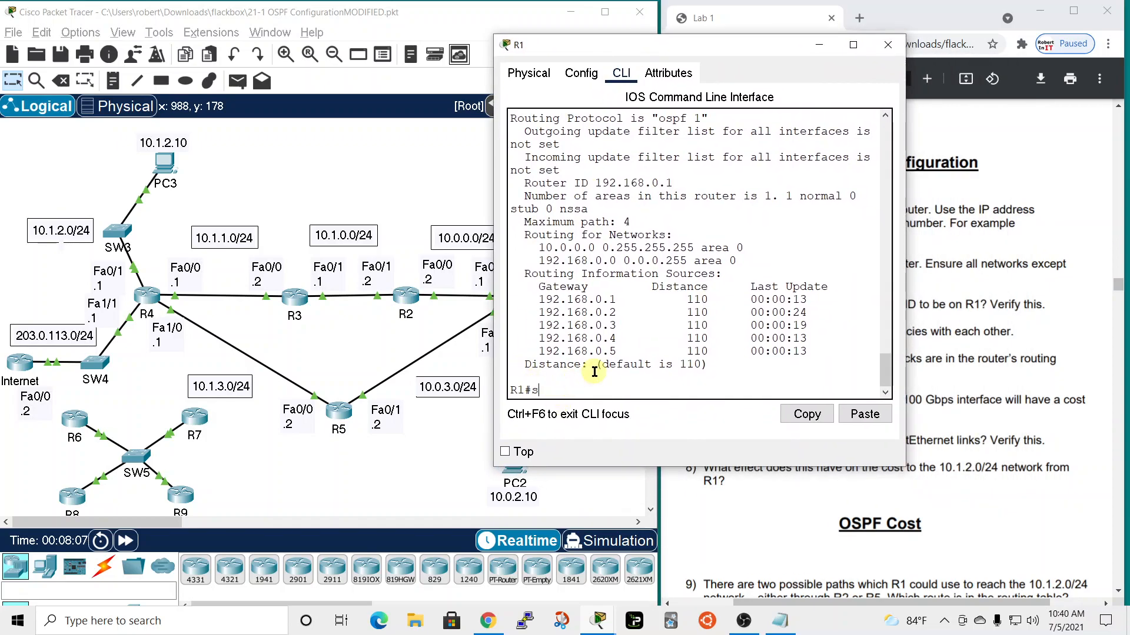
{"action": "type", "text": "s"}
{"action": "key", "text": "Tab"}
{"action": "type", "text": "neig"}
{"action": "key", "text": "Tab"}
{"action": "key", "text": "Return"}
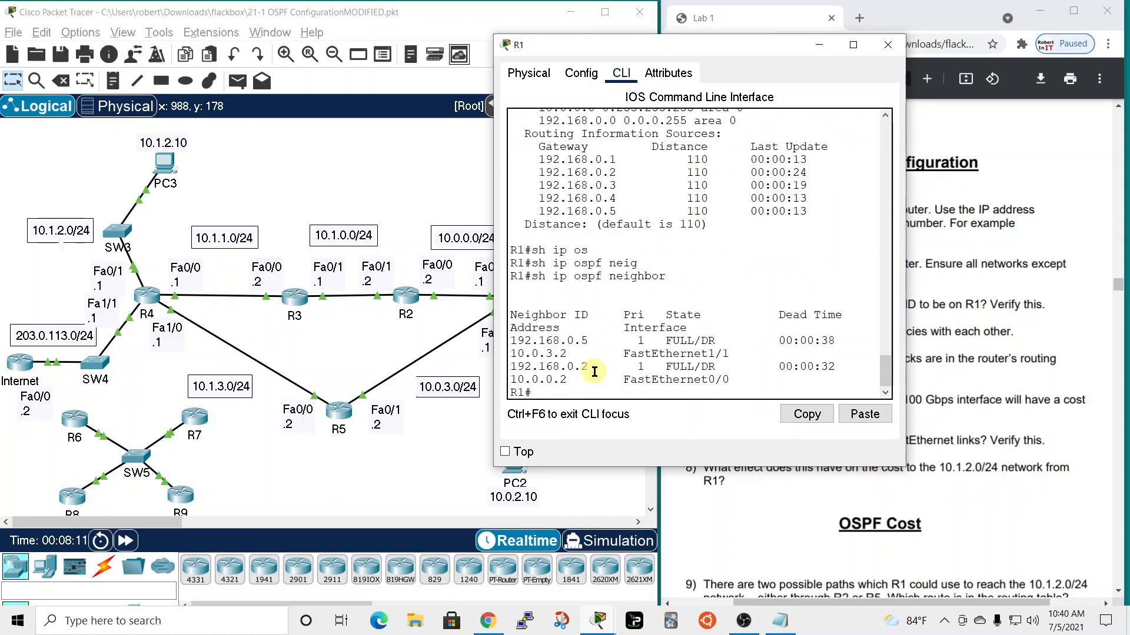
{"action": "left_click_drag", "start_coordinate": [907, 290], "coordinate": [1058, 282]}
{"action": "left_click_drag", "start_coordinate": [766, 47], "coordinate": [824, 49]}
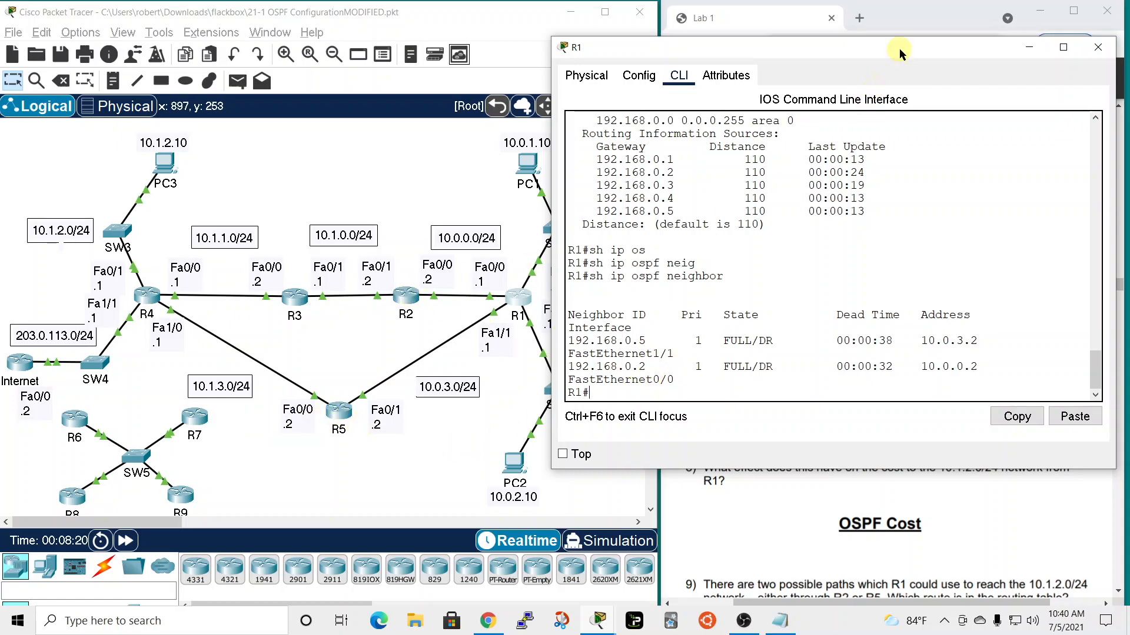
{"action": "left_click_drag", "start_coordinate": [899, 48], "coordinate": [672, 53]}
{"action": "left_click", "coordinate": [729, 131]}
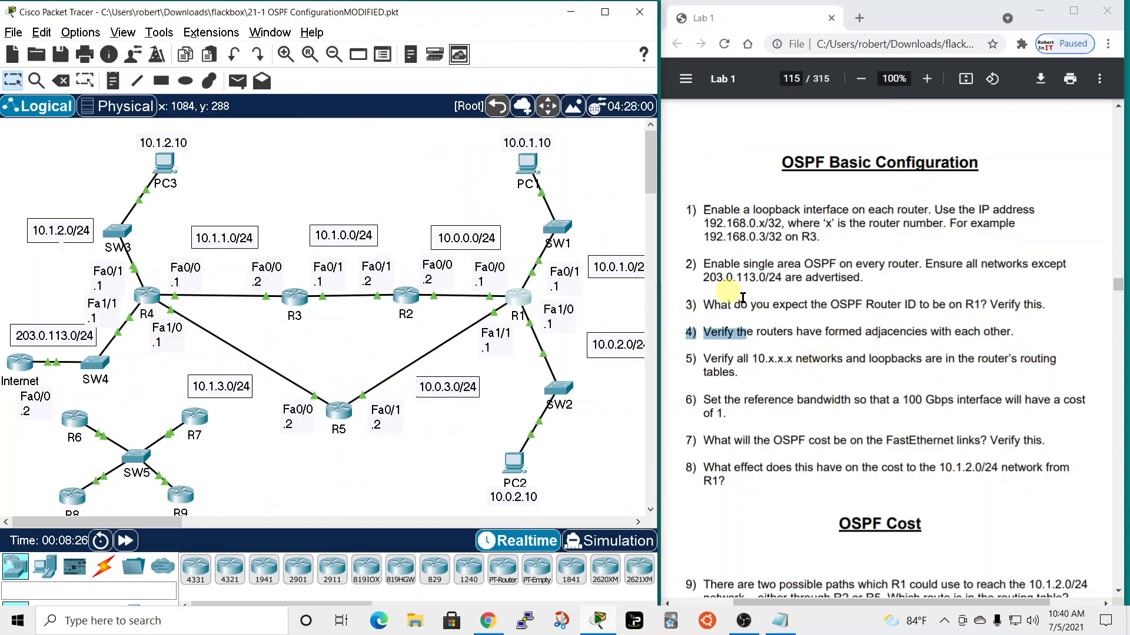
Step: Display R1's IP routing table and examine the 10.x.x.x networks and loopback routes
{"action": "left_click_drag", "start_coordinate": [683, 359], "coordinate": [748, 361]}
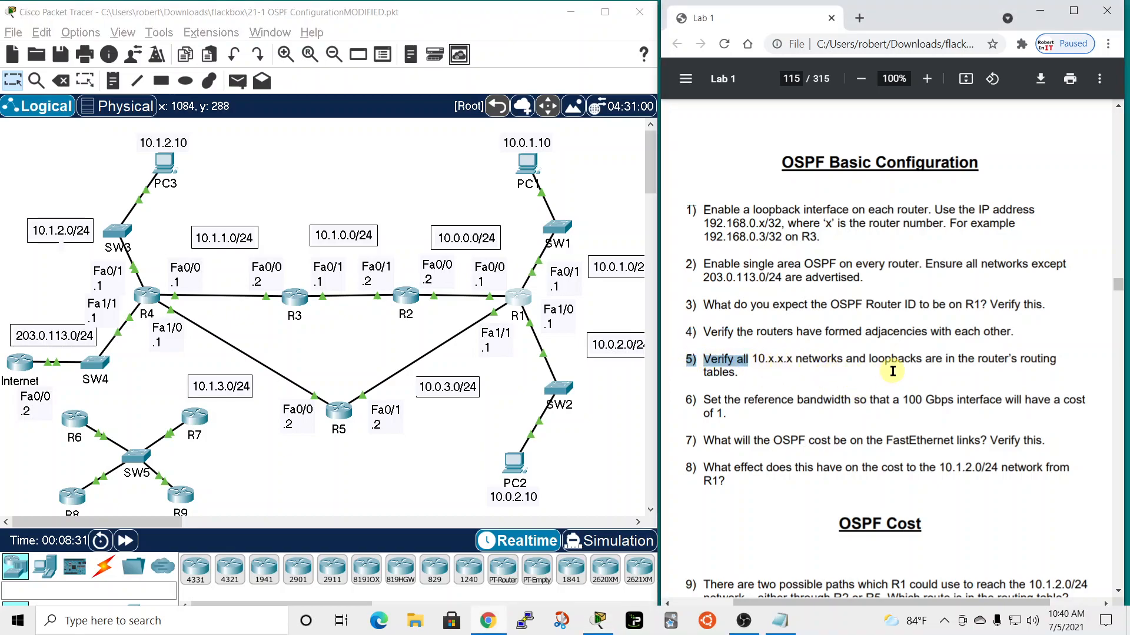
{"action": "left_click", "coordinate": [521, 299]}
{"action": "left_click_drag", "start_coordinate": [623, 90], "coordinate": [577, 66]}
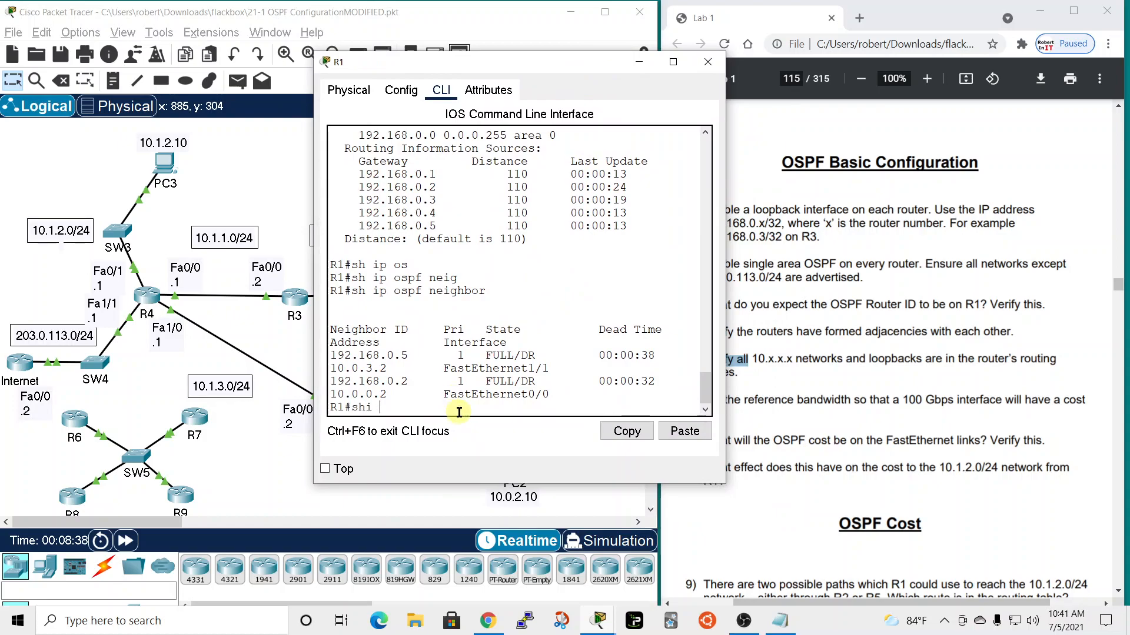
{"action": "key", "text": "BackSpace"}
{"action": "key", "text": "BackSpace"}
{"action": "key", "text": "BackSpace"}
{"action": "key", "text": "BackSpace"}
{"action": "key", "text": "Return"}
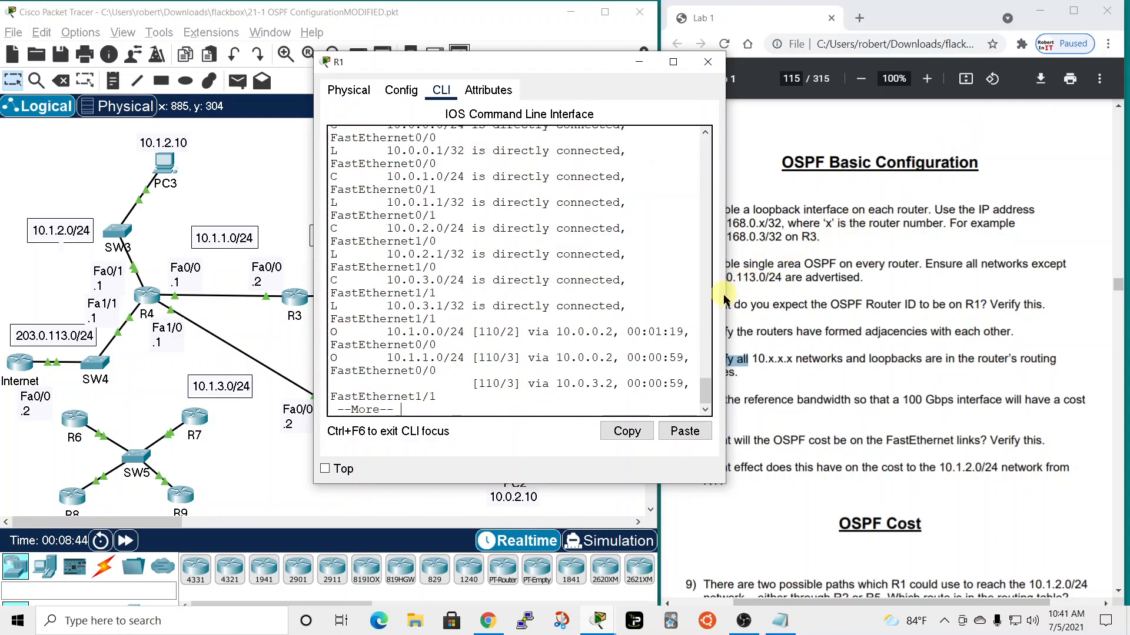
{"action": "left_click_drag", "start_coordinate": [729, 296], "coordinate": [1090, 292]}
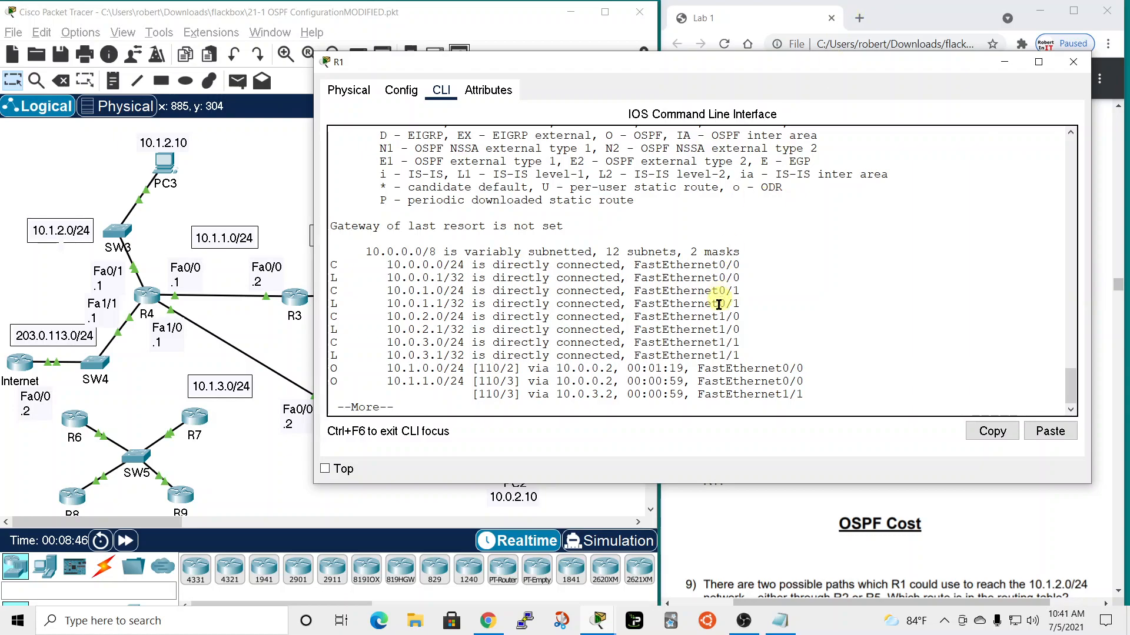
{"action": "key", "text": "space"}
{"action": "left_click_drag", "start_coordinate": [645, 63], "coordinate": [771, 87]}
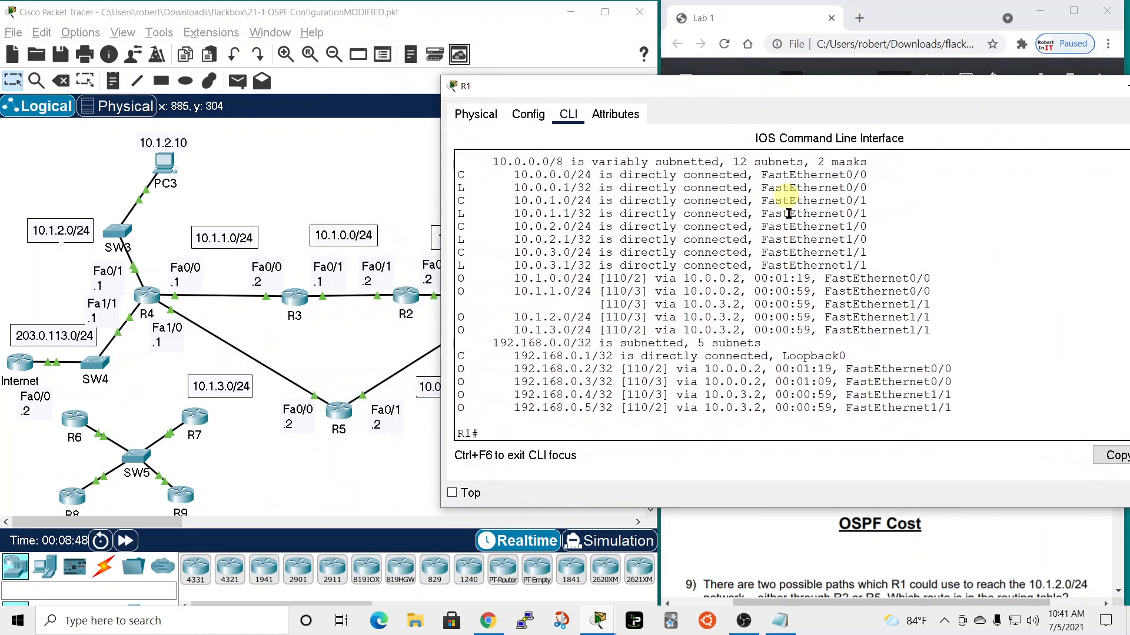
{"action": "scroll", "coordinate": [785, 176], "scroll_direction": "up", "scroll_amount": 2}
{"action": "scroll", "coordinate": [791, 241], "scroll_direction": "down", "scroll_amount": 2}
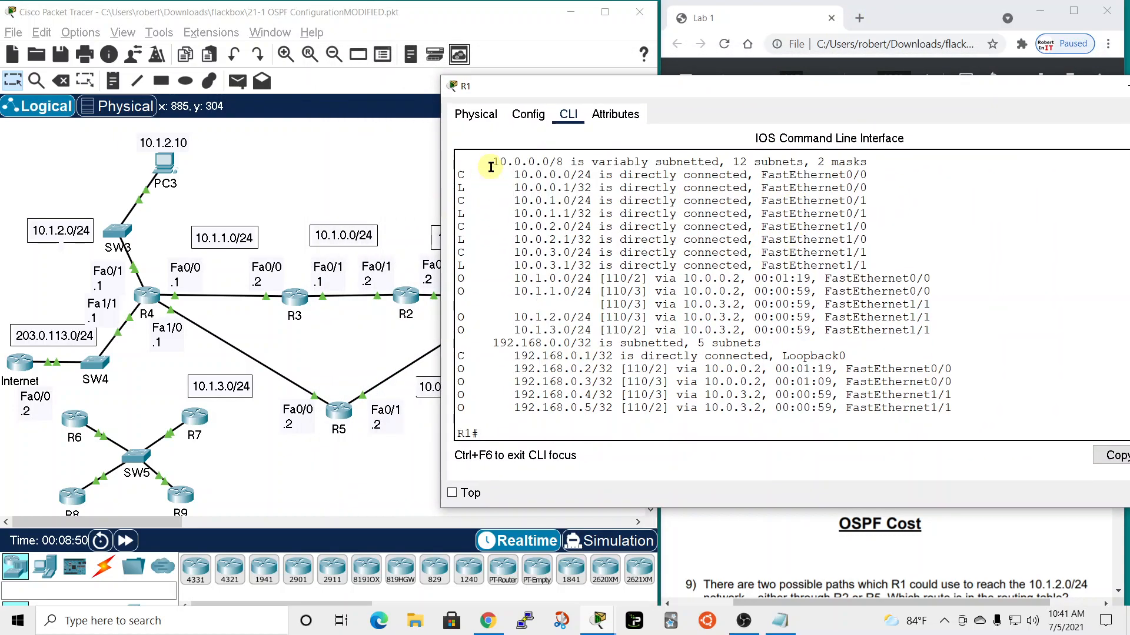
{"action": "left_click_drag", "start_coordinate": [621, 97], "coordinate": [754, 99]}
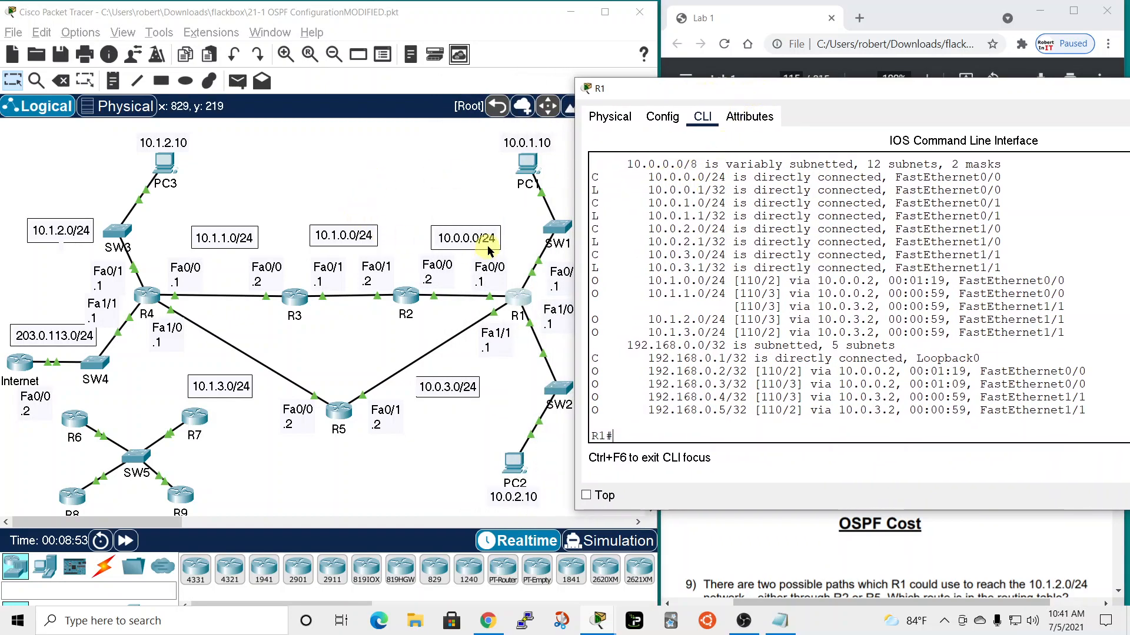
{"action": "mouse_move", "coordinate": [721, 95]}
{"action": "left_mouse_down"}
{"action": "mouse_move", "coordinate": [785, 98]}
{"action": "mouse_move", "coordinate": [729, 87]}
{"action": "left_mouse_up"}
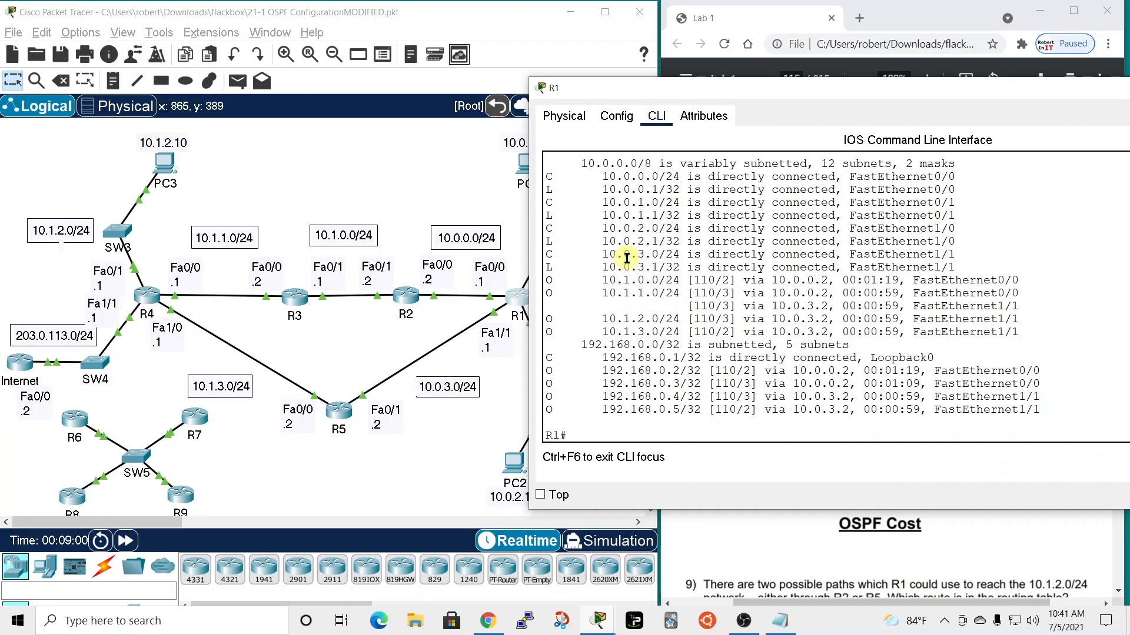
{"action": "left_click_drag", "start_coordinate": [553, 278], "coordinate": [545, 279]}
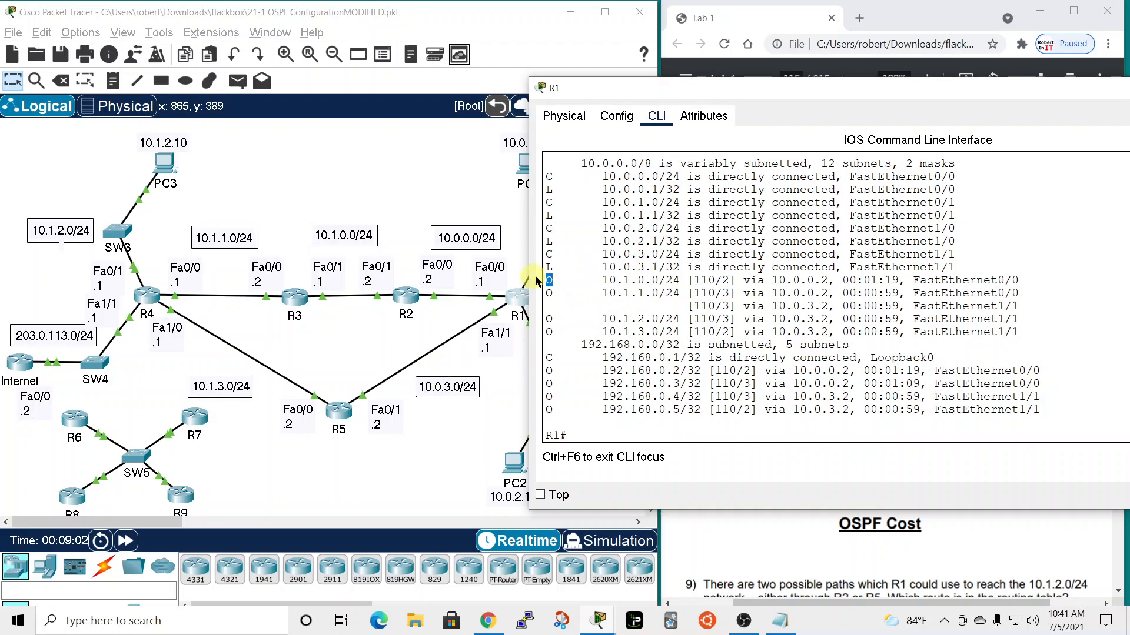
Step: Review the route code legend and OSPF entries in R1's routing table output
{"action": "scroll", "coordinate": [618, 259], "scroll_direction": "up", "scroll_amount": 4}
{"action": "scroll", "coordinate": [626, 247], "scroll_direction": "up", "scroll_amount": 1}
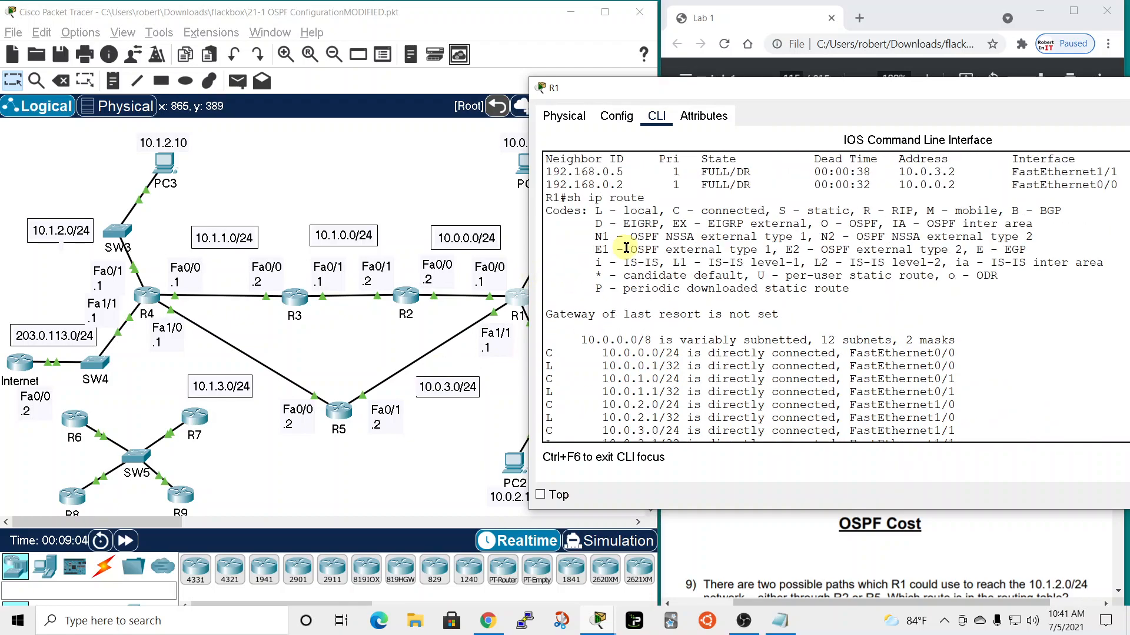
{"action": "left_click_drag", "start_coordinate": [820, 223], "coordinate": [877, 223]}
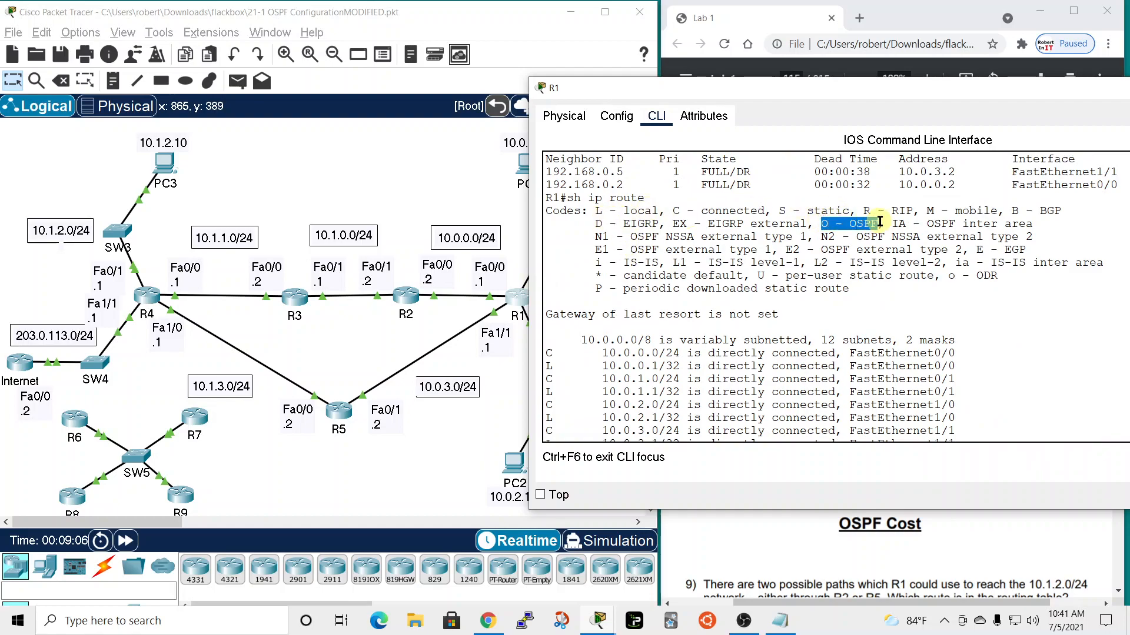
{"action": "scroll", "coordinate": [647, 282], "scroll_direction": "down", "scroll_amount": 5}
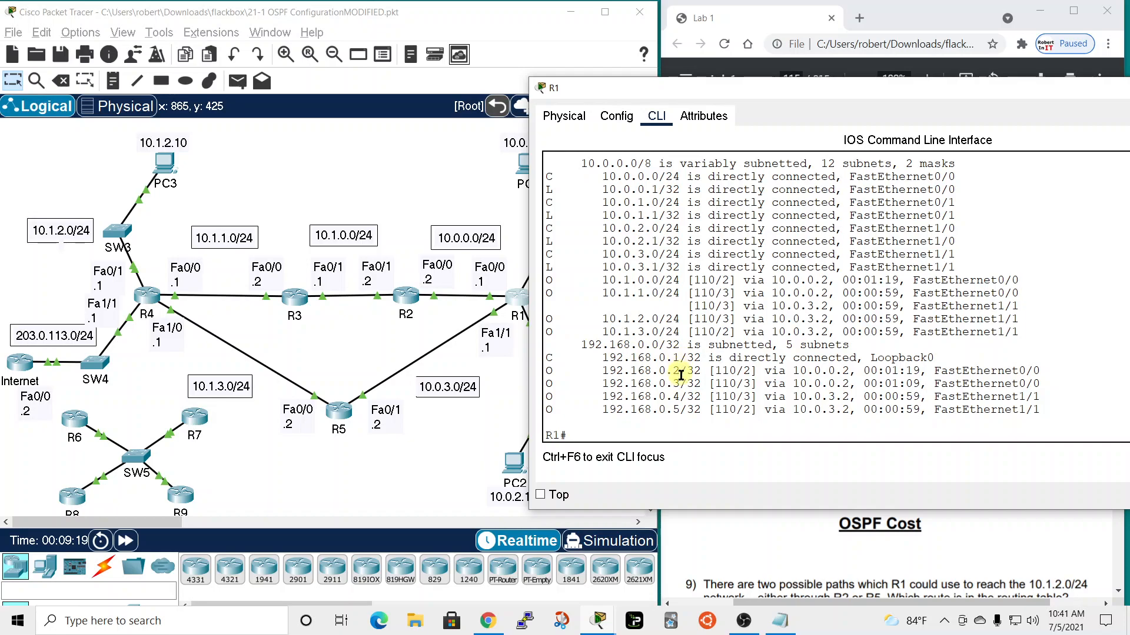
Step: Read the lab guide's tasks on verifying routes and setting the reference bandwidth for a 100 Gbps interface
{"action": "left_click_drag", "start_coordinate": [957, 92], "coordinate": [665, 83]}
{"action": "left_click", "coordinate": [993, 78]}
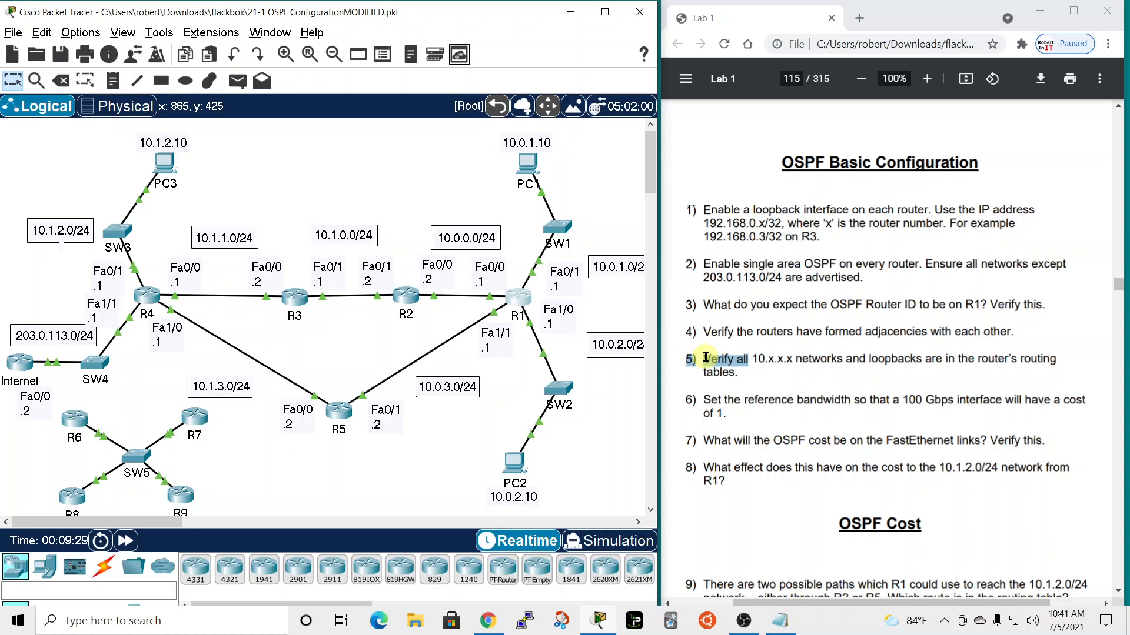
{"action": "left_click_drag", "start_coordinate": [683, 400], "coordinate": [840, 403]}
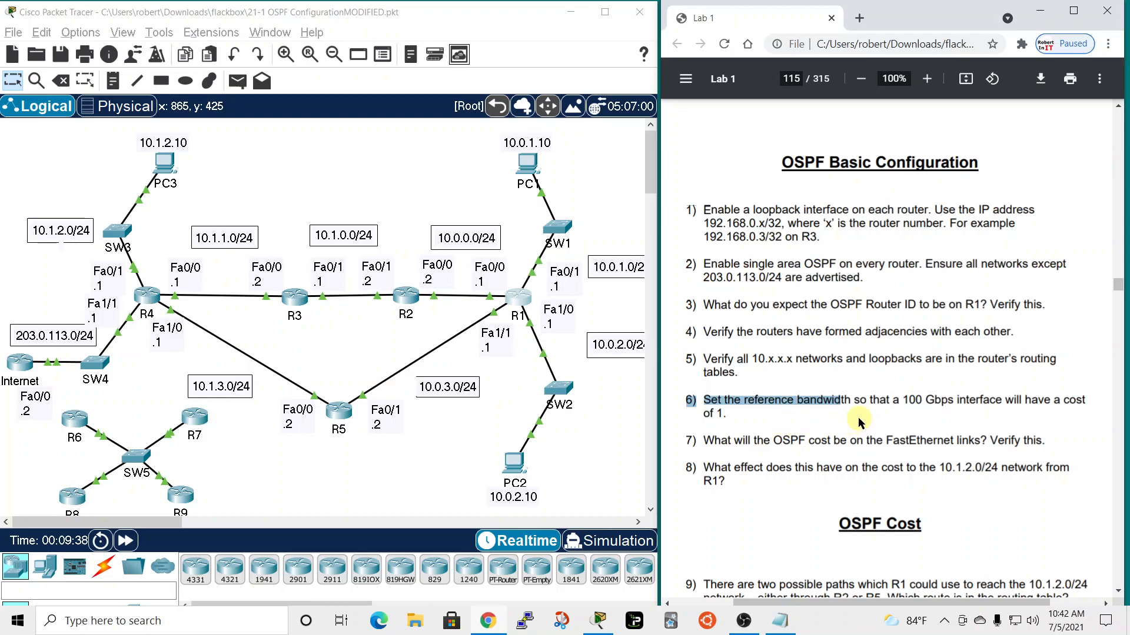
{"action": "left_click", "coordinate": [871, 395]}
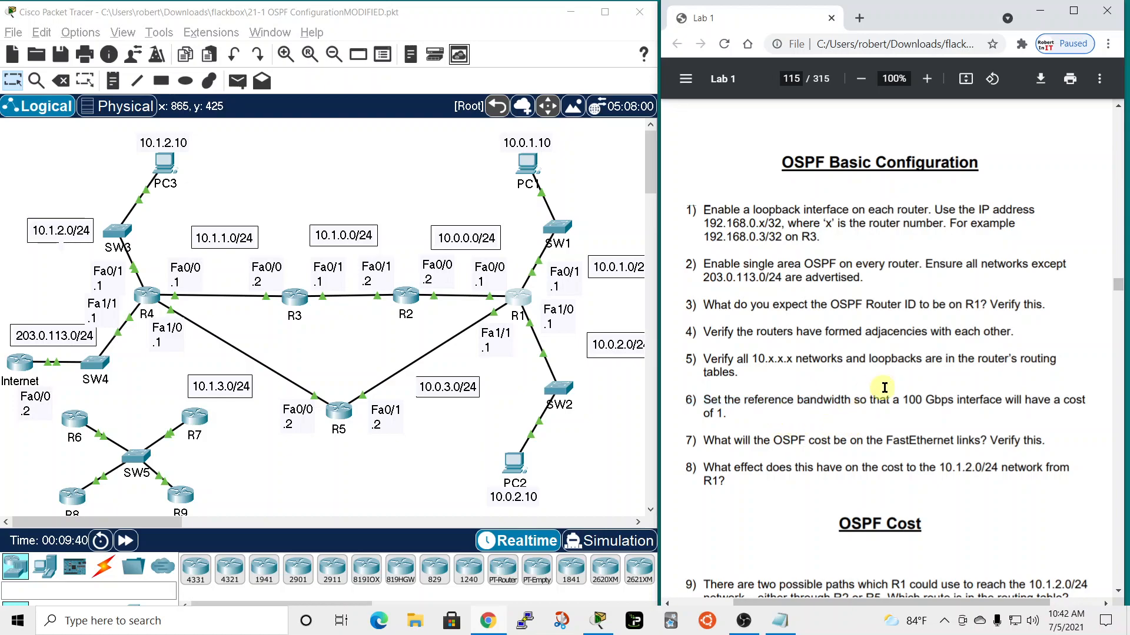
{"action": "left_click_drag", "start_coordinate": [905, 399], "coordinate": [991, 399]}
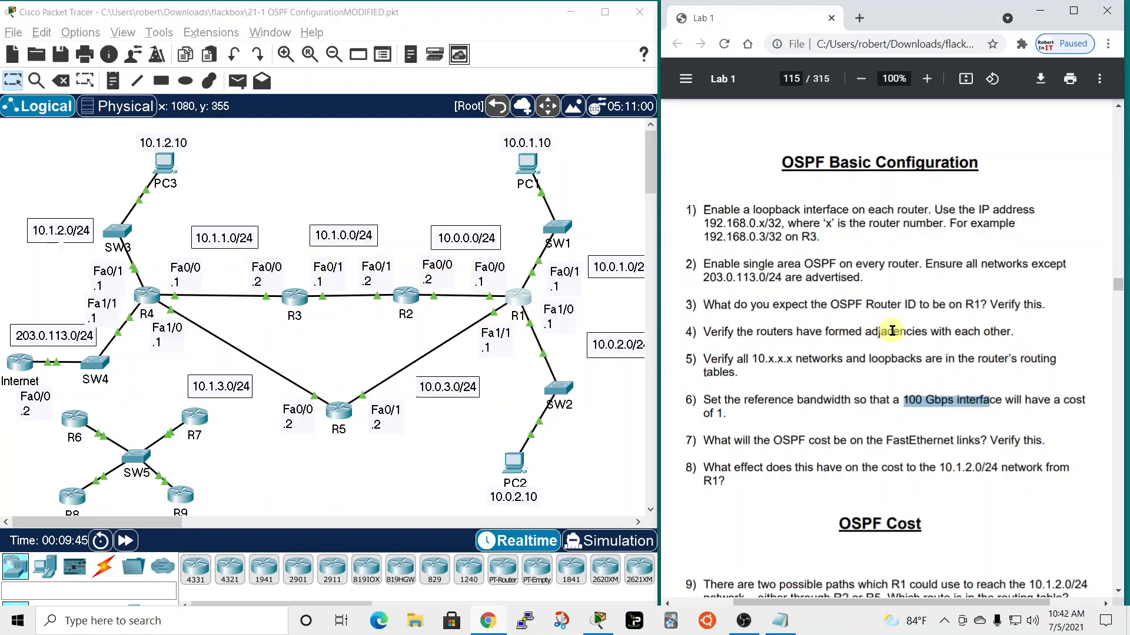
{"action": "left_click", "coordinate": [730, 421]}
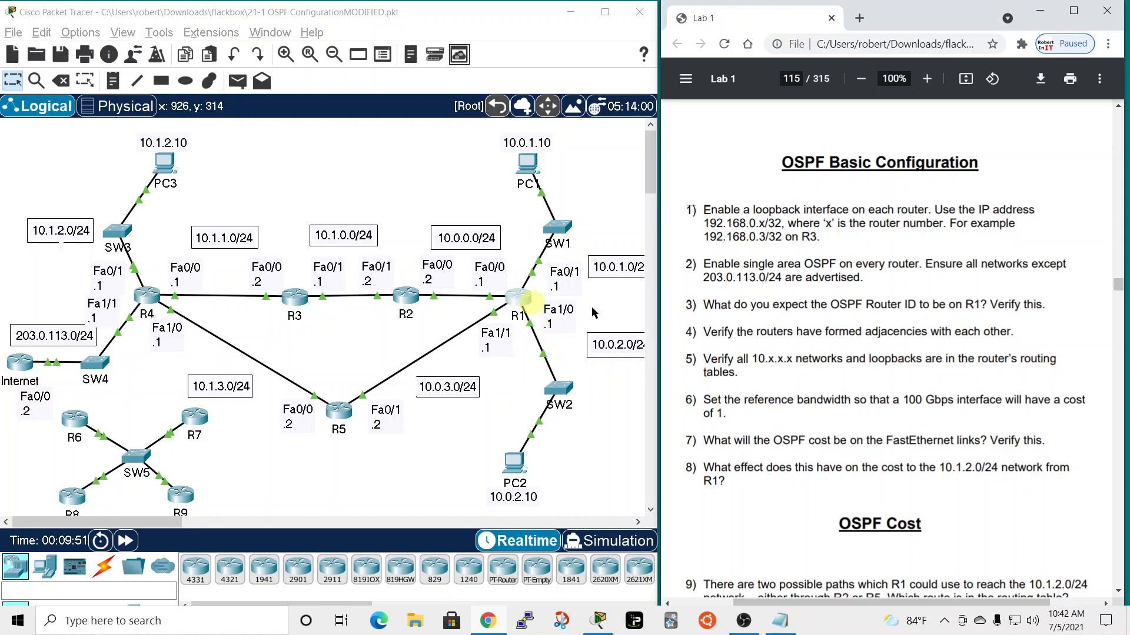
{"action": "left_click_drag", "start_coordinate": [683, 402], "coordinate": [848, 401]}
Step: Open R1's command line and enter OSPF process 1 configuration mode with 'router ospf 1'
{"action": "left_click", "coordinate": [518, 296]}
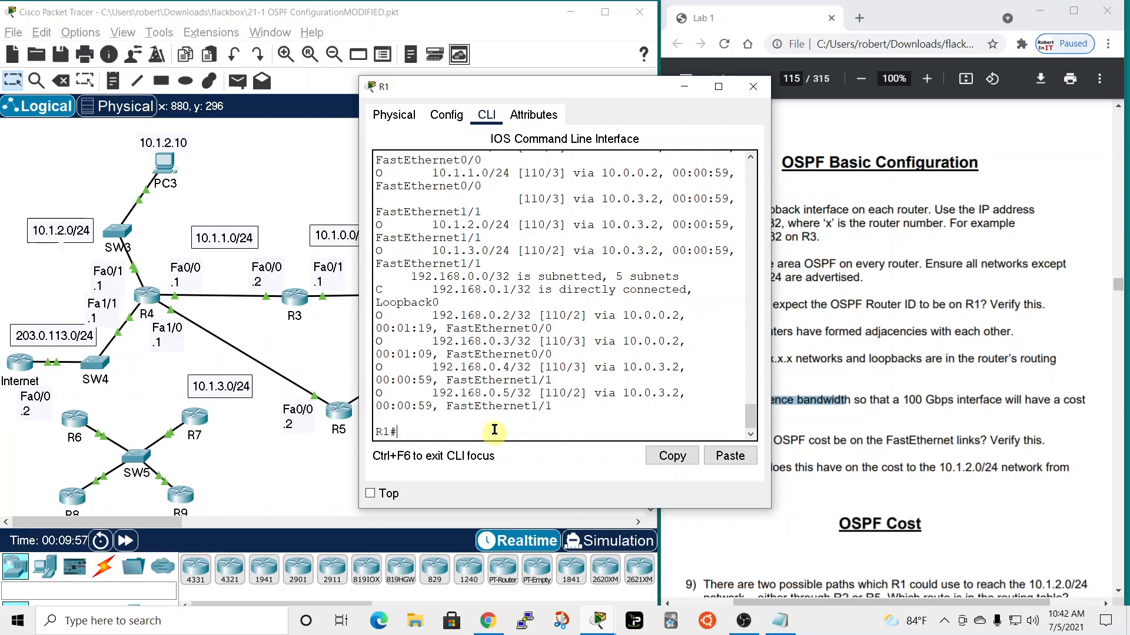
{"action": "type", "text": "conf t"}
{"action": "key", "text": "Return"}
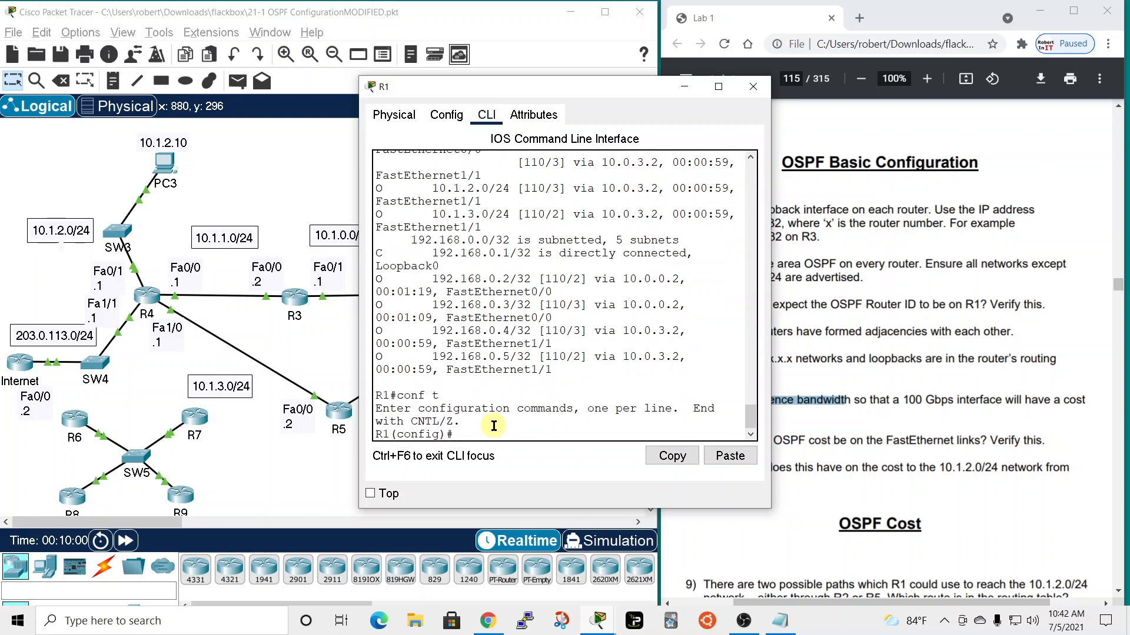
{"action": "type", "text": "route"}
{"action": "key", "text": "Tab"}
{"action": "type", "text": "r os"}
{"action": "key", "text": "Tab"}
{"action": "type", "text": "pf"}
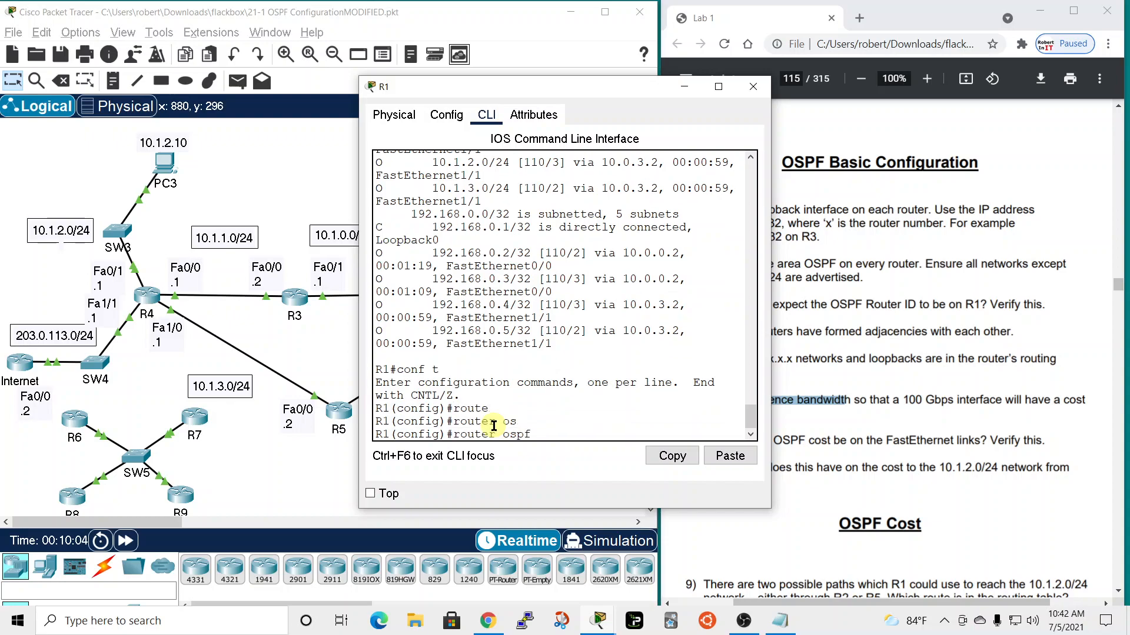
{"action": "type", "text": " 1"}
{"action": "key", "text": "Return"}
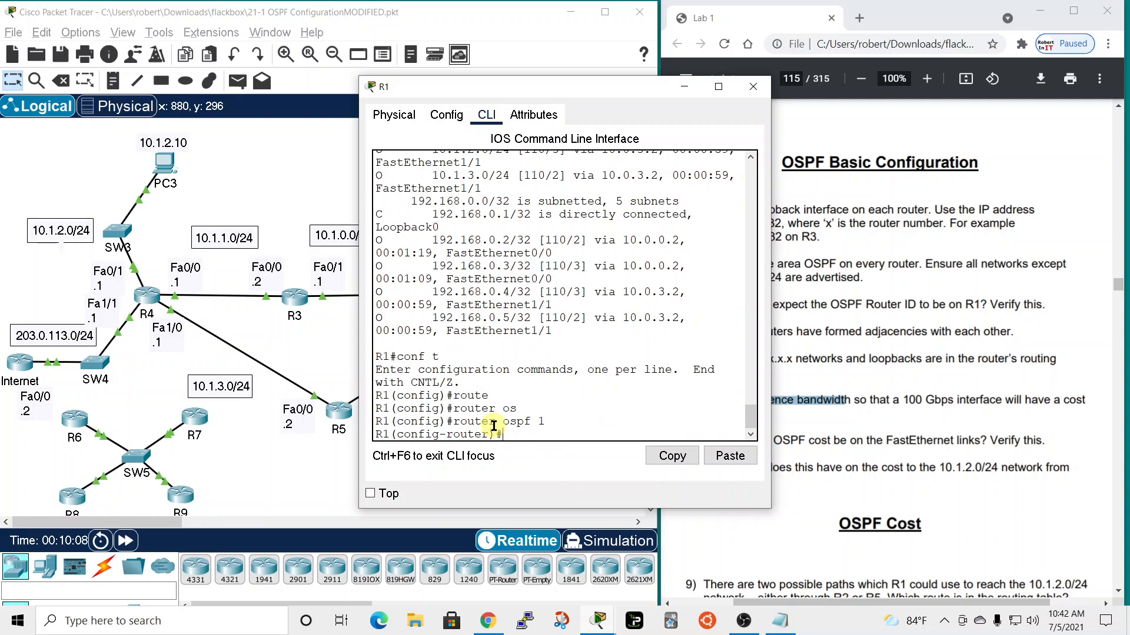
Step: Set R1's OSPF auto-cost reference bandwidth to 100000
{"action": "left_click_drag", "start_coordinate": [641, 88], "coordinate": [520, 60]}
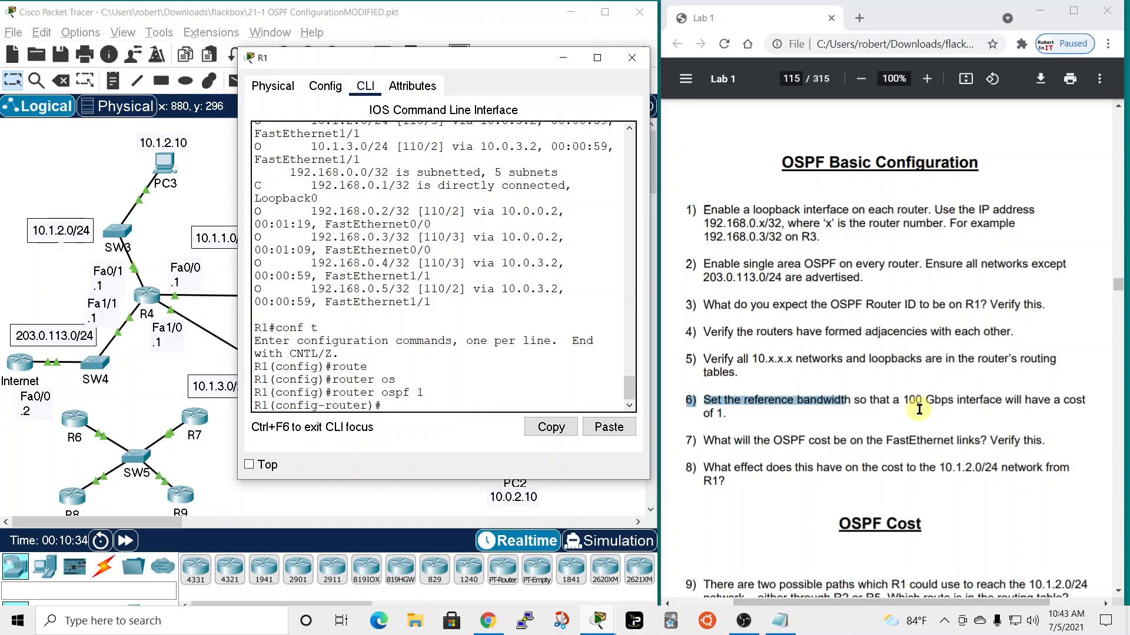
{"action": "left_click_drag", "start_coordinate": [904, 400], "coordinate": [957, 401]}
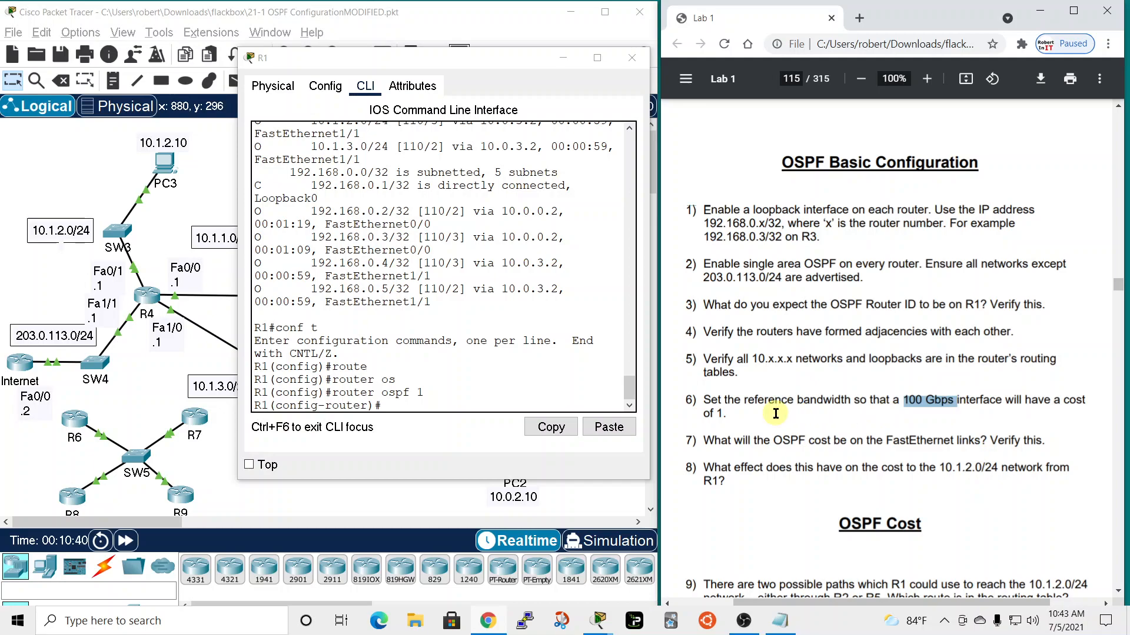
{"action": "left_click", "coordinate": [405, 418]}
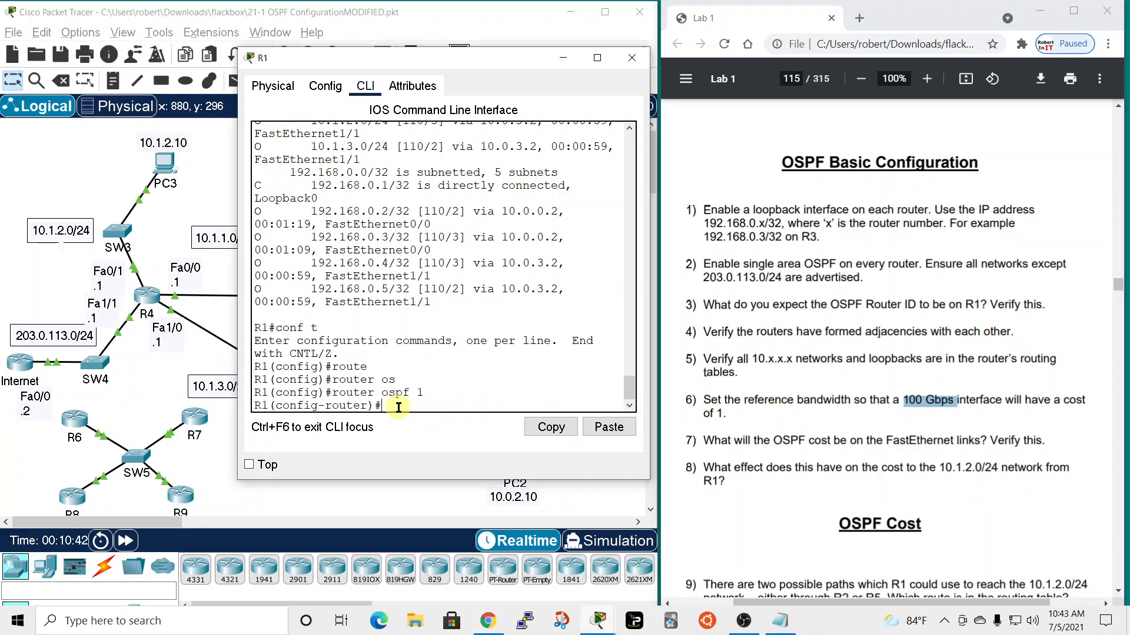
{"action": "type", "text": "aut"}
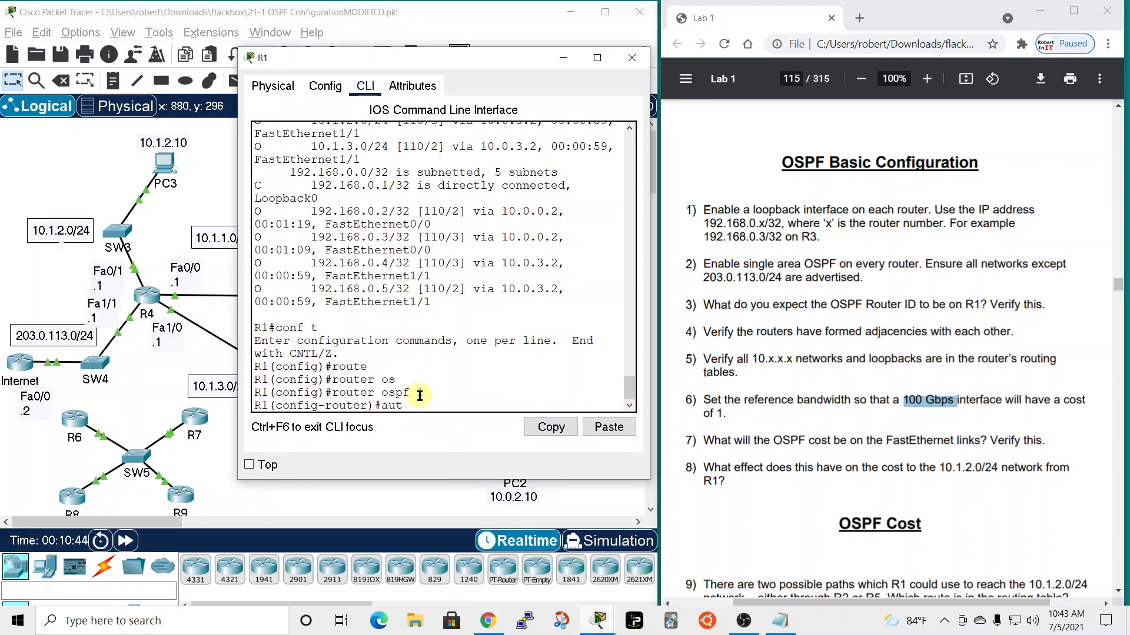
{"action": "type", "text": "o-cost r"}
{"action": "key", "text": "Tab"}
{"action": "type", "text": "r"}
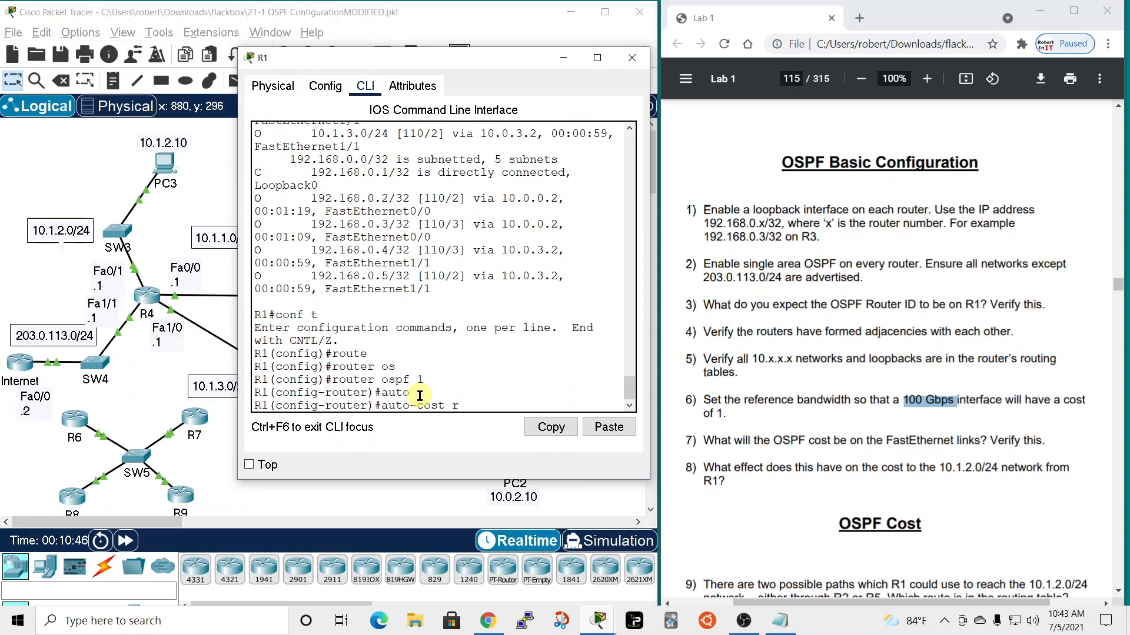
{"action": "type", "text": "ef"}
{"action": "key", "text": "Tab"}
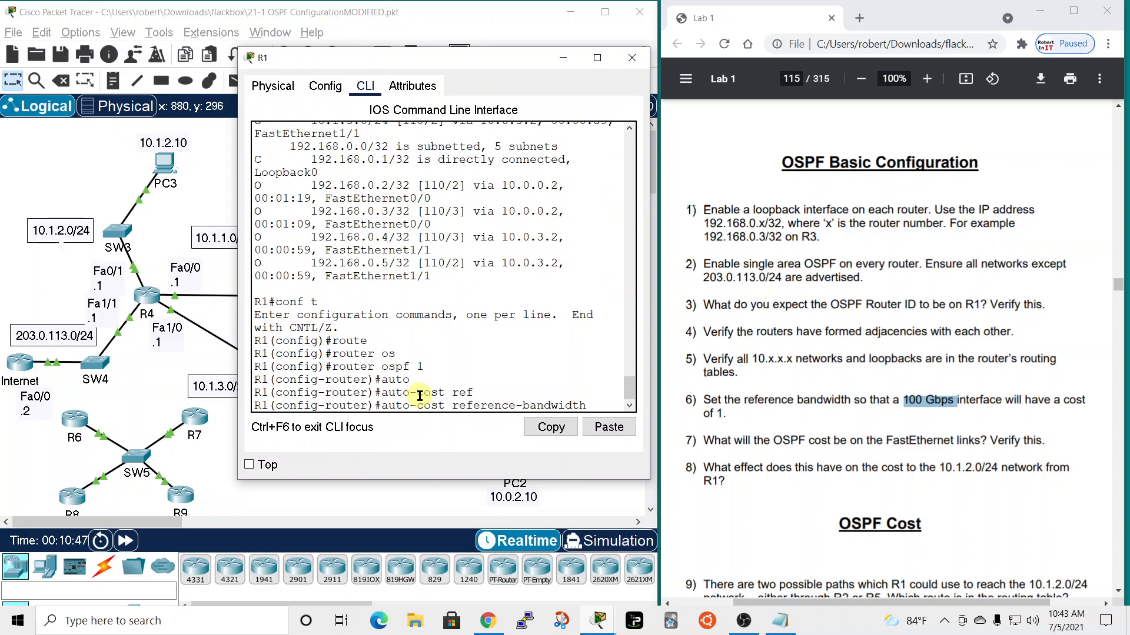
{"action": "left_click_drag", "start_coordinate": [650, 313], "coordinate": [881, 322]}
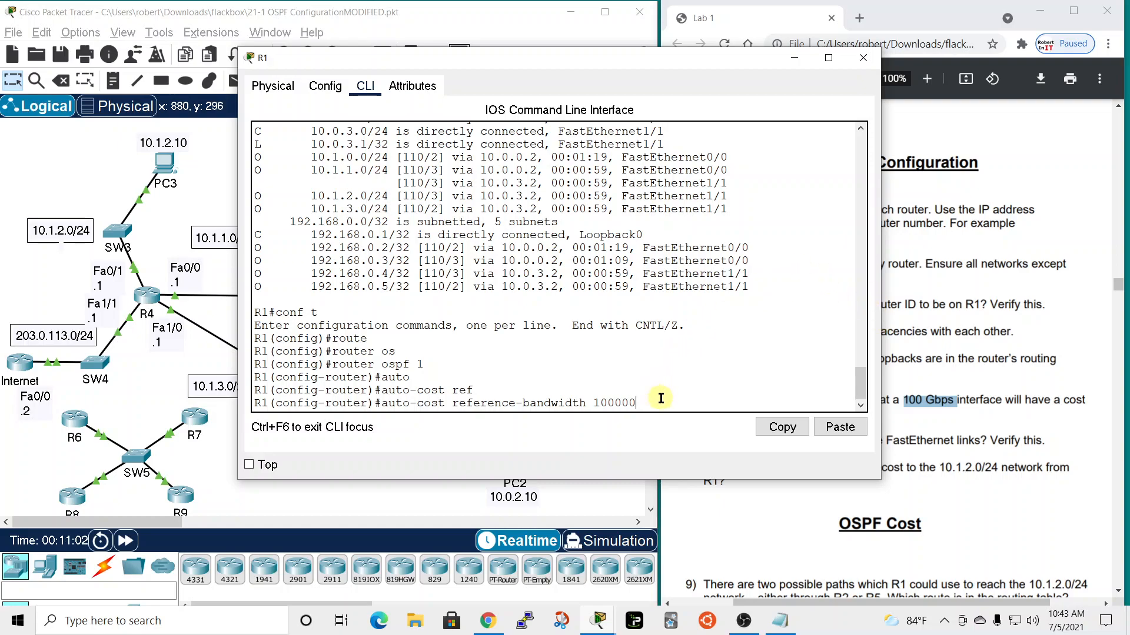
{"action": "key", "text": "Return"}
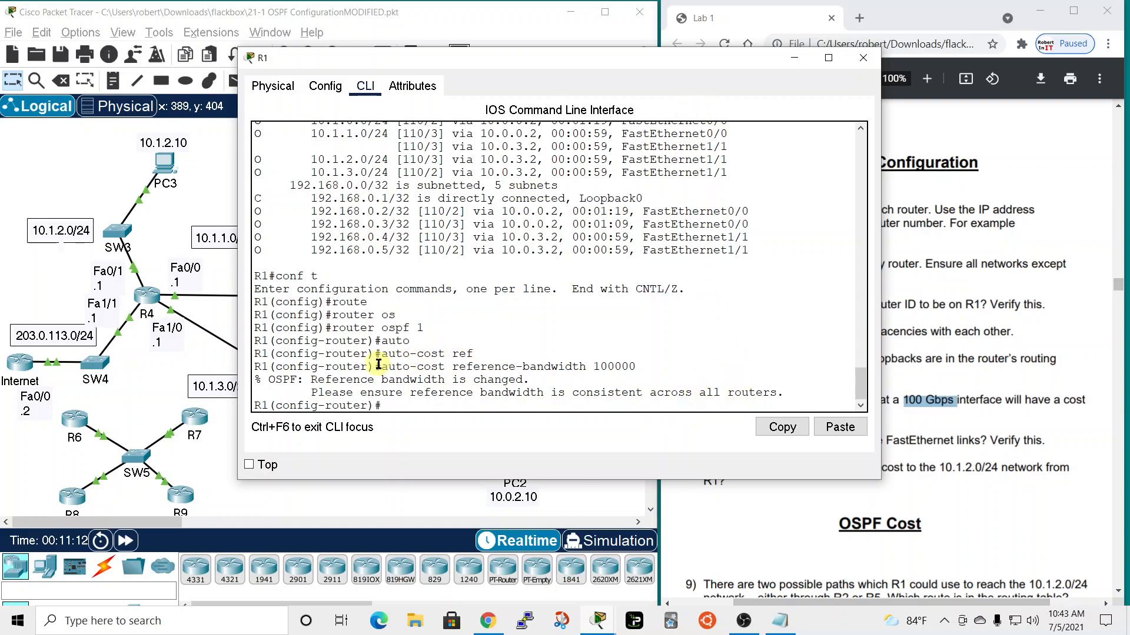
Step: Collect 'router ospf 1' and 'auto-cost reference-bandwidth 100000' in Notepad, copy them and close R1's window
{"action": "left_click_drag", "start_coordinate": [378, 364], "coordinate": [644, 366]}
{"action": "right_click", "coordinate": [624, 369]}
{"action": "left_click", "coordinate": [637, 374]}
{"action": "left_click", "coordinate": [780, 620]}
{"action": "right_click", "coordinate": [812, 193]}
{"action": "left_click", "coordinate": [850, 254]}
{"action": "left_click", "coordinate": [449, 326]}
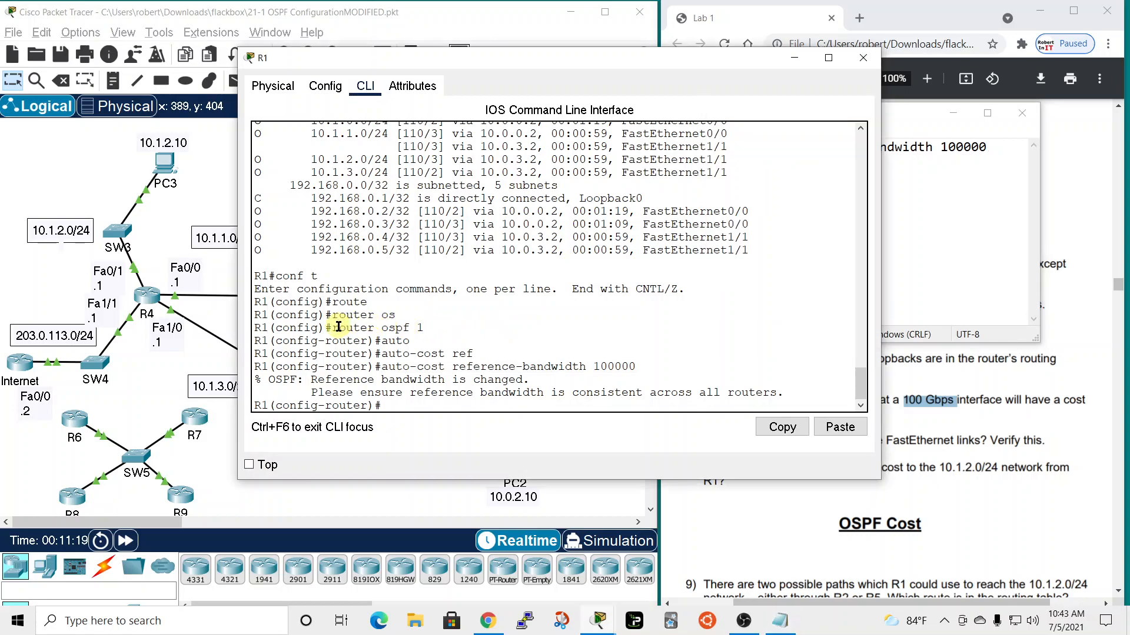
{"action": "left_click_drag", "start_coordinate": [338, 328], "coordinate": [423, 327]}
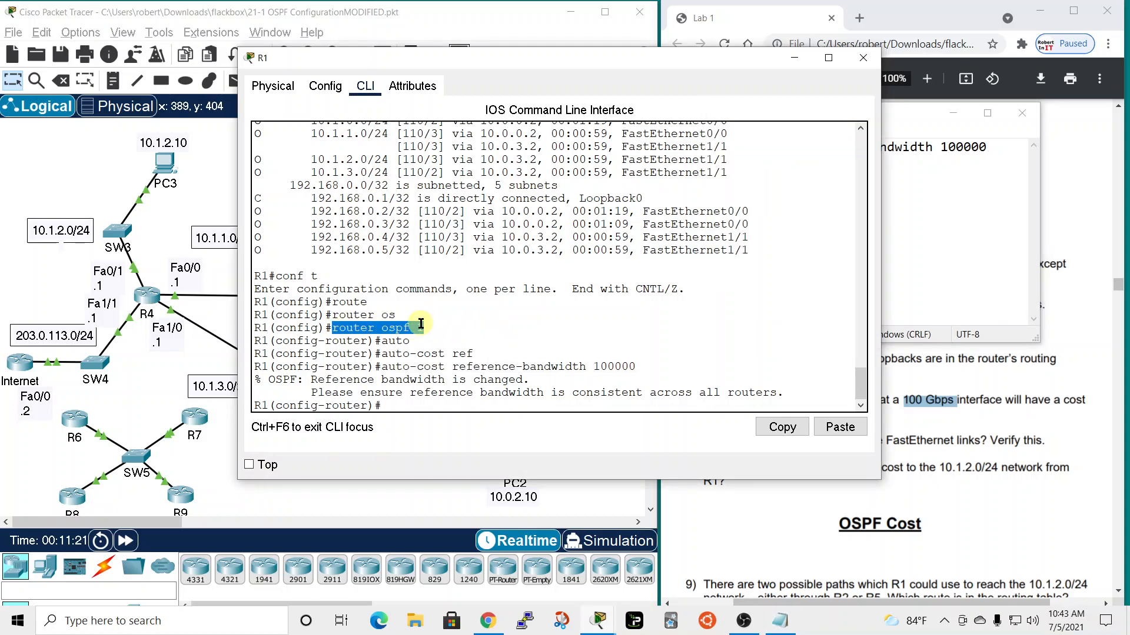
{"action": "right_click", "coordinate": [422, 326]}
{"action": "left_click", "coordinate": [456, 335]}
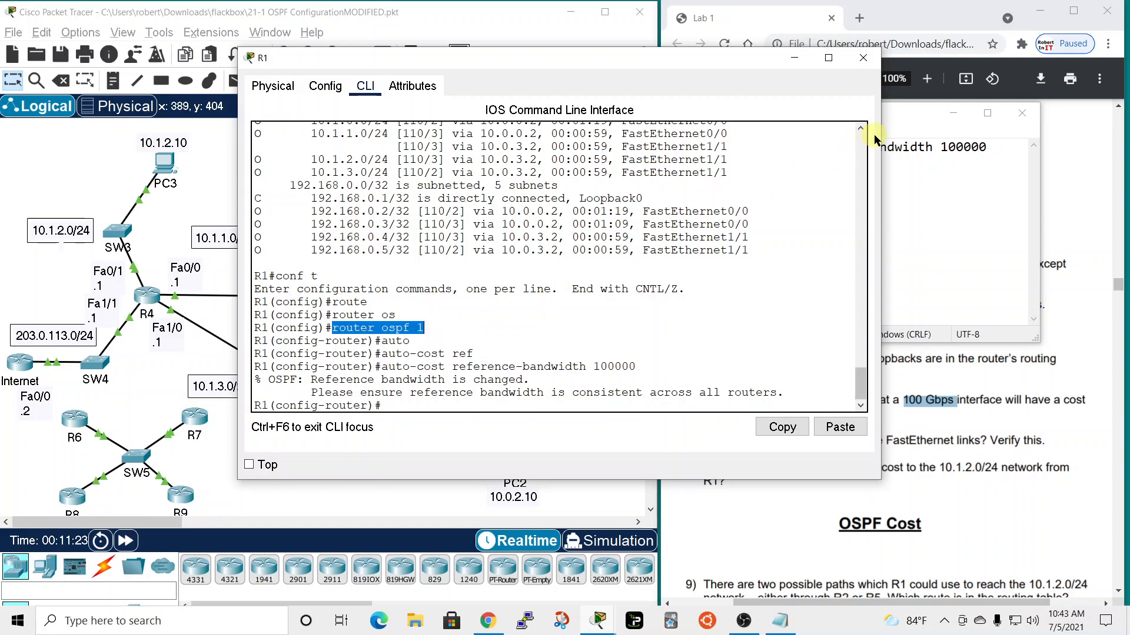
{"action": "left_click", "coordinate": [977, 147]}
{"action": "key", "text": "Return"}
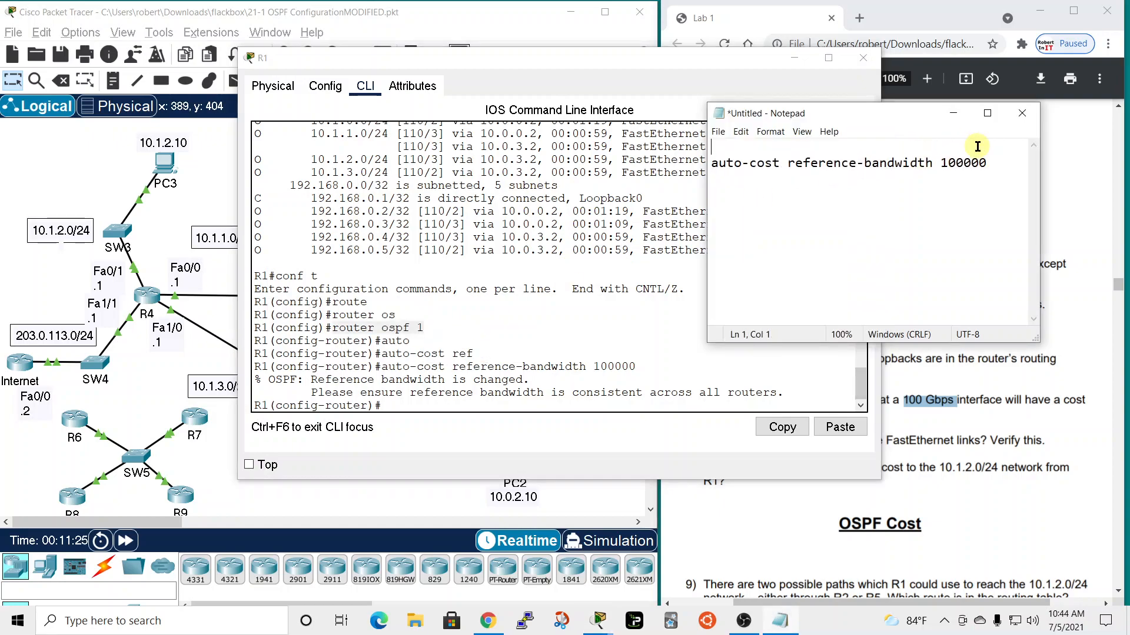
{"action": "key", "text": "ctrl+v"}
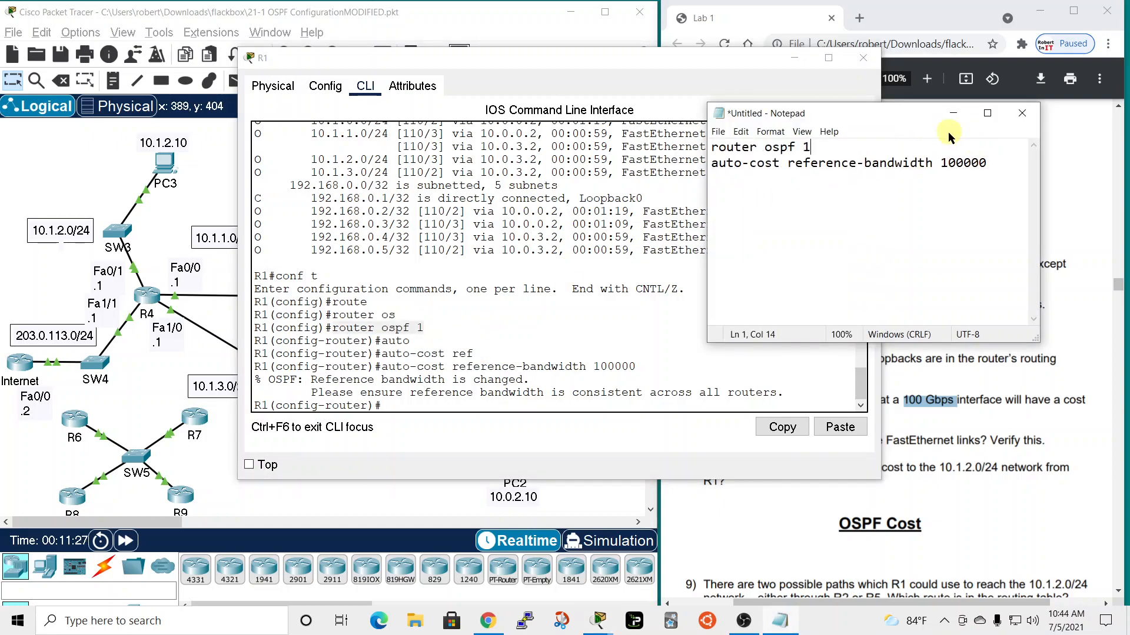
{"action": "left_click_drag", "start_coordinate": [988, 163], "coordinate": [686, 129]}
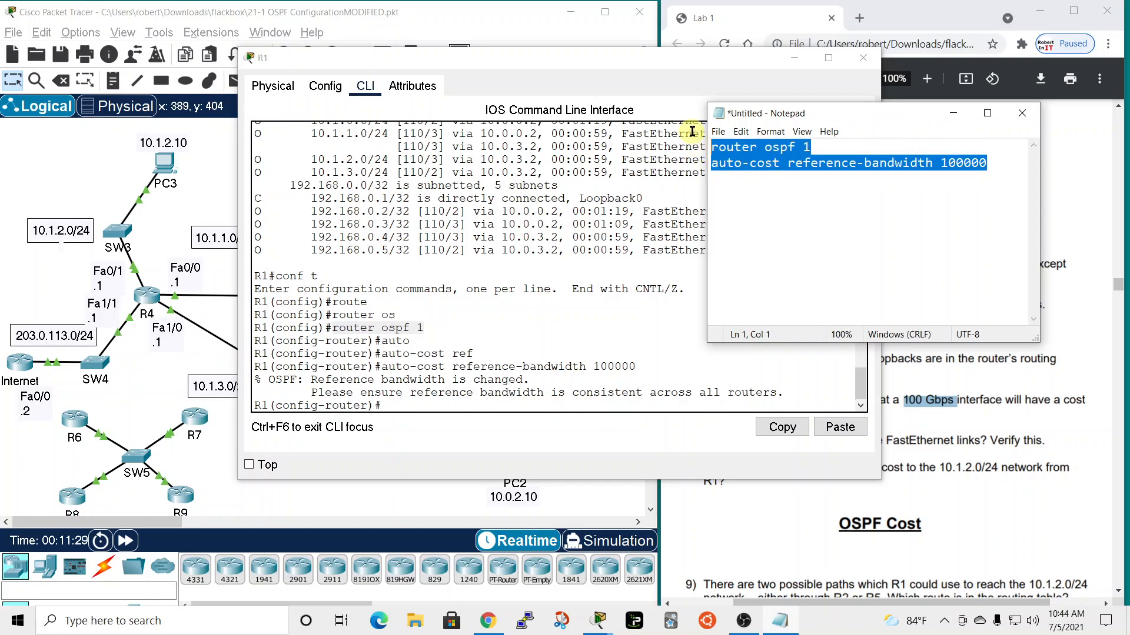
{"action": "right_click", "coordinate": [935, 168]}
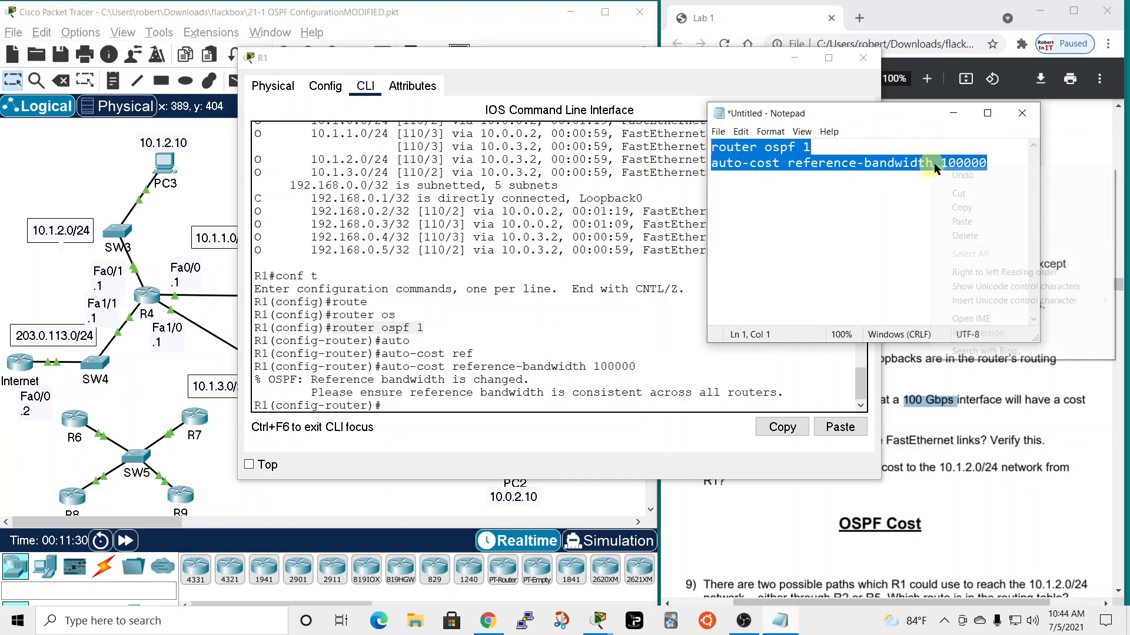
{"action": "left_click", "coordinate": [963, 207]}
{"action": "left_click", "coordinate": [955, 115]}
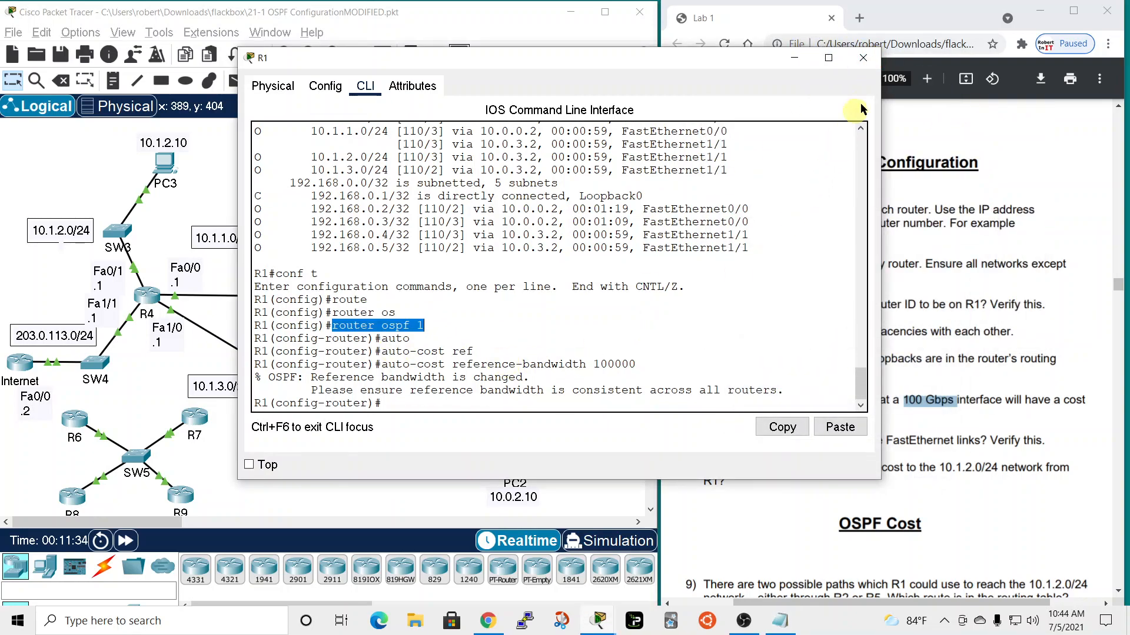
{"action": "left_click", "coordinate": [863, 57]}
Step: Open R2's command line, add an 'exit' line above the Notepad commands and copy all three lines
{"action": "left_click", "coordinate": [413, 305]}
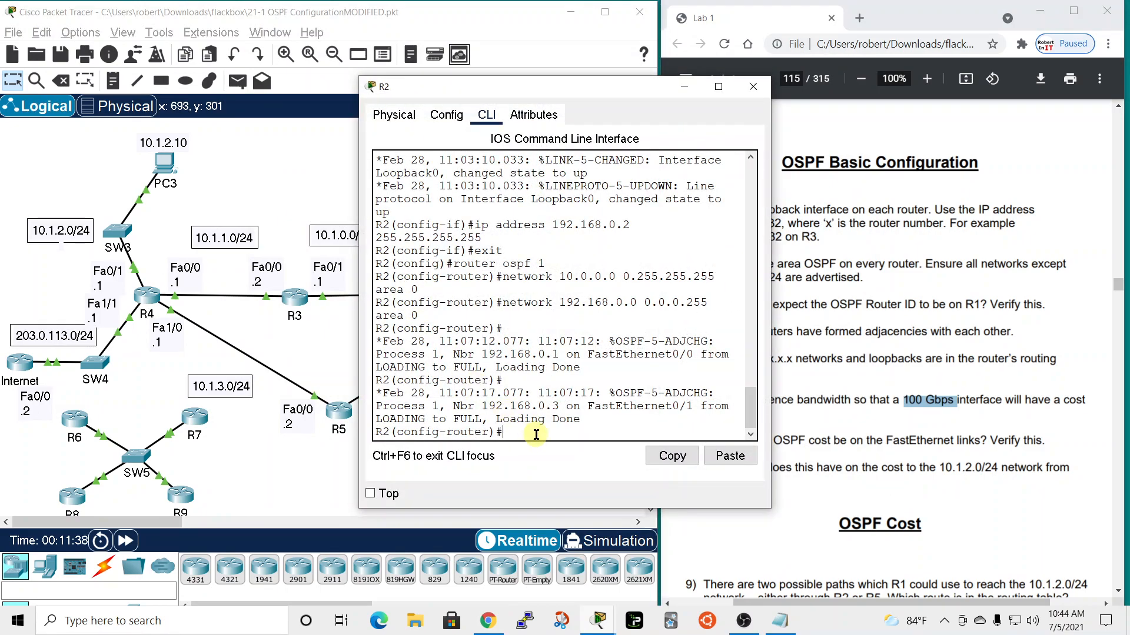
{"action": "left_click", "coordinate": [780, 621]}
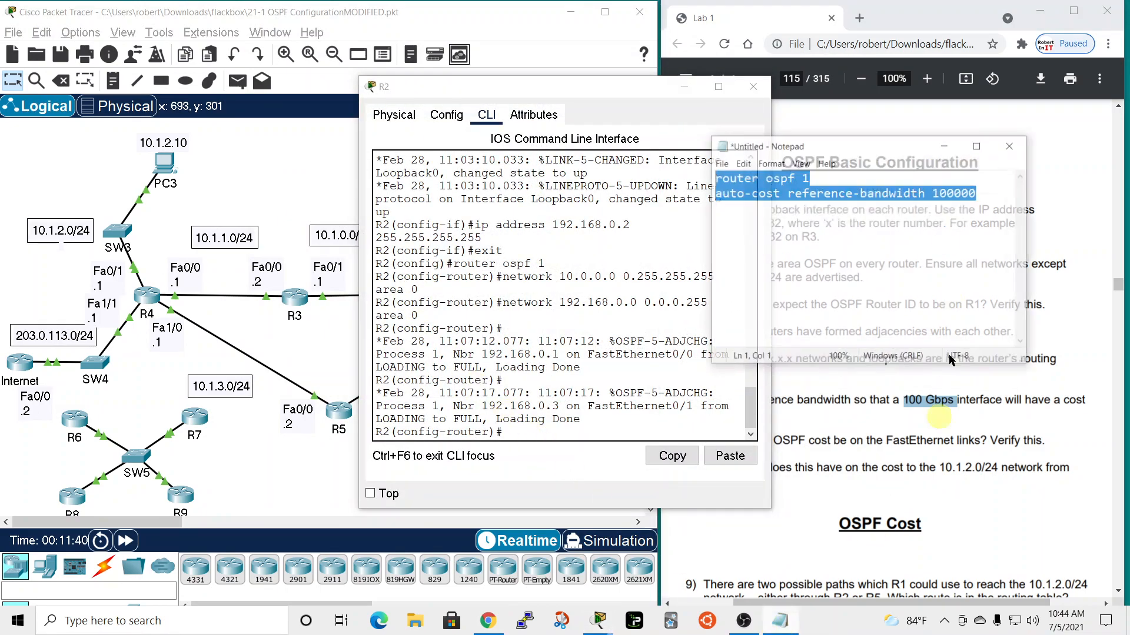
{"action": "left_click", "coordinate": [863, 150]}
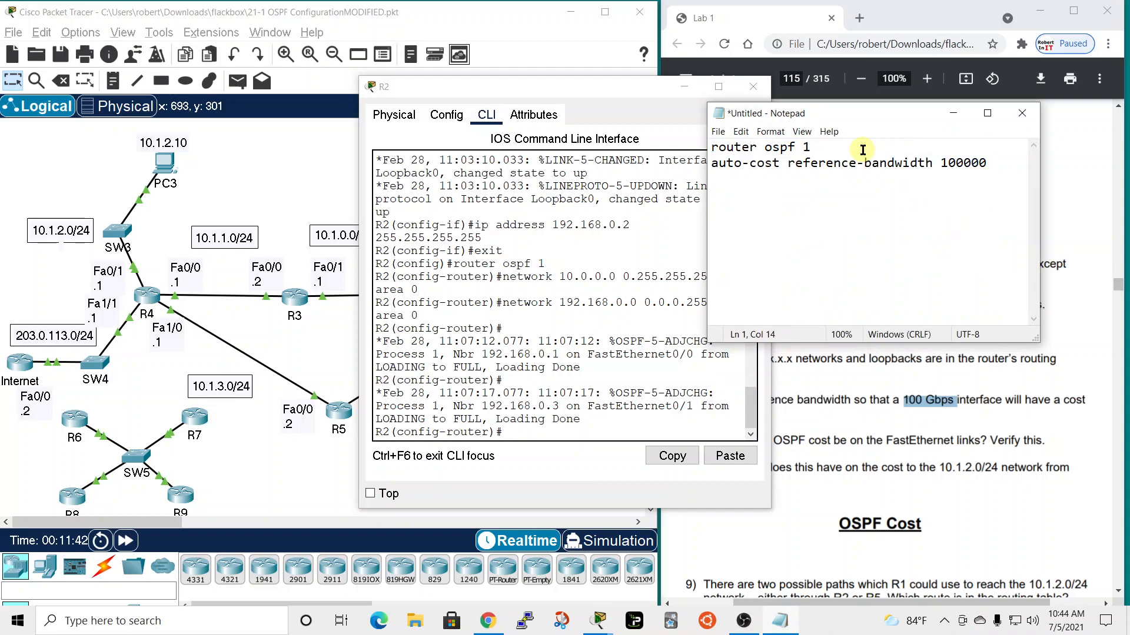
{"action": "key", "text": "Return"}
{"action": "type", "text": "exit"}
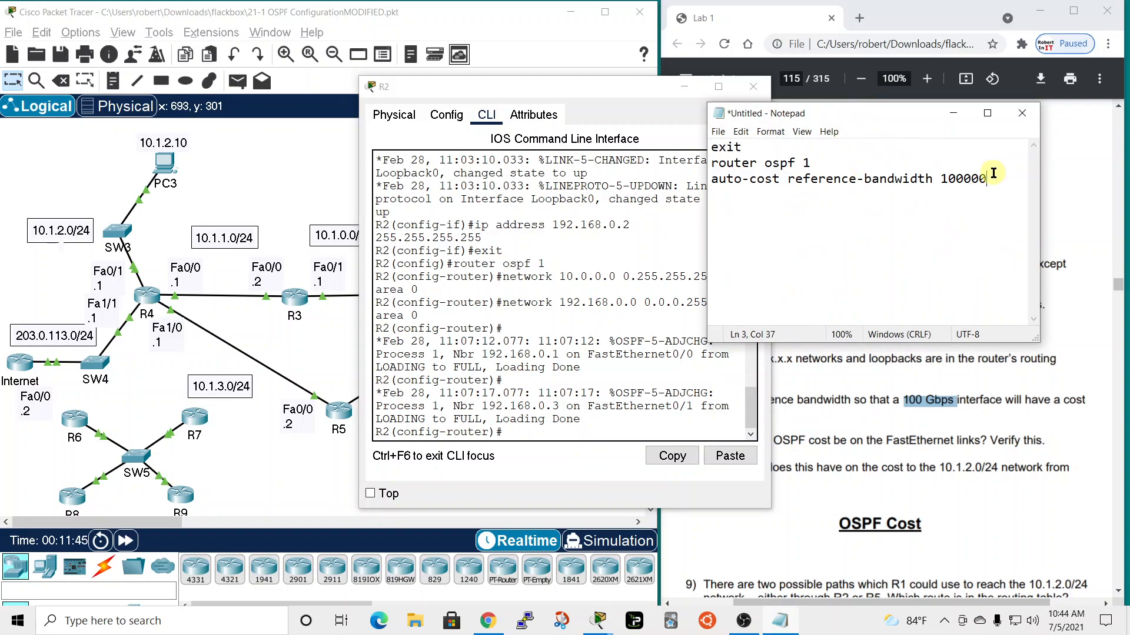
{"action": "left_click_drag", "start_coordinate": [993, 173], "coordinate": [677, 141]}
{"action": "right_click", "coordinate": [809, 179]}
{"action": "left_click", "coordinate": [831, 219]}
{"action": "left_click", "coordinate": [953, 113]}
Step: Paste and run the commands in R2's command line to set its reference bandwidth to 100000
{"action": "left_click", "coordinate": [525, 431]}
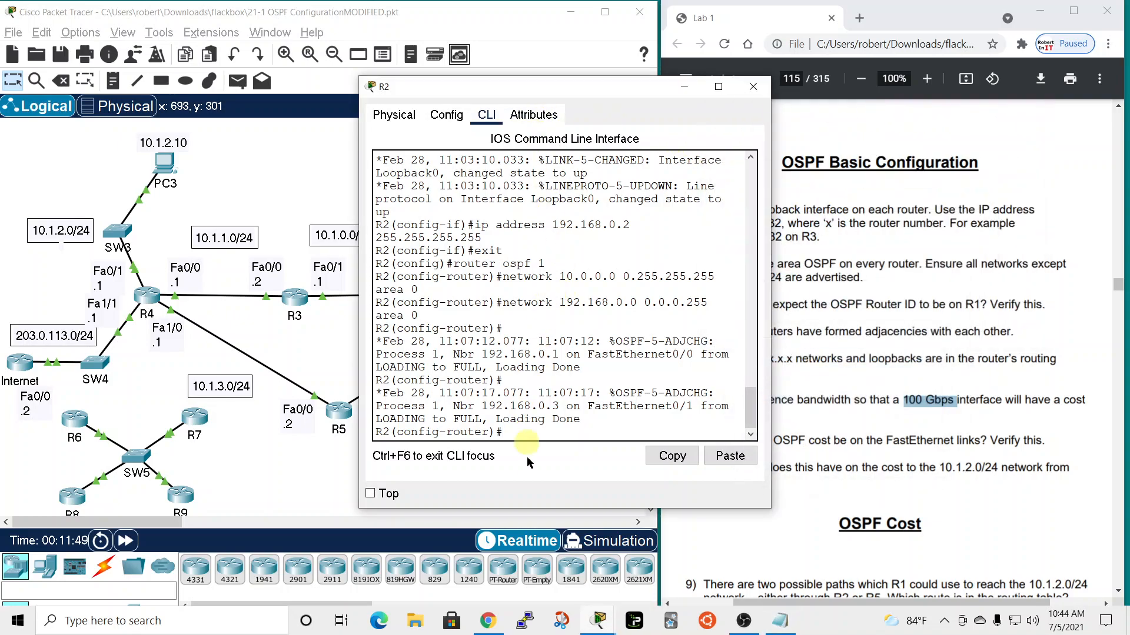
{"action": "right_click", "coordinate": [526, 440]}
{"action": "left_click", "coordinate": [545, 462]}
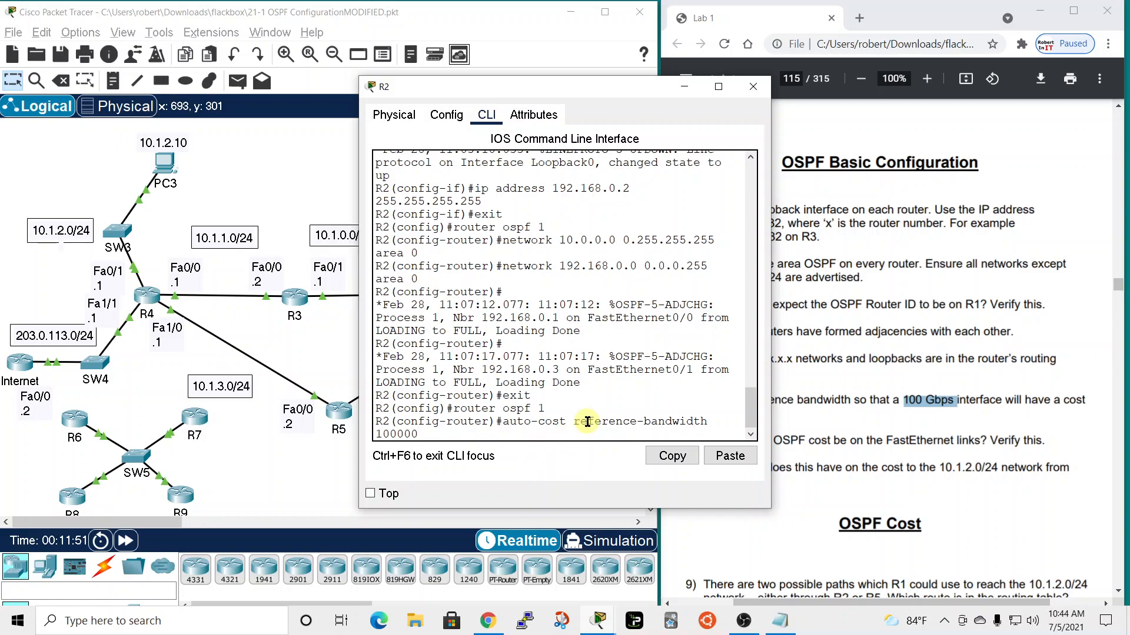
{"action": "key", "text": "Return"}
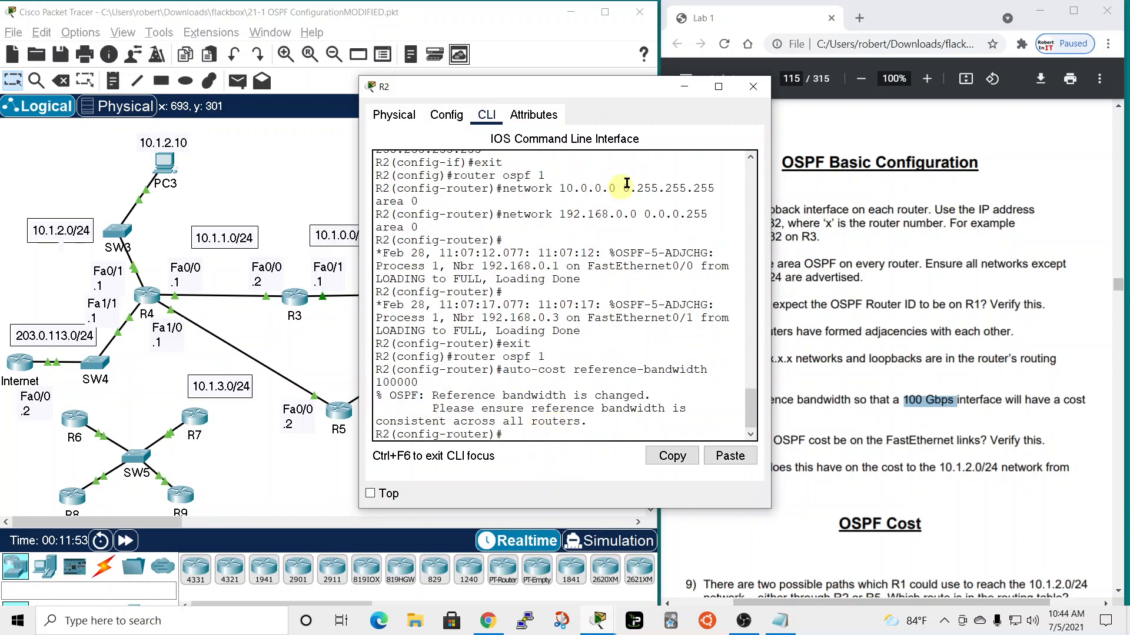
Step: Paste the copied commands into R3's command line to set its OSPF reference bandwidth to 100000
{"action": "left_click", "coordinate": [762, 88]}
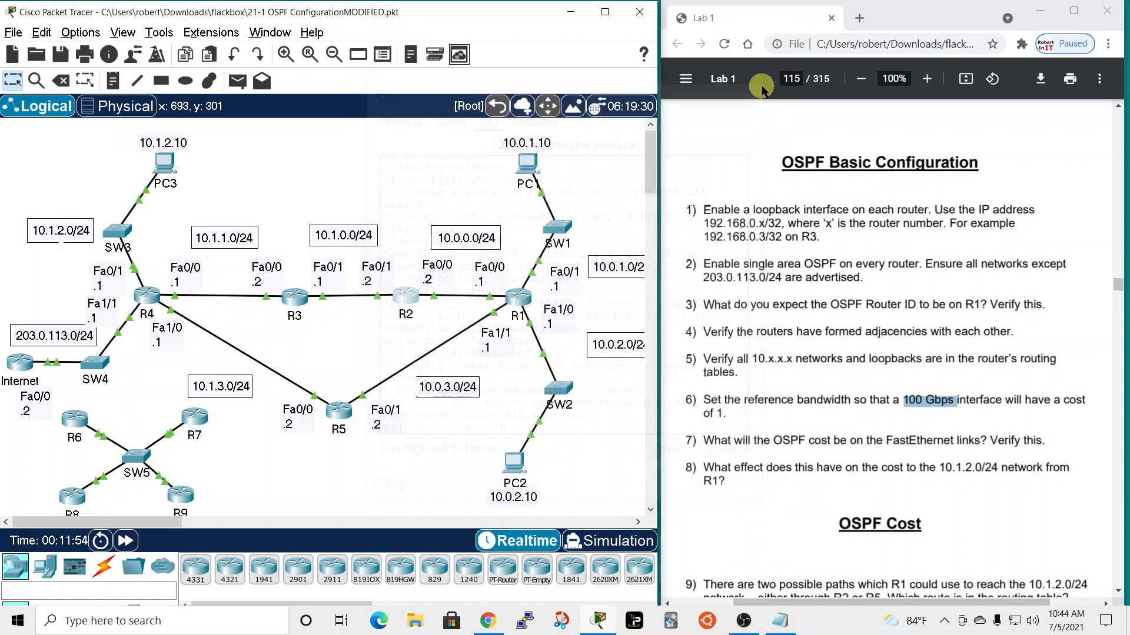
{"action": "left_click", "coordinate": [295, 298]}
{"action": "right_click", "coordinate": [535, 434]}
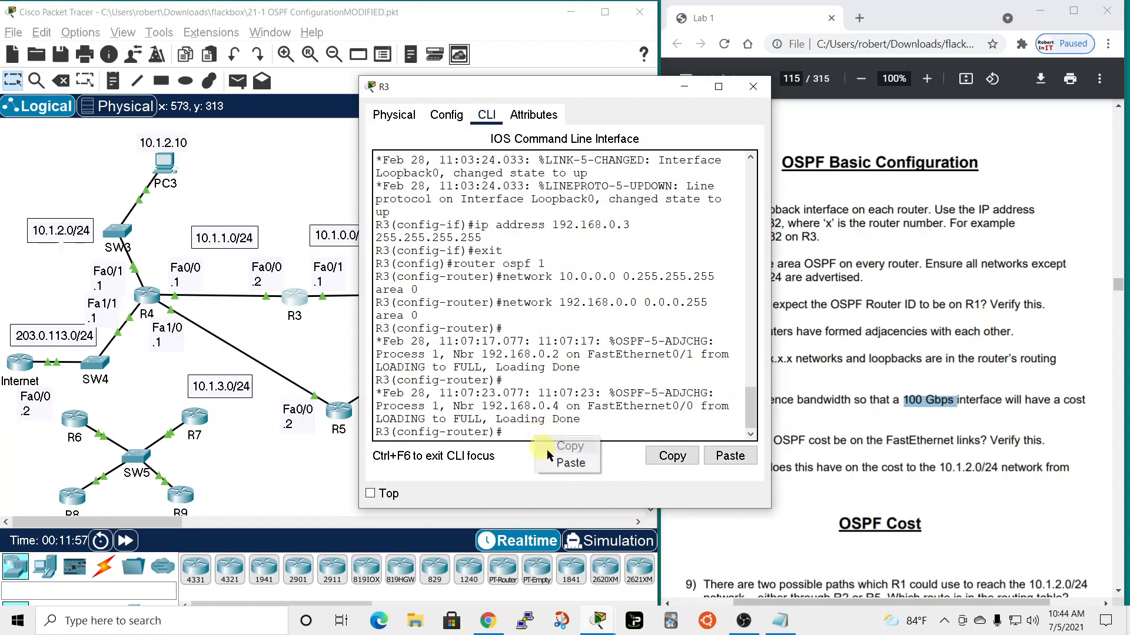
{"action": "left_click", "coordinate": [570, 464]}
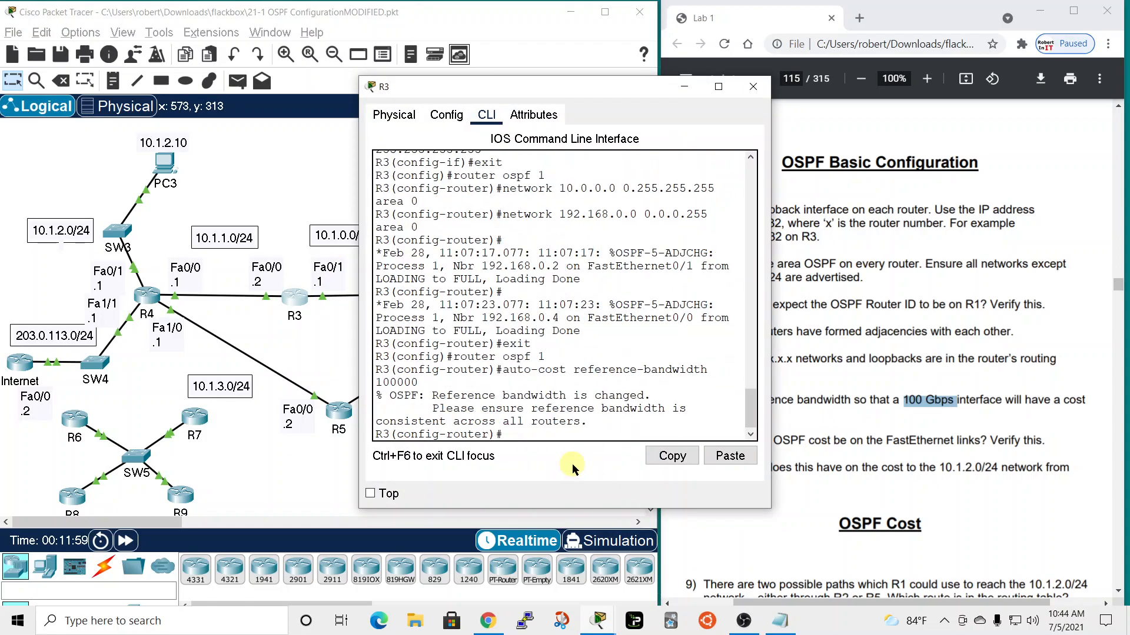
{"action": "left_click", "coordinate": [753, 86]}
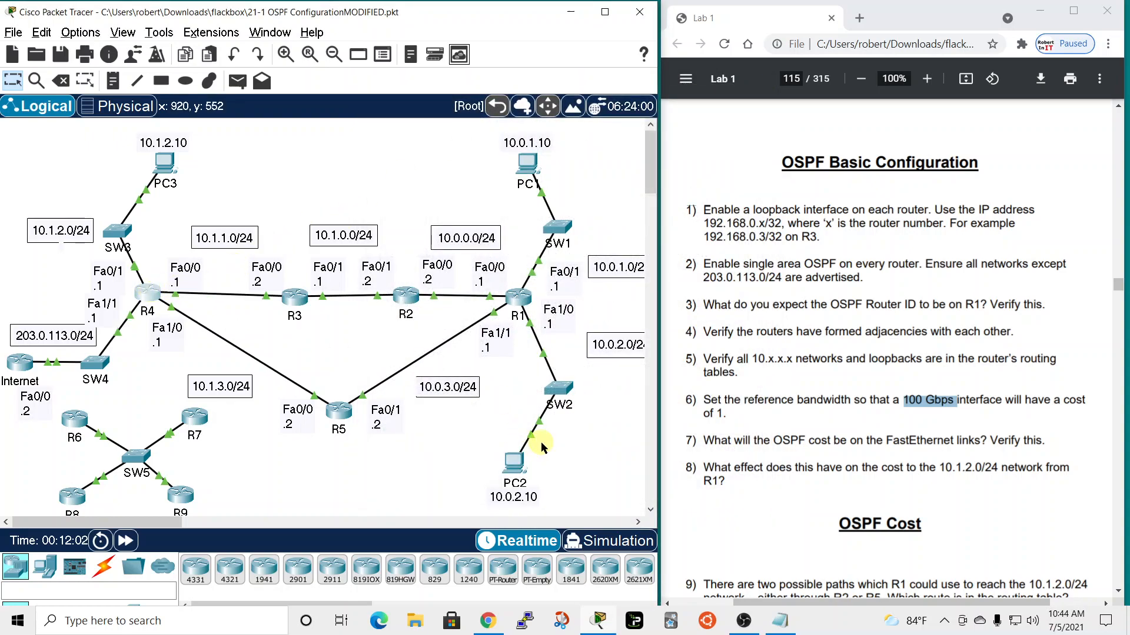
Step: Paste the copied commands into R4's command line to set its OSPF reference bandwidth to 100000
{"action": "left_click", "coordinate": [148, 291]}
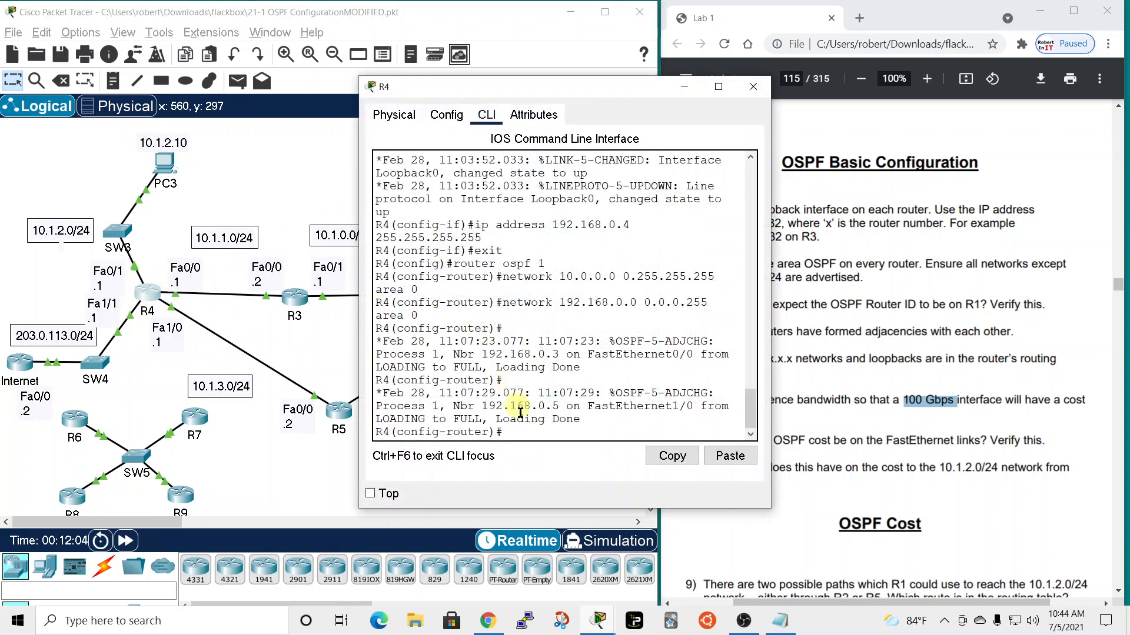
{"action": "right_click", "coordinate": [523, 432]}
{"action": "left_click", "coordinate": [556, 464]}
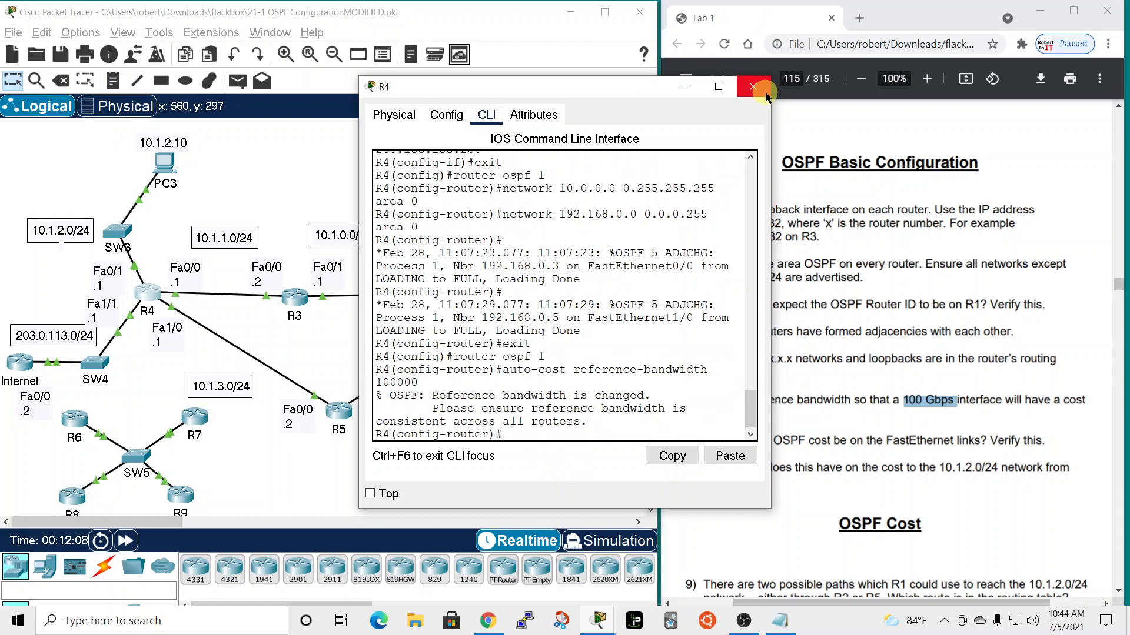
{"action": "left_click", "coordinate": [753, 87]}
Step: Paste the copied commands into R5's command line to set its OSPF reference bandwidth to 100000
{"action": "left_click", "coordinate": [336, 411]}
{"action": "right_click", "coordinate": [528, 436]}
{"action": "left_click", "coordinate": [550, 462]}
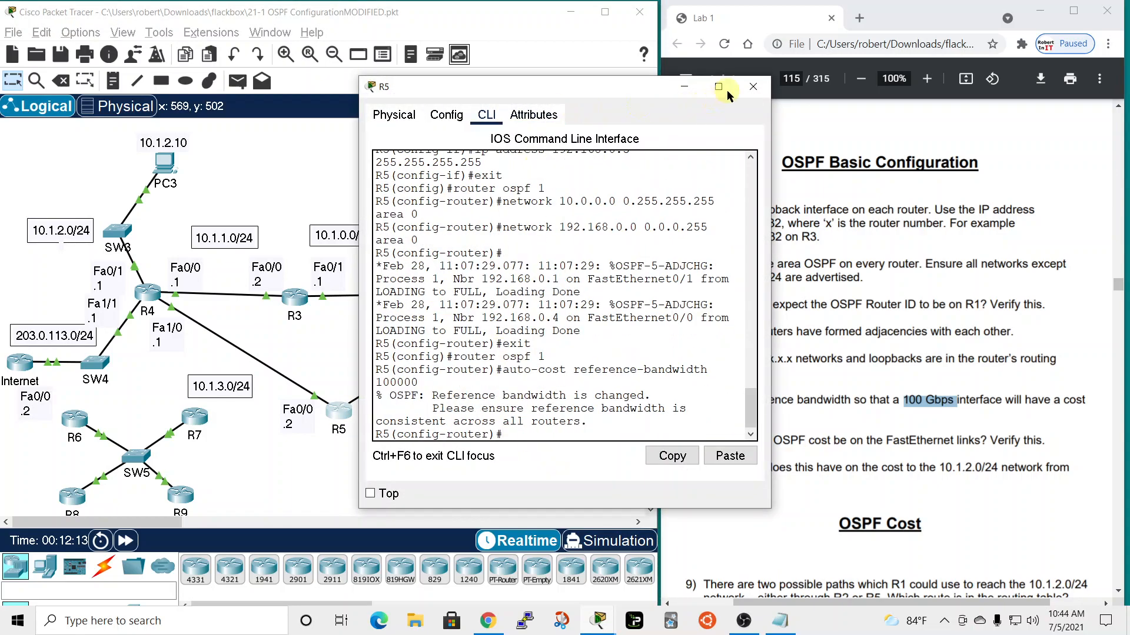
{"action": "left_click", "coordinate": [749, 89]}
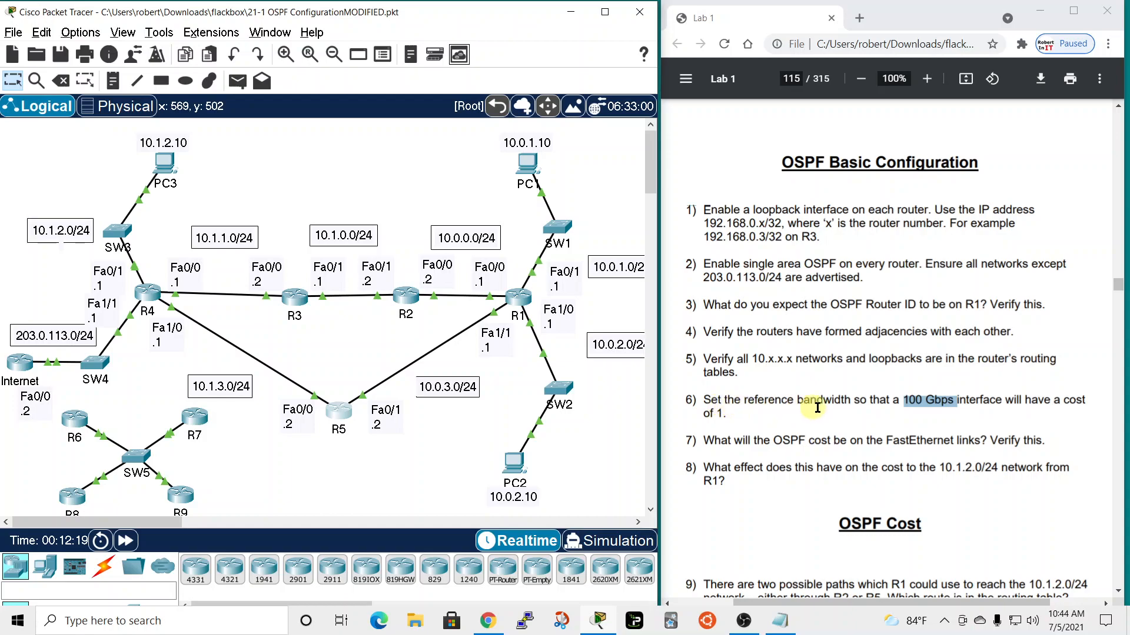
Step: Mark tasks 6 and 7 in the lab PDF and leave configuration mode in R1's command line with 'end'
{"action": "left_click_drag", "start_coordinate": [690, 399], "coordinate": [809, 401]}
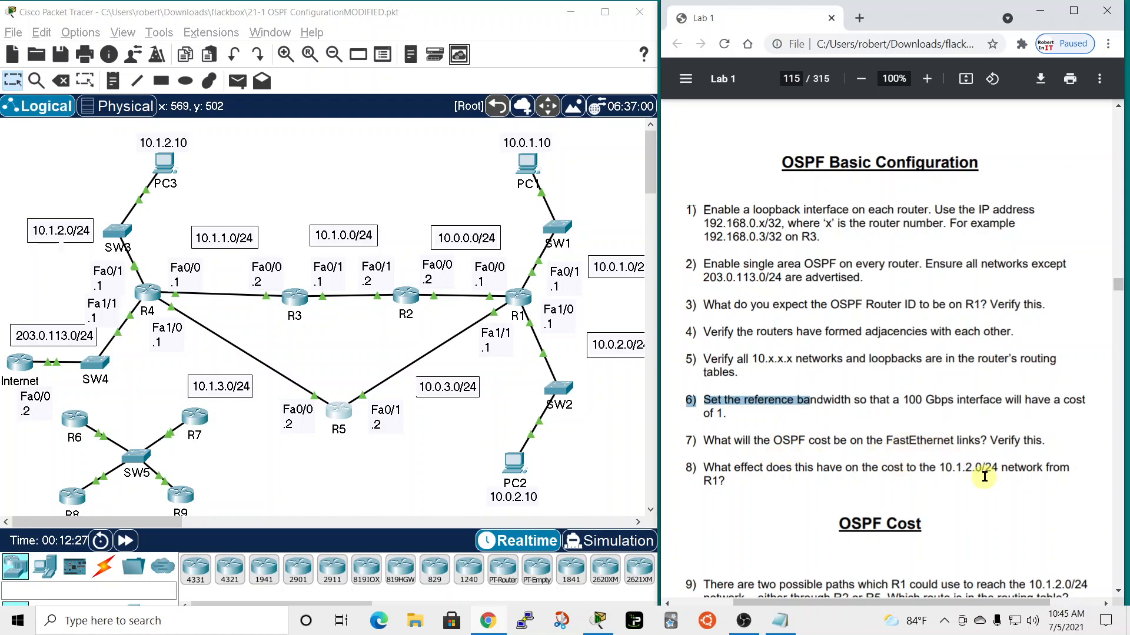
{"action": "left_click_drag", "start_coordinate": [684, 440], "coordinate": [955, 439]}
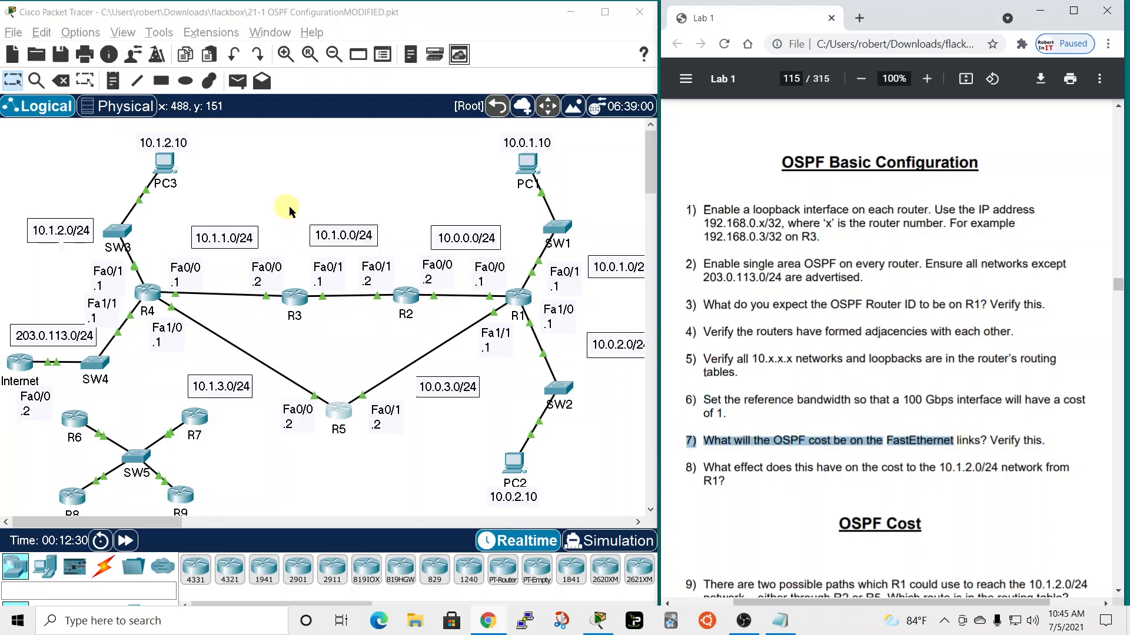
{"action": "left_click", "coordinate": [518, 298]}
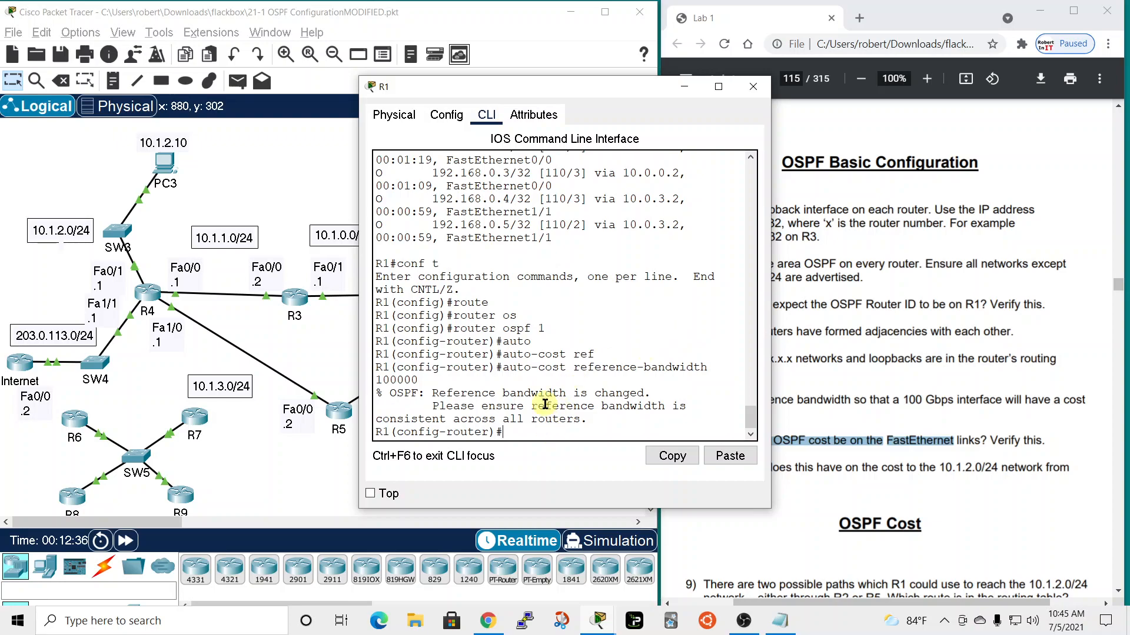
{"action": "type", "text": "end"}
{"action": "key", "text": "Return"}
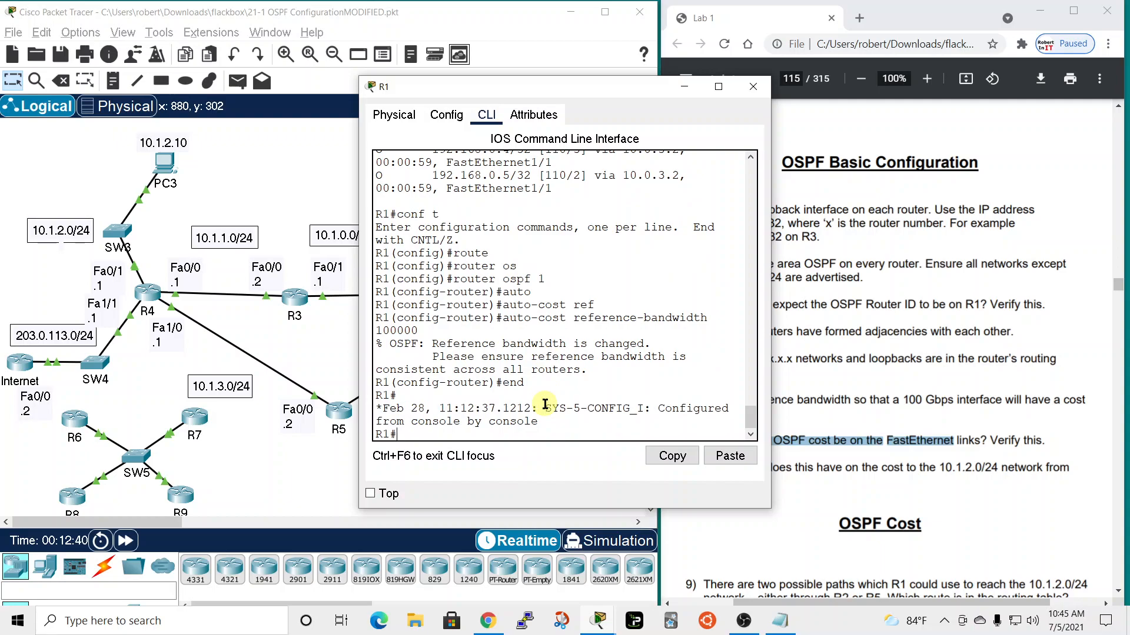
Step: Display R1's OSPF interface details for FastEthernet 0/0 with 'sh ip ospf interface'
{"action": "type", "text": "sh ip os"}
{"action": "key", "text": "Tab"}
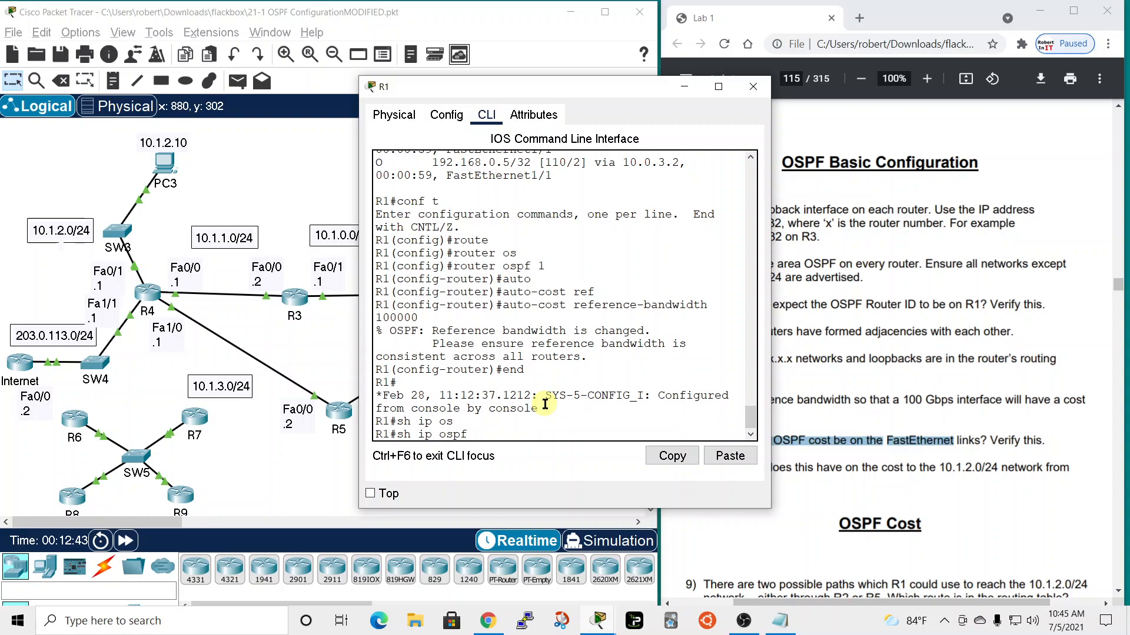
{"action": "type", "text": "int"}
{"action": "key", "text": "Tab"}
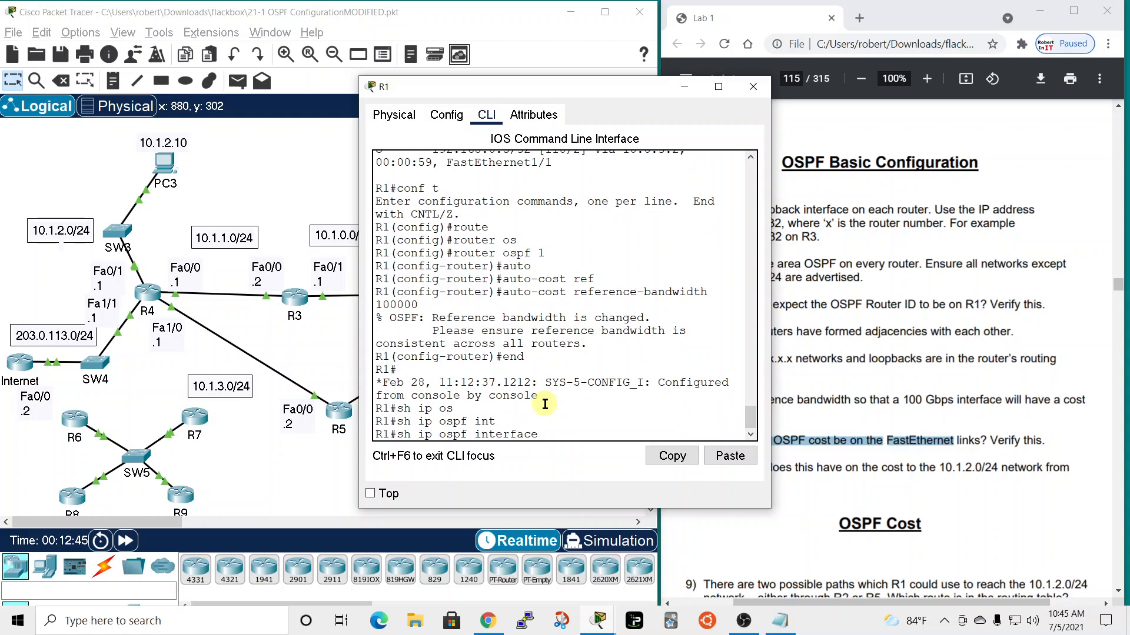
{"action": "type", "text": "fa"}
{"action": "key", "text": "Tab"}
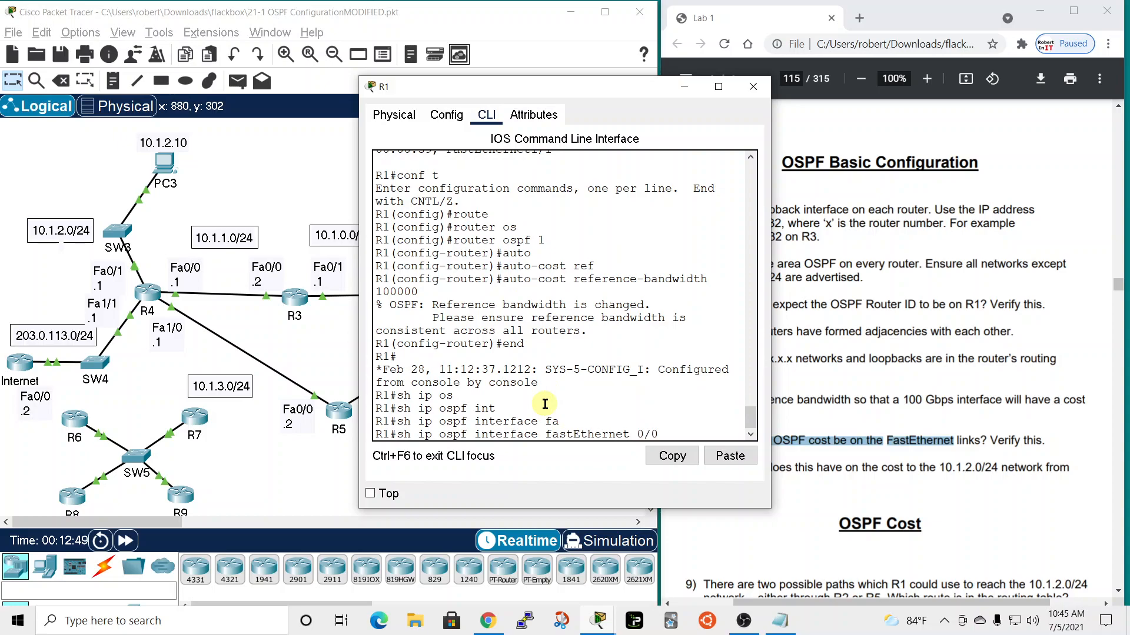
{"action": "type", "text": "0/0"}
{"action": "key", "text": "Return"}
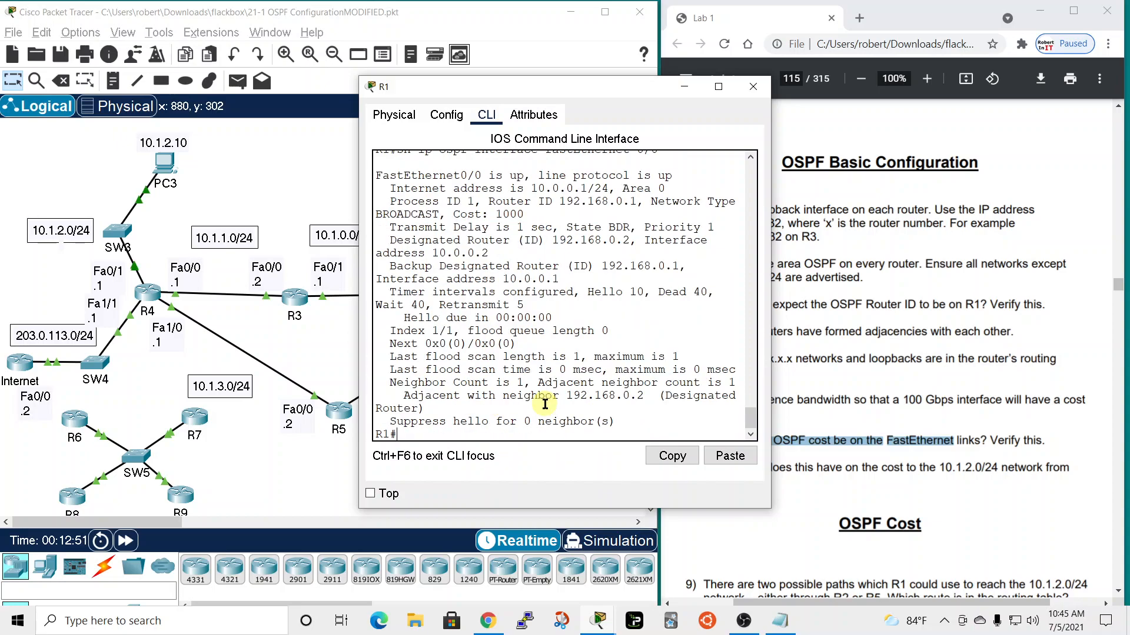
Step: Enlarge R1's command window, highlight the interface cost in the output, and close the window
{"action": "left_click_drag", "start_coordinate": [770, 309], "coordinate": [891, 309]}
{"action": "left_click_drag", "start_coordinate": [659, 88], "coordinate": [509, 72]}
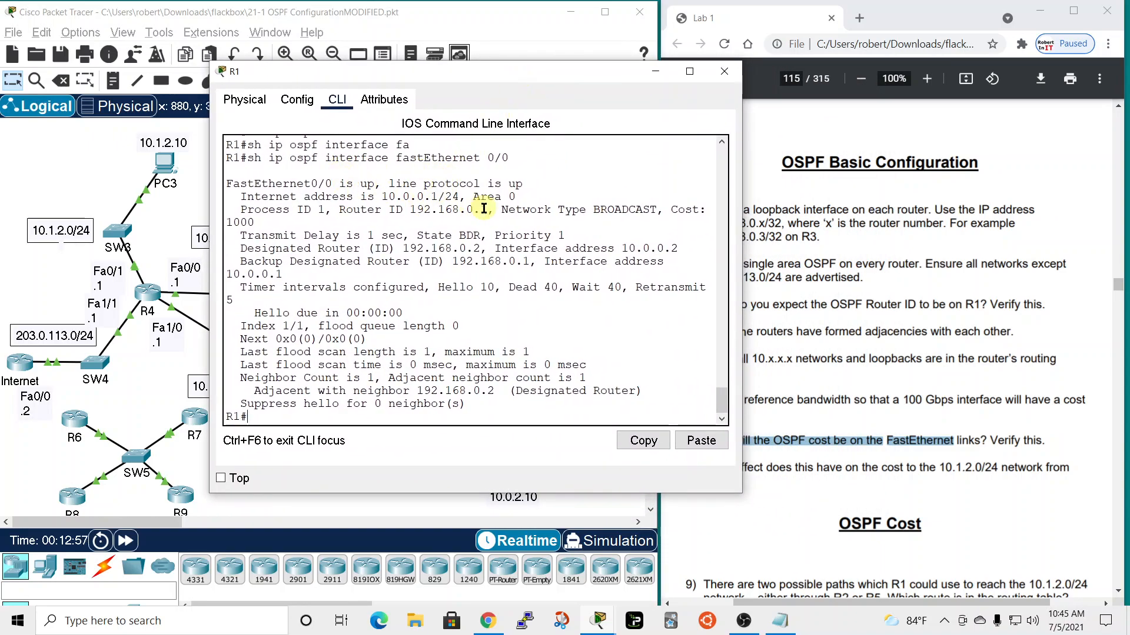
{"action": "left_click_drag", "start_coordinate": [672, 209], "coordinate": [699, 209]}
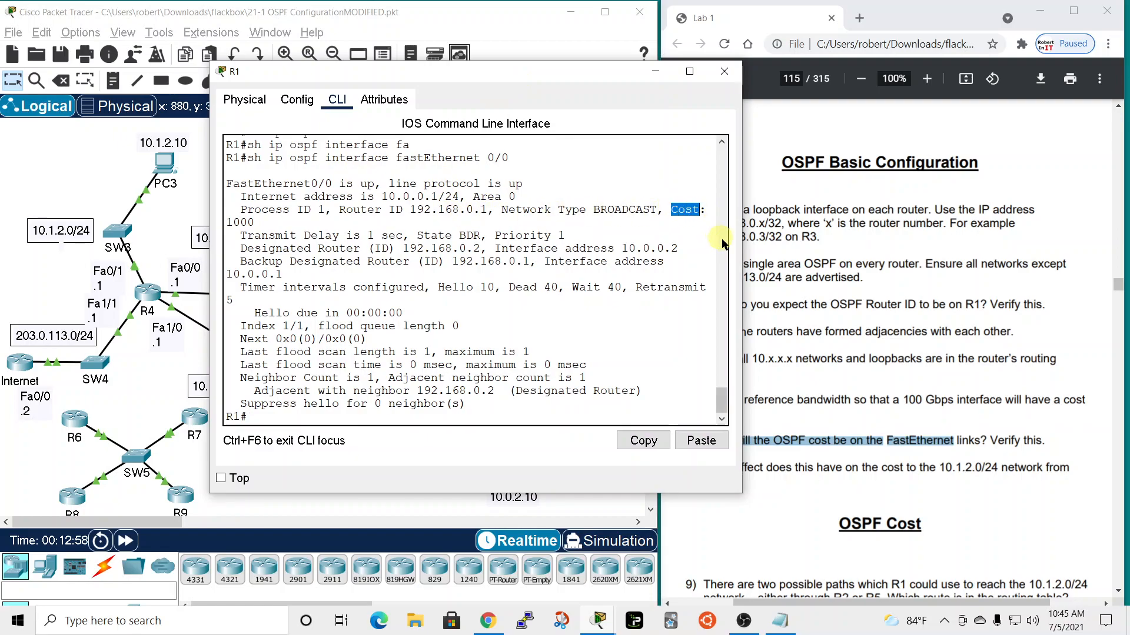
{"action": "left_click_drag", "start_coordinate": [743, 245], "coordinate": [837, 246]}
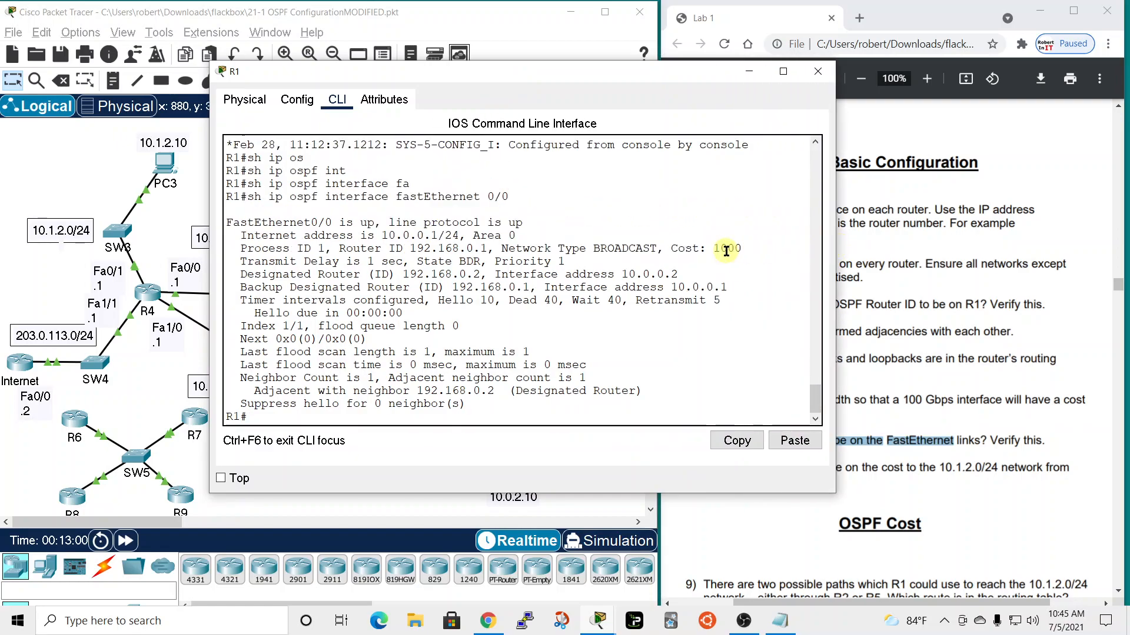
{"action": "left_click_drag", "start_coordinate": [674, 248], "coordinate": [769, 248]}
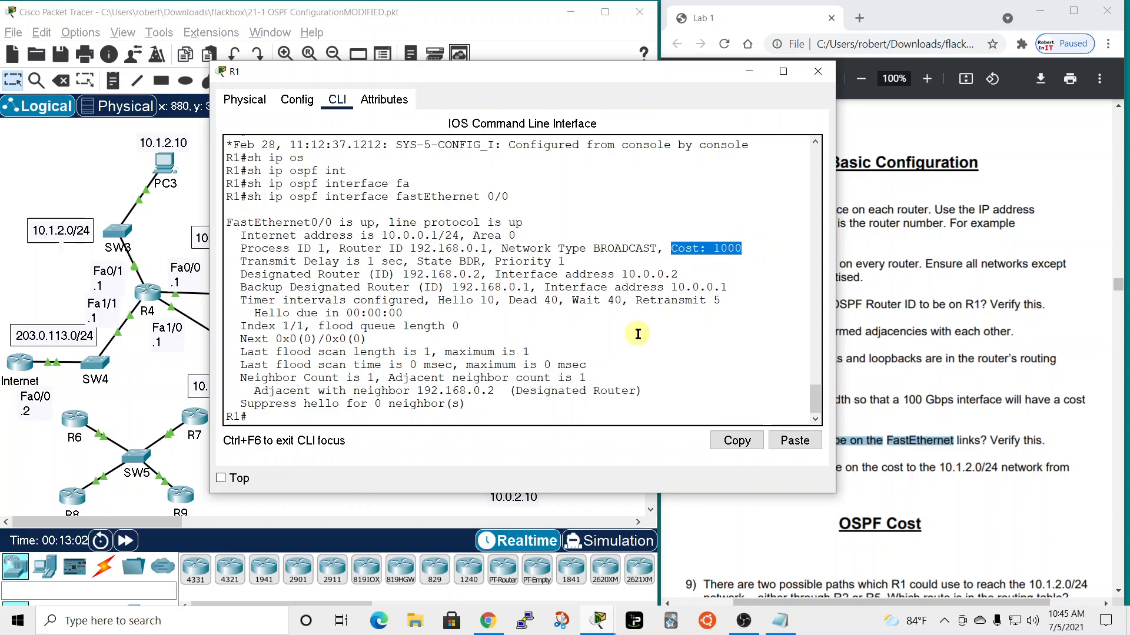
{"action": "left_click_drag", "start_coordinate": [606, 76], "coordinate": [572, 105]}
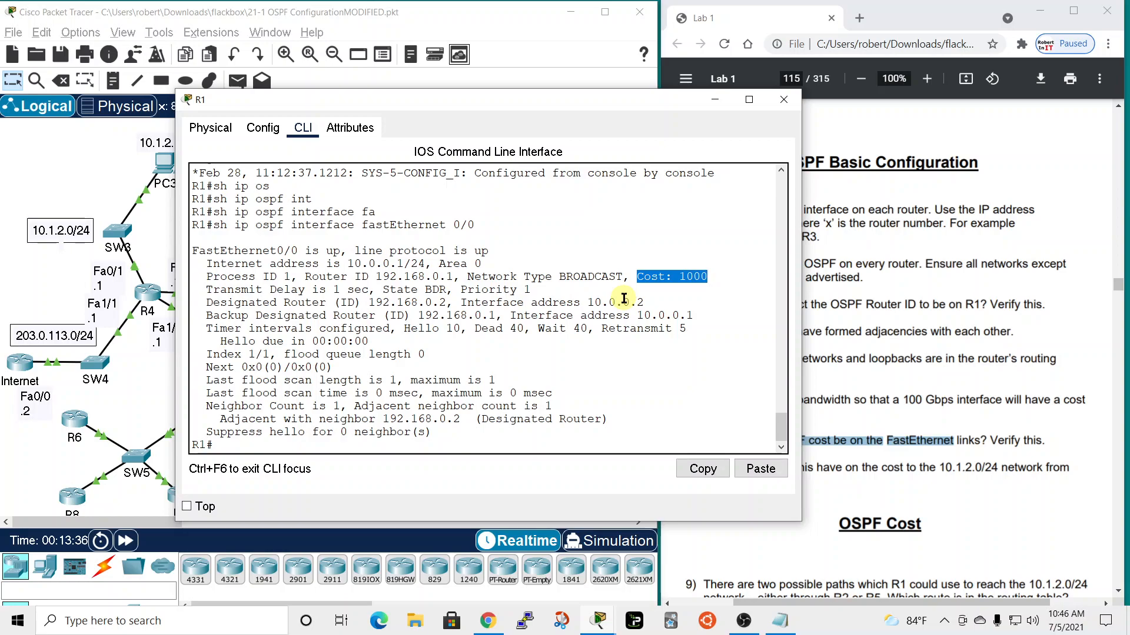
{"action": "left_click", "coordinate": [781, 99]}
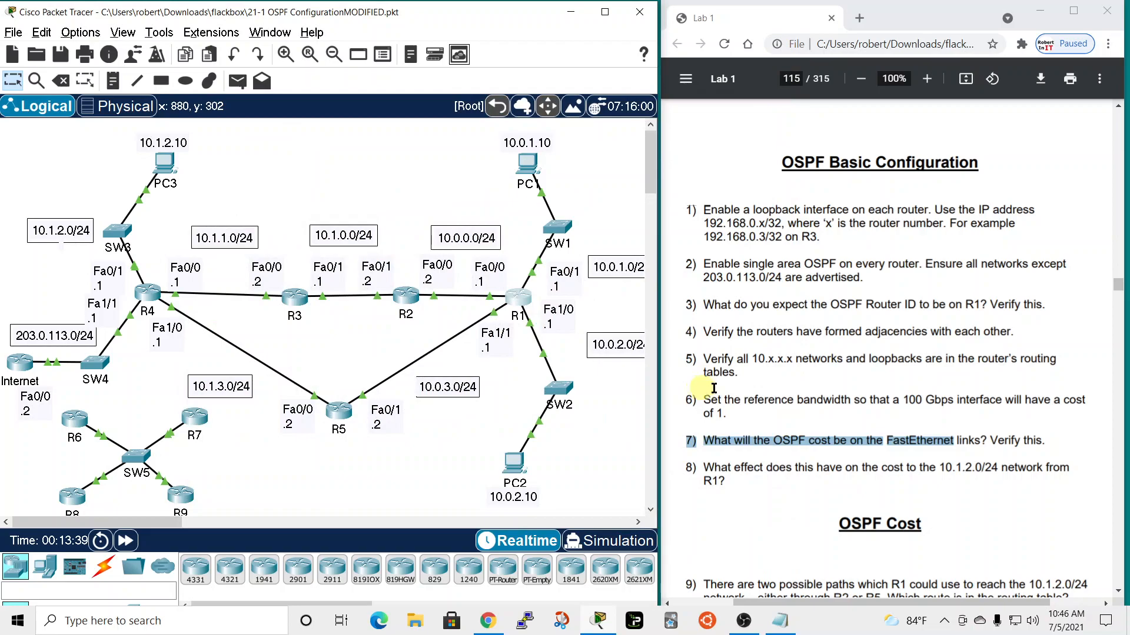
Step: Mark task 8 in the lab PDF and display R1's IP routing table with 'sh ip route'
{"action": "left_click_drag", "start_coordinate": [696, 466], "coordinate": [859, 474]}
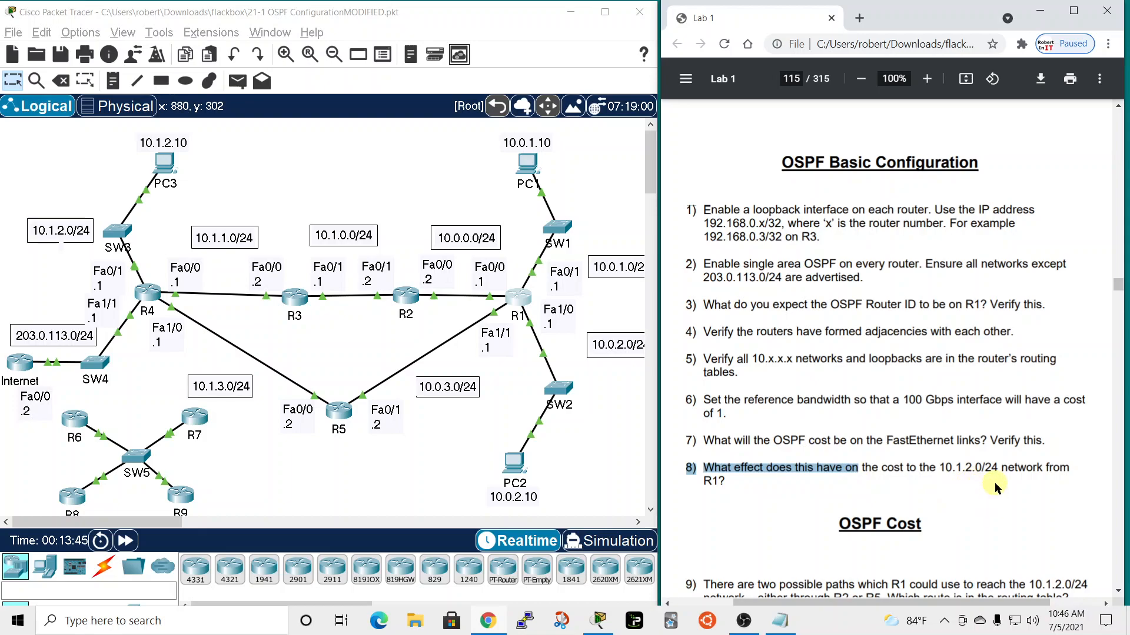
{"action": "left_click", "coordinate": [523, 297]}
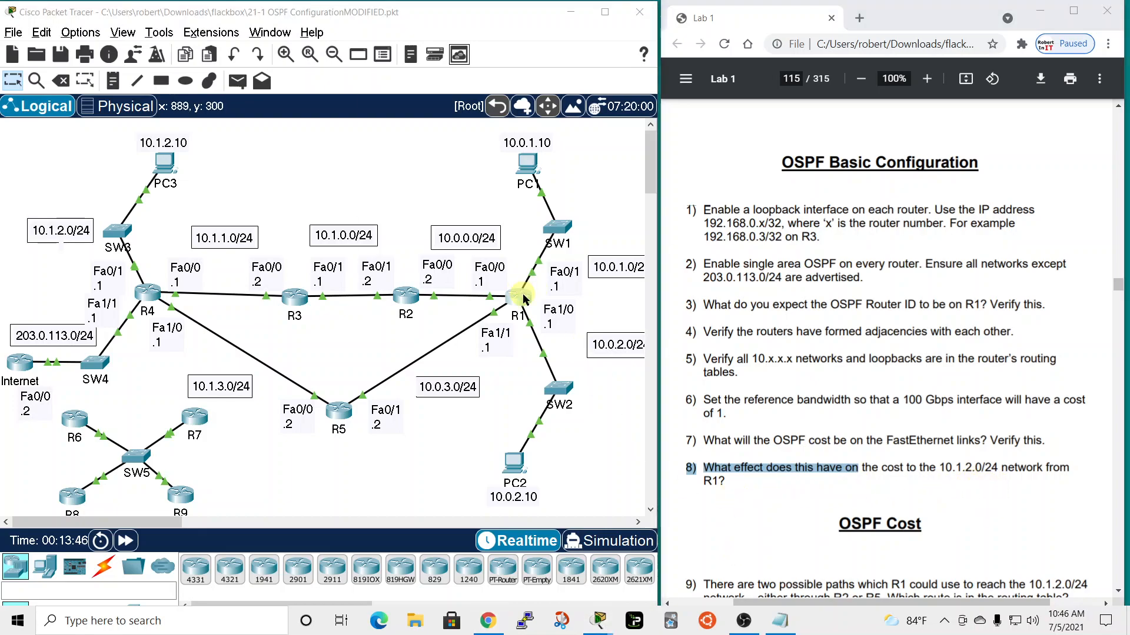
{"action": "left_click_drag", "start_coordinate": [503, 29], "coordinate": [501, 26]}
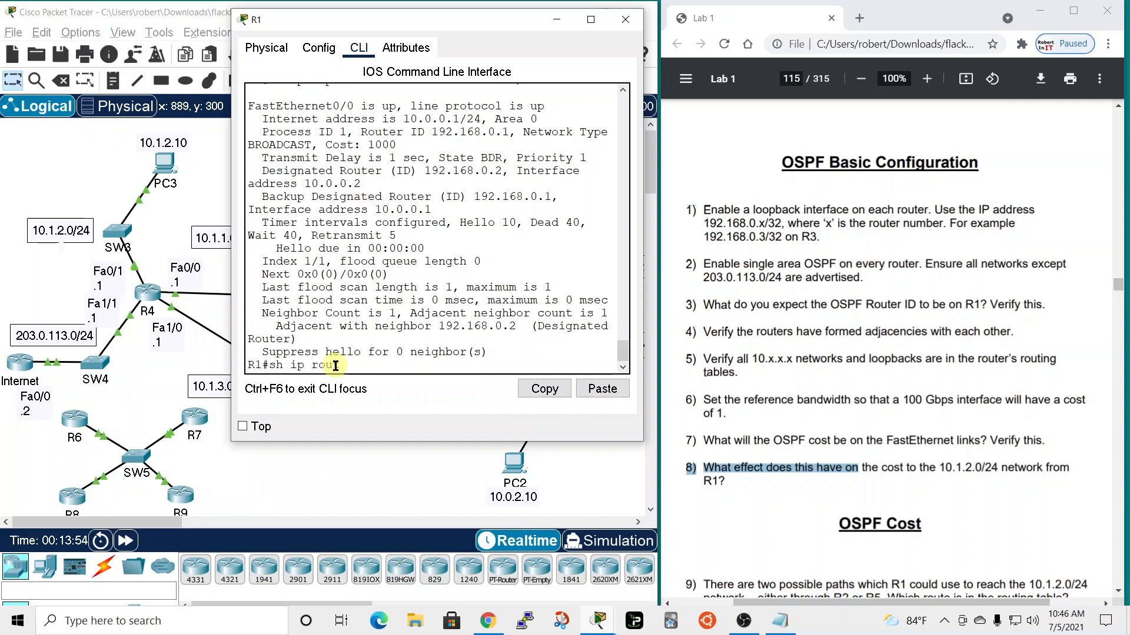
{"action": "key", "text": "Return"}
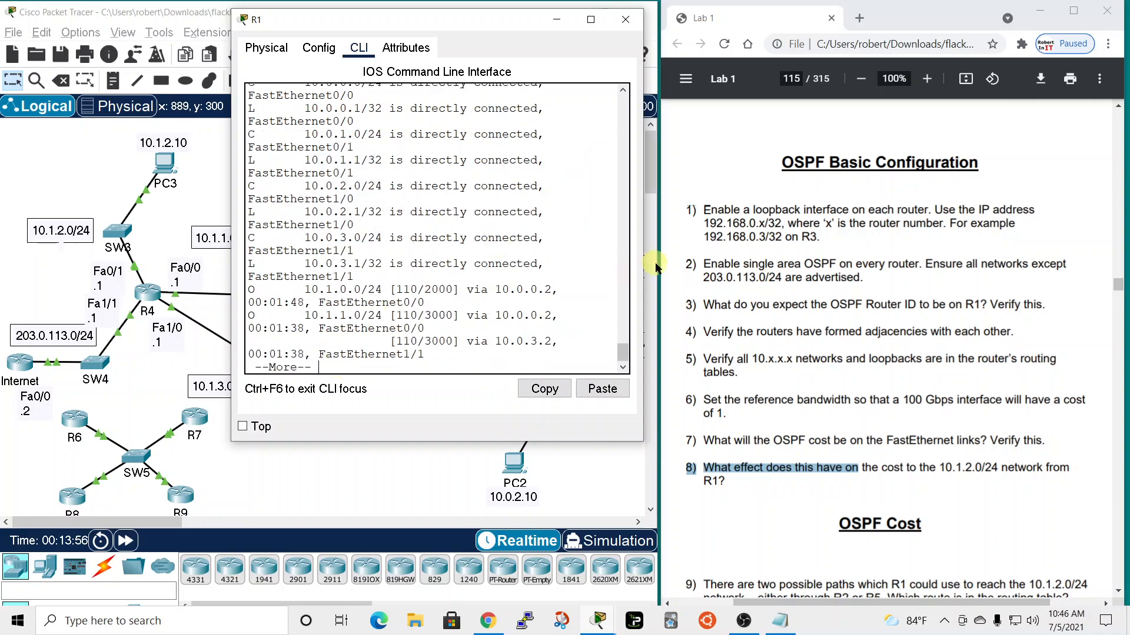
Step: Widen R1's window and scroll through its command history to compare the OSPF costs of the 10.1.2.0/24 route
{"action": "left_click_drag", "start_coordinate": [644, 263], "coordinate": [1107, 274]}
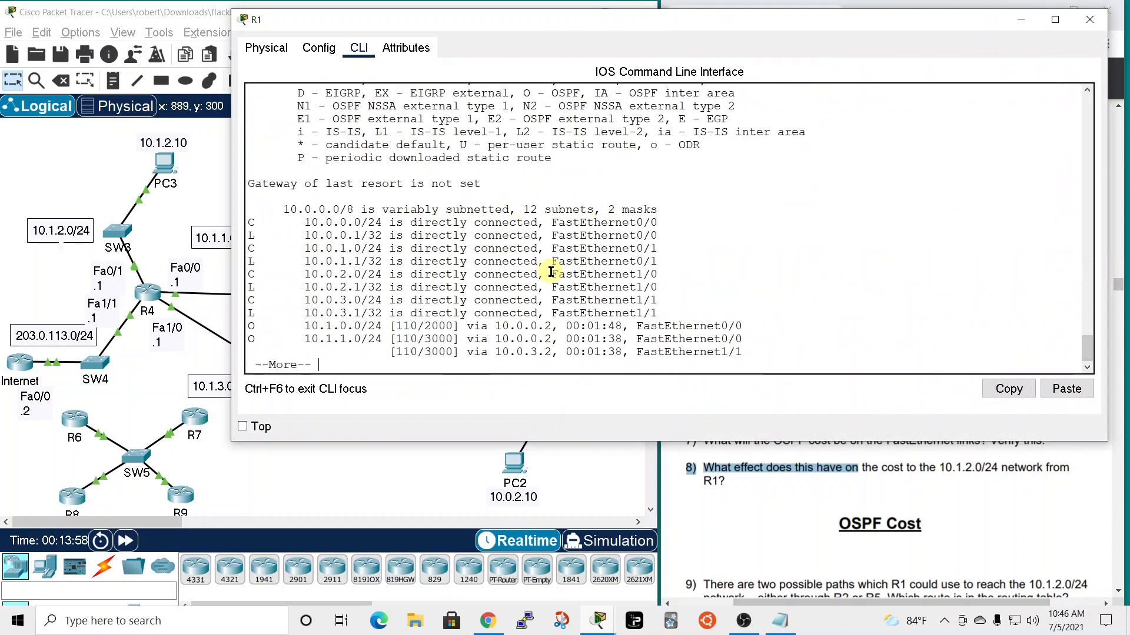
{"action": "key", "text": "space"}
{"action": "scroll", "coordinate": [542, 301], "scroll_direction": "up", "scroll_amount": 10}
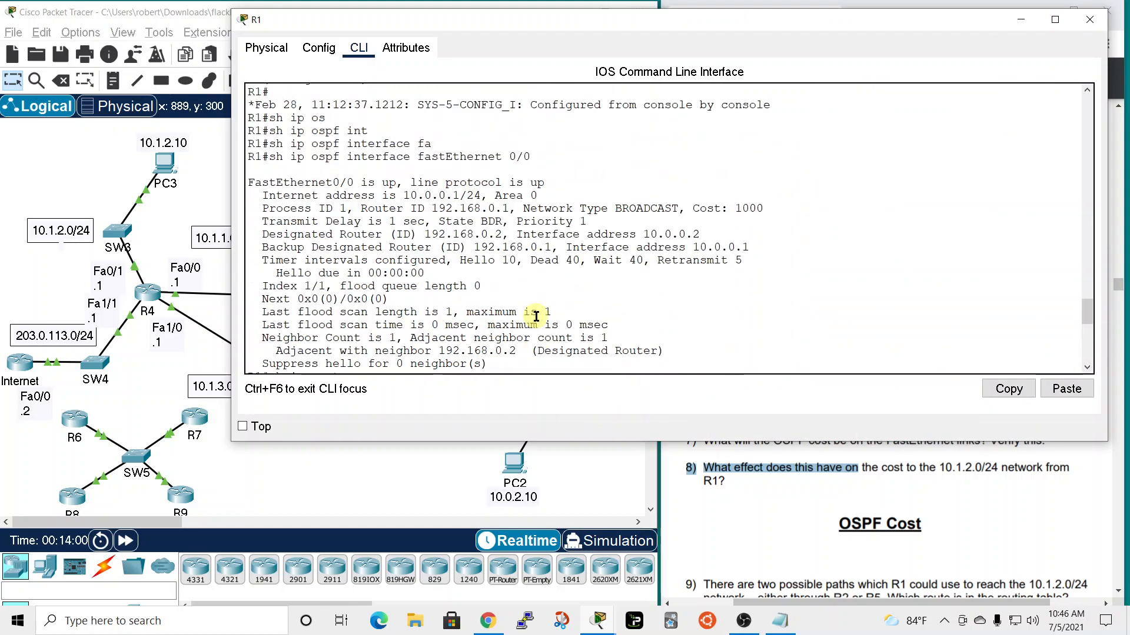
{"action": "scroll", "coordinate": [536, 317], "scroll_direction": "up", "scroll_amount": 12}
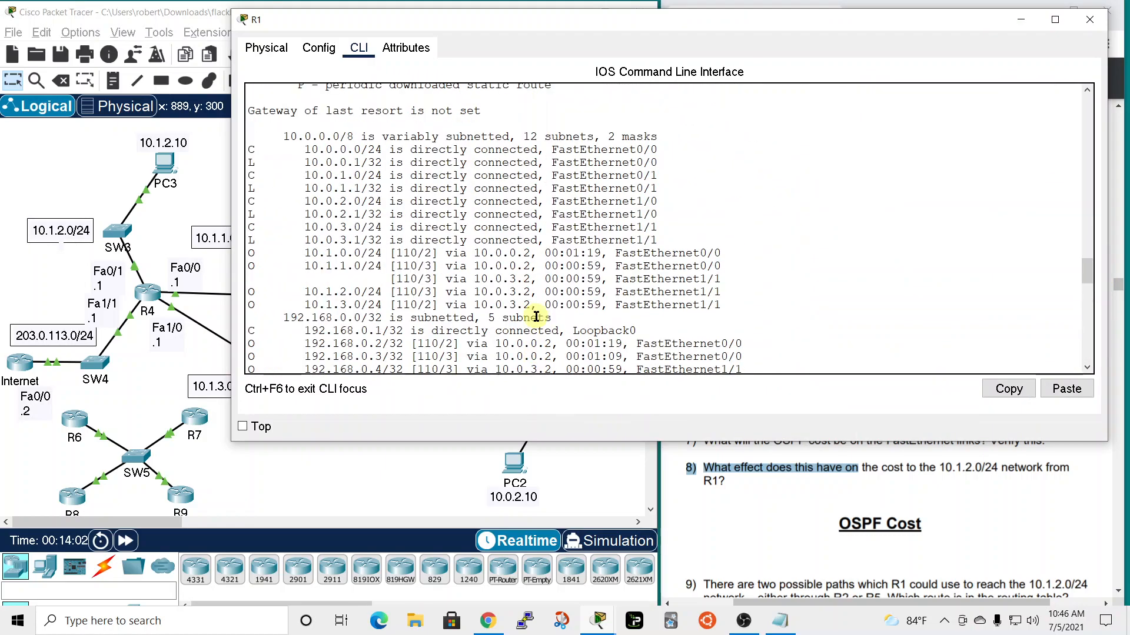
{"action": "scroll", "coordinate": [536, 316], "scroll_direction": "up", "scroll_amount": 2}
{"action": "scroll", "coordinate": [535, 321], "scroll_direction": "down", "scroll_amount": 5}
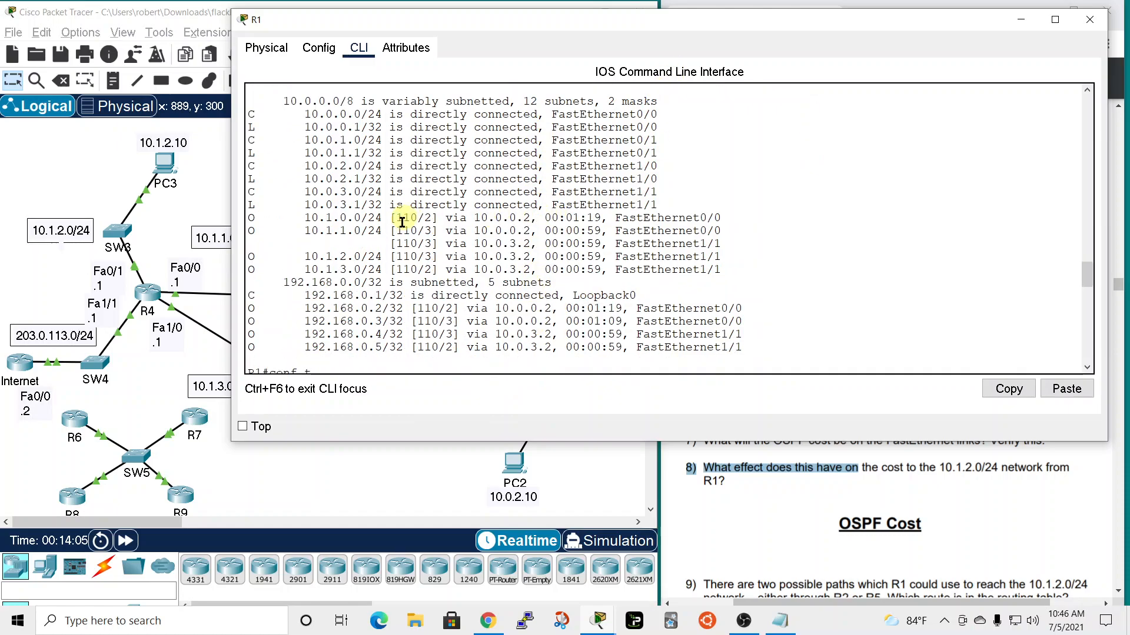
{"action": "left_click_drag", "start_coordinate": [250, 257], "coordinate": [553, 257]}
{"action": "left_click", "coordinate": [417, 251]}
{"action": "left_click_drag", "start_coordinate": [397, 257], "coordinate": [422, 255]}
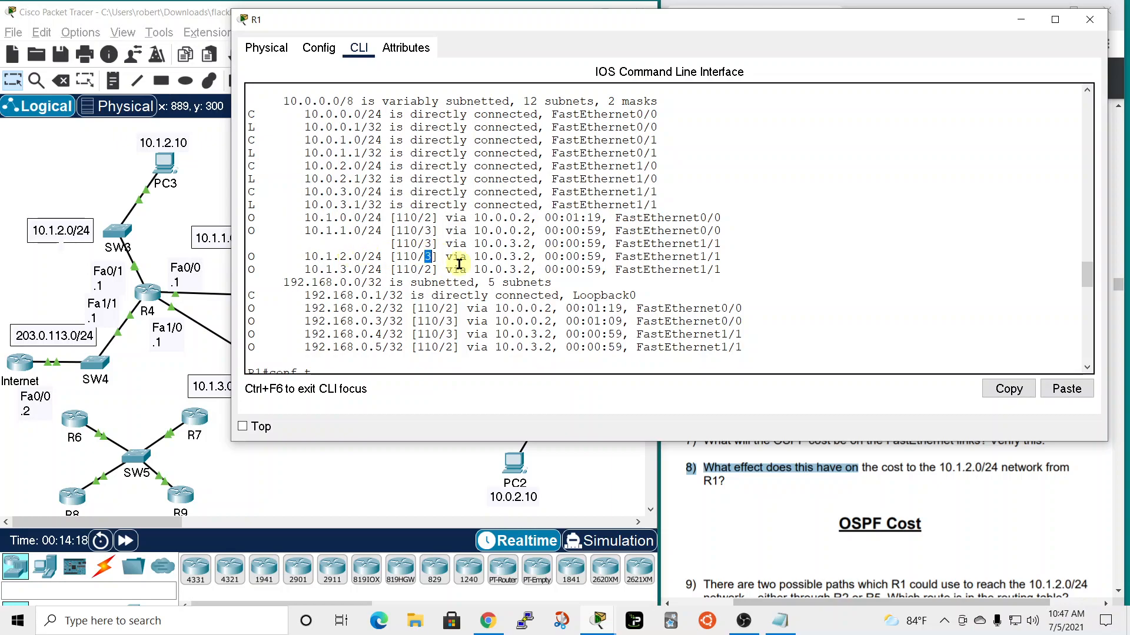
Step: Highlight the current OSPF cost of the 10.1.2.0/24 route in R1's routing table and close the window
{"action": "scroll", "coordinate": [490, 281], "scroll_direction": "down", "scroll_amount": 5}
{"action": "scroll", "coordinate": [490, 281], "scroll_direction": "down", "scroll_amount": 10}
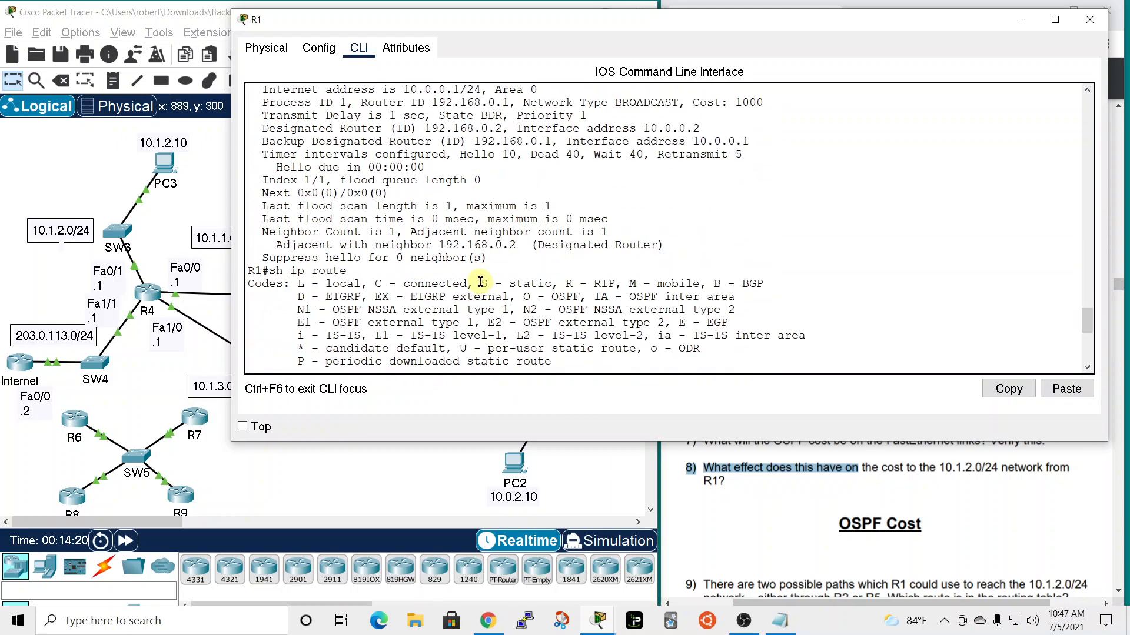
{"action": "scroll", "coordinate": [464, 301], "scroll_direction": "down", "scroll_amount": 1}
{"action": "left_click_drag", "start_coordinate": [296, 247], "coordinate": [706, 262]}
{"action": "left_click", "coordinate": [505, 244]}
{"action": "double_click", "coordinate": [435, 248]}
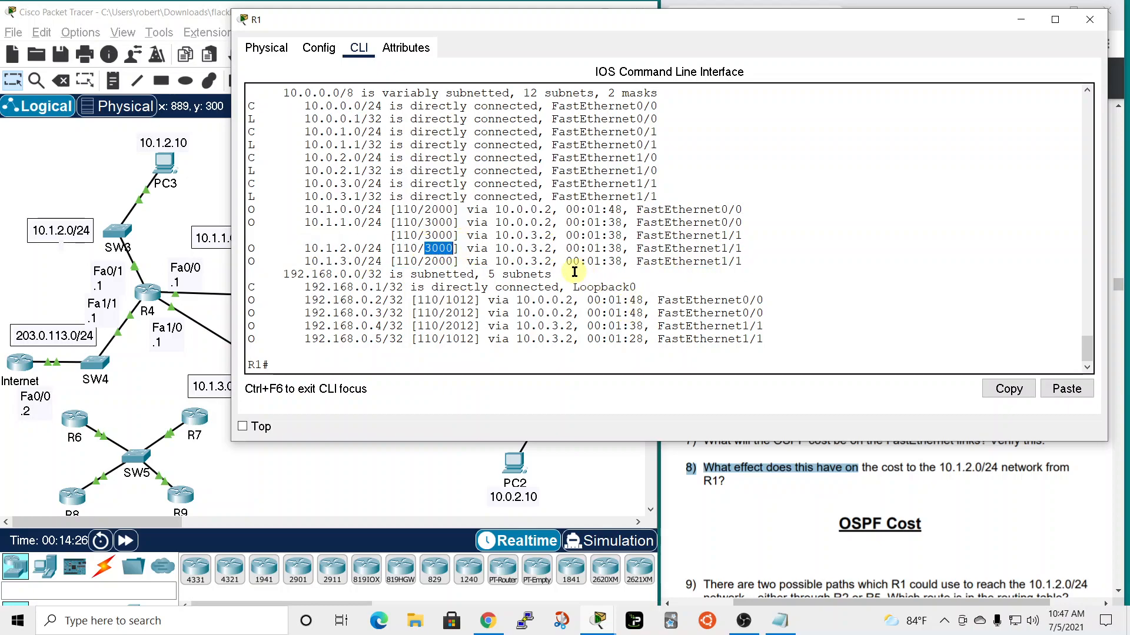
{"action": "left_click_drag", "start_coordinate": [893, 23], "coordinate": [746, 20]}
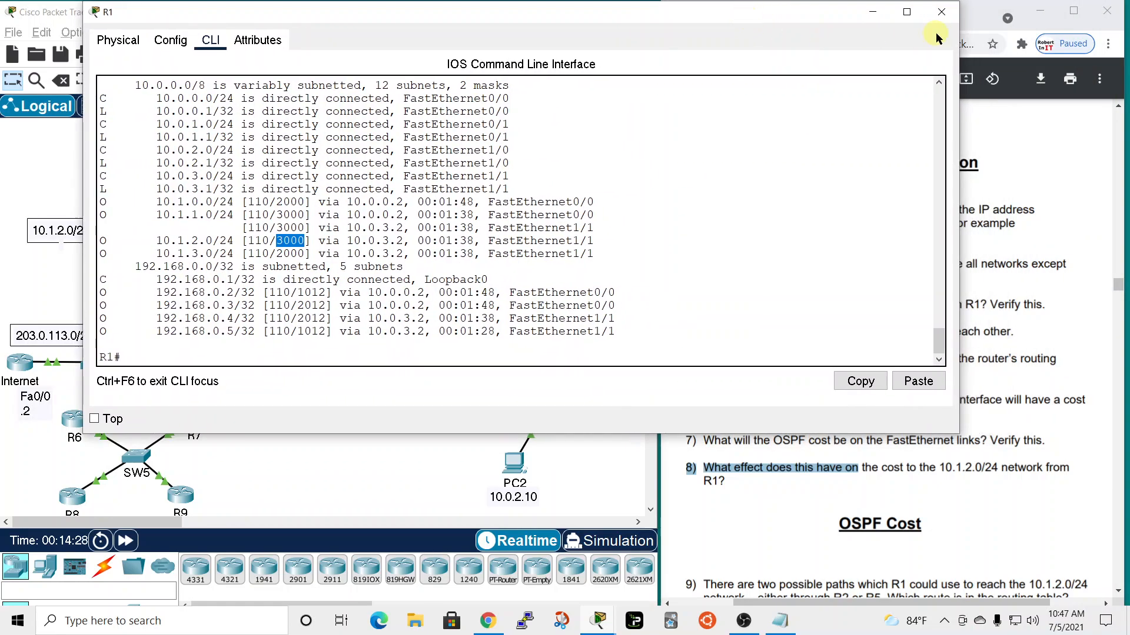
{"action": "left_click", "coordinate": [934, 19]}
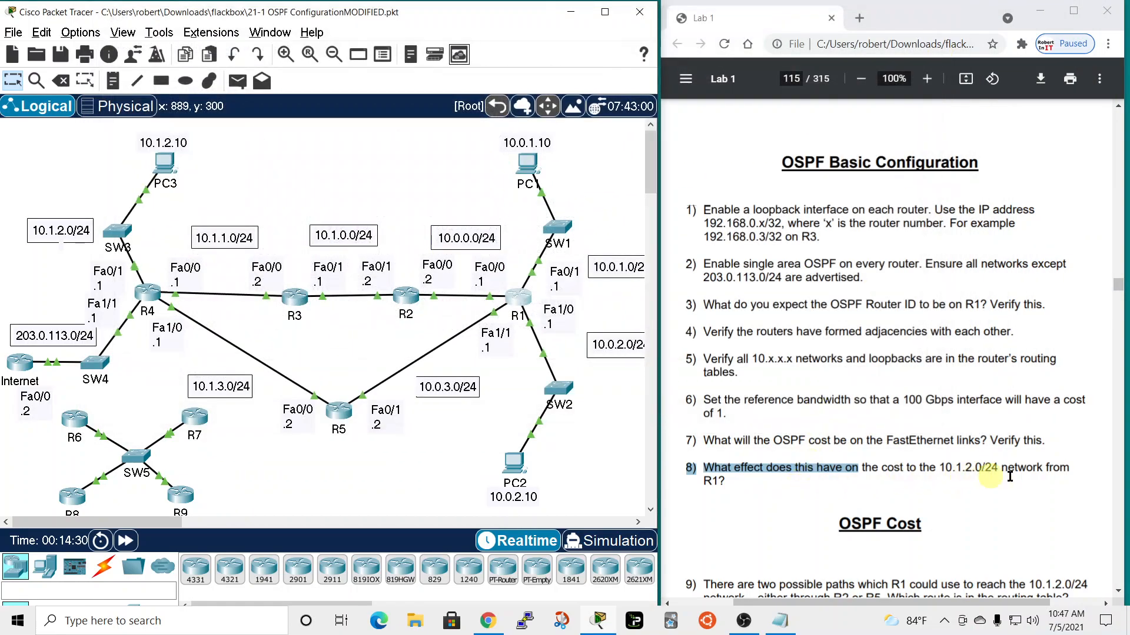
Step: Scroll the lab PDF and highlight task 9 about R1's two possible paths to 10.1.2.0/24
{"action": "scroll", "coordinate": [742, 461], "scroll_direction": "down", "scroll_amount": 4}
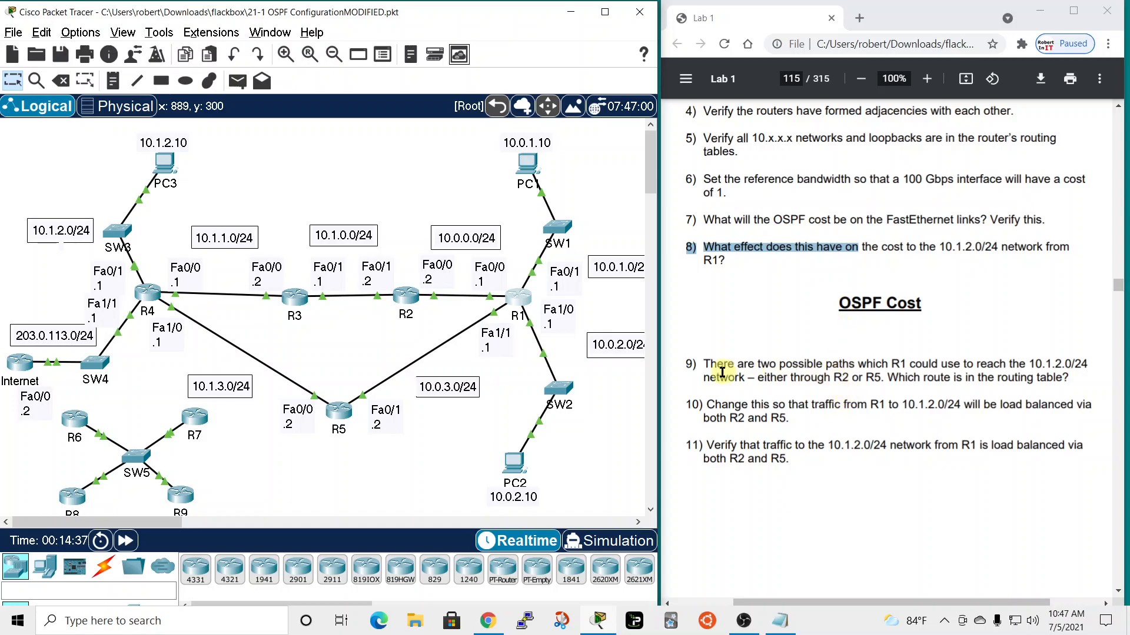
{"action": "left_click_drag", "start_coordinate": [681, 363], "coordinate": [859, 373]}
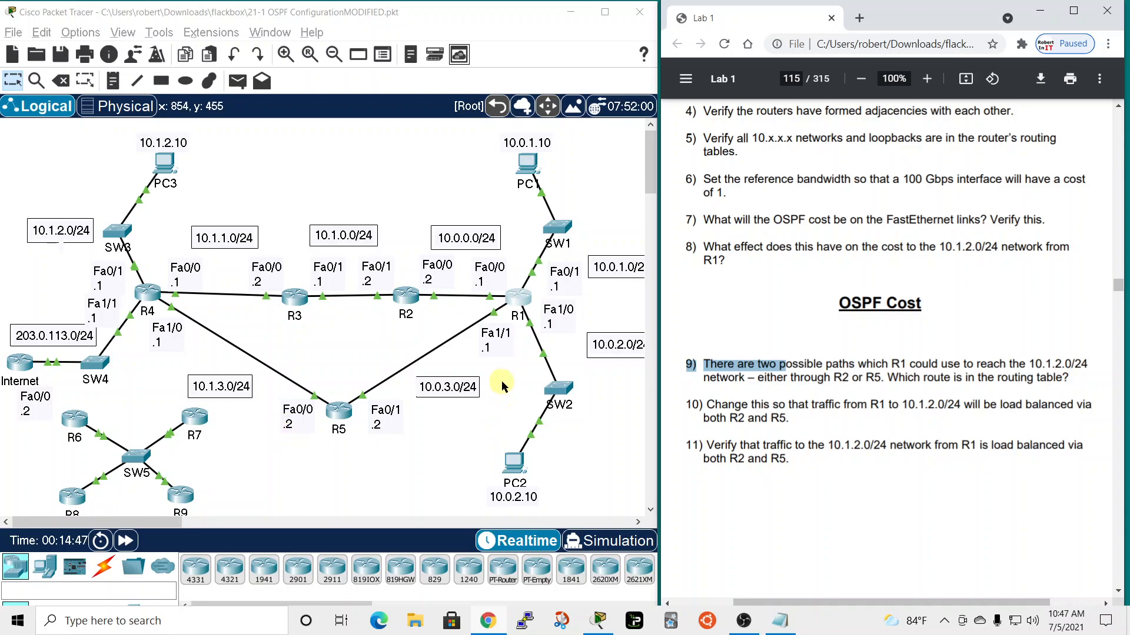
Step: Open R1's command window and highlight the next hop of the 10.1.2.0/24 route in its routing table
{"action": "left_click", "coordinate": [550, 376]}
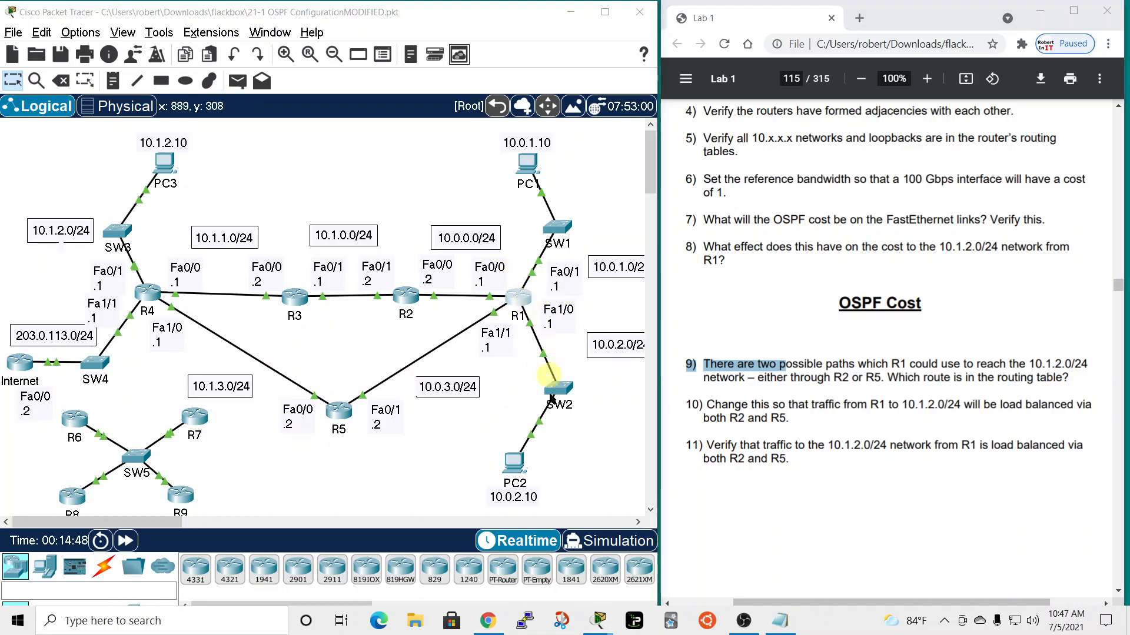
{"action": "left_click_drag", "start_coordinate": [765, 348], "coordinate": [1017, 346]}
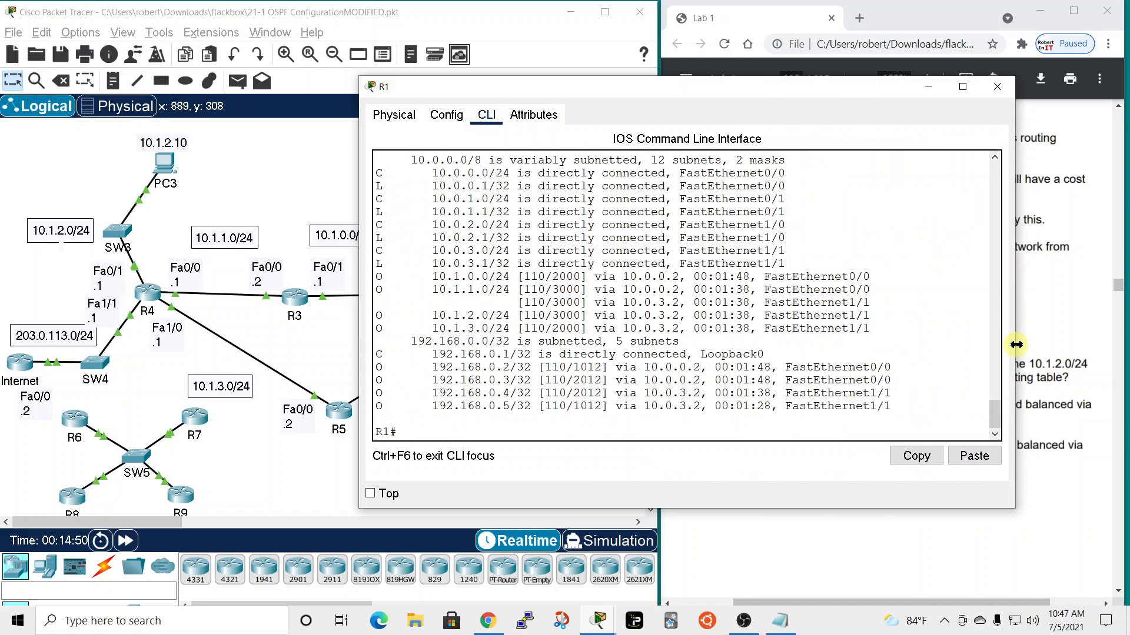
{"action": "scroll", "coordinate": [560, 330], "scroll_direction": "up", "scroll_amount": 2}
{"action": "scroll", "coordinate": [553, 318], "scroll_direction": "down", "scroll_amount": 2}
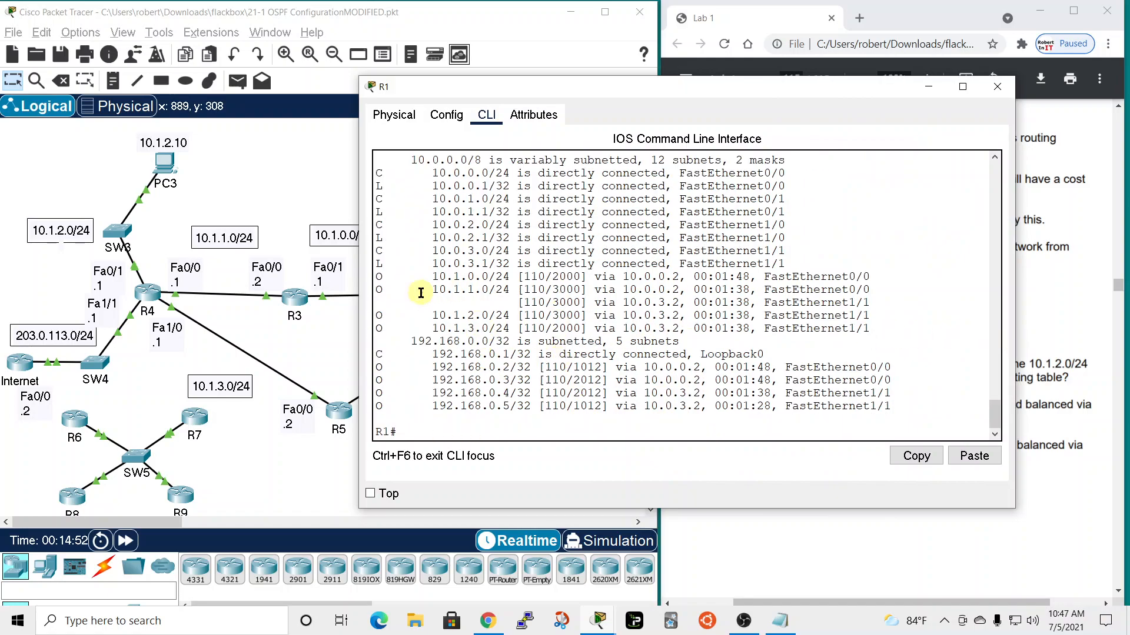
{"action": "left_click_drag", "start_coordinate": [376, 316], "coordinate": [708, 314]}
{"action": "left_click_drag", "start_coordinate": [765, 86], "coordinate": [1048, 78]}
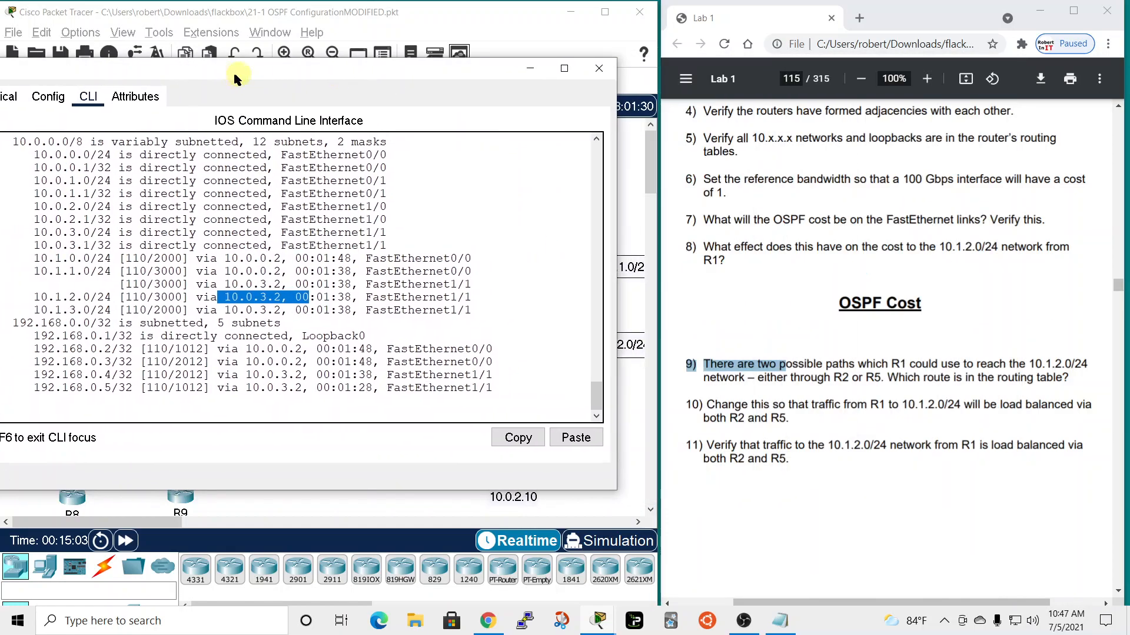
{"action": "left_click_drag", "start_coordinate": [915, 76], "coordinate": [231, 70]}
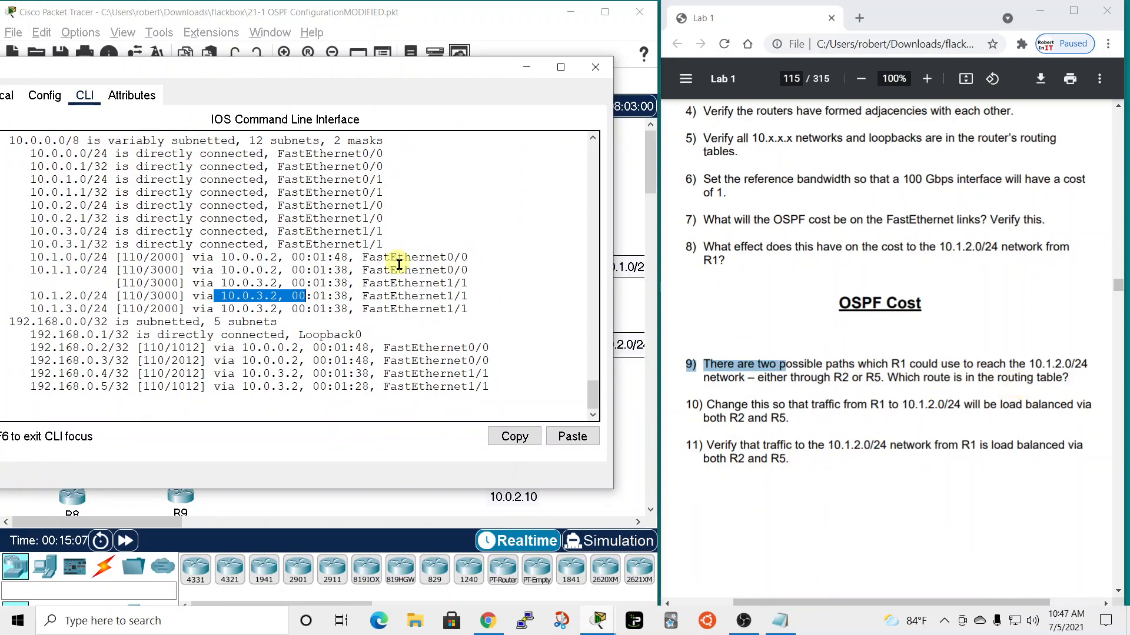
Step: Highlight task 10 on load balancing in the lab PDF and close R1's window
{"action": "left_click_drag", "start_coordinate": [693, 404], "coordinate": [852, 407]}
{"action": "left_click_drag", "start_coordinate": [478, 68], "coordinate": [538, 45]}
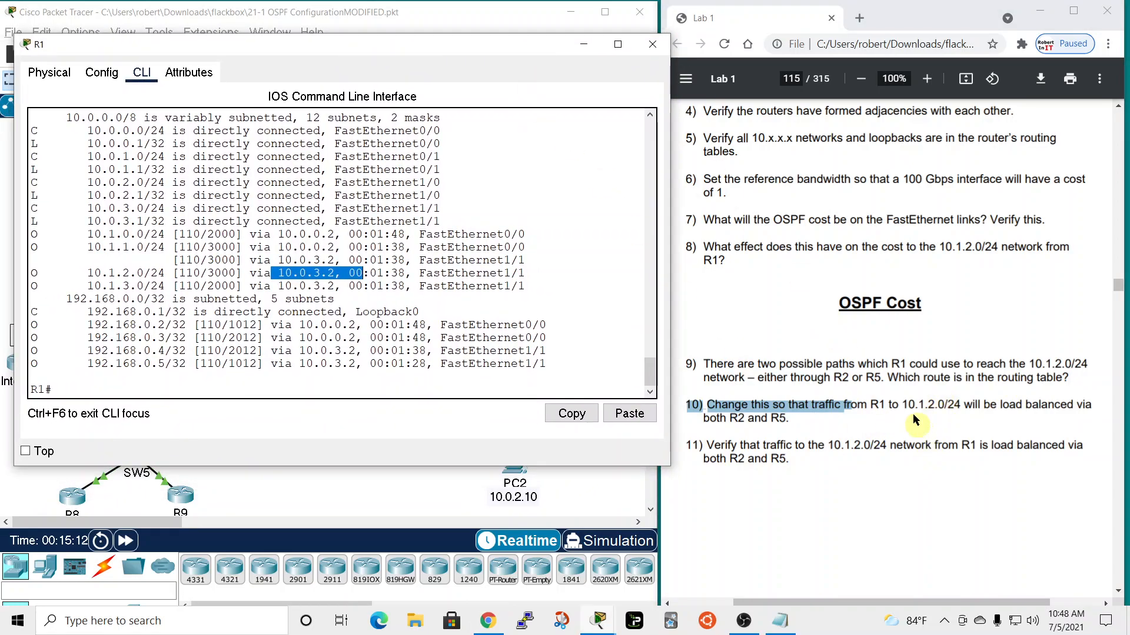
{"action": "left_click", "coordinate": [652, 43]}
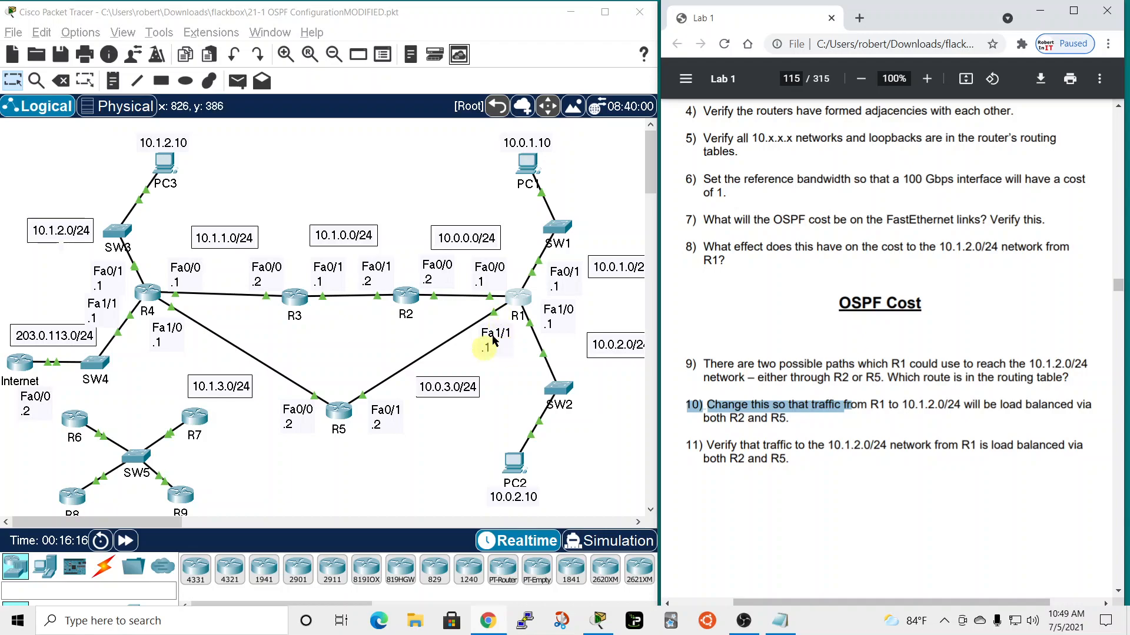
Step: Open R1's CLI, enter configuration mode, set the OSPF cost of interface FastEthernet 1/1 to 1500, and close the window
{"action": "left_click", "coordinate": [518, 299]}
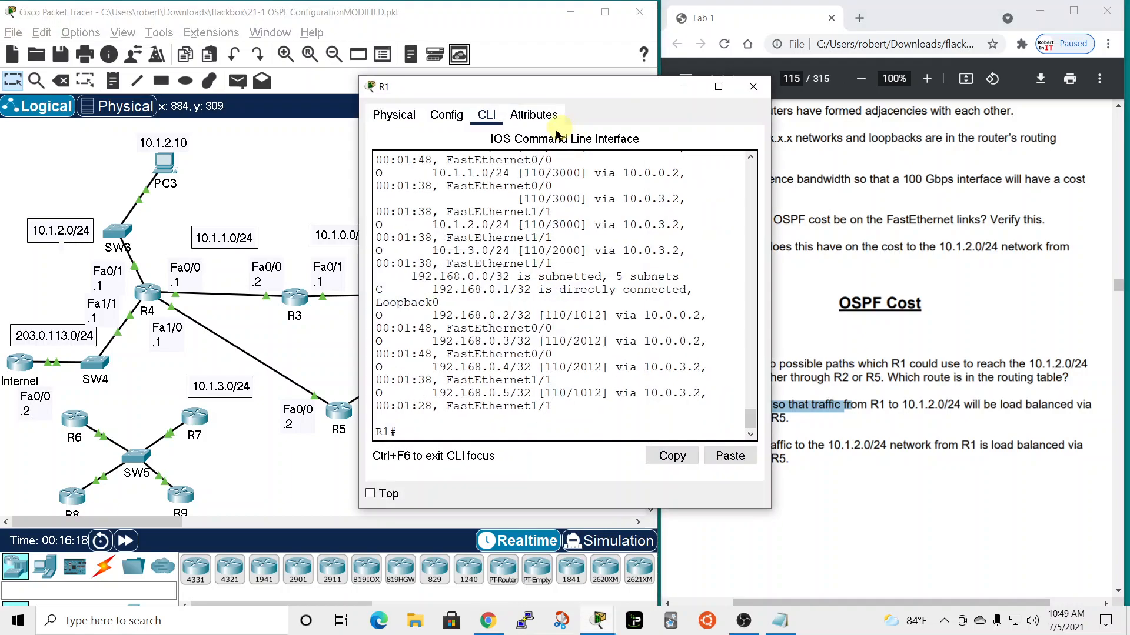
{"action": "left_click_drag", "start_coordinate": [606, 90], "coordinate": [725, 44]}
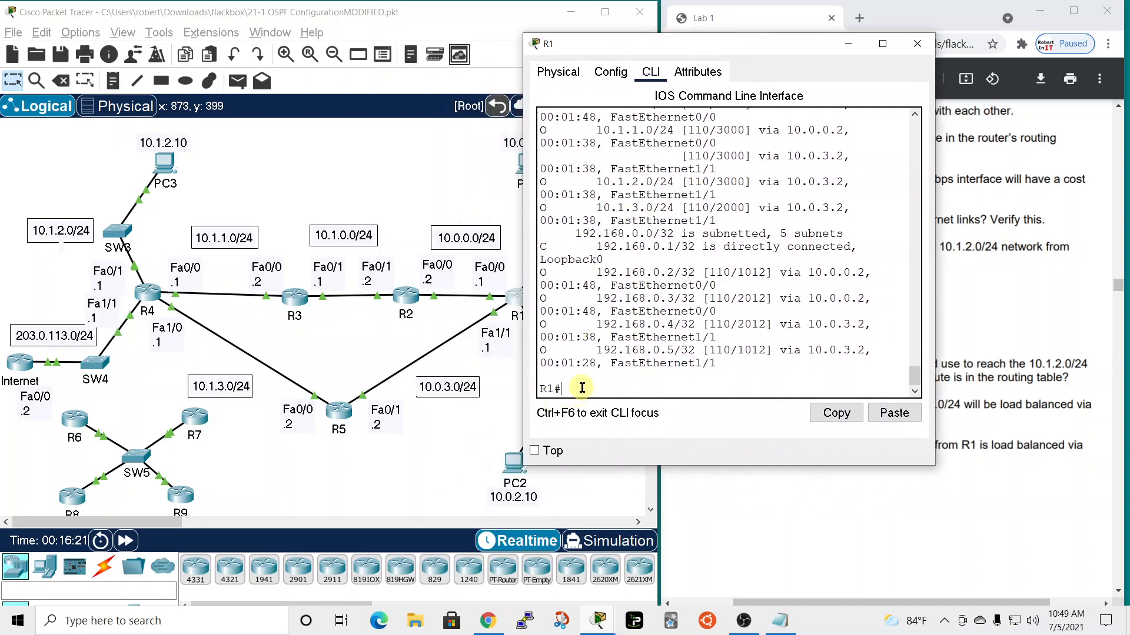
{"action": "type", "text": "conf t"}
{"action": "key", "text": "Return"}
{"action": "type", "text": "int"}
{"action": "key", "text": "Tab"}
{"action": "type", "text": "face fa"}
{"action": "key", "text": "Tab"}
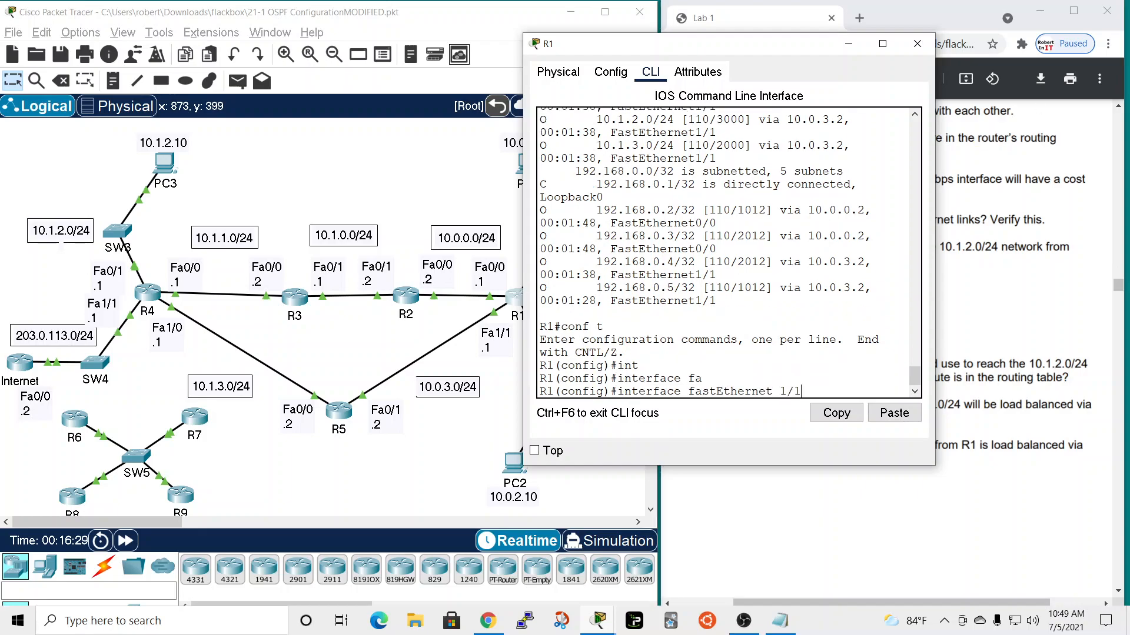
{"action": "key", "text": "Return"}
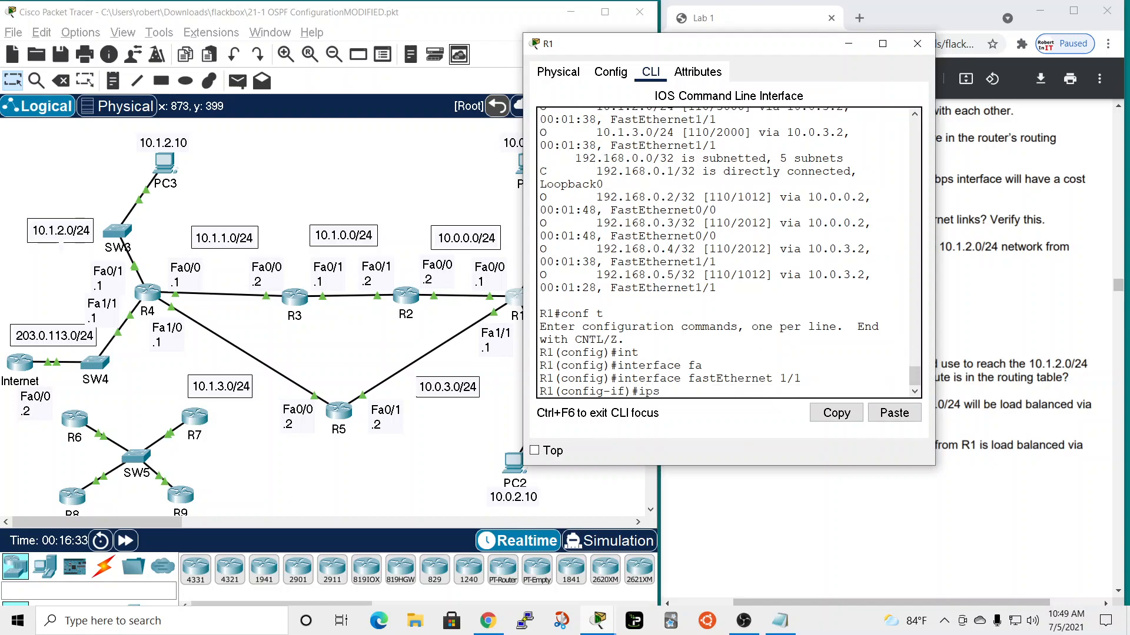
{"action": "type", "text": "ip os"}
{"action": "key", "text": "Tab"}
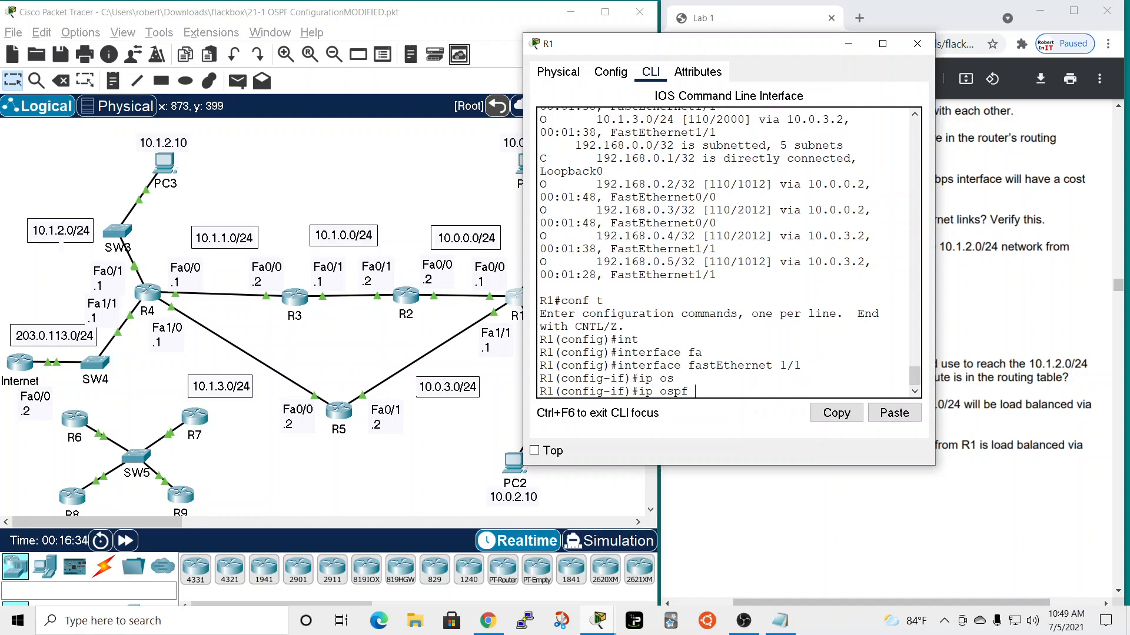
{"action": "type", "text": "cost"}
{"action": "key", "text": "Tab"}
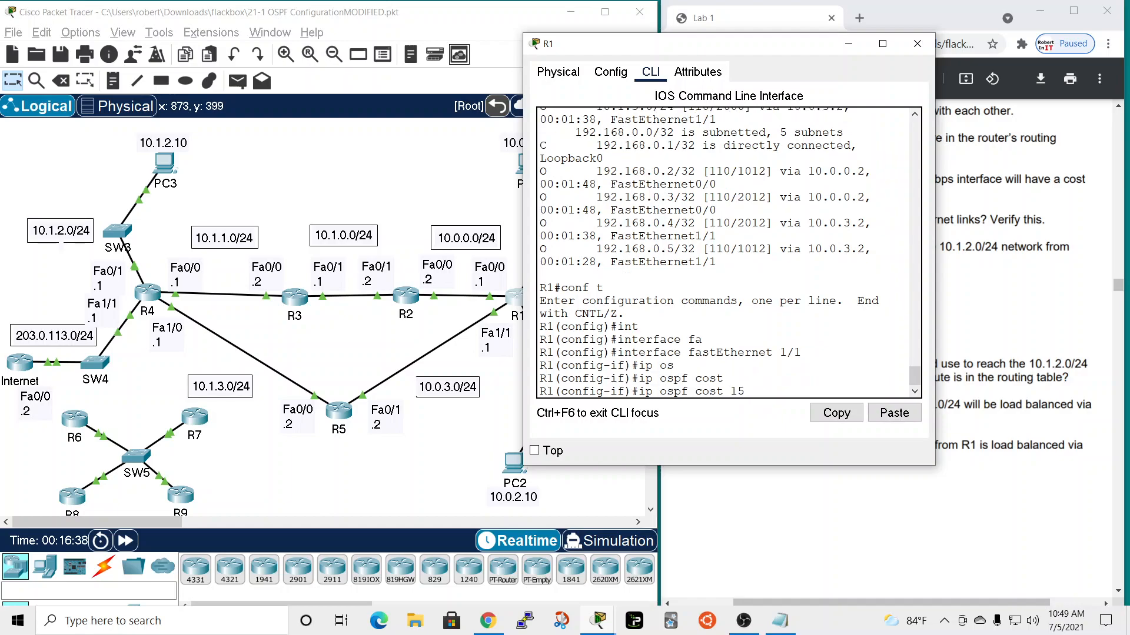
{"action": "key", "text": "Return"}
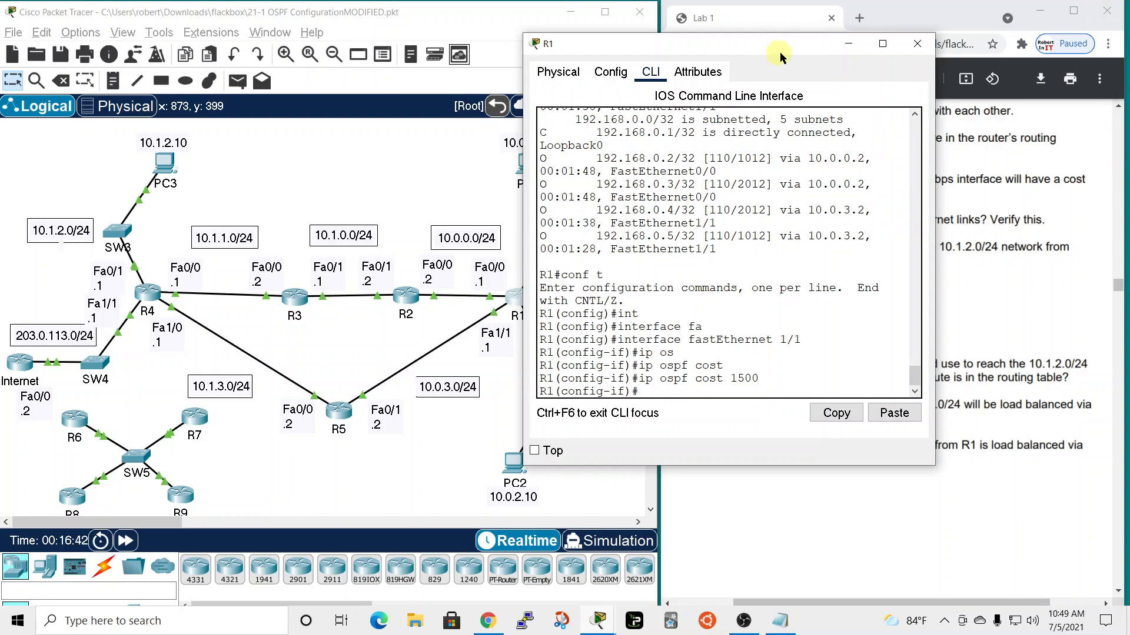
{"action": "left_click_drag", "start_coordinate": [790, 37], "coordinate": [783, 56]}
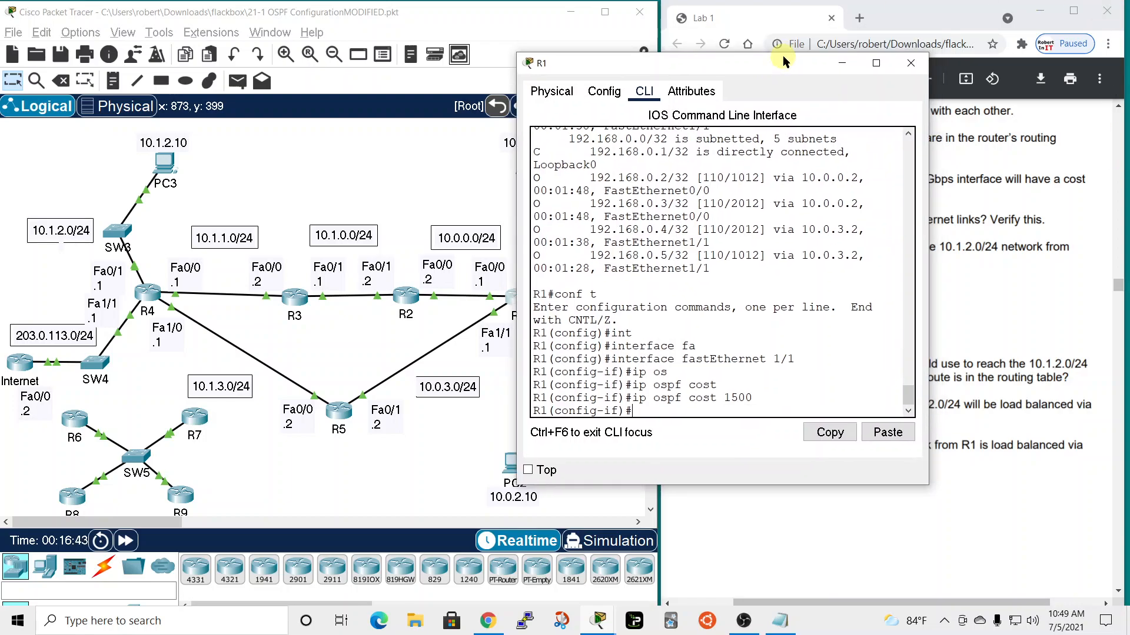
{"action": "left_click", "coordinate": [910, 63]}
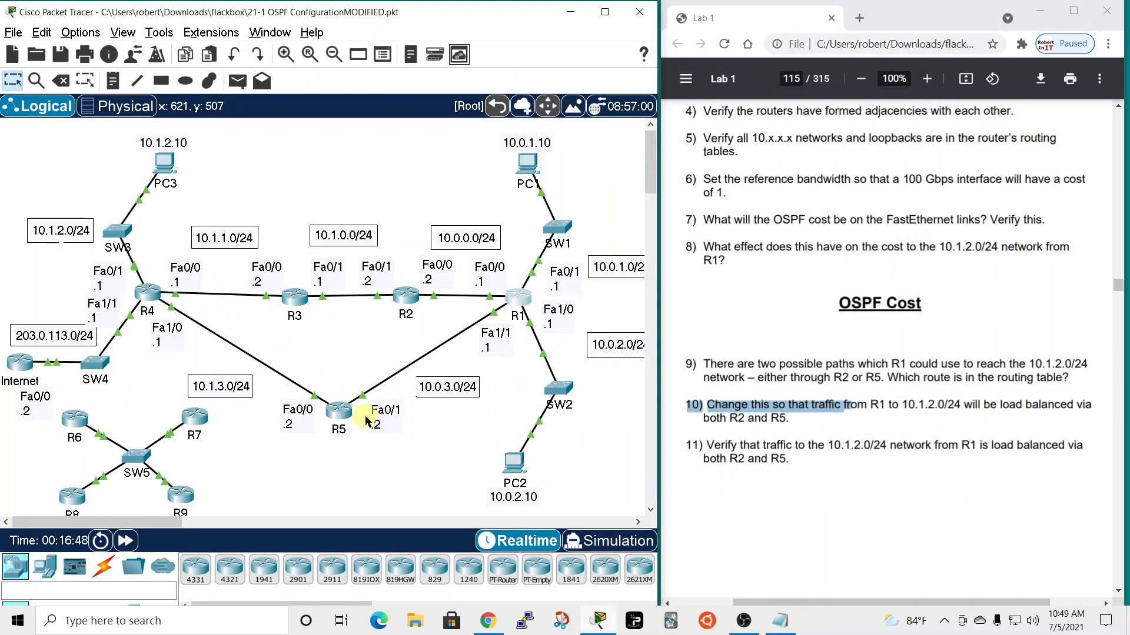
Step: On R5, leave router mode, enter configuration mode, and set the OSPF cost of FastEthernet 0/1 to 1500
{"action": "left_click", "coordinate": [334, 419]}
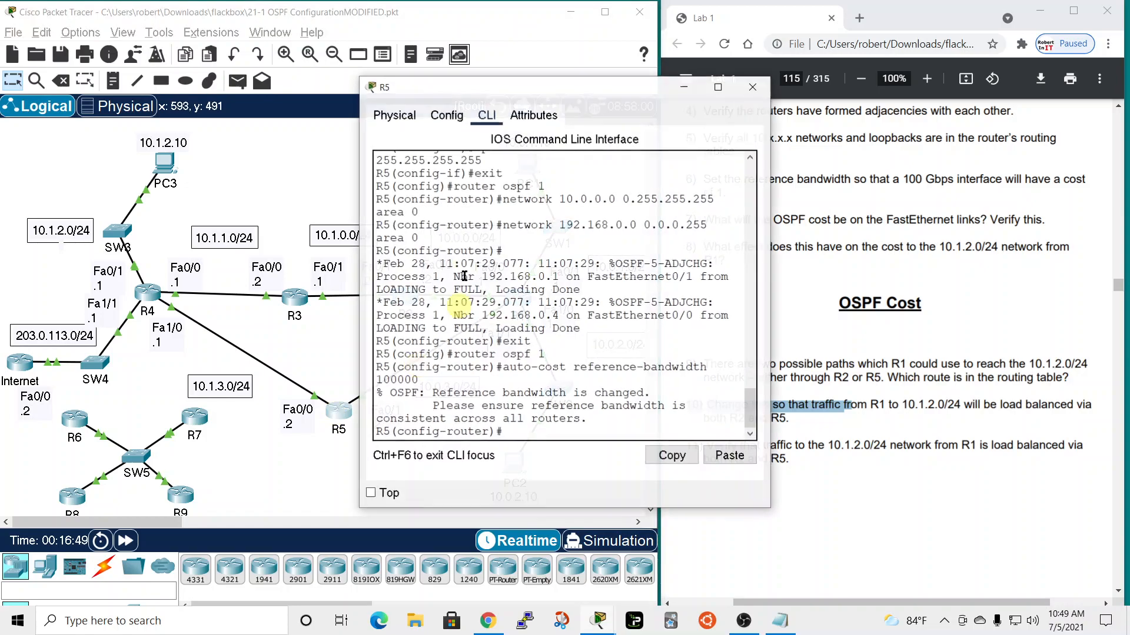
{"action": "left_click_drag", "start_coordinate": [608, 87], "coordinate": [689, 40]}
{"action": "type", "text": "e"}
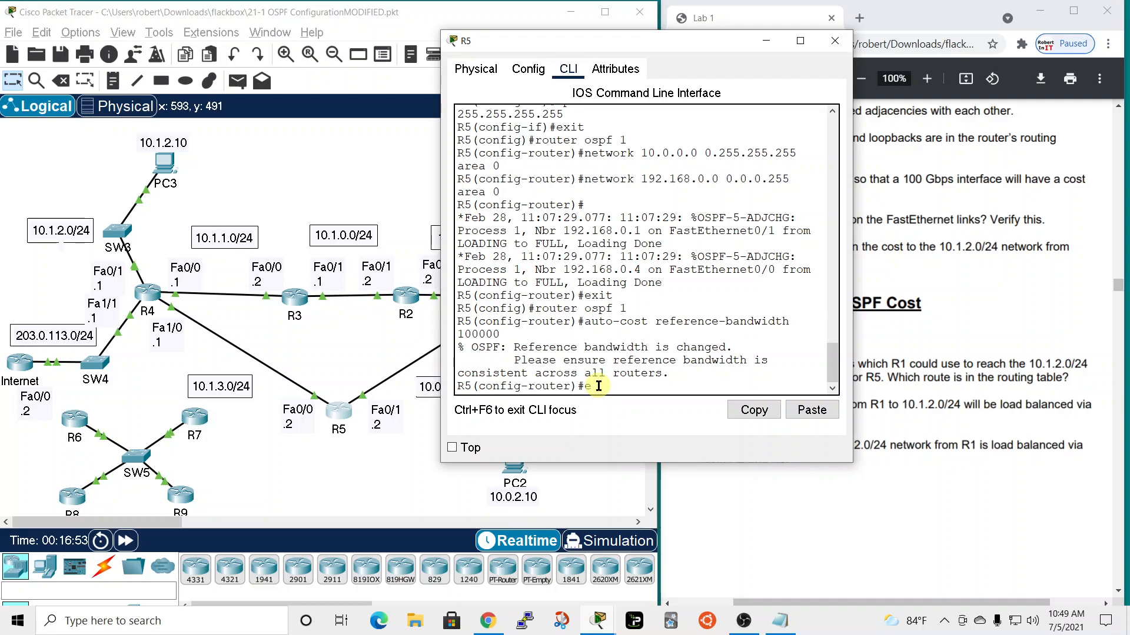
{"action": "type", "text": "nd"}
{"action": "key", "text": "Return"}
{"action": "key", "text": "Return"}
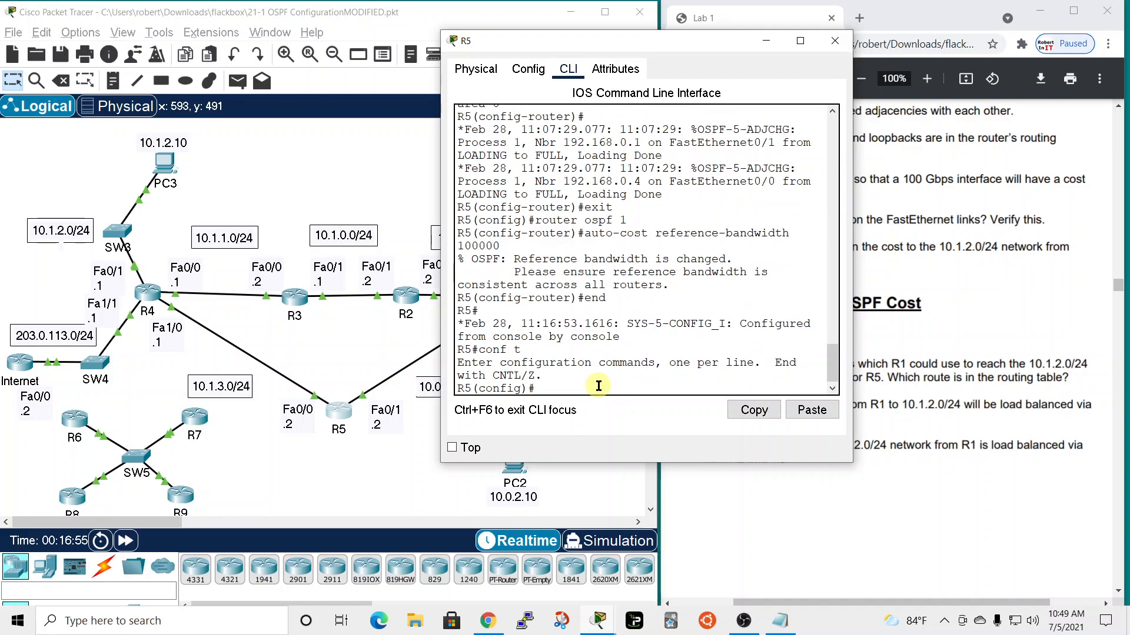
{"action": "type", "text": "int"}
{"action": "key", "text": "Tab"}
{"action": "type", "text": "fa"}
{"action": "key", "text": "Tab"}
{"action": "type", "text": "0/1"}
{"action": "key", "text": "Return"}
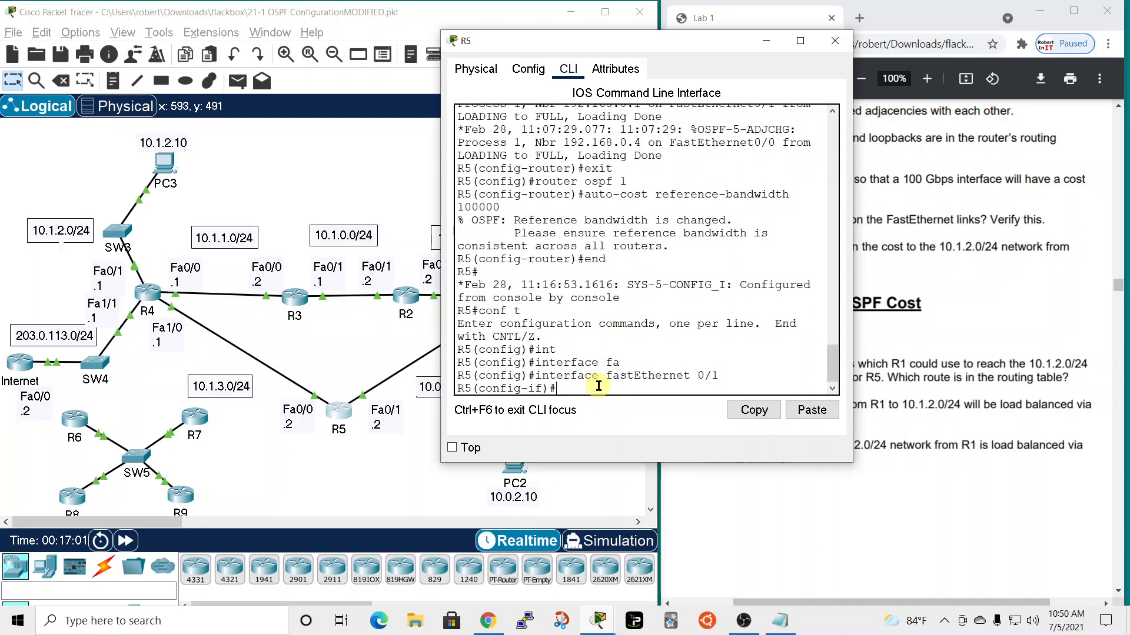
{"action": "type", "text": "ip os"}
{"action": "key", "text": "Tab"}
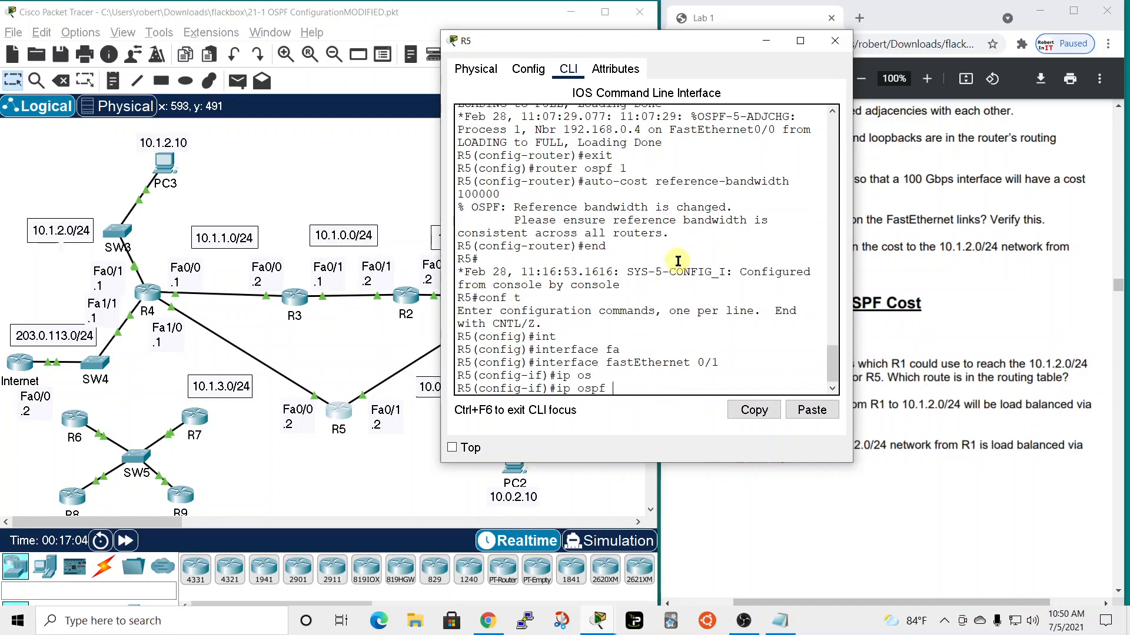
{"action": "type", "text": "co"}
{"action": "key", "text": "Tab"}
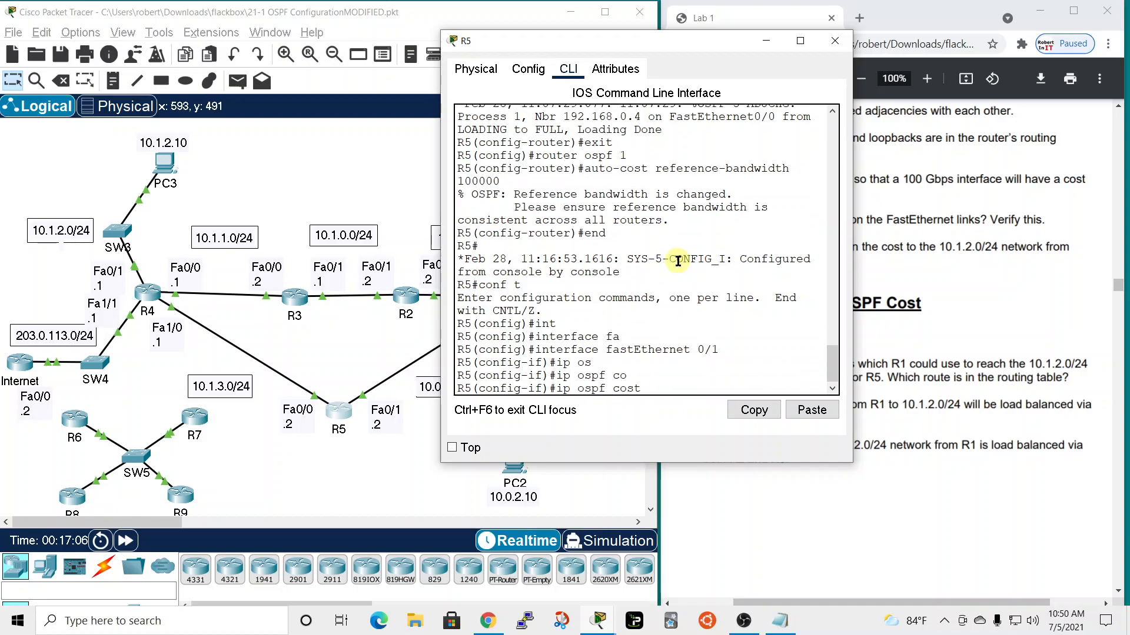
{"action": "type", "text": "1500"}
{"action": "key", "text": "Return"}
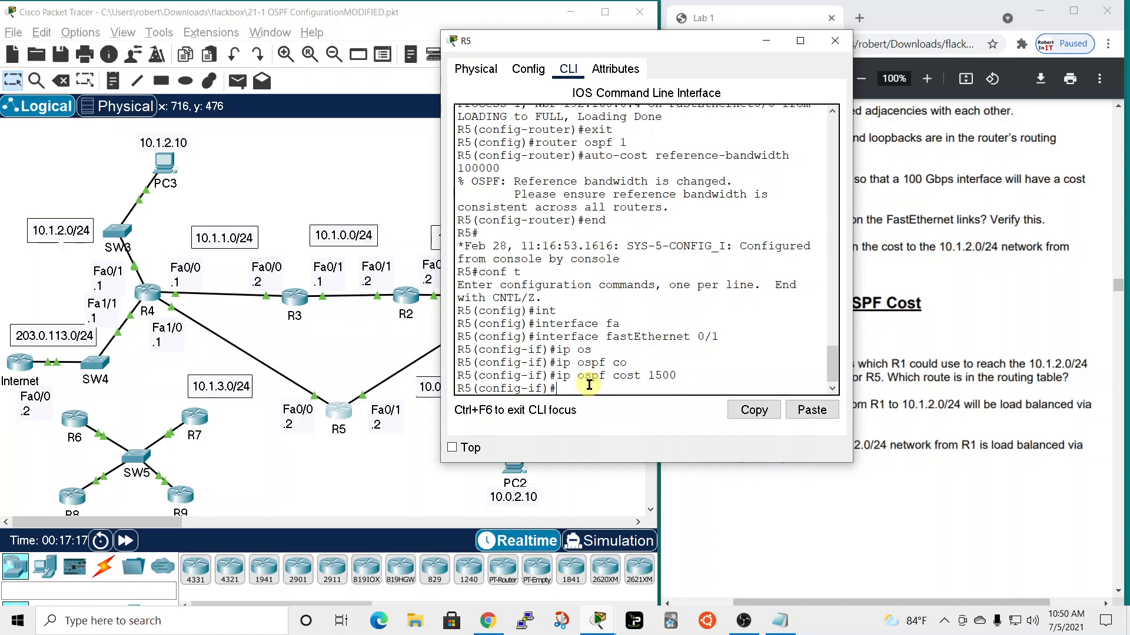
{"action": "type", "text": "it"}
{"action": "key", "text": "Return"}
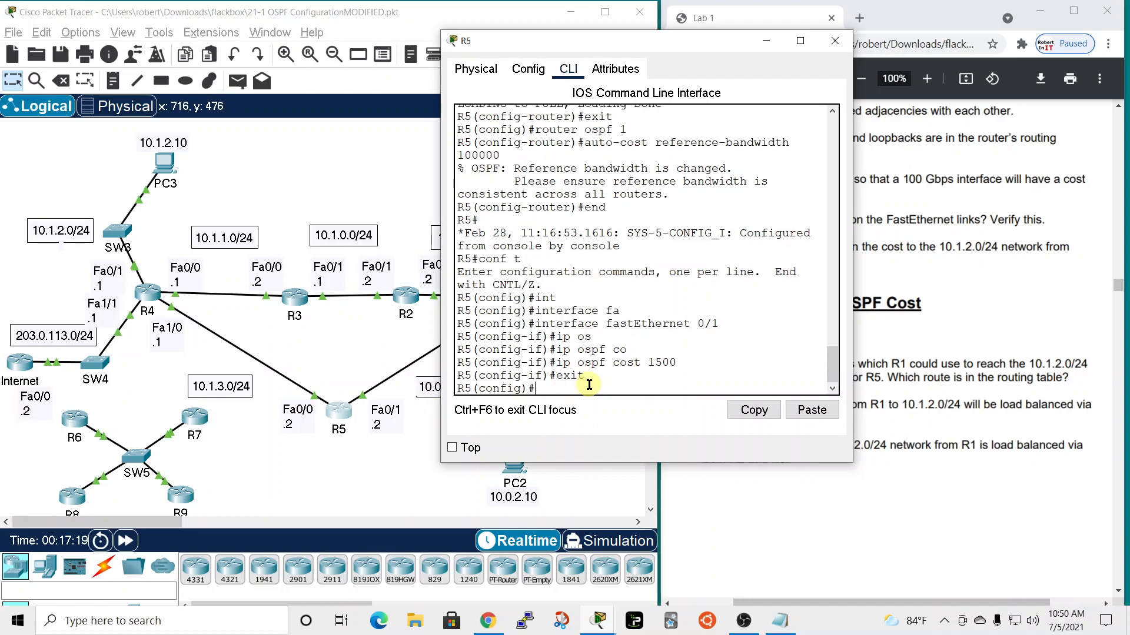
Step: Set the OSPF cost of R5's FastEthernet 0/0 interface to 1500 and close R5's window
{"action": "type", "text": "int"}
{"action": "key", "text": "Tab"}
{"action": "type", "text": "fa"}
{"action": "key", "text": "Tab"}
{"action": "type", "text": "0/0"}
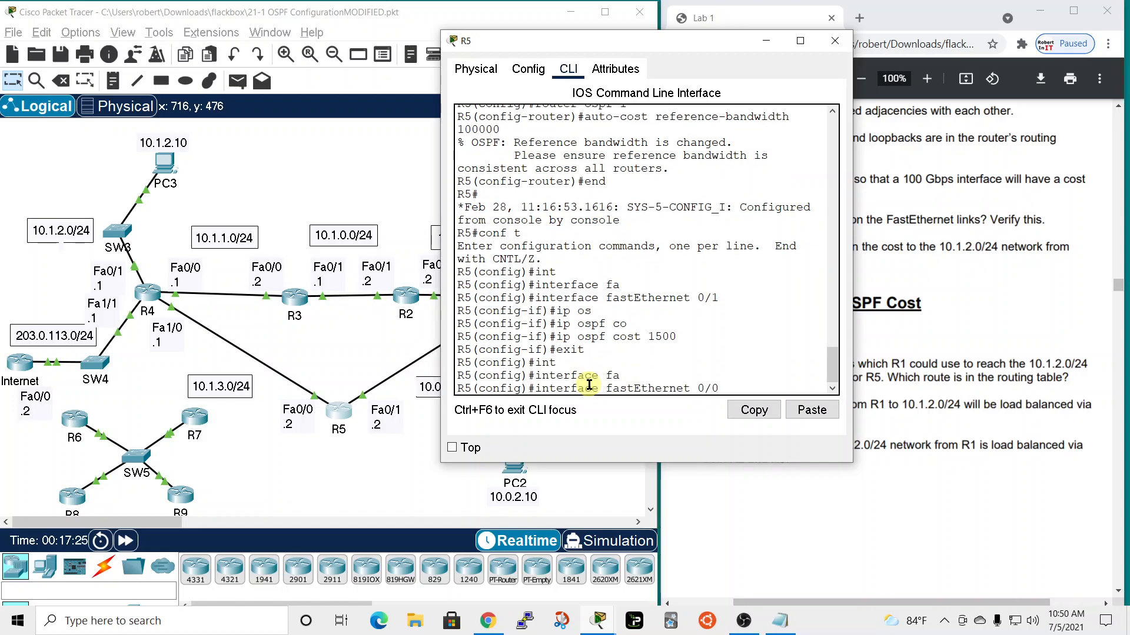
{"action": "key", "text": "Return"}
{"action": "type", "text": "ip ospf cos"}
{"action": "key", "text": "Tab"}
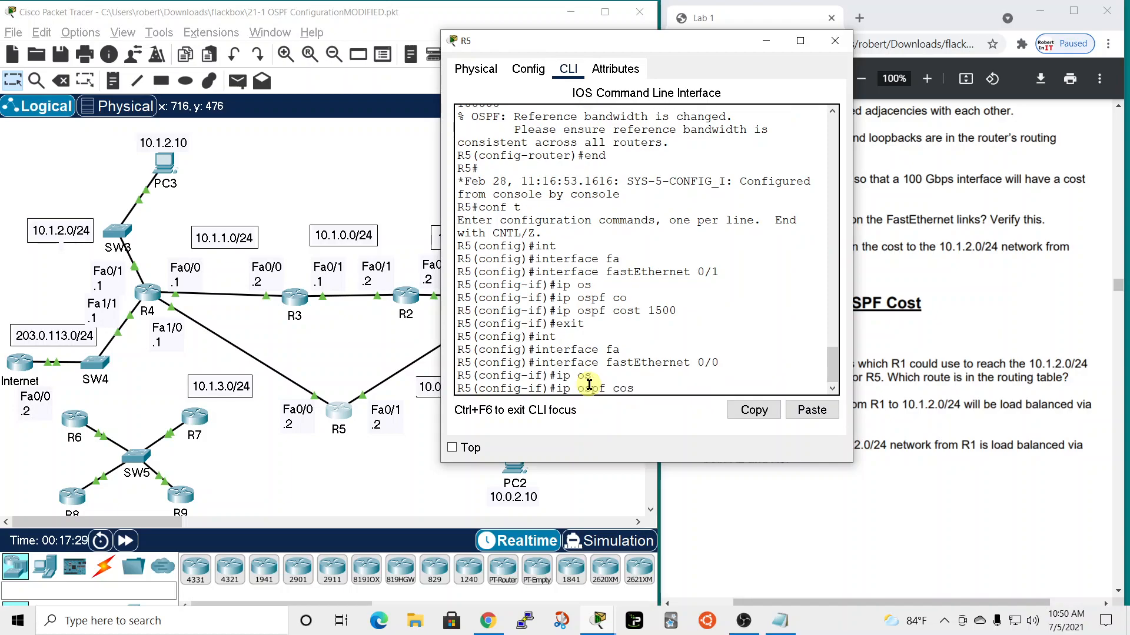
{"action": "type", "text": "cos"}
{"action": "key", "text": "Tab"}
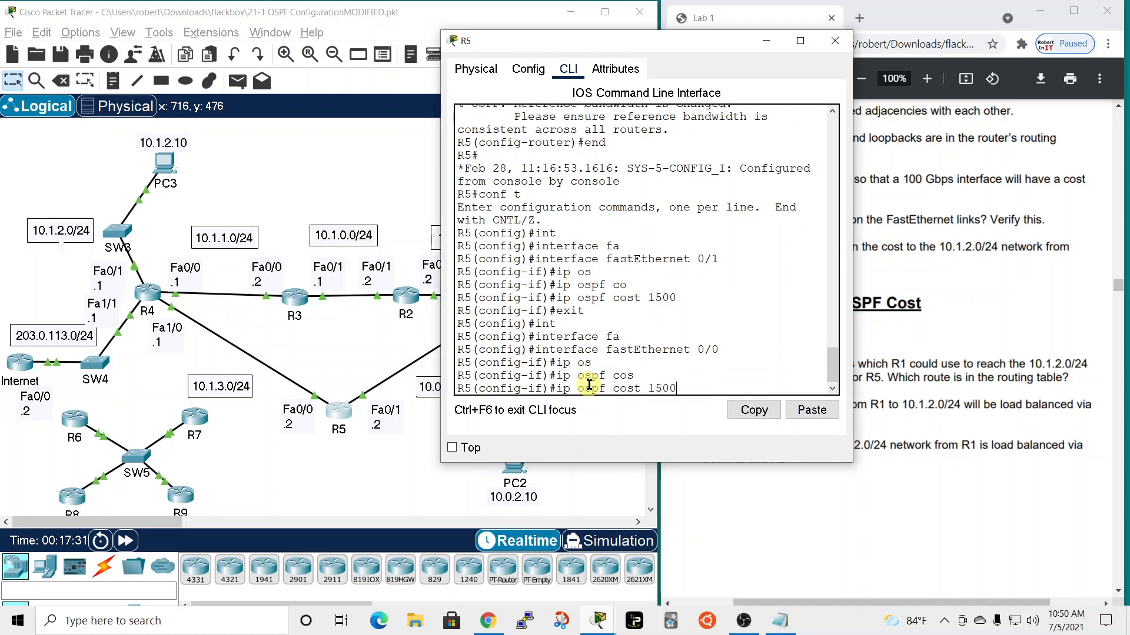
{"action": "type", "text": "1500"}
{"action": "key", "text": "Return"}
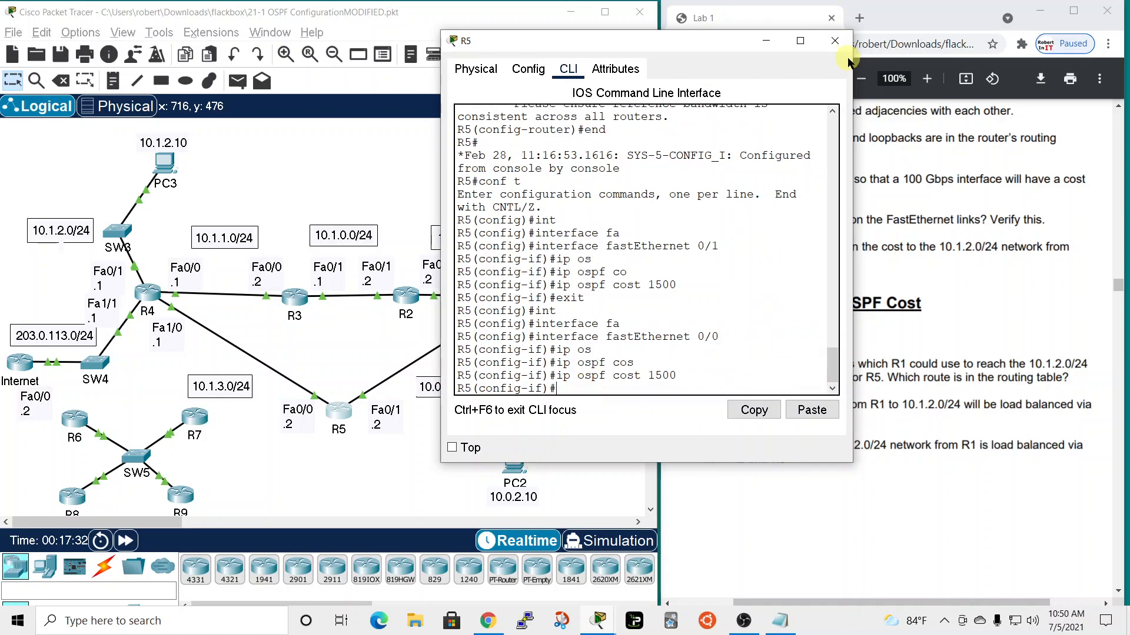
{"action": "left_click", "coordinate": [834, 41]}
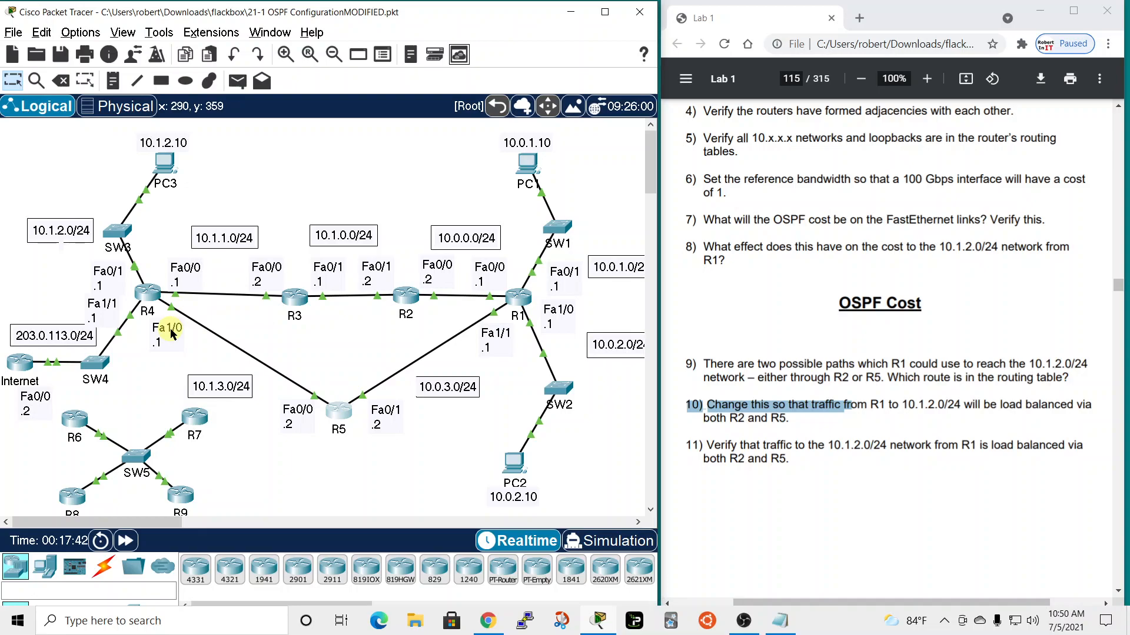
Step: Open R4's CLI, enter configuration mode, set the OSPF cost of FastEthernet 1/0 to 1500, and close the window
{"action": "left_click", "coordinate": [148, 293]}
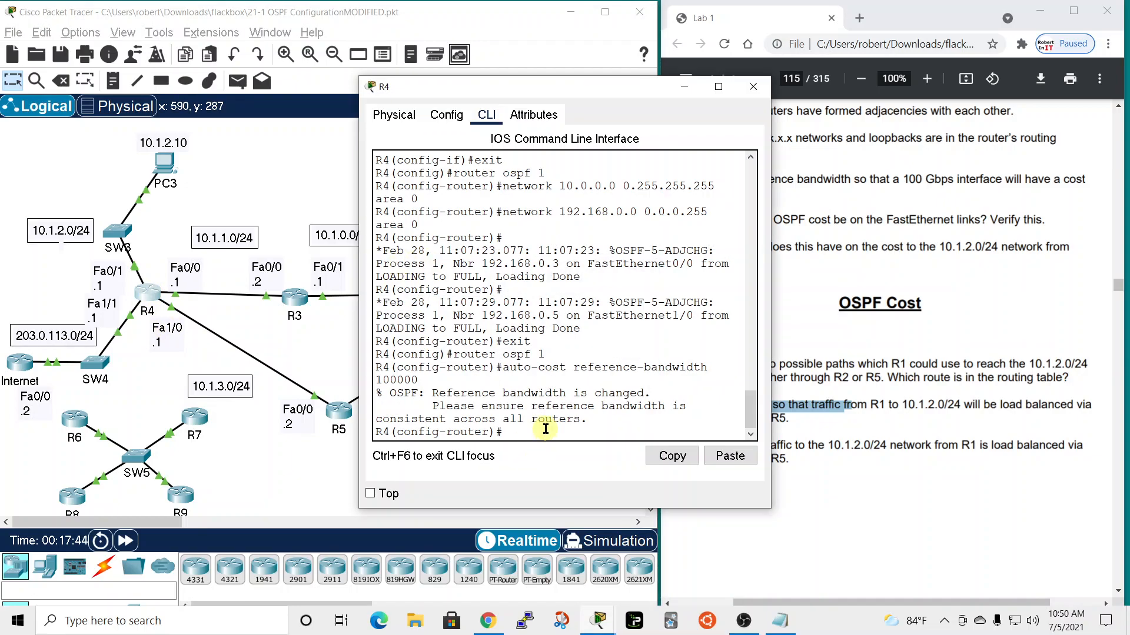
{"action": "type", "text": "end"}
{"action": "key", "text": "Return"}
{"action": "type", "text": "co"}
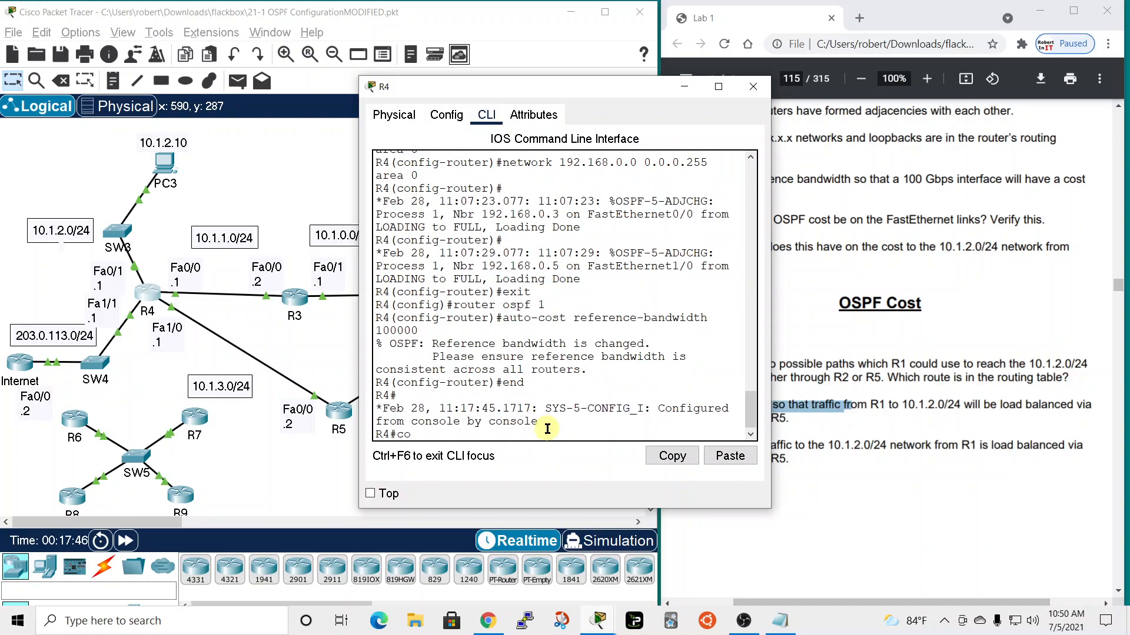
{"action": "type", "text": "nf t"}
{"action": "key", "text": "Return"}
{"action": "type", "text": "int"}
{"action": "key", "text": "Tab"}
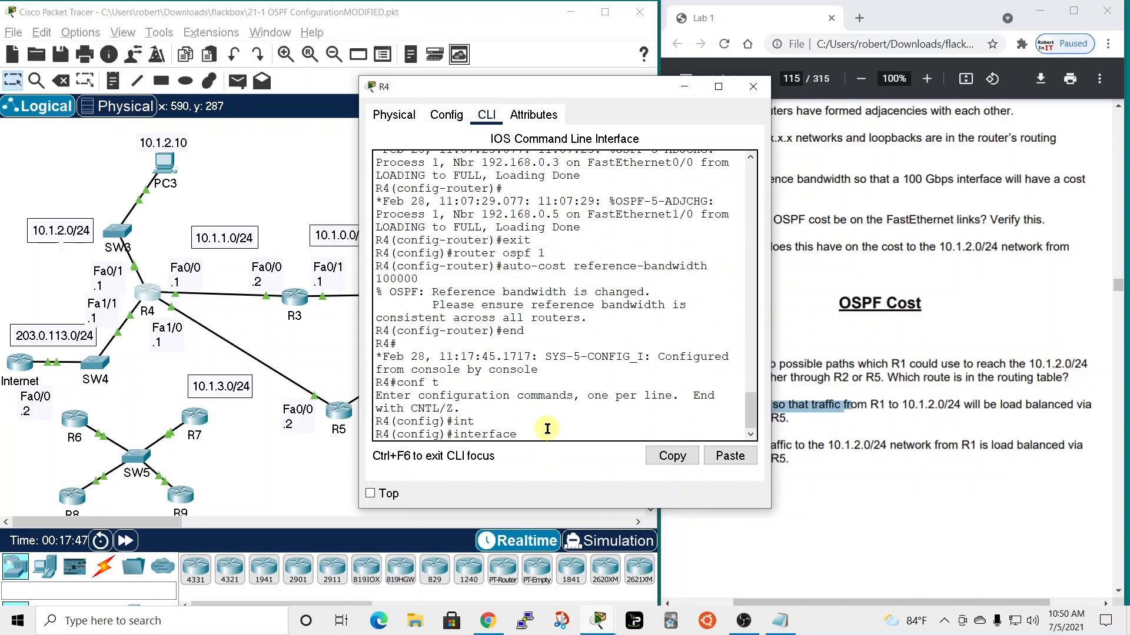
{"action": "type", "text": "f"}
{"action": "key", "text": "Tab"}
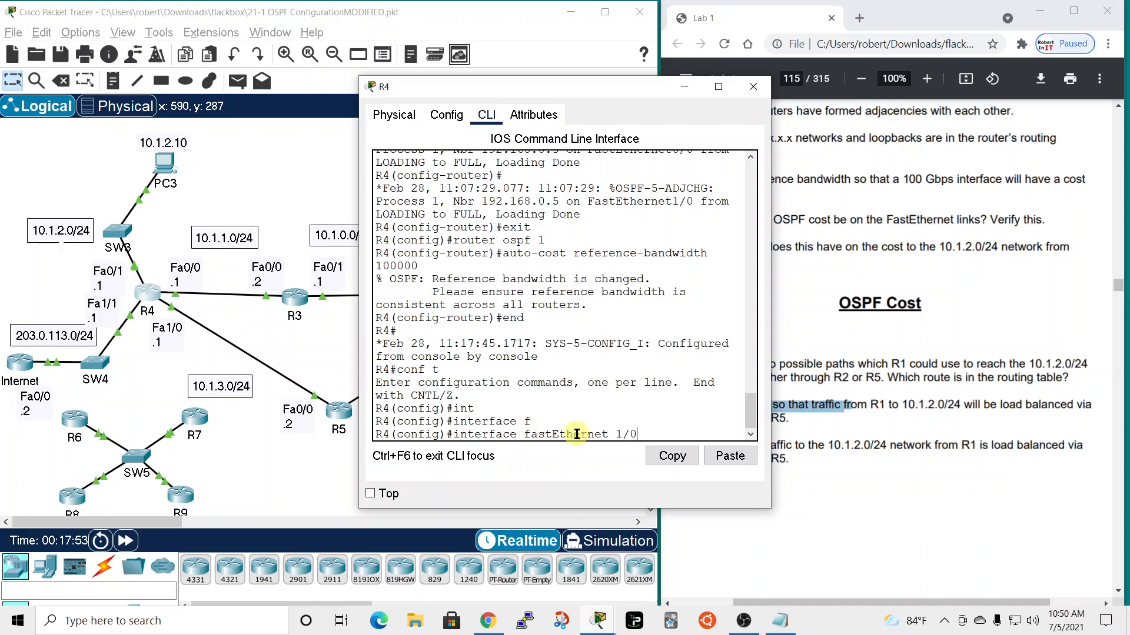
{"action": "key", "text": "Return"}
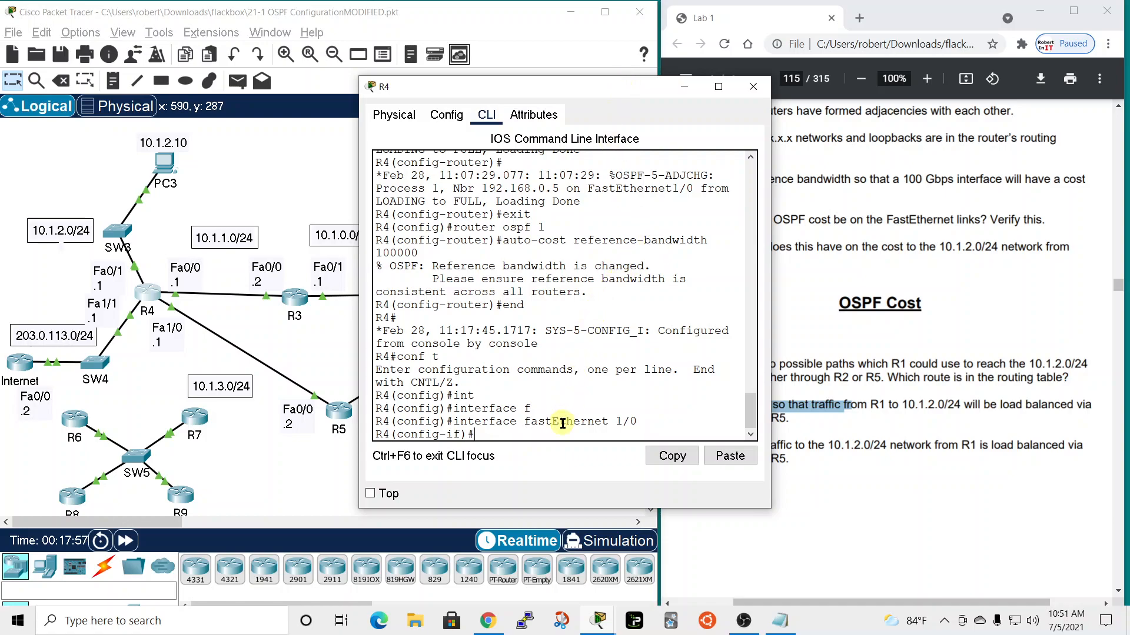
{"action": "type", "text": "ip os"}
{"action": "key", "text": "Tab"}
{"action": "type", "text": "co"}
{"action": "key", "text": "Tab"}
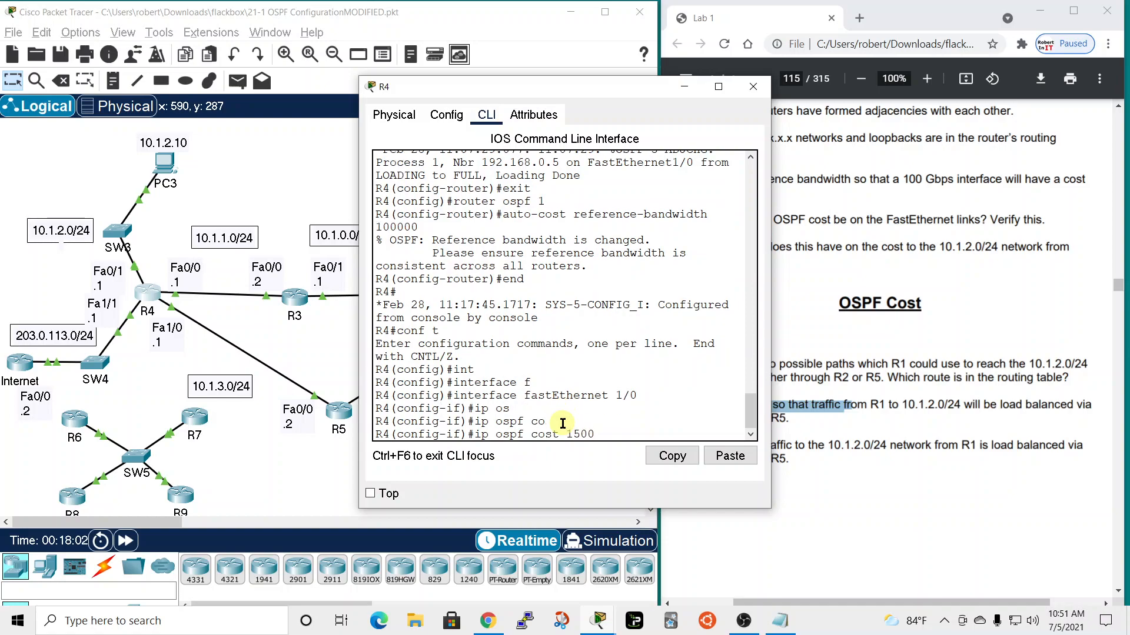
{"action": "type", "text": "1500"}
{"action": "key", "text": "Return"}
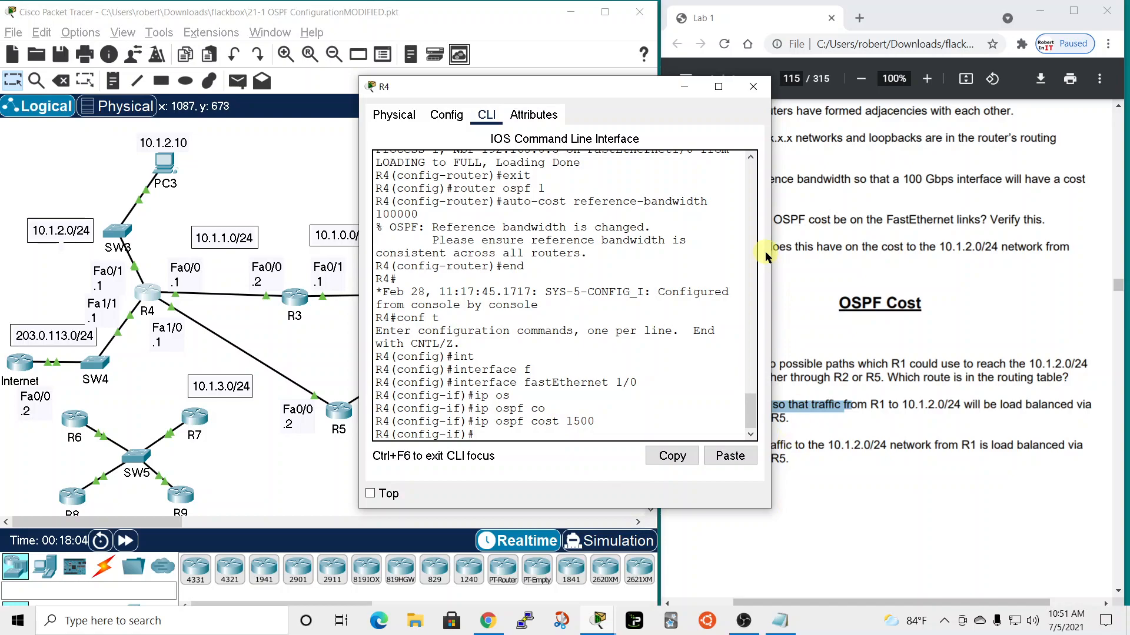
{"action": "left_click", "coordinate": [753, 86]}
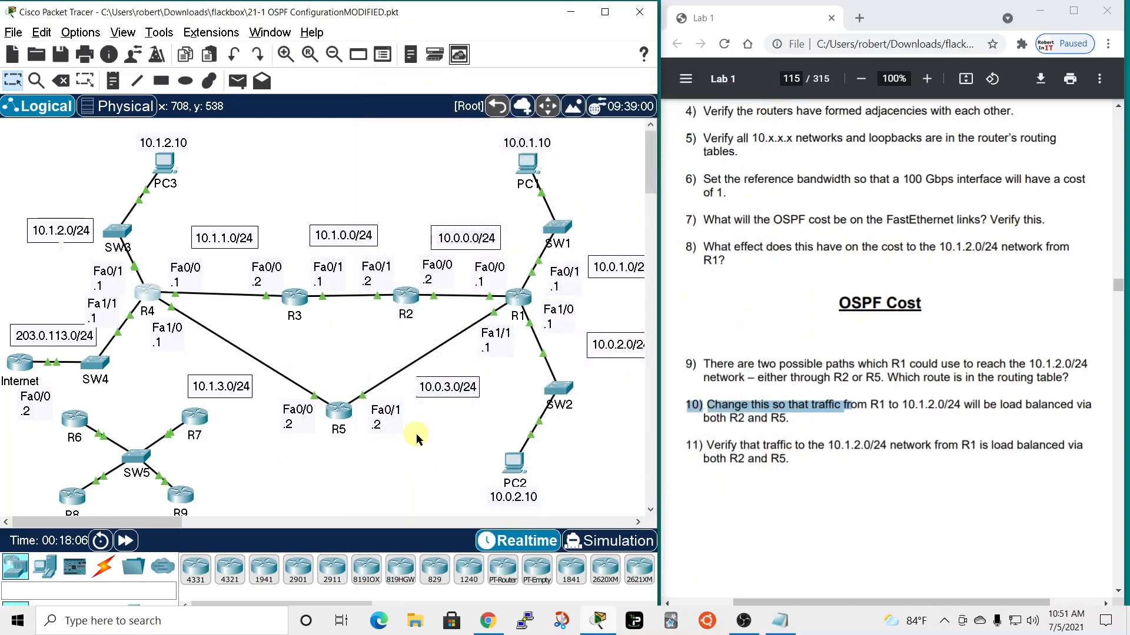
Step: Open R1's CLI, leave configuration mode, and display the routing table to examine the routes to 10.1.2.0/24
{"action": "left_click", "coordinate": [518, 299]}
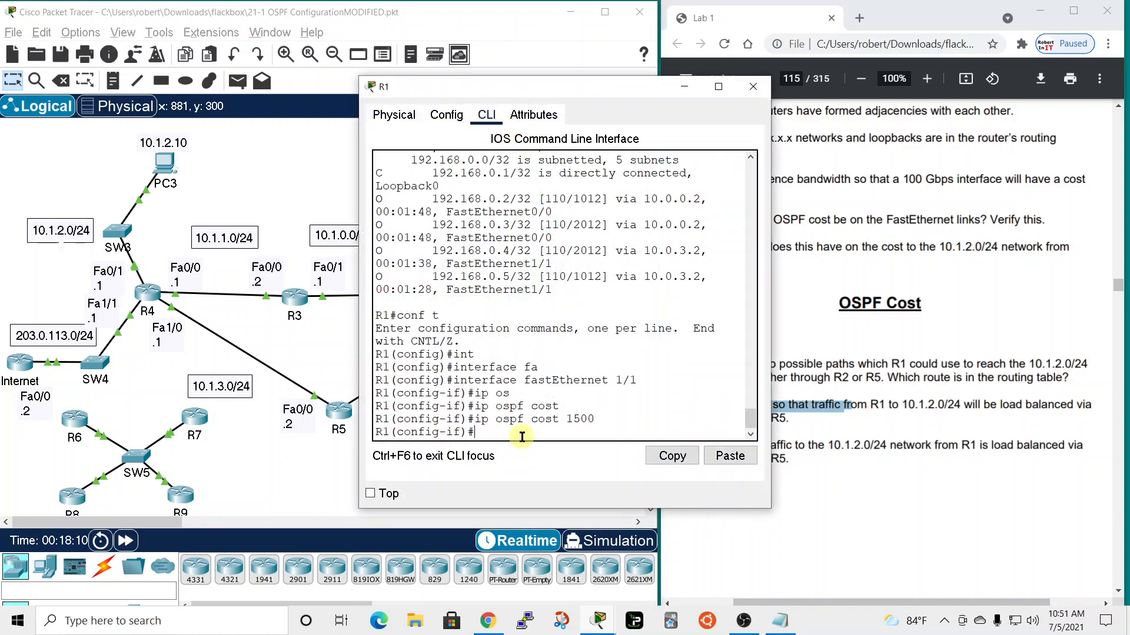
{"action": "type", "text": "end"}
{"action": "key", "text": "Return"}
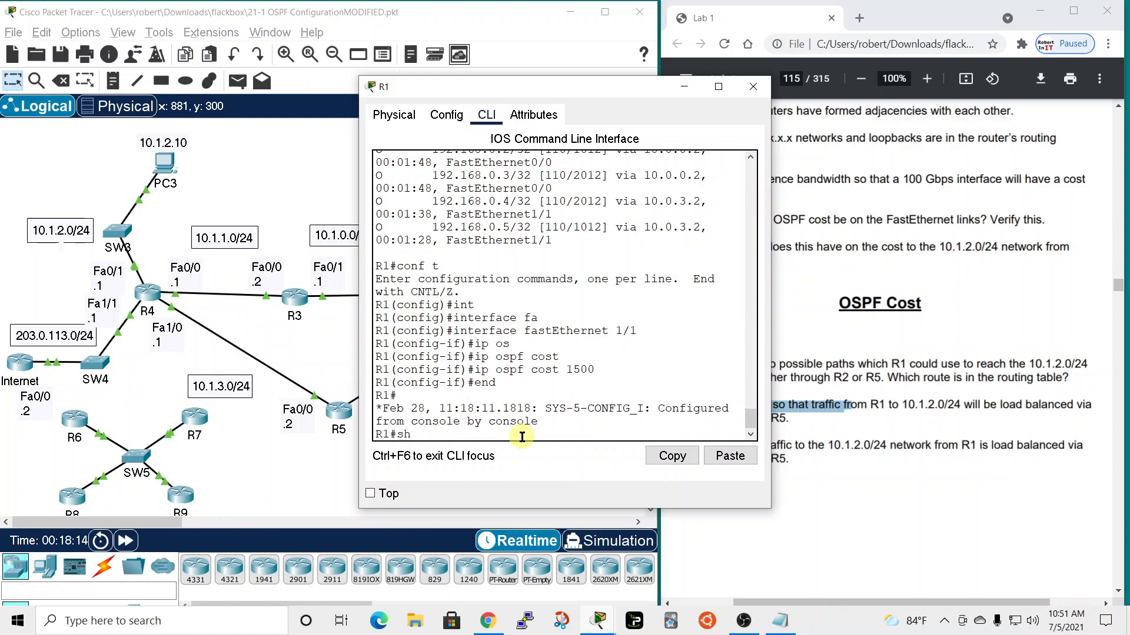
{"action": "type", "text": "sh ip route"}
{"action": "key", "text": "Return"}
{"action": "key", "text": "space"}
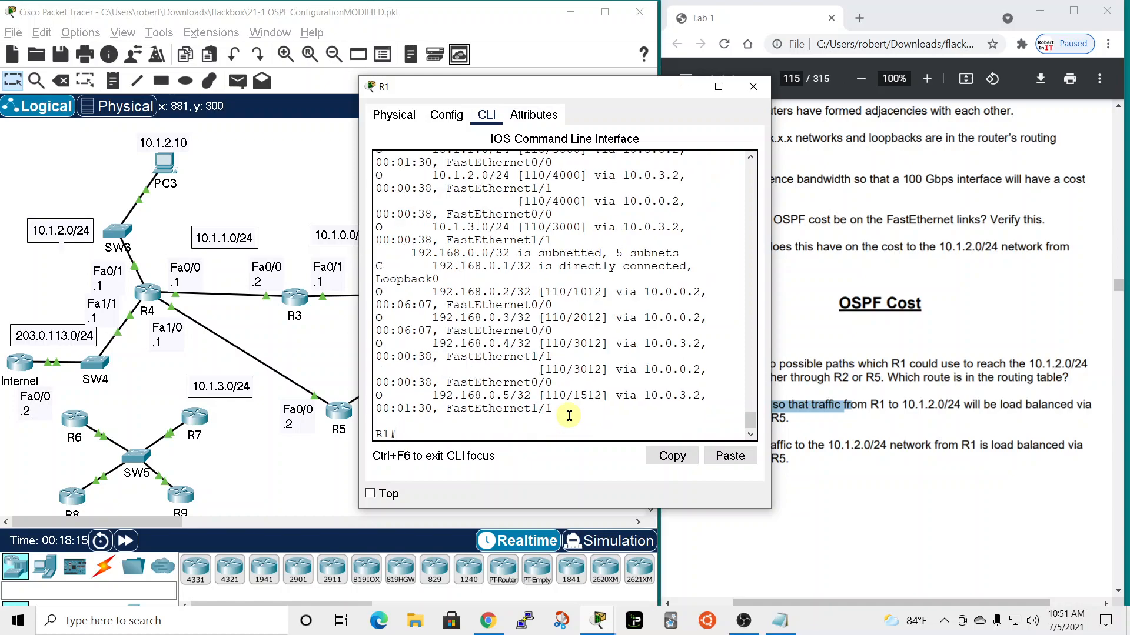
{"action": "left_click_drag", "start_coordinate": [774, 315], "coordinate": [1122, 316]}
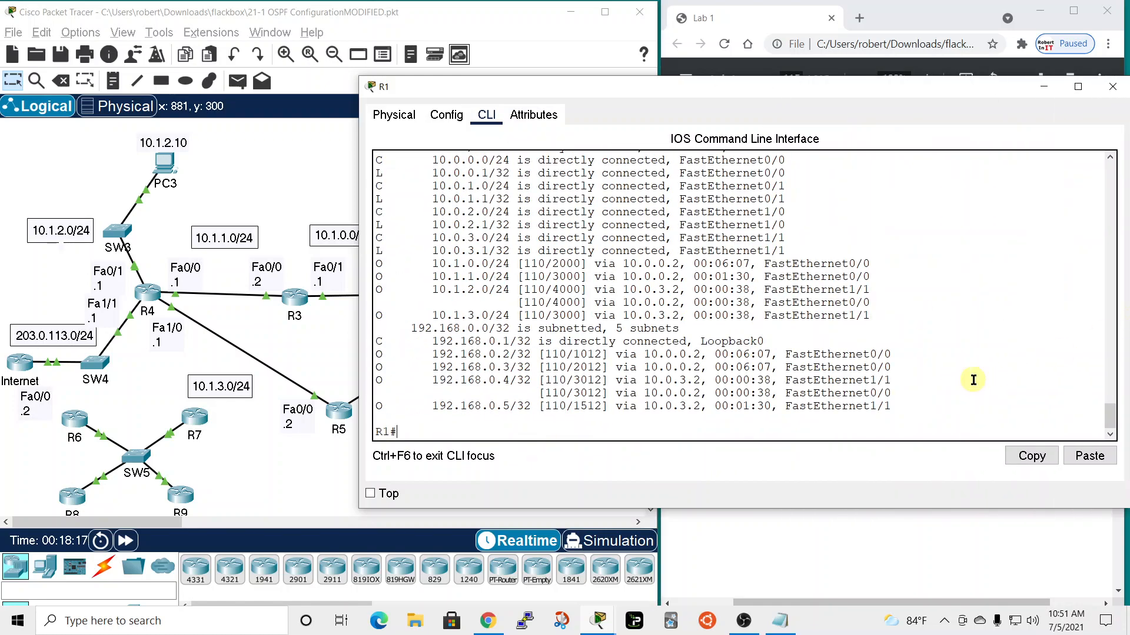
{"action": "left_click_drag", "start_coordinate": [433, 290], "coordinate": [509, 289]}
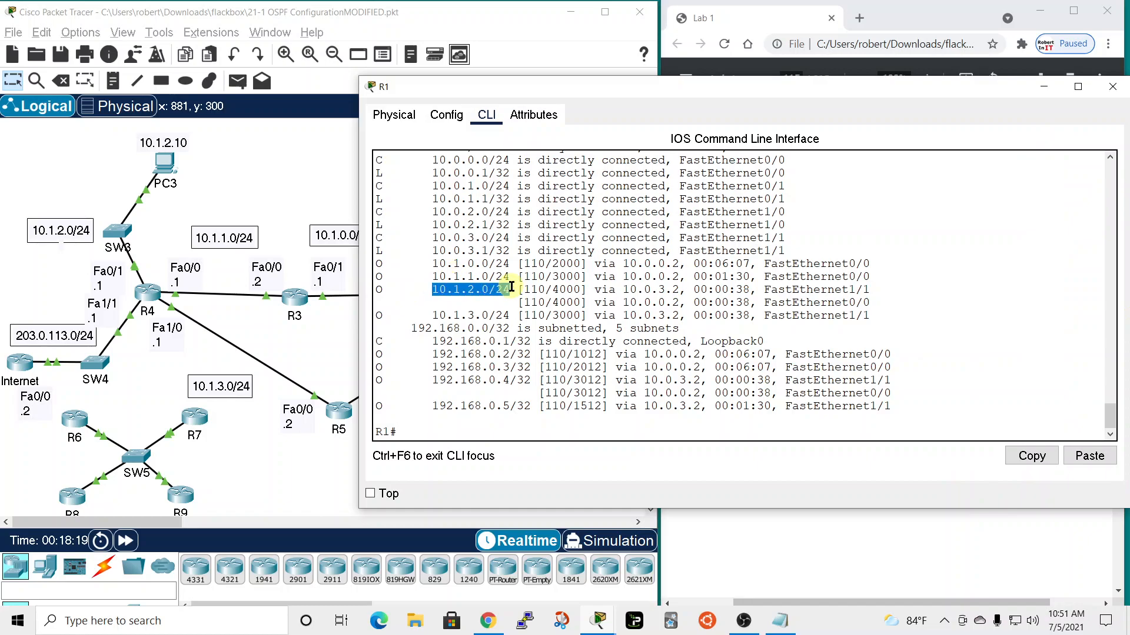
{"action": "left_click_drag", "start_coordinate": [622, 290], "coordinate": [686, 289]}
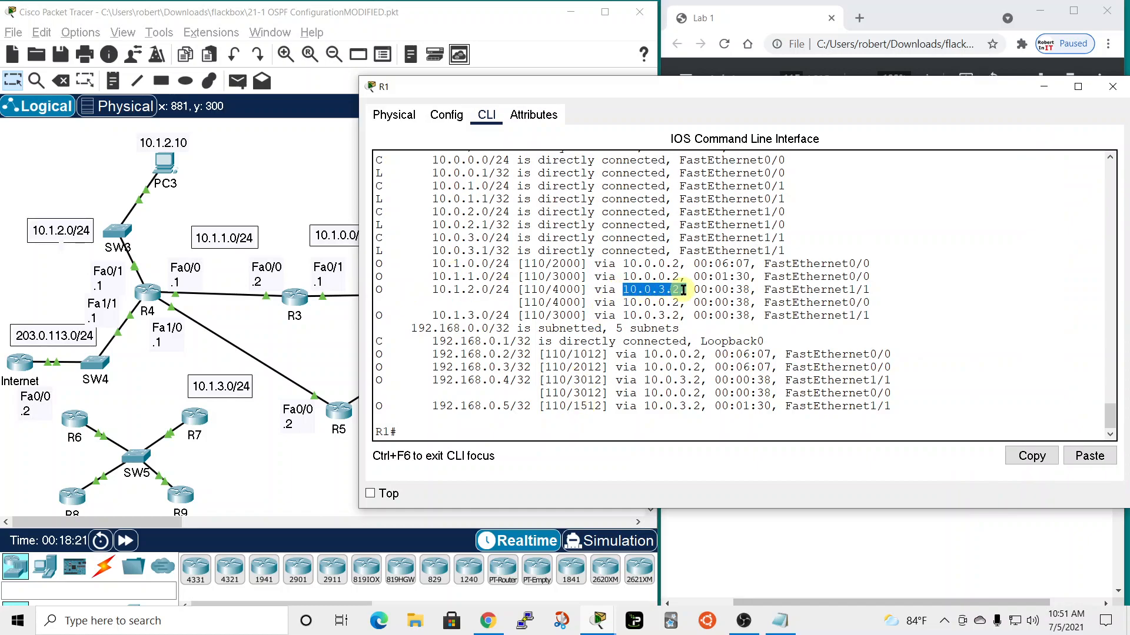
{"action": "left_click_drag", "start_coordinate": [693, 88], "coordinate": [841, 77]}
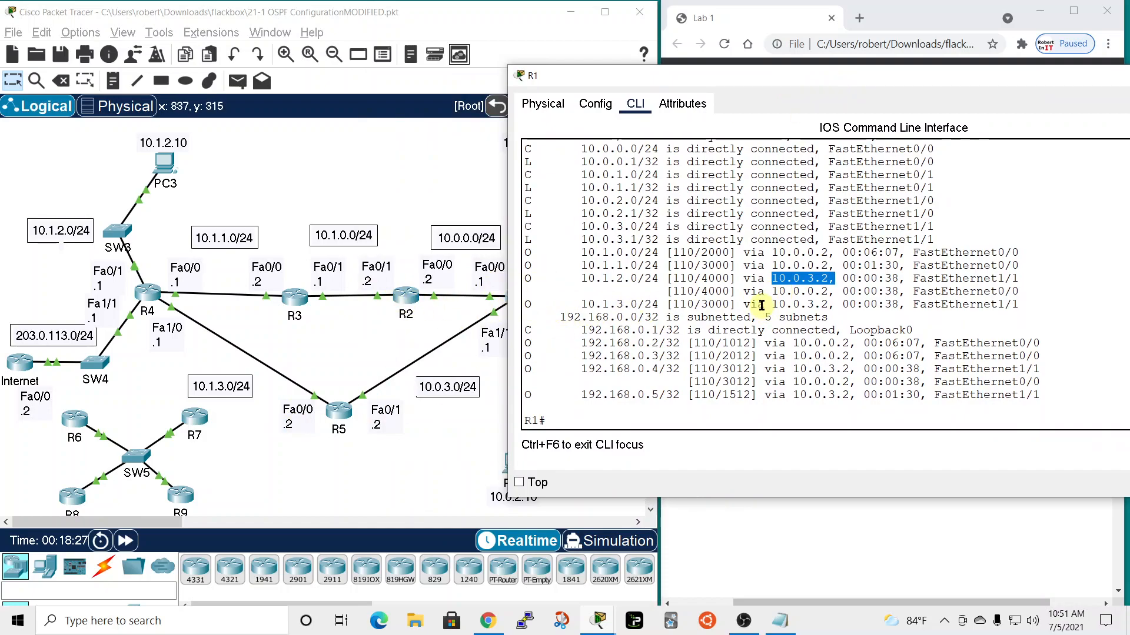
{"action": "left_click", "coordinate": [703, 277]}
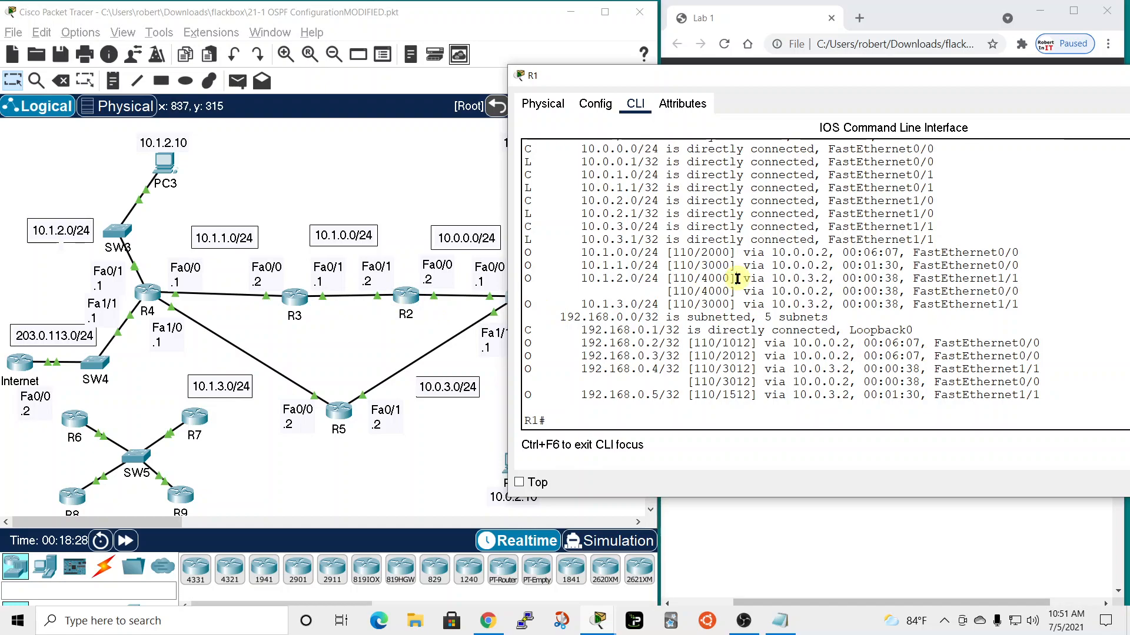
{"action": "left_click_drag", "start_coordinate": [932, 83], "coordinate": [552, 84]}
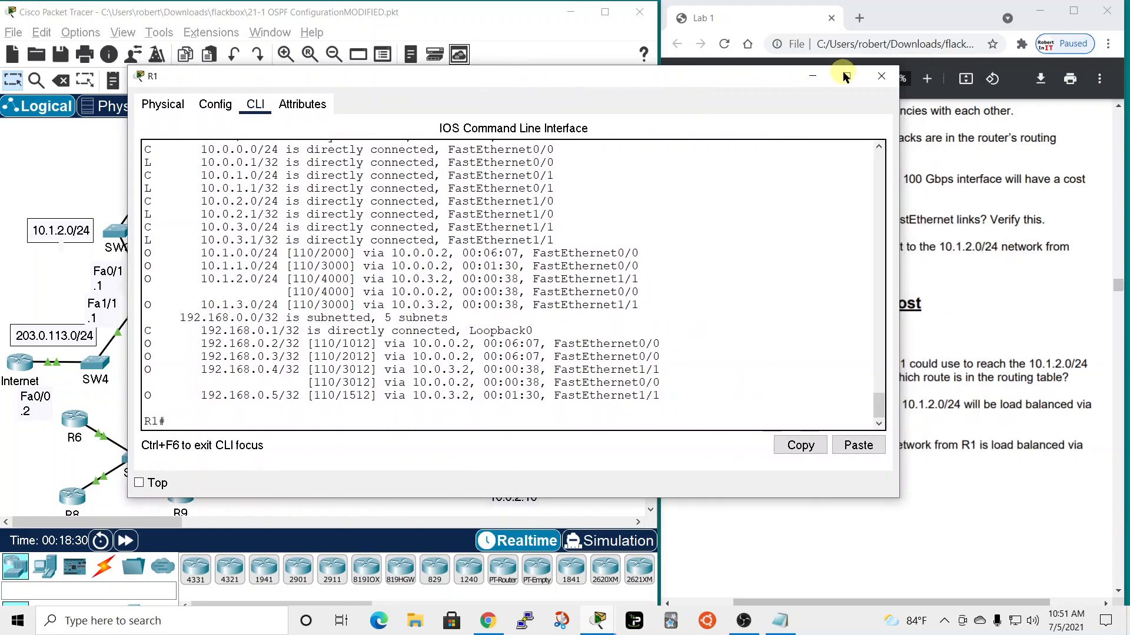
{"action": "left_click", "coordinate": [882, 76]}
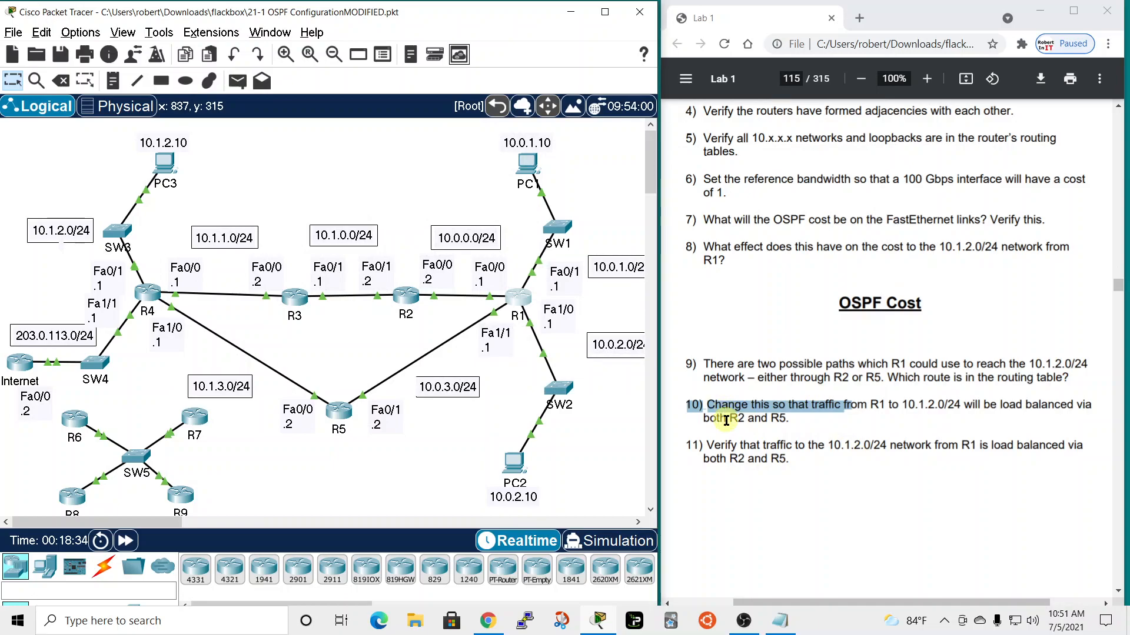
Step: Highlight task 11 in the lab PDF, then scroll to task 12 on default route injection and highlight it
{"action": "left_click", "coordinate": [695, 445]}
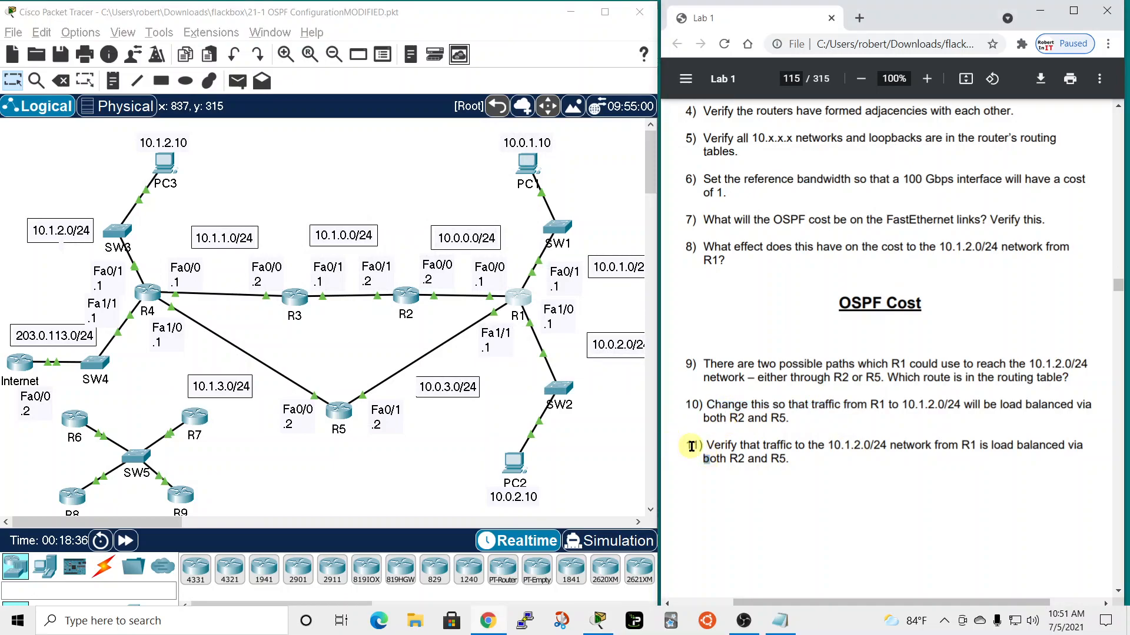
{"action": "left_click_drag", "start_coordinate": [689, 447], "coordinate": [762, 449]}
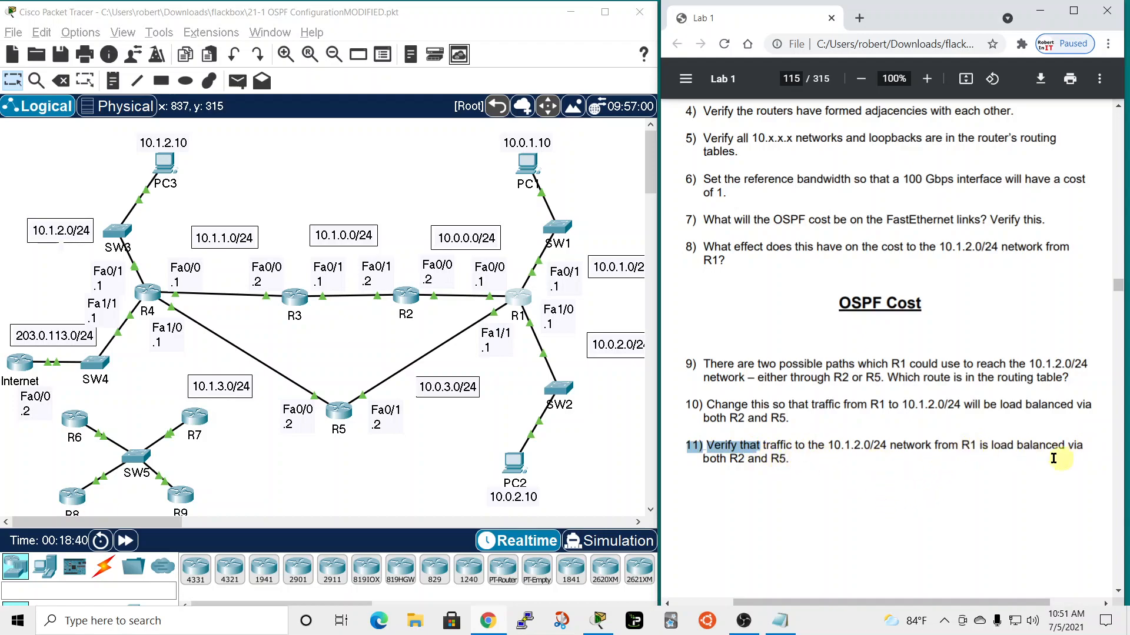
{"action": "scroll", "coordinate": [830, 385], "scroll_direction": "down", "scroll_amount": 8}
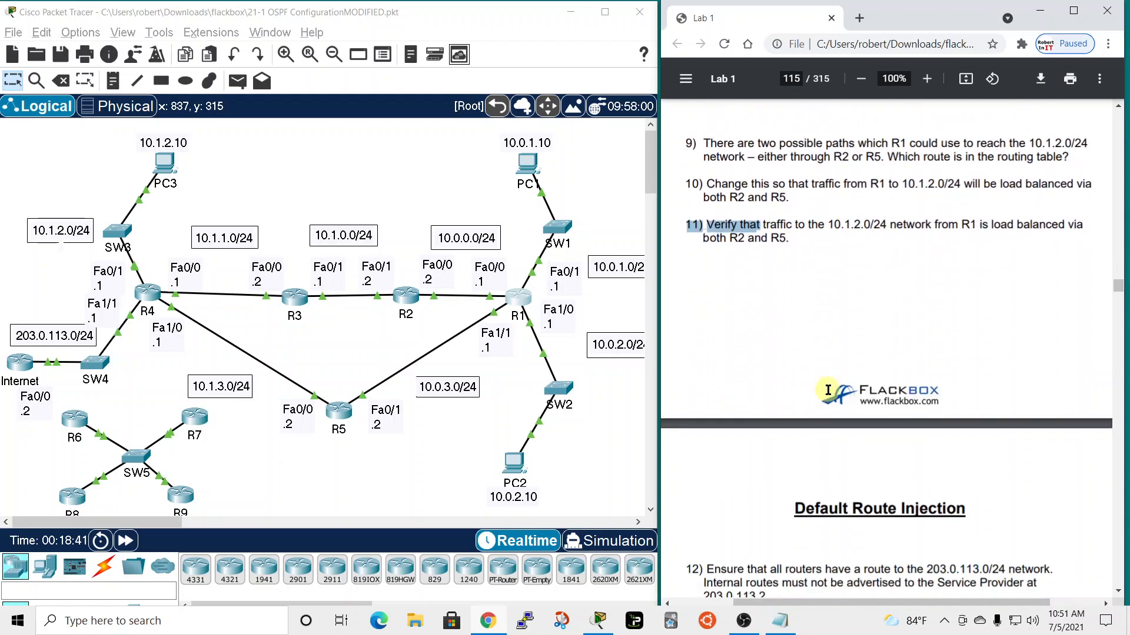
{"action": "scroll", "coordinate": [809, 459], "scroll_direction": "down", "scroll_amount": 3}
{"action": "scroll", "coordinate": [807, 353], "scroll_direction": "down", "scroll_amount": 2}
{"action": "scroll", "coordinate": [808, 212], "scroll_direction": "up", "scroll_amount": 2}
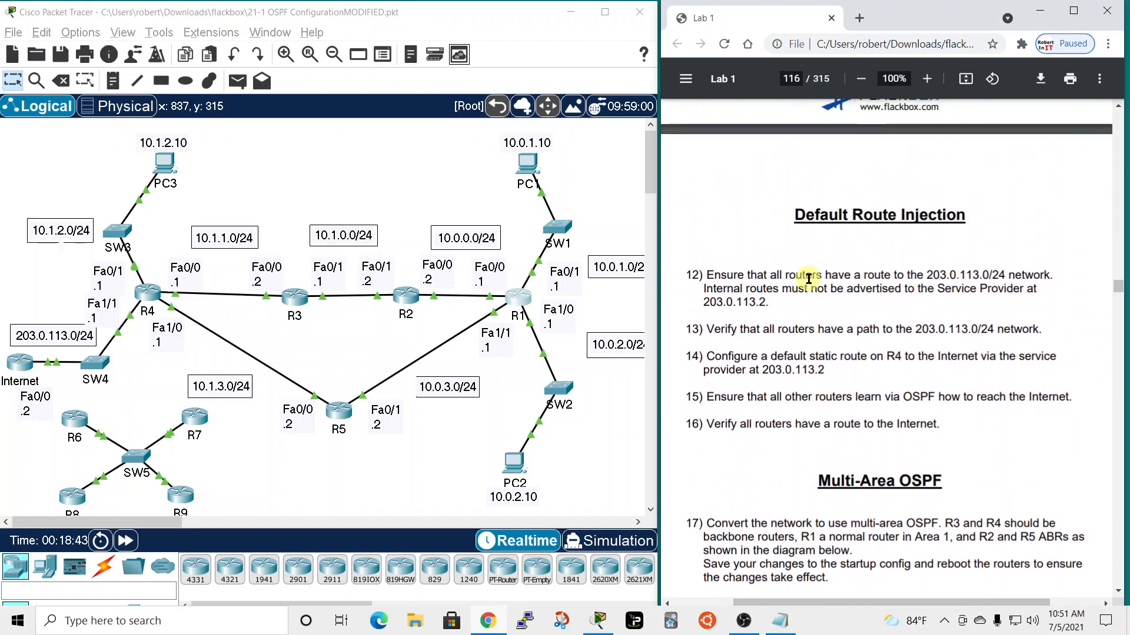
{"action": "left_click_drag", "start_coordinate": [686, 272], "coordinate": [720, 276]}
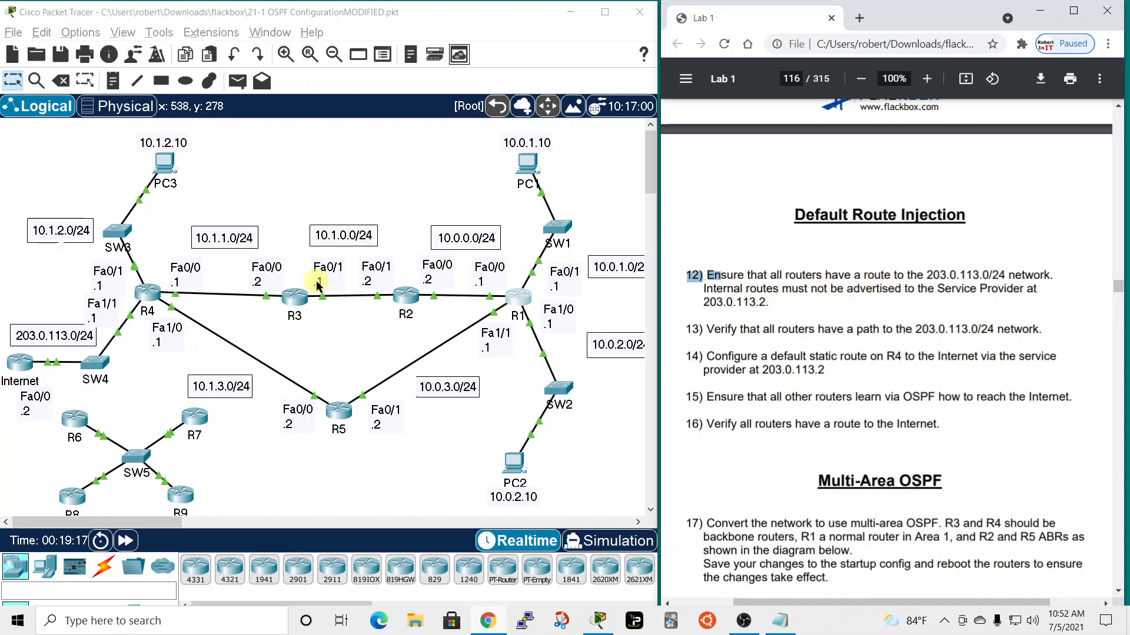
Step: On R4, leave and re-enter configuration mode, open OSPF process 1, and make FastEthernet 1/1 a passive interface
{"action": "left_click", "coordinate": [142, 300]}
{"action": "left_click_drag", "start_coordinate": [595, 90], "coordinate": [595, 42]}
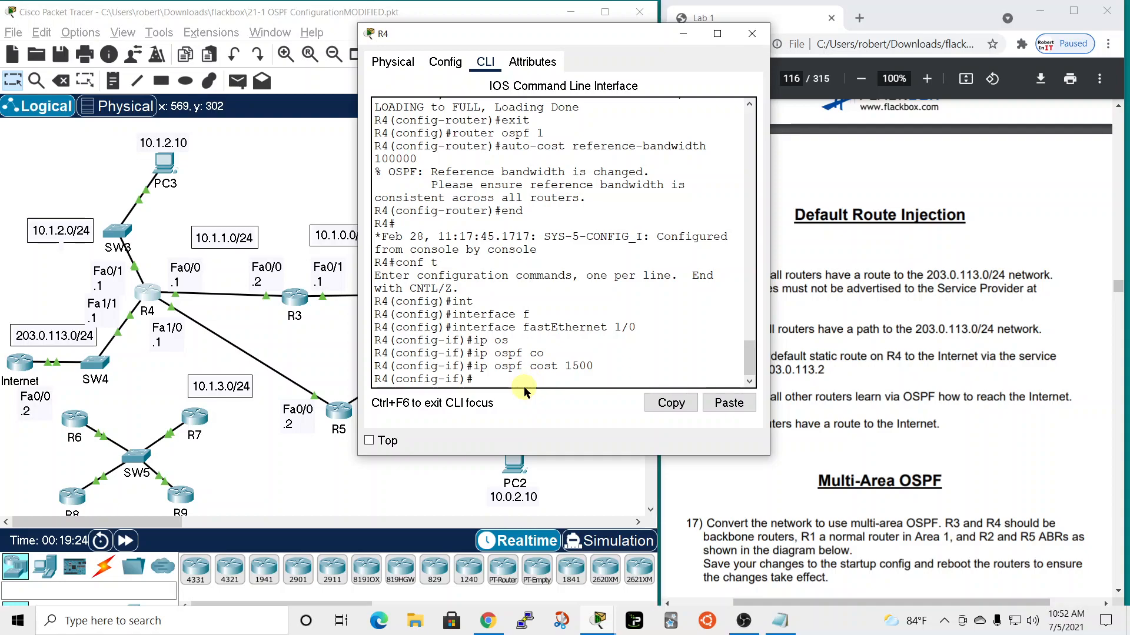
{"action": "key", "text": "Return"}
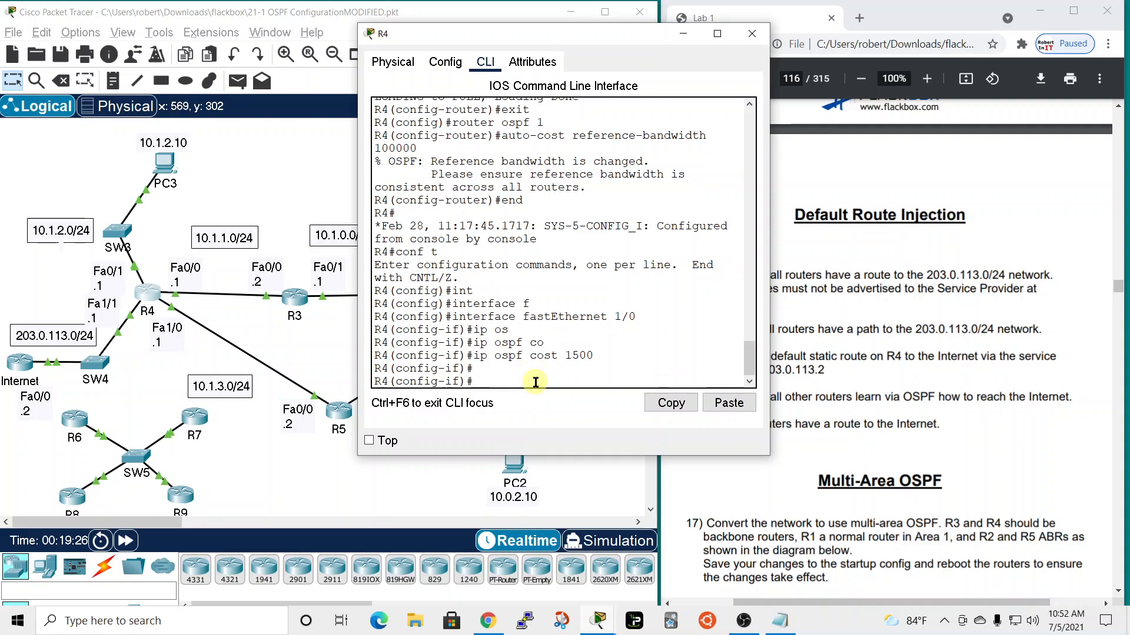
{"action": "type", "text": "end"}
{"action": "key", "text": "Return"}
{"action": "type", "text": "conf t"}
{"action": "key", "text": "Return"}
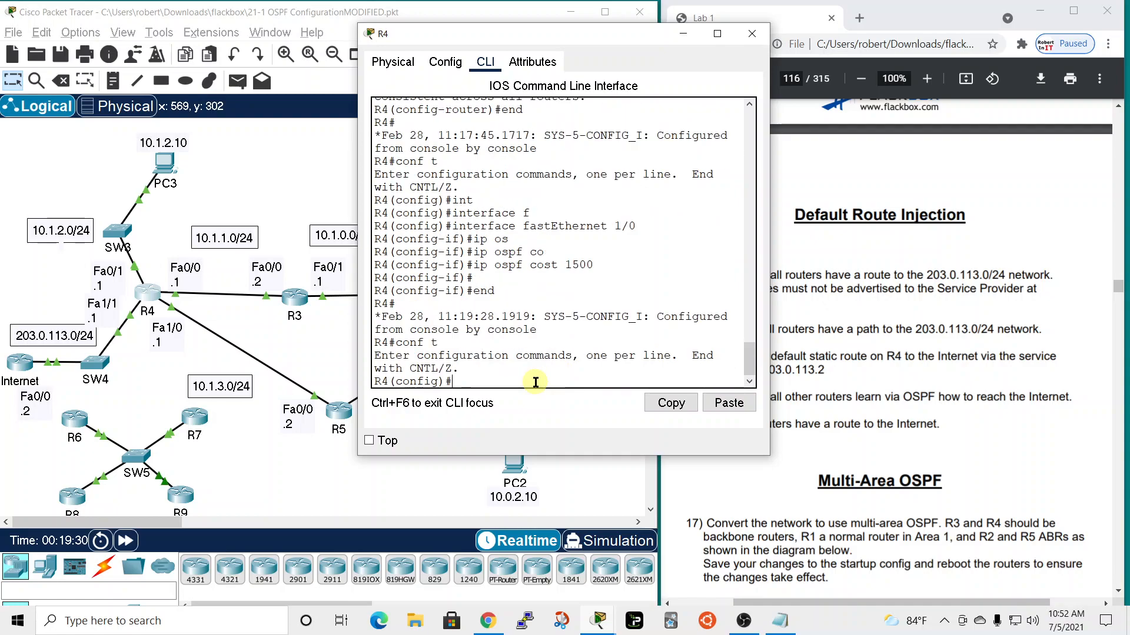
{"action": "type", "text": "router"}
{"action": "key", "text": "Tab"}
{"action": "type", "text": "os"}
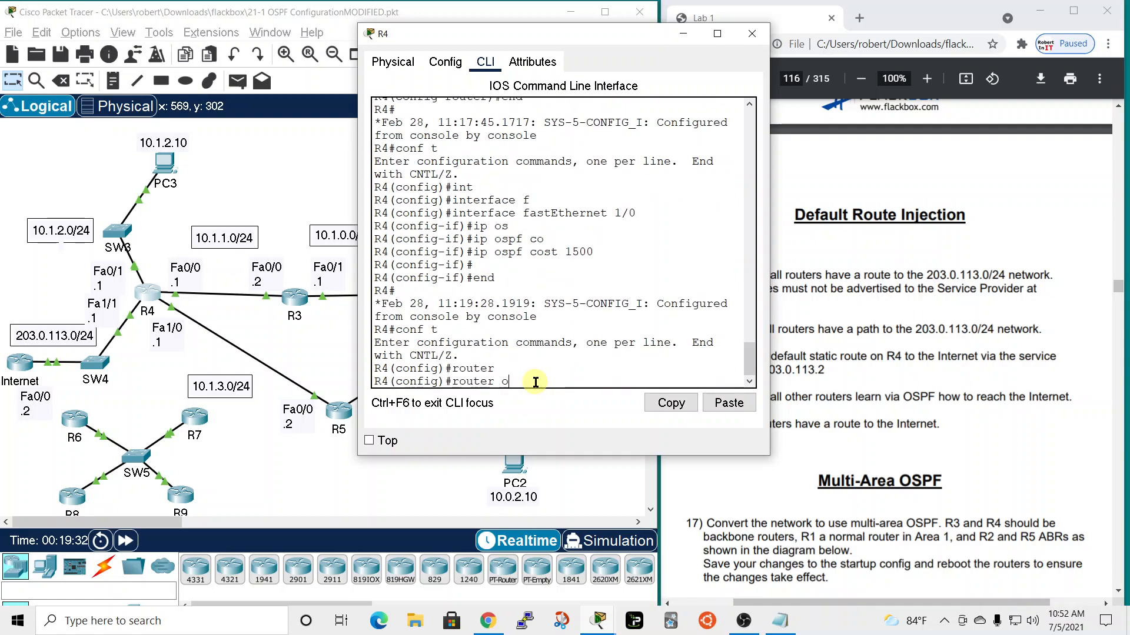
{"action": "key", "text": "Tab"}
{"action": "type", "text": "1"}
{"action": "key", "text": "Return"}
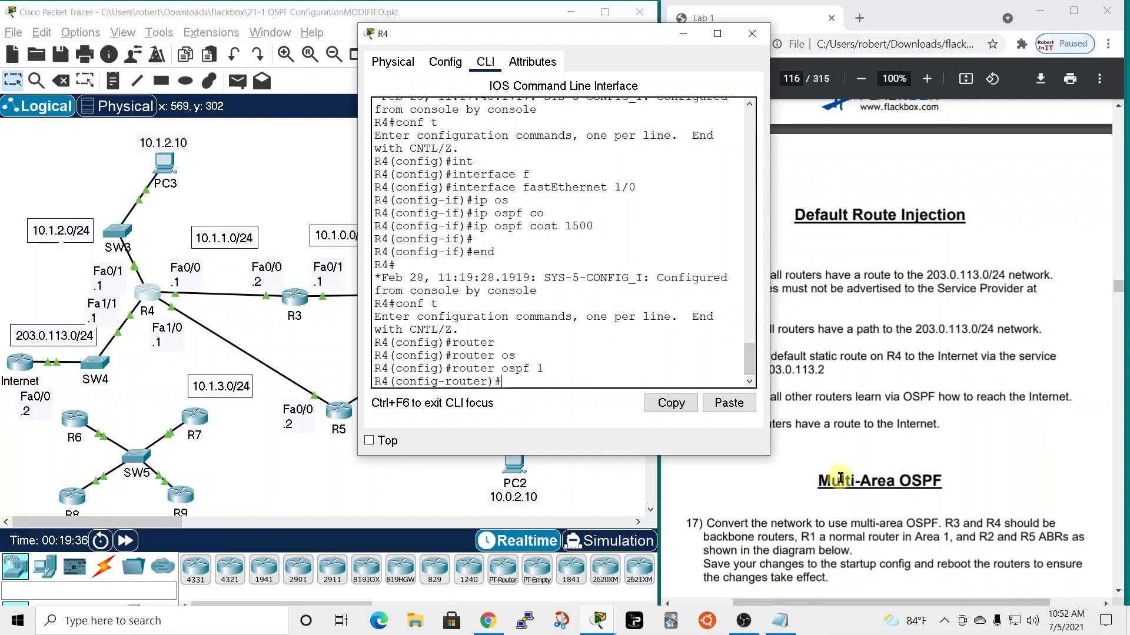
{"action": "type", "text": "pas"}
{"action": "key", "text": "Tab"}
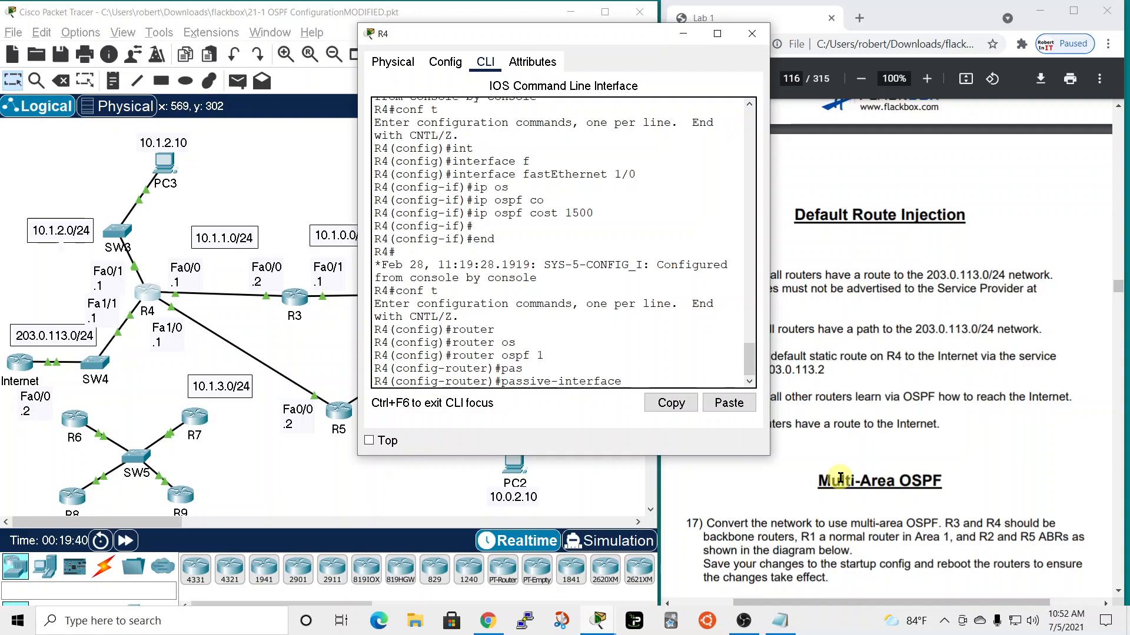
{"action": "type", "text": "f"}
{"action": "key", "text": "Tab"}
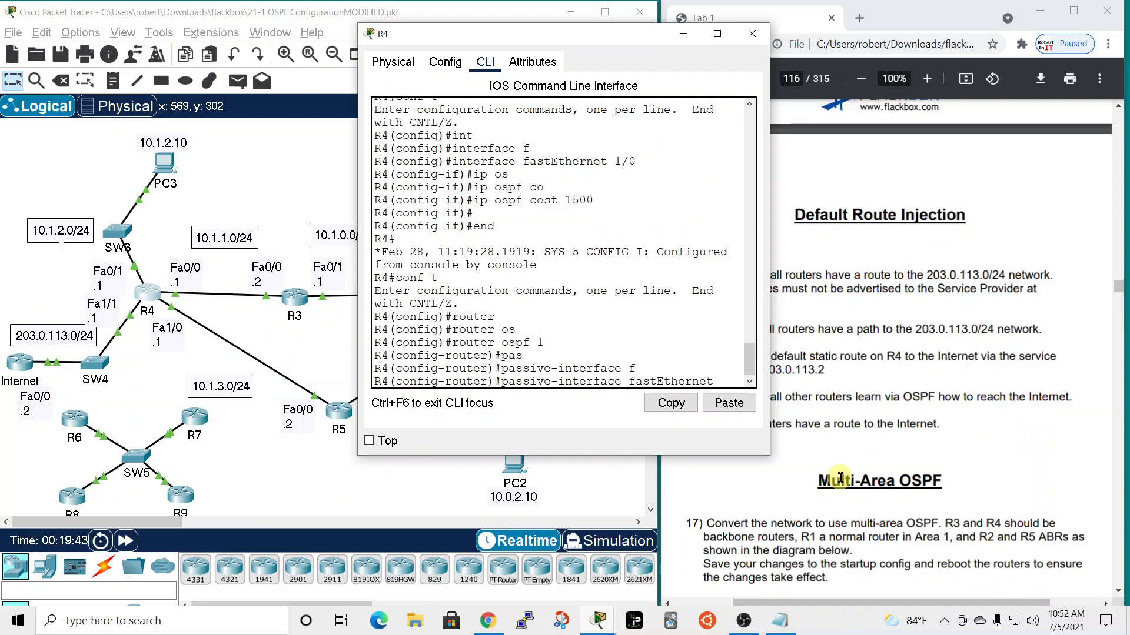
{"action": "type", "text": "1/1"}
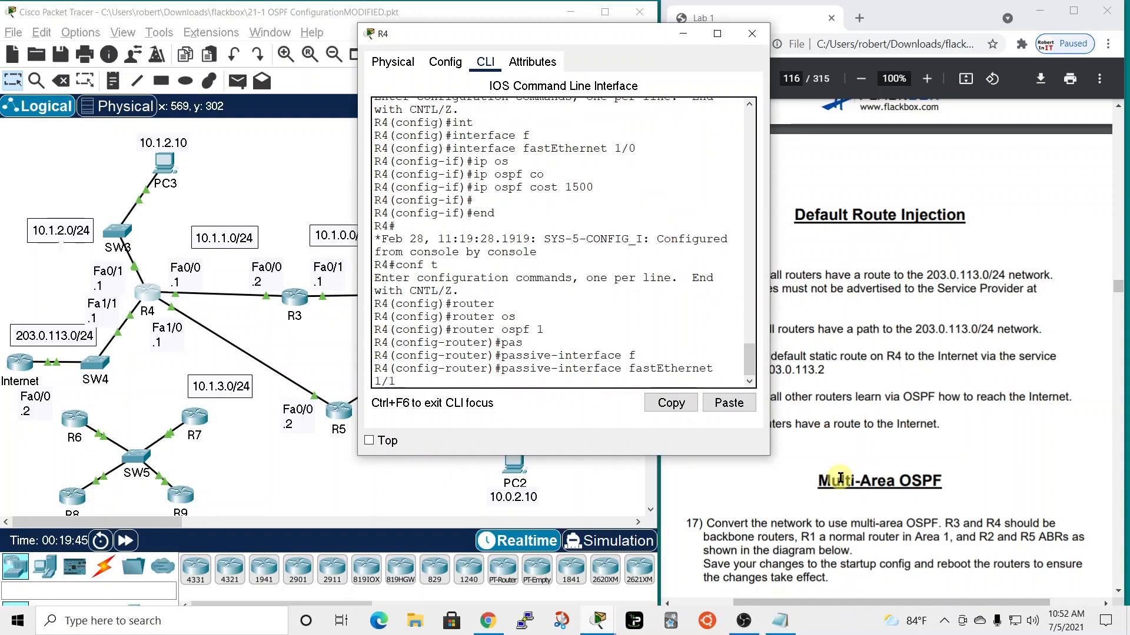
{"action": "key", "text": "Return"}
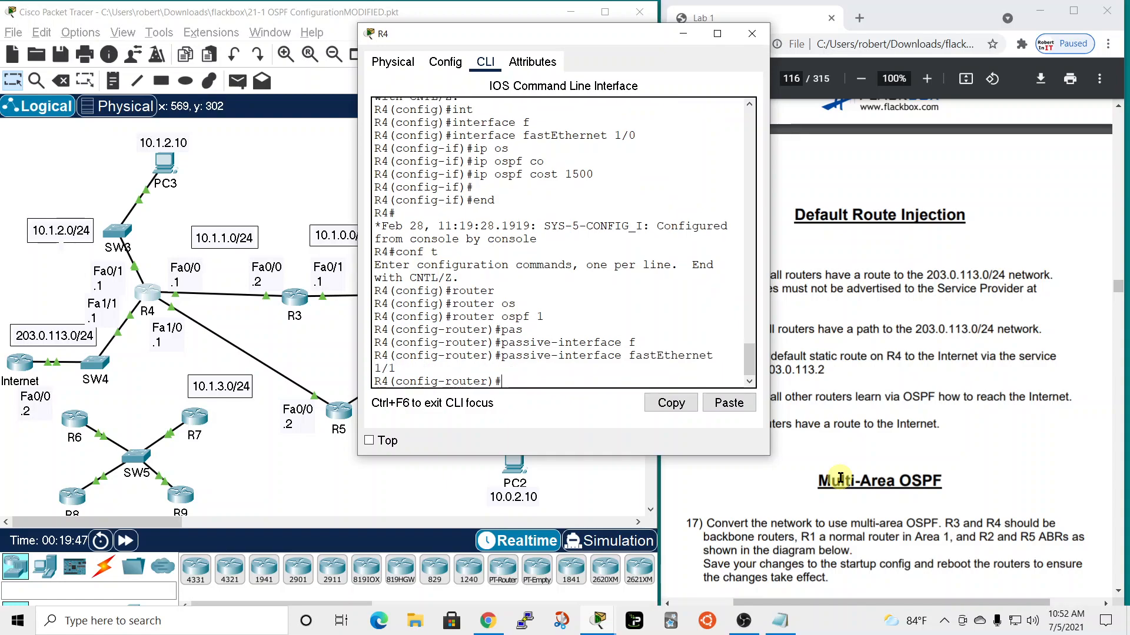
Step: On R4, advertise network 203.0.113.0 with wildcard 0.0.0.255 in OSPF area 0, then close the CLI window
{"action": "left_click_drag", "start_coordinate": [635, 33], "coordinate": [543, 24]}
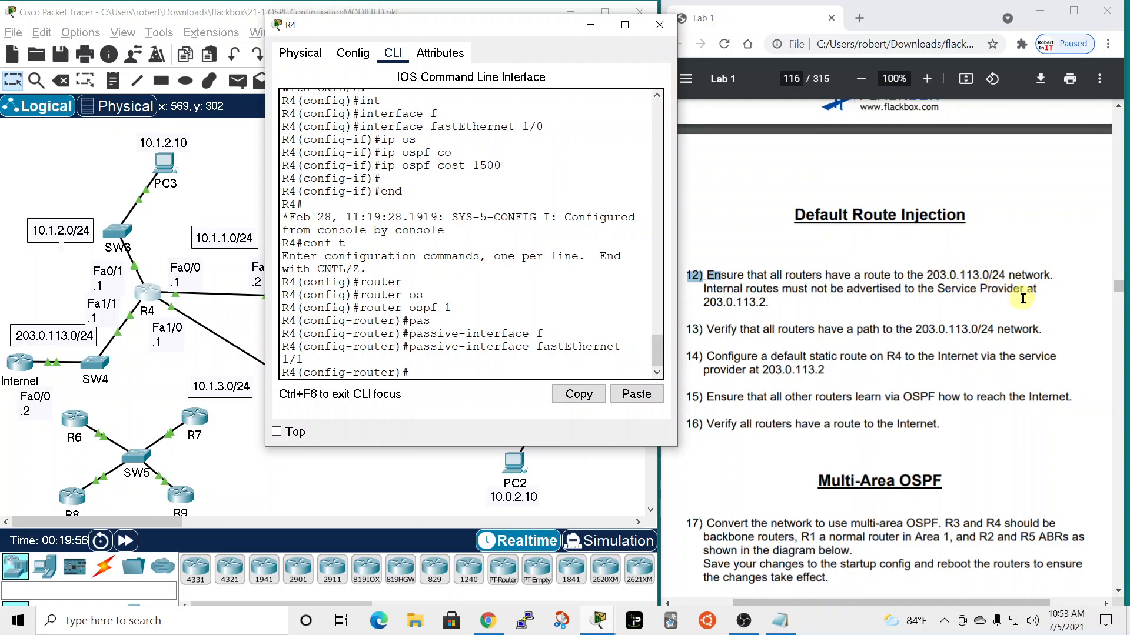
{"action": "left_click_drag", "start_coordinate": [534, 26], "coordinate": [452, 26]}
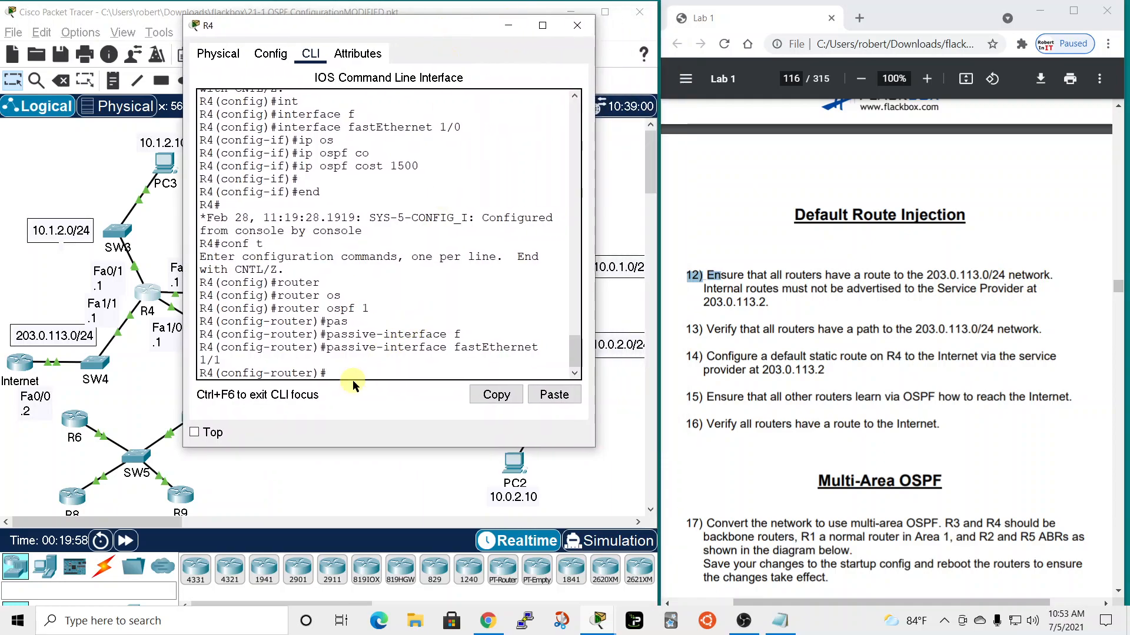
{"action": "type", "text": "network"}
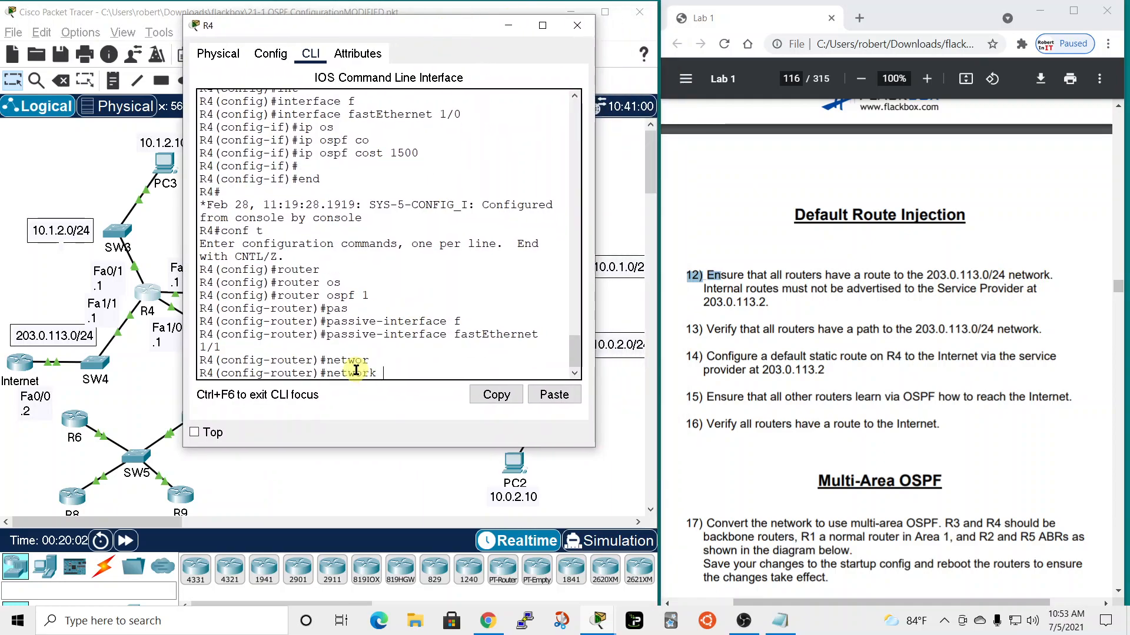
{"action": "type", "text": "203.0.113.0"}
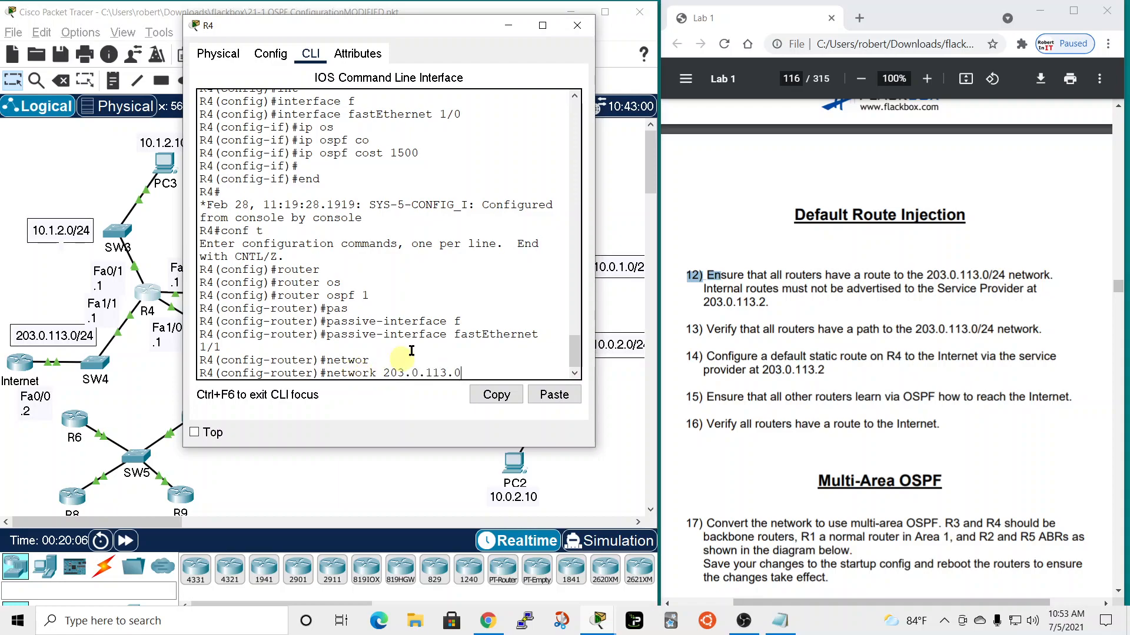
{"action": "left_click_drag", "start_coordinate": [596, 314], "coordinate": [713, 317]}
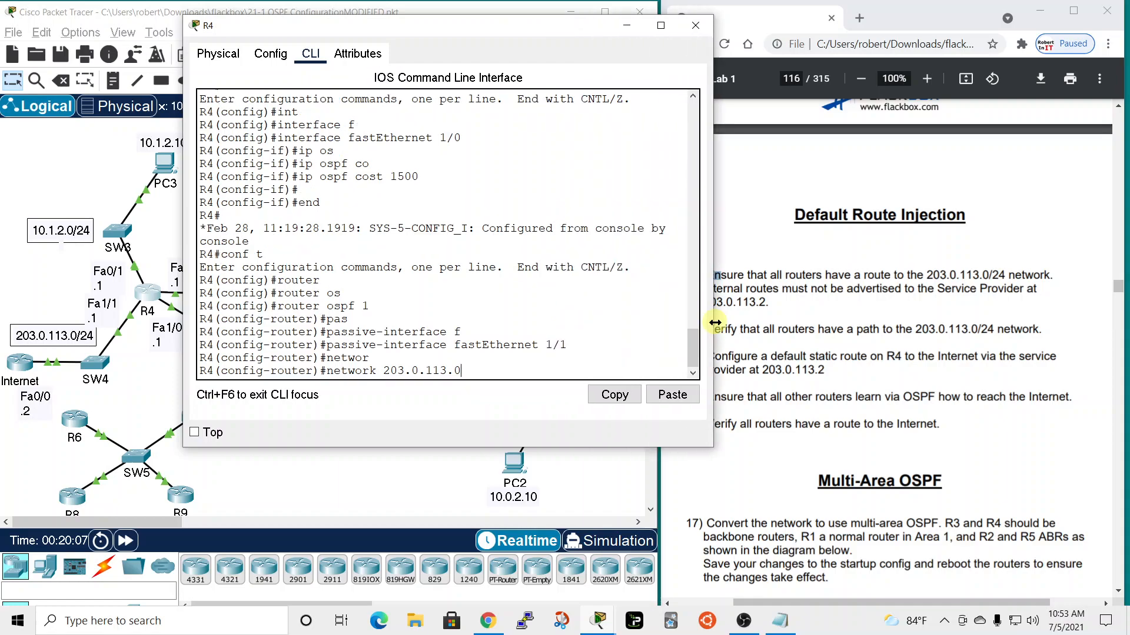
{"action": "type", "text": ".0 0.0.0.255 area"}
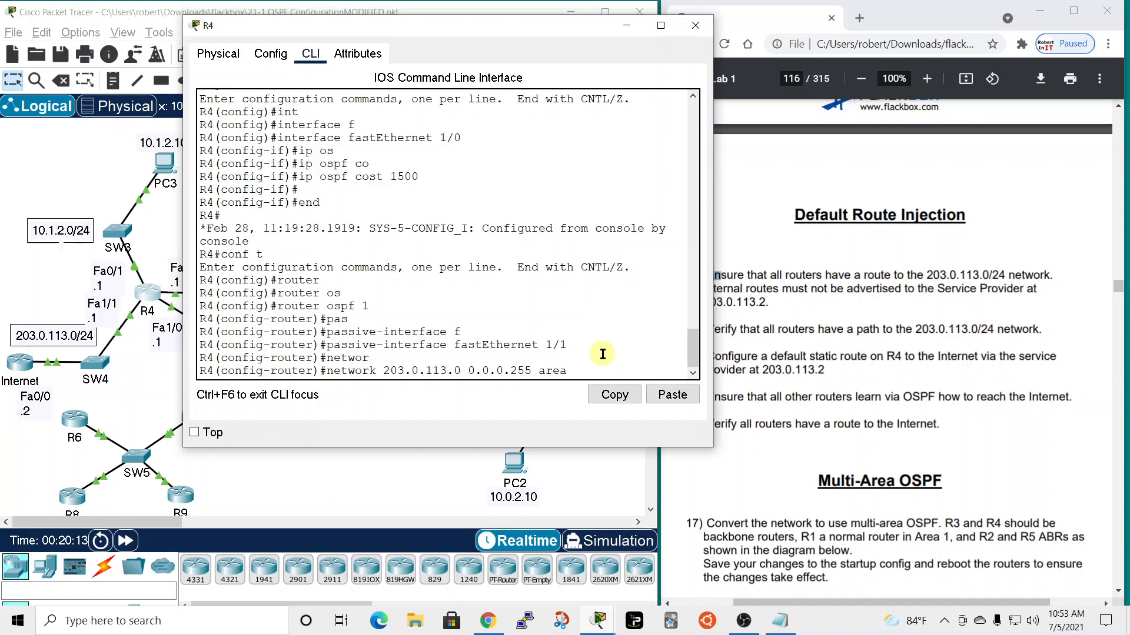
{"action": "type", "text": "0"}
{"action": "key", "text": "Return"}
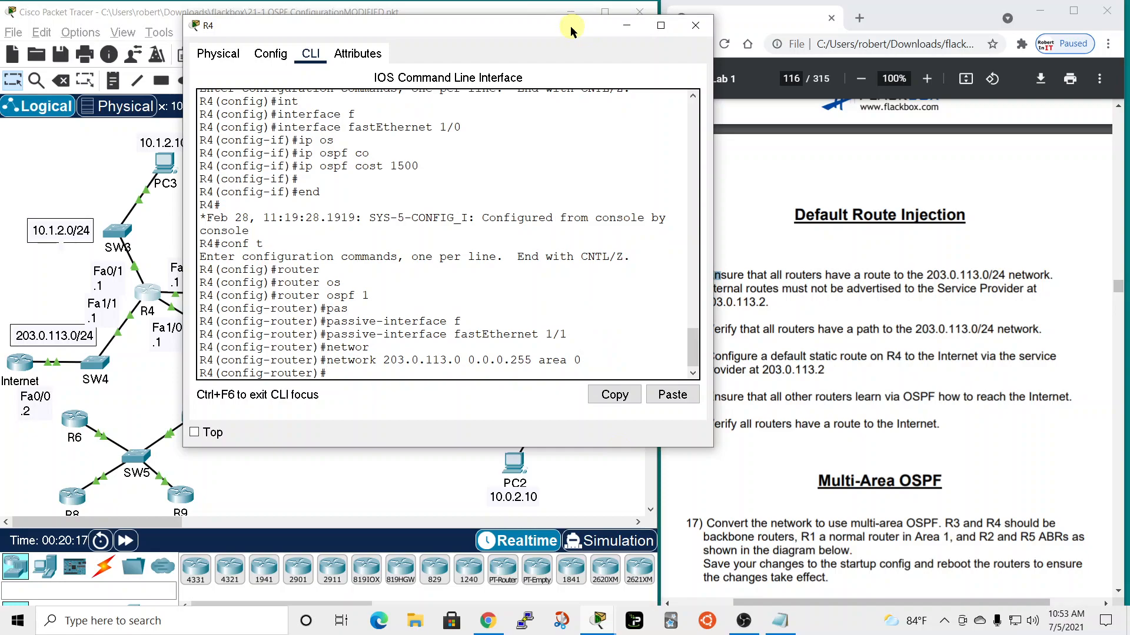
{"action": "left_click", "coordinate": [696, 26]}
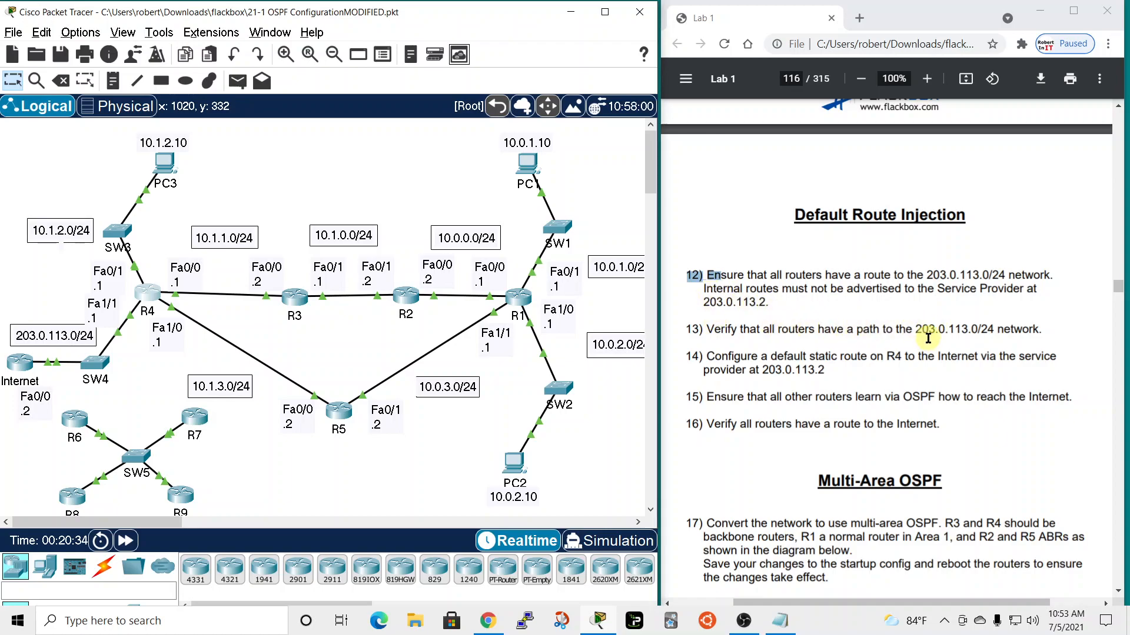
Step: Highlight task 13 in the lab PDF, then display R1's routing table to examine its route to 203.0.113.0/24
{"action": "left_click_drag", "start_coordinate": [686, 329], "coordinate": [994, 329]}
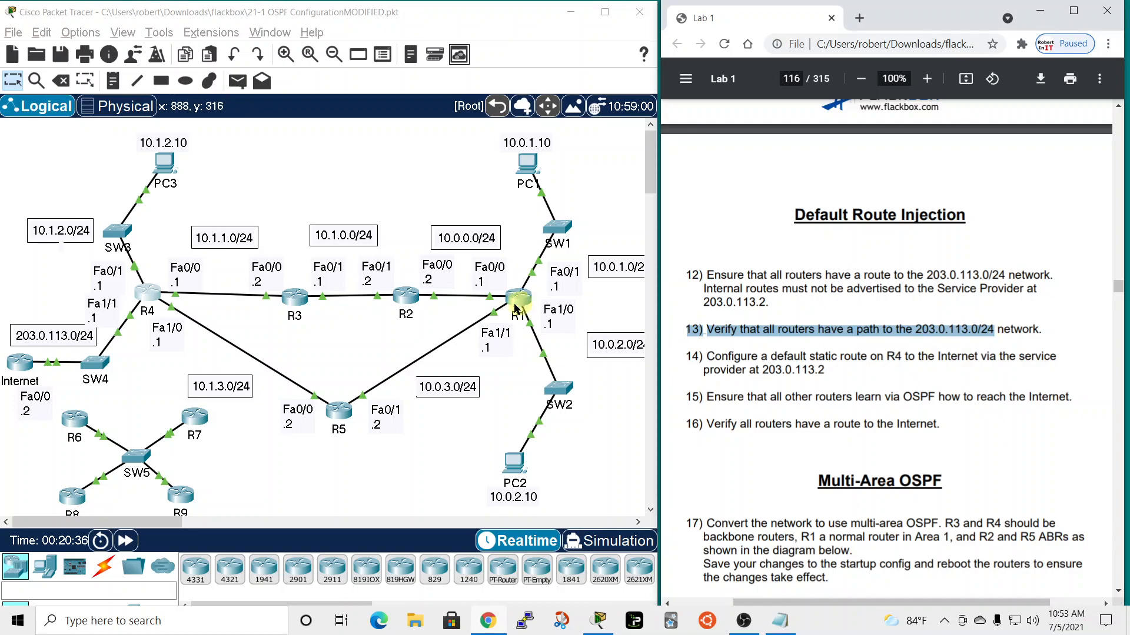
{"action": "left_click", "coordinate": [522, 297]}
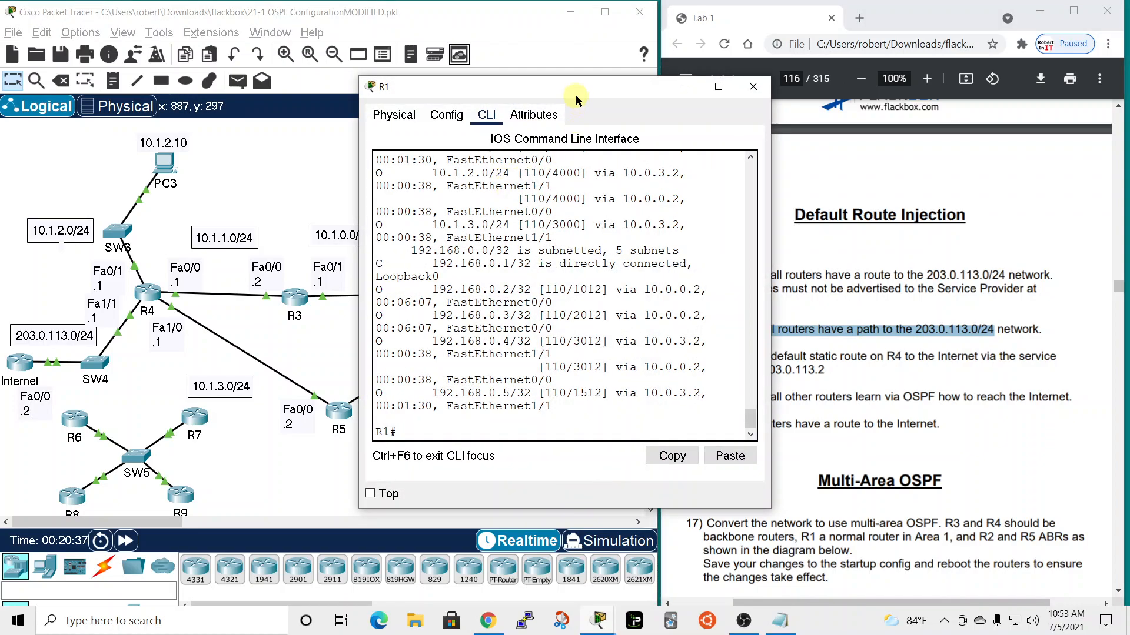
{"action": "type", "text": "sh "}
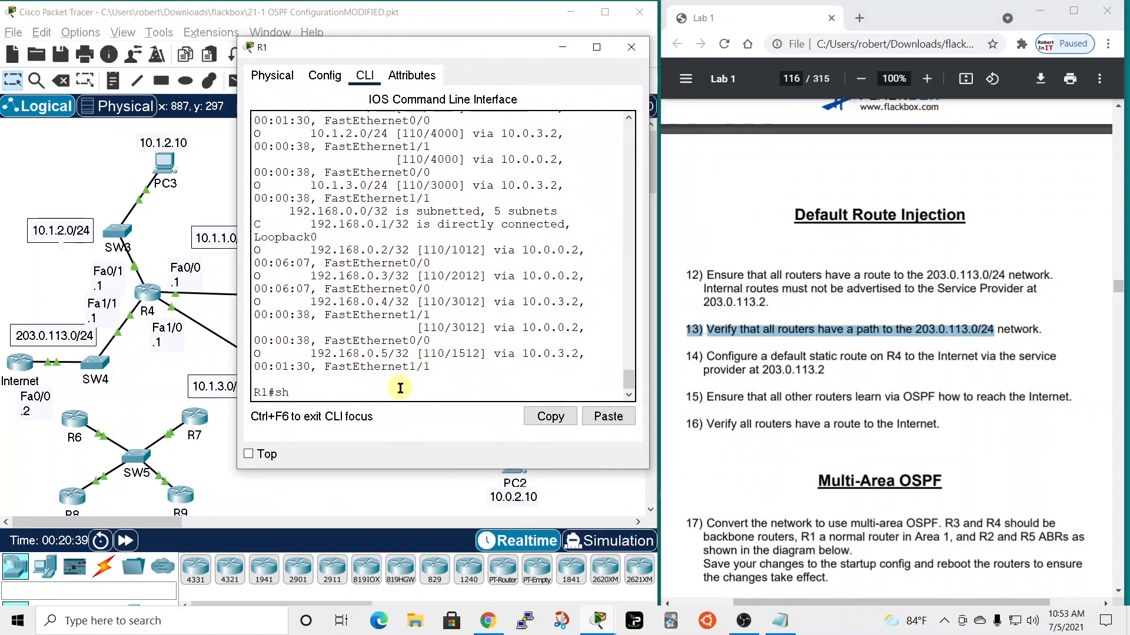
{"action": "type", "text": "ip rout"}
{"action": "key", "text": "Return"}
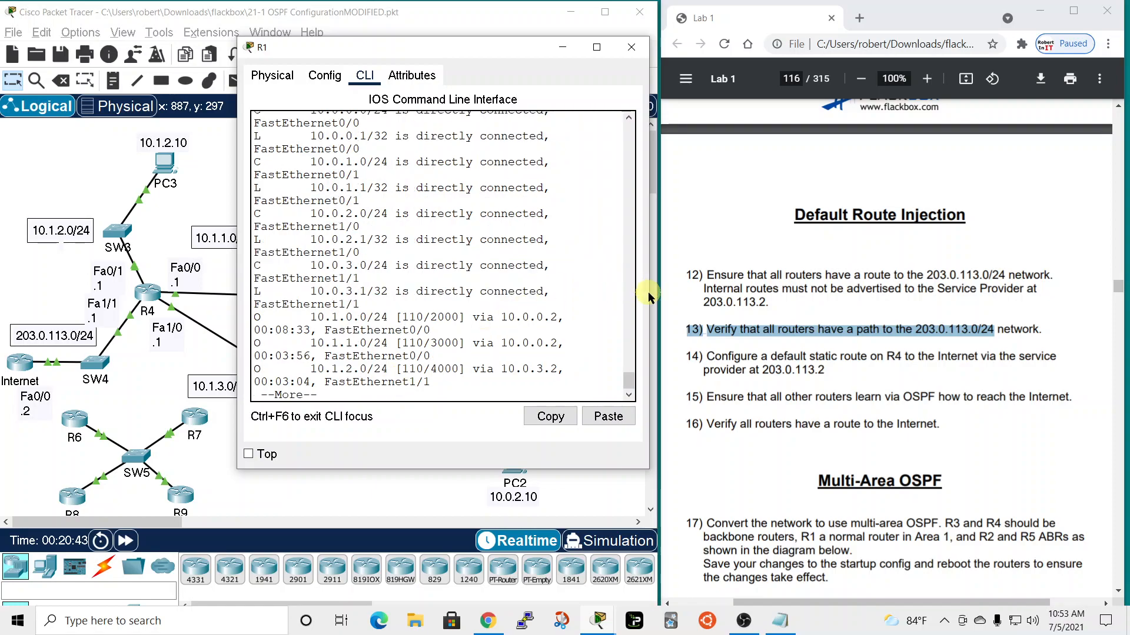
{"action": "left_click_drag", "start_coordinate": [652, 295], "coordinate": [906, 294]}
{"action": "key", "text": "space"}
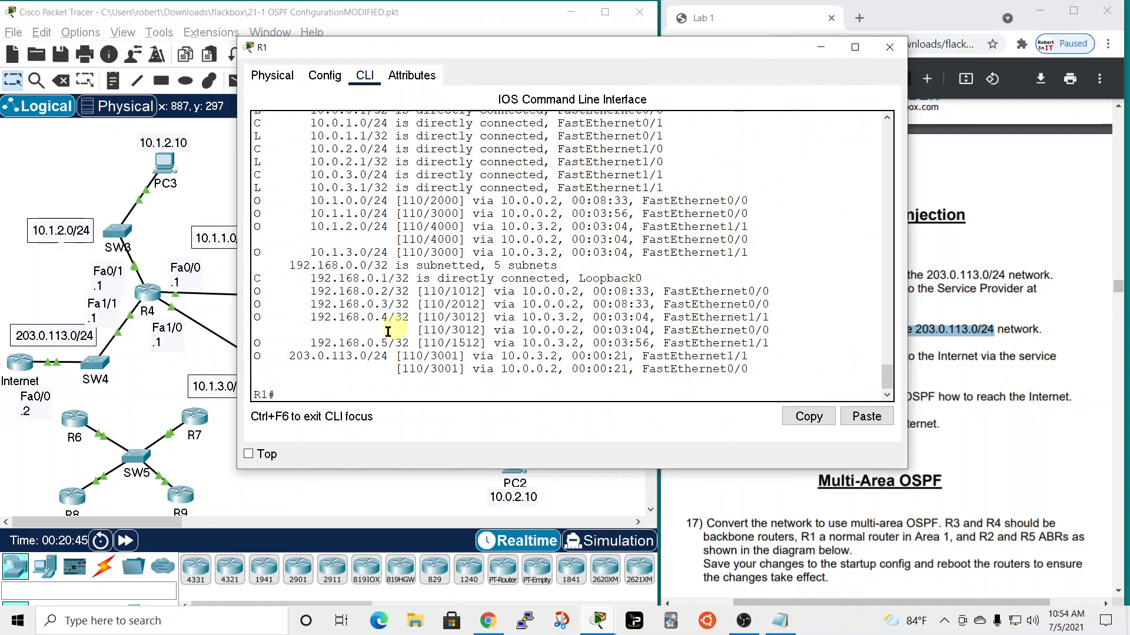
{"action": "left_click_drag", "start_coordinate": [293, 354], "coordinate": [396, 357]}
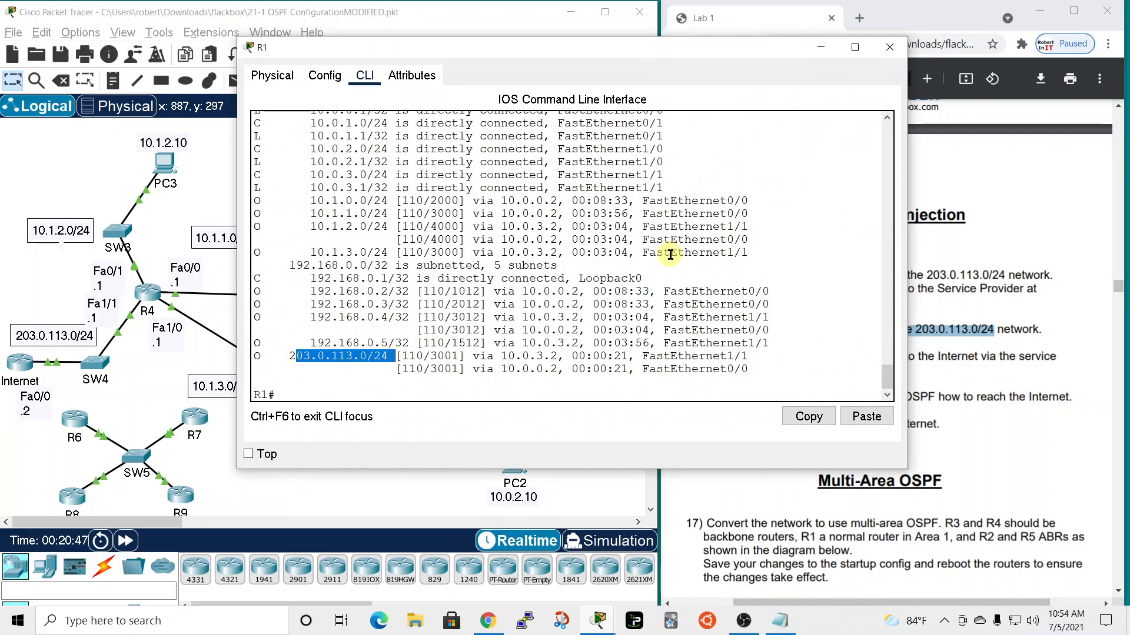
{"action": "left_click", "coordinate": [890, 47]}
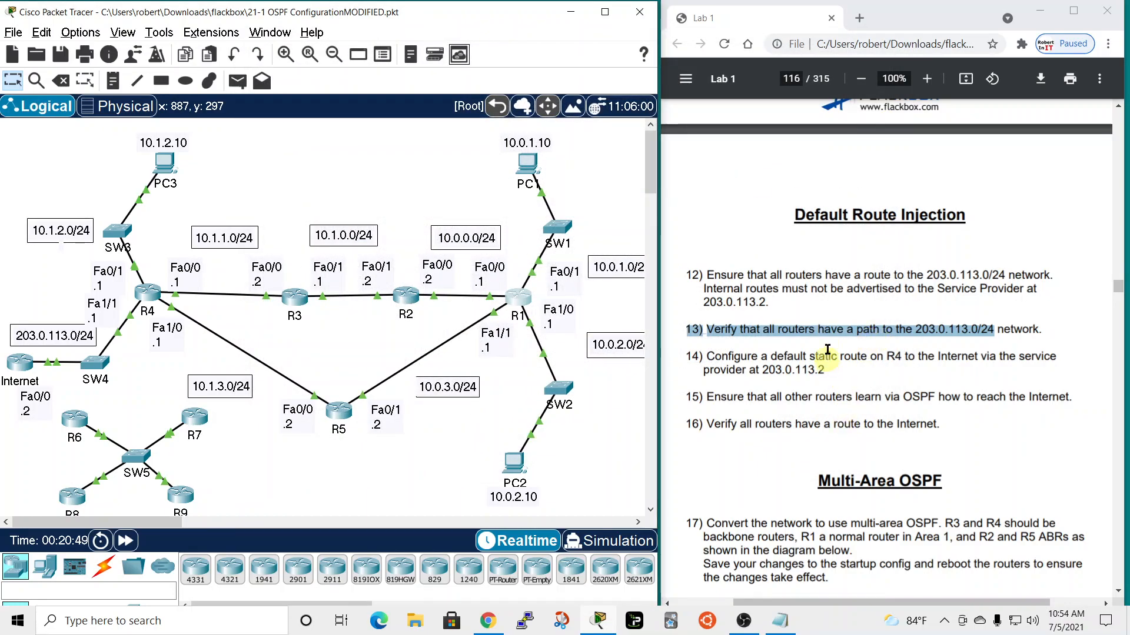
Step: Highlight task 14 in the lab PDF, then on R4 configure a default static route 0.0.0.0 0.0.0.0 via 203.0.113.2
{"action": "left_click", "coordinate": [692, 354]}
{"action": "left_click_drag", "start_coordinate": [687, 356], "coordinate": [748, 357]}
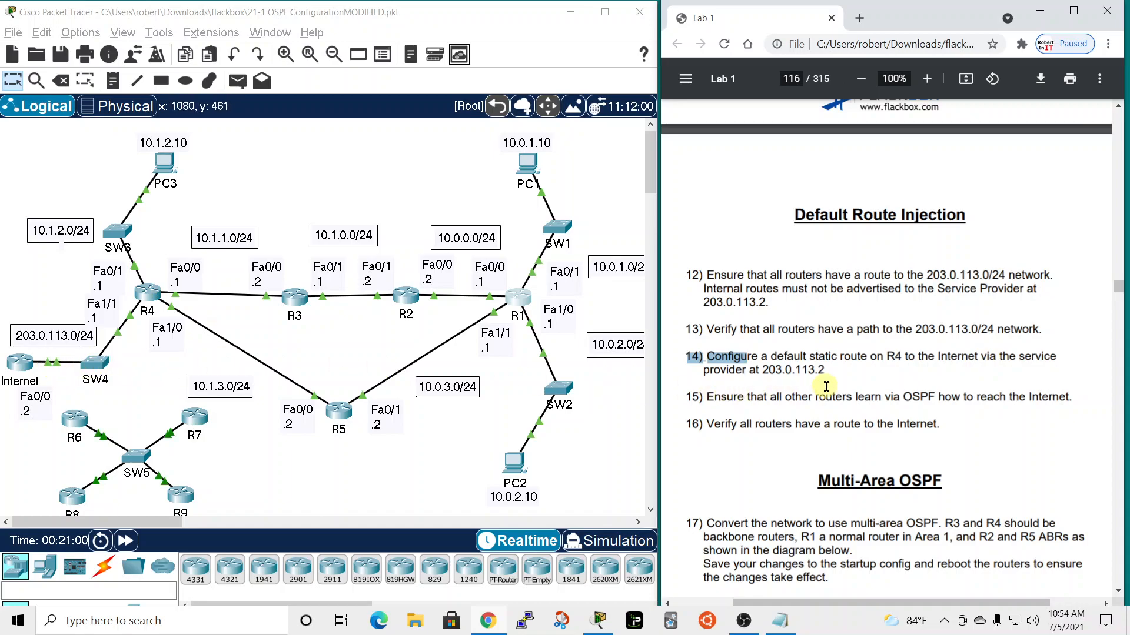
{"action": "left_click", "coordinate": [144, 295]}
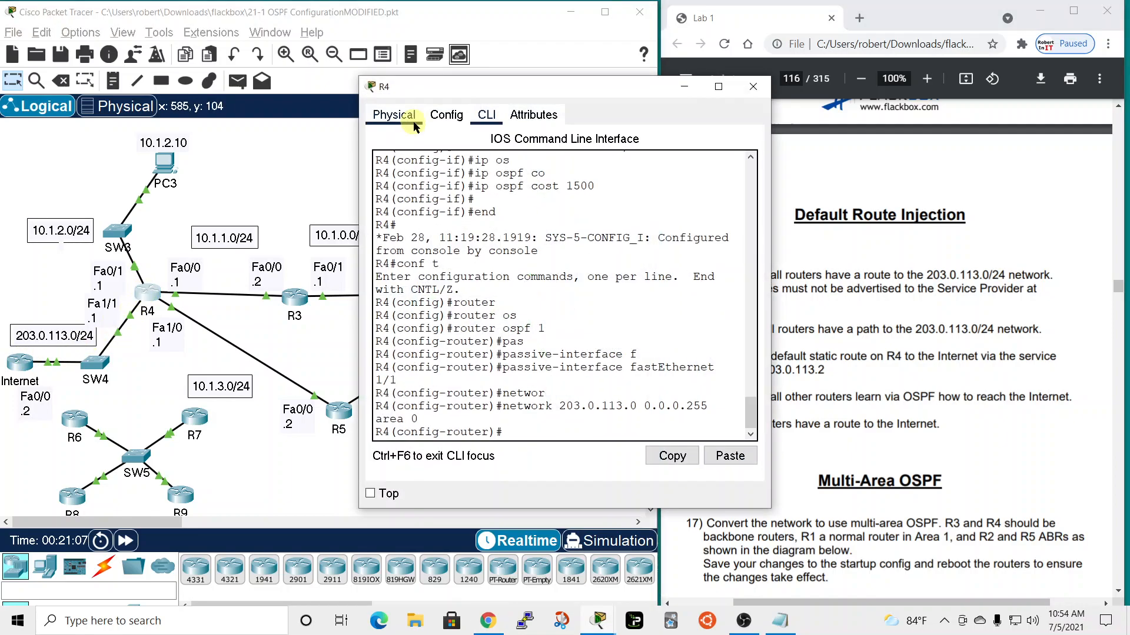
{"action": "left_click_drag", "start_coordinate": [505, 88], "coordinate": [411, 44]}
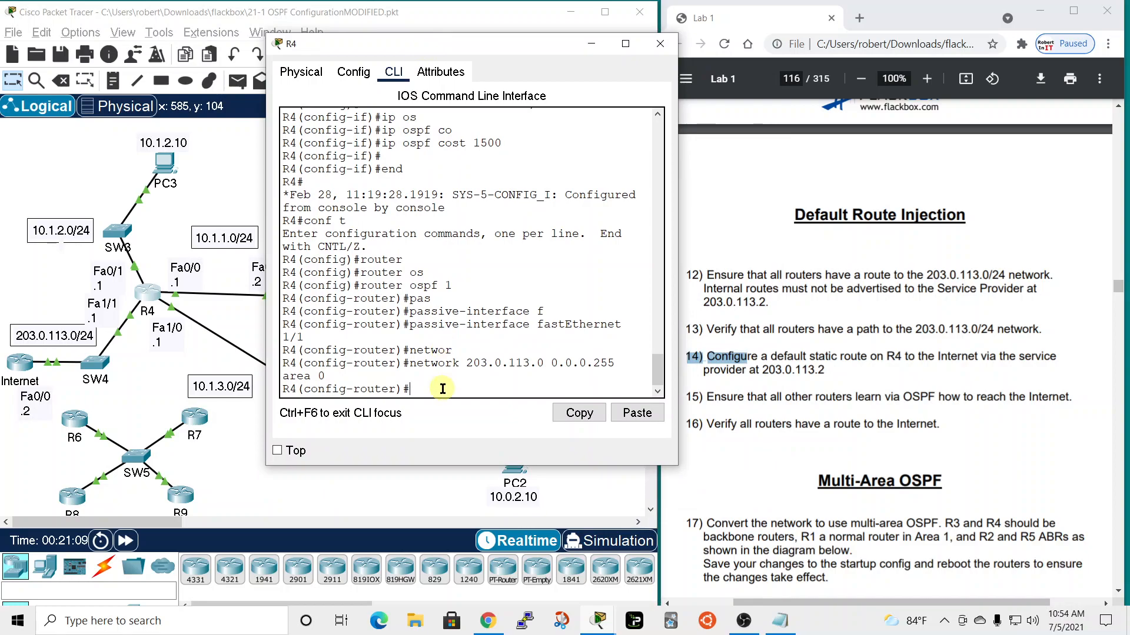
{"action": "type", "text": "end"}
{"action": "key", "text": "Return"}
{"action": "type", "text": "conf"}
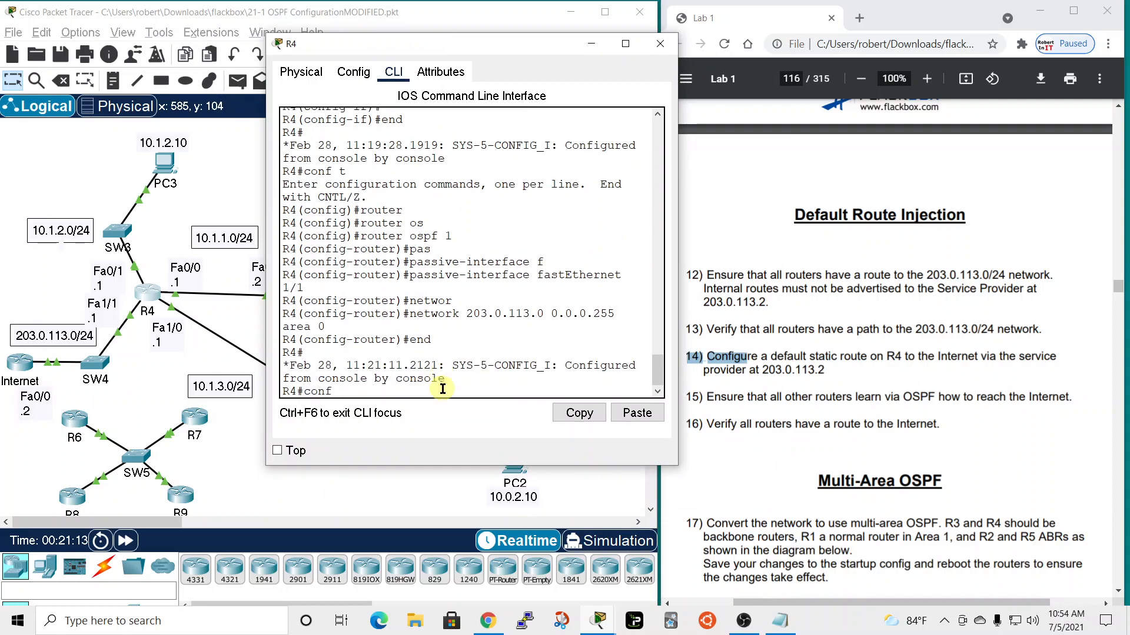
{"action": "type", "text": " t"}
{"action": "key", "text": "Return"}
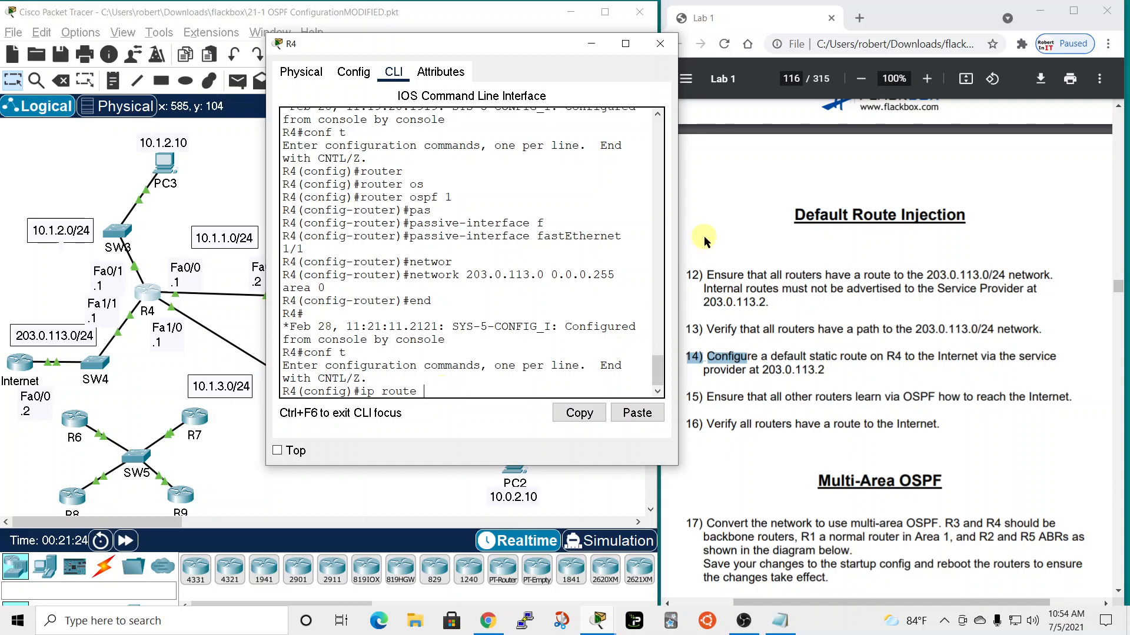
{"action": "type", "text": "0.0.0.0 0.0.0.0"}
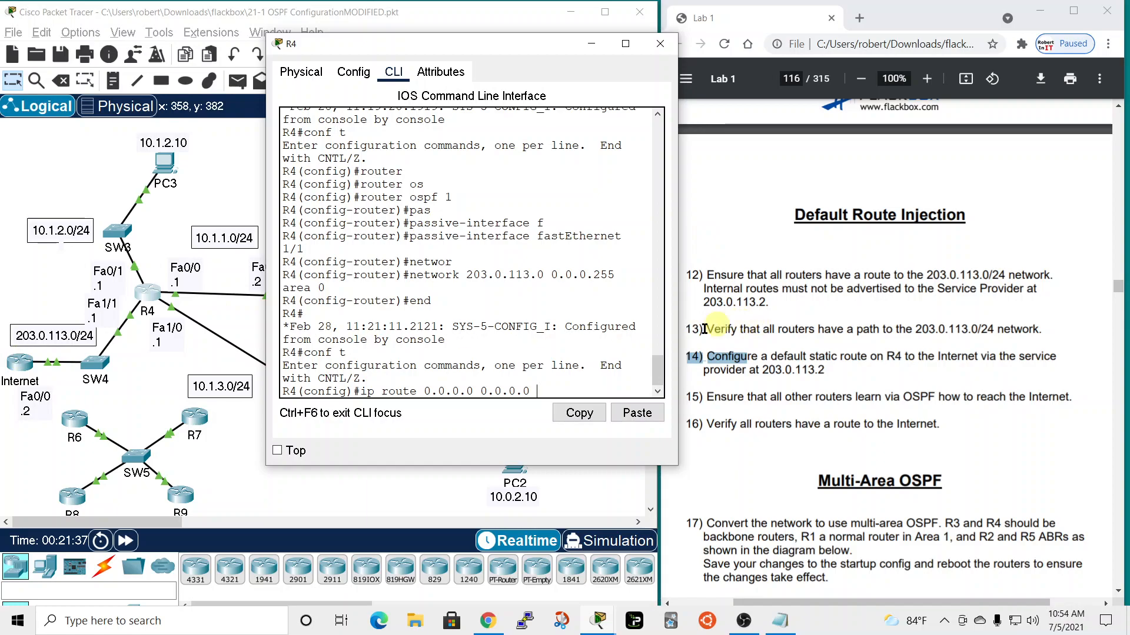
{"action": "type", "text": "203.0.113"}
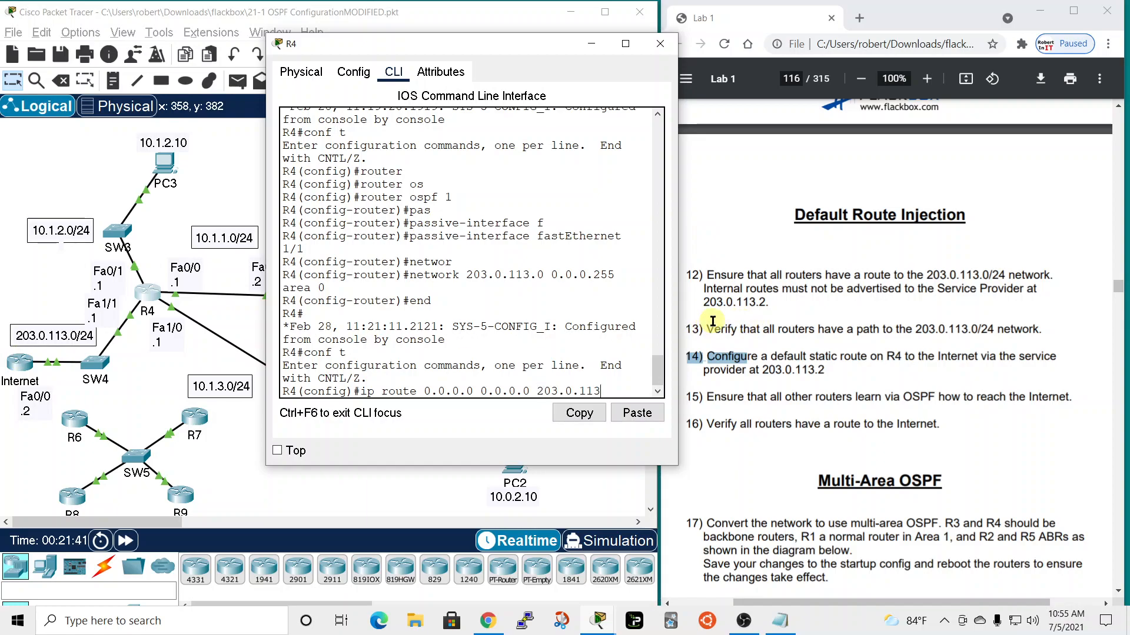
{"action": "type", "text": ".2"}
{"action": "key", "text": "Return"}
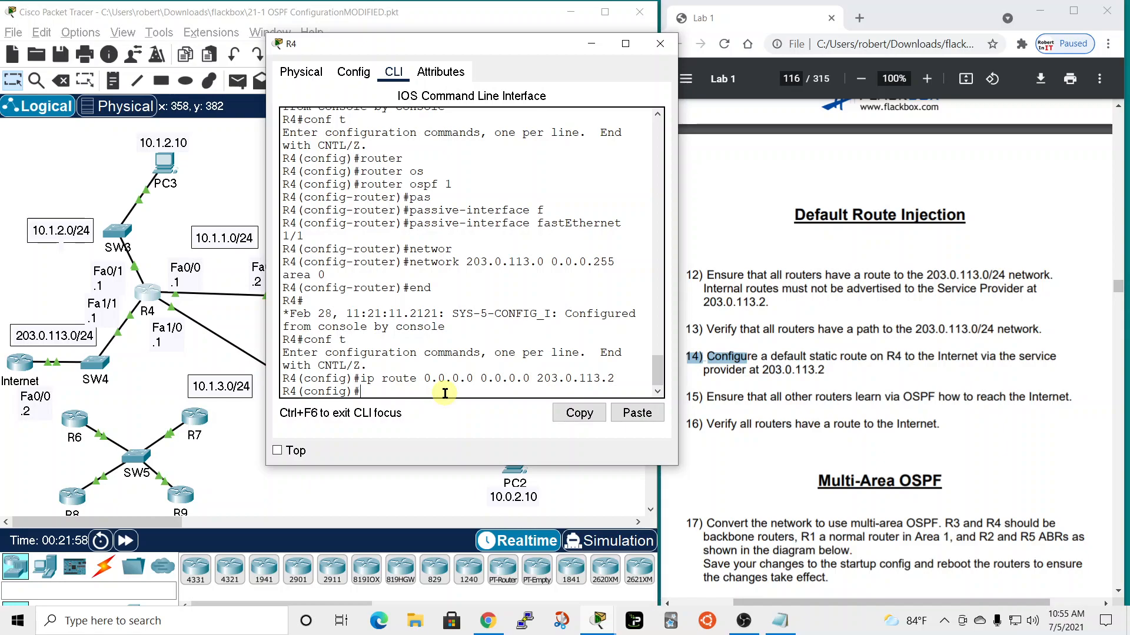
Step: Enter R4's OSPF process 1, enable default-information originate, and close the CLI window
{"action": "left_click_drag", "start_coordinate": [556, 52], "coordinate": [516, 5]}
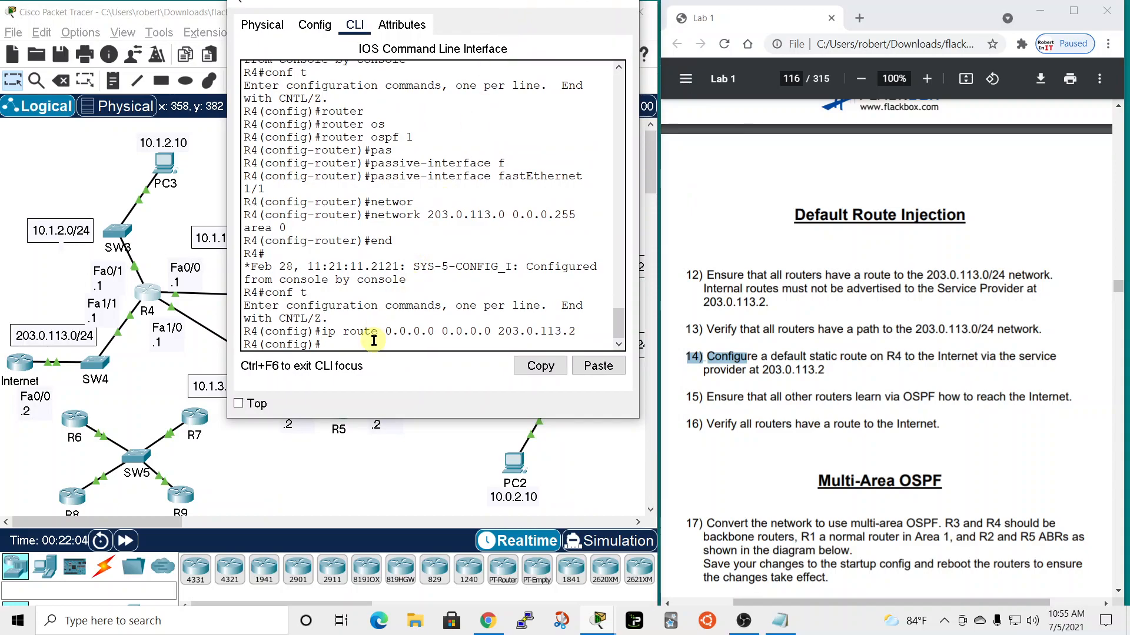
{"action": "type", "text": "route"}
{"action": "key", "text": "Tab"}
{"action": "type", "text": "r os"}
{"action": "key", "text": "Tab"}
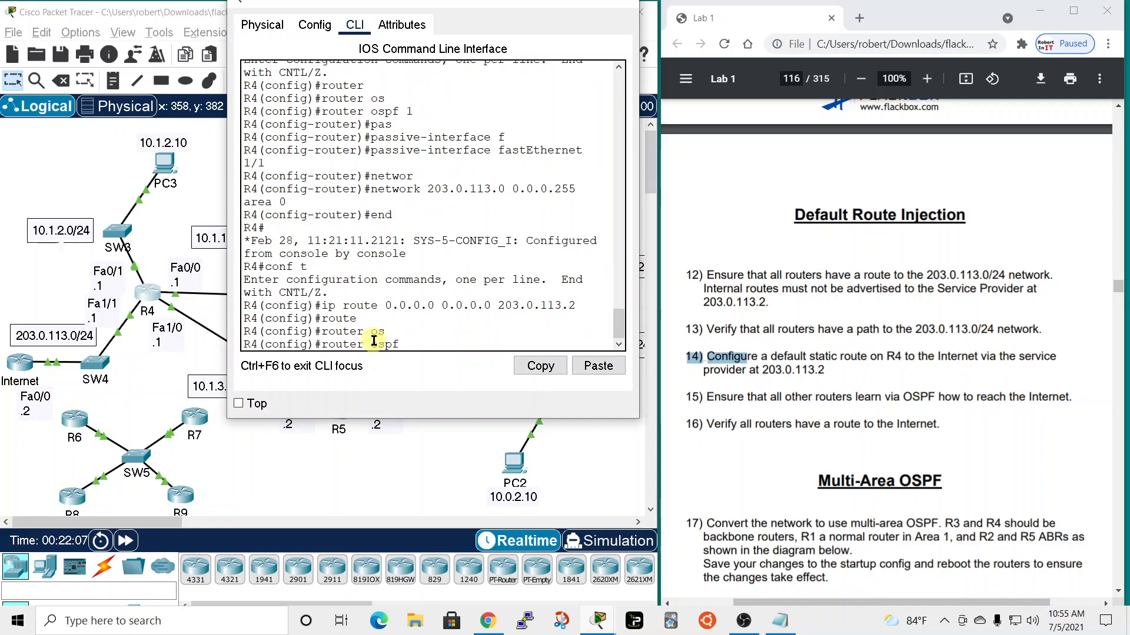
{"action": "type", "text": "1"}
{"action": "key", "text": "Return"}
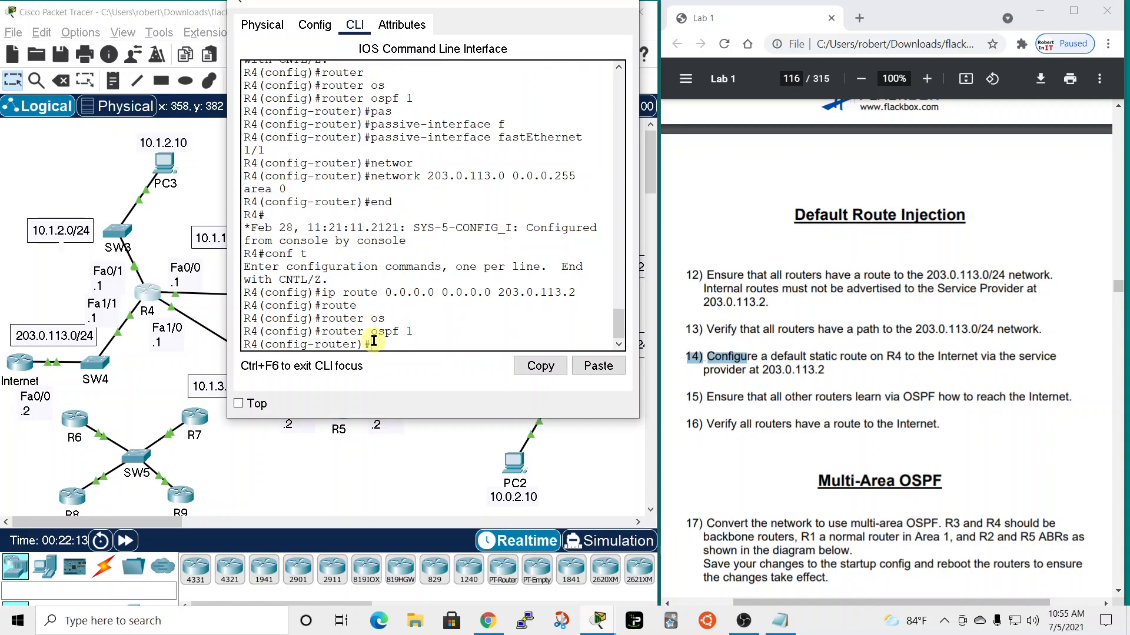
{"action": "type", "text": "def"}
{"action": "key", "text": "Tab"}
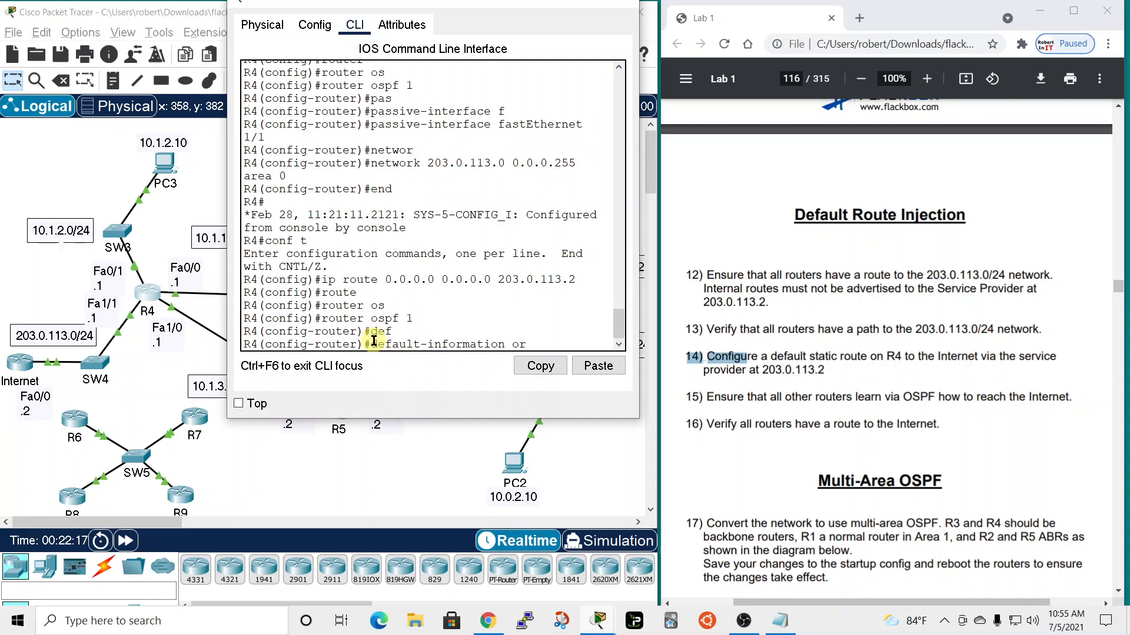
{"action": "type", "text": "or"}
{"action": "key", "text": "Tab"}
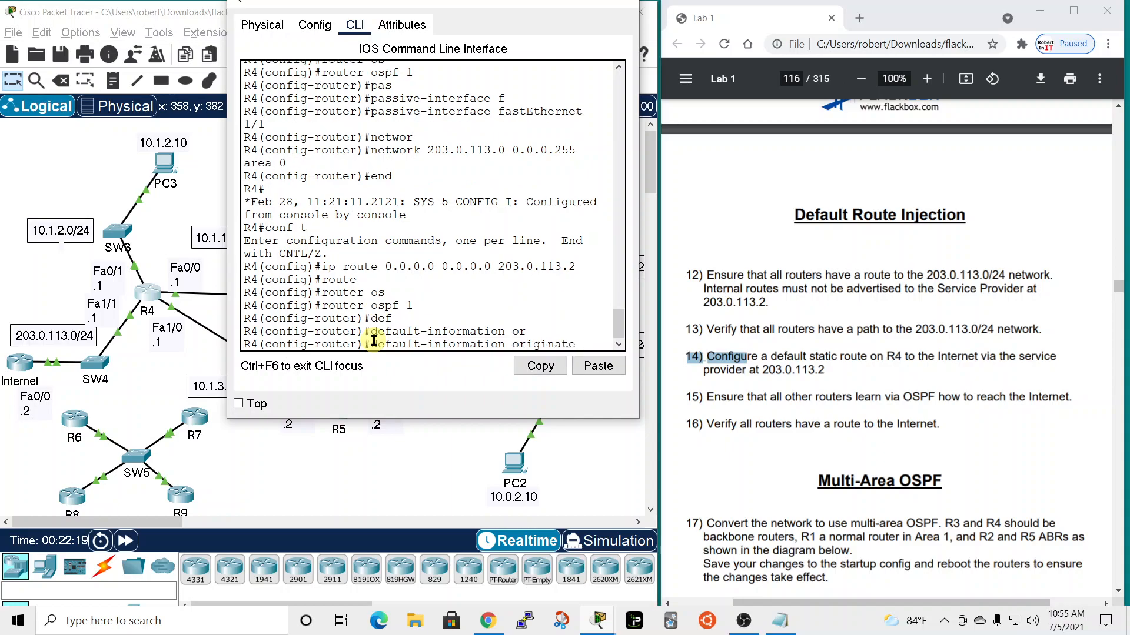
{"action": "key", "text": "Return"}
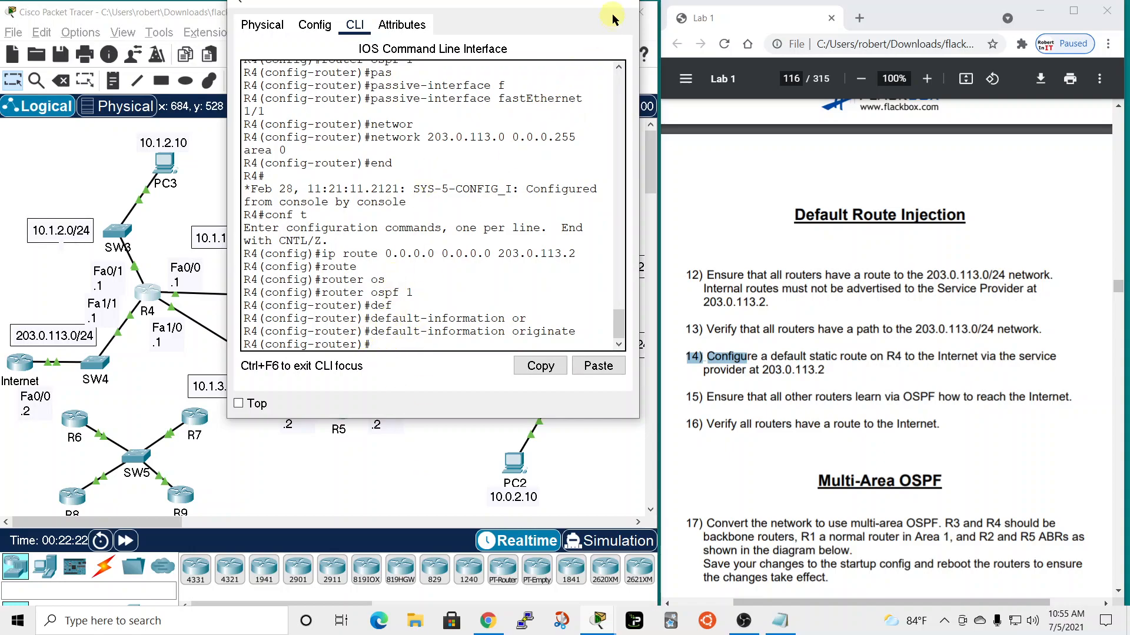
{"action": "left_click_drag", "start_coordinate": [529, 4], "coordinate": [514, 33]}
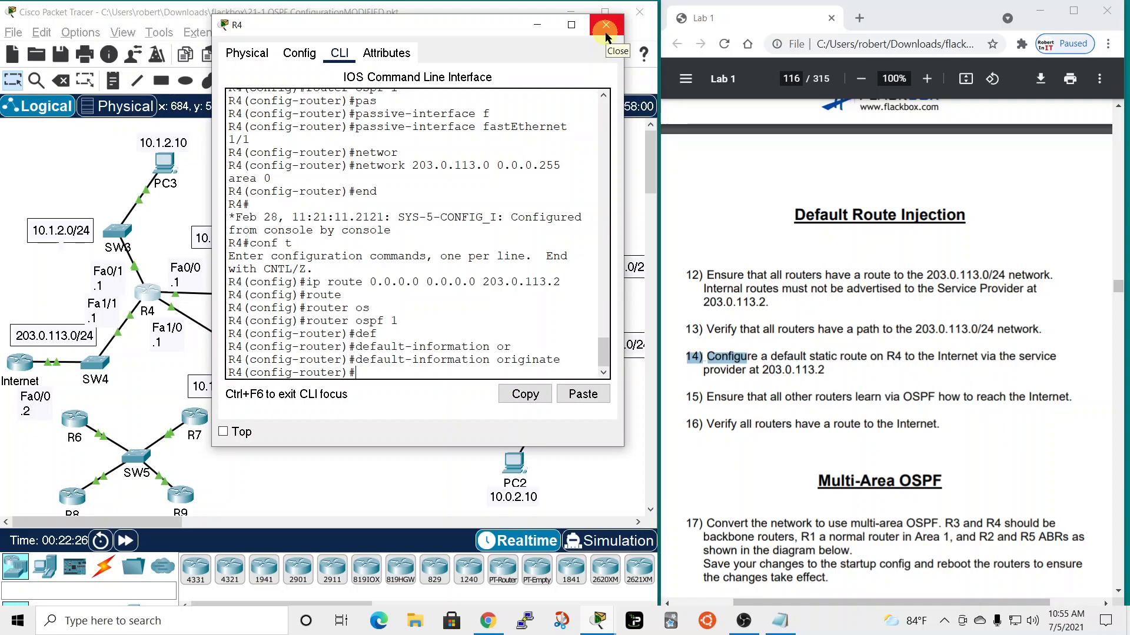
{"action": "left_click", "coordinate": [605, 26]}
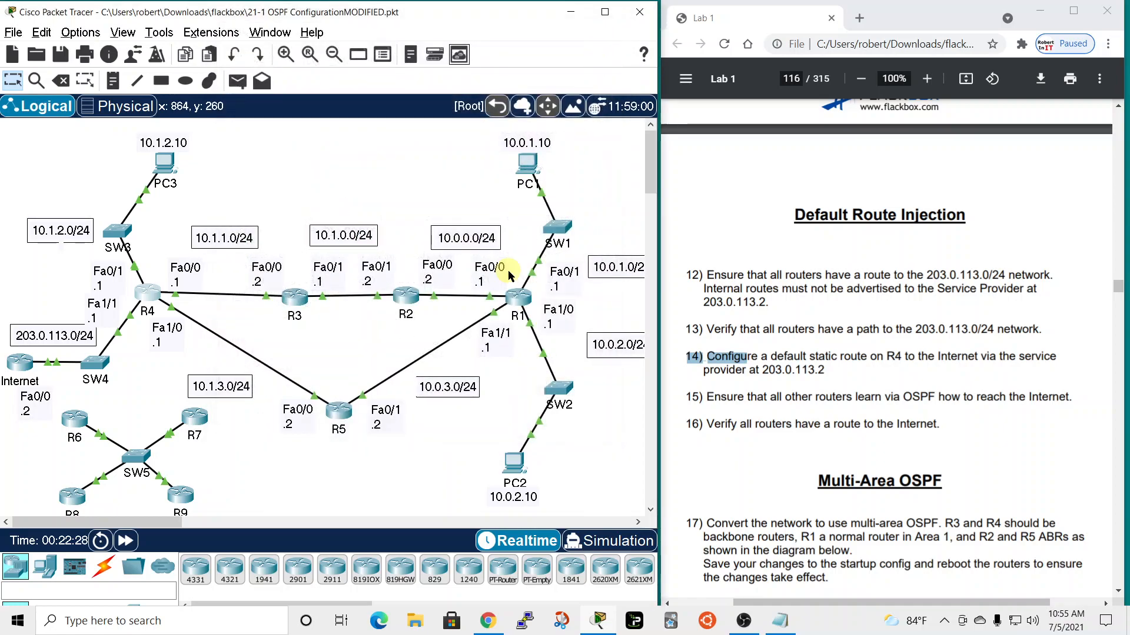
Step: Open R2's CLI and display its routing table to examine the routes to 203.0.113.0/24 and the default route
{"action": "left_click", "coordinate": [404, 302]}
{"action": "left_click_drag", "start_coordinate": [645, 92], "coordinate": [543, 7]}
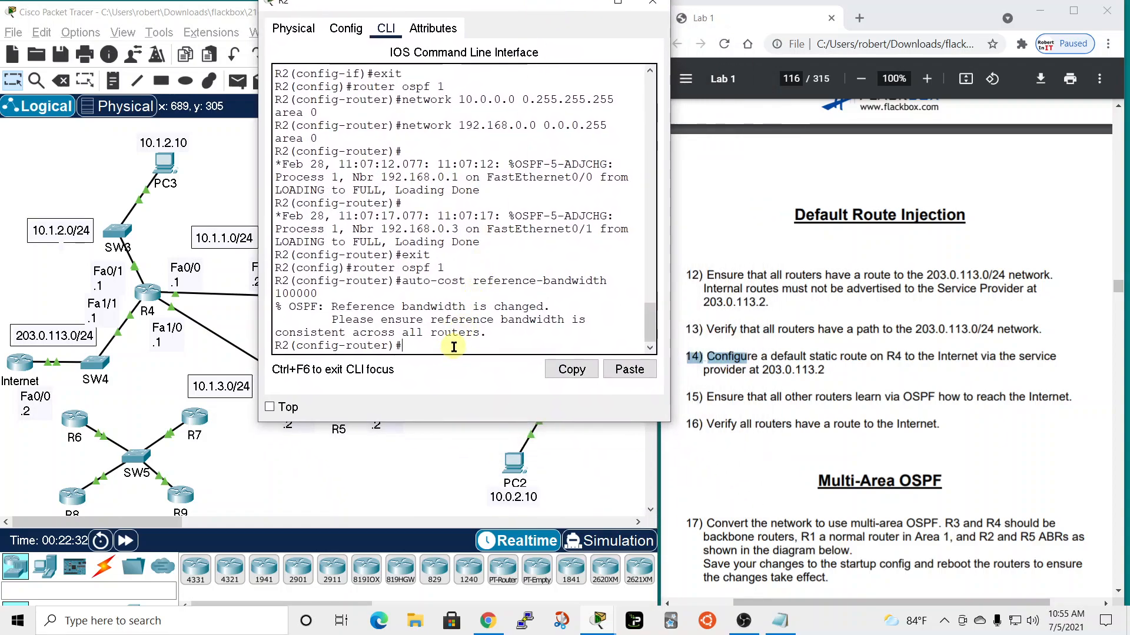
{"action": "type", "text": "do s o ip route"}
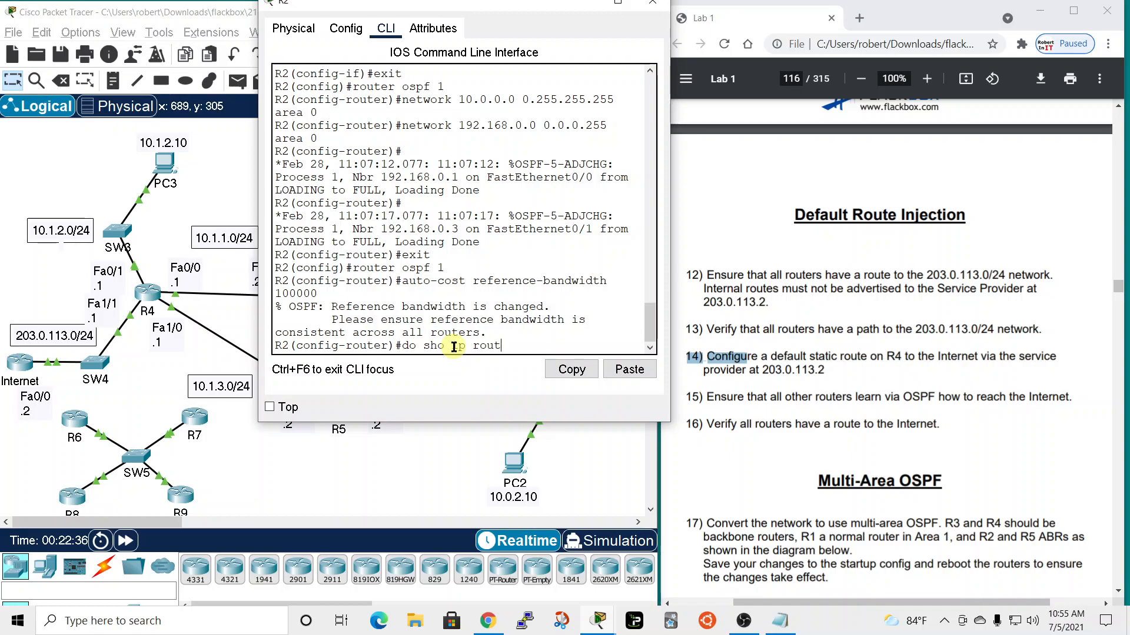
{"action": "key", "text": "Return"}
{"action": "key", "text": "space"}
{"action": "left_click_drag", "start_coordinate": [669, 236], "coordinate": [914, 234]}
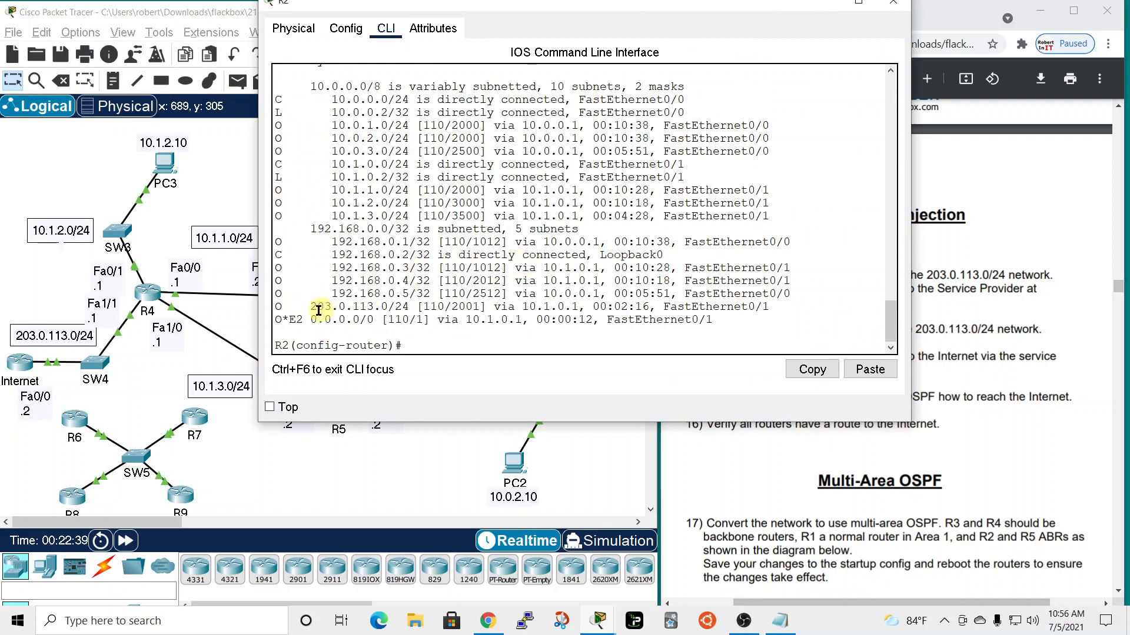
{"action": "left_click_drag", "start_coordinate": [310, 307], "coordinate": [424, 309]}
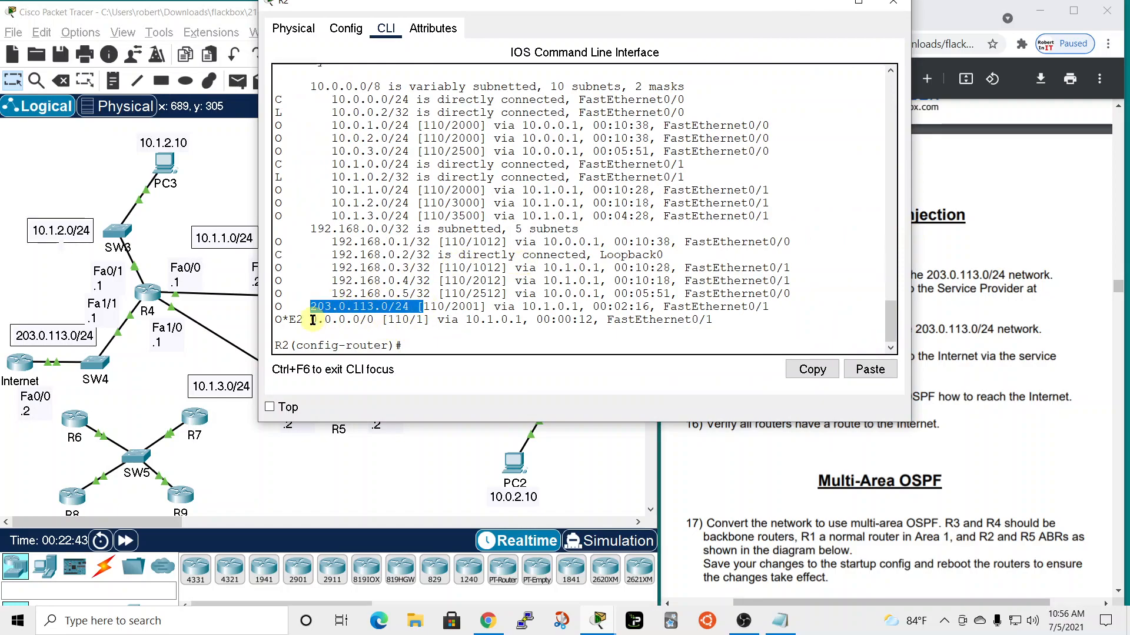
Step: Examine R2's routing table, highlighting the 203.0.113.0/24 route, the default route and the gateway of last resort, then close the CLI
{"action": "left_click_drag", "start_coordinate": [310, 319], "coordinate": [397, 319]}
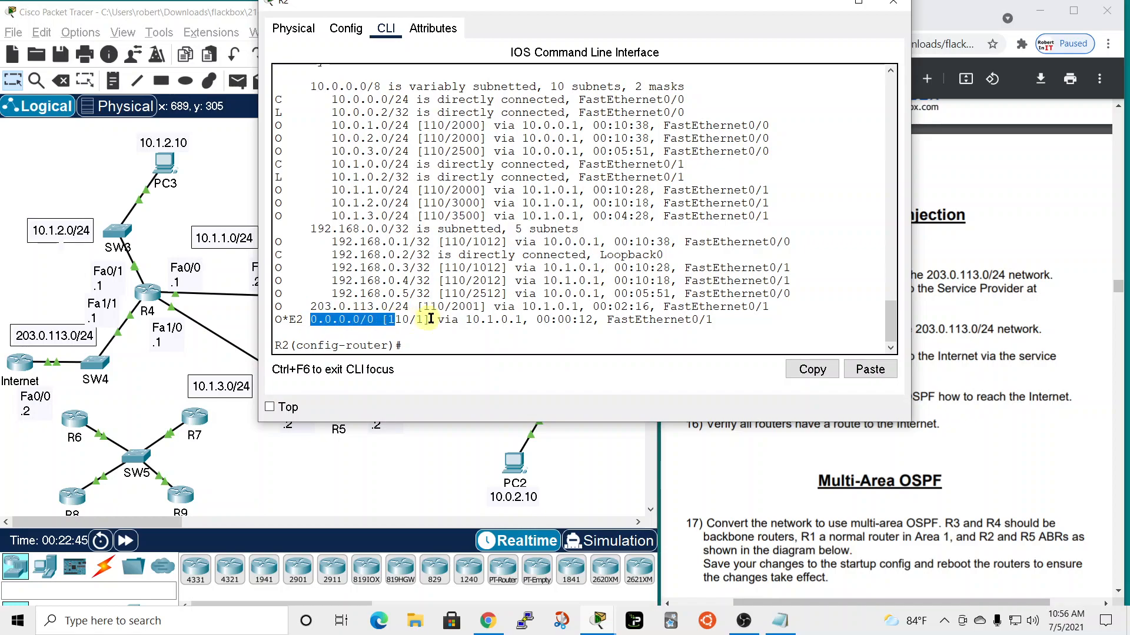
{"action": "left_click_drag", "start_coordinate": [685, 8], "coordinate": [742, 41]}
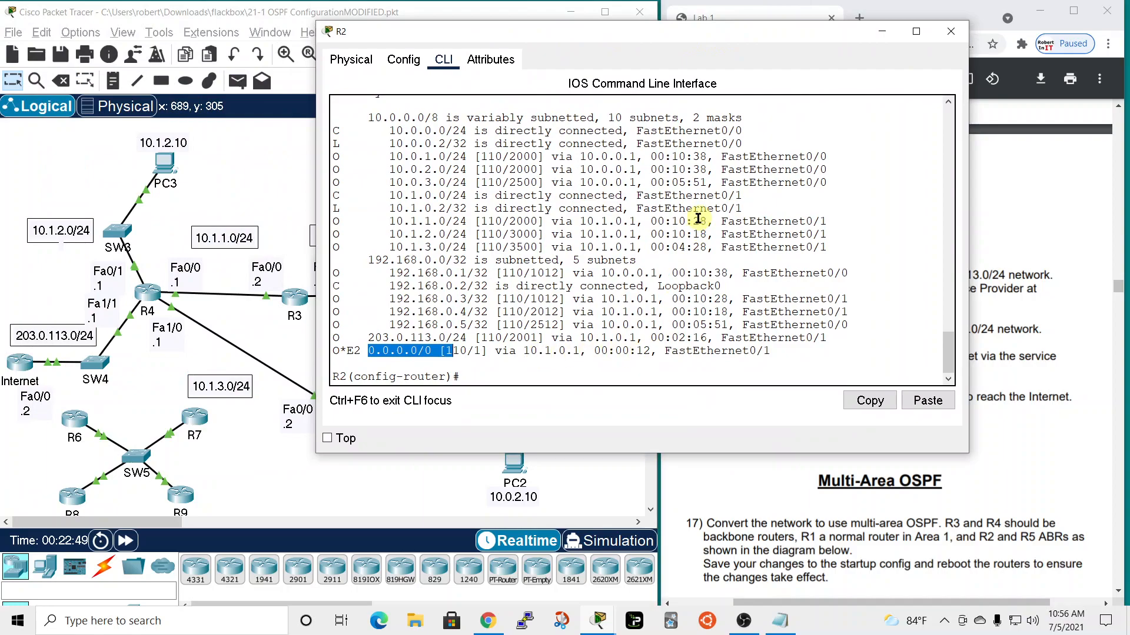
{"action": "scroll", "coordinate": [677, 248], "scroll_direction": "up", "scroll_amount": 2}
{"action": "left_click_drag", "start_coordinate": [516, 162], "coordinate": [706, 162]}
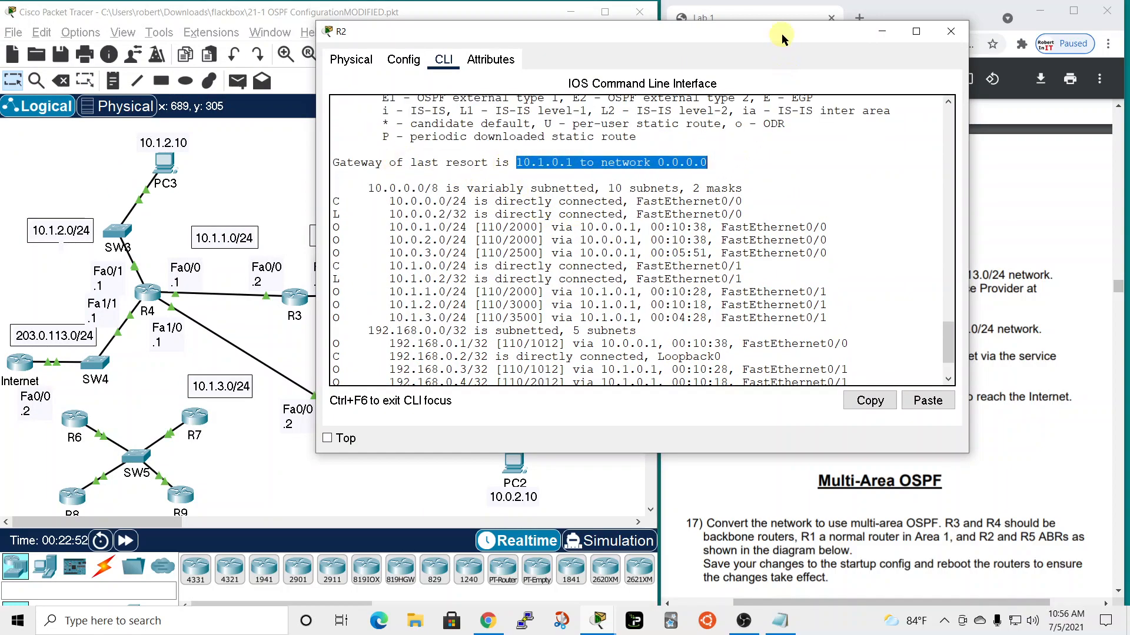
{"action": "left_click", "coordinate": [694, 287]}
{"action": "left_click", "coordinate": [951, 32]}
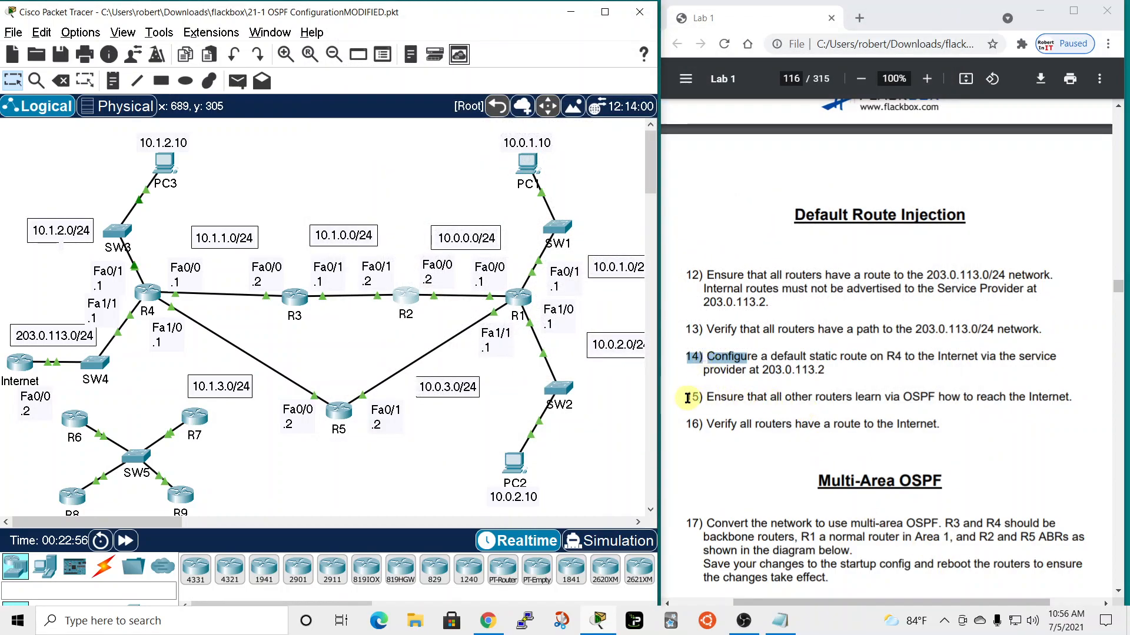
Step: Highlight tasks 15, 16 and 17 in the lab PDF, moving on to the Multi-Area OSPF section
{"action": "left_click_drag", "start_coordinate": [687, 398], "coordinate": [753, 399]}
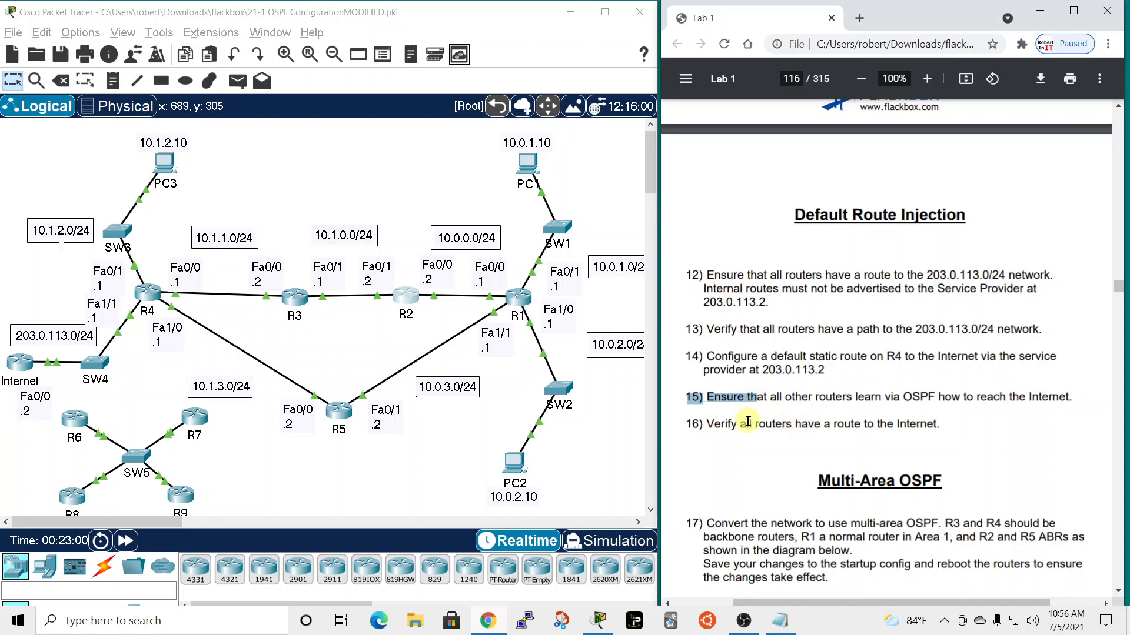
{"action": "left_click_drag", "start_coordinate": [690, 423], "coordinate": [830, 419]}
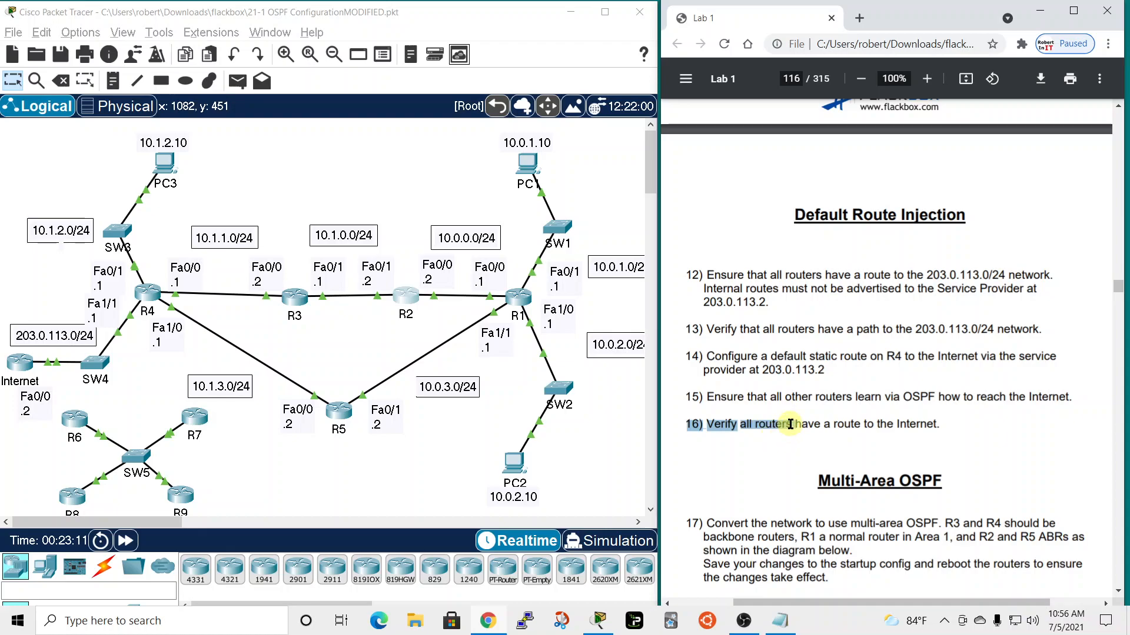
{"action": "scroll", "coordinate": [790, 423], "scroll_direction": "down", "scroll_amount": 5}
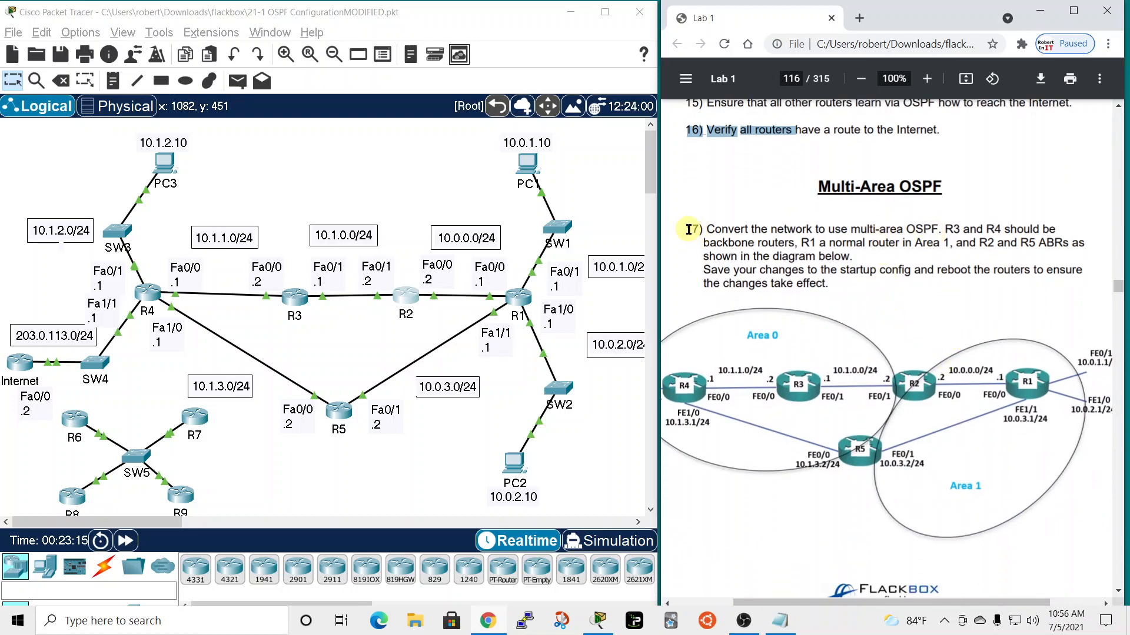
{"action": "left_click_drag", "start_coordinate": [686, 229], "coordinate": [703, 230]}
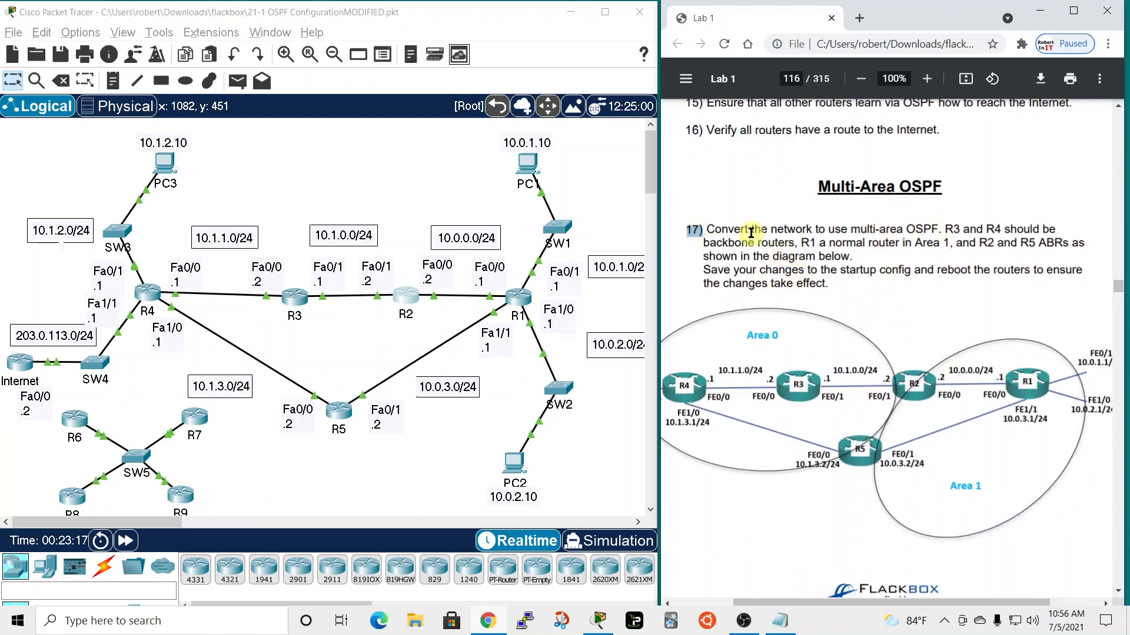
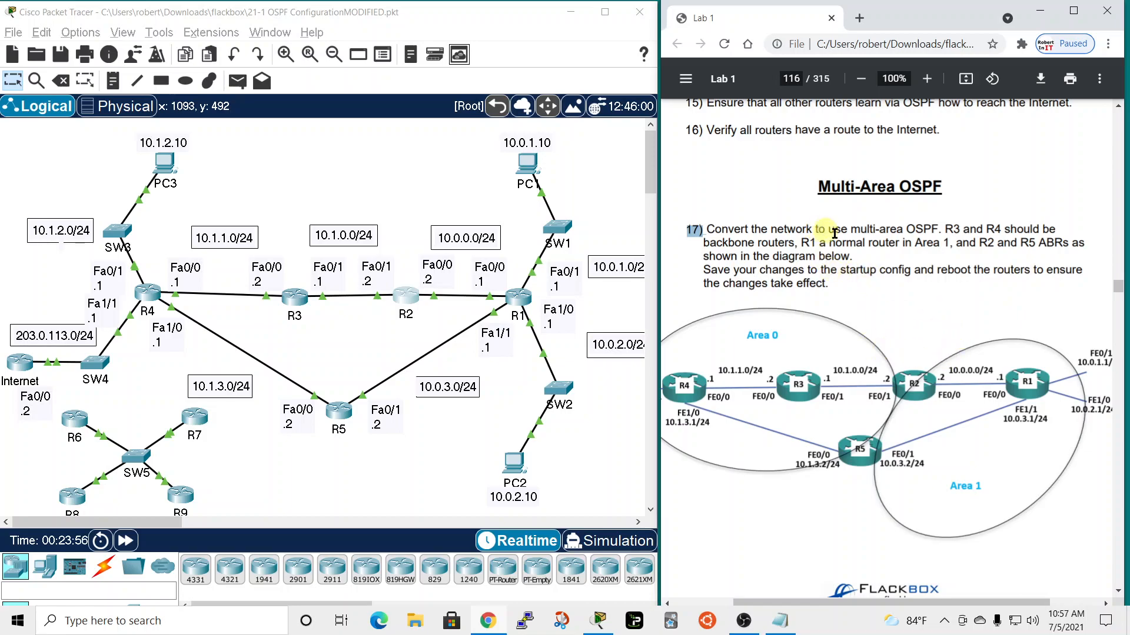
Step: Highlight the requirements that R3 and R4 are backbone routers and R1 a normal router in Area 1
{"action": "left_click_drag", "start_coordinate": [943, 227], "coordinate": [799, 244]}
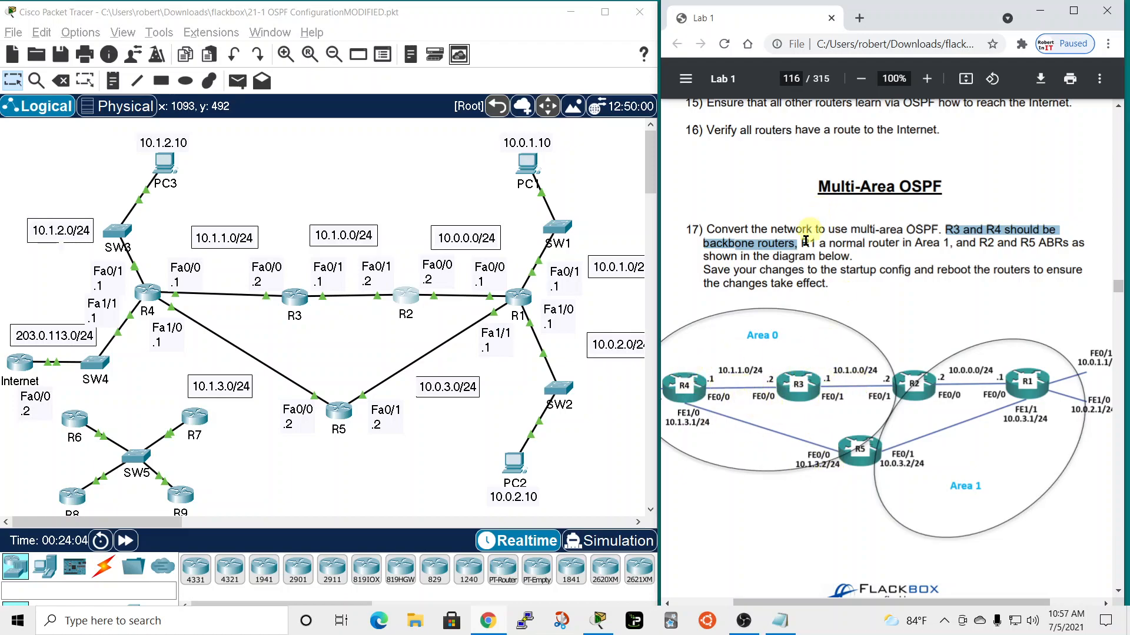
{"action": "left_click_drag", "start_coordinate": [801, 243], "coordinate": [950, 241]}
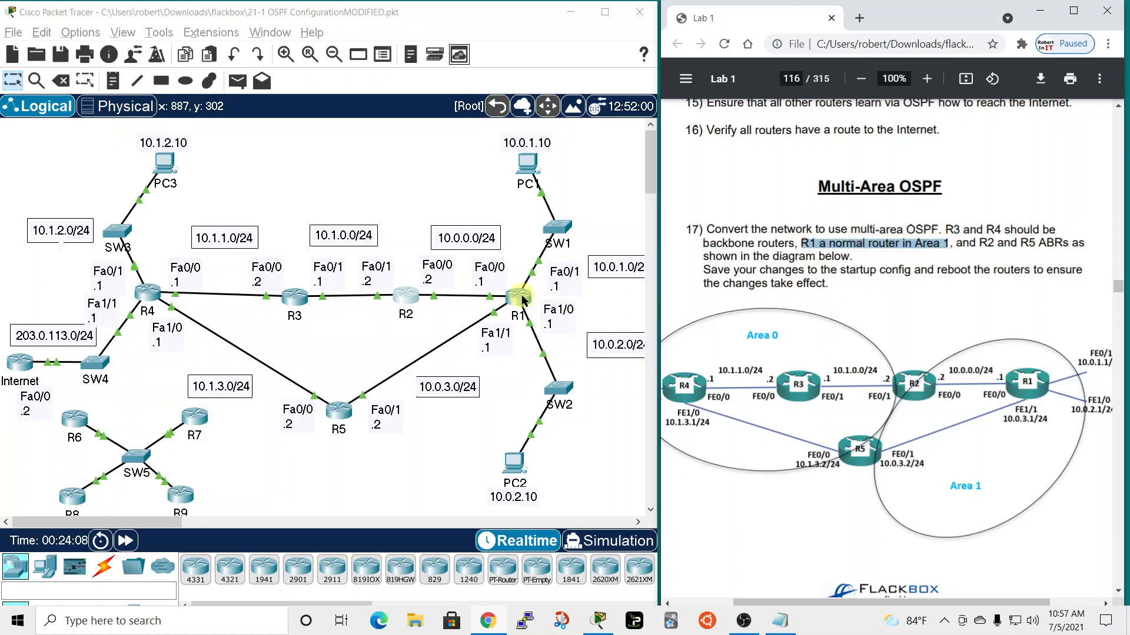
Step: Open R1's CLI and display the OSPF section of its running configuration
{"action": "left_click", "coordinate": [535, 282]}
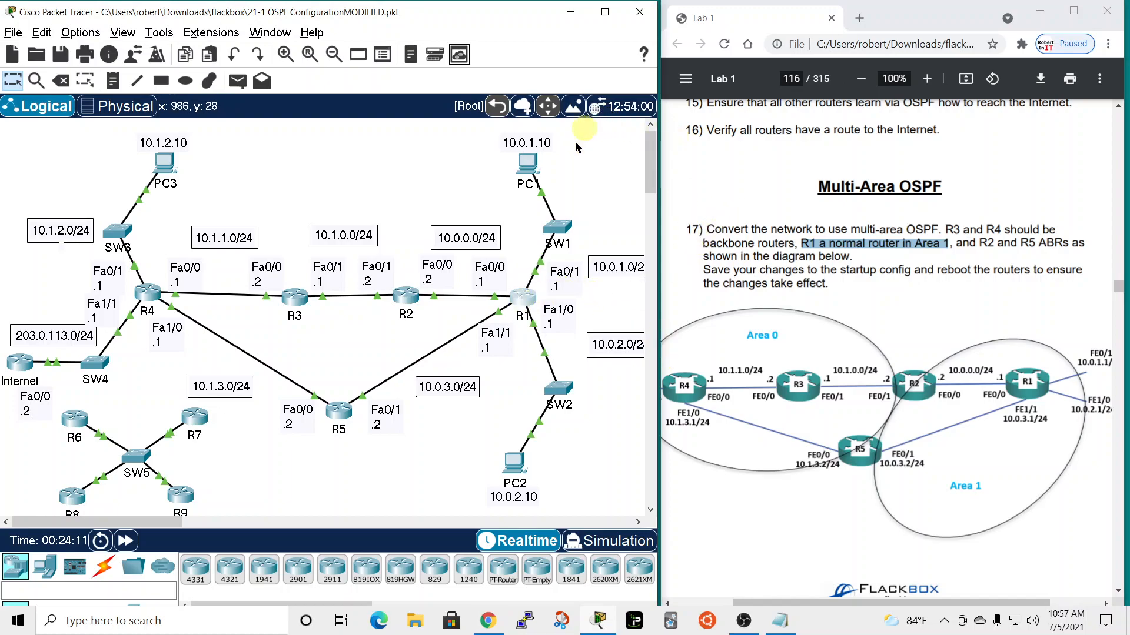
{"action": "left_click", "coordinate": [529, 288]}
{"action": "left_click_drag", "start_coordinate": [620, 94], "coordinate": [440, 30]}
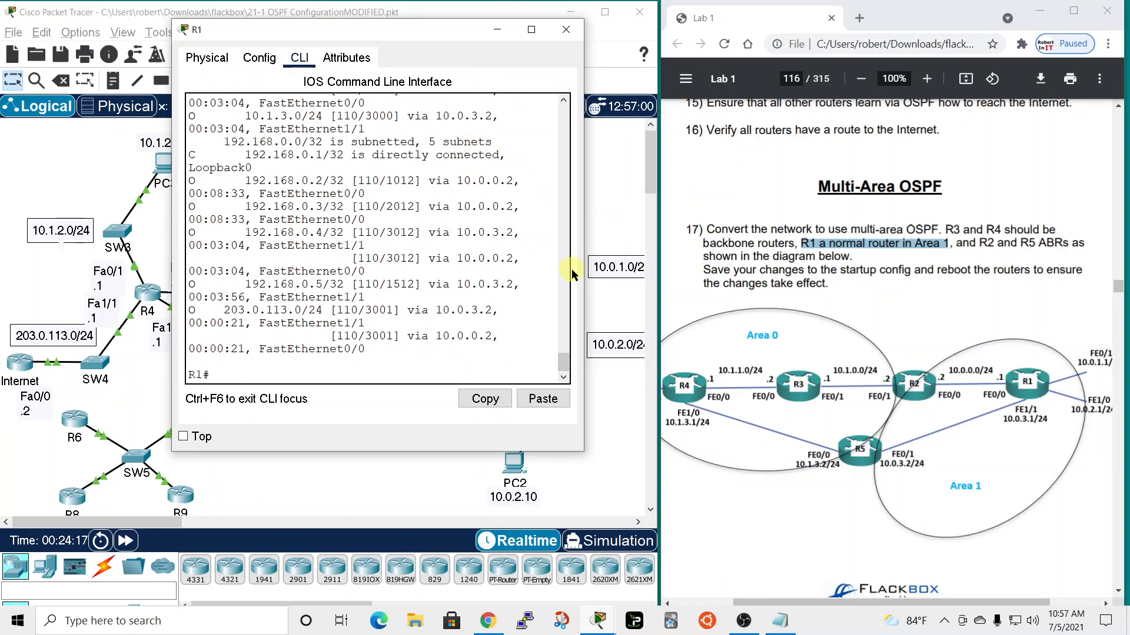
{"action": "type", "text": "sho run"}
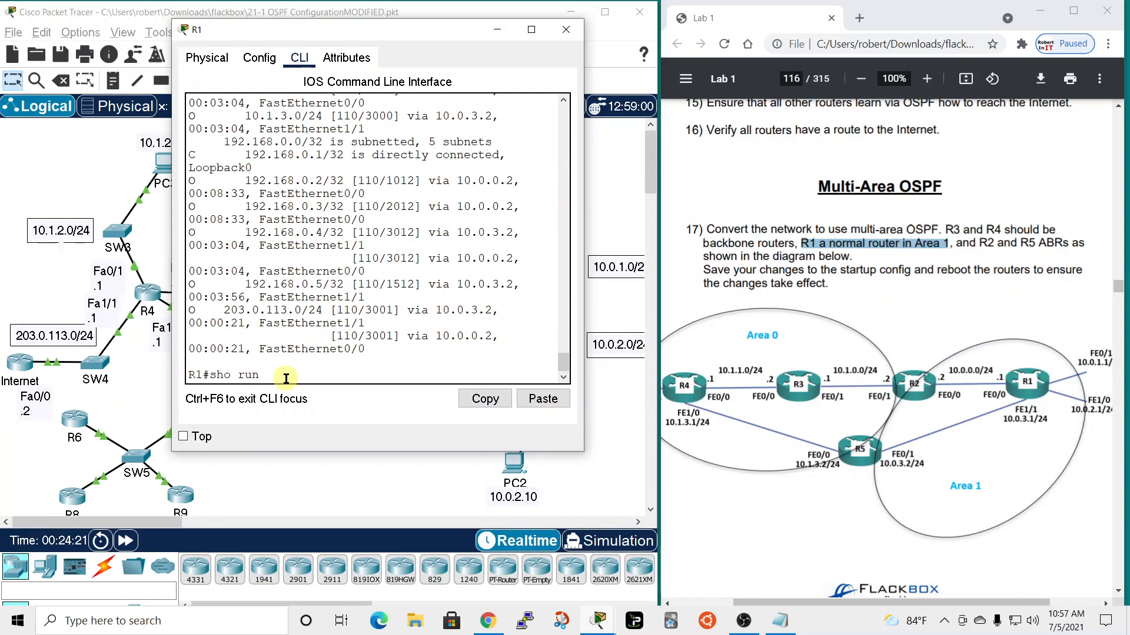
{"action": "type", "text": " | section ospf"}
{"action": "key", "text": "Return"}
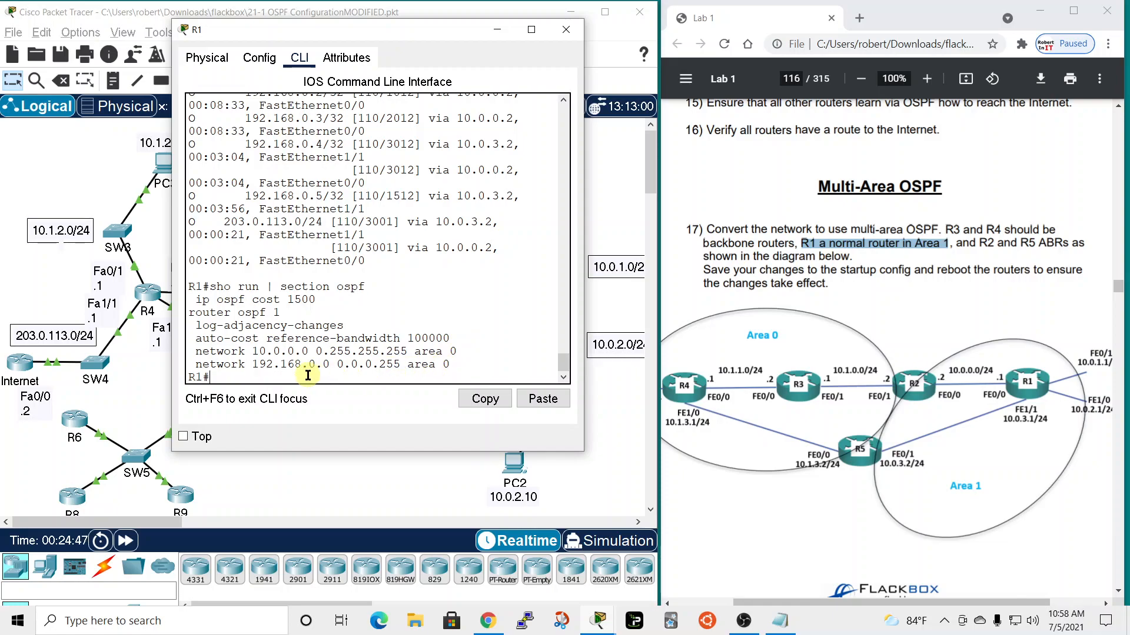
Step: In R1's OSPF process 1, re-enter network 10.0.0.0 0.255.255.255 with area 1 instead of area 0
{"action": "type", "text": "t"}
{"action": "key", "text": "Return"}
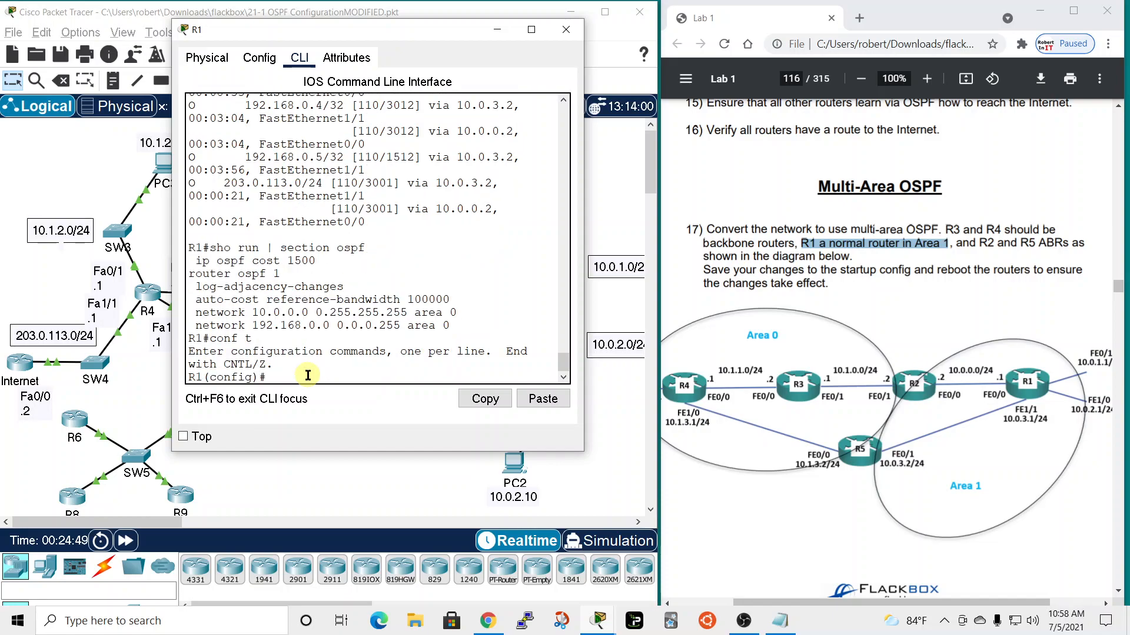
{"action": "type", "text": "route o"}
{"action": "key", "text": "Tab"}
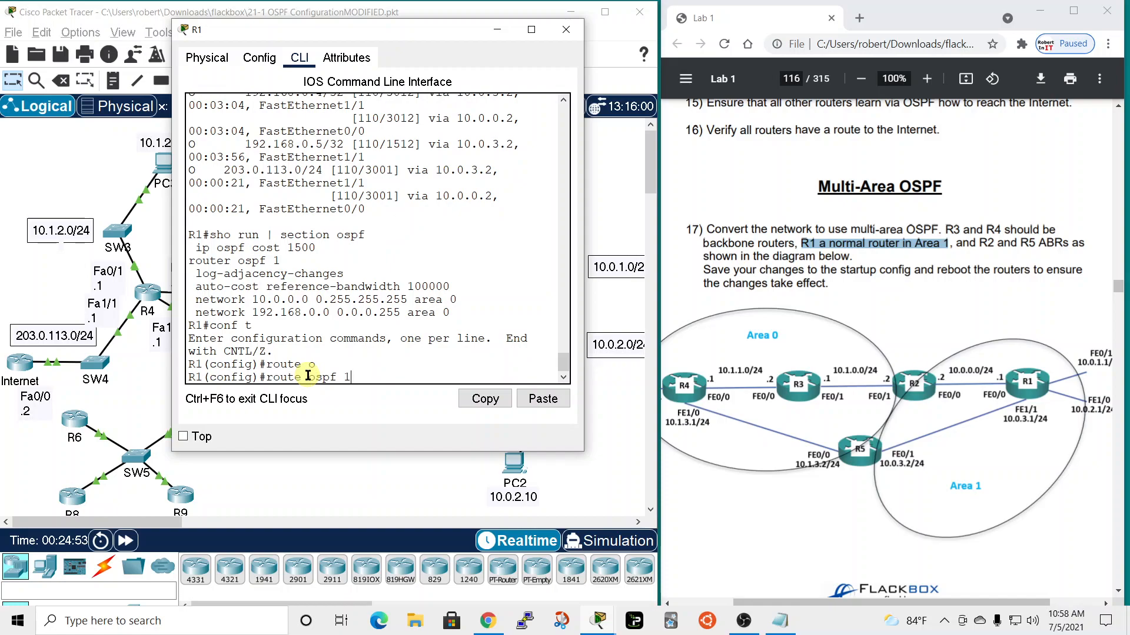
{"action": "type", "text": "1"}
{"action": "key", "text": "Return"}
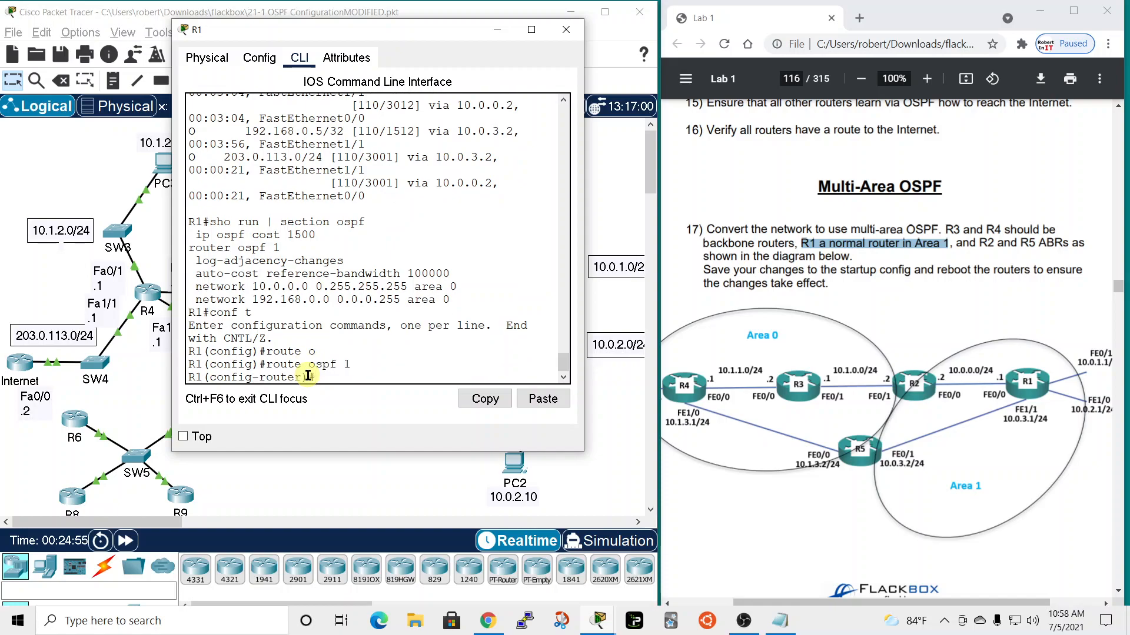
{"action": "type", "text": "networ"}
{"action": "key", "text": "BackSpace"}
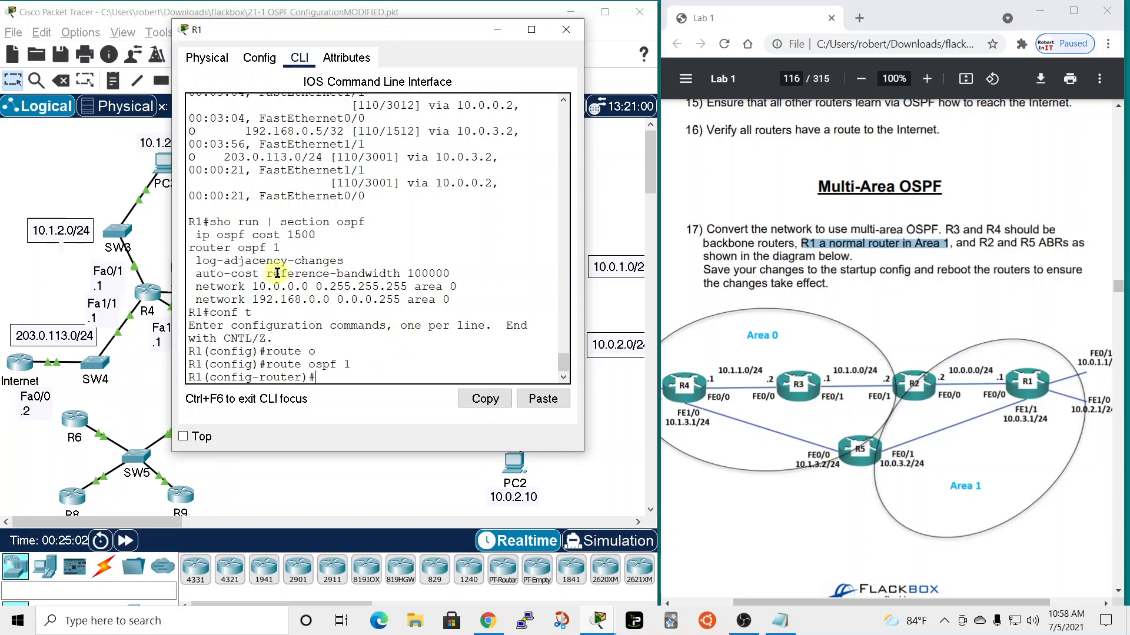
{"action": "left_click_drag", "start_coordinate": [196, 287], "coordinate": [450, 285]}
{"action": "right_click", "coordinate": [450, 285]}
{"action": "left_click", "coordinate": [471, 296]}
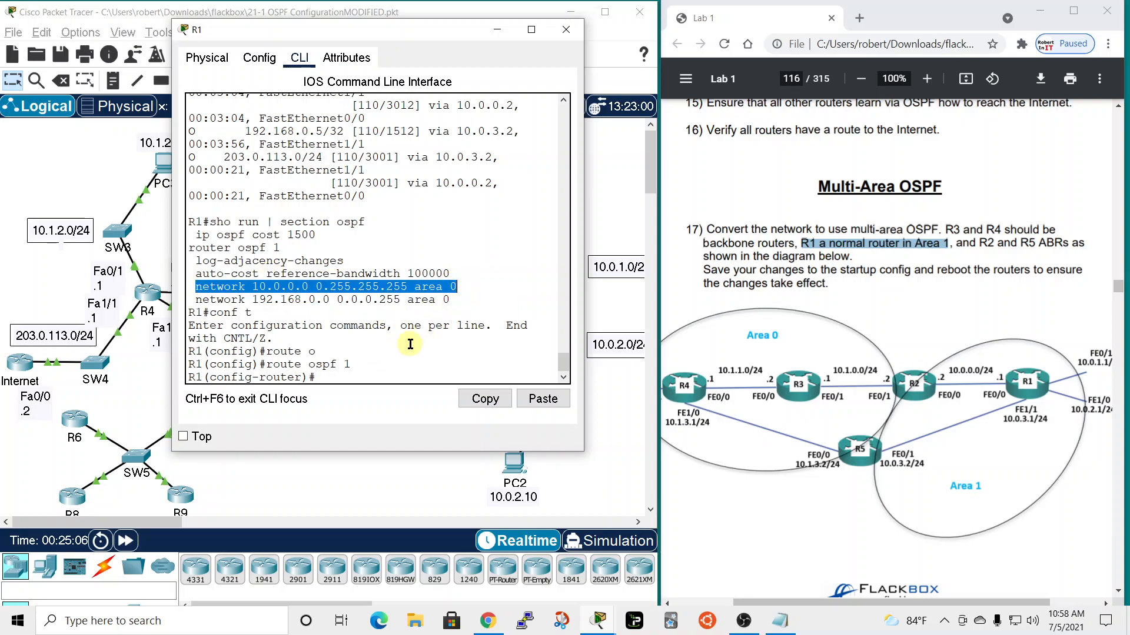
{"action": "right_click", "coordinate": [355, 376]}
{"action": "left_click", "coordinate": [392, 405]}
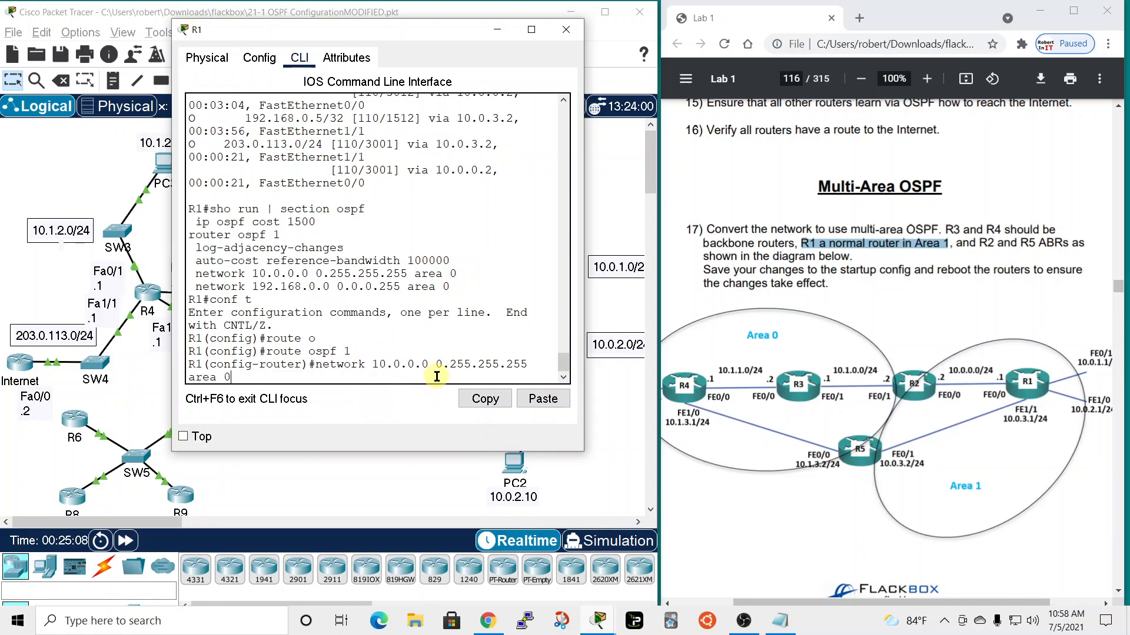
{"action": "type", "text": "1"}
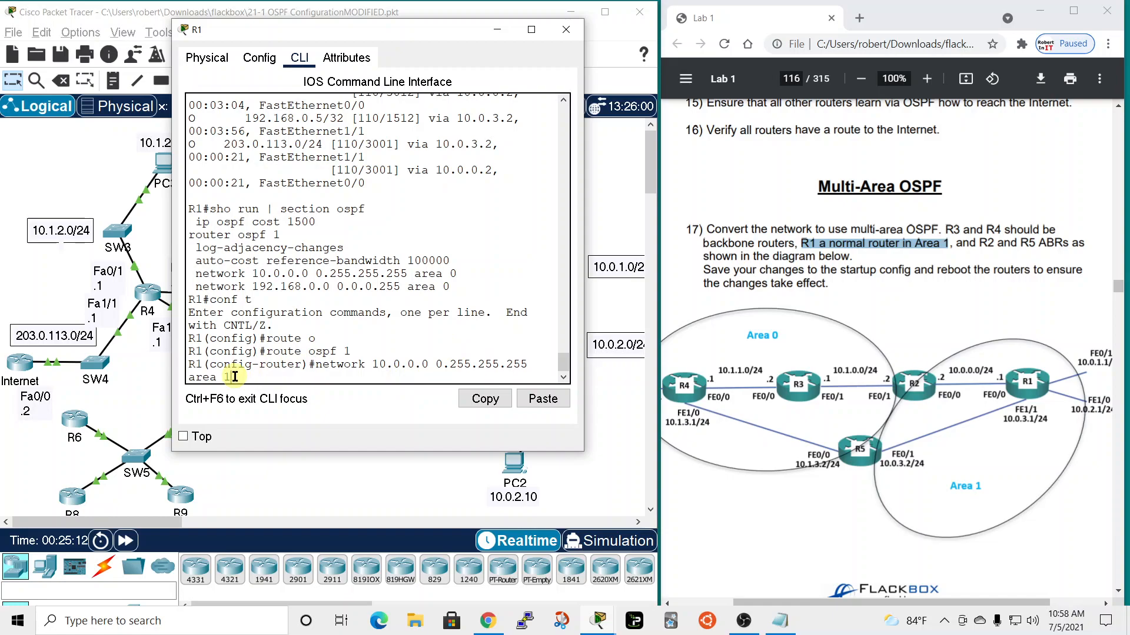
{"action": "key", "text": "Return"}
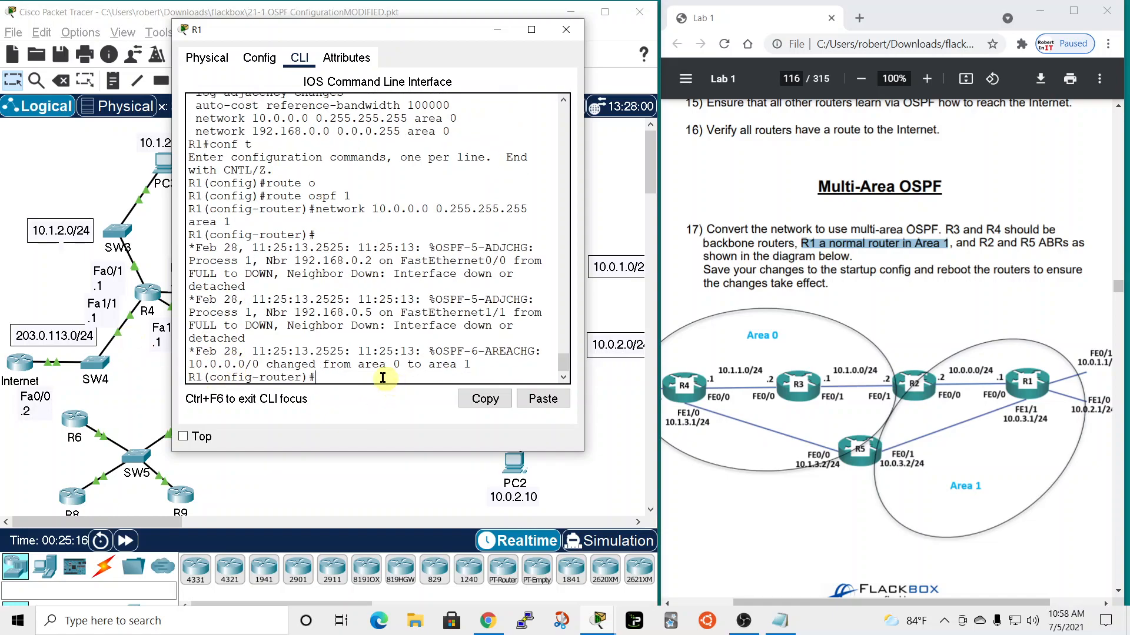
Step: Scroll through R1's CLI output to examine the OSPF log messages following the area change
{"action": "scroll", "coordinate": [438, 340], "scroll_direction": "up", "scroll_amount": 4}
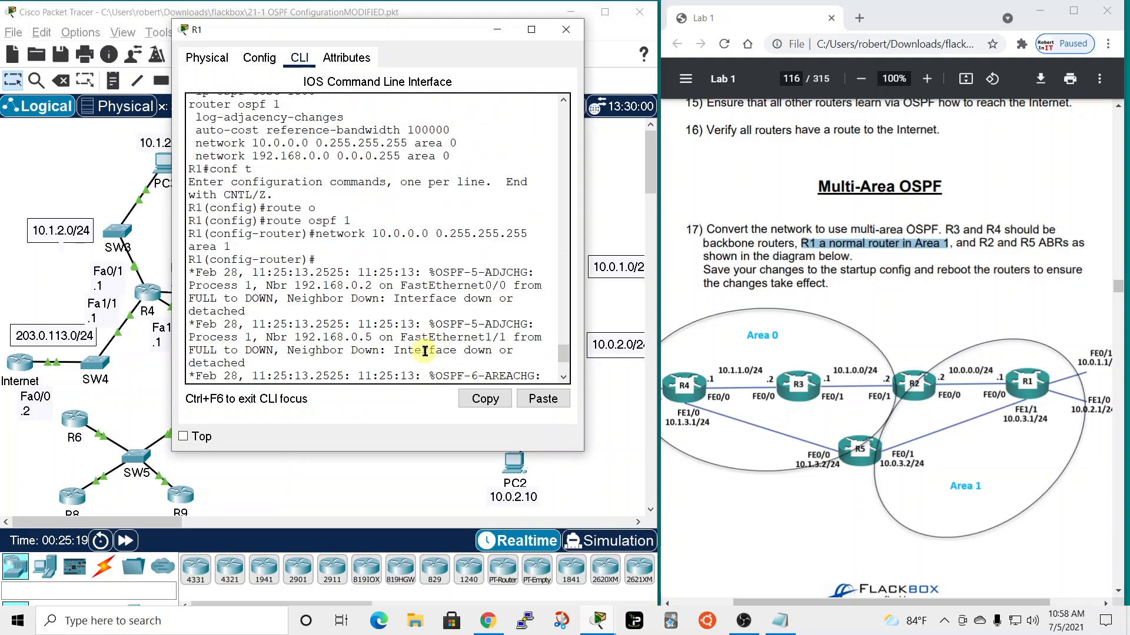
{"action": "scroll", "coordinate": [424, 351], "scroll_direction": "up", "scroll_amount": 1}
{"action": "scroll", "coordinate": [353, 176], "scroll_direction": "down", "scroll_amount": 3}
{"action": "scroll", "coordinate": [356, 233], "scroll_direction": "up", "scroll_amount": 3}
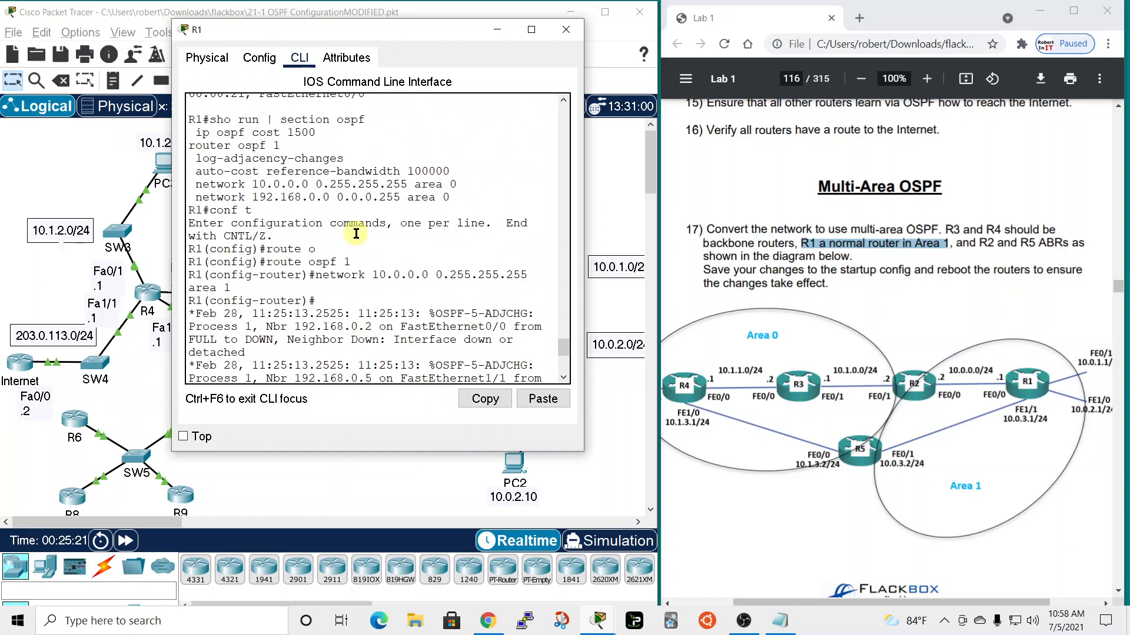
{"action": "left_click_drag", "start_coordinate": [195, 197], "coordinate": [438, 177]}
{"action": "scroll", "coordinate": [416, 300], "scroll_direction": "down", "scroll_amount": 1}
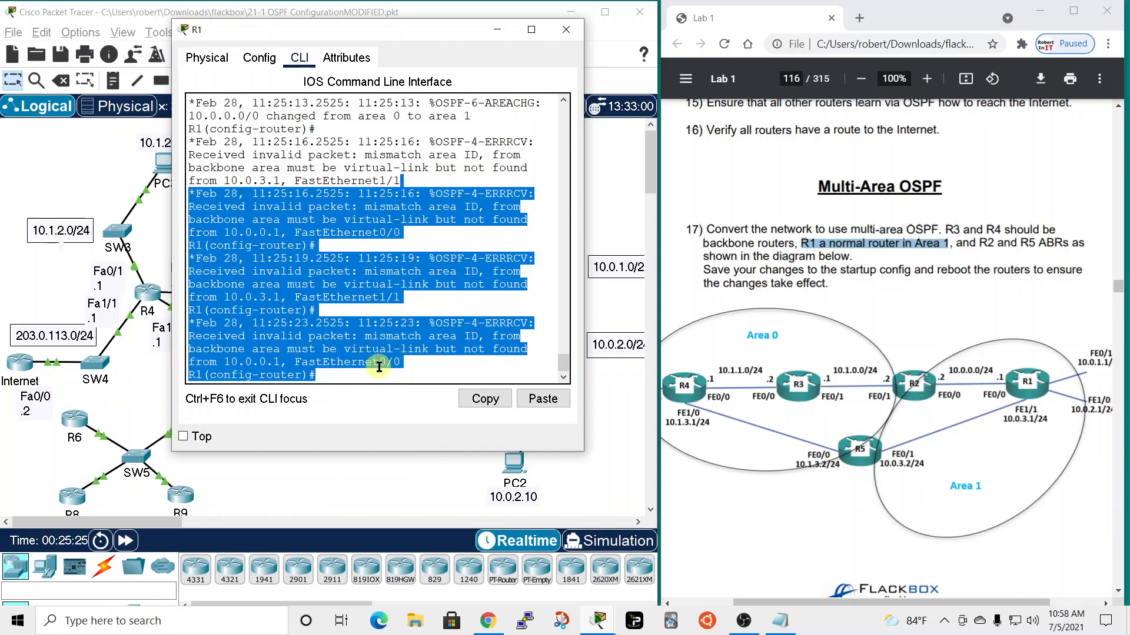
{"action": "left_click", "coordinate": [368, 369]}
{"action": "scroll", "coordinate": [478, 342], "scroll_direction": "up", "scroll_amount": 10}
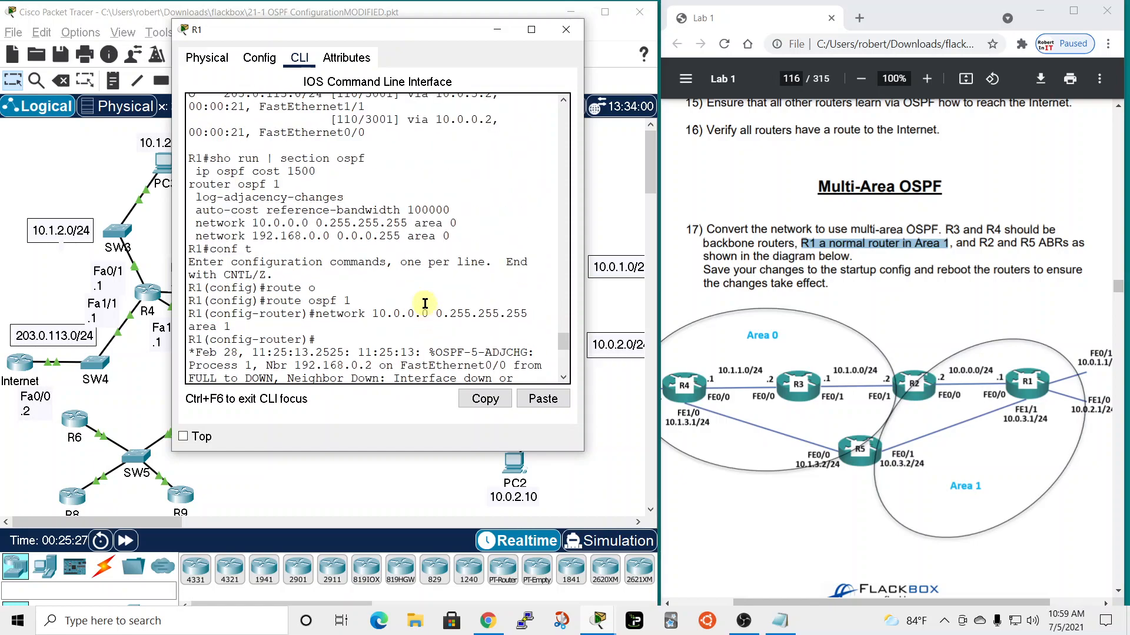
{"action": "scroll", "coordinate": [330, 223], "scroll_direction": "up", "scroll_amount": 3}
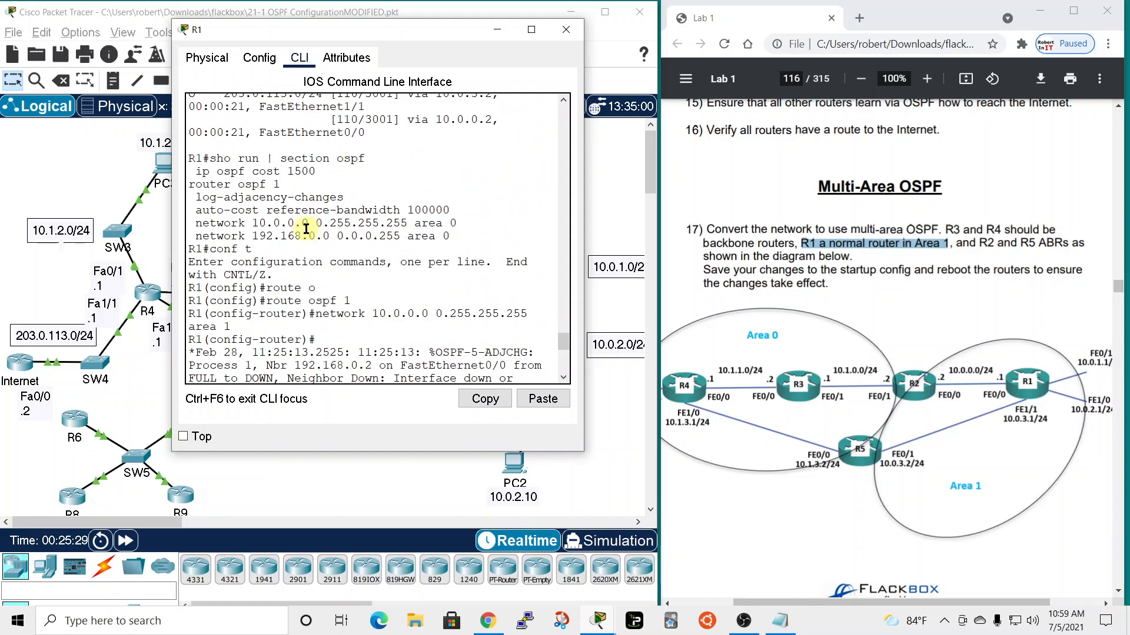
{"action": "scroll", "coordinate": [412, 232], "scroll_direction": "up", "scroll_amount": 10}
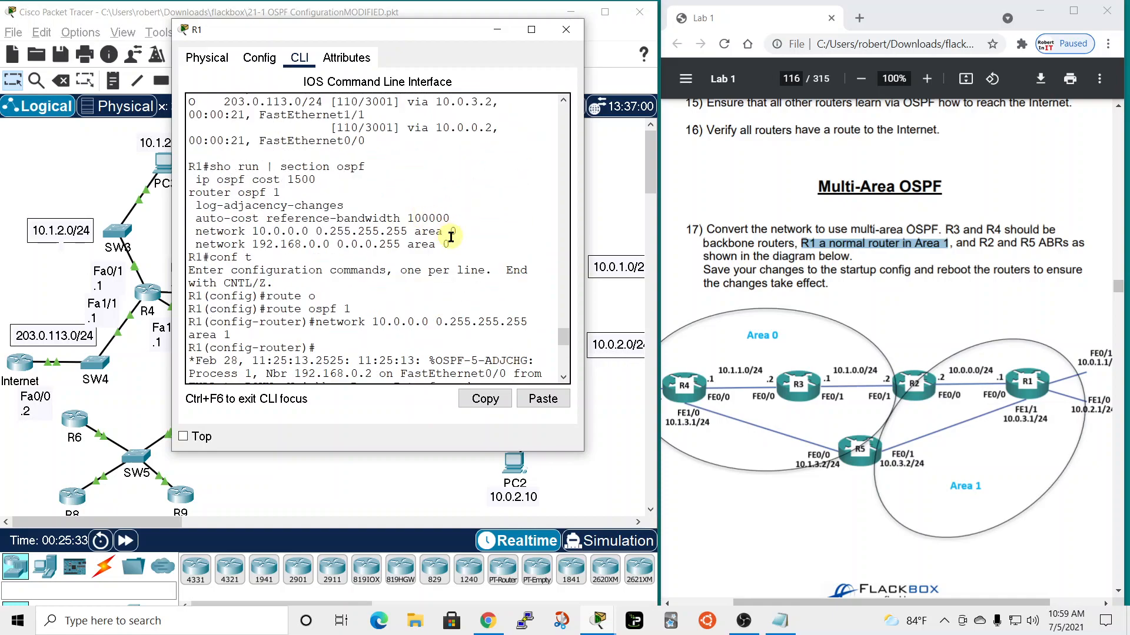
{"action": "left_click_drag", "start_coordinate": [450, 244], "coordinate": [223, 231]}
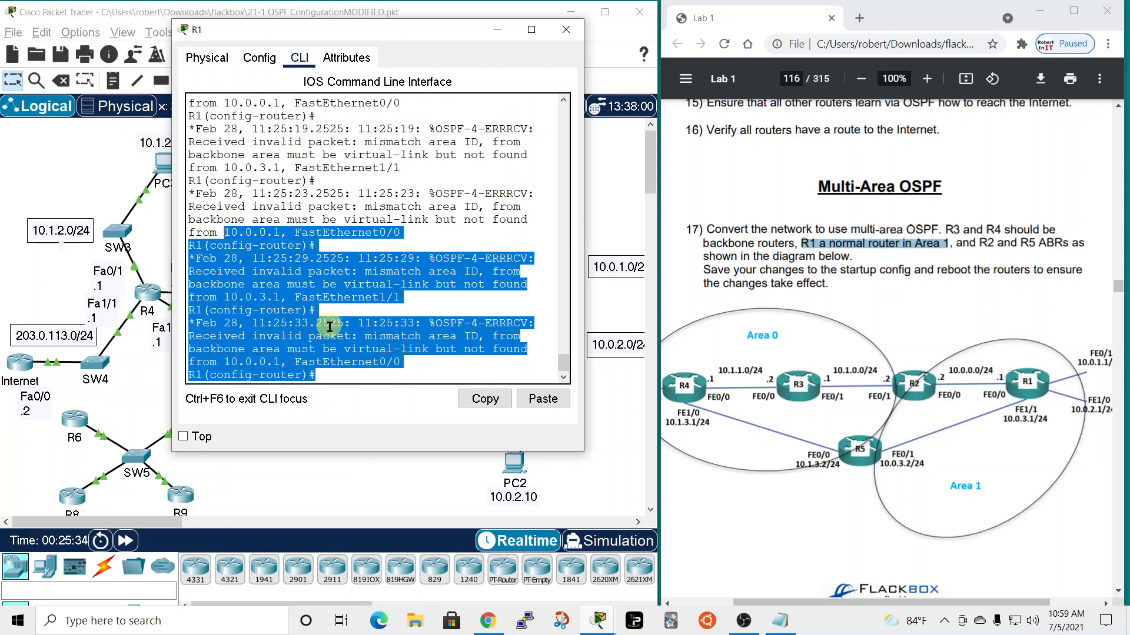
{"action": "left_click", "coordinate": [344, 374]}
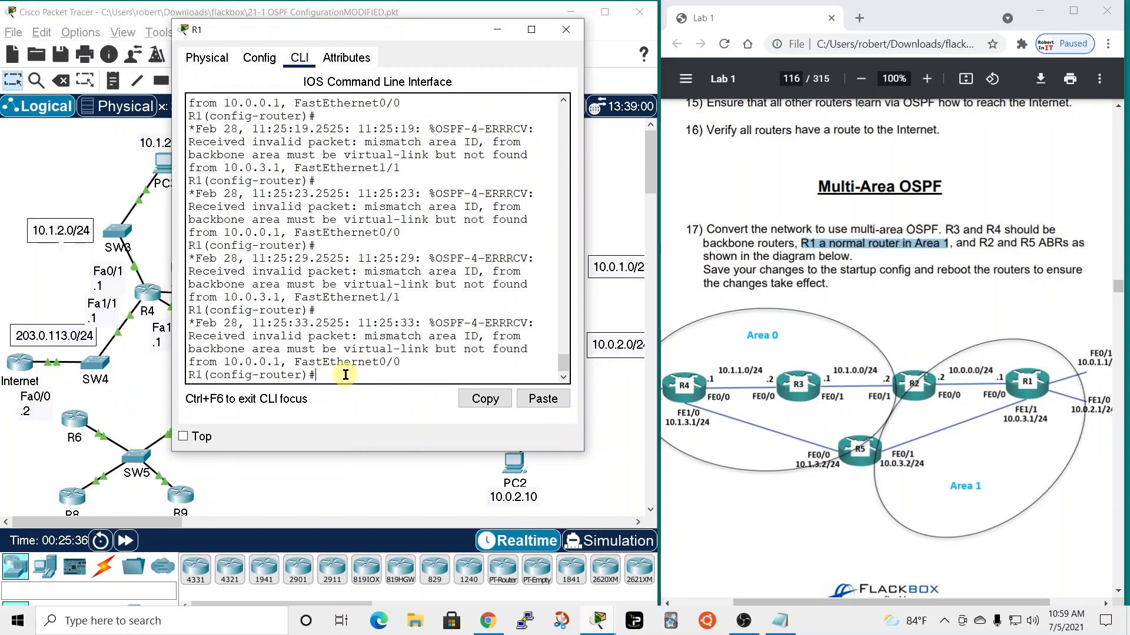
Step: Try to add network 192.168.0.0 0.0.0.255 area 1 from global configuration mode
{"action": "type", "text": "exit"}
{"action": "key", "text": "Return"}
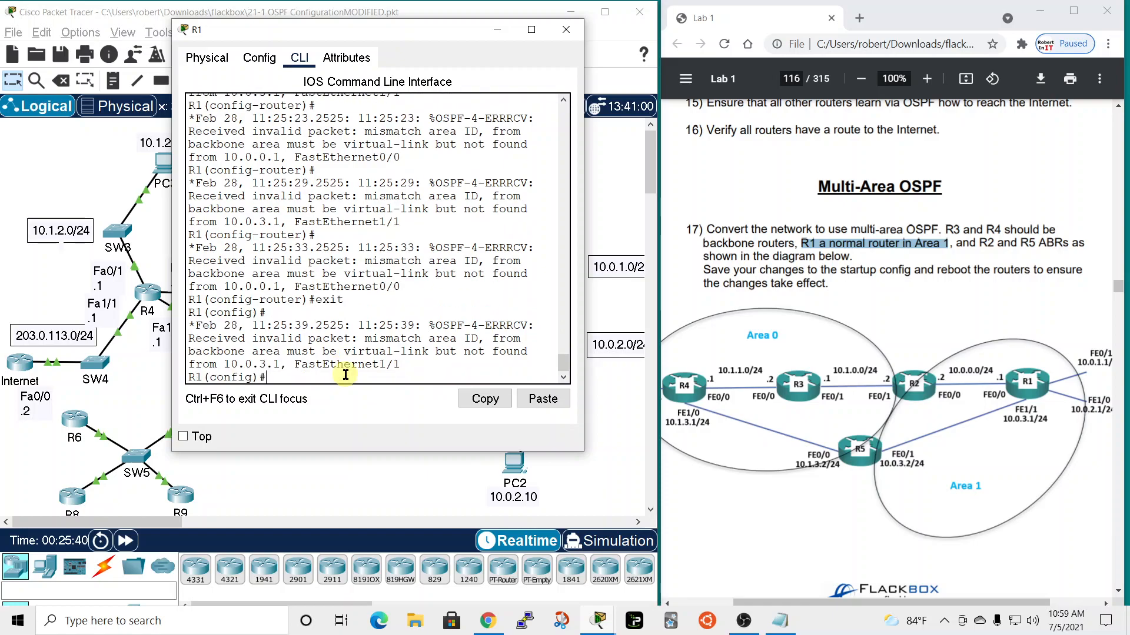
{"action": "type", "text": "network 192.168.0.0 0"}
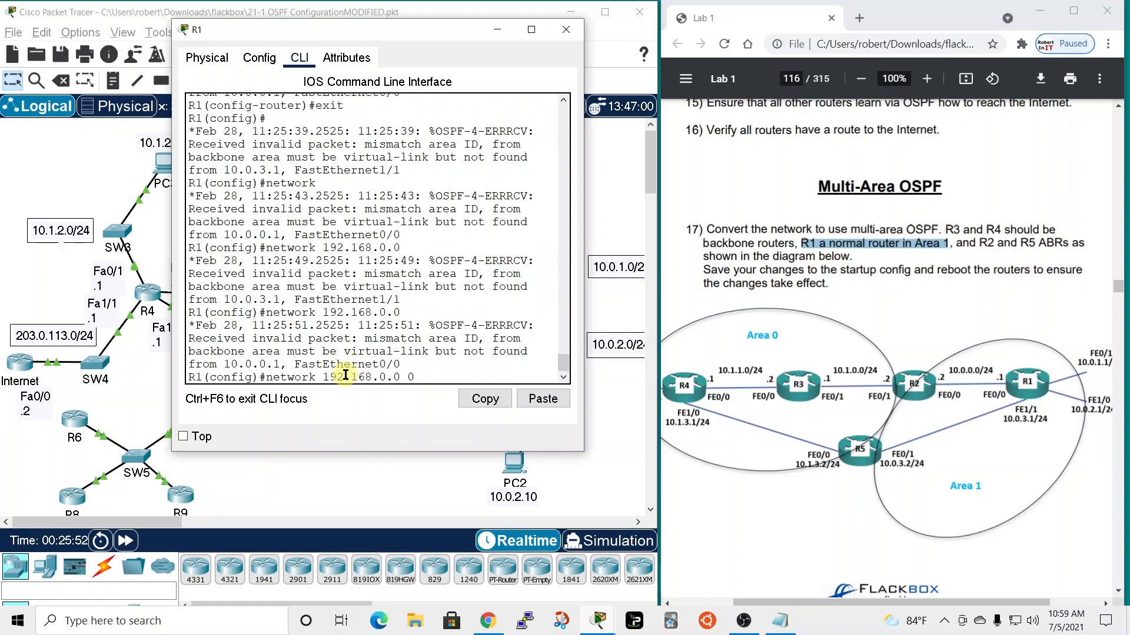
{"action": "type", "text": "5445"}
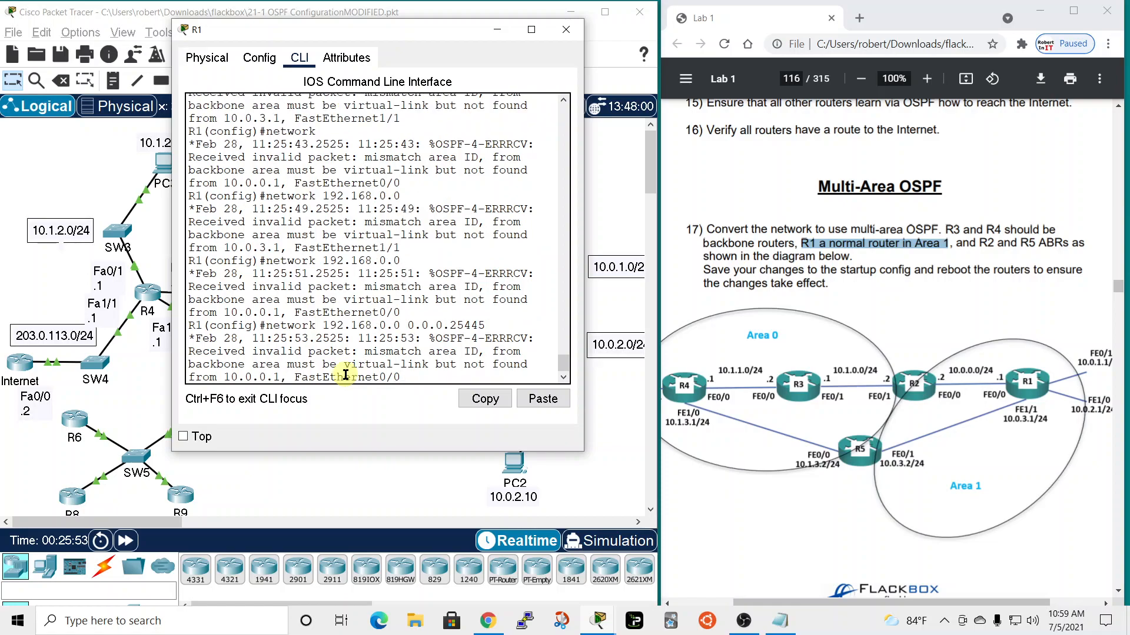
{"action": "key", "text": "BackSpace"}
{"action": "type", "text": "55 a"}
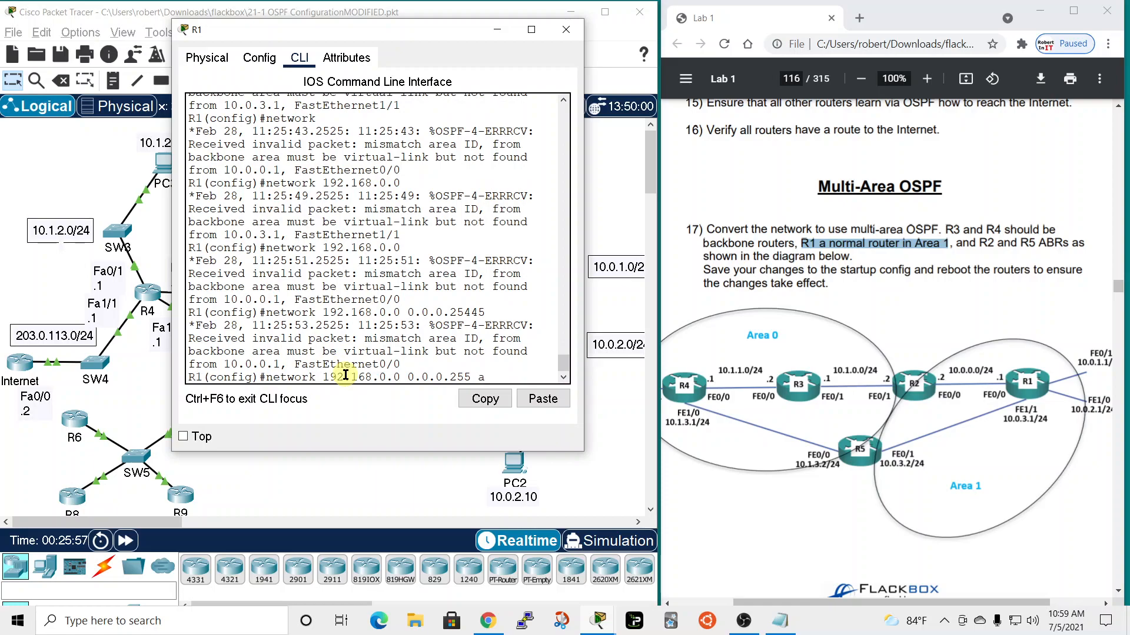
{"action": "type", "text": "rea 1"}
{"action": "key", "text": "Return"}
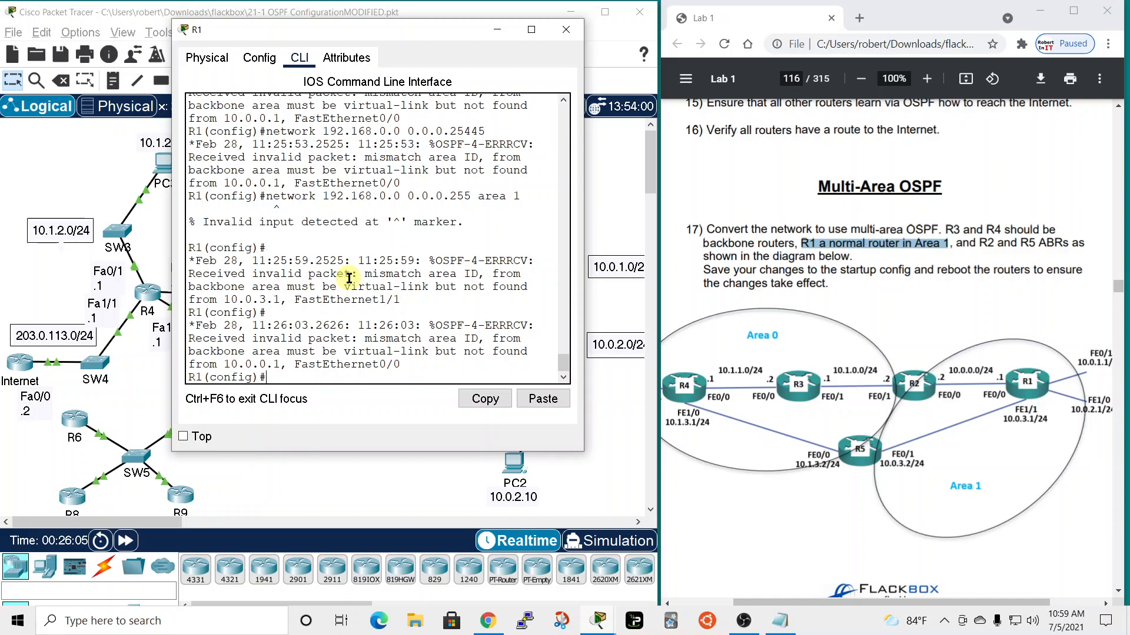
Step: Re-enter OSPF process 1 on R1 and place network 192.168.0.0 0.0.0.255 in area 1
{"action": "type", "text": "os"}
{"action": "key", "text": "Tab"}
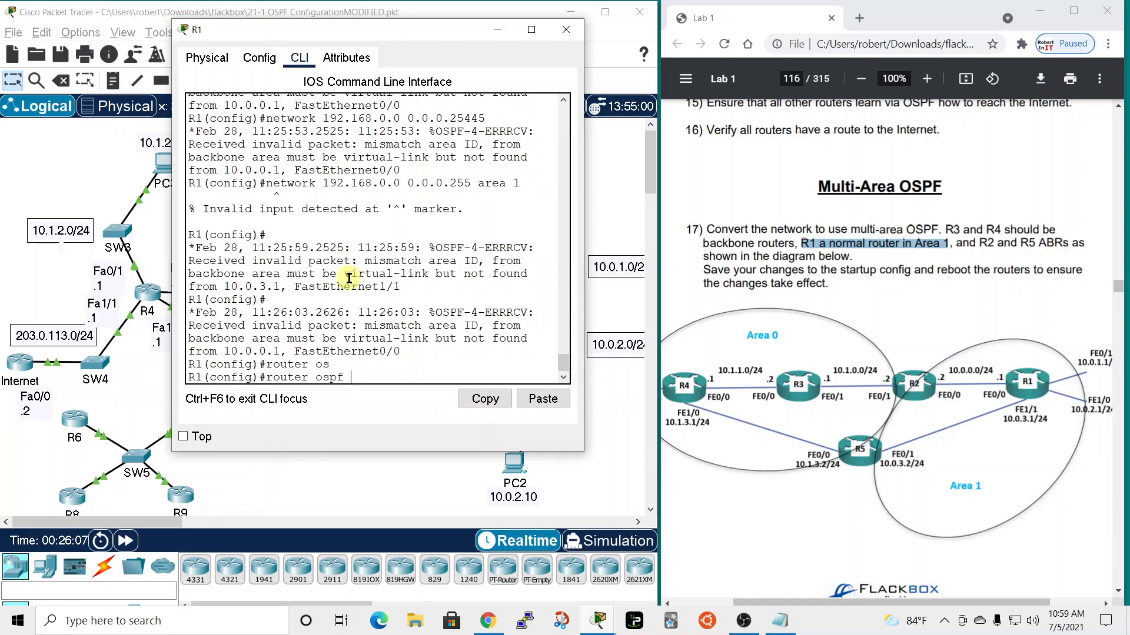
{"action": "type", "text": "1"}
{"action": "key", "text": "Return"}
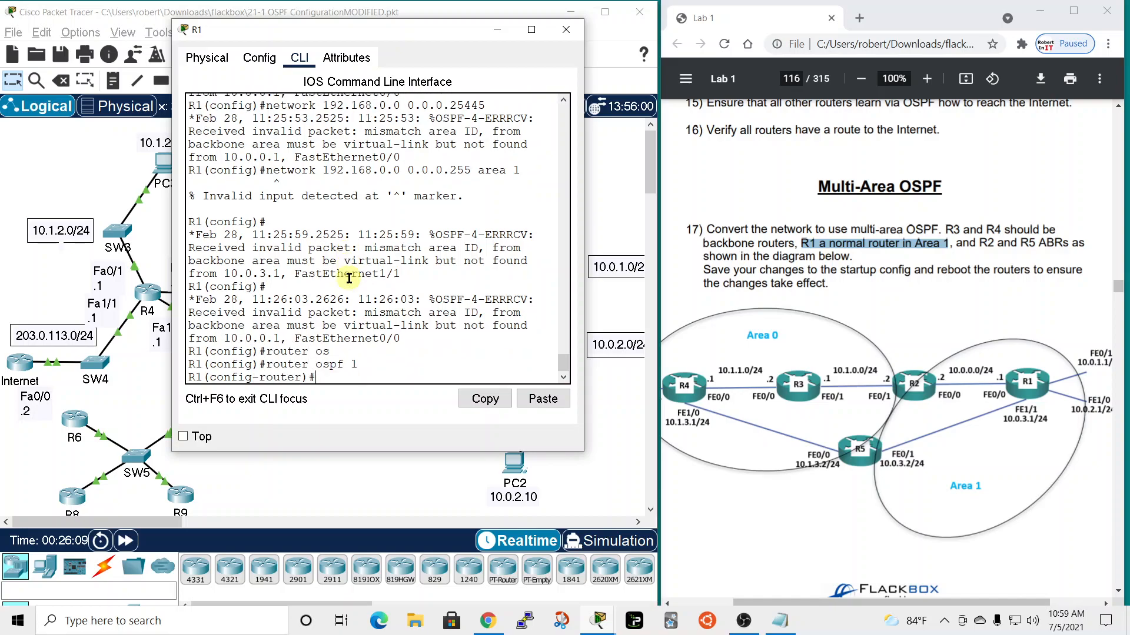
{"action": "type", "text": "nee"}
{"action": "key", "text": "BackSpace"}
{"action": "type", "text": "twork 192.1"}
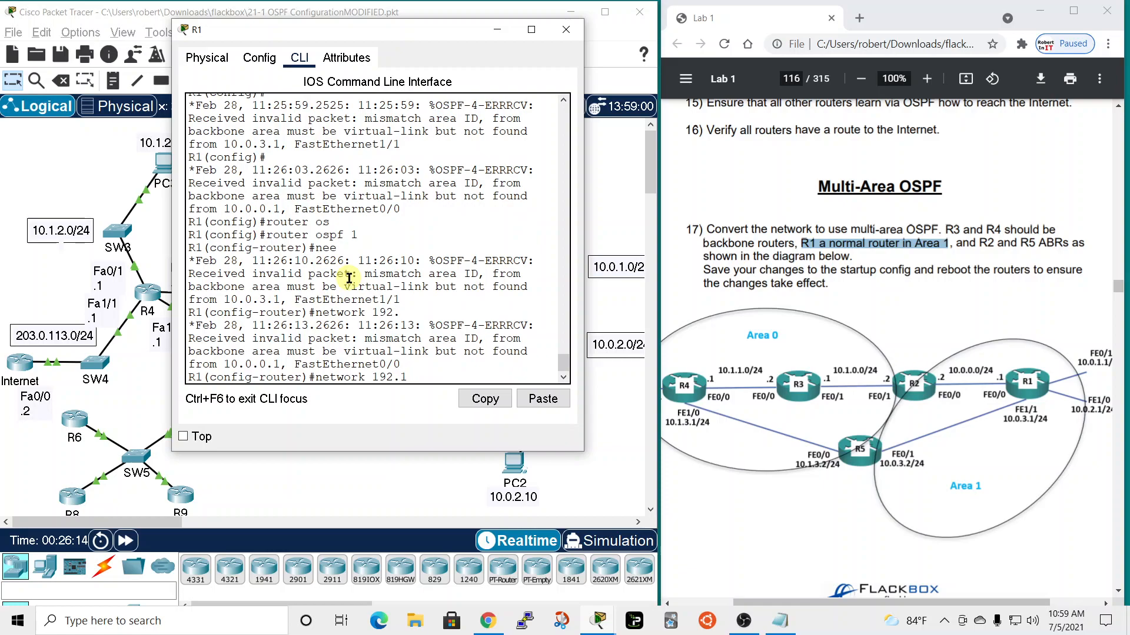
{"action": "type", "text": "68.0"}
{"action": "type", "text": "0.0.0"}
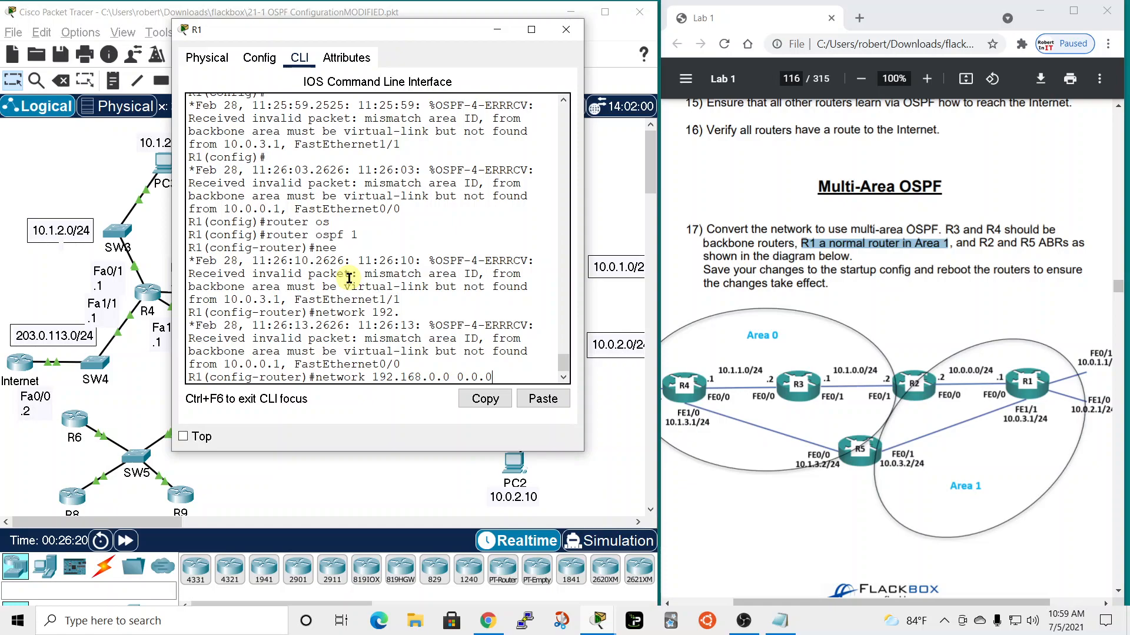
{"action": "type", "text": ".255 area 1"}
{"action": "key", "text": "Return"}
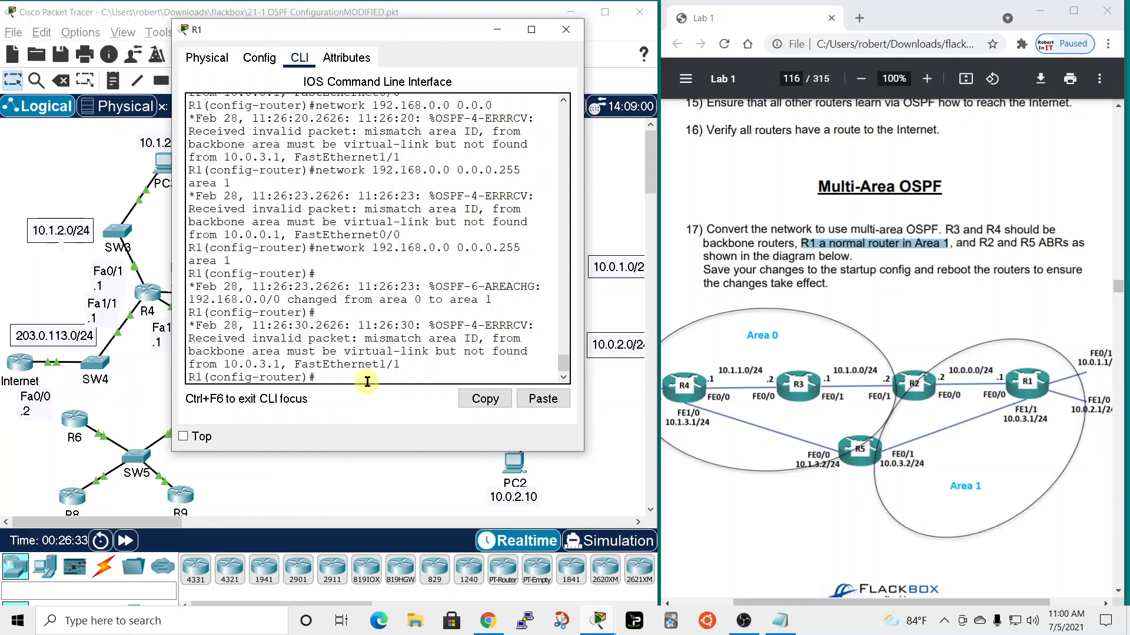
Step: Leave configuration mode and save R1's running configuration to the startup config
{"action": "left_click_drag", "start_coordinate": [739, 271], "coordinate": [911, 273]}
{"action": "left_click", "coordinate": [335, 374]}
{"action": "type", "text": "end"}
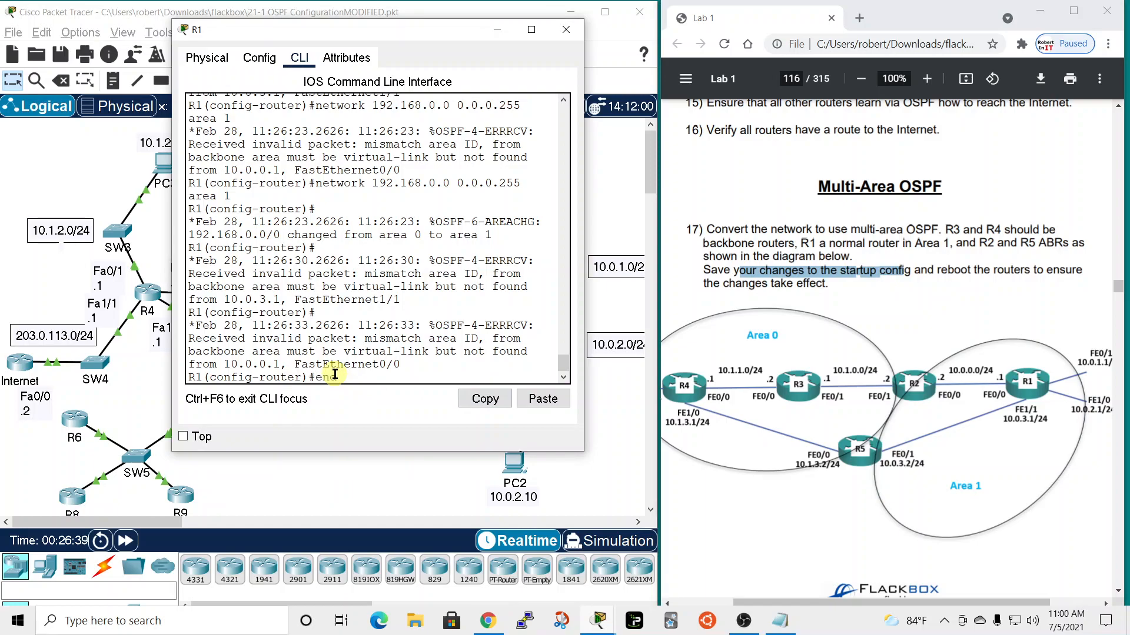
{"action": "key", "text": "Return"}
{"action": "type", "text": "copy run start"}
{"action": "key", "text": "Return"}
Step: Reload R1 and confirm the reload
{"action": "key", "text": "Return"}
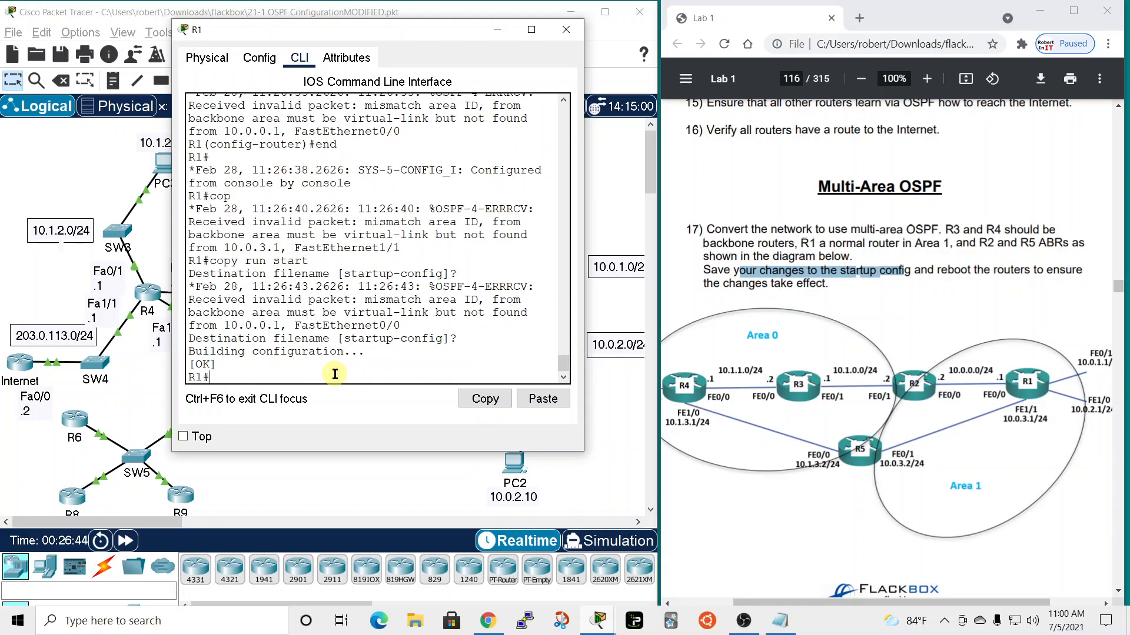
{"action": "type", "text": "reload"}
{"action": "key", "text": "Return"}
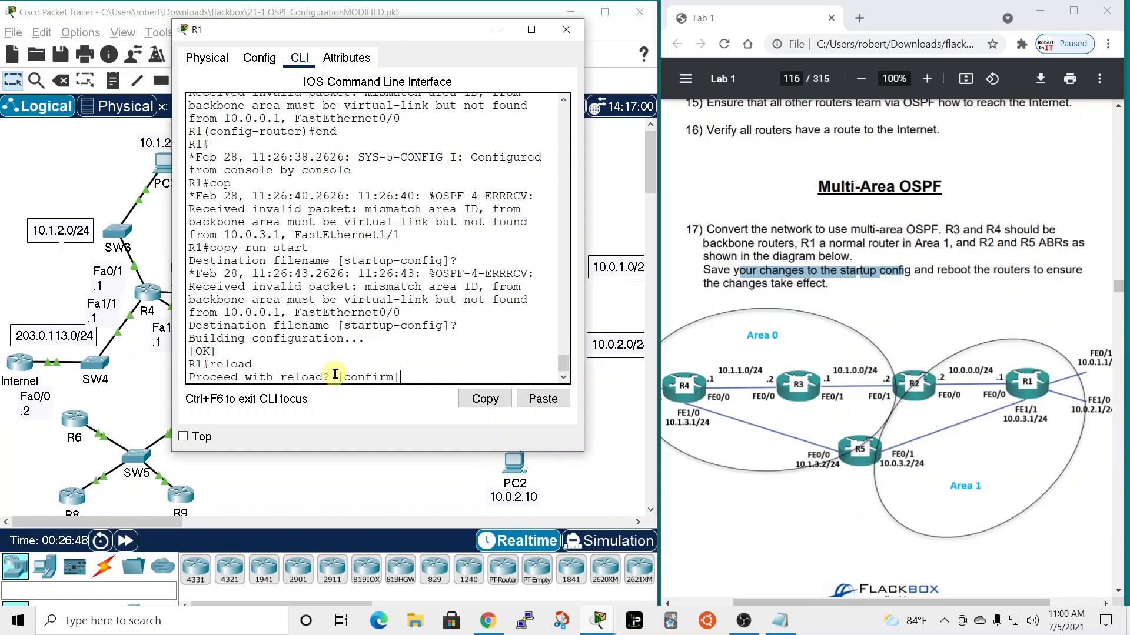
{"action": "key", "text": "Return"}
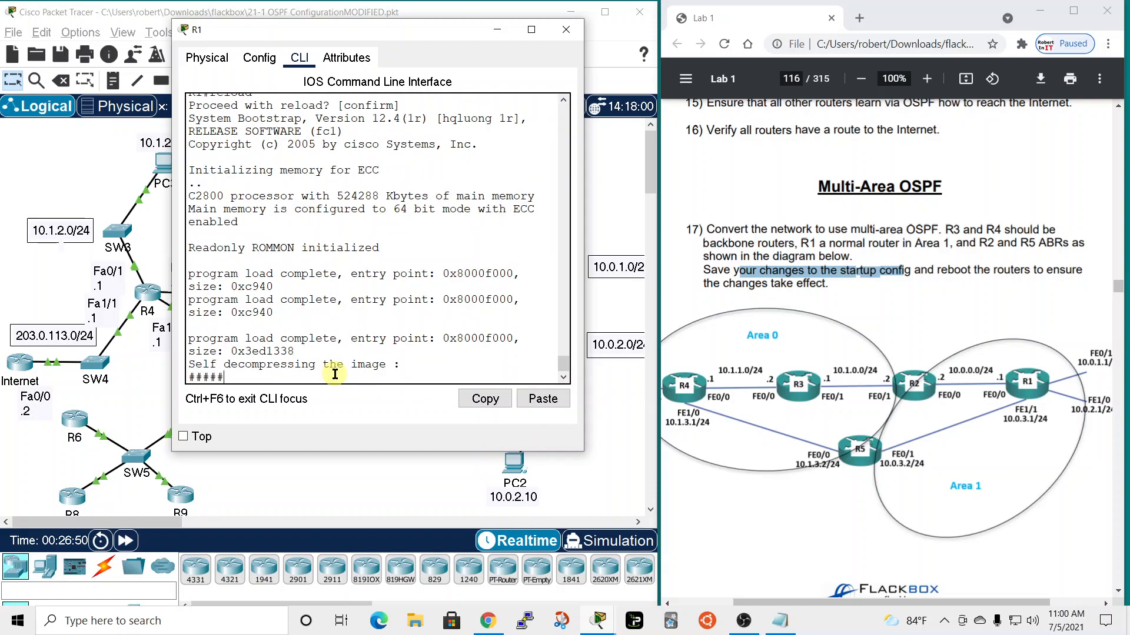
Step: Fast-forward the simulation time while R1 reboots and check R1's console output
{"action": "left_click_drag", "start_coordinate": [377, 29], "coordinate": [850, 22]}
{"action": "left_click", "coordinate": [133, 540]}
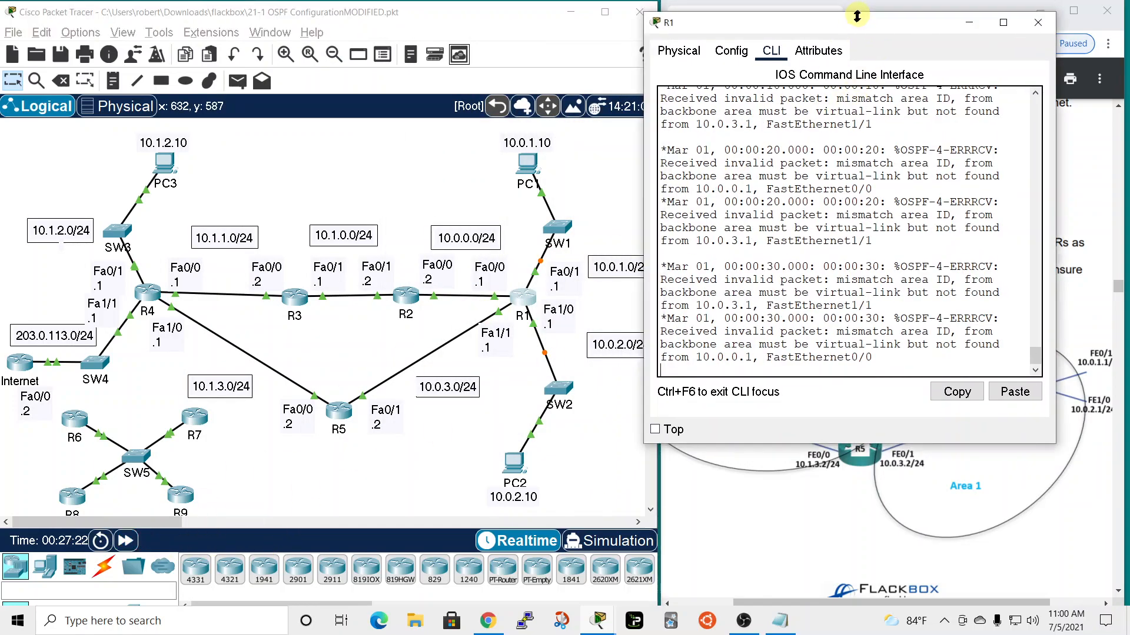
{"action": "left_click_drag", "start_coordinate": [854, 27], "coordinate": [452, 12]}
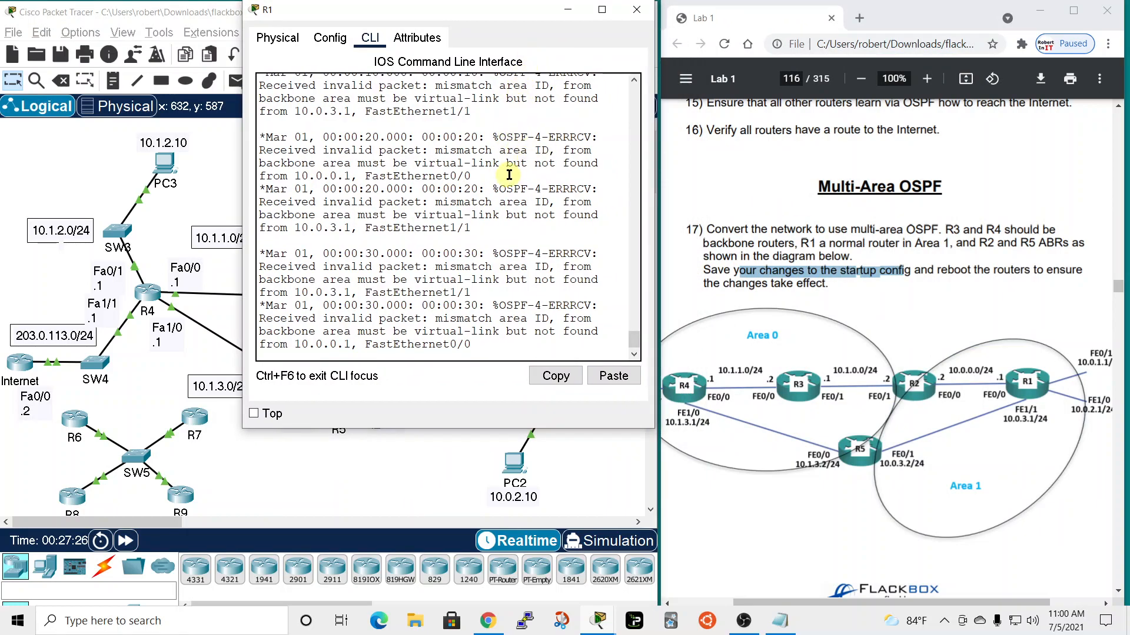
{"action": "left_click", "coordinate": [637, 9]}
{"action": "left_click_drag", "start_coordinate": [956, 243], "coordinate": [1066, 244]}
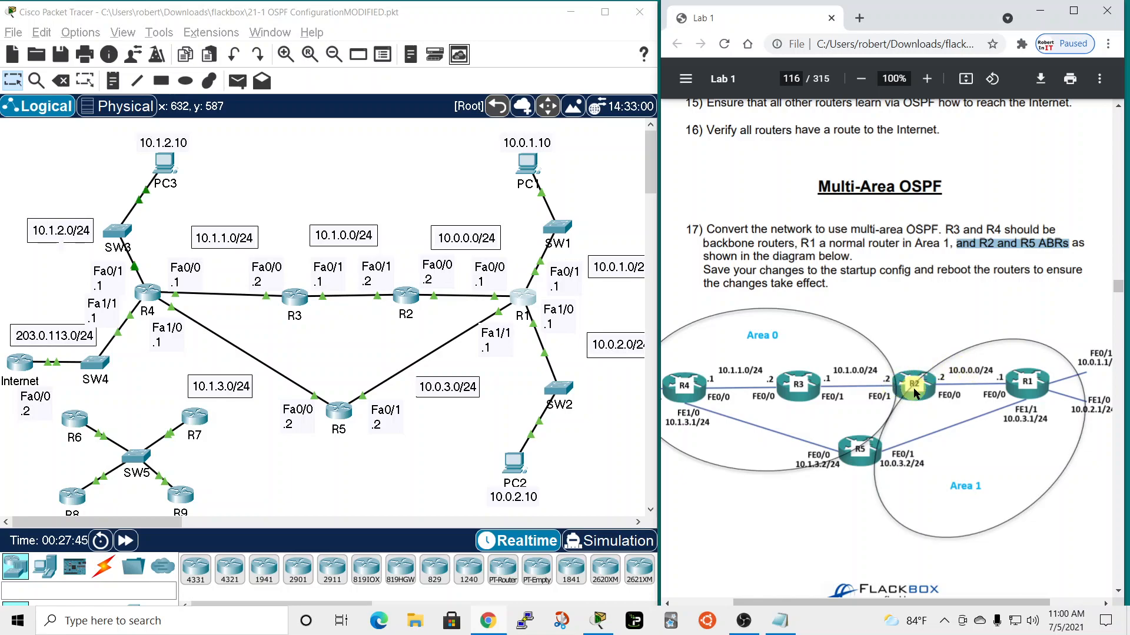
{"action": "left_click", "coordinate": [539, 294]}
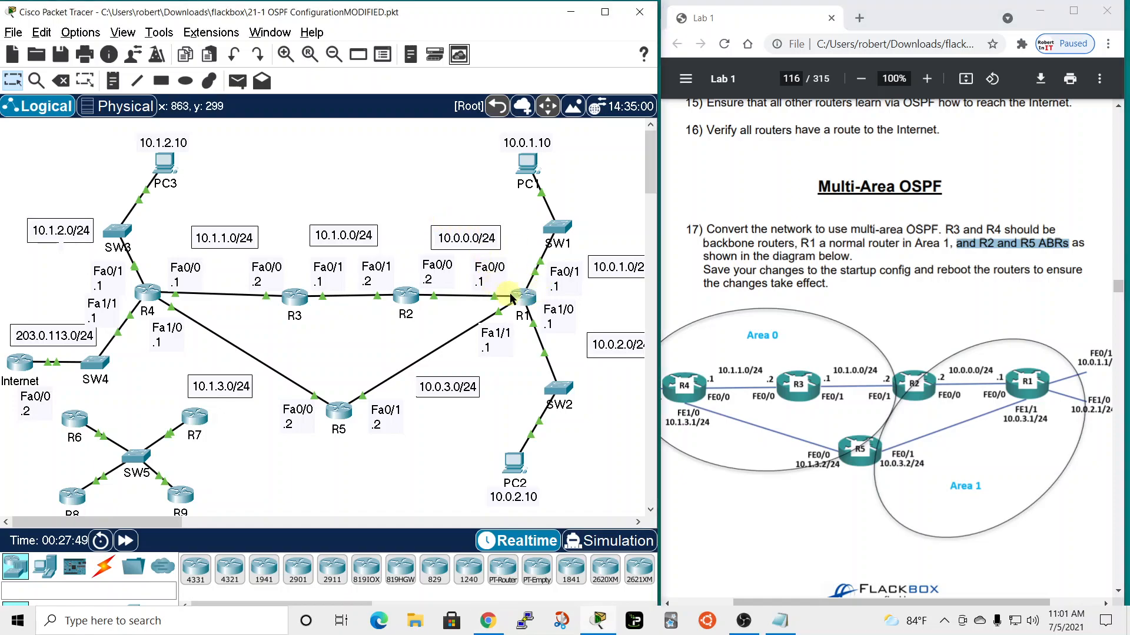
{"action": "left_click", "coordinate": [523, 298]}
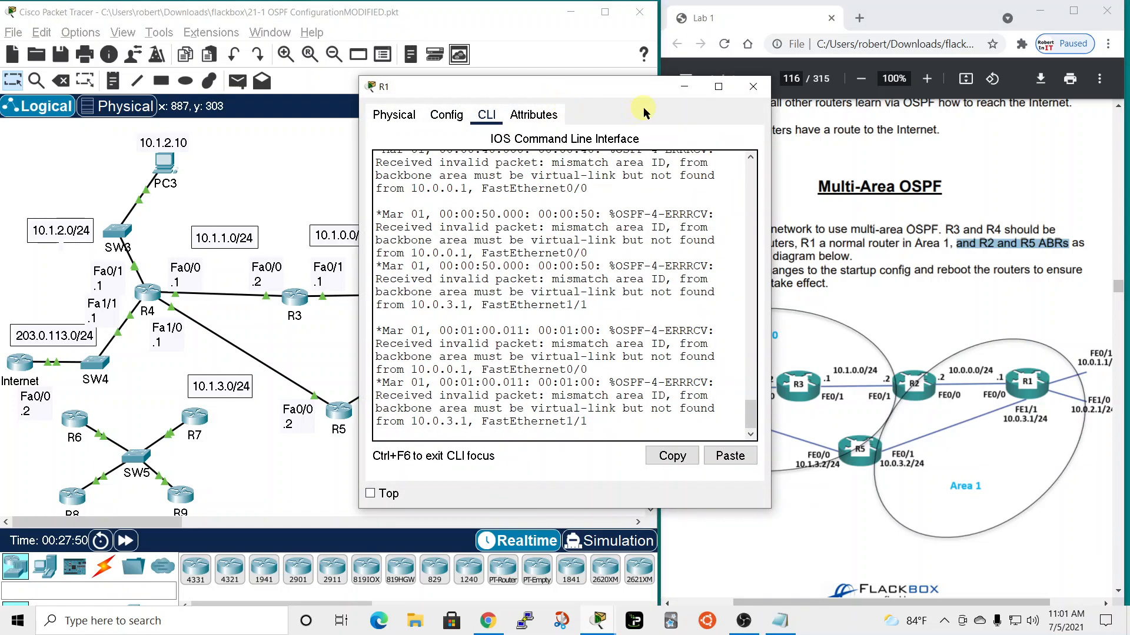
{"action": "left_click", "coordinate": [753, 87]}
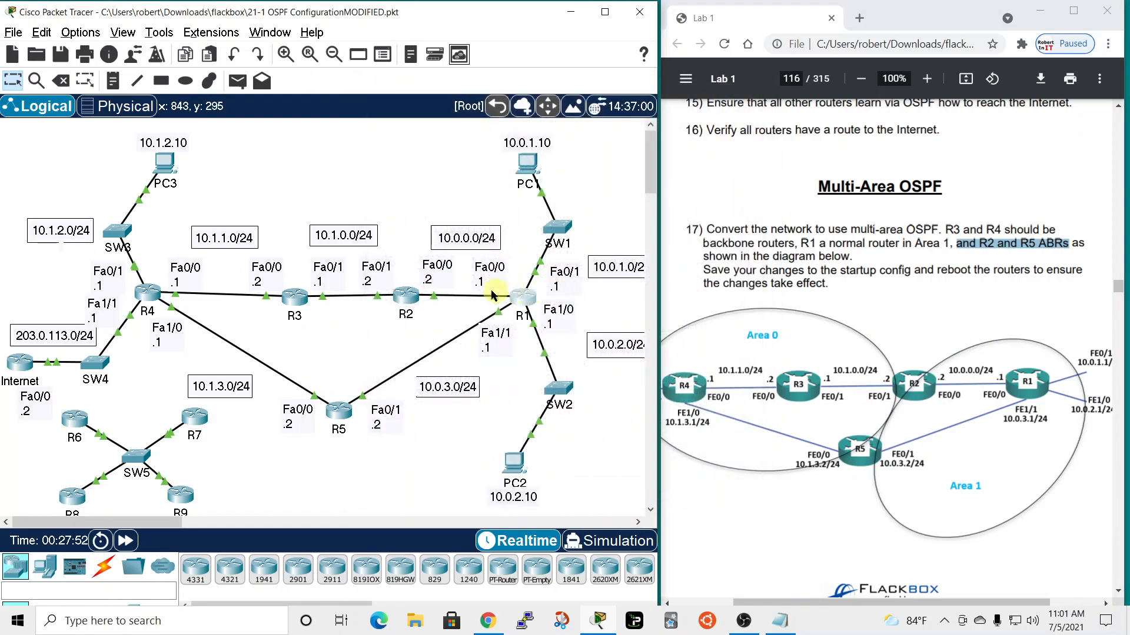
Step: Open R2's CLI and leave configuration mode
{"action": "left_click", "coordinate": [406, 296]}
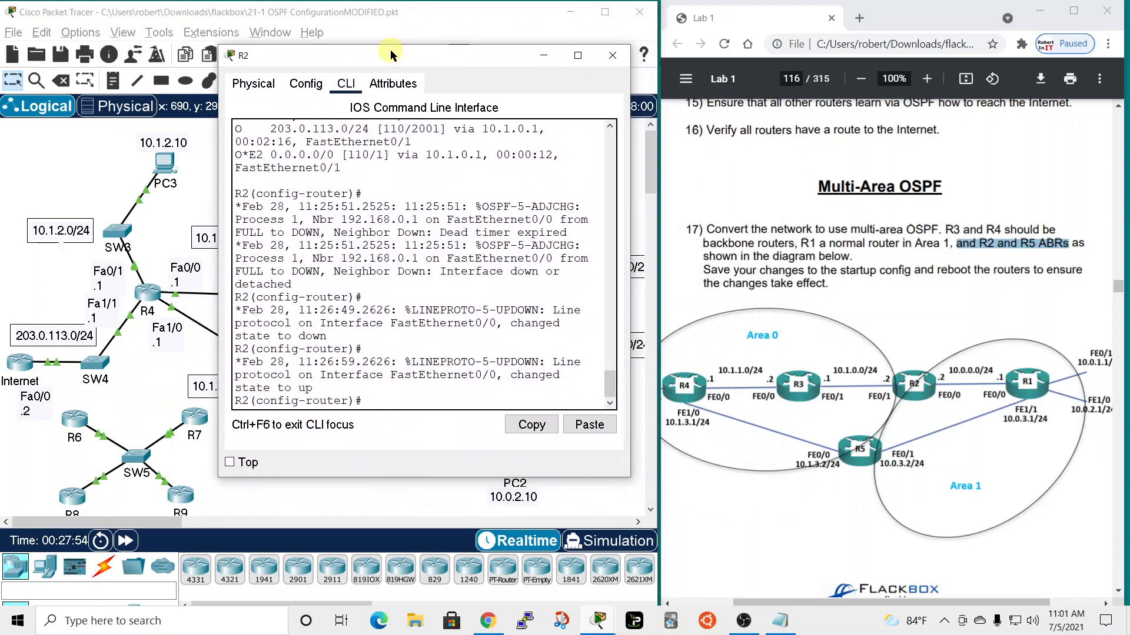
{"action": "left_click", "coordinate": [389, 397]}
{"action": "type", "text": "en"}
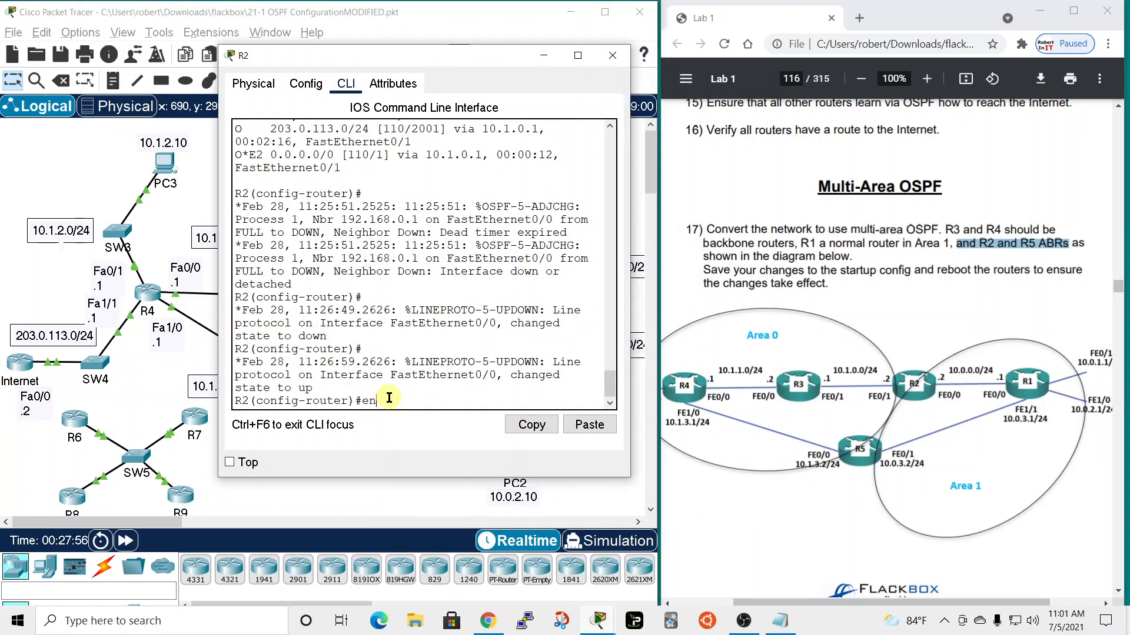
{"action": "type", "text": "d"}
{"action": "key", "text": "Return"}
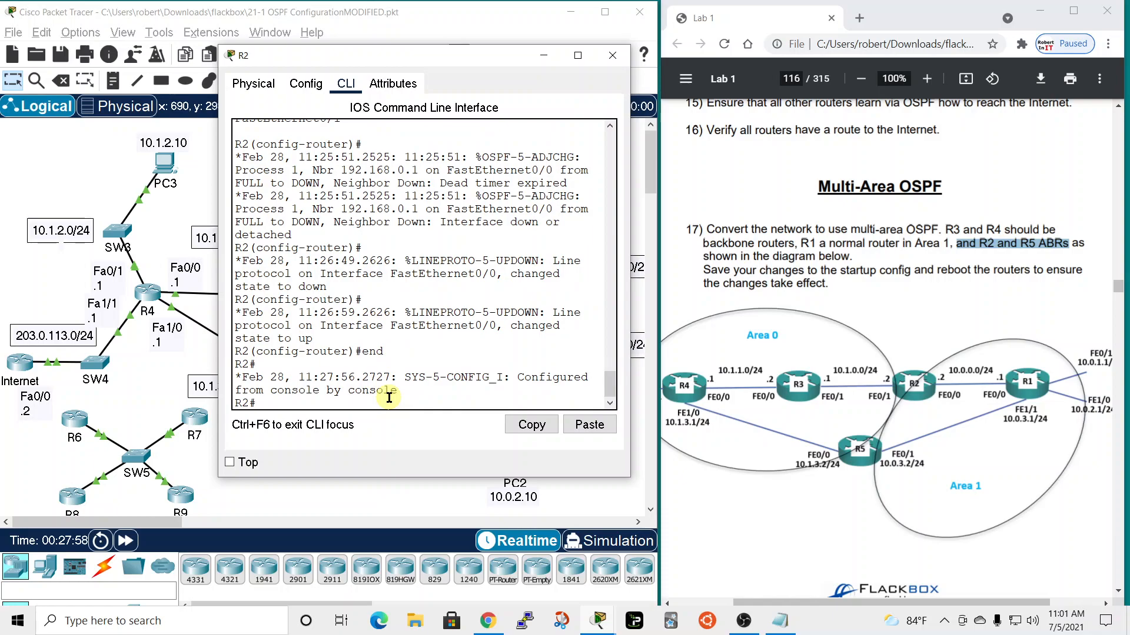
Step: Display R2's running OSPF section and copy the network 10.0.0.0 0.255.255.255 area 0 line
{"action": "type", "text": "sh run | section ospf"}
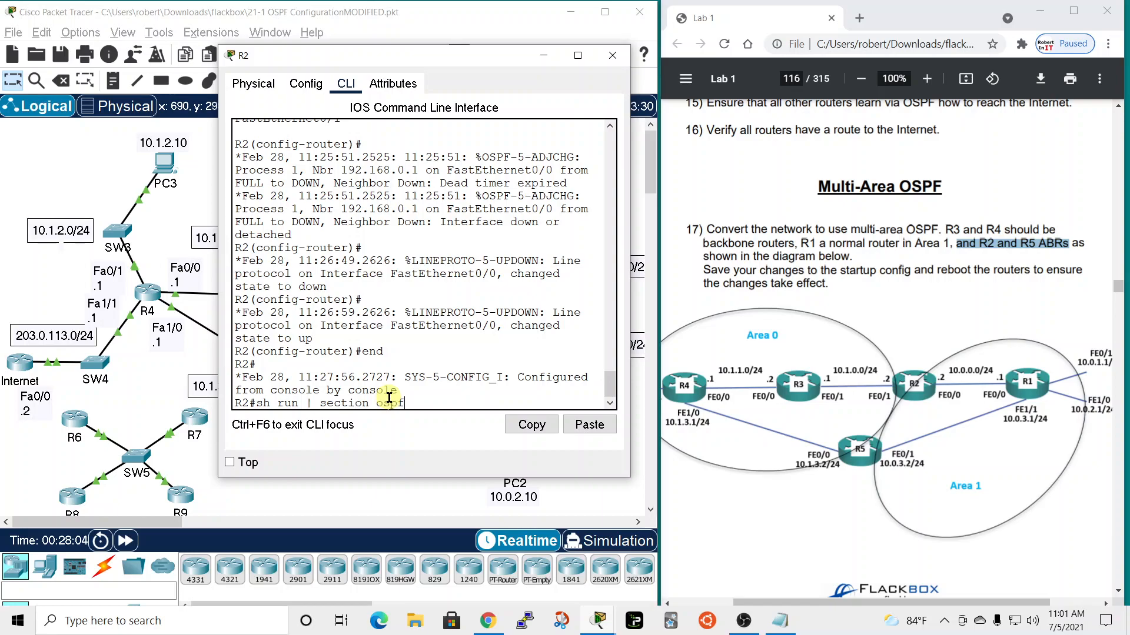
{"action": "key", "text": "Return"}
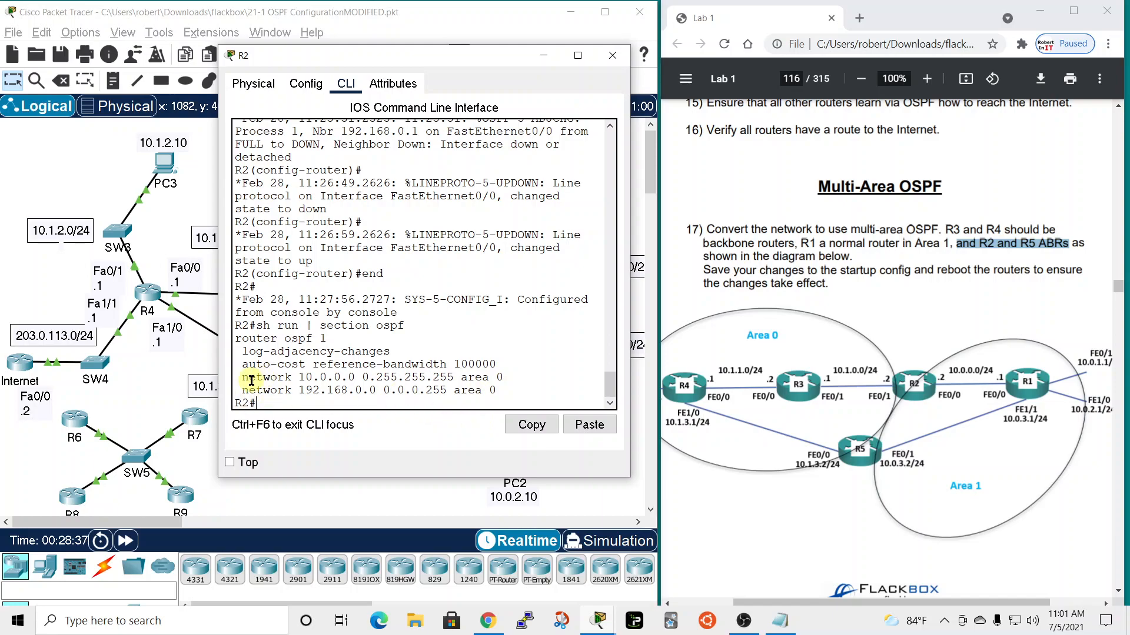
{"action": "left_click_drag", "start_coordinate": [246, 377], "coordinate": [508, 380]}
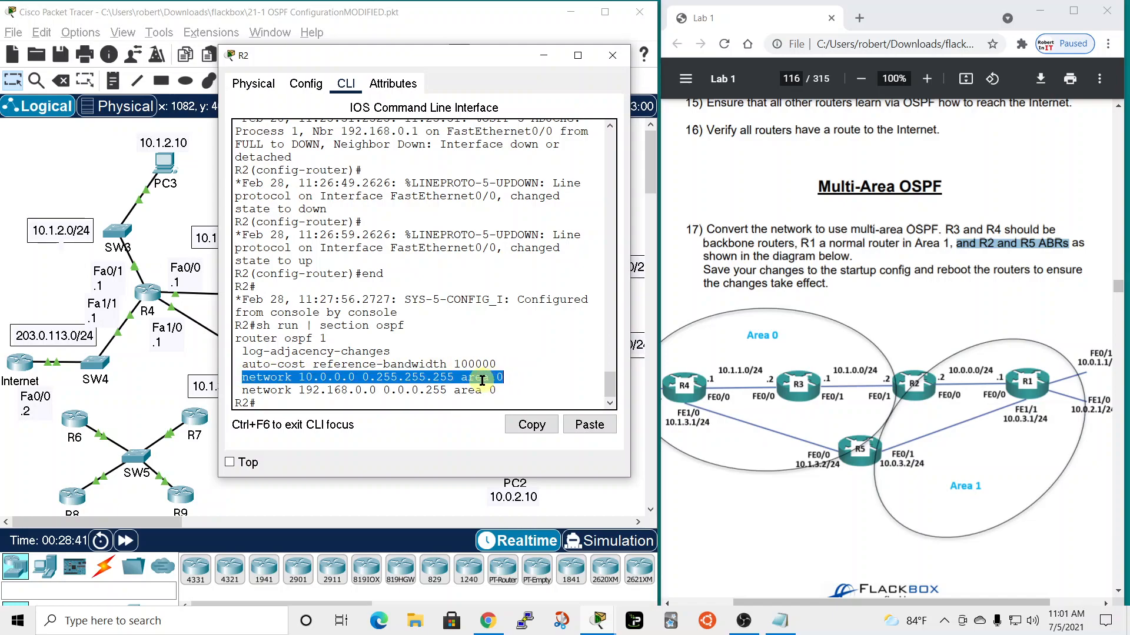
{"action": "right_click", "coordinate": [482, 381]}
{"action": "left_click", "coordinate": [505, 392]}
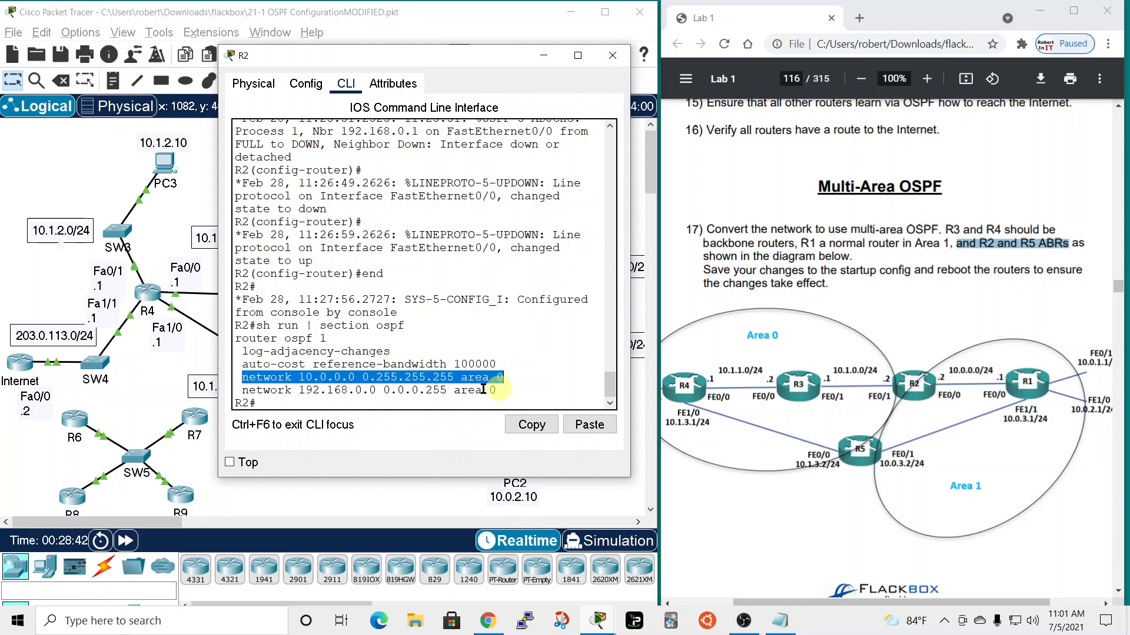
{"action": "left_click", "coordinate": [332, 403]}
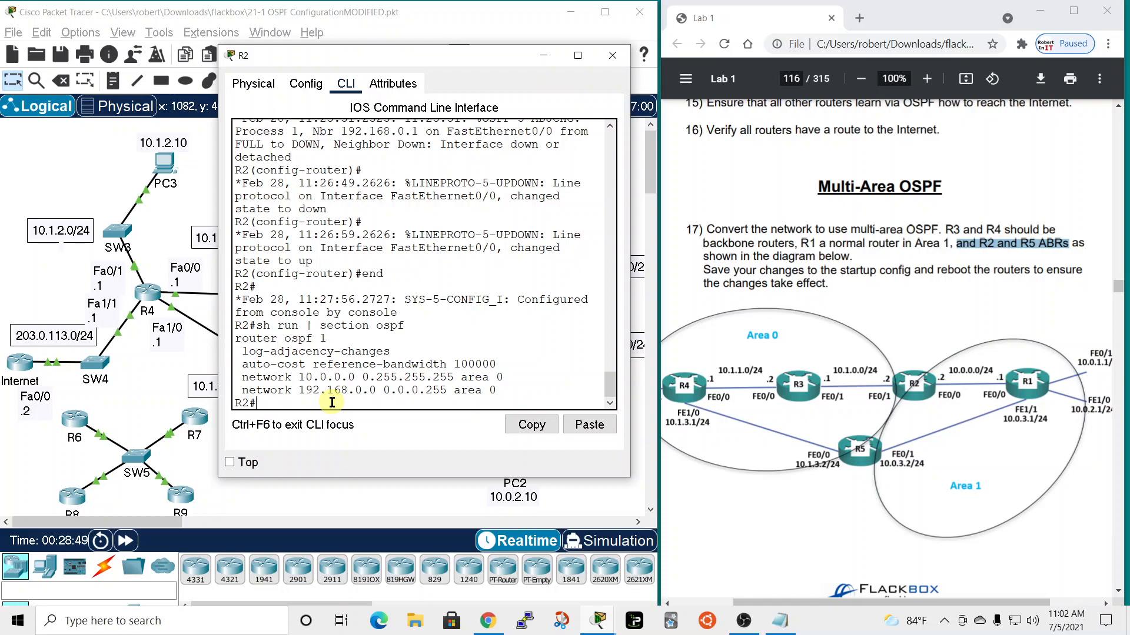
Step: Enter global configuration and OSPF process 1 on R2
{"action": "type", "text": "conf t"}
{"action": "key", "text": "Return"}
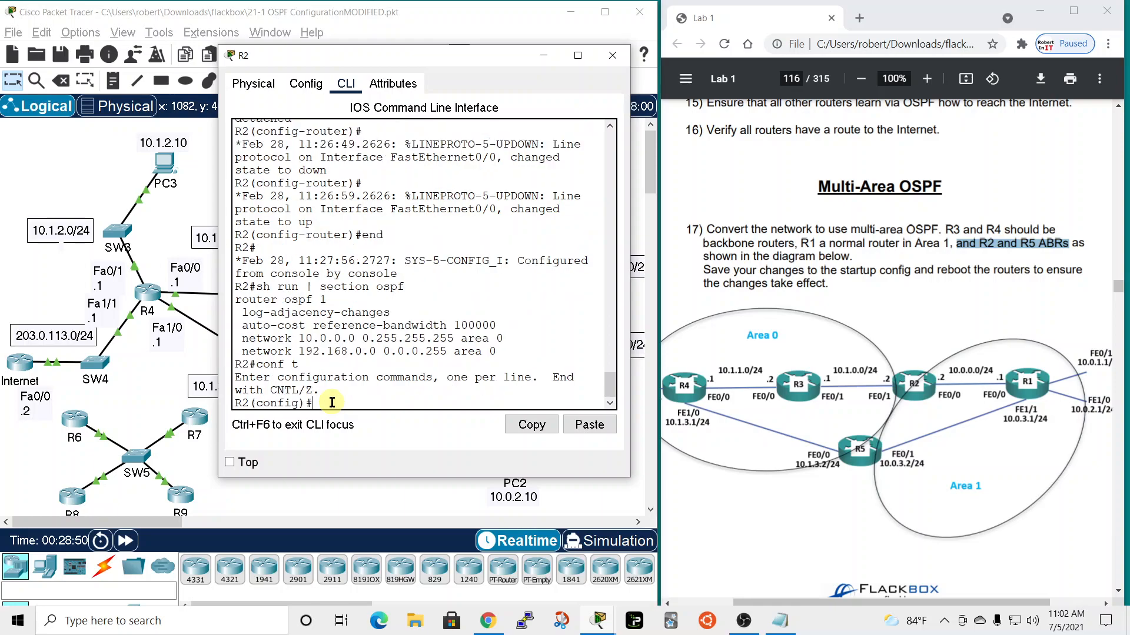
{"action": "type", "text": "routeq"}
{"action": "key", "text": "Tab"}
{"action": "key", "text": "BackSpace"}
{"action": "type", "text": "r"}
{"action": "key", "text": "Tab"}
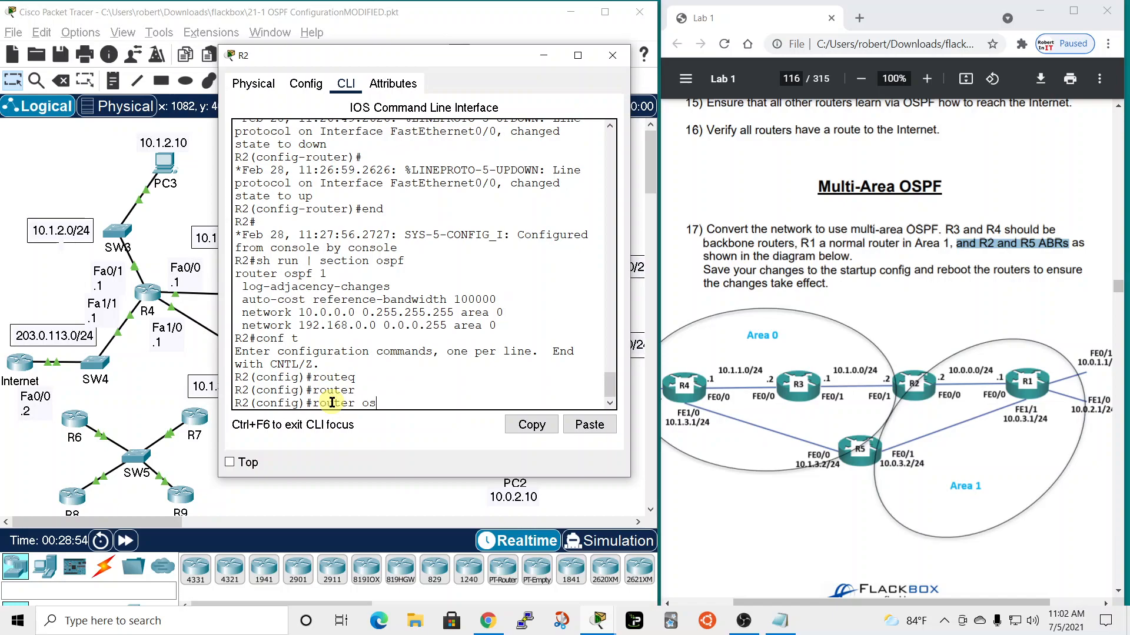
{"action": "type", "text": "os"}
{"action": "key", "text": "Tab"}
{"action": "type", "text": "1"}
{"action": "key", "text": "Return"}
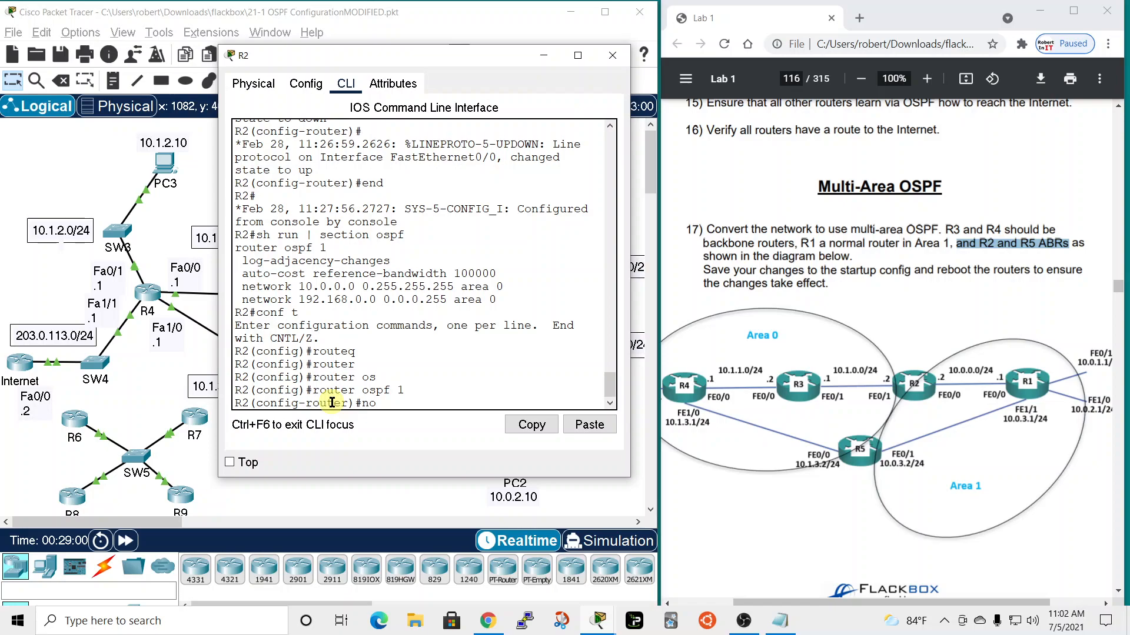
Step: Remove network 10.0.0.0 0.255.255.255 area 0 from R2's OSPF process
{"action": "right_click", "coordinate": [416, 405]}
{"action": "left_click", "coordinate": [452, 429]}
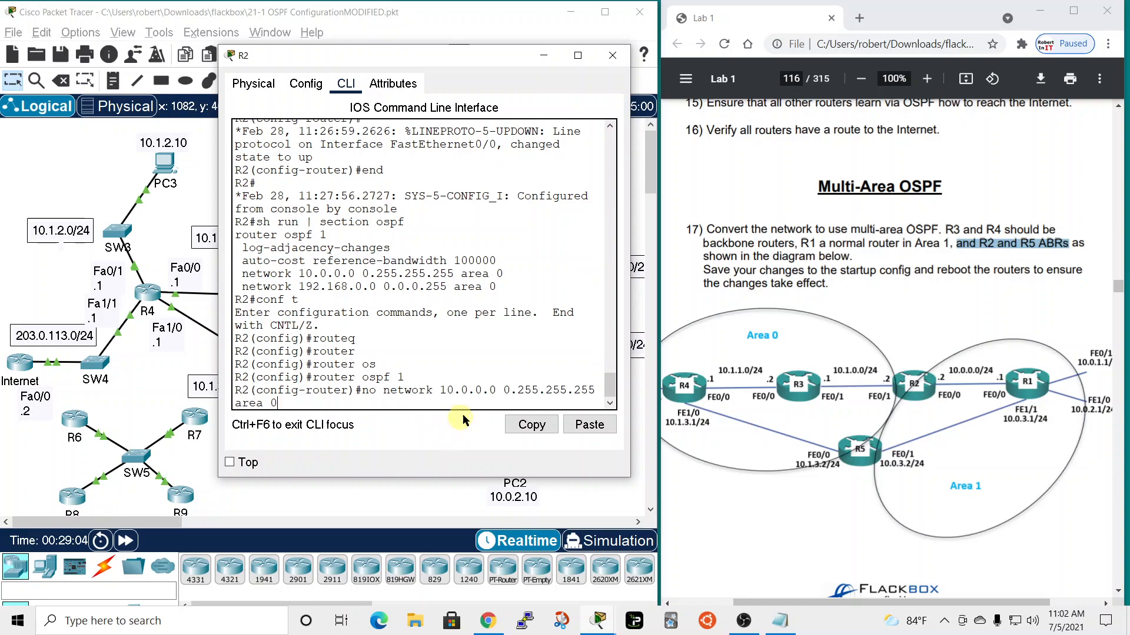
{"action": "left_click_drag", "start_coordinate": [633, 363], "coordinate": [826, 363]}
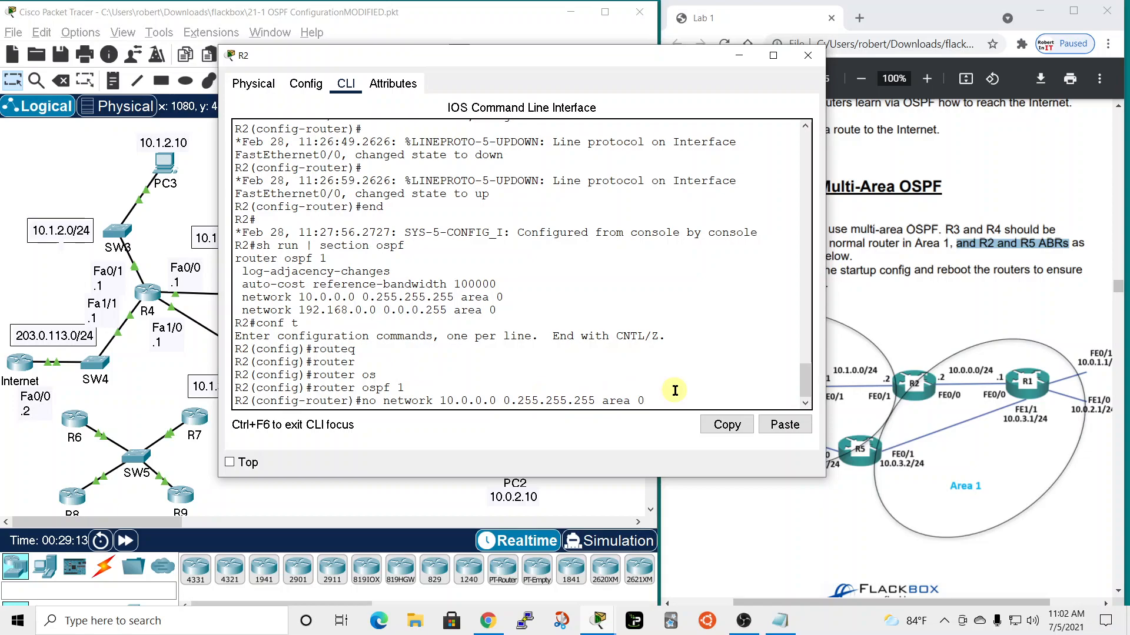
{"action": "key", "text": "Return"}
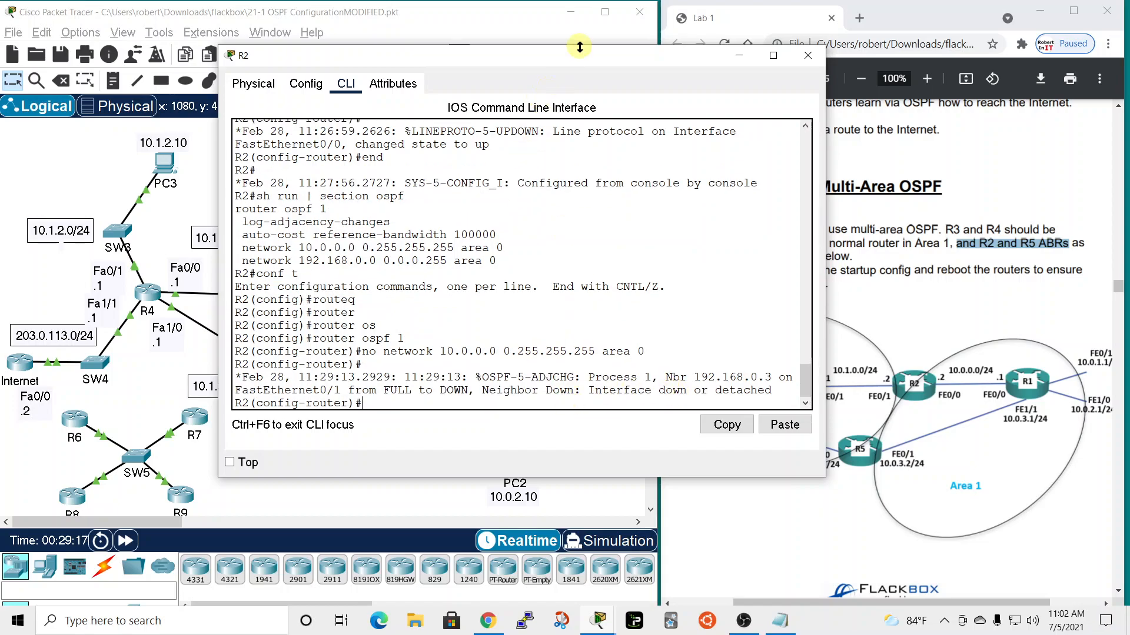
Step: Add network 10.1.0.0 0.0.0.255 in area 0 to R2's OSPF process
{"action": "left_click_drag", "start_coordinate": [572, 57], "coordinate": [494, 60]}
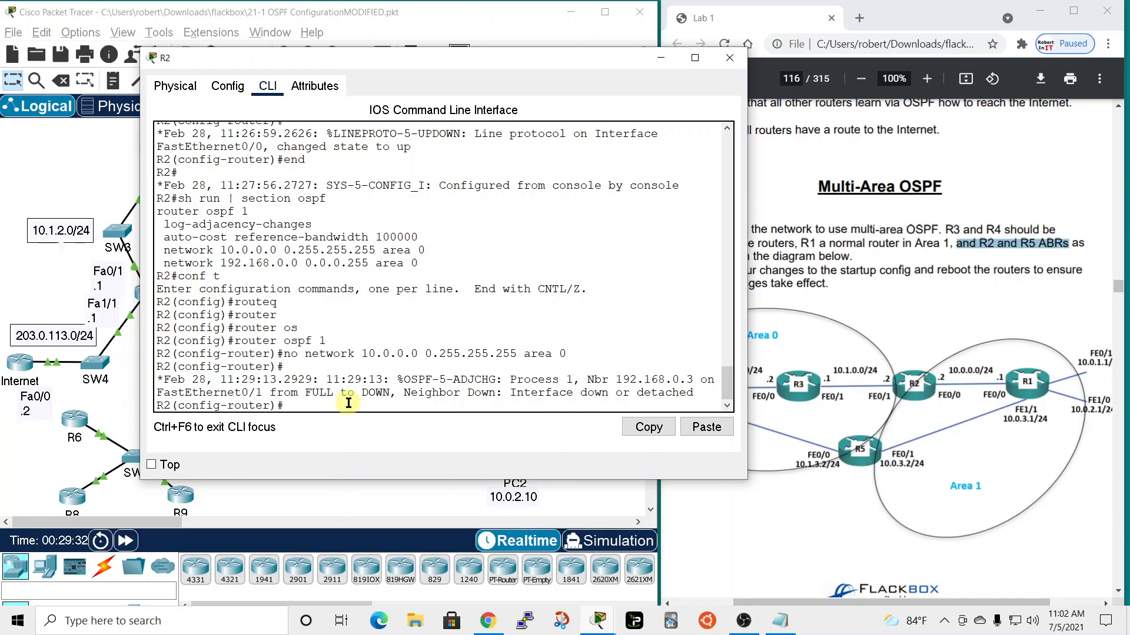
{"action": "type", "text": "ork 1"}
{"action": "type", "text": "0.1.0.0 0.0.0.55"}
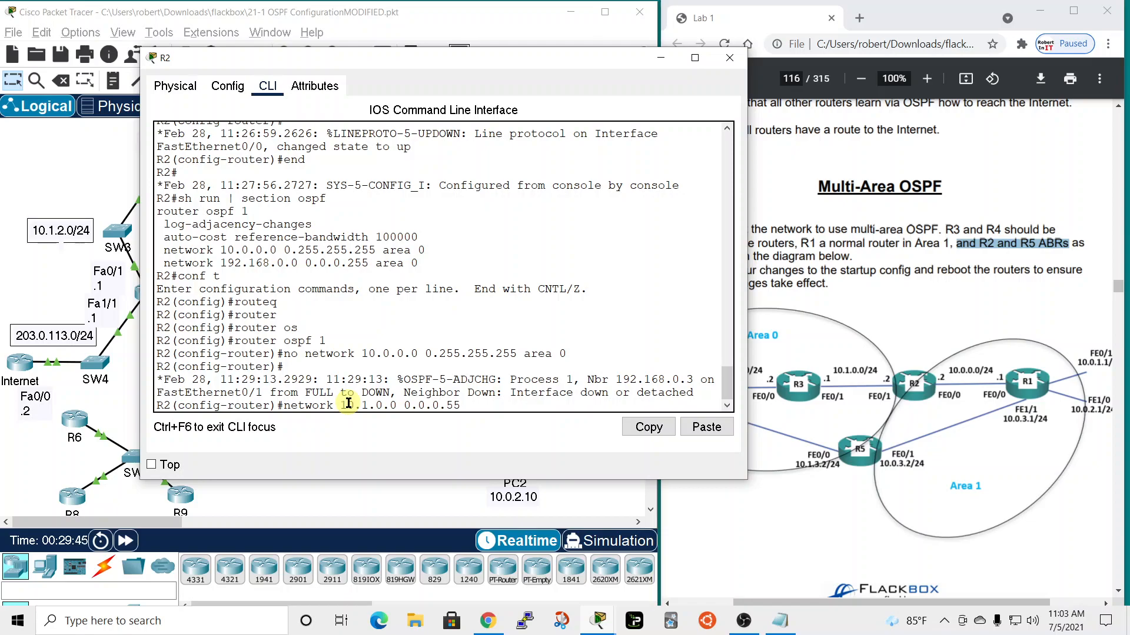
{"action": "key", "text": "BackSpace"}
{"action": "key", "text": "BackSpace"}
{"action": "type", "text": "2"}
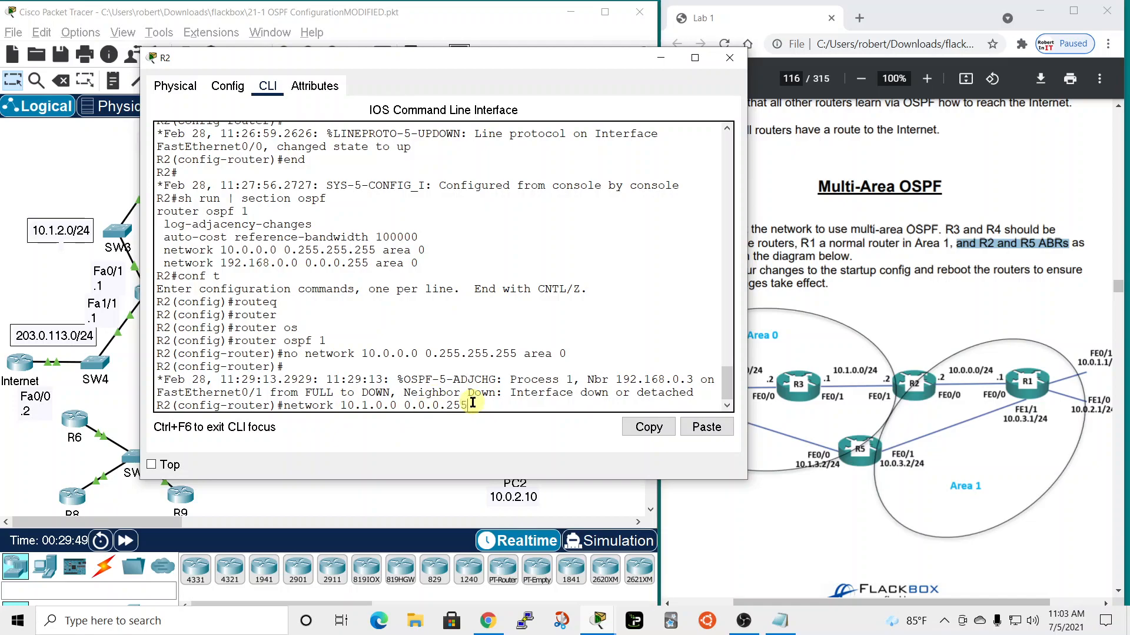
{"action": "left_click", "coordinate": [384, 404]}
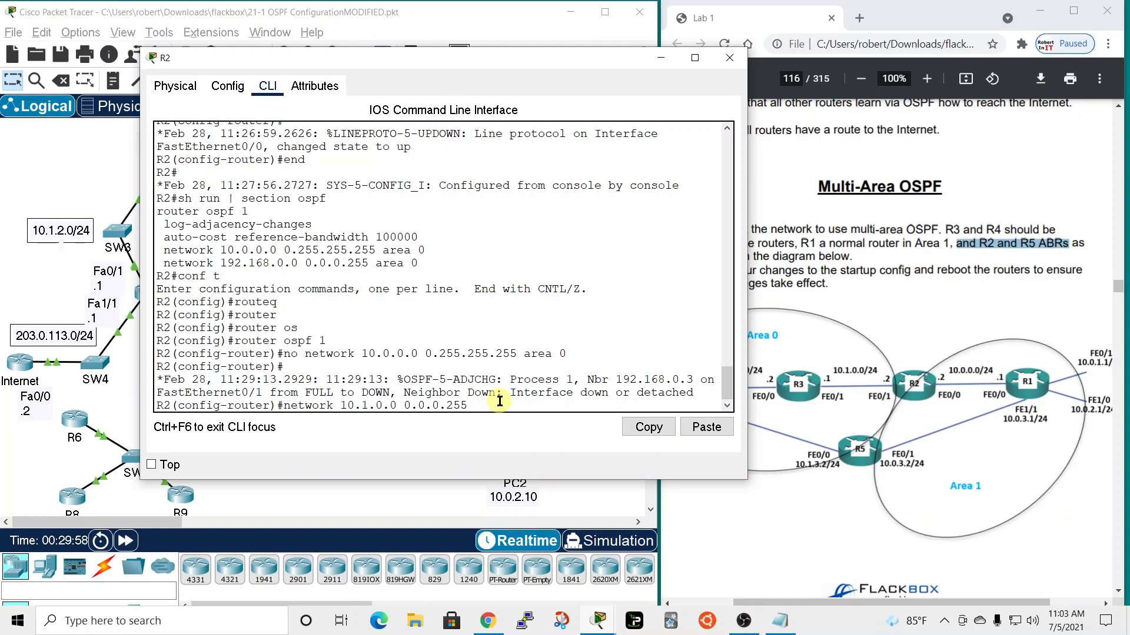
{"action": "type", "text": "area 0"}
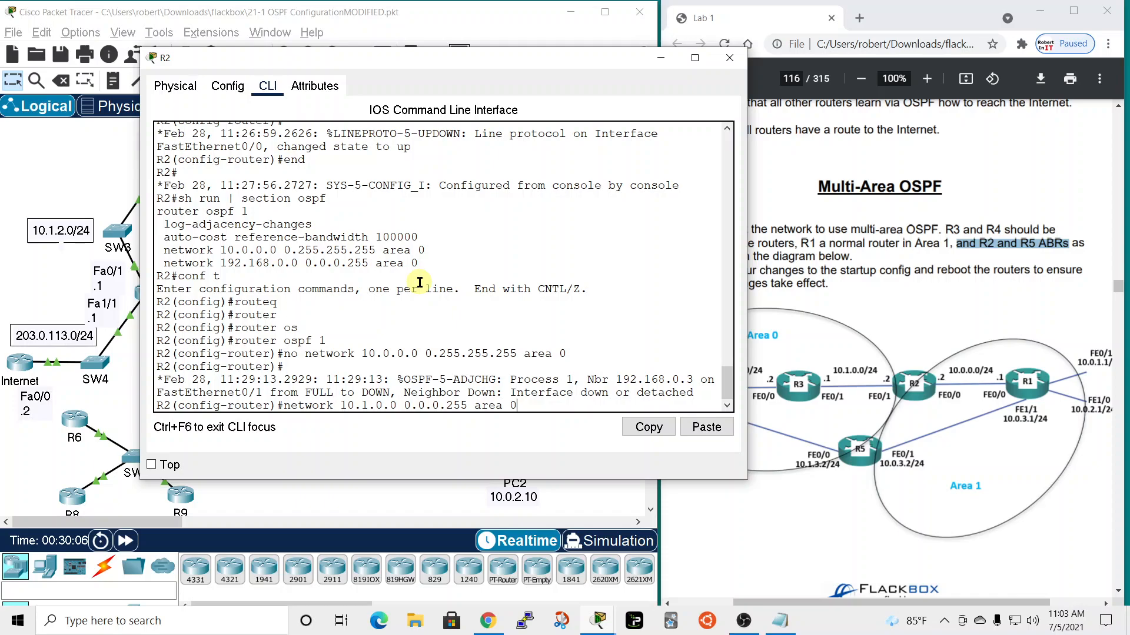
{"action": "key", "text": "Return"}
Step: Add network 10.0.0.0 0.0.0.255 in area 1 to R2's OSPF process
{"action": "type", "text": "network"}
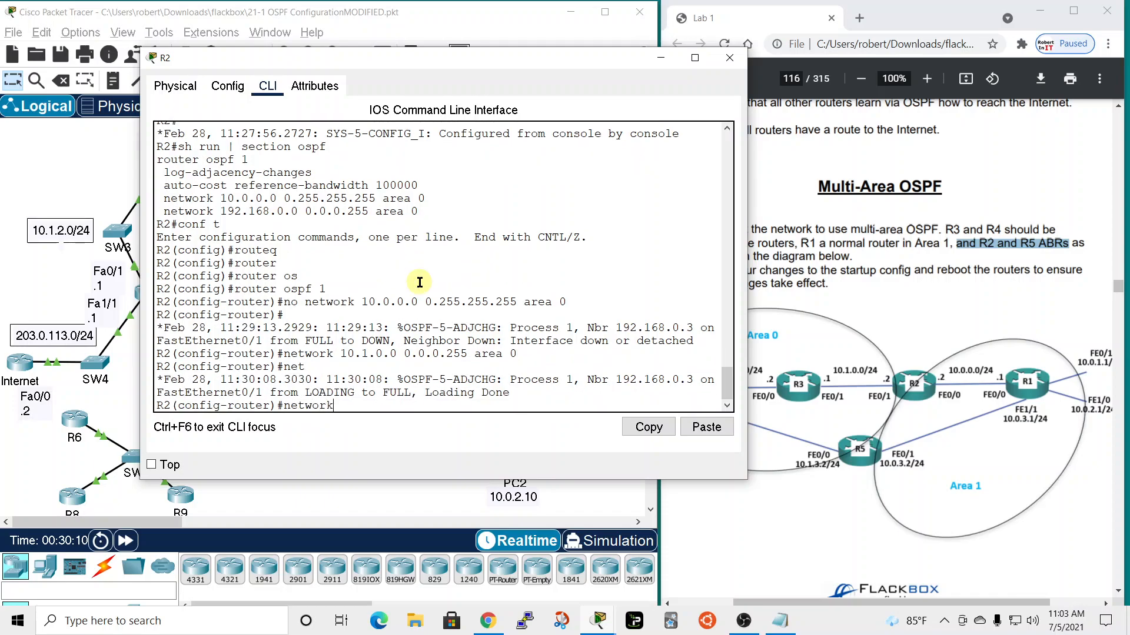
{"action": "type", "text": " 10.0.0"}
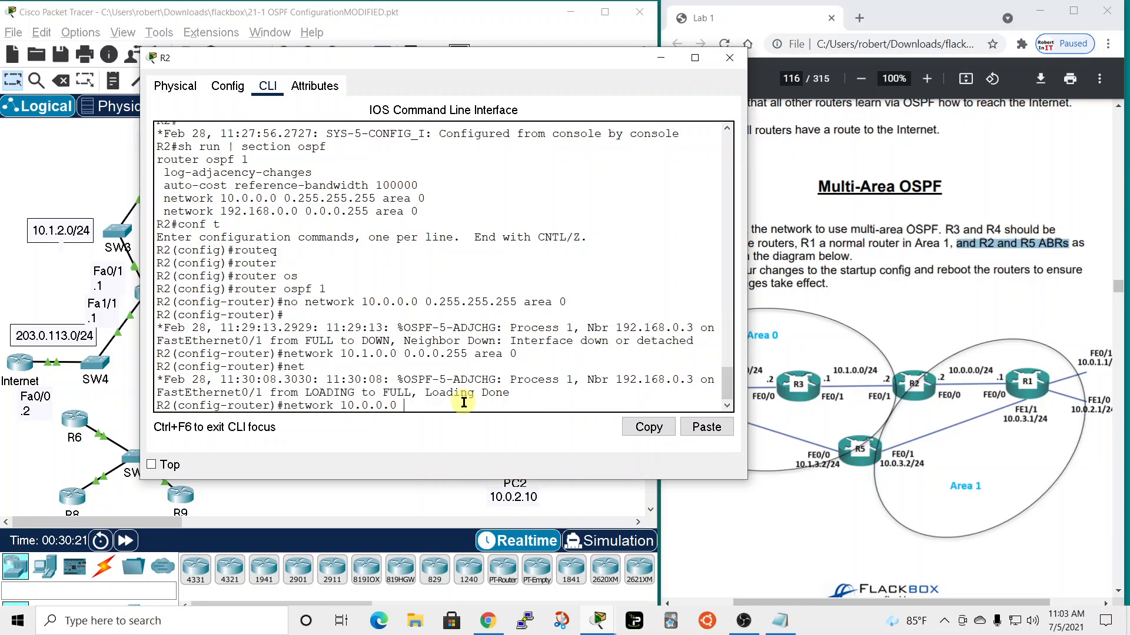
{"action": "type", "text": ".0.255 area"}
{"action": "key", "text": "Return"}
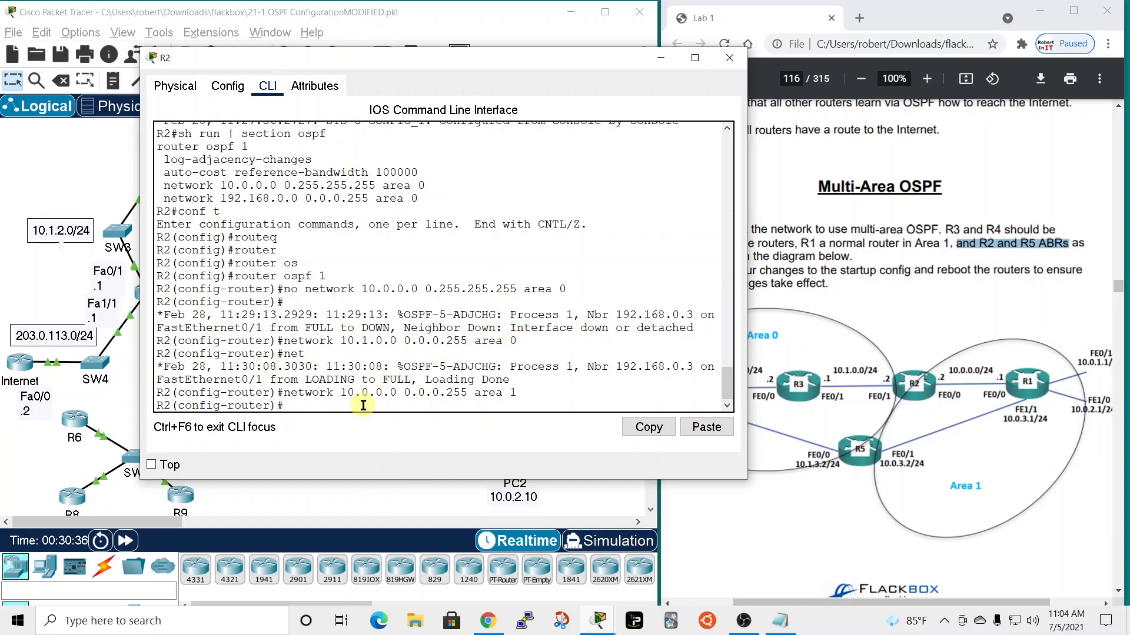
Step: Leave configuration mode and save R2's running configuration to the startup config
{"action": "type", "text": "end"}
{"action": "key", "text": "Return"}
{"action": "type", "text": "copy"}
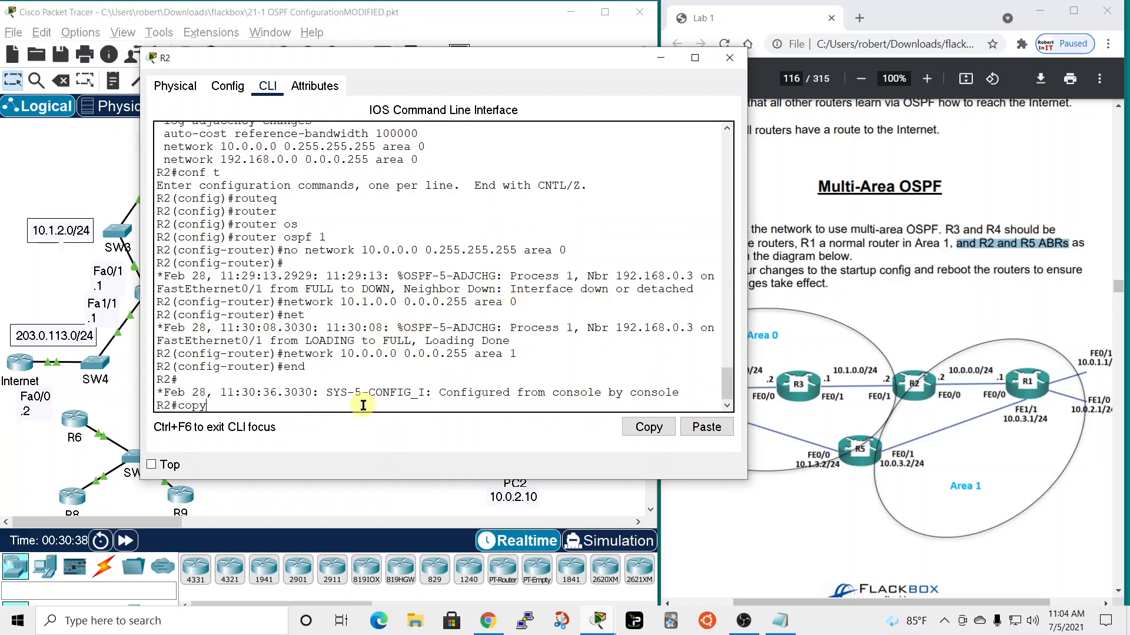
{"action": "type", "text": " run start"}
{"action": "key", "text": "Return"}
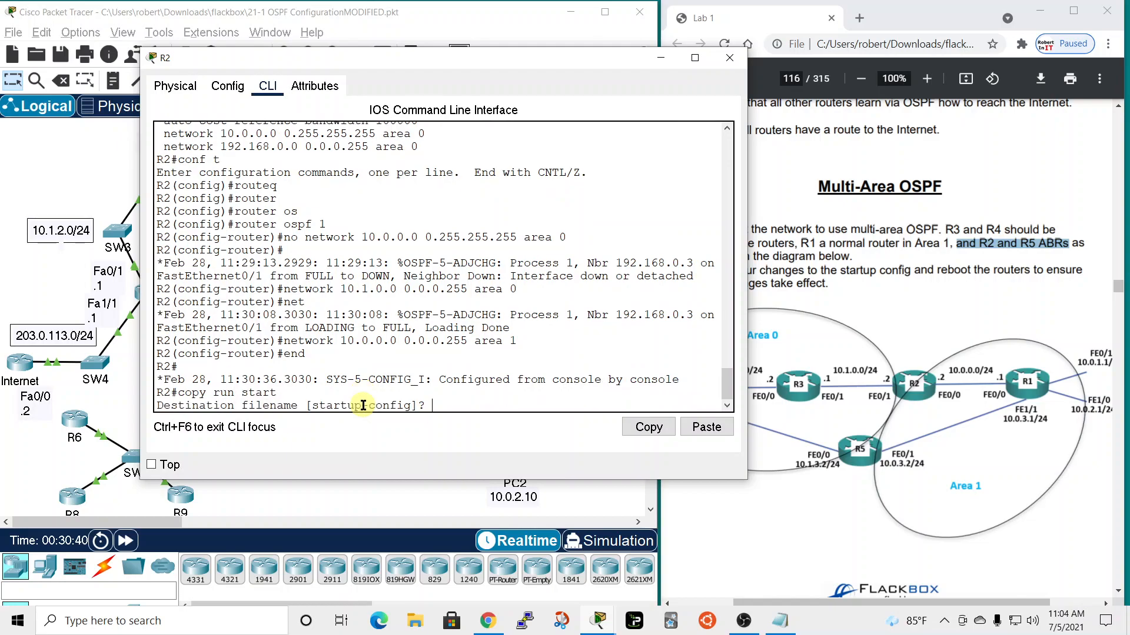
{"action": "key", "text": "Return"}
Step: Reload R2, confirm, and fast-forward the simulation time
{"action": "type", "text": "reload"}
{"action": "key", "text": "Return"}
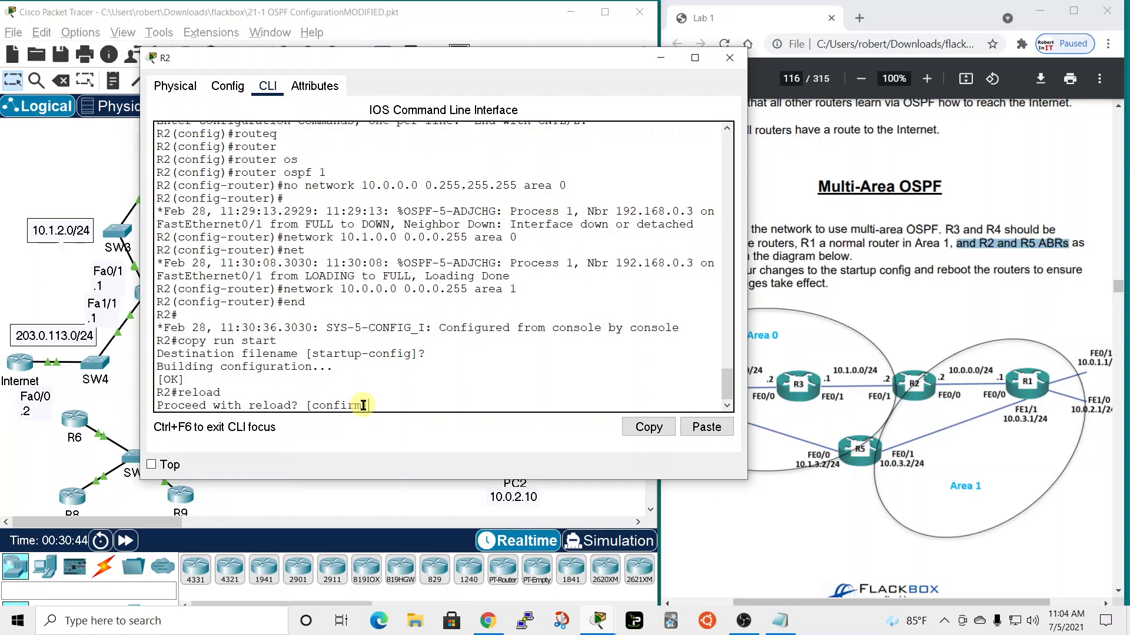
{"action": "key", "text": "Return"}
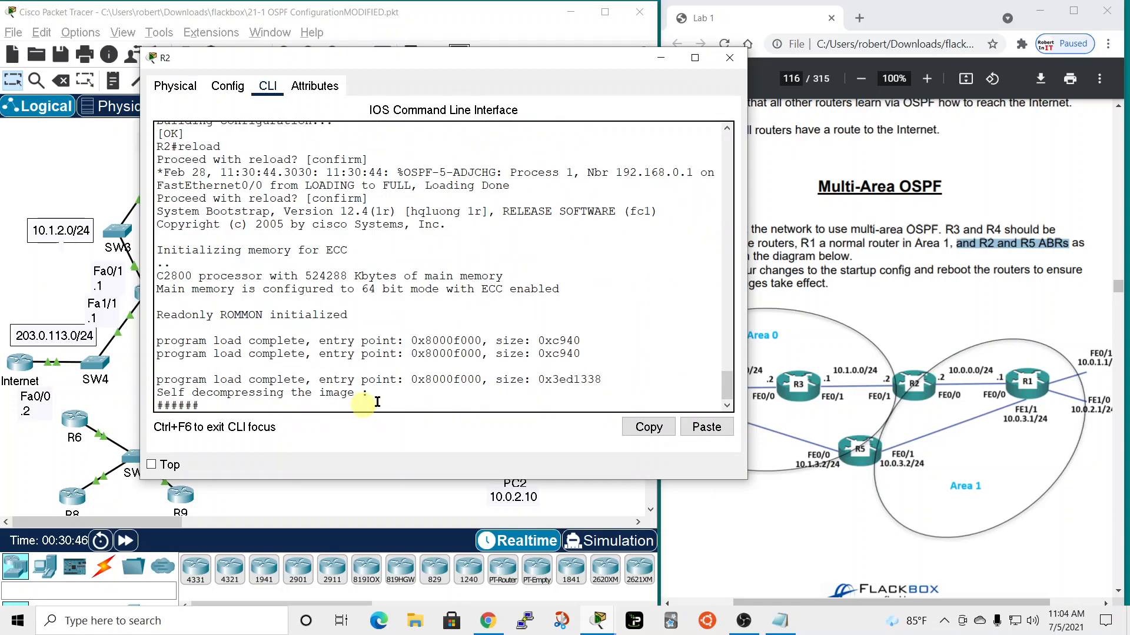
{"action": "left_click_drag", "start_coordinate": [661, 58], "coordinate": [881, 65]}
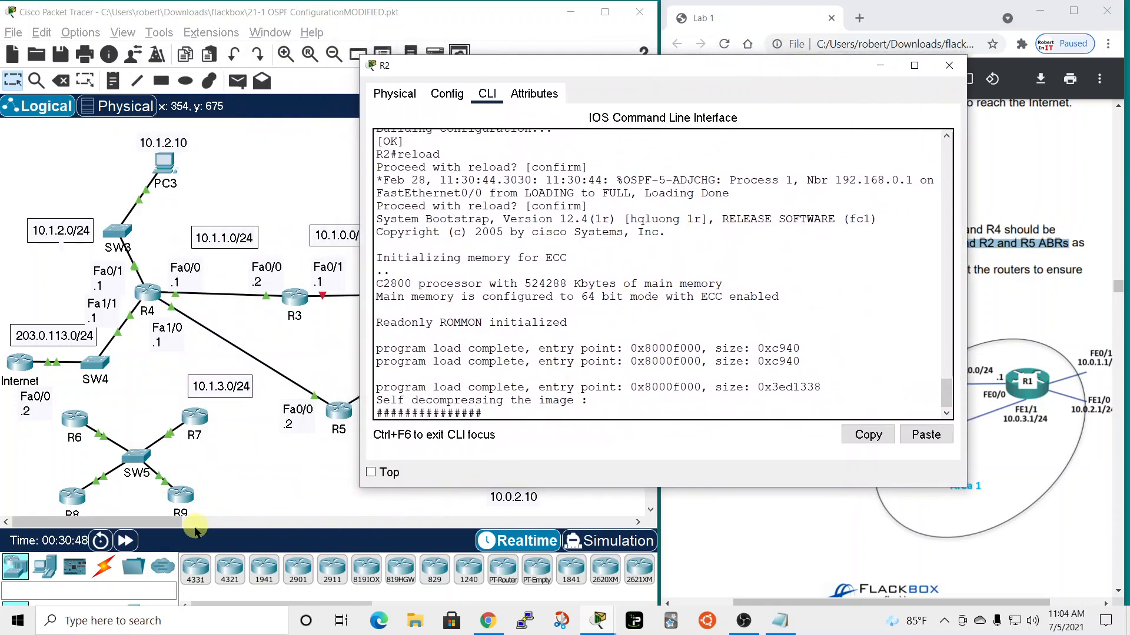
{"action": "left_click", "coordinate": [126, 541]}
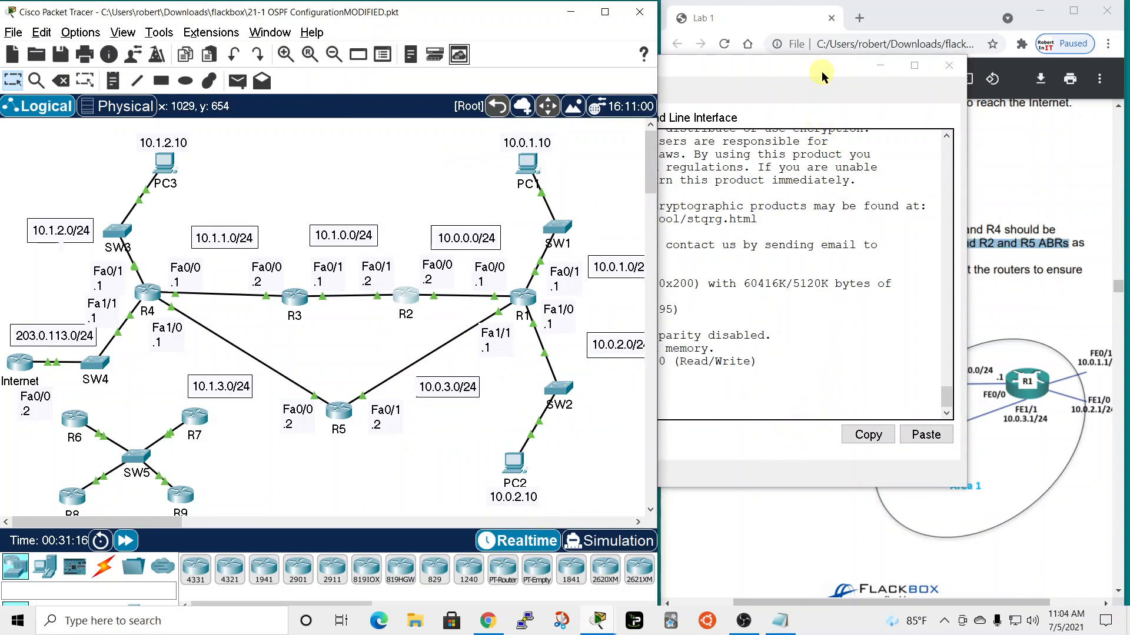
Step: Bring up R2's console prompt after the reload and close its window
{"action": "left_click", "coordinate": [821, 72]}
{"action": "left_click_drag", "start_coordinate": [739, 59], "coordinate": [503, 26]}
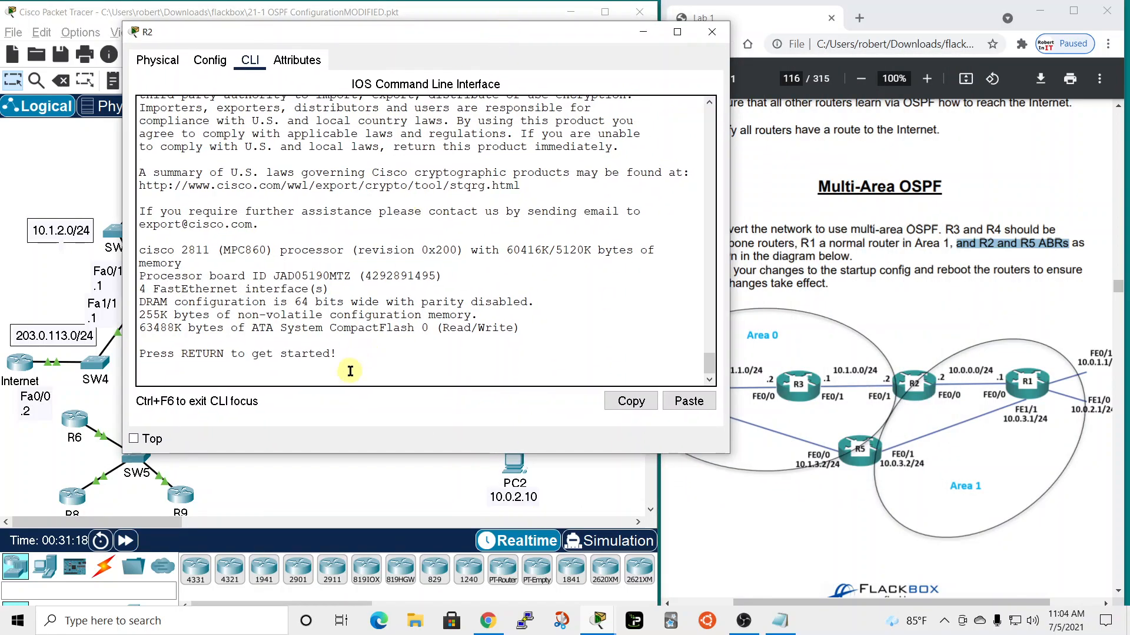
{"action": "key", "text": "Return"}
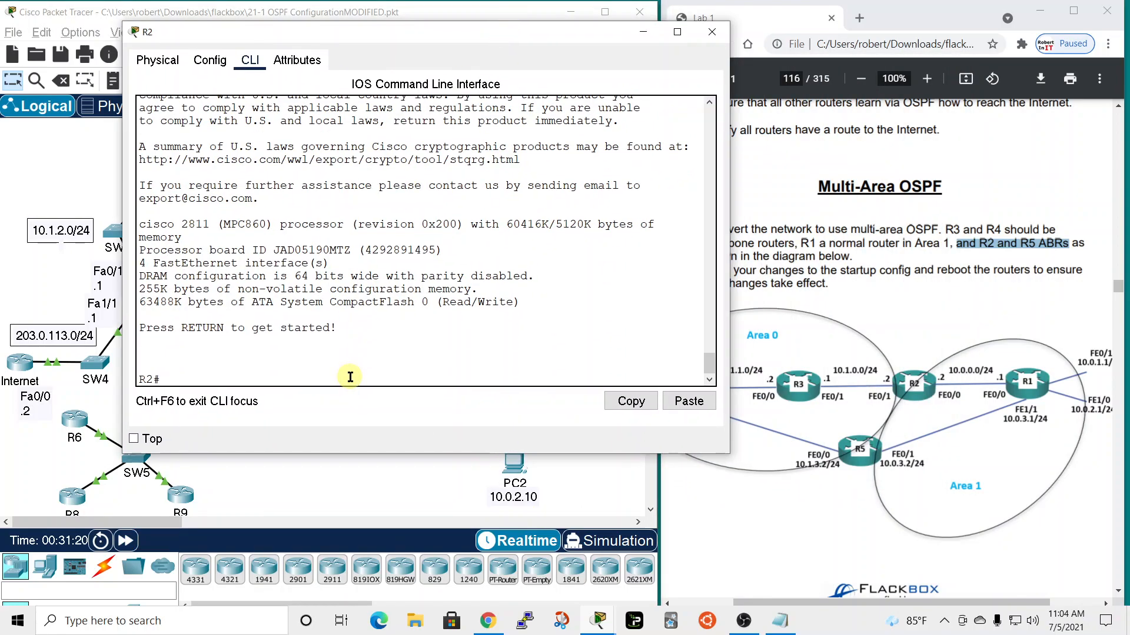
{"action": "left_click", "coordinate": [714, 37]}
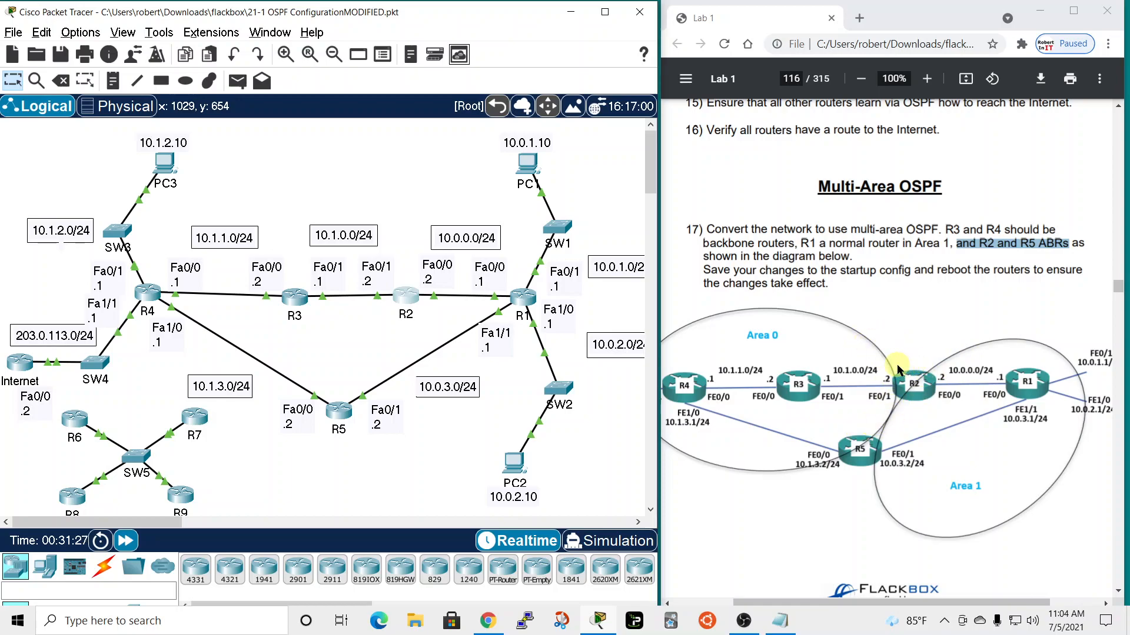
Step: Open R5's CLI, leave configuration mode, and display the OSPF section of the running configuration
{"action": "left_click", "coordinate": [340, 417]}
{"action": "left_click_drag", "start_coordinate": [529, 89], "coordinate": [373, 30]}
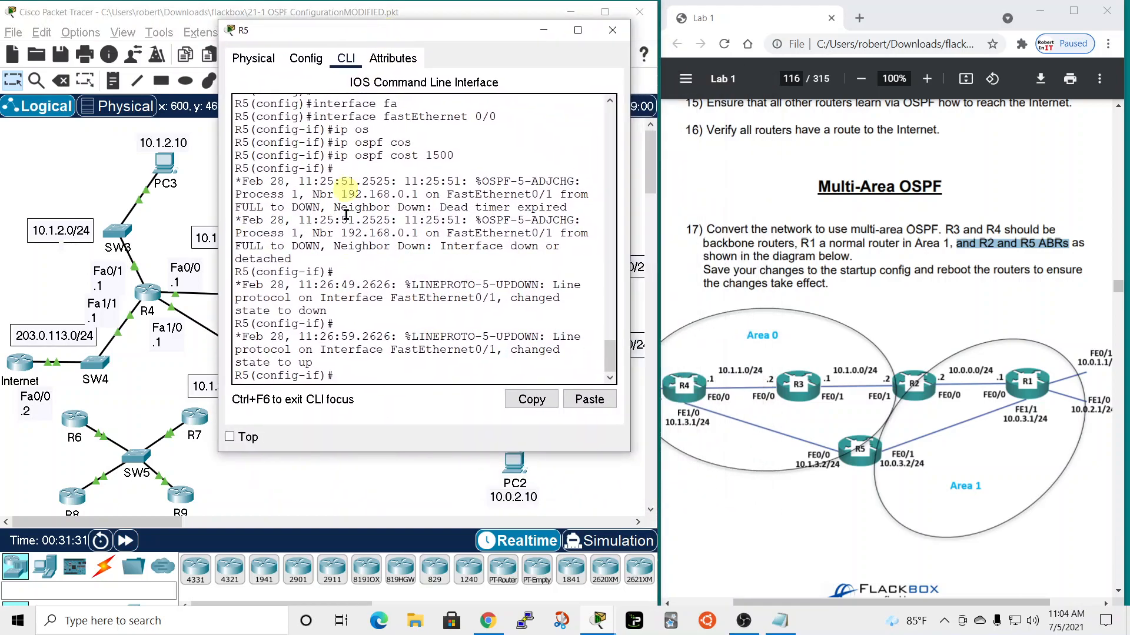
{"action": "type", "text": "e"}
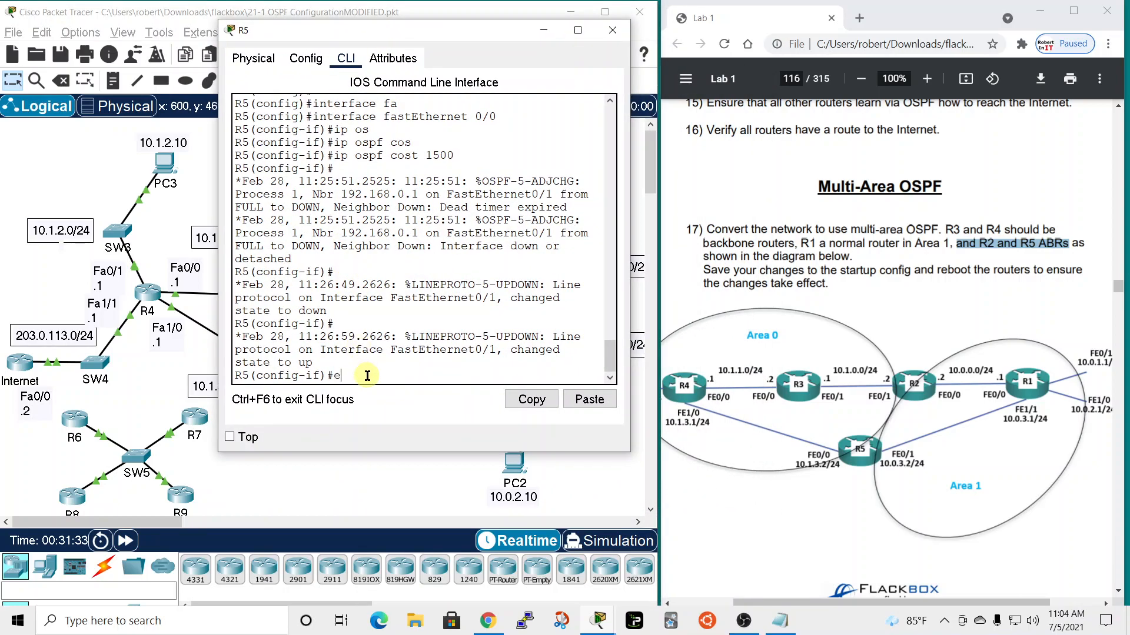
{"action": "type", "text": "nd"}
{"action": "key", "text": "Return"}
{"action": "type", "text": "sh run"}
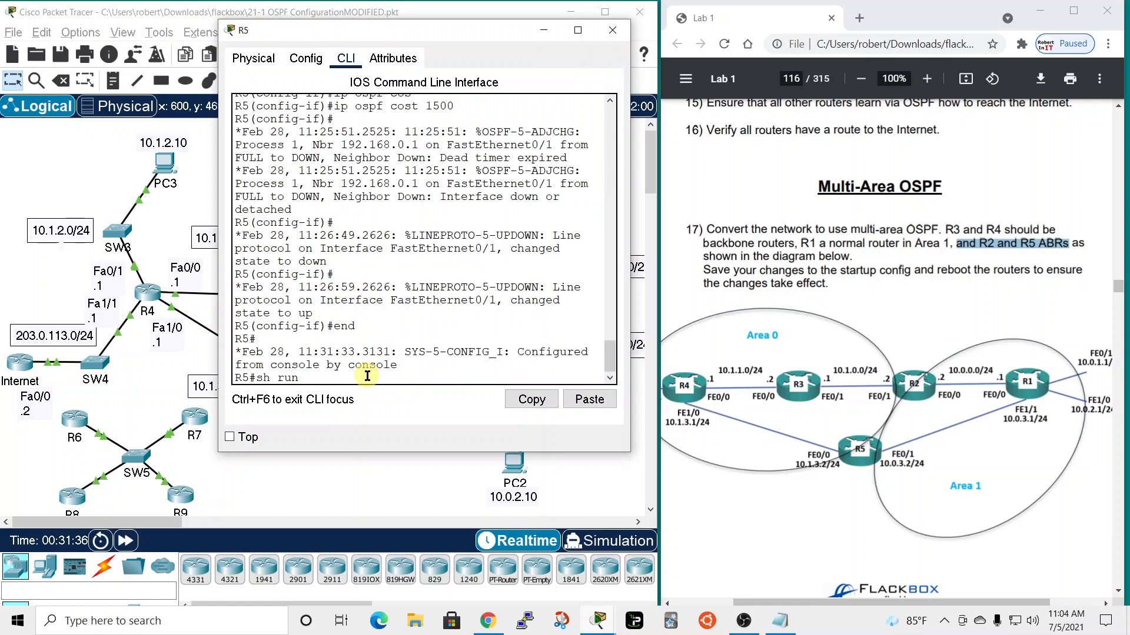
{"action": "type", "text": " | section os"}
{"action": "key", "text": "Tab"}
{"action": "type", "text": "pf"}
{"action": "key", "text": "Return"}
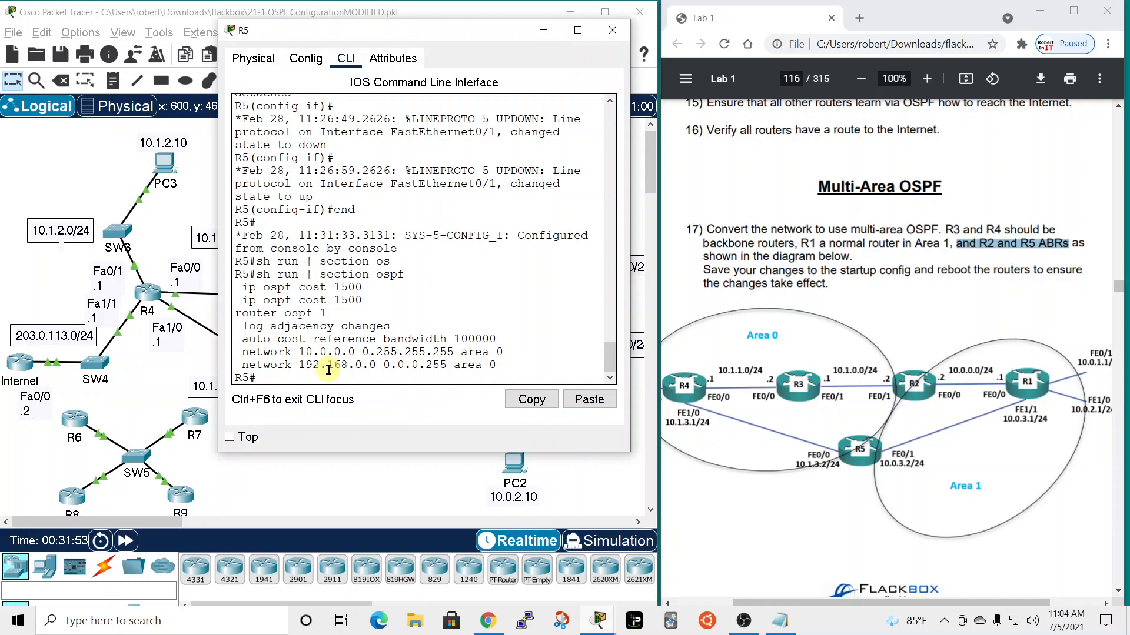
Step: Remove network 10.0.0.0 0.255.255.255 area 0 from R5's OSPF process 1 and leave configuration mode
{"action": "type", "text": "conf t"}
{"action": "key", "text": "Return"}
{"action": "type", "text": "router os"}
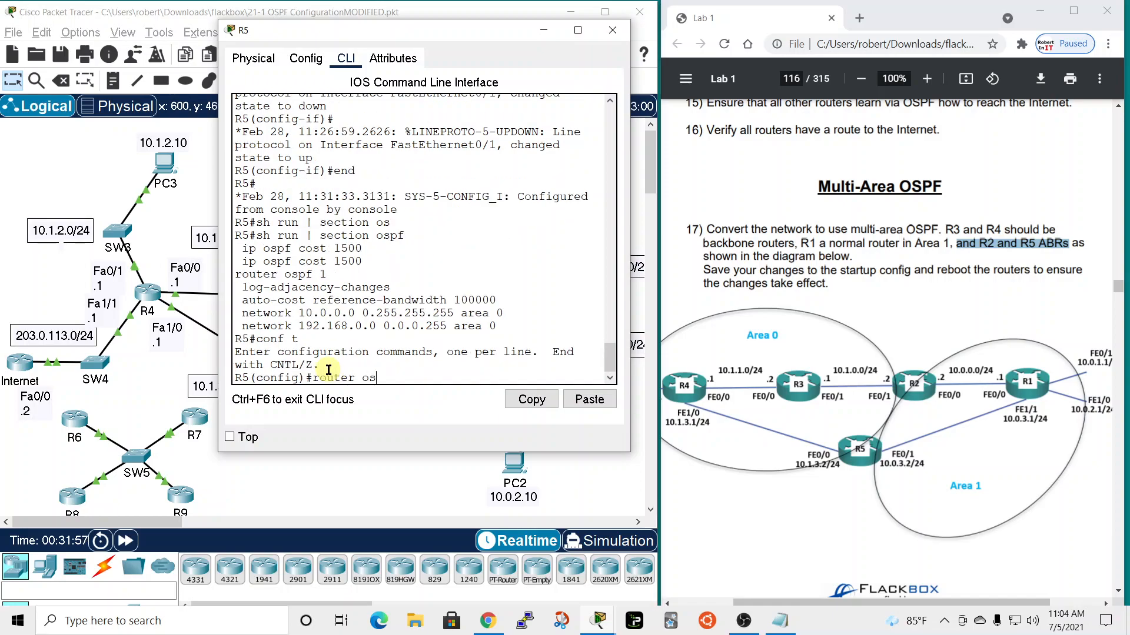
{"action": "key", "text": "Tab"}
{"action": "type", "text": "1"}
{"action": "key", "text": "Return"}
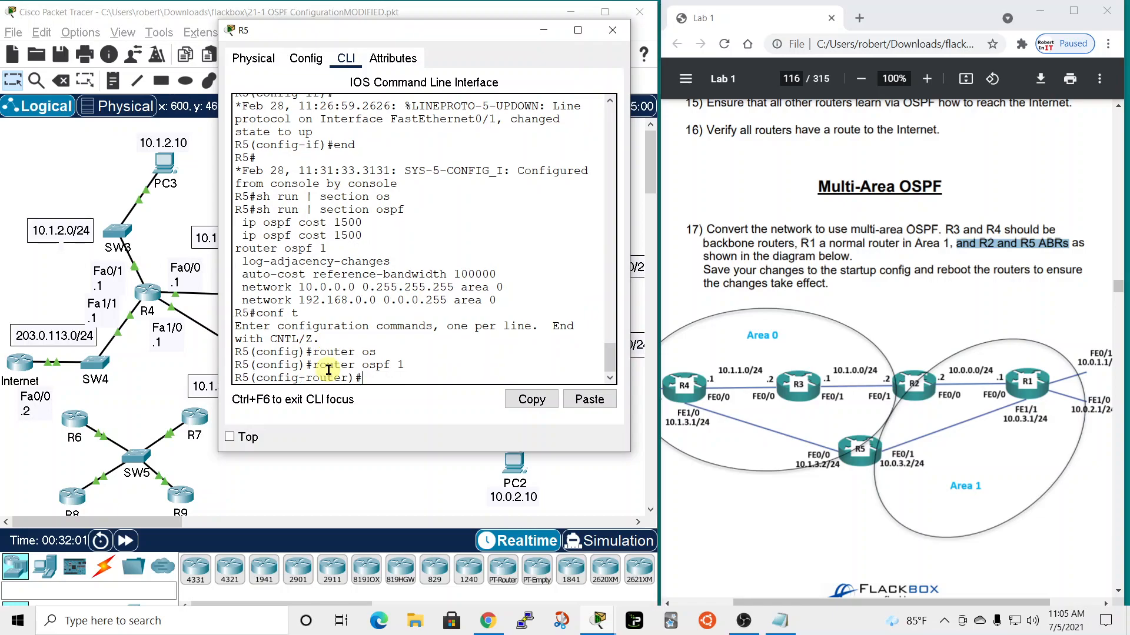
{"action": "type", "text": "no network 10.0.0.0"}
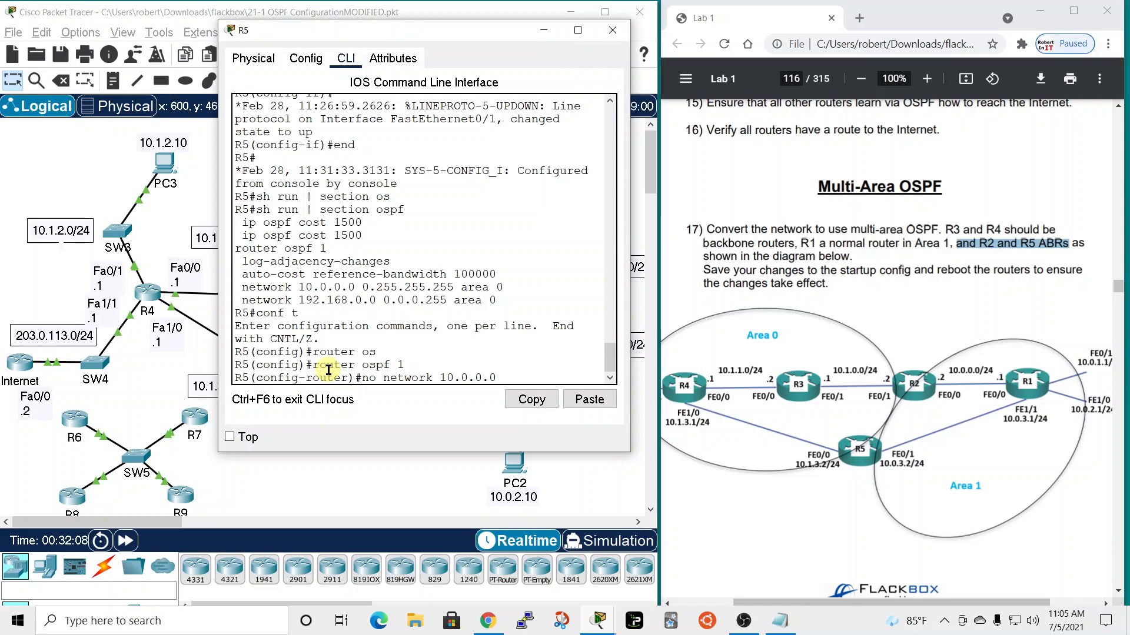
{"action": "left_click_drag", "start_coordinate": [631, 254], "coordinate": [792, 255]}
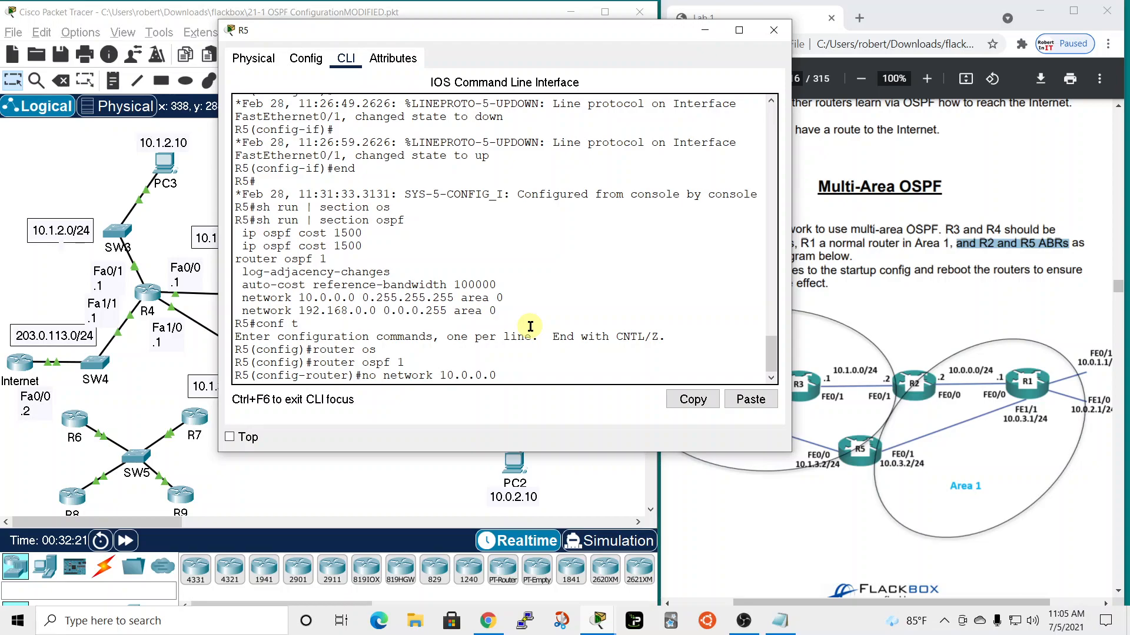
{"action": "type", "text": "0.255.255.255 area 0"}
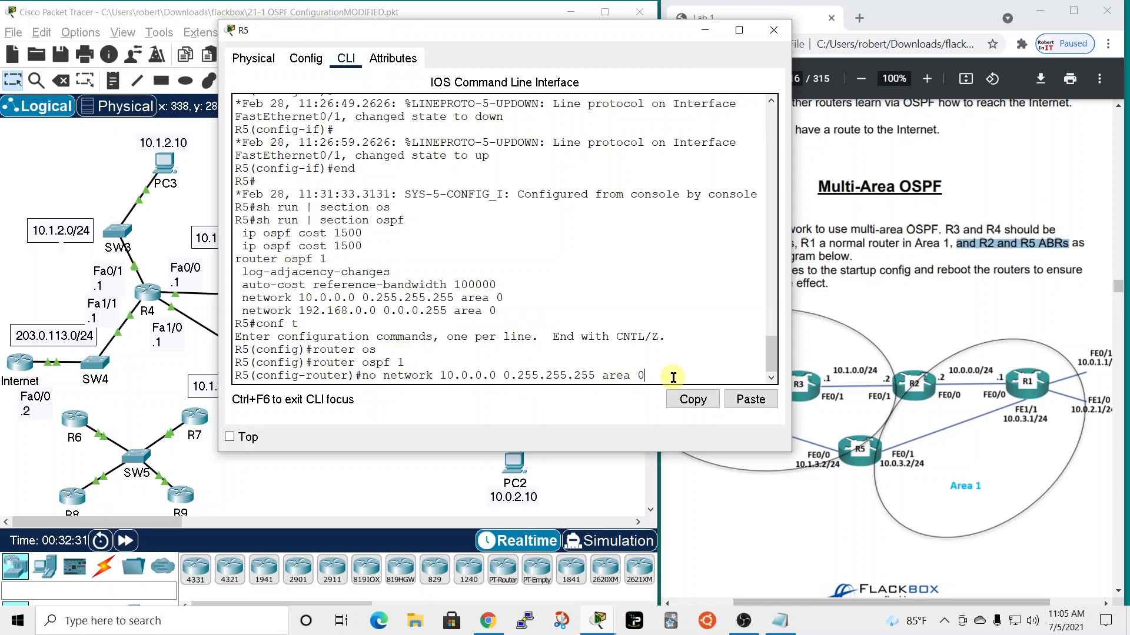
{"action": "key", "text": "Return"}
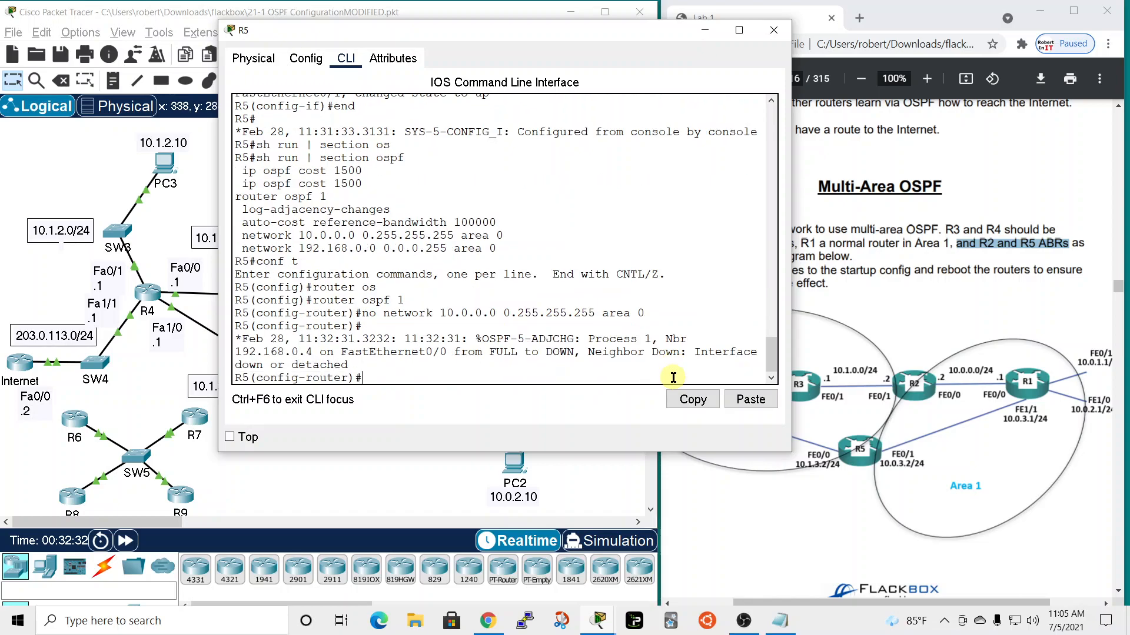
{"action": "left_click_drag", "start_coordinate": [568, 29], "coordinate": [464, 0]}
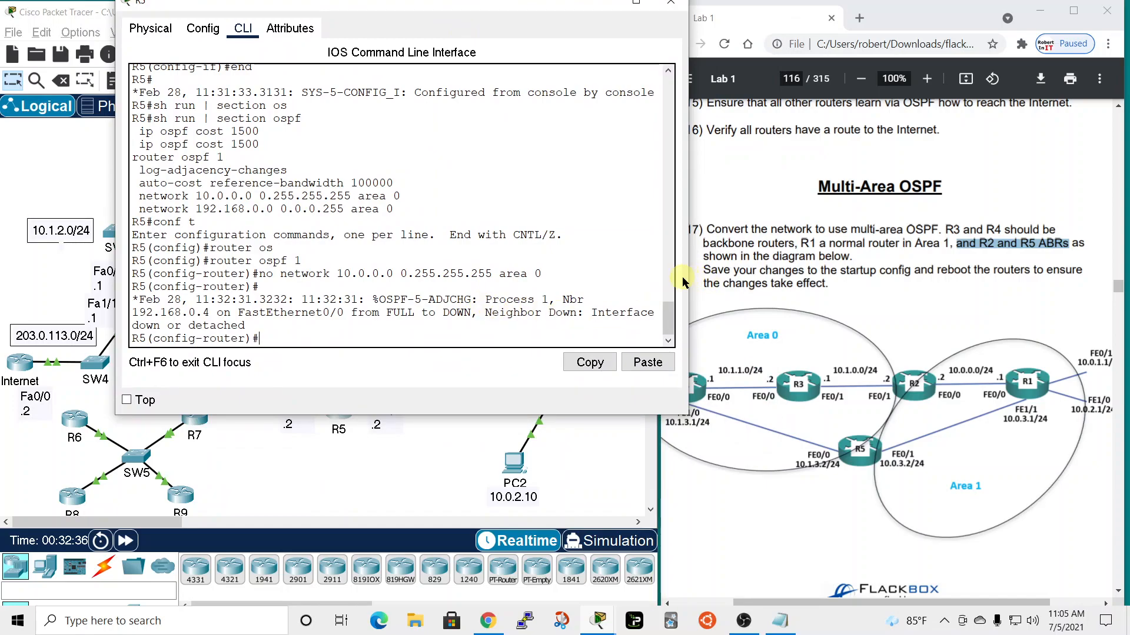
{"action": "left_click_drag", "start_coordinate": [688, 281], "coordinate": [604, 278]}
{"action": "left_click_drag", "start_coordinate": [377, 416], "coordinate": [376, 558]}
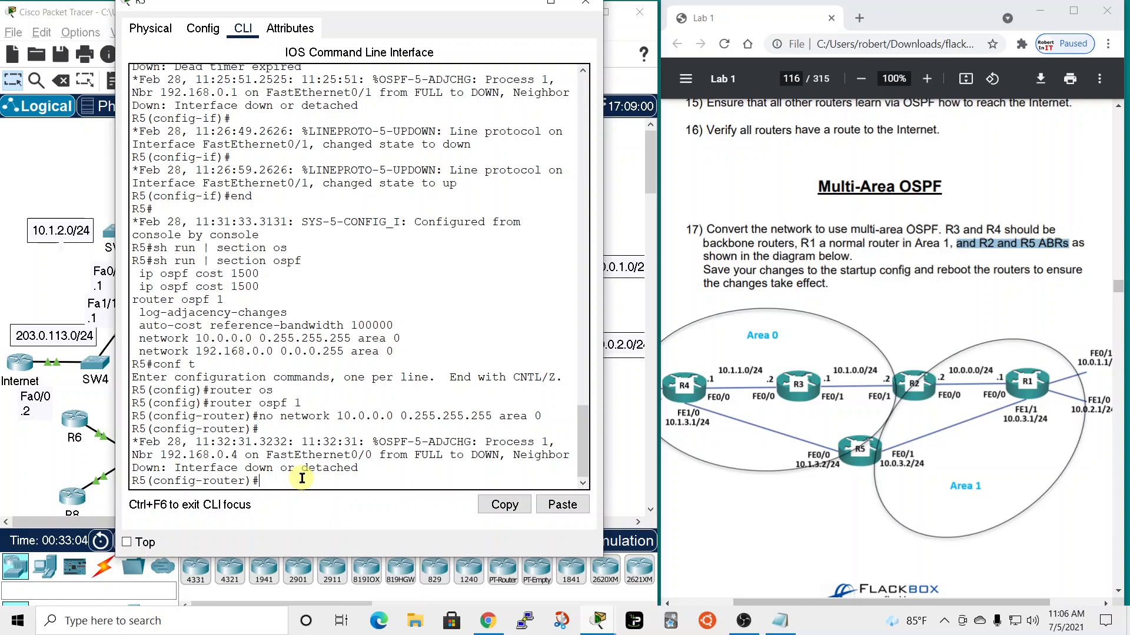
{"action": "type", "text": "end"}
{"action": "key", "text": "Return"}
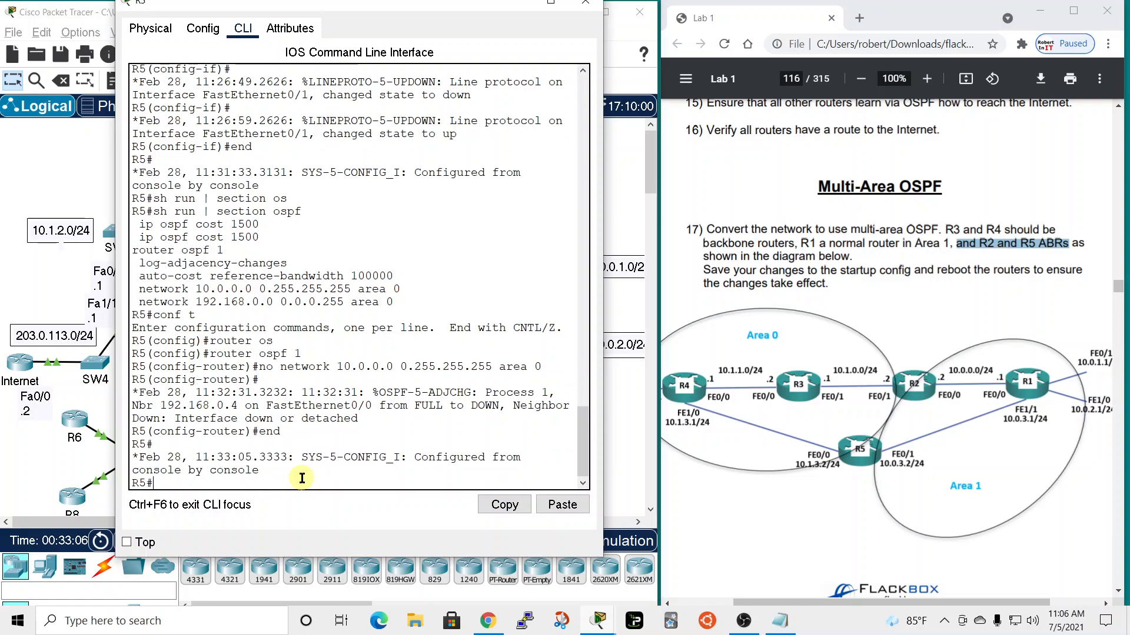
Step: Add network 10.1.3.0 0.0.0.255 in area 0 to R5's OSPF process 1
{"action": "type", "text": "conf t"}
{"action": "key", "text": "Return"}
{"action": "type", "text": "route"}
{"action": "key", "text": "Tab"}
{"action": "type", "text": "os"}
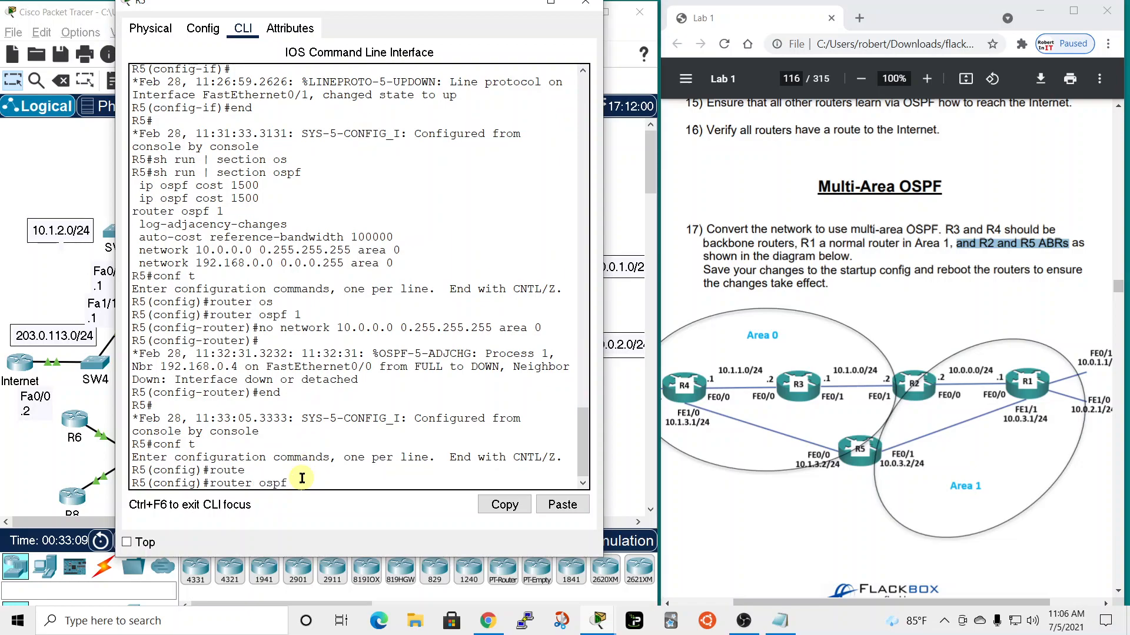
{"action": "key", "text": "Tab"}
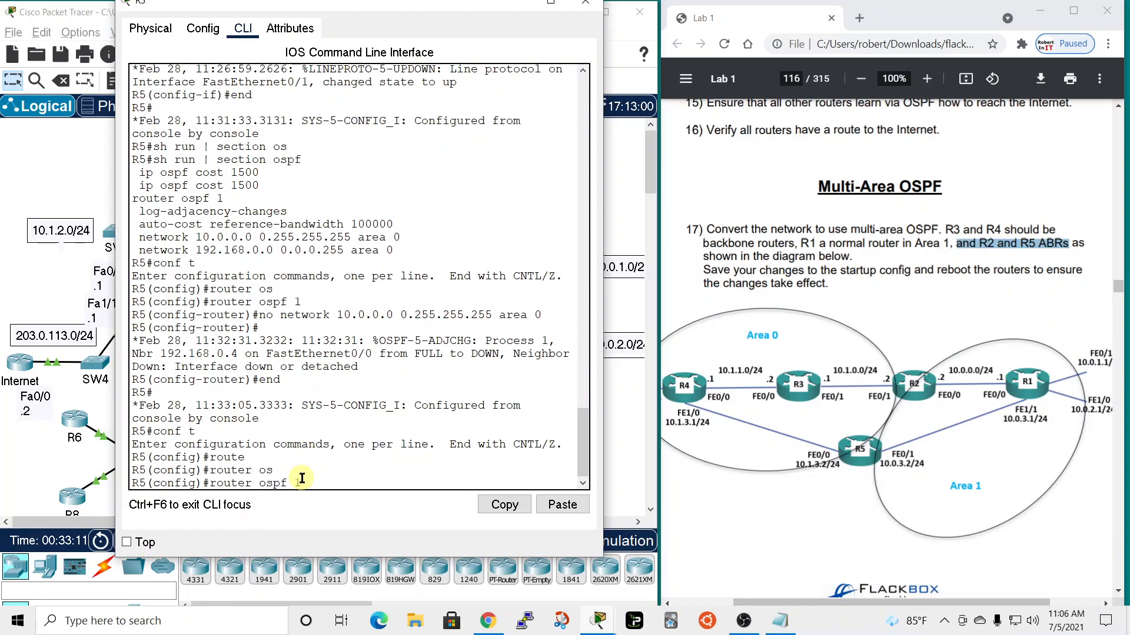
{"action": "type", "text": "1"}
{"action": "key", "text": "Return"}
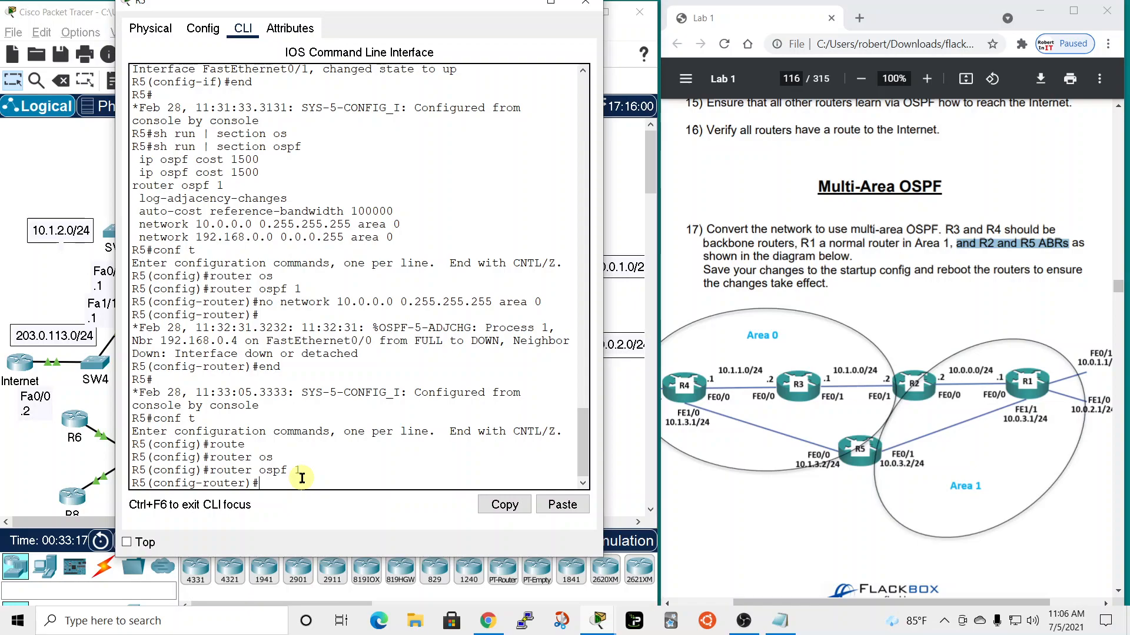
{"action": "type", "text": "network 10.1.3.0 0.0.0.255"}
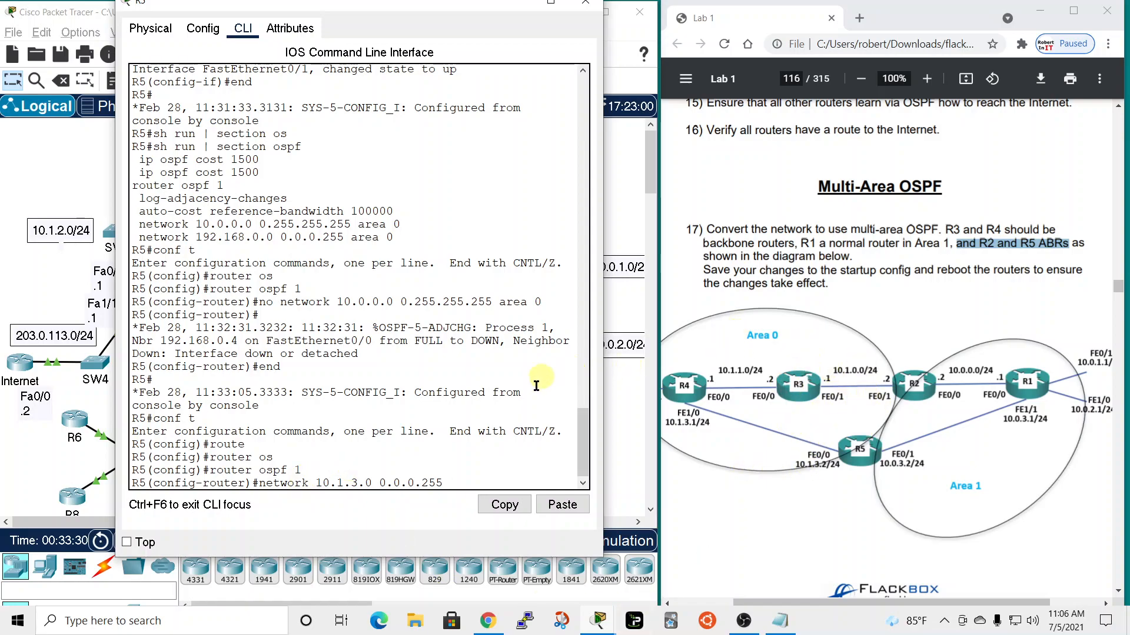
{"action": "type", "text": "0"}
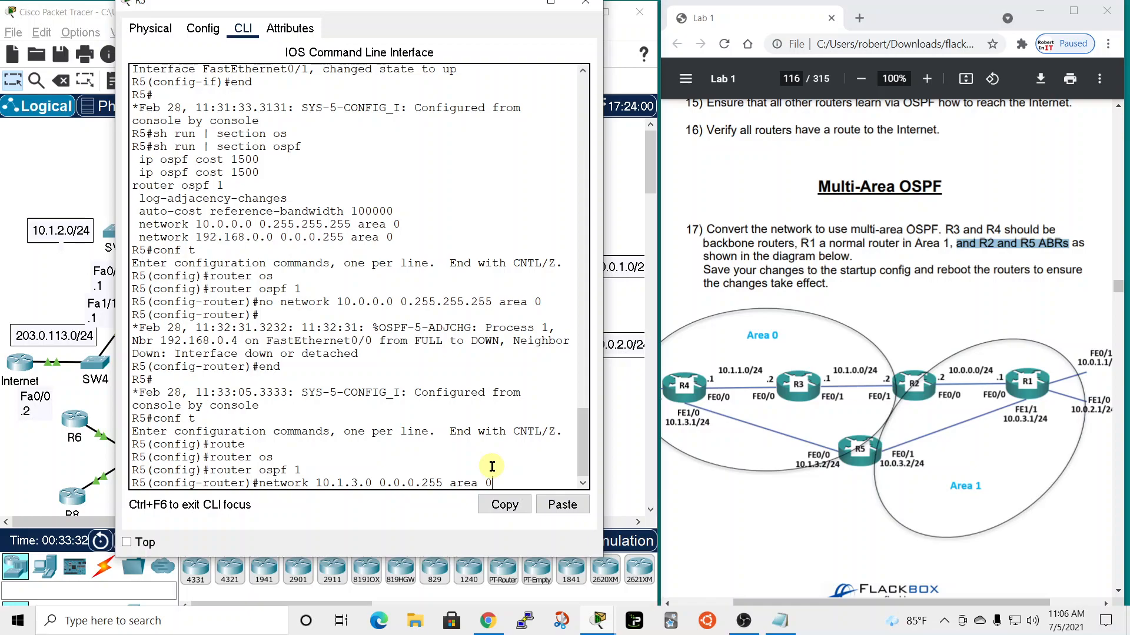
{"action": "key", "text": "Return"}
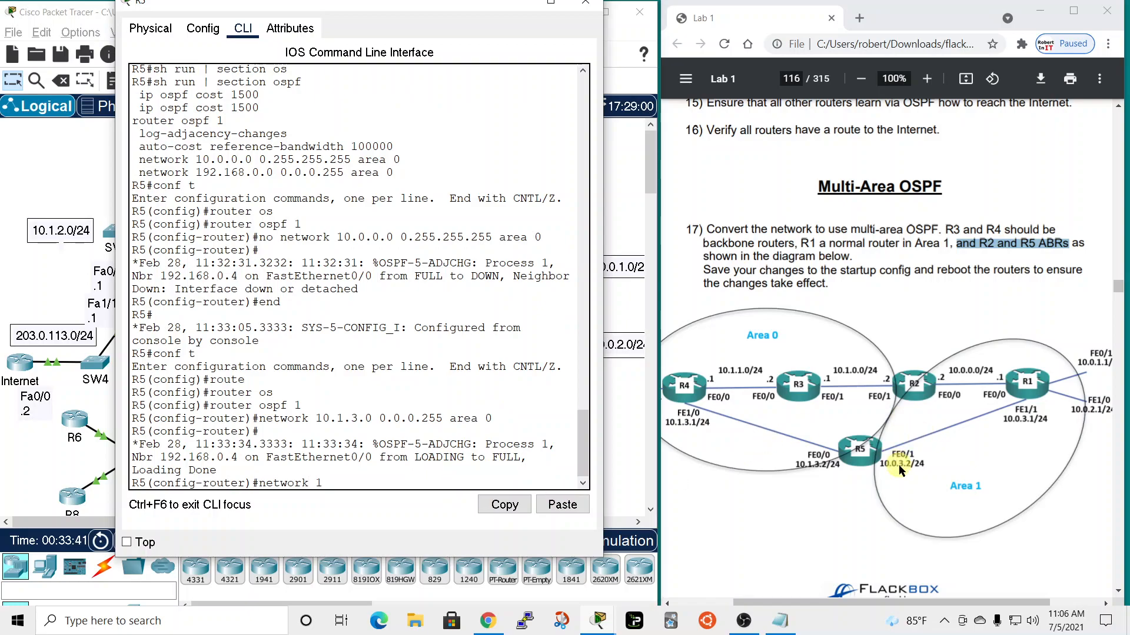
Step: Add network 10.0.3.0 0.0.0.255 in area 1 to R5's OSPF process
{"action": "type", "text": "0"}
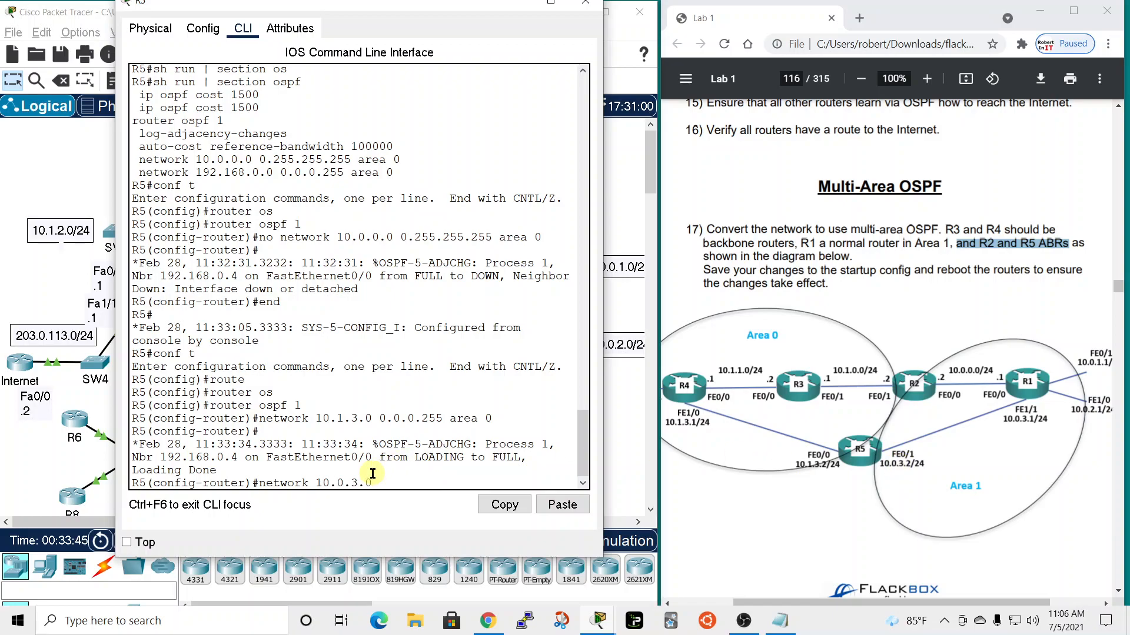
{"action": "type", "text": ".0.3.0 0.0.0.255 area 1"}
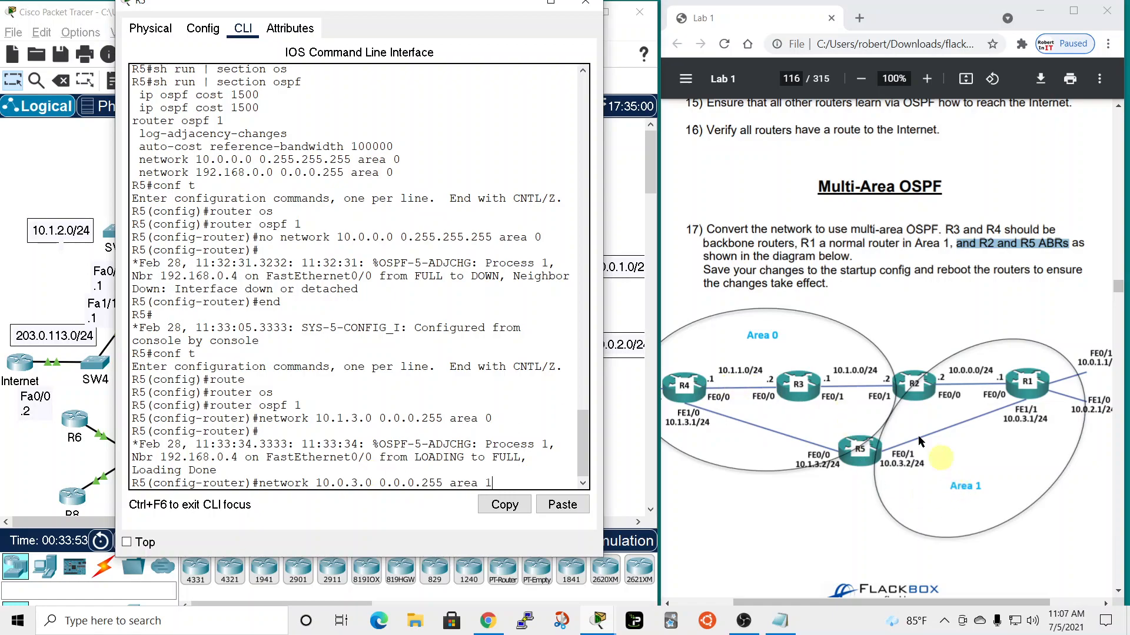
{"action": "key", "text": "Return"}
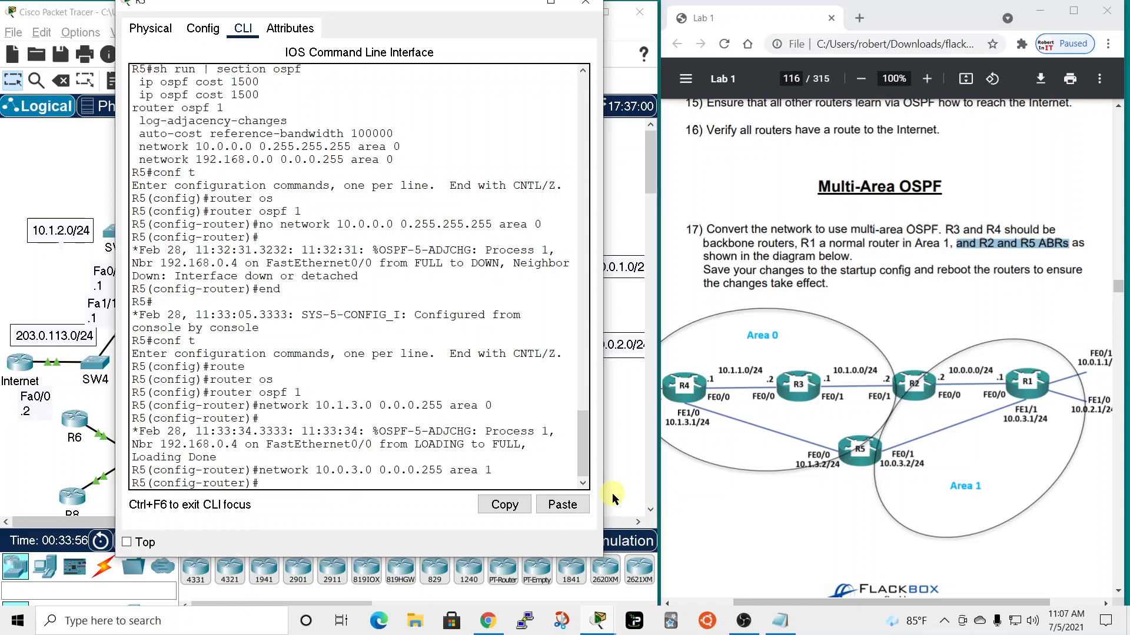
Step: Leave configuration mode and save R5's running configuration to the startup config
{"action": "type", "text": "end"}
{"action": "key", "text": "Return"}
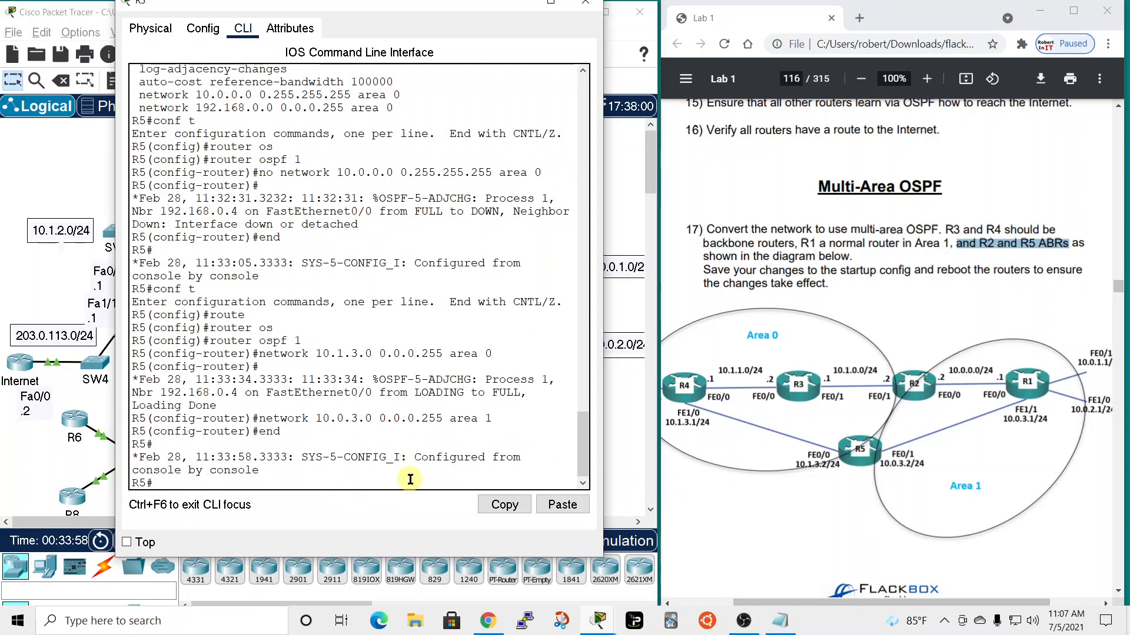
{"action": "type", "text": "cop"}
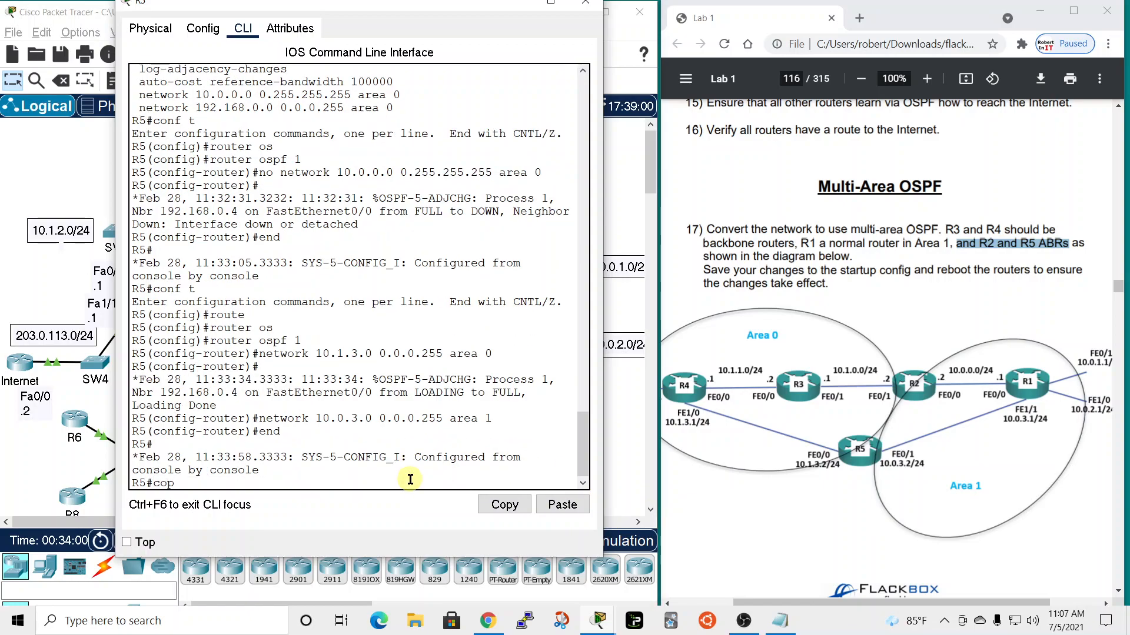
{"action": "type", "text": "y run start"}
{"action": "key", "text": "Return"}
Step: Reload R5, confirm, fast-forward the simulation time, and close the R5 window
{"action": "key", "text": "Return"}
{"action": "type", "text": "reload"}
{"action": "key", "text": "Return"}
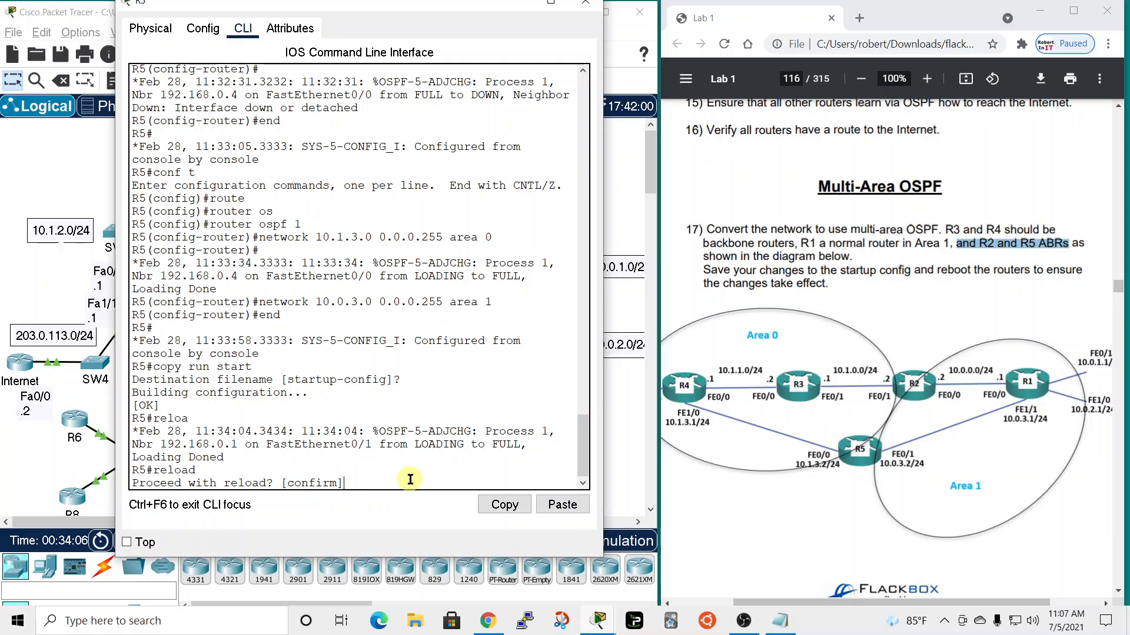
{"action": "key", "text": "Return"}
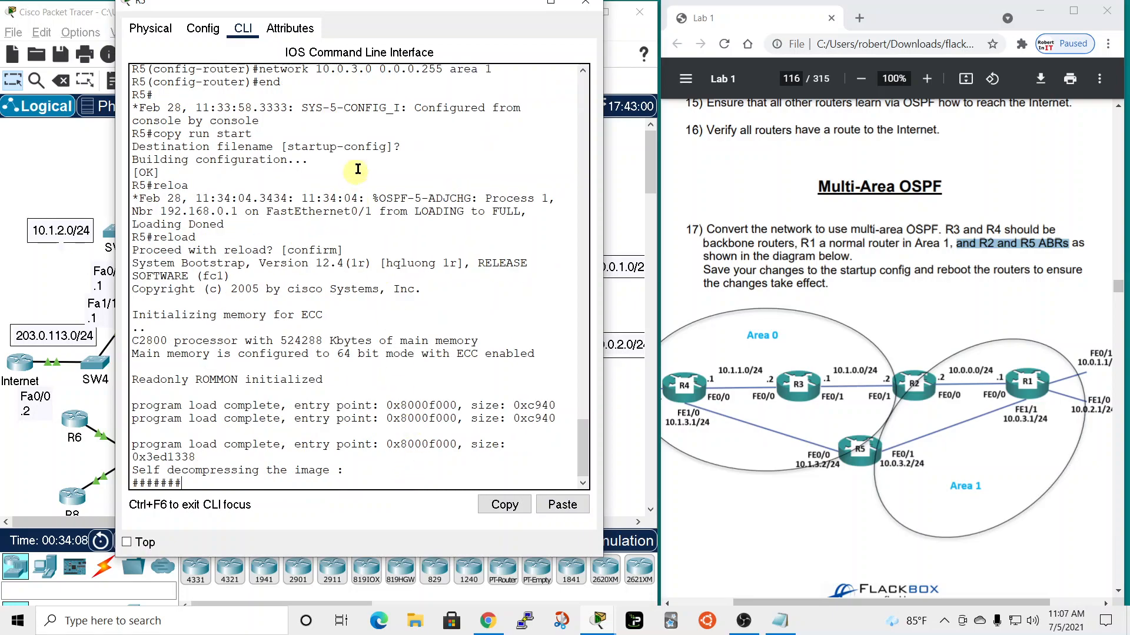
{"action": "left_click_drag", "start_coordinate": [437, 2], "coordinate": [888, 25]}
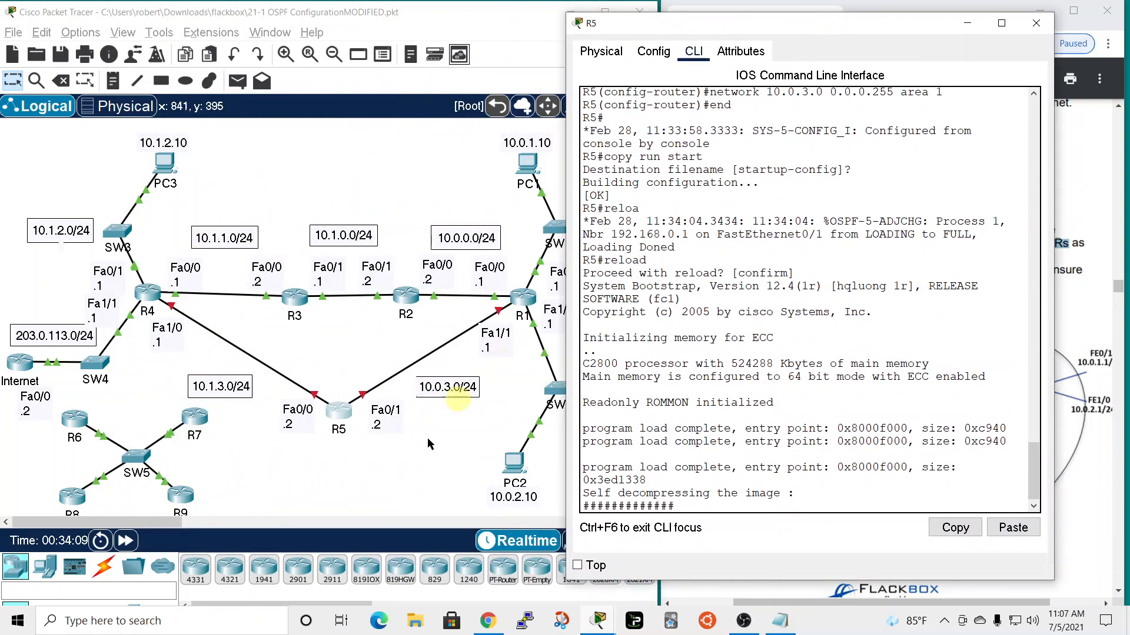
{"action": "left_click", "coordinate": [126, 540]}
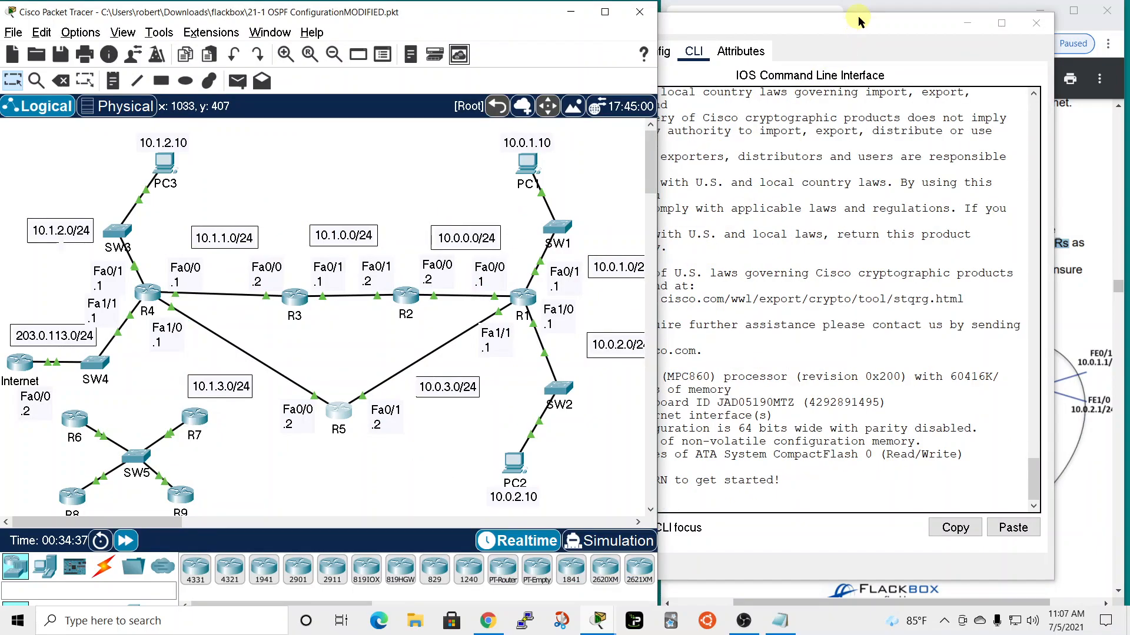
{"action": "left_click", "coordinate": [858, 20]}
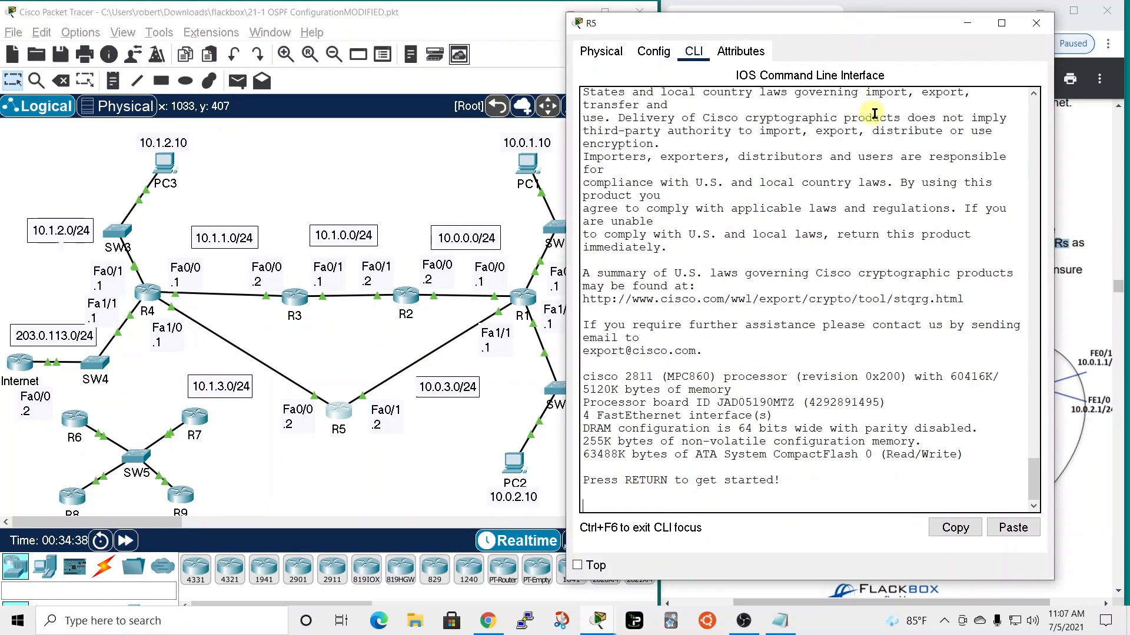
{"action": "left_click", "coordinate": [1036, 23]}
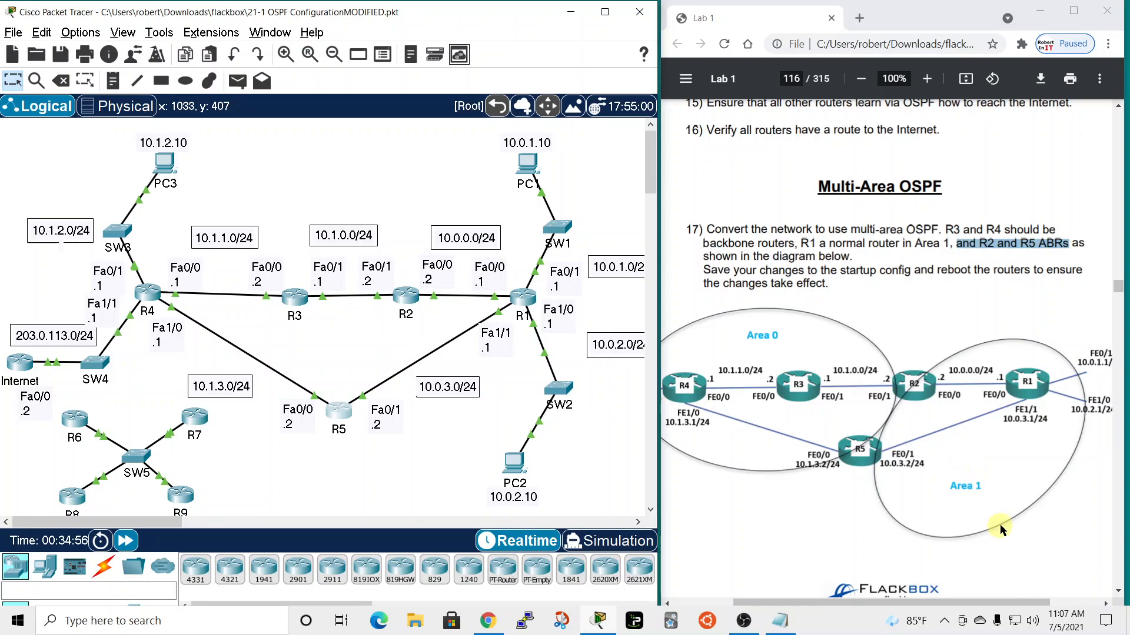
Step: Open R5's CLI and display its OSPF interface details
{"action": "left_click", "coordinate": [336, 415]}
{"action": "left_click_drag", "start_coordinate": [562, 97], "coordinate": [444, 58]}
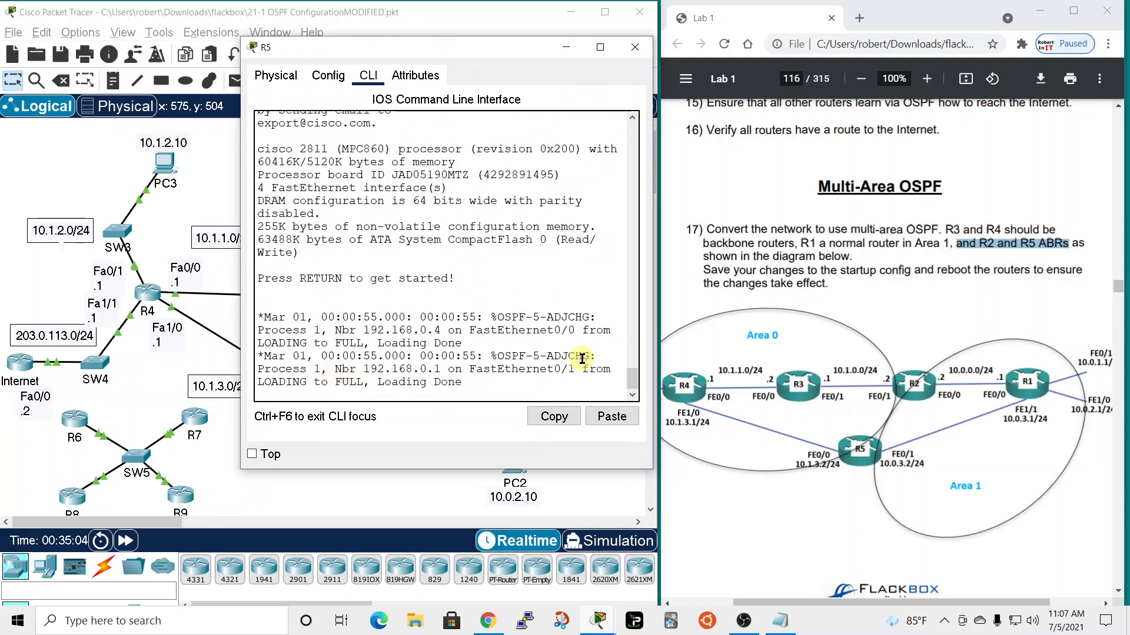
{"action": "key", "text": "Return"}
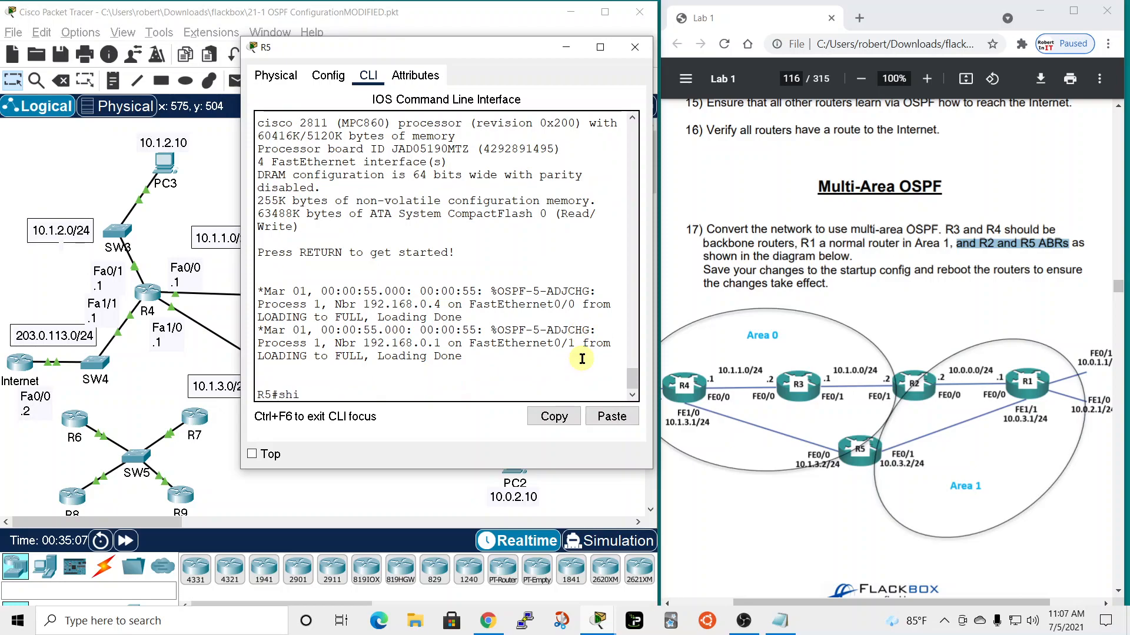
{"action": "type", "text": "sh ip os"}
{"action": "key", "text": "Tab"}
{"action": "type", "text": "int"}
{"action": "key", "text": "Tab"}
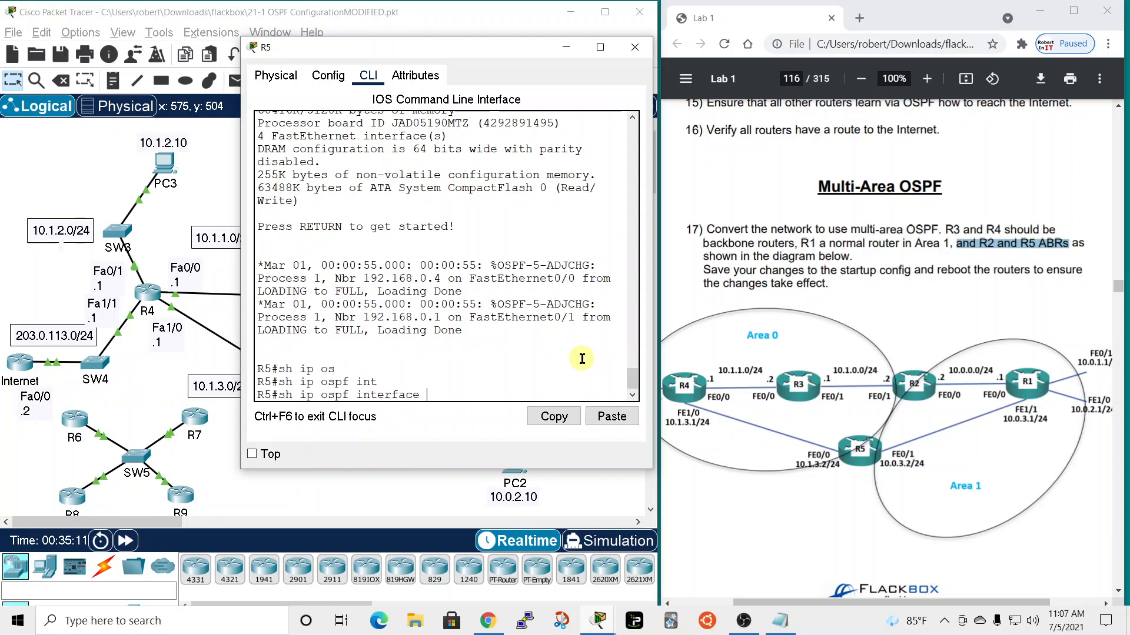
{"action": "key", "text": "Return"}
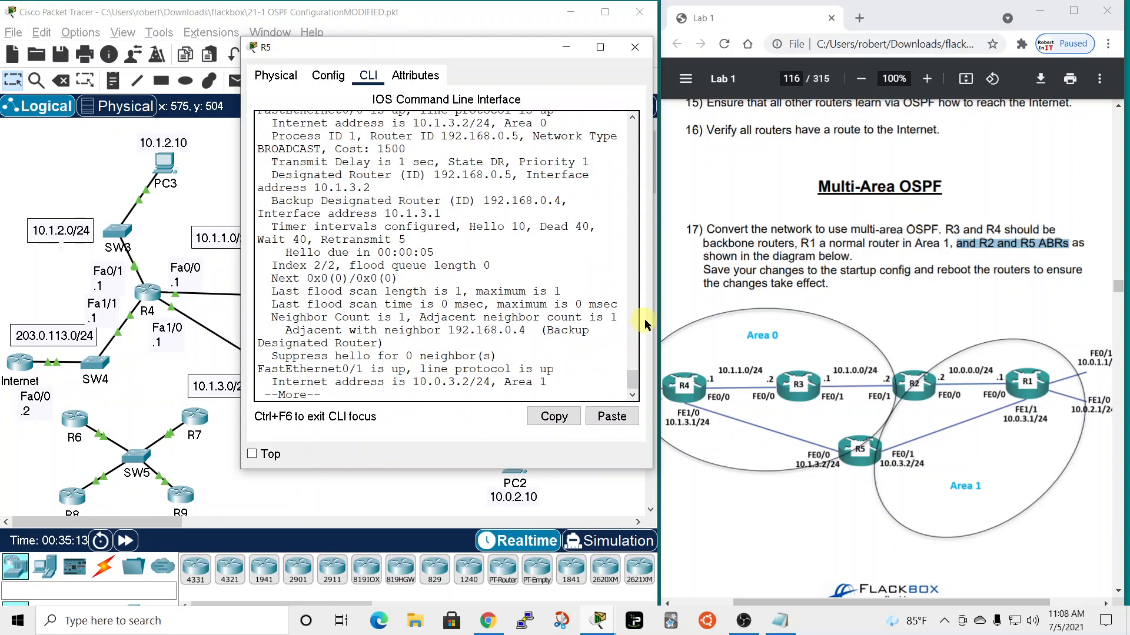
Step: Examine the area assigned to each of R5's OSPF interfaces, then close R5's window
{"action": "left_click_drag", "start_coordinate": [655, 318], "coordinate": [966, 305]}
{"action": "scroll", "coordinate": [701, 232], "scroll_direction": "up", "scroll_amount": 2}
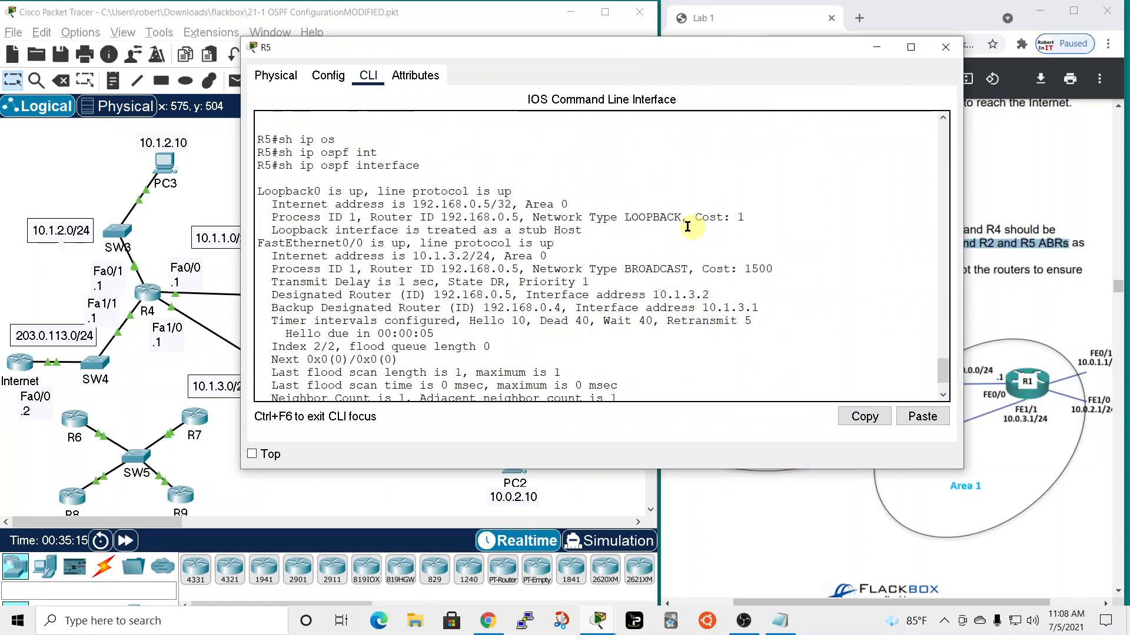
{"action": "left_click_drag", "start_coordinate": [587, 51], "coordinate": [379, 46]}
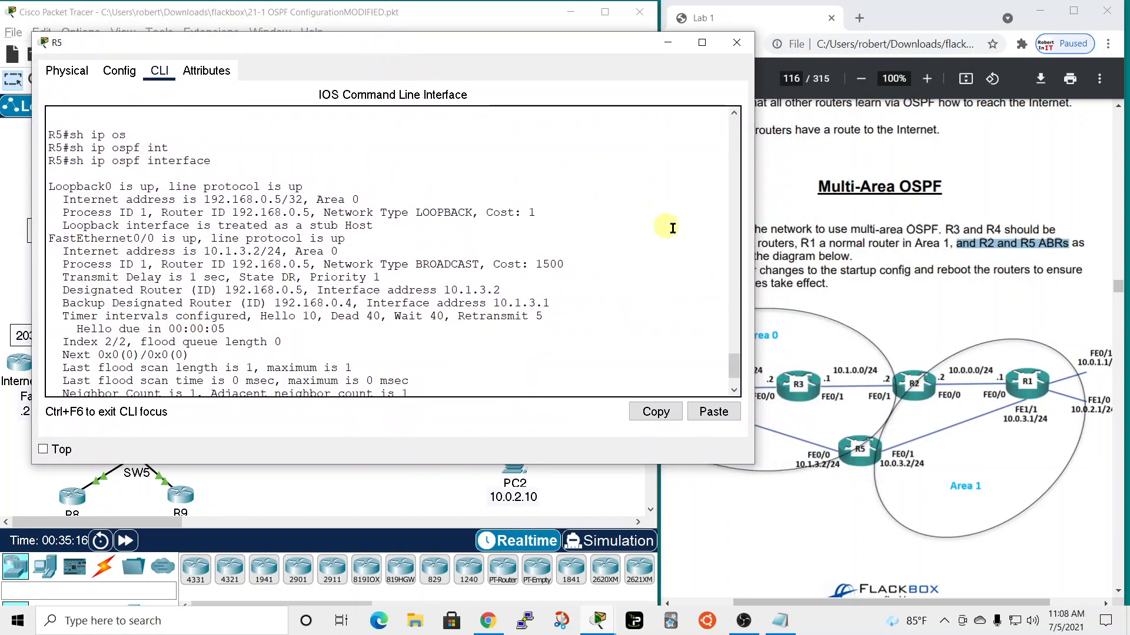
{"action": "left_click_drag", "start_coordinate": [756, 256], "coordinate": [674, 259]}
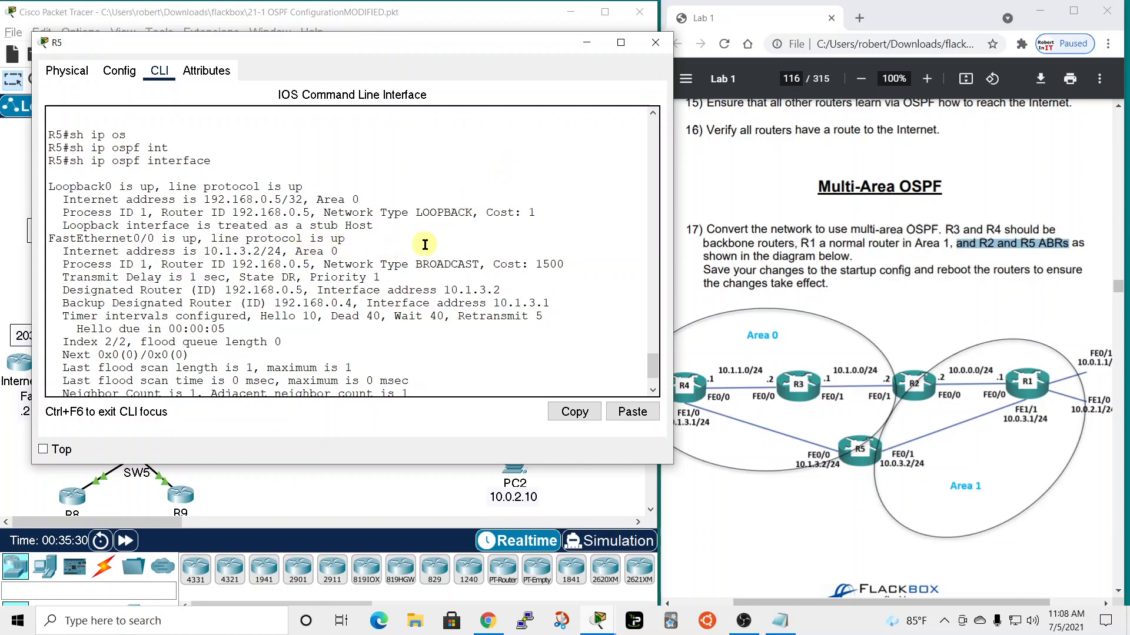
{"action": "scroll", "coordinate": [425, 244], "scroll_direction": "down", "scroll_amount": 2}
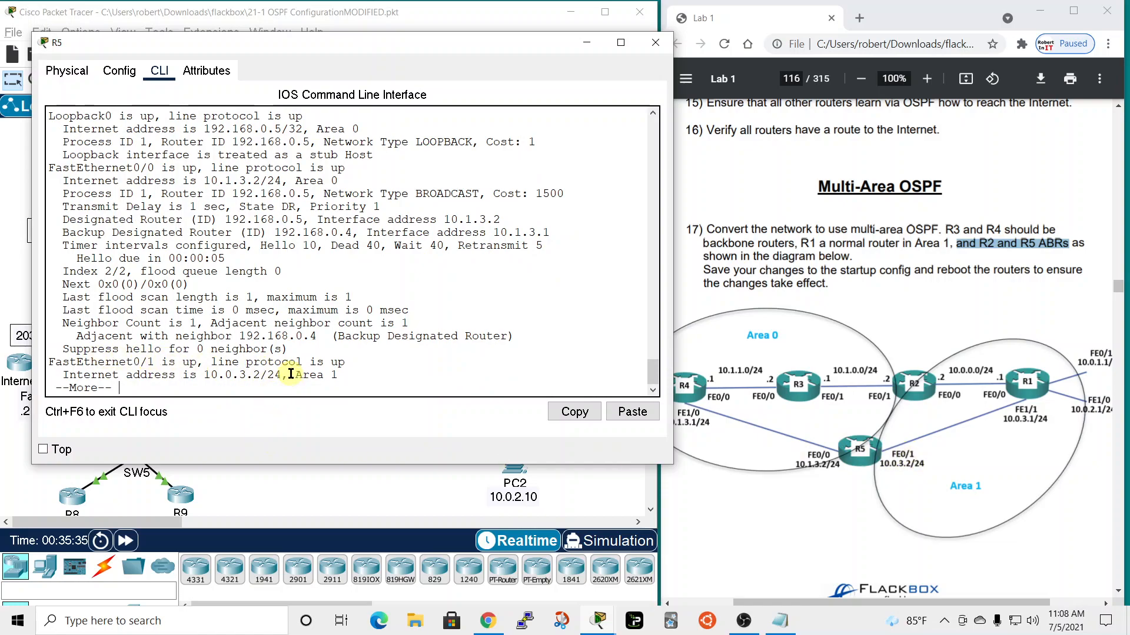
{"action": "left_click_drag", "start_coordinate": [291, 374], "coordinate": [335, 375]}
{"action": "left_click", "coordinate": [654, 43]}
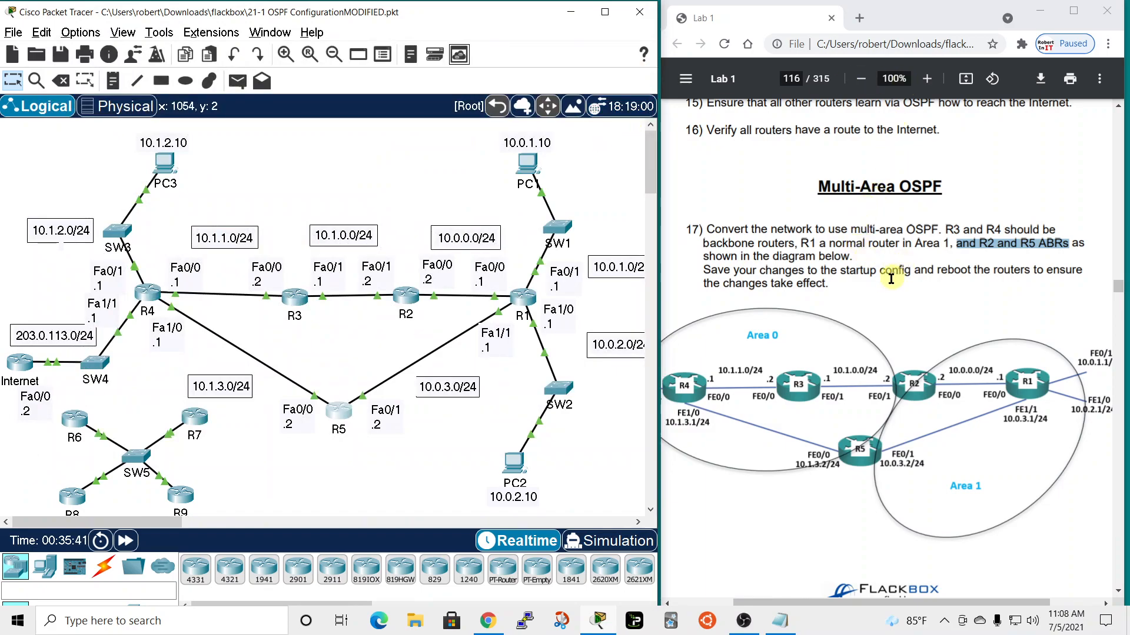
Step: Open R2's CLI and display its OSPF interface details
{"action": "scroll", "coordinate": [892, 278], "scroll_direction": "down", "scroll_amount": 7}
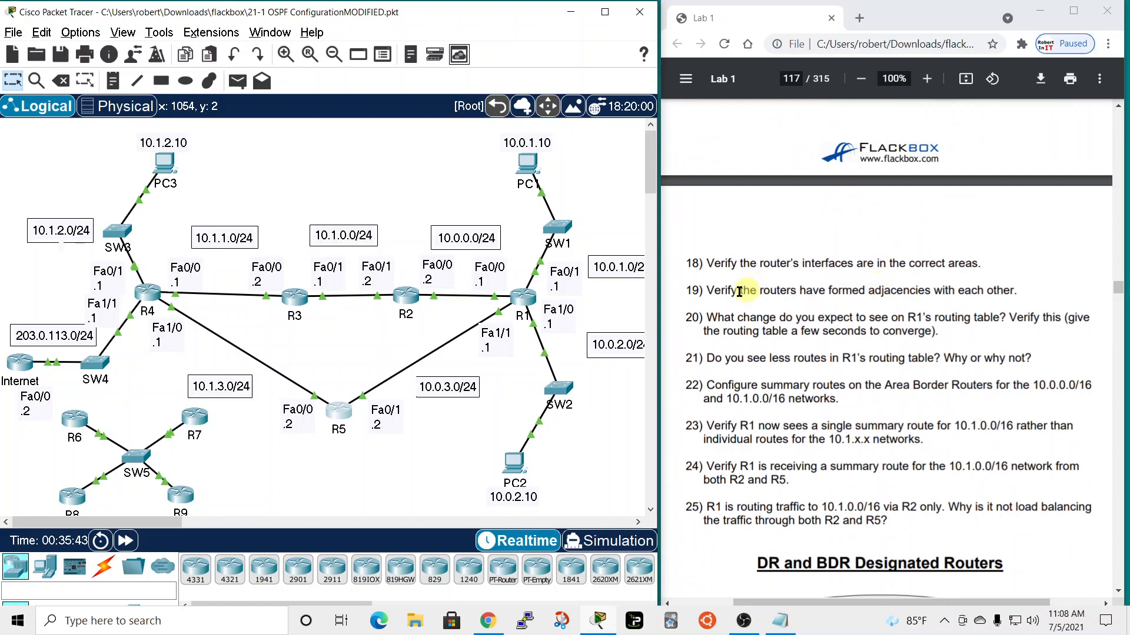
{"action": "left_click_drag", "start_coordinate": [697, 263], "coordinate": [964, 263]}
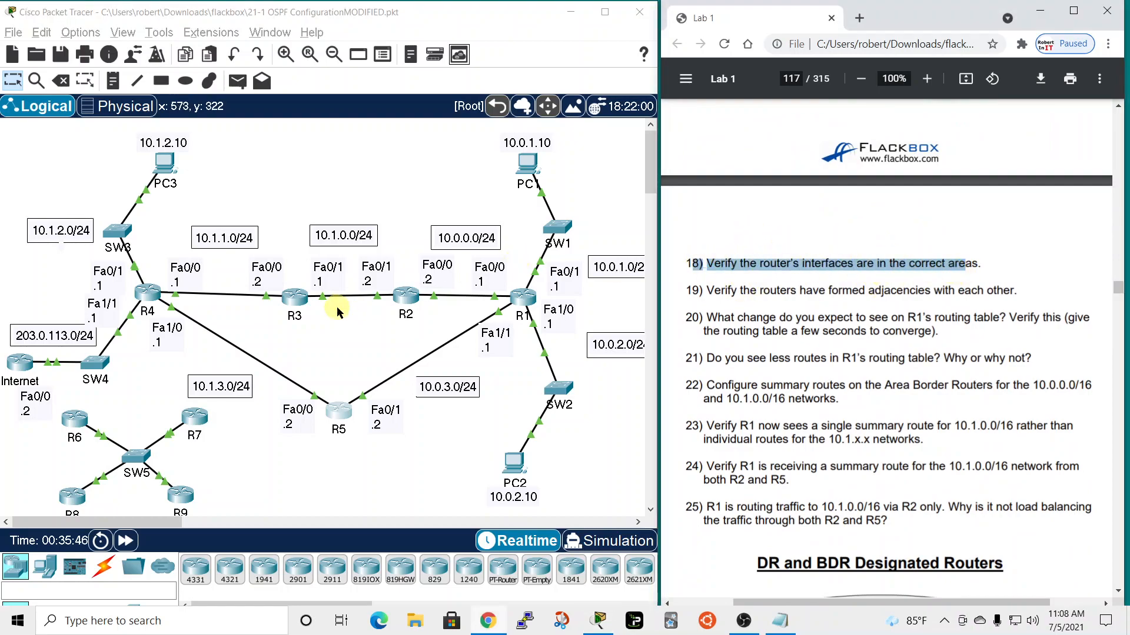
{"action": "left_click", "coordinate": [411, 299]}
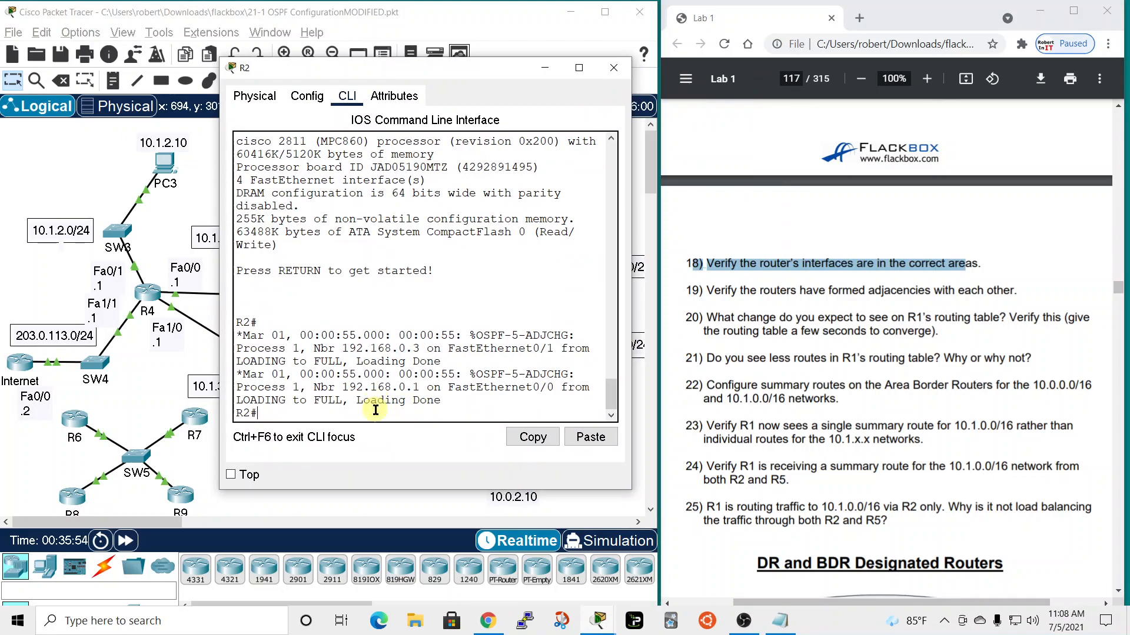
{"action": "type", "text": "sh ip os"}
{"action": "key", "text": "Tab"}
{"action": "type", "text": "int"}
{"action": "key", "text": "Return"}
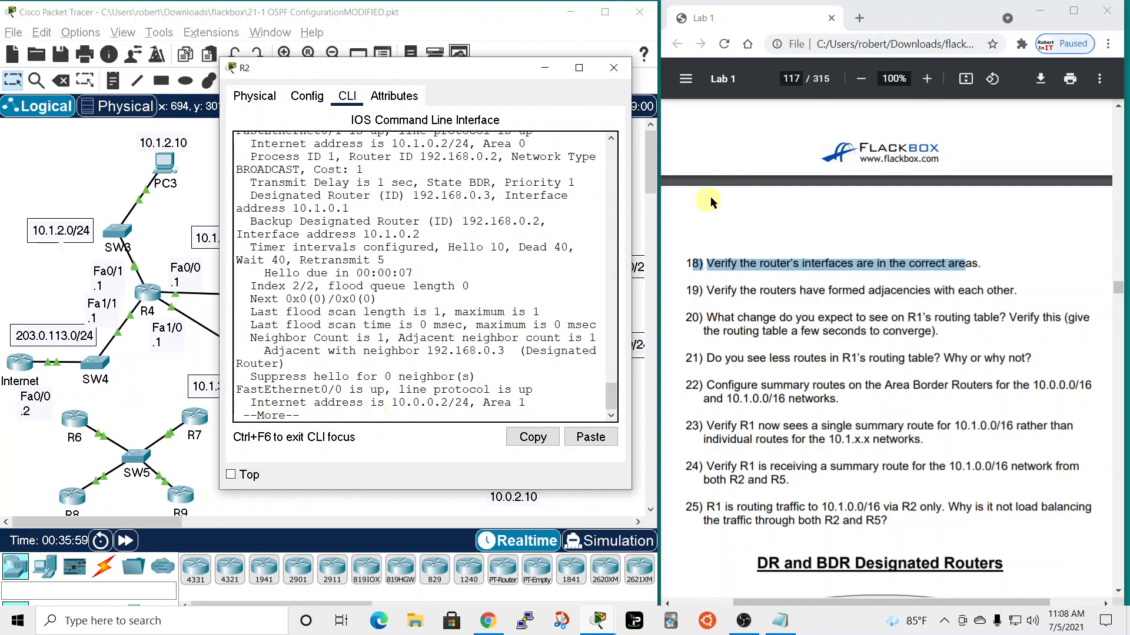
Step: Examine the area assigned to each of R2's OSPF interfaces, then close R2's window
{"action": "scroll", "coordinate": [815, 327], "scroll_direction": "up", "scroll_amount": 5}
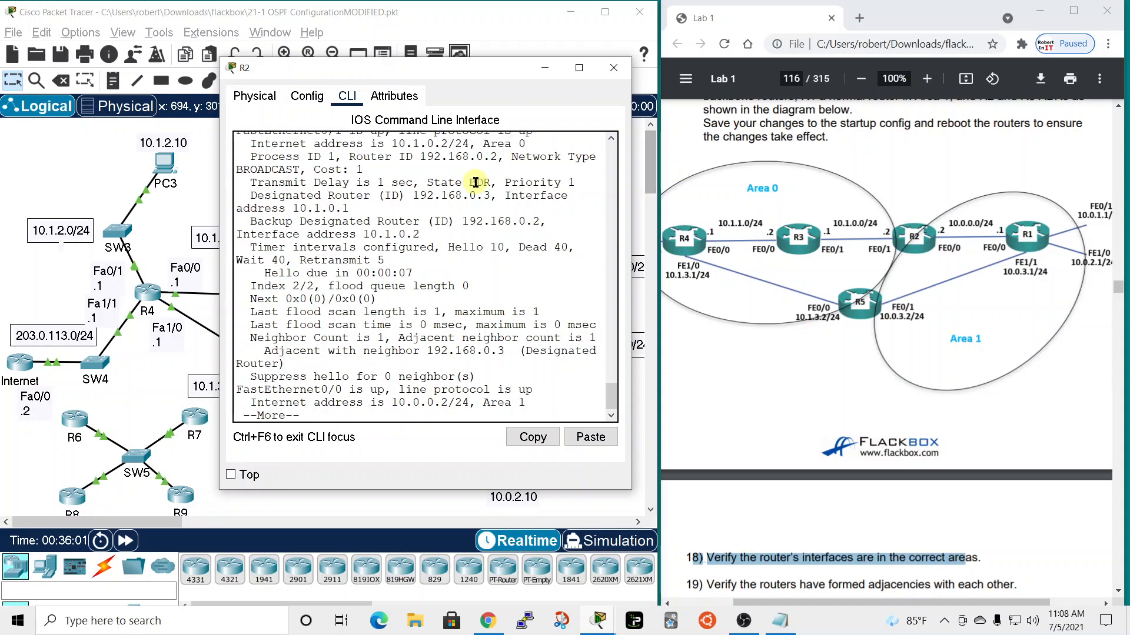
{"action": "scroll", "coordinate": [422, 341], "scroll_direction": "up", "scroll_amount": 1}
{"action": "scroll", "coordinate": [421, 345], "scroll_direction": "down", "scroll_amount": 8}
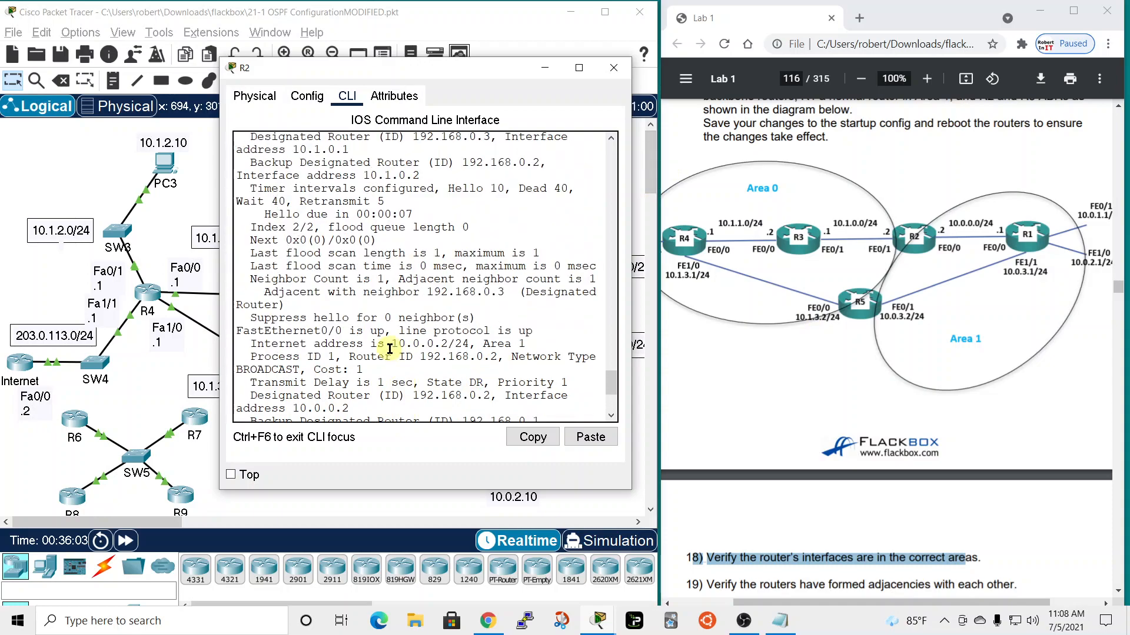
{"action": "scroll", "coordinate": [422, 344], "scroll_direction": "up", "scroll_amount": 10}
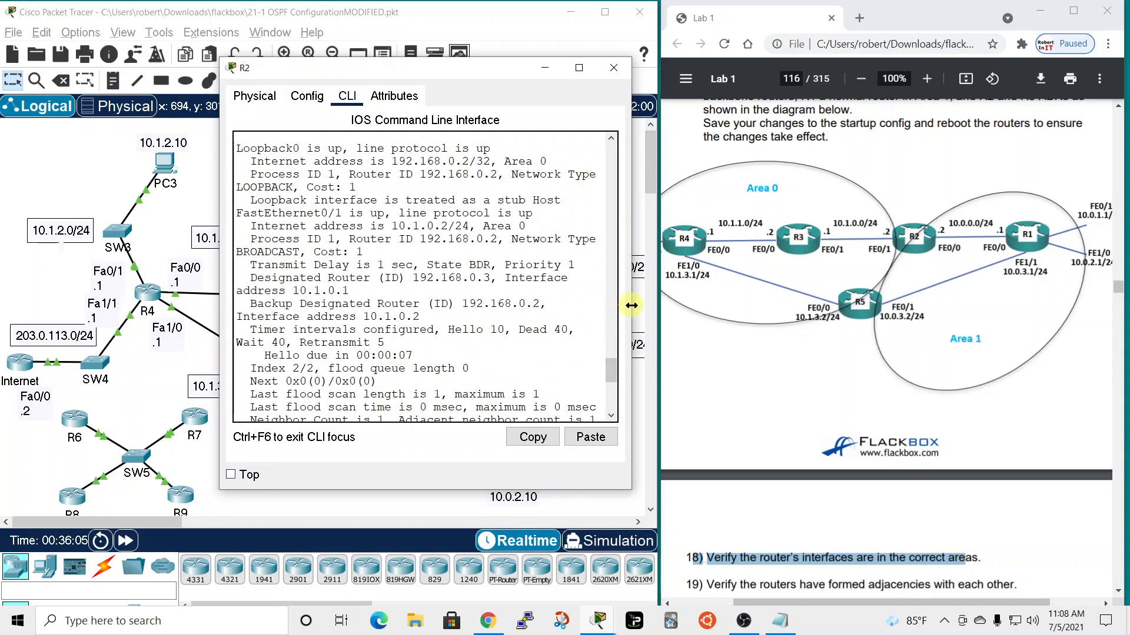
{"action": "left_click_drag", "start_coordinate": [631, 305], "coordinate": [750, 305]}
{"action": "left_click_drag", "start_coordinate": [618, 68], "coordinate": [418, 62]}
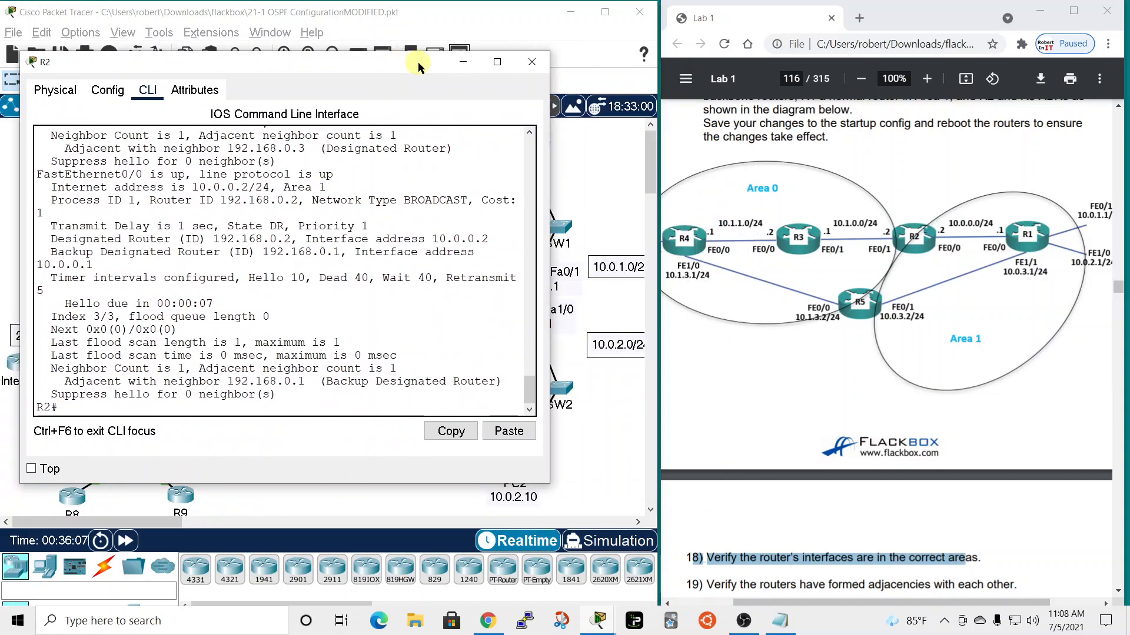
{"action": "scroll", "coordinate": [329, 230], "scroll_direction": "up", "scroll_amount": 2}
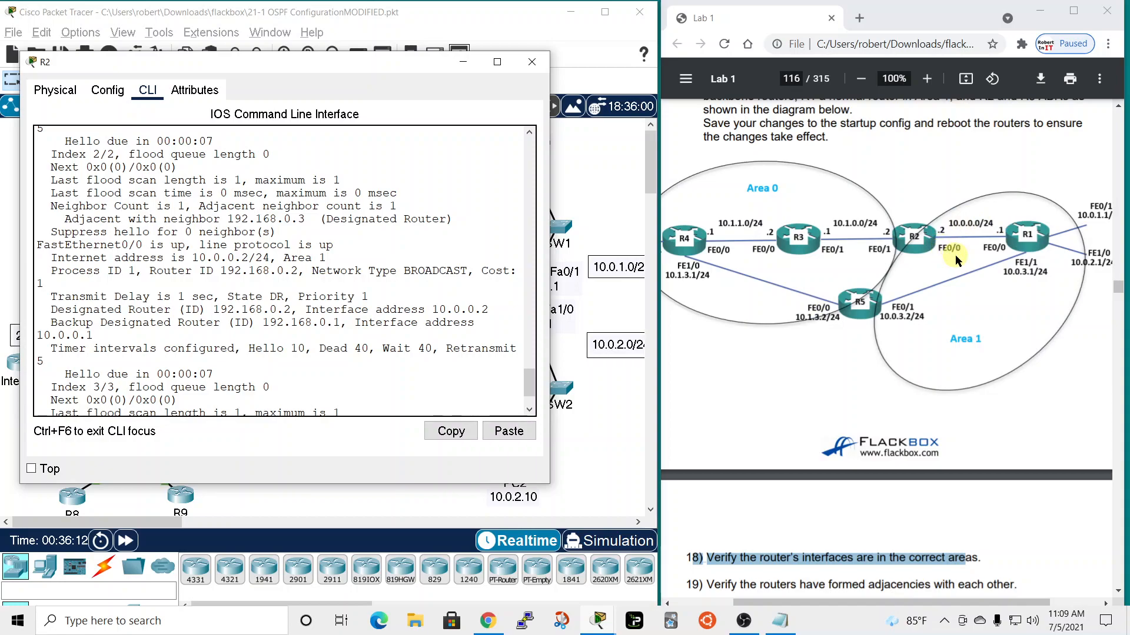
{"action": "left_click_drag", "start_coordinate": [122, 244], "coordinate": [326, 258]}
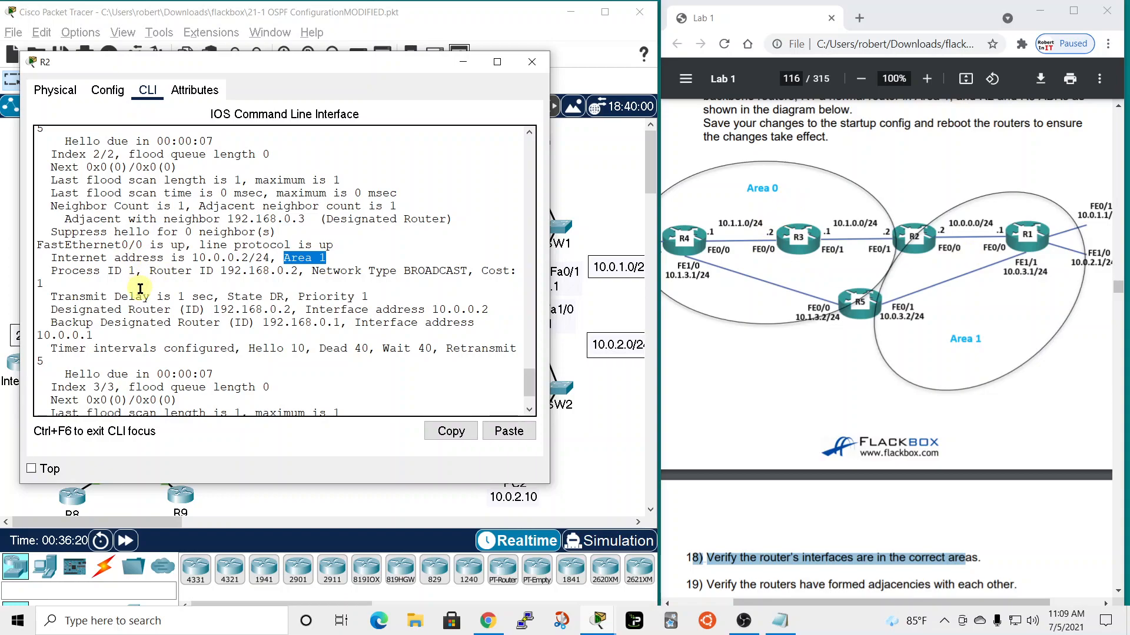
{"action": "scroll", "coordinate": [140, 288], "scroll_direction": "up", "scroll_amount": 1}
{"action": "scroll", "coordinate": [140, 288], "scroll_direction": "down", "scroll_amount": 3}
{"action": "scroll", "coordinate": [136, 291], "scroll_direction": "up", "scroll_amount": 4}
{"action": "scroll", "coordinate": [136, 290], "scroll_direction": "up", "scroll_amount": 5}
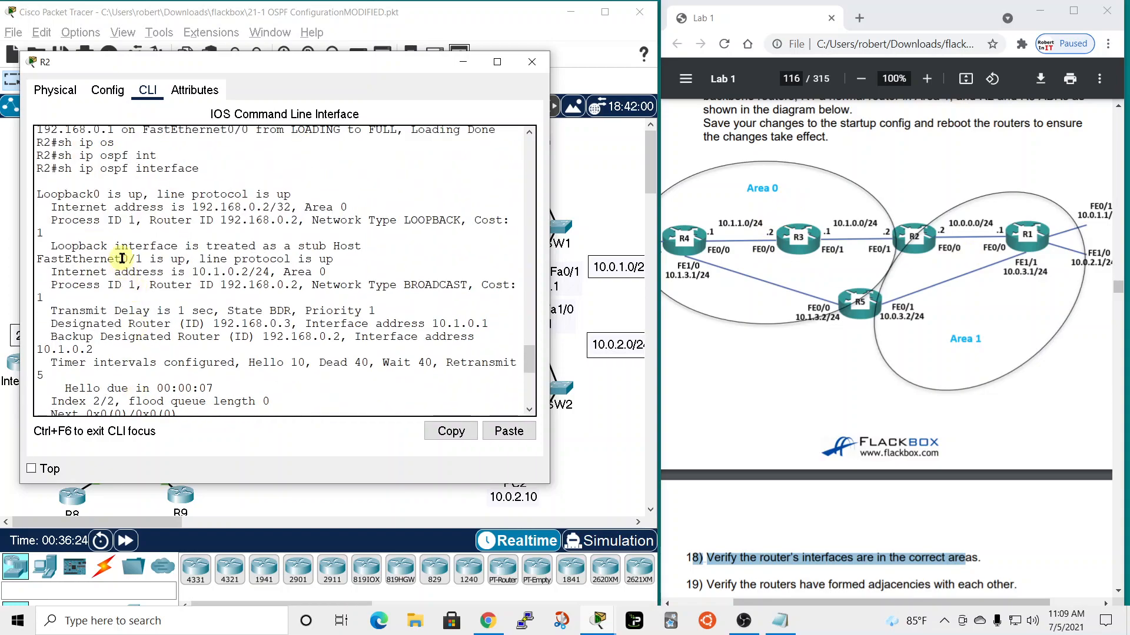
{"action": "scroll", "coordinate": [134, 284], "scroll_direction": "up", "scroll_amount": 2}
{"action": "scroll", "coordinate": [118, 286], "scroll_direction": "down", "scroll_amount": 2}
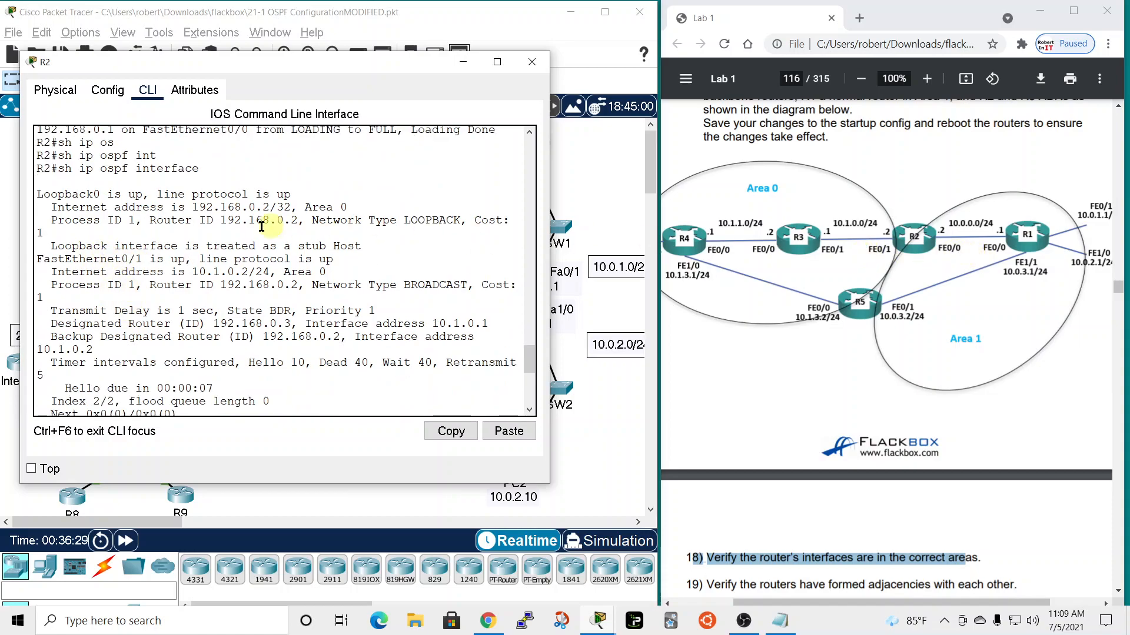
{"action": "left_click_drag", "start_coordinate": [93, 259], "coordinate": [171, 259]}
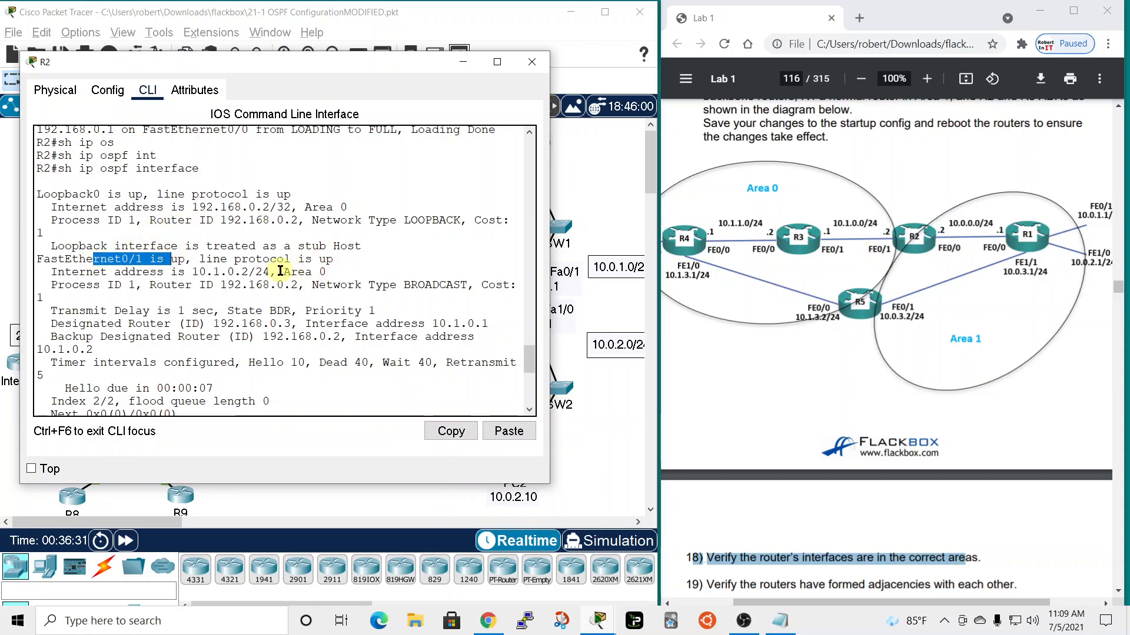
{"action": "left_click", "coordinate": [532, 62]}
Step: Open R1's CLI and display its OSPF neighbor table
{"action": "scroll", "coordinate": [909, 434], "scroll_direction": "down", "scroll_amount": 3}
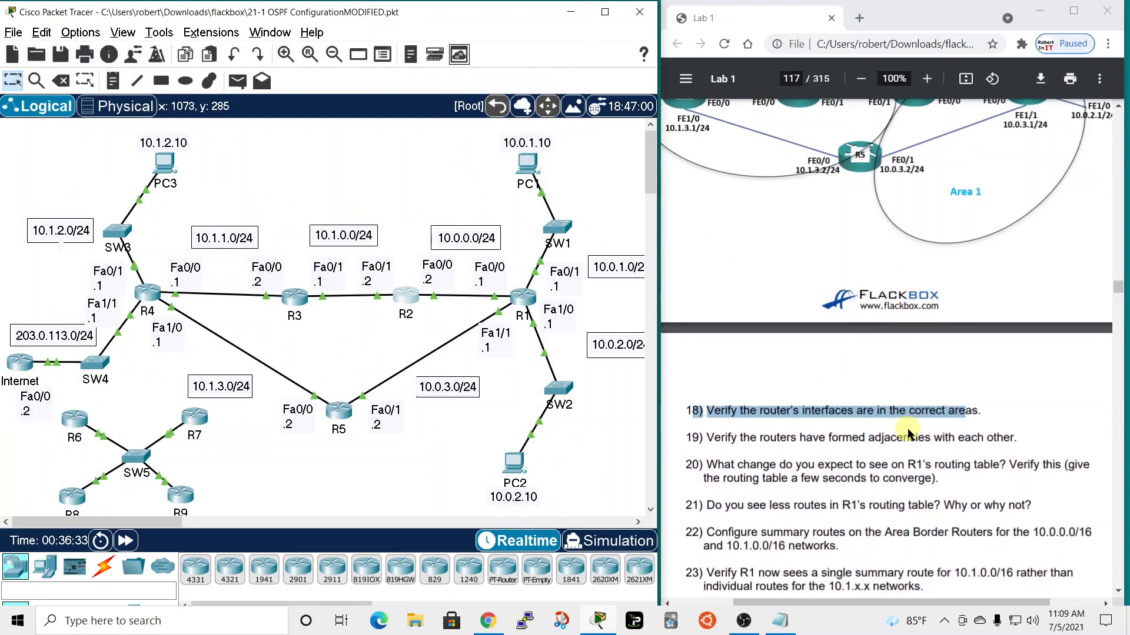
{"action": "scroll", "coordinate": [909, 434], "scroll_direction": "down", "scroll_amount": 2}
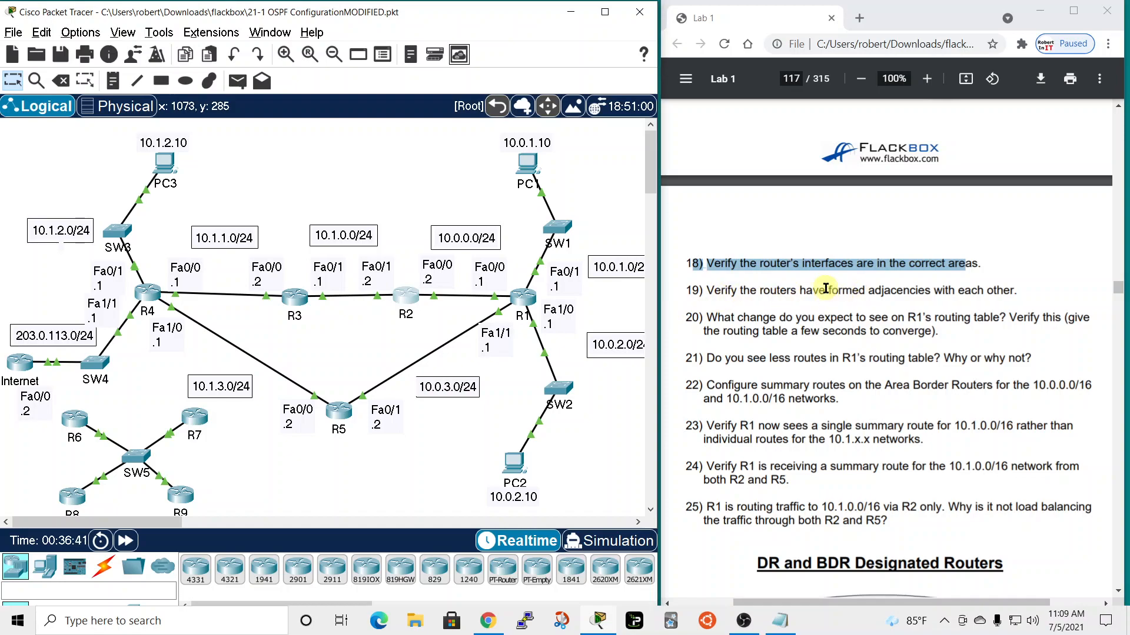
{"action": "left_click_drag", "start_coordinate": [687, 296], "coordinate": [718, 289]}
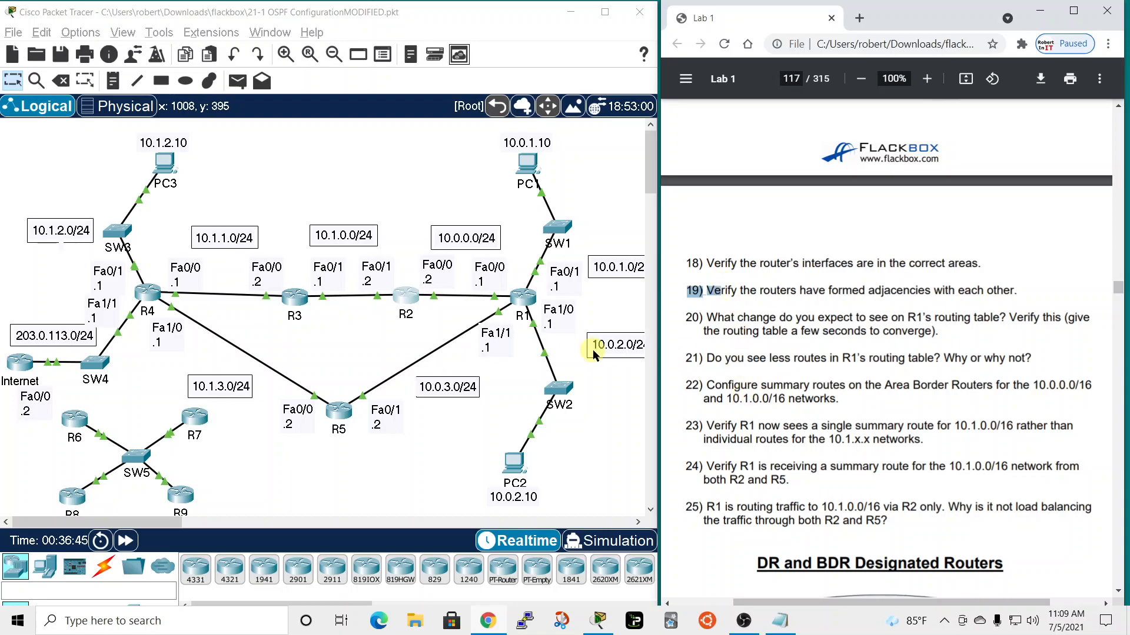
{"action": "left_click", "coordinate": [527, 297]}
{"action": "left_click_drag", "start_coordinate": [575, 83], "coordinate": [265, 17]}
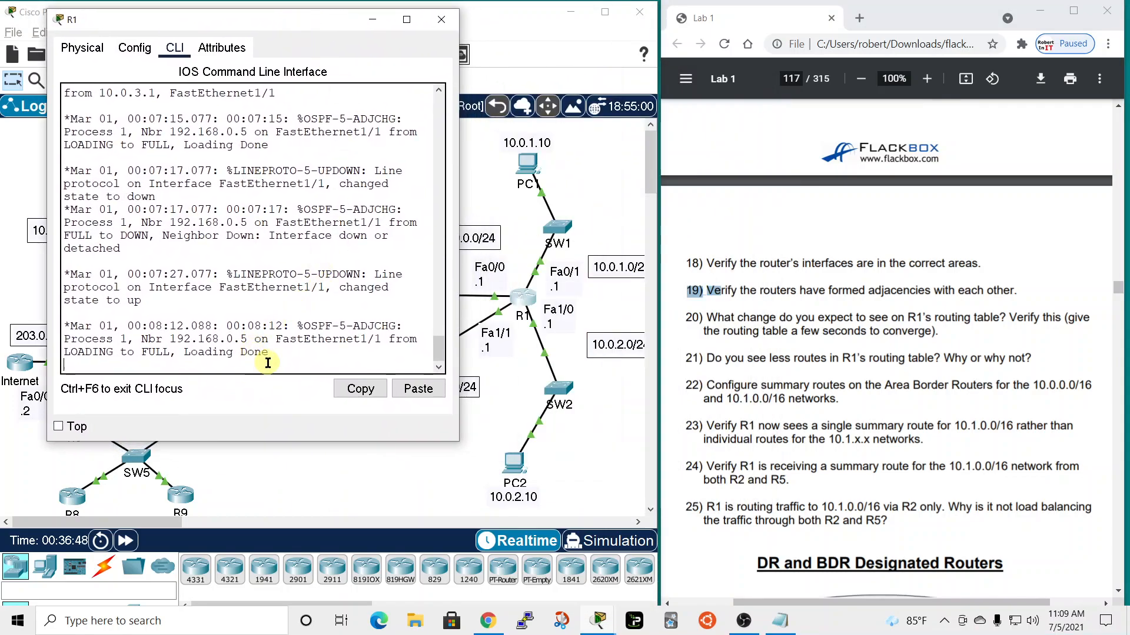
{"action": "key", "text": "Return"}
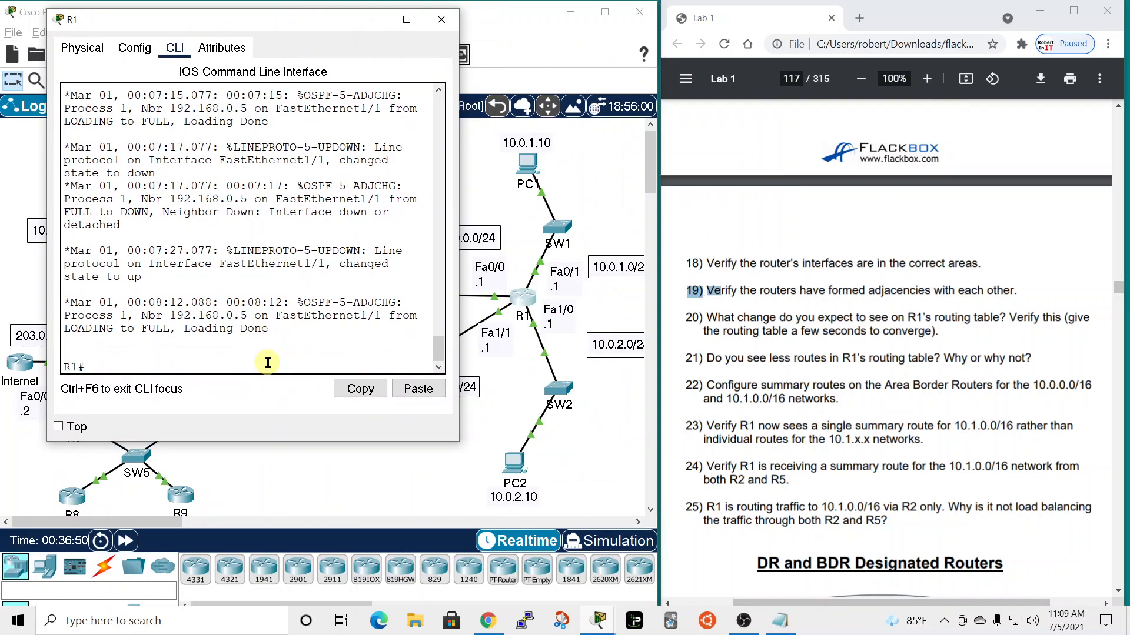
{"action": "type", "text": "sh ip os"}
{"action": "key", "text": "Tab"}
{"action": "type", "text": "neigh"}
{"action": "key", "text": "Tab"}
{"action": "key", "text": "Return"}
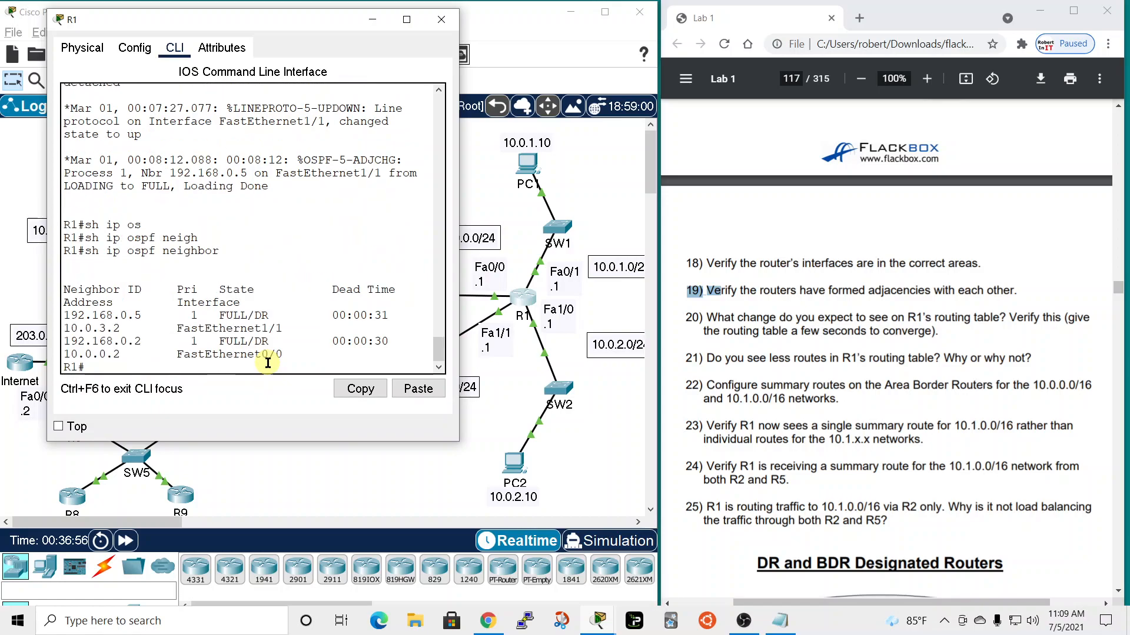
Step: Examine the state of R1's OSPF neighbors, then close R1's window
{"action": "left_click_drag", "start_coordinate": [309, 20], "coordinate": [828, 86]}
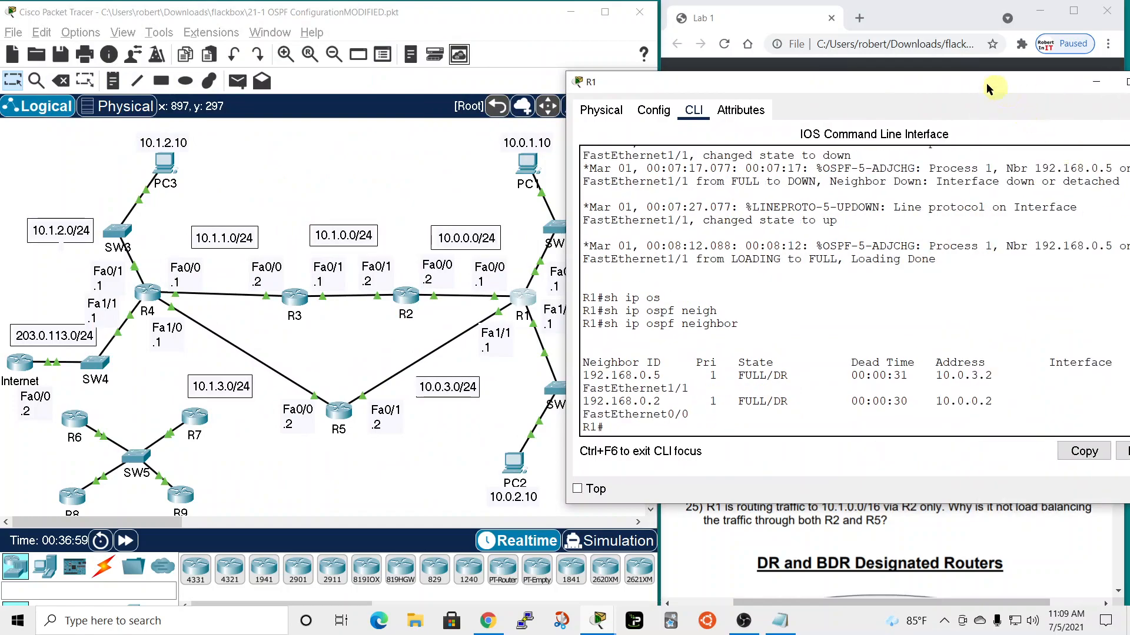
{"action": "left_click_drag", "start_coordinate": [976, 81], "coordinate": [1014, 7]}
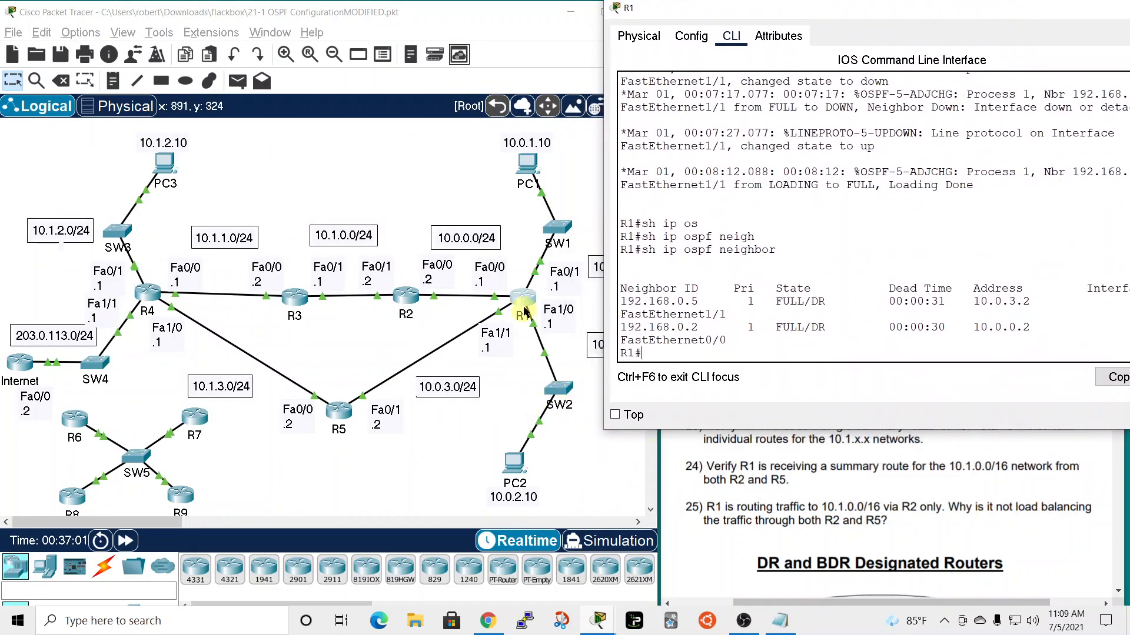
{"action": "left_click_drag", "start_coordinate": [670, 301], "coordinate": [719, 328]}
{"action": "left_click_drag", "start_coordinate": [963, 16], "coordinate": [441, 92]}
{"action": "left_click", "coordinate": [681, 83]}
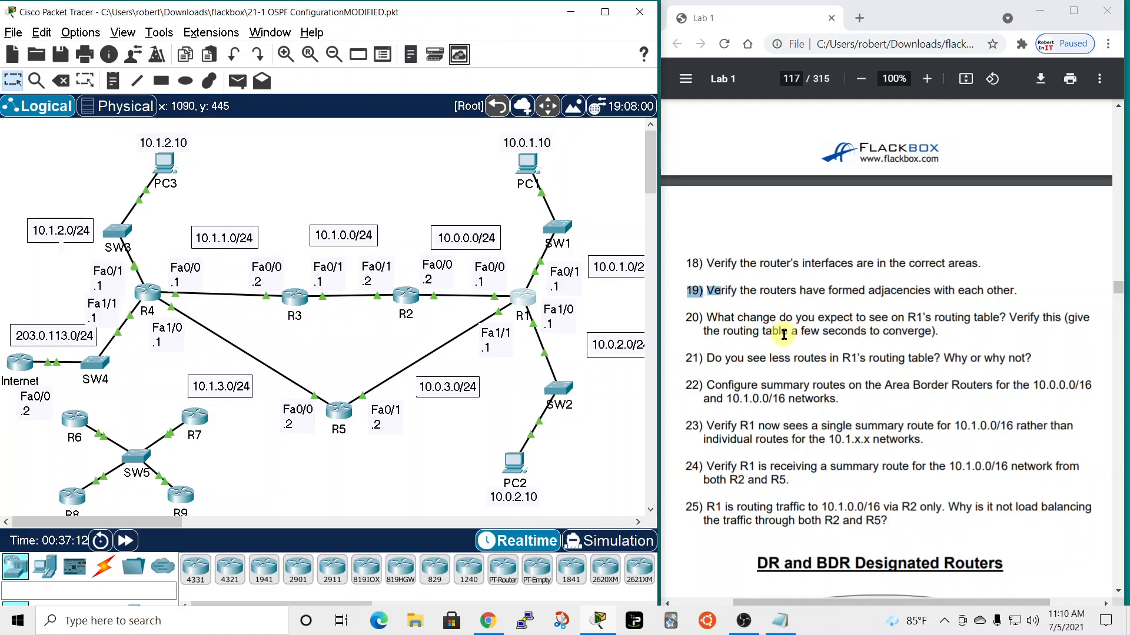
Step: Reopen R1's CLI and display its IP routing table
{"action": "left_click_drag", "start_coordinate": [705, 317], "coordinate": [1036, 317]}
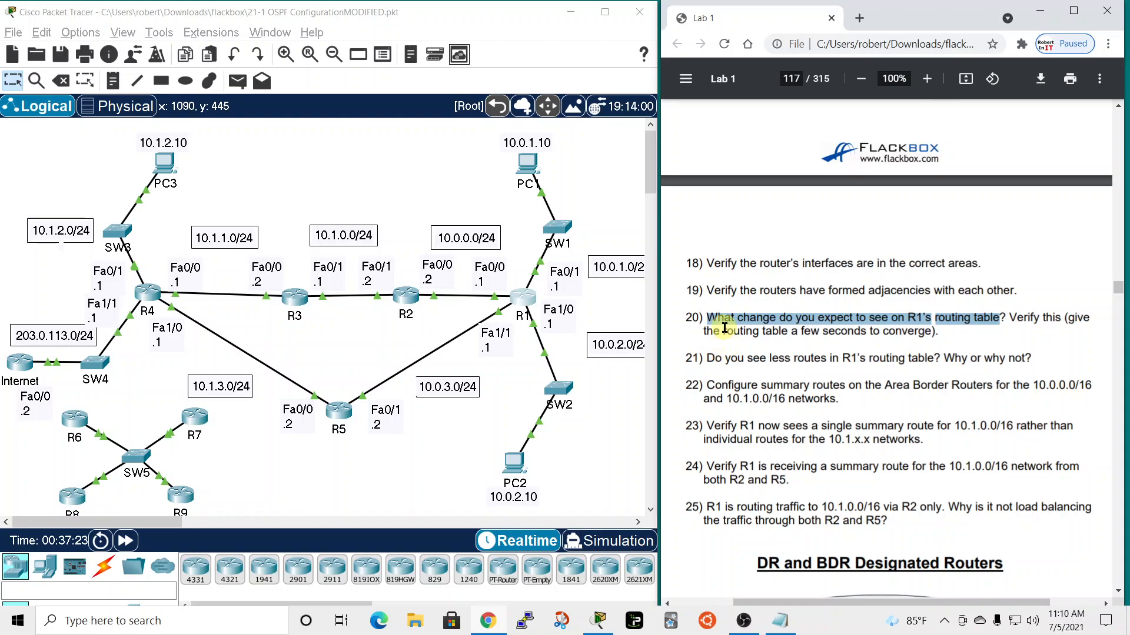
{"action": "left_click", "coordinate": [521, 299]}
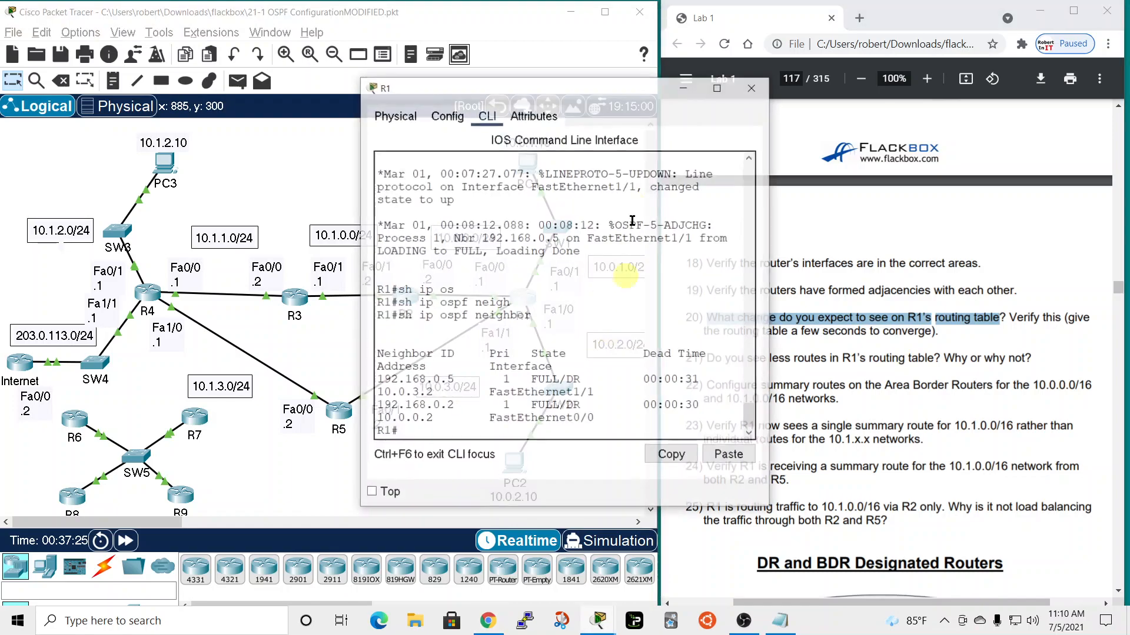
{"action": "left_click_drag", "start_coordinate": [568, 87], "coordinate": [436, 47]}
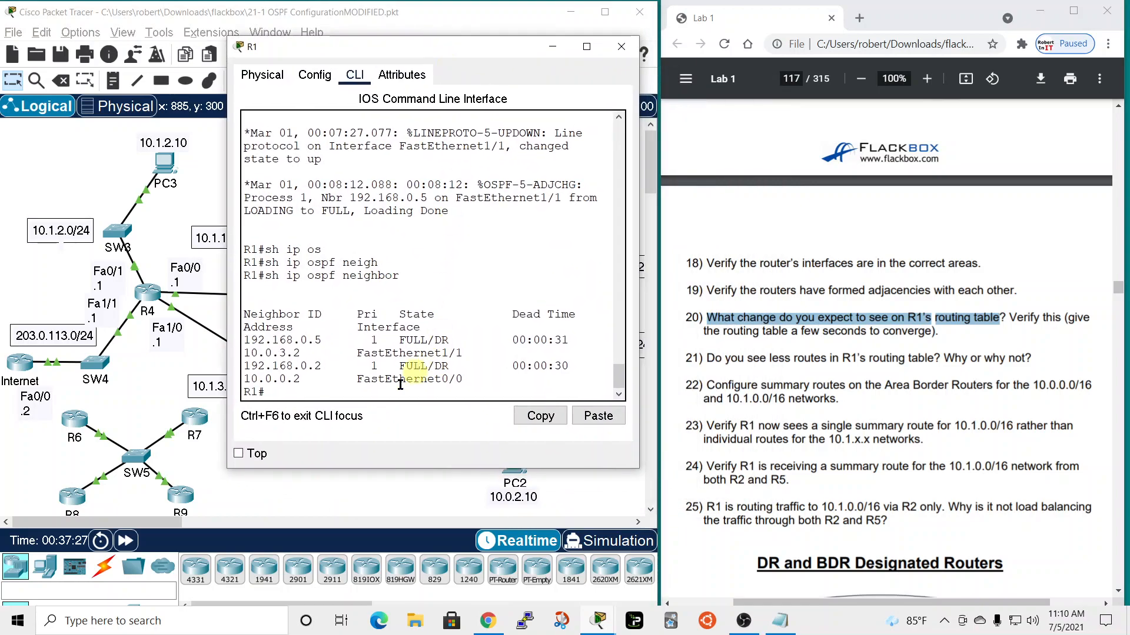
{"action": "type", "text": "sho ip route"}
{"action": "key", "text": "Return"}
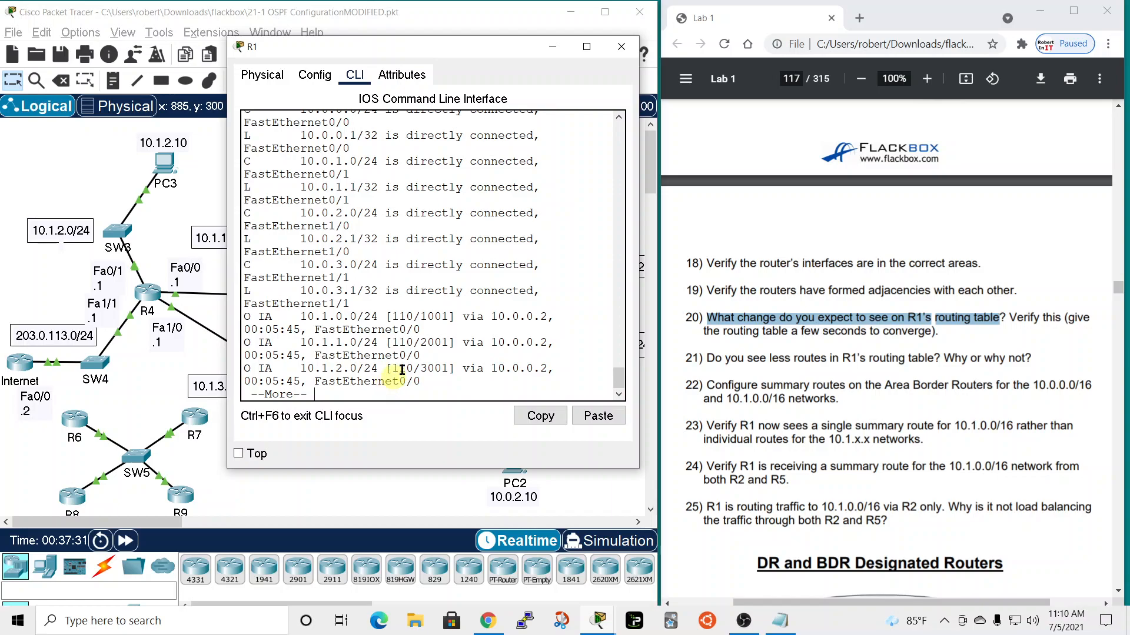
Step: Page through and examine R1's routing table, focusing on the inter-area (O IA) routes, then close R1's window
{"action": "key", "text": "space"}
{"action": "left_click_drag", "start_coordinate": [639, 276], "coordinate": [1062, 274]}
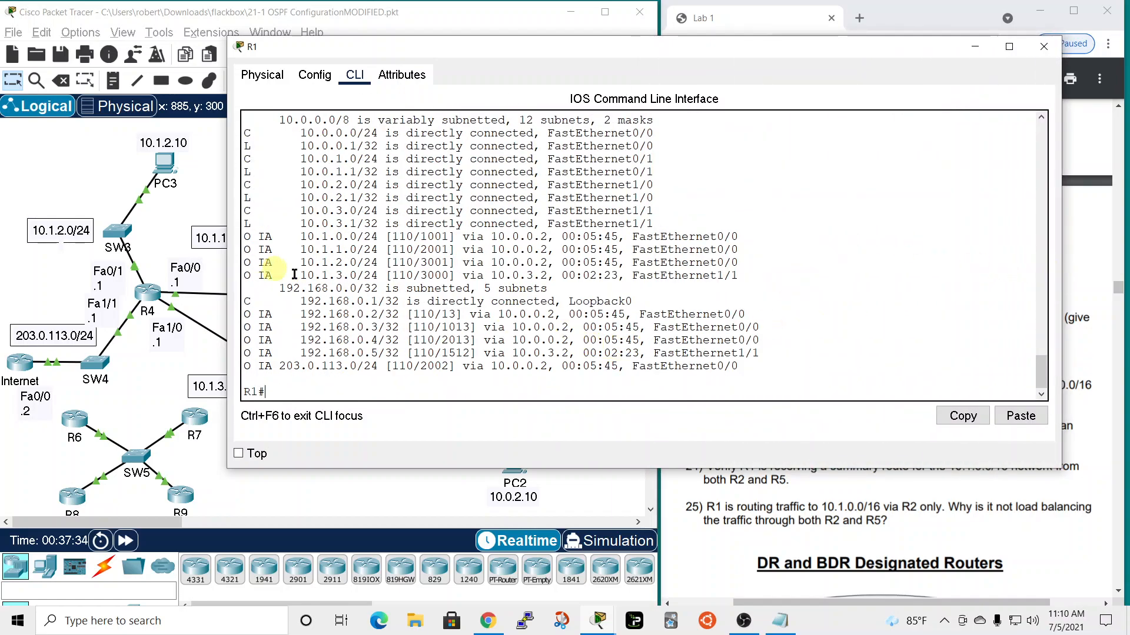
{"action": "left_click_drag", "start_coordinate": [1062, 230], "coordinate": [879, 231]}
{"action": "left_click_drag", "start_coordinate": [747, 40], "coordinate": [794, 81]}
{"action": "scroll", "coordinate": [572, 341], "scroll_direction": "down", "scroll_amount": 8}
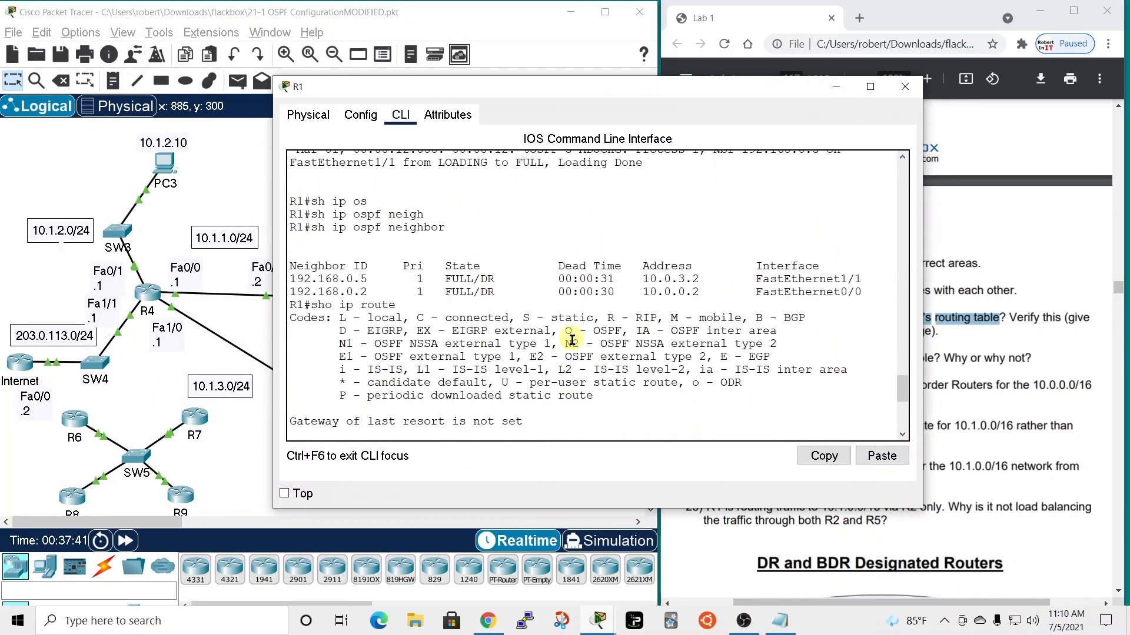
{"action": "scroll", "coordinate": [572, 341], "scroll_direction": "down", "scroll_amount": 4}
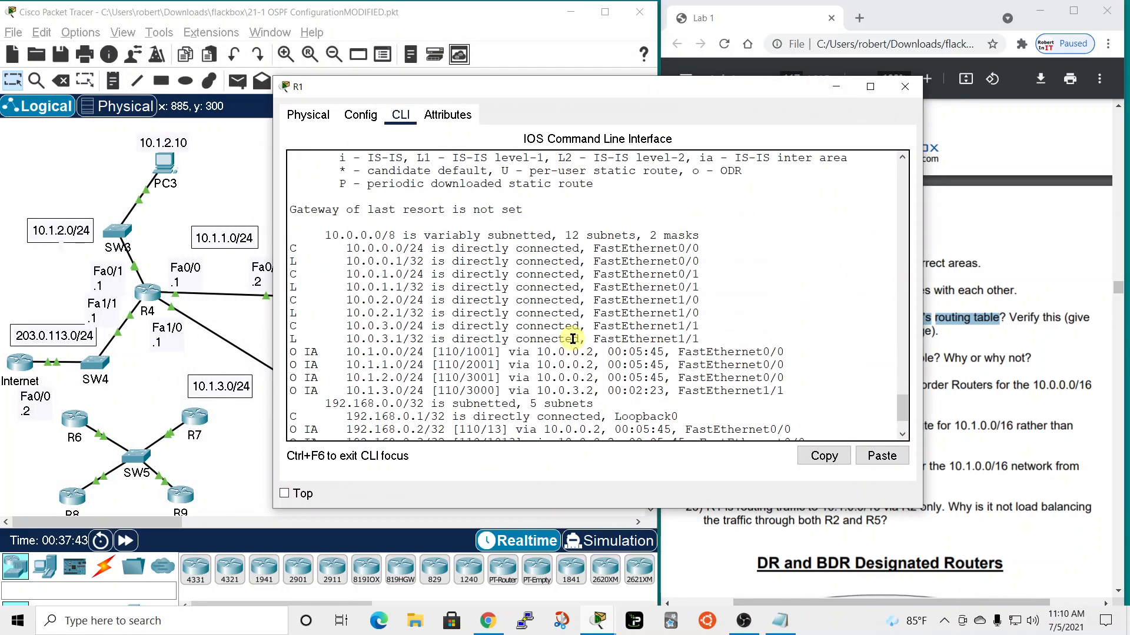
{"action": "scroll", "coordinate": [571, 340], "scroll_direction": "down", "scroll_amount": 2}
{"action": "scroll", "coordinate": [468, 341], "scroll_direction": "up", "scroll_amount": 1}
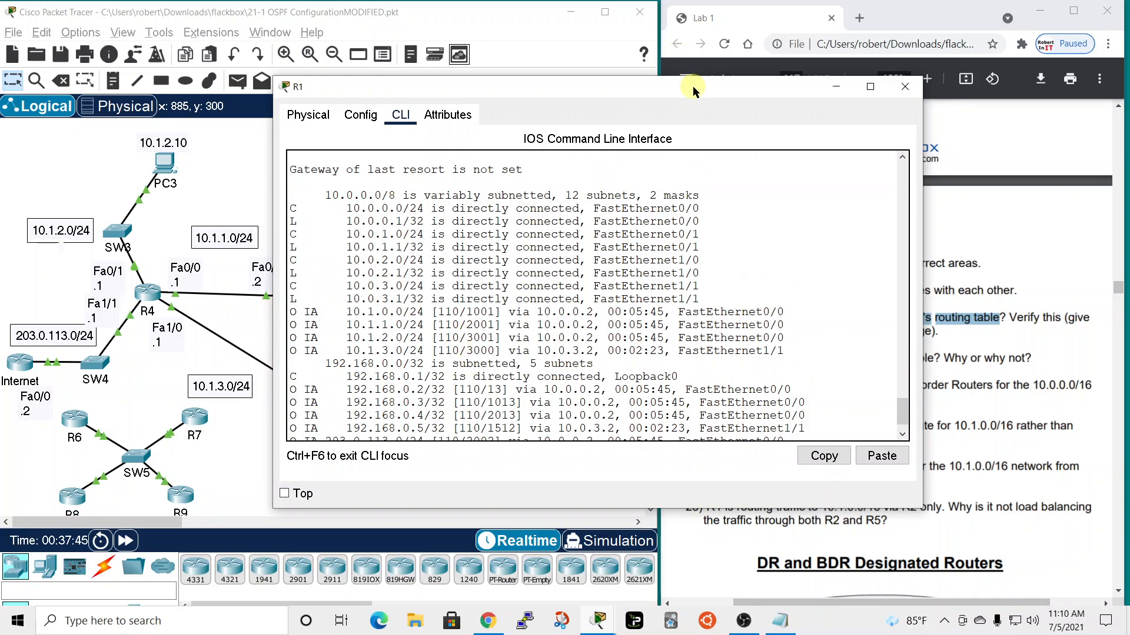
{"action": "left_click_drag", "start_coordinate": [694, 86], "coordinate": [749, 42]}
{"action": "left_click_drag", "start_coordinate": [347, 268], "coordinate": [375, 269]}
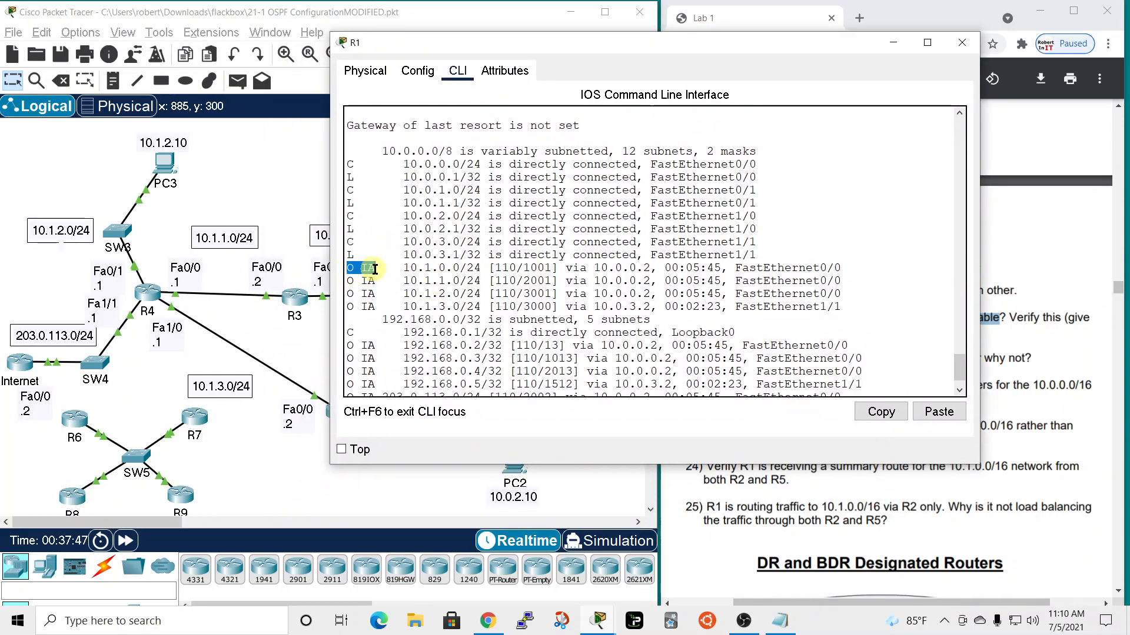
{"action": "scroll", "coordinate": [541, 300], "scroll_direction": "up", "scroll_amount": 5}
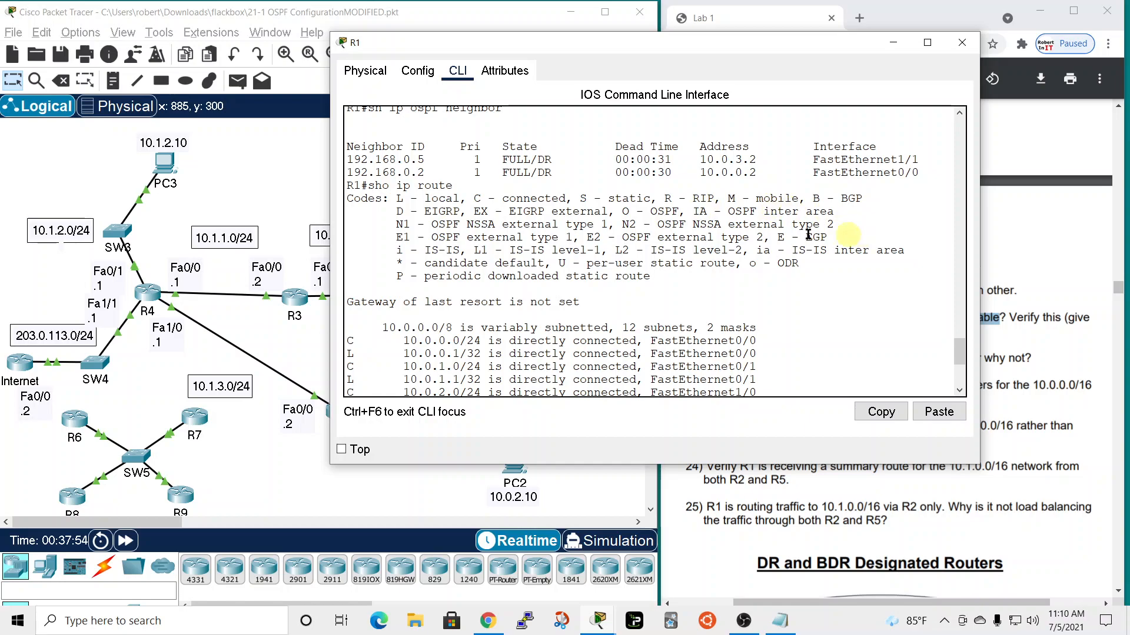
{"action": "scroll", "coordinate": [642, 228], "scroll_direction": "down", "scroll_amount": 4}
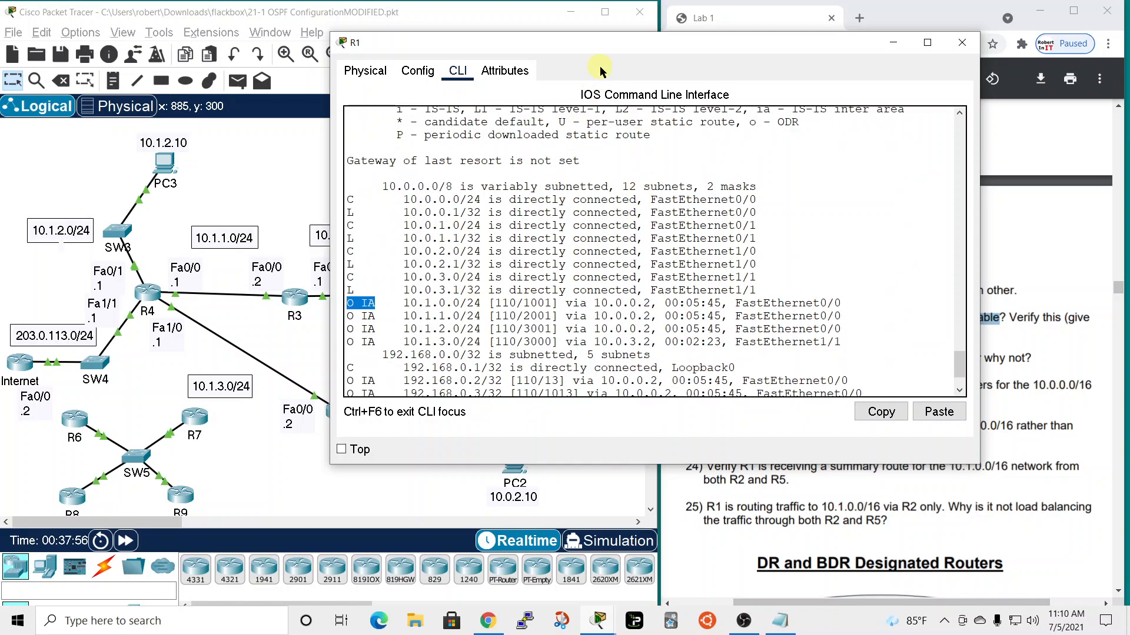
{"action": "left_click_drag", "start_coordinate": [606, 52], "coordinate": [863, 85]}
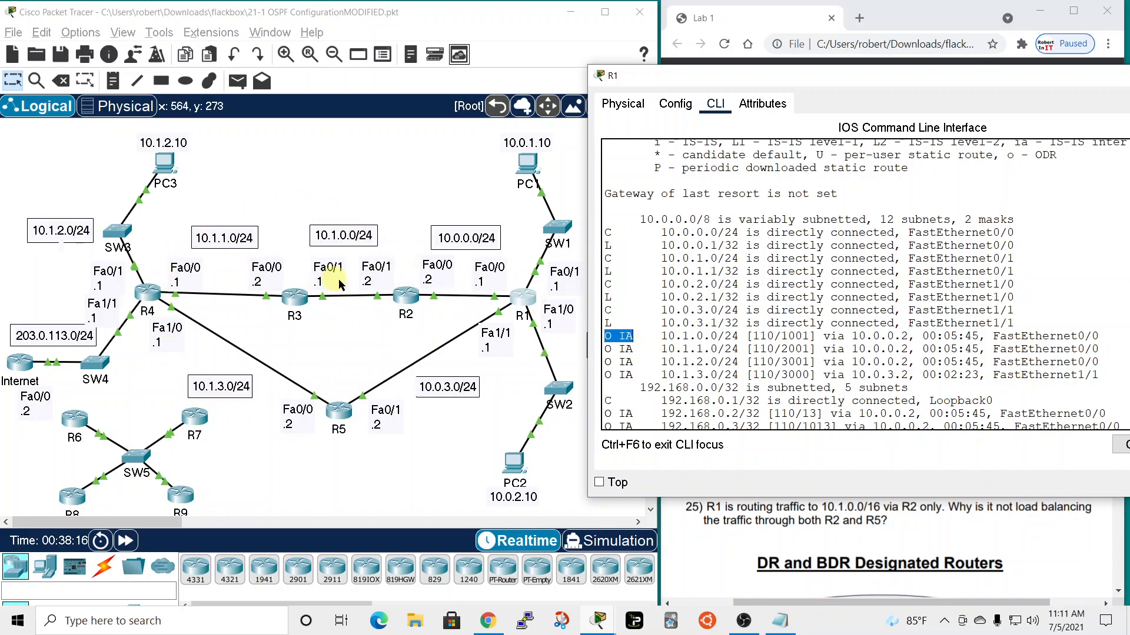
{"action": "scroll", "coordinate": [812, 185], "scroll_direction": "up", "scroll_amount": 2}
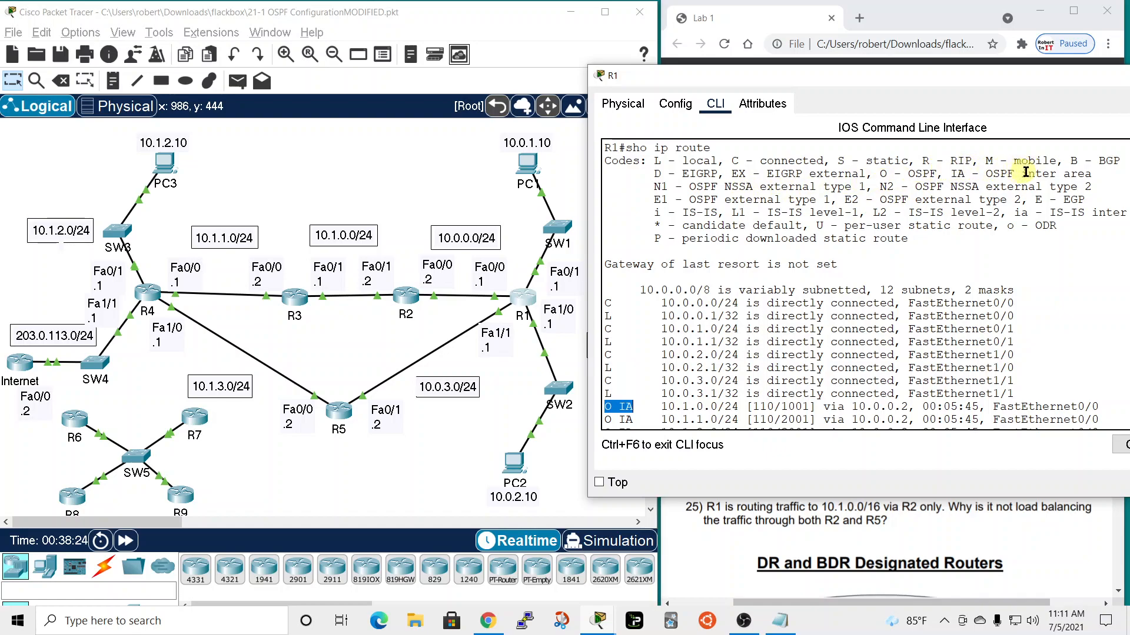
{"action": "scroll", "coordinate": [765, 264], "scroll_direction": "down", "scroll_amount": 4}
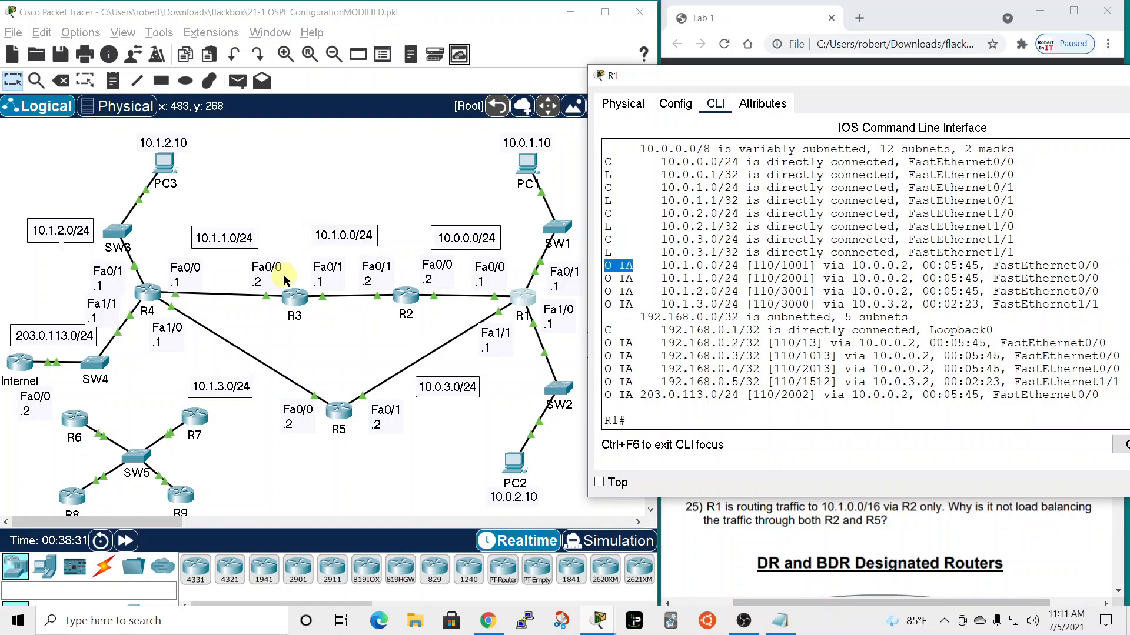
{"action": "left_click_drag", "start_coordinate": [966, 76], "coordinate": [420, 40]}
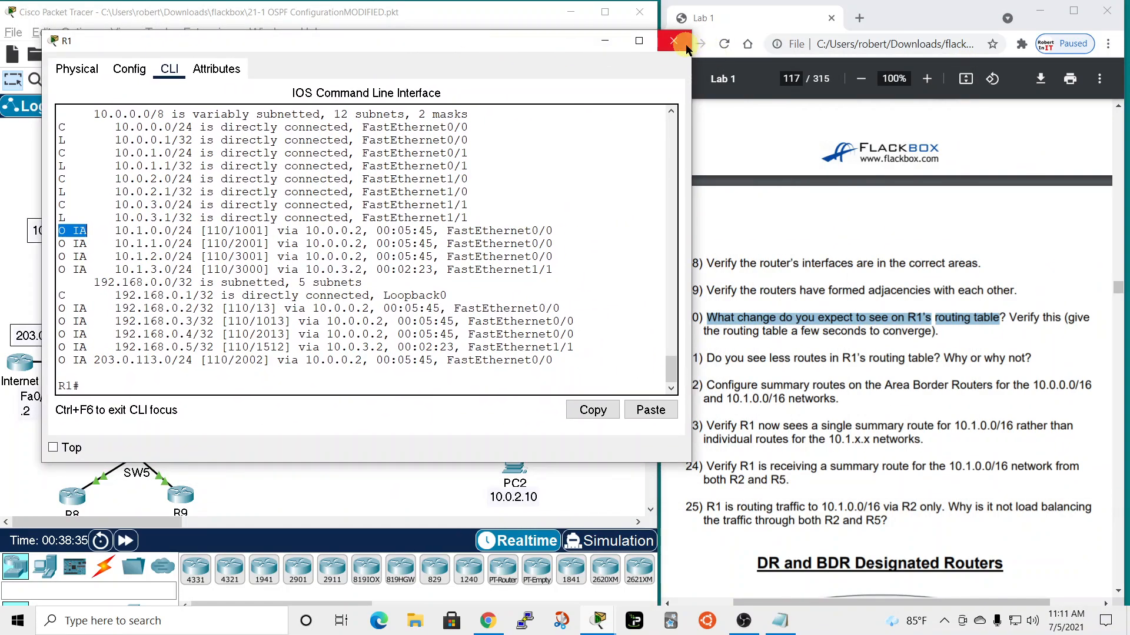
{"action": "left_click_drag", "start_coordinate": [535, 50], "coordinate": [504, 47]}
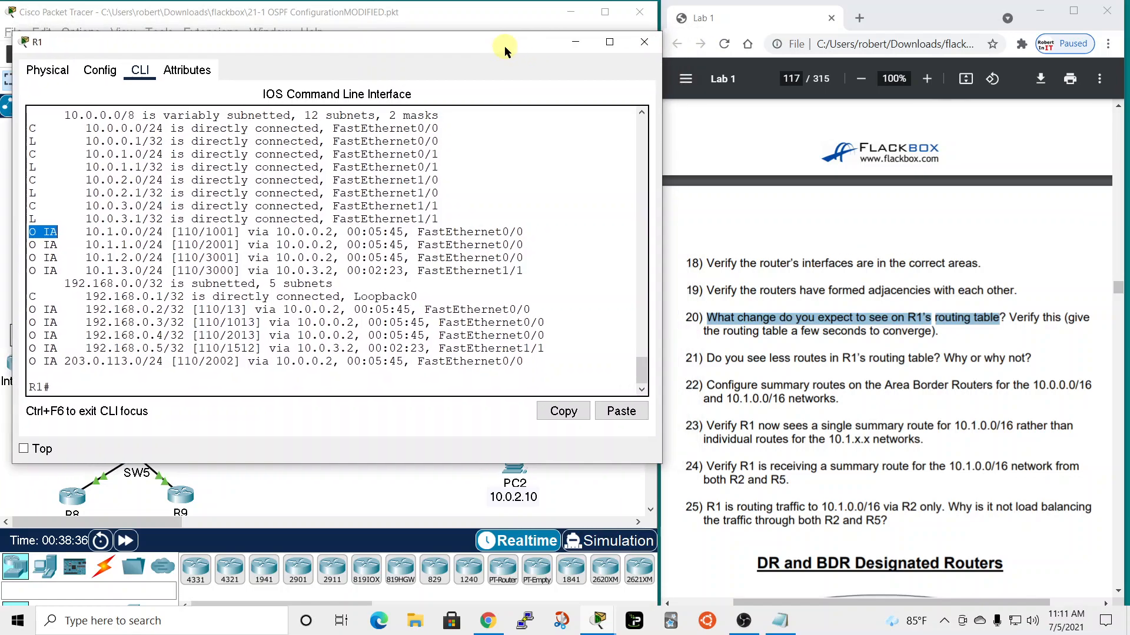
{"action": "left_click", "coordinate": [635, 44]}
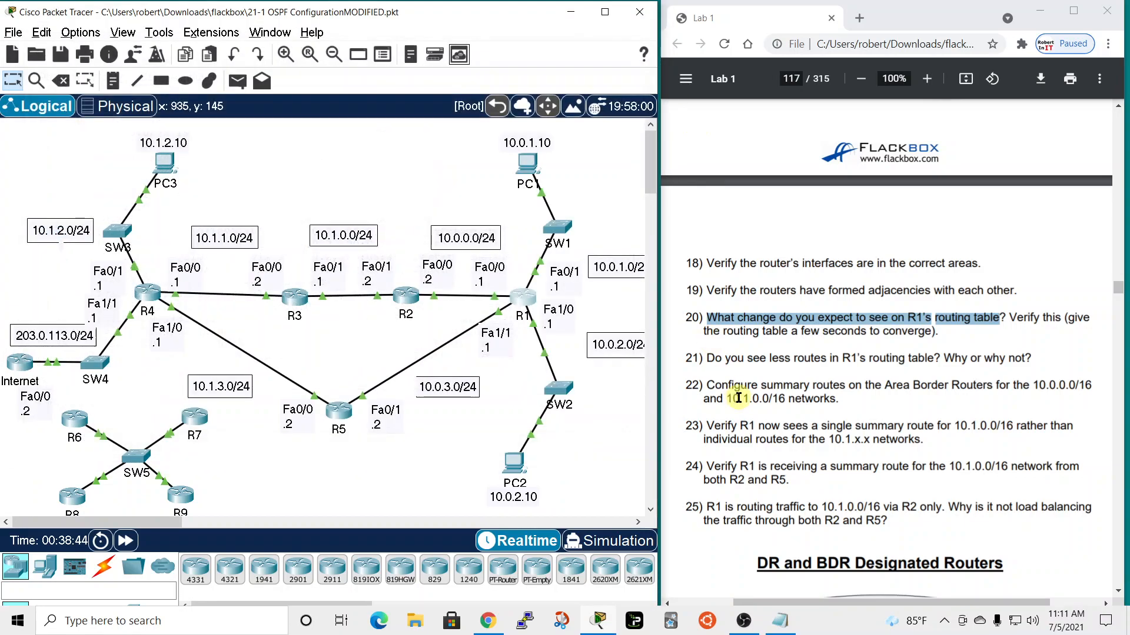
Step: Reopen R1's CLI to review its routing table against the lab questions, then close R1's window
{"action": "left_click_drag", "start_coordinate": [716, 351], "coordinate": [967, 363]}
{"action": "left_click", "coordinate": [523, 292]}
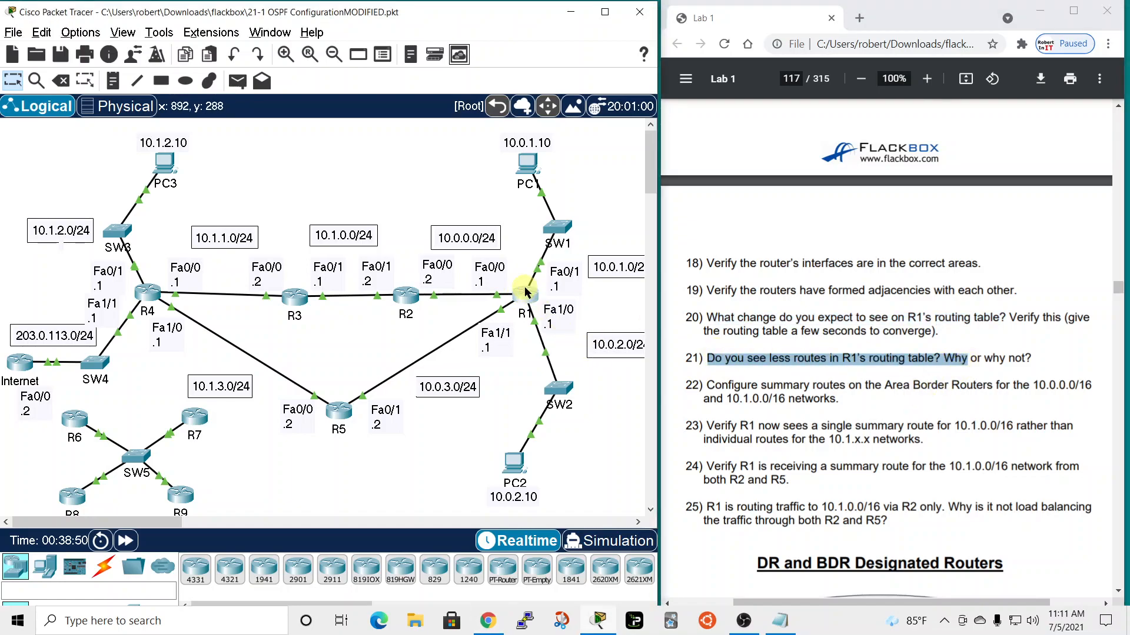
{"action": "left_click_drag", "start_coordinate": [526, 84], "coordinate": [247, 32]}
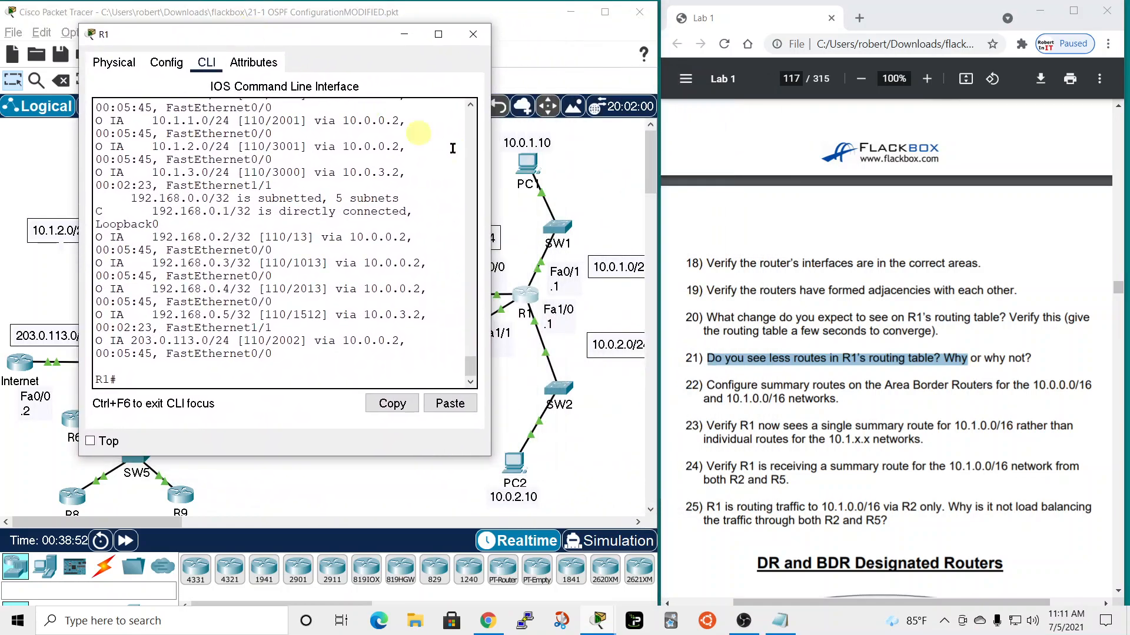
{"action": "left_click_drag", "start_coordinate": [493, 184], "coordinate": [878, 186]}
{"action": "scroll", "coordinate": [412, 215], "scroll_direction": "down", "scroll_amount": 1}
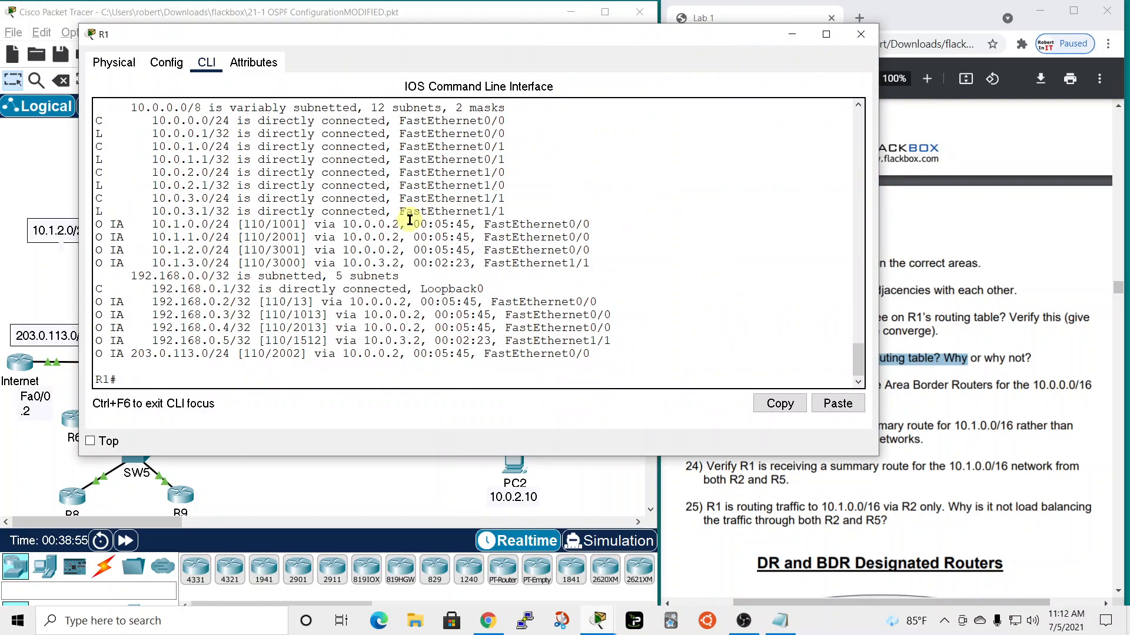
{"action": "left_click_drag", "start_coordinate": [455, 38], "coordinate": [386, 17]}
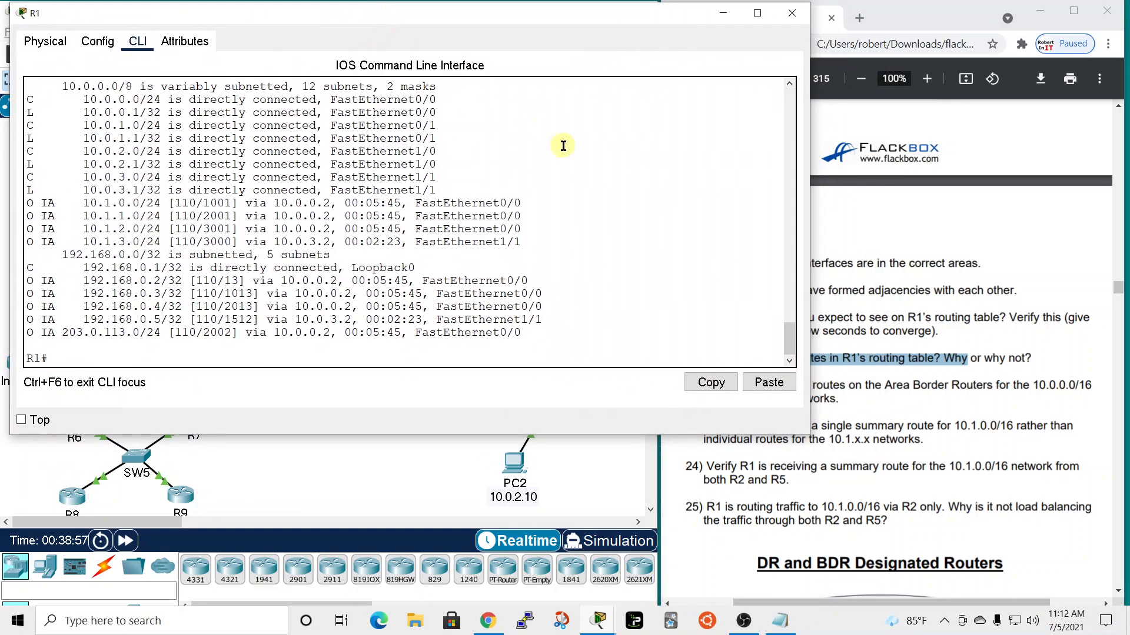
{"action": "left_click_drag", "start_coordinate": [810, 242], "coordinate": [713, 244]}
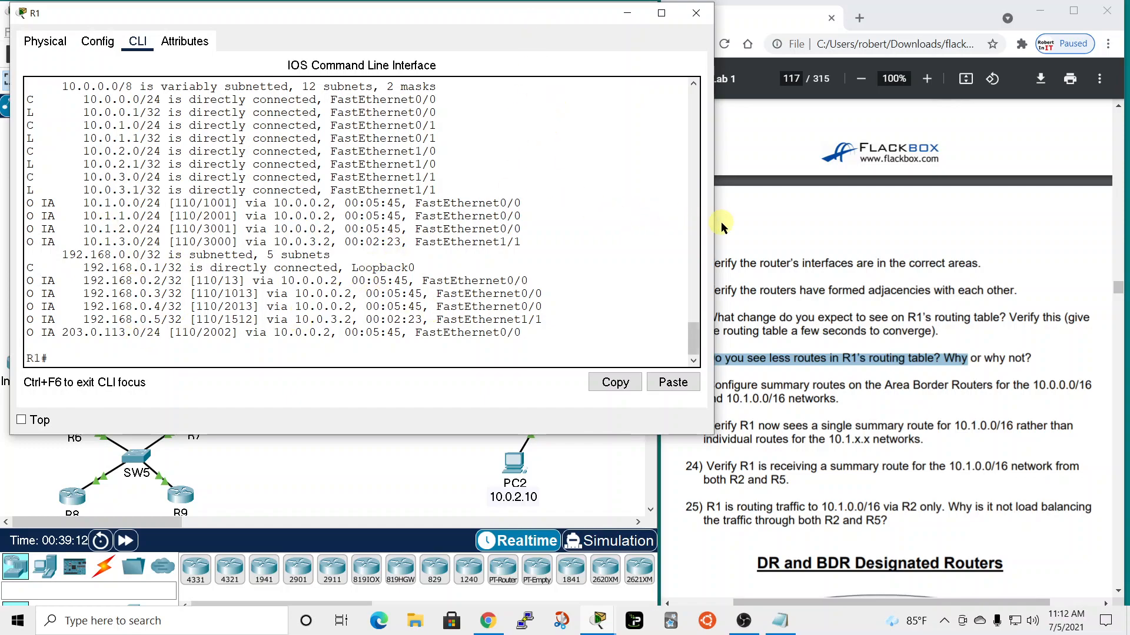
{"action": "left_click_drag", "start_coordinate": [714, 223], "coordinate": [680, 230]}
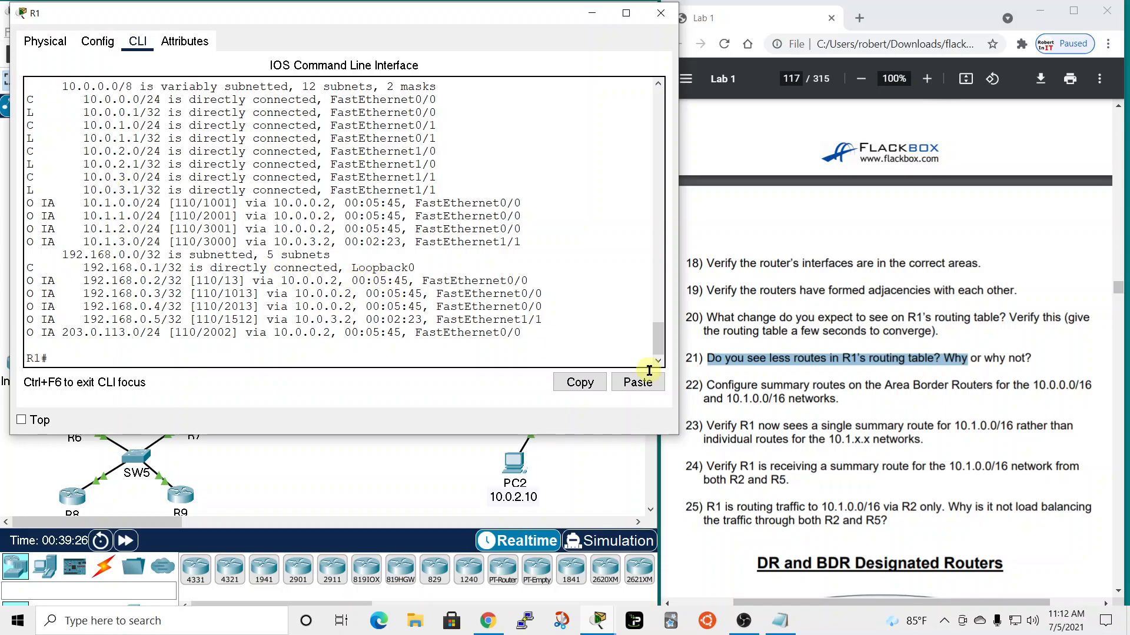
{"action": "left_click", "coordinate": [706, 385]}
{"action": "left_click_drag", "start_coordinate": [707, 385], "coordinate": [868, 386]}
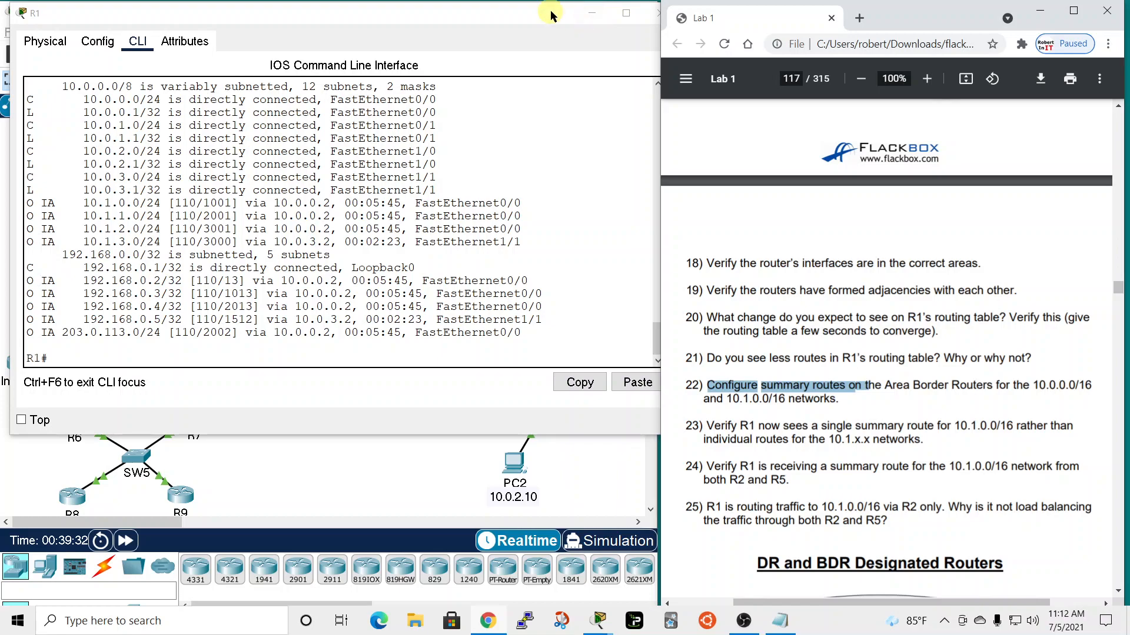
{"action": "left_click_drag", "start_coordinate": [551, 12], "coordinate": [545, 39]}
{"action": "left_click", "coordinate": [654, 38]}
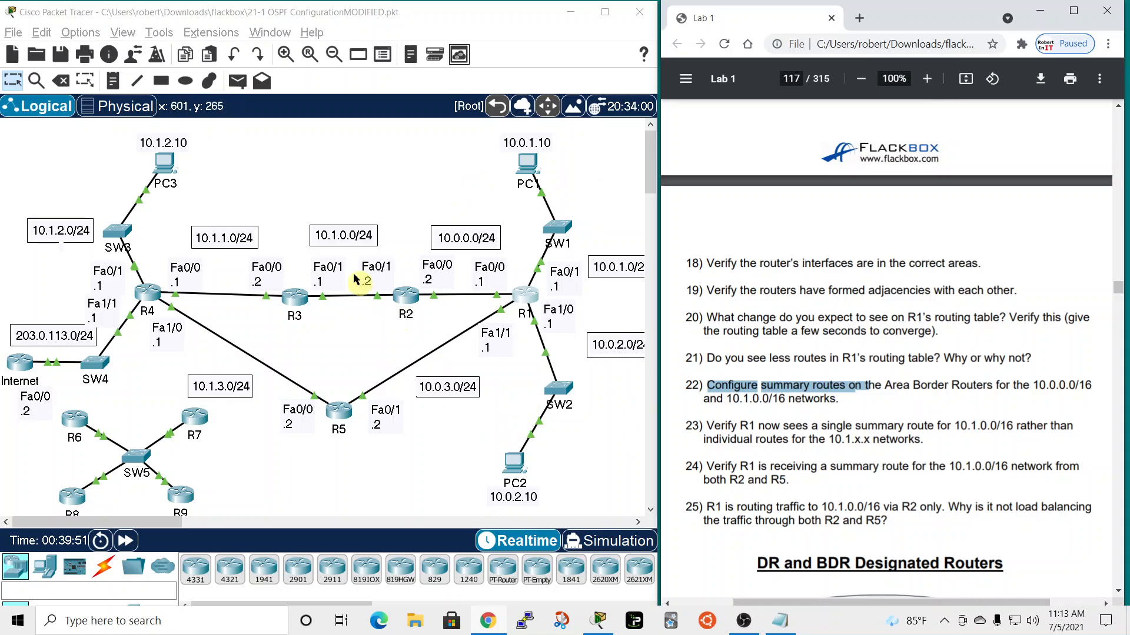
Step: Open R2's CLI, enter global configuration mode and start OSPF process 1 configuration
{"action": "left_click", "coordinate": [405, 296]}
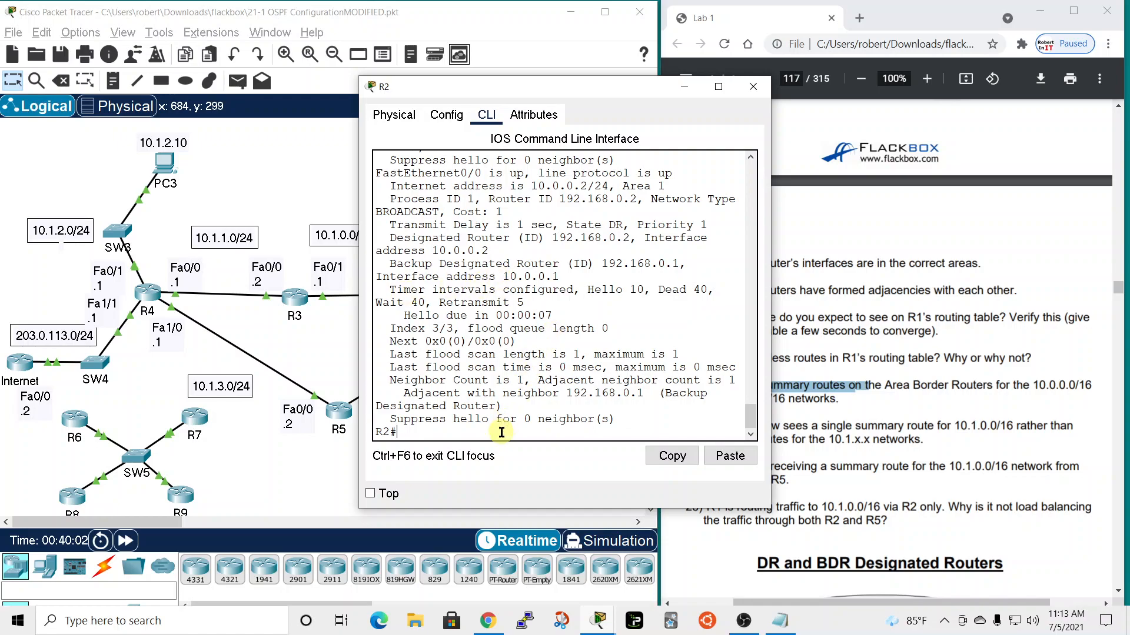
{"action": "key", "text": "Return"}
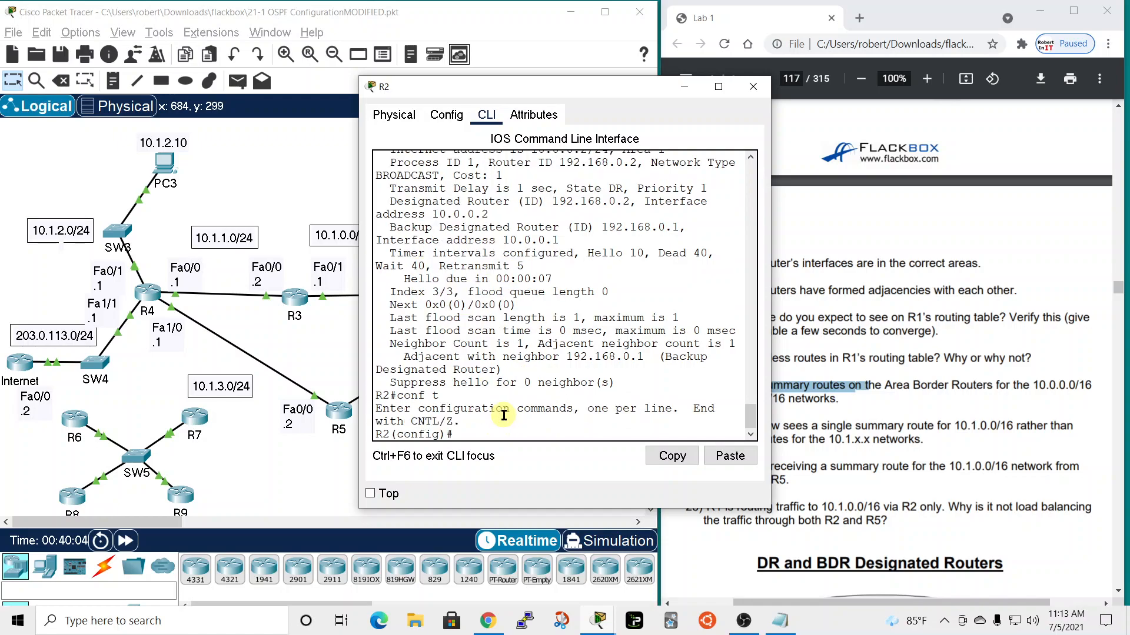
{"action": "type", "text": "route"}
{"action": "key", "text": "Tab"}
{"action": "type", "text": "orp"}
{"action": "key", "text": "Tab"}
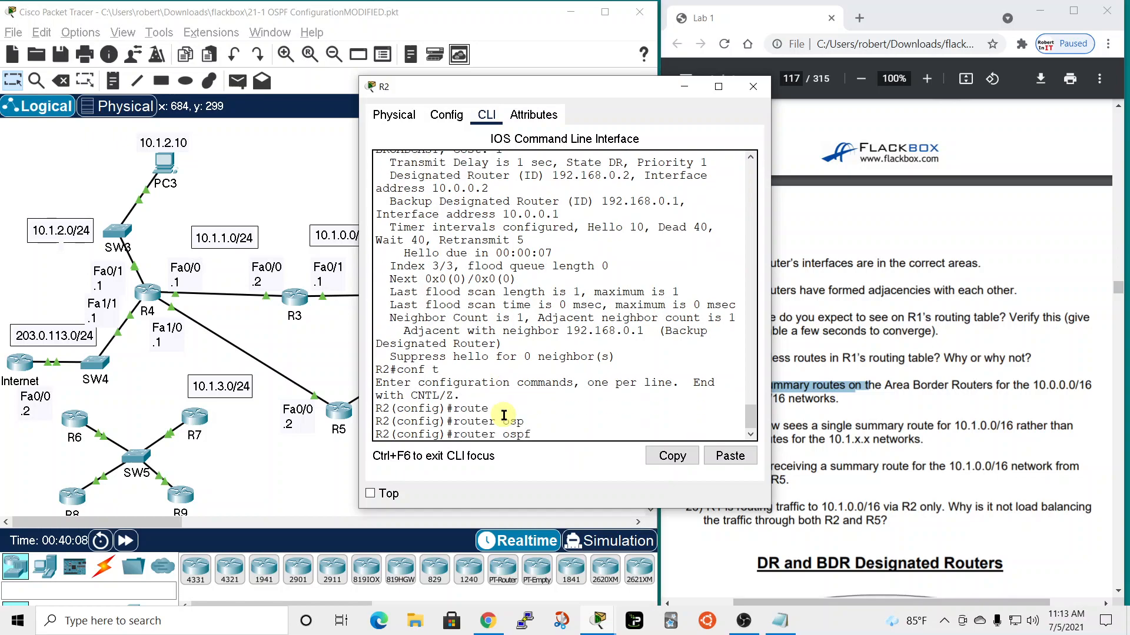
{"action": "type", "text": "1"}
{"action": "key", "text": "Return"}
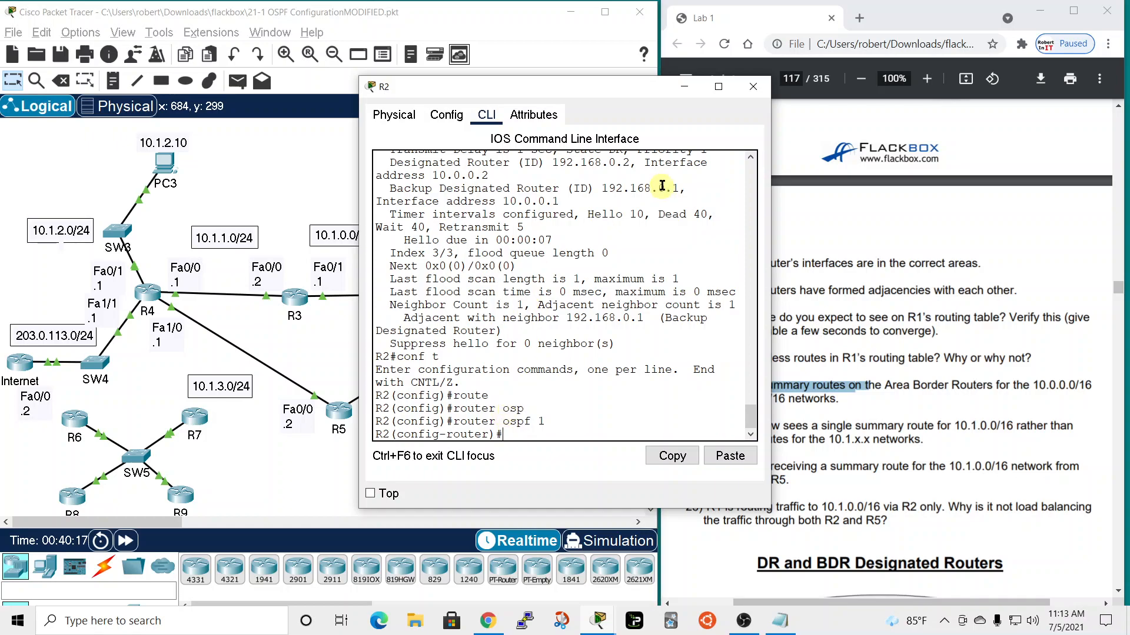
Step: On R2, summarize area 0 routes with range 10.1.0.0 255.255.0.0
{"action": "left_click_drag", "start_coordinate": [637, 89], "coordinate": [744, 45]}
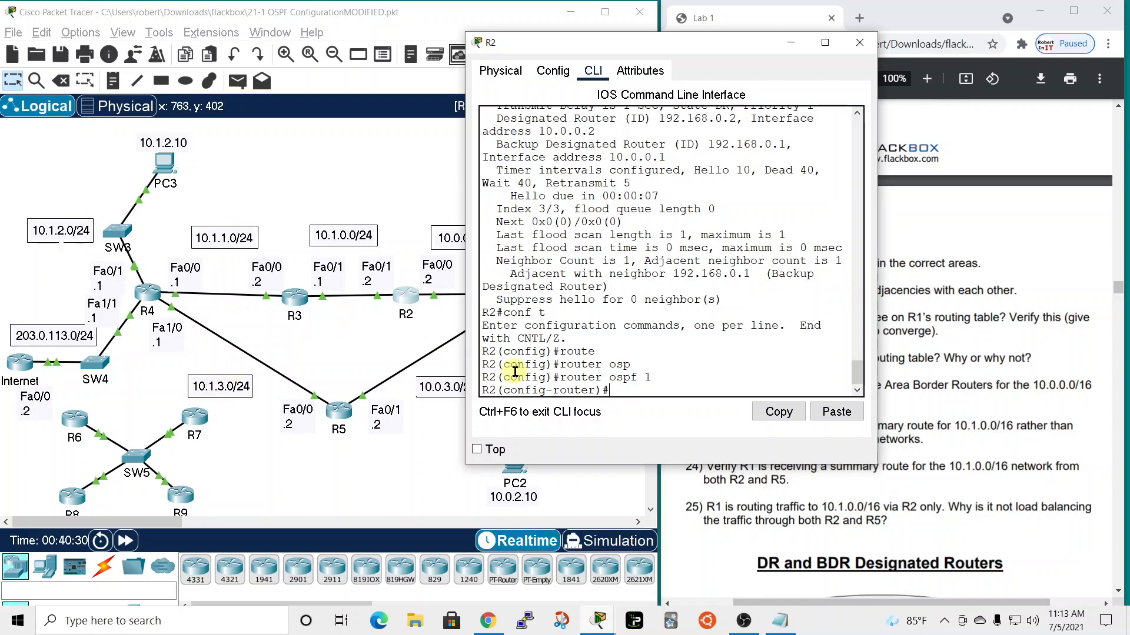
{"action": "type", "text": "area"}
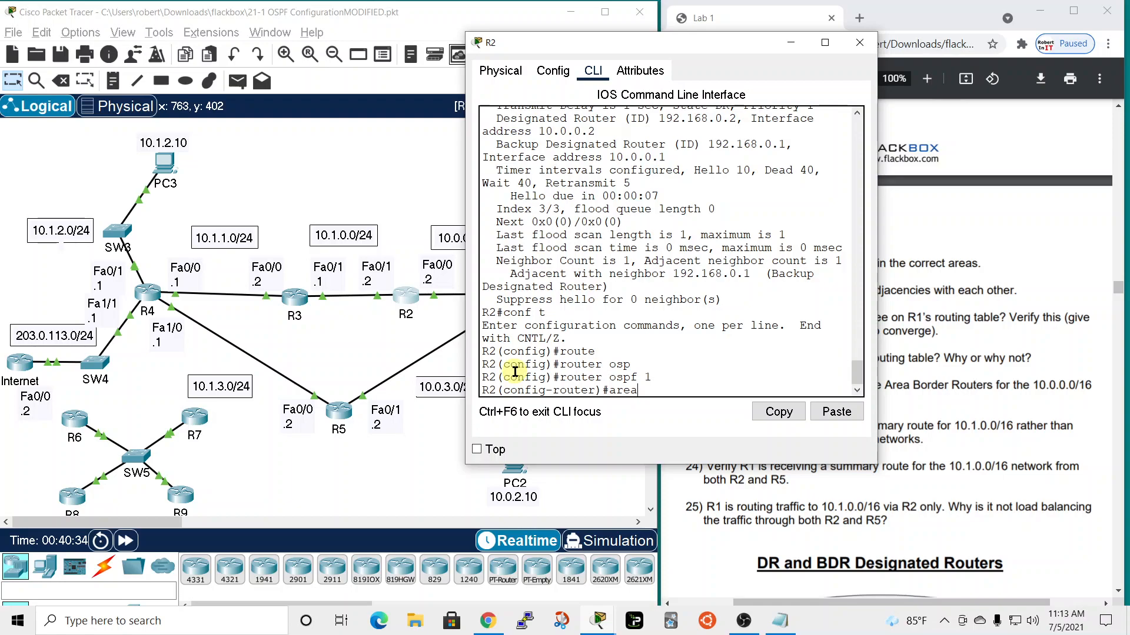
{"action": "type", "text": " 0 range"}
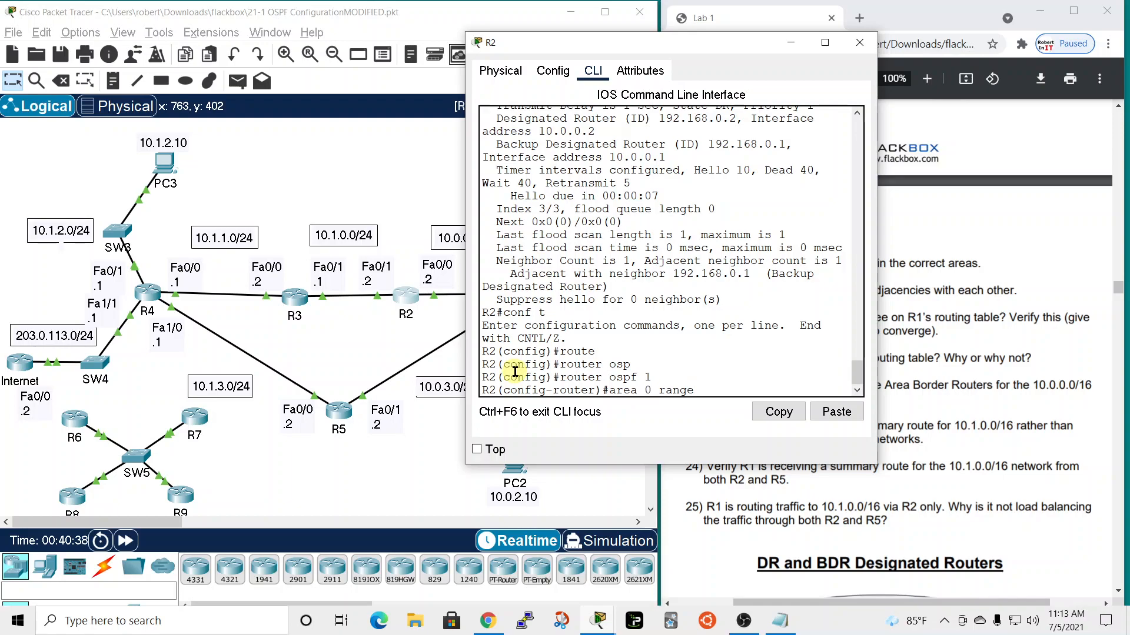
{"action": "type", "text": " 10.1.0.0 255.255.0.0"}
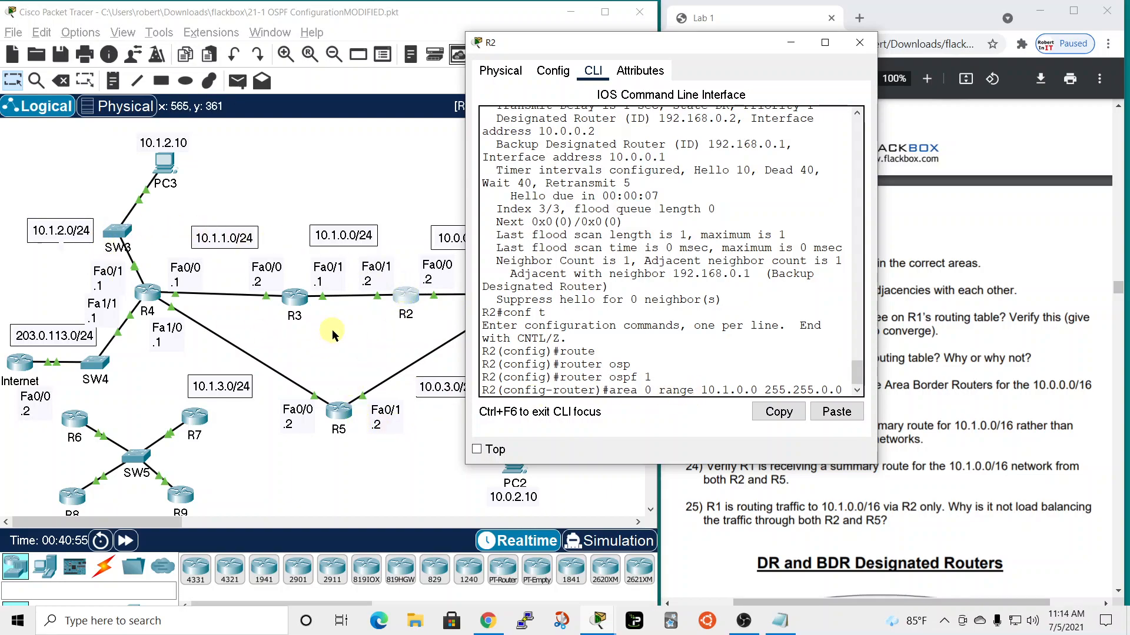
{"action": "left_click_drag", "start_coordinate": [676, 42], "coordinate": [478, 52]}
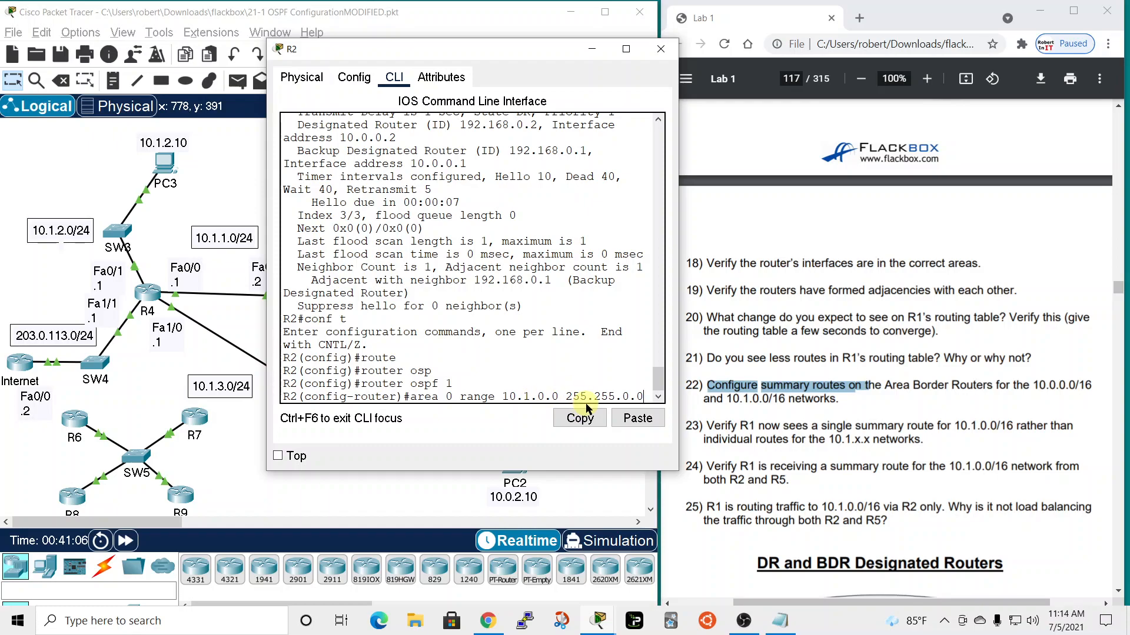
{"action": "key", "text": "Return"}
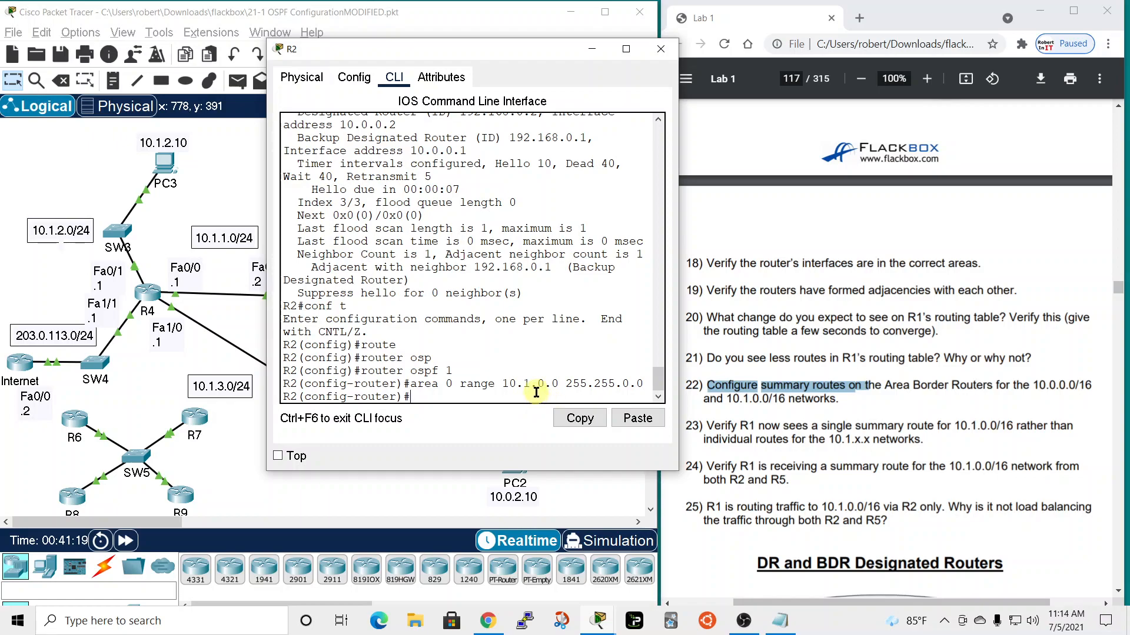
Step: On R2, summarize area 1 routes with range 10.0.0.0 255.255.0.0, then close R2's window
{"action": "left_click_drag", "start_coordinate": [516, 45], "coordinate": [803, 117]}
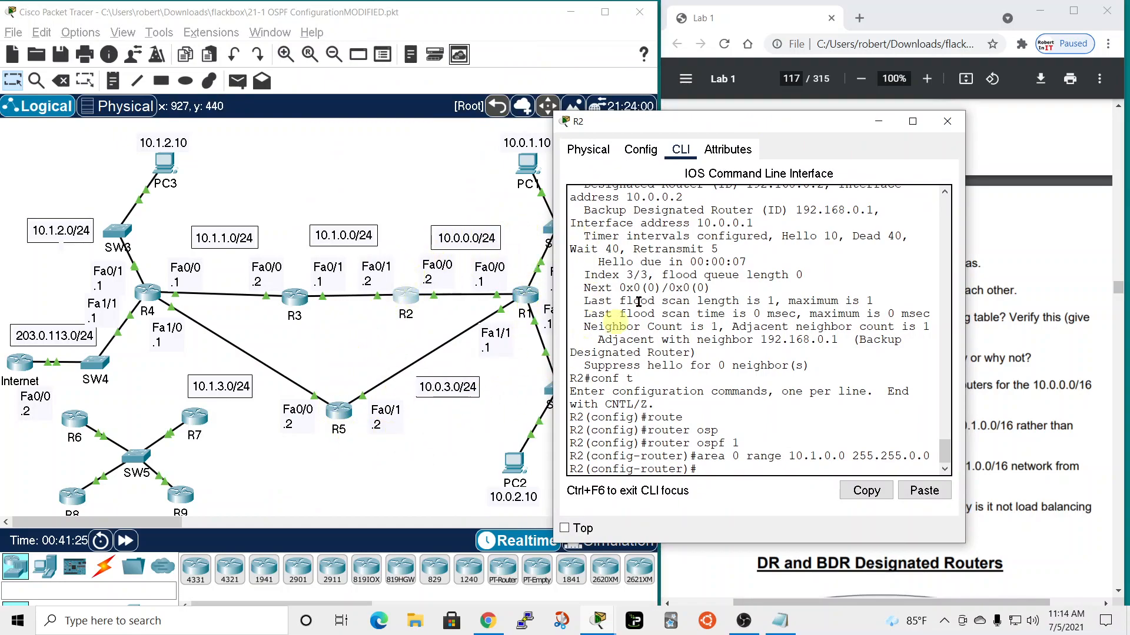
{"action": "left_click_drag", "start_coordinate": [743, 120], "coordinate": [417, 115]}
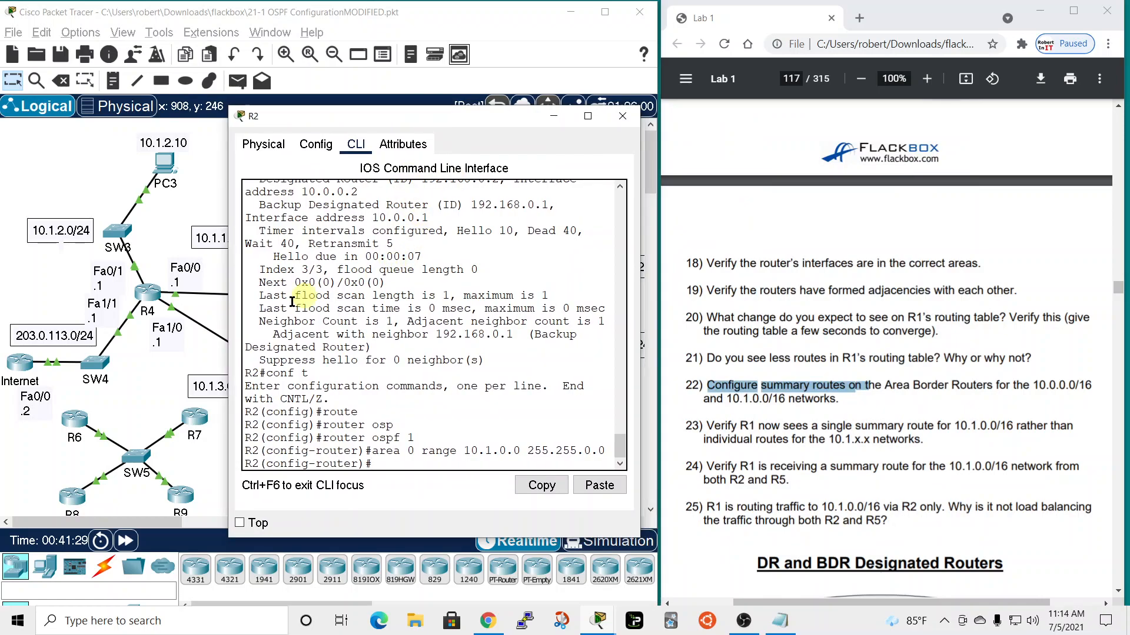
{"action": "type", "text": "area 1"}
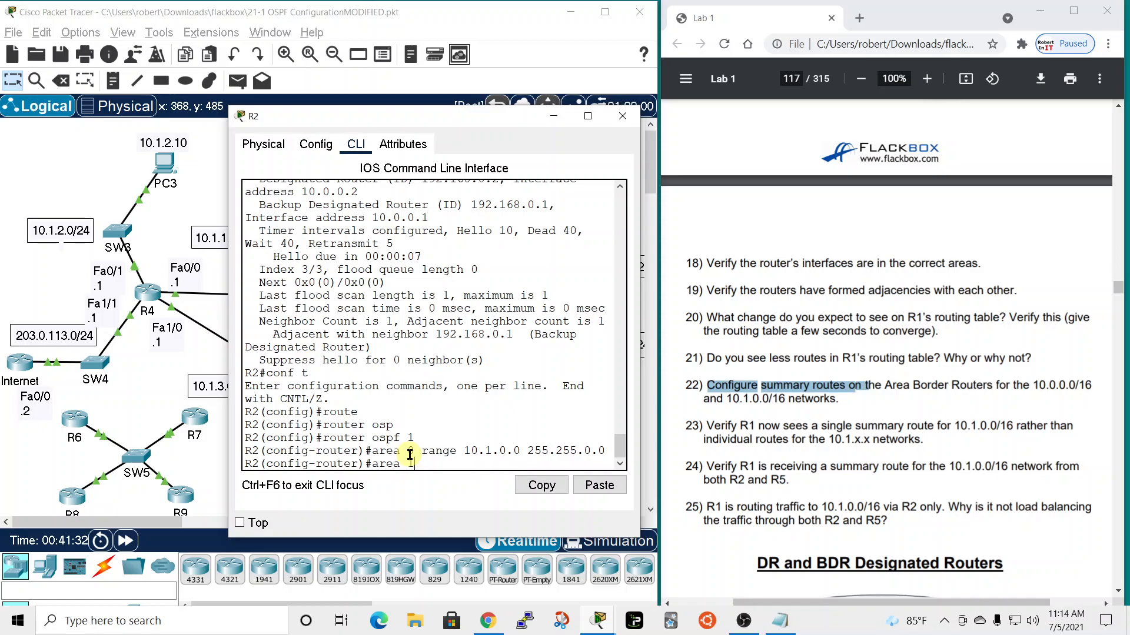
{"action": "type", "text": " range10.0.0.0 "}
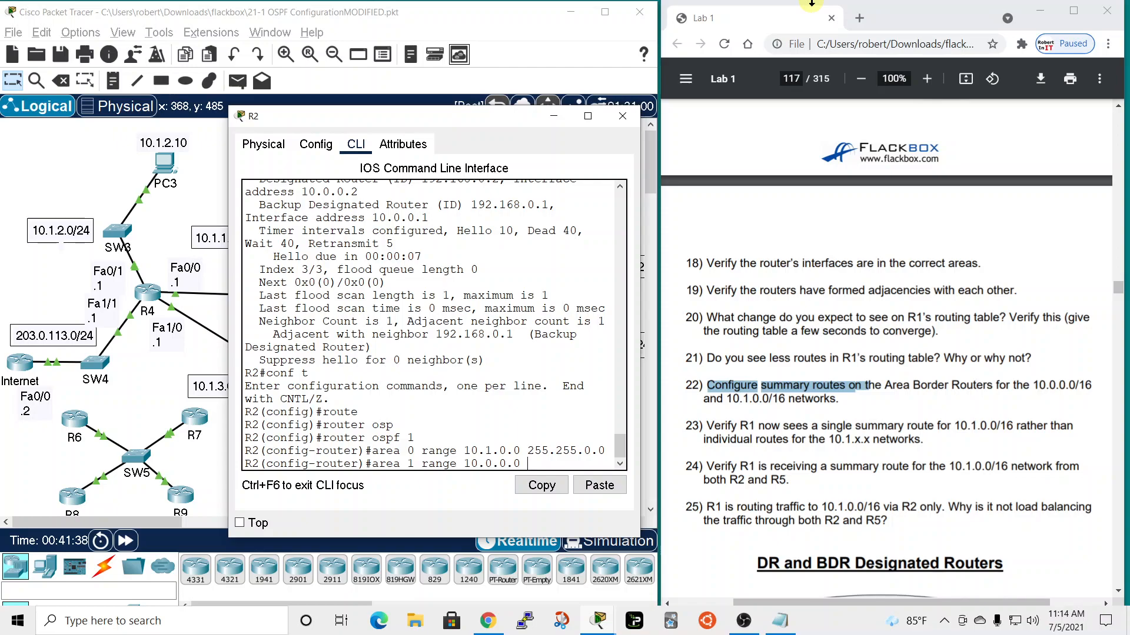
{"action": "type", "text": "255.25.5.0.0"}
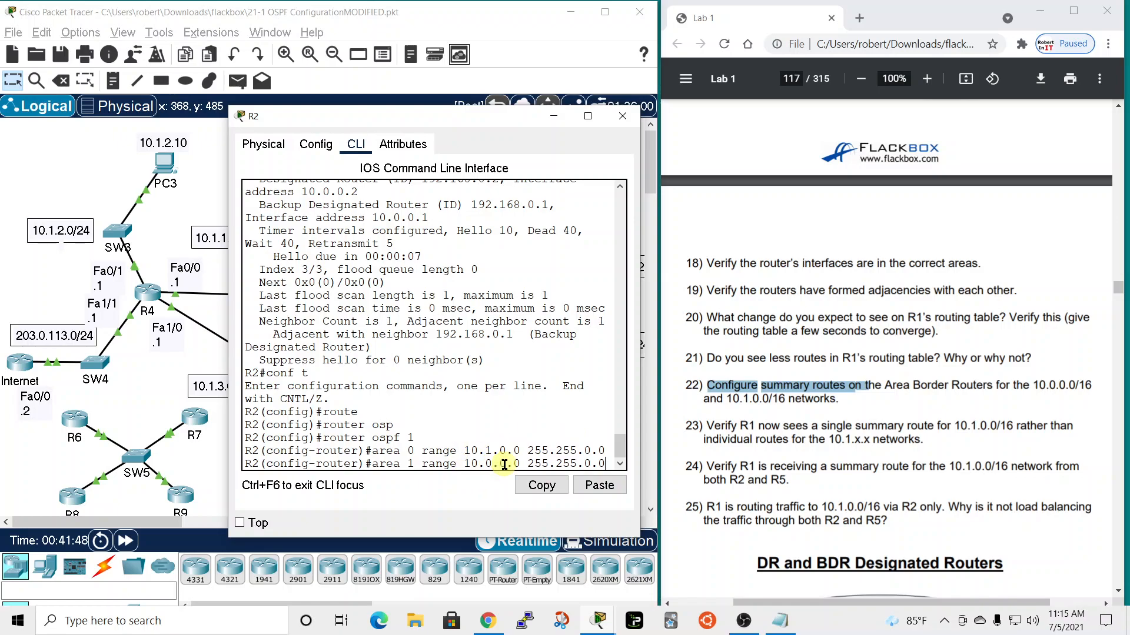
{"action": "key", "text": "Return"}
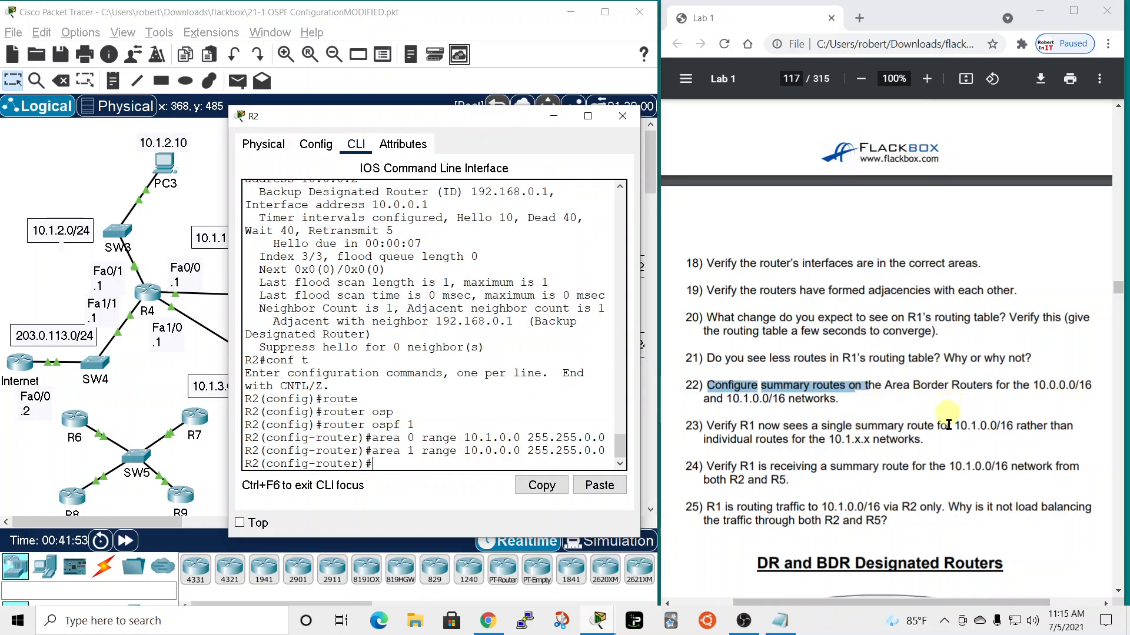
{"action": "left_click", "coordinate": [611, 123]}
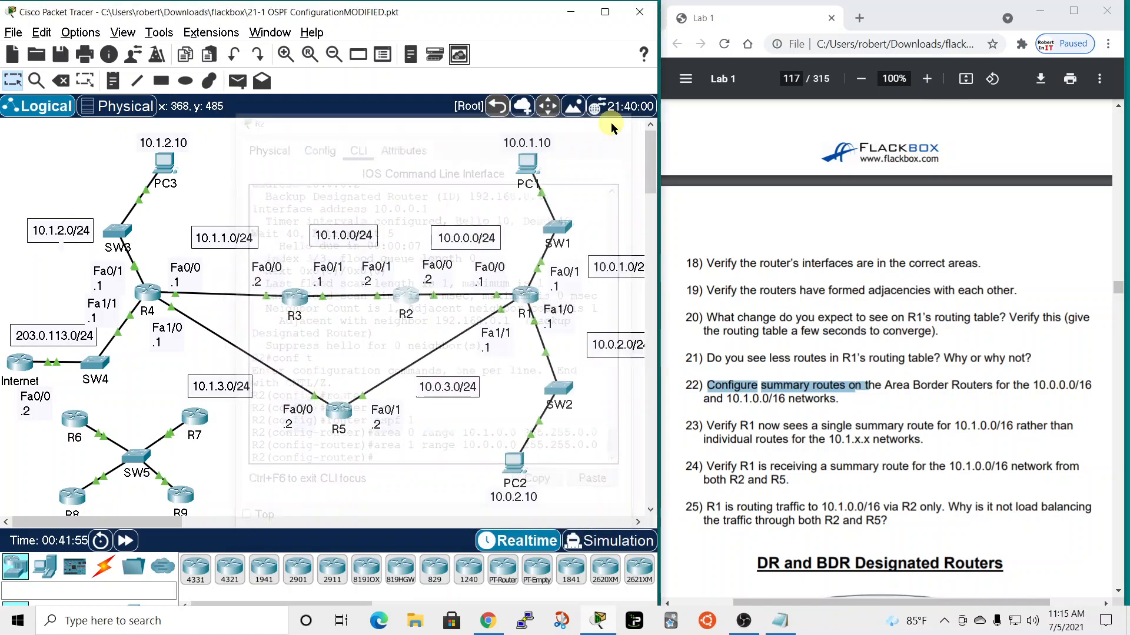
Step: Open R5's CLI, enter global configuration mode and start OSPF process 1 configuration
{"action": "left_click", "coordinate": [337, 411]}
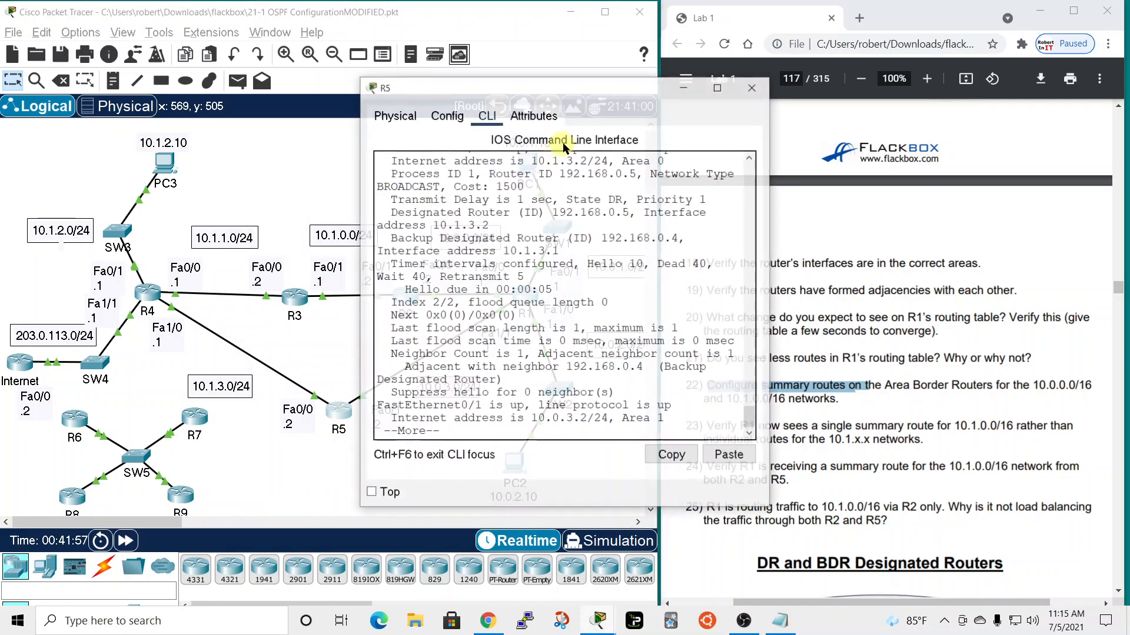
{"action": "left_click_drag", "start_coordinate": [595, 85], "coordinate": [507, 25]}
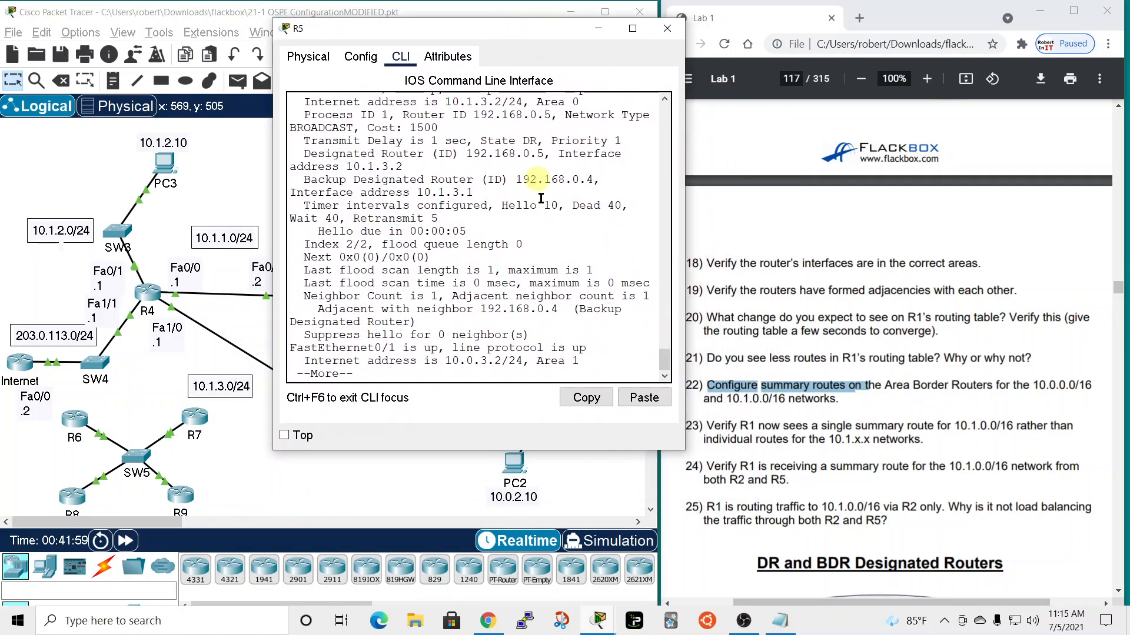
{"action": "left_click", "coordinate": [413, 366]}
{"action": "key", "text": "Return"}
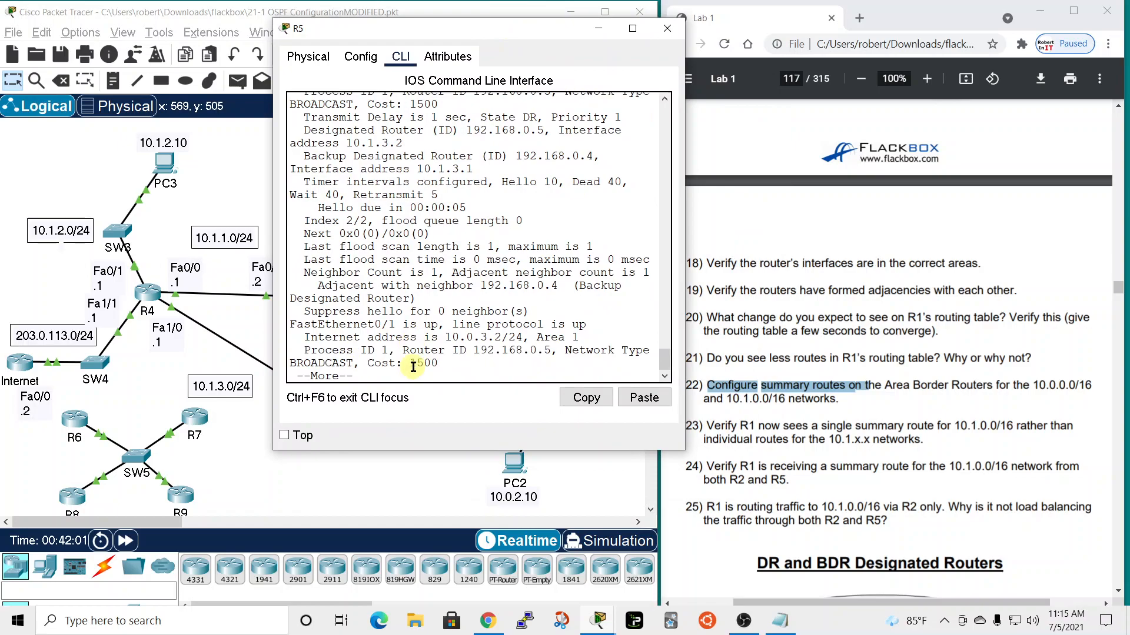
{"action": "key", "text": "space"}
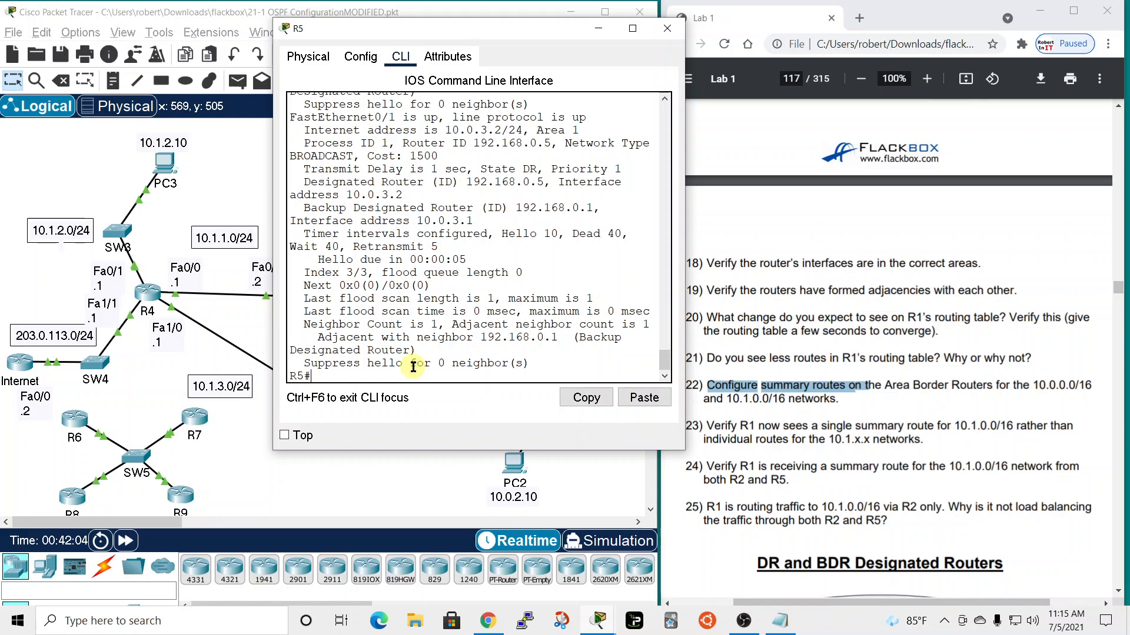
{"action": "type", "text": "conf t"}
{"action": "key", "text": "Return"}
{"action": "type", "text": "router"}
{"action": "key", "text": "Tab"}
{"action": "type", "text": "os"}
{"action": "key", "text": "Tab"}
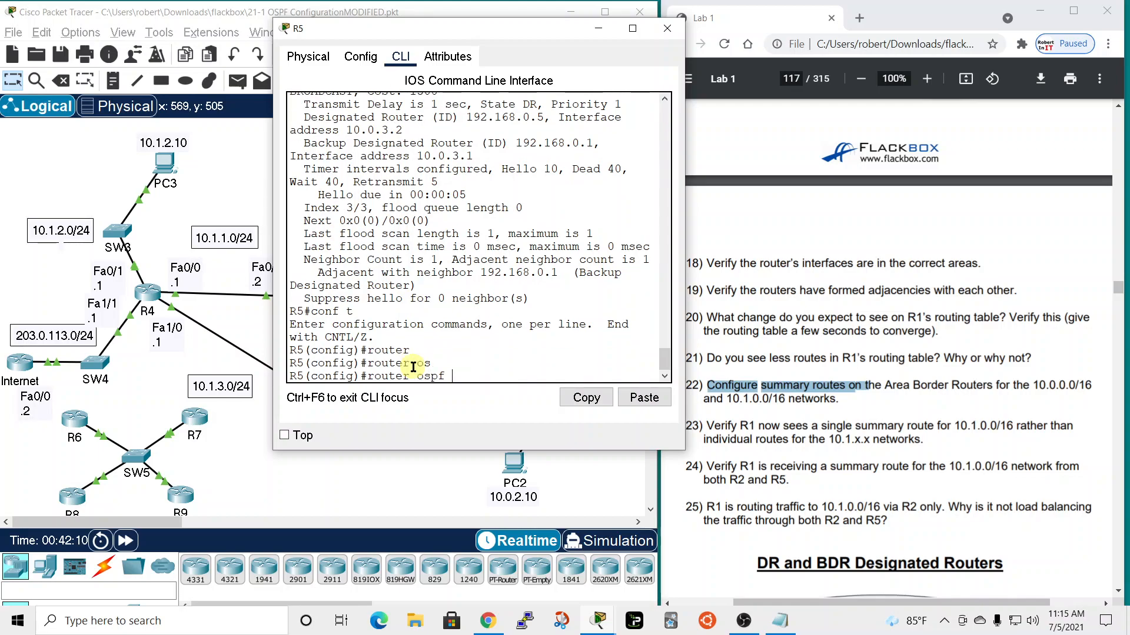
{"action": "type", "text": "1"}
{"action": "key", "text": "Return"}
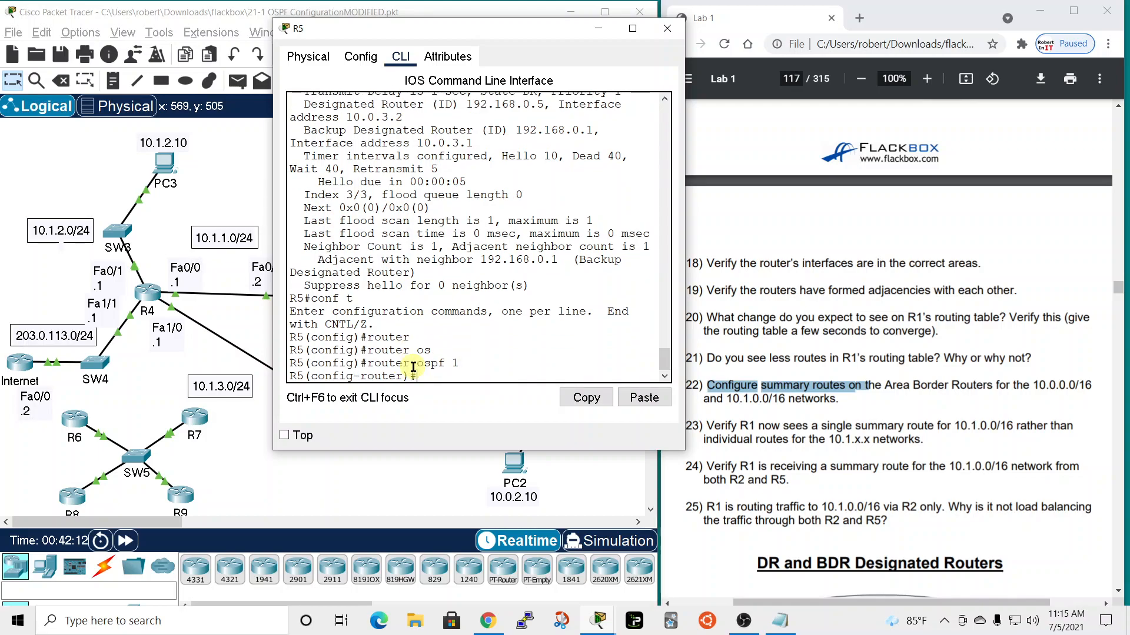
Step: On R5, summarize area 0 routes with range 10.1.0.0 255.255.0.0
{"action": "type", "text": "area 0 range 10.1.0.0"}
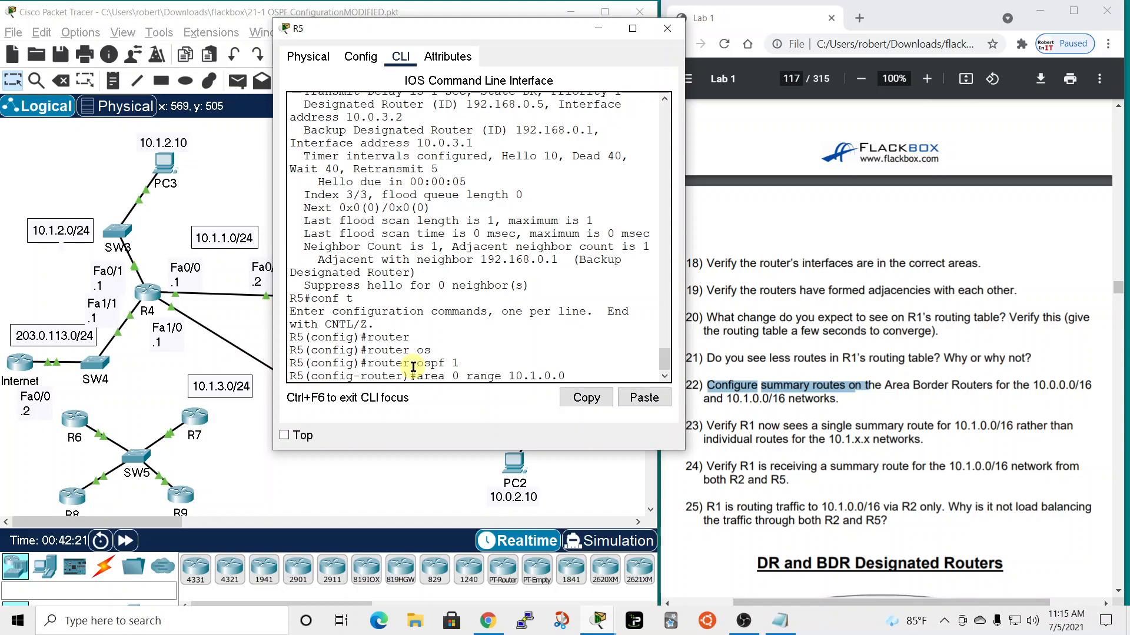
{"action": "type", "text": " 255.255.0.0"}
{"action": "key", "text": "Return"}
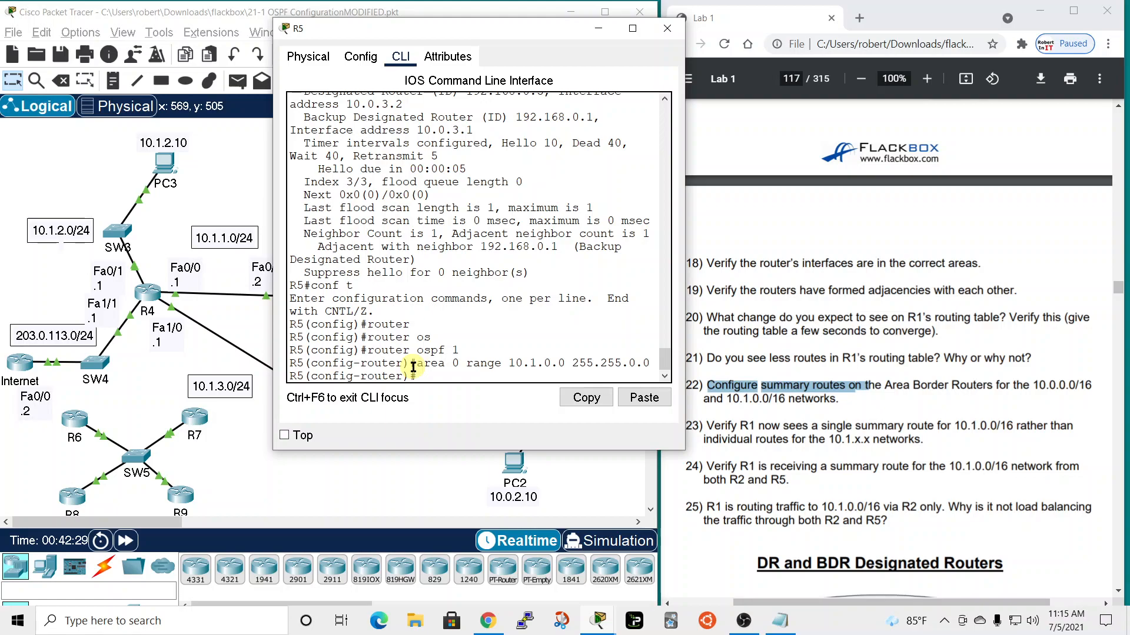
Step: On R5, summarize area 1 routes with range 10.0.0.0 255.255.0.0
{"action": "type", "text": "area 1 range 10.0.0.0"}
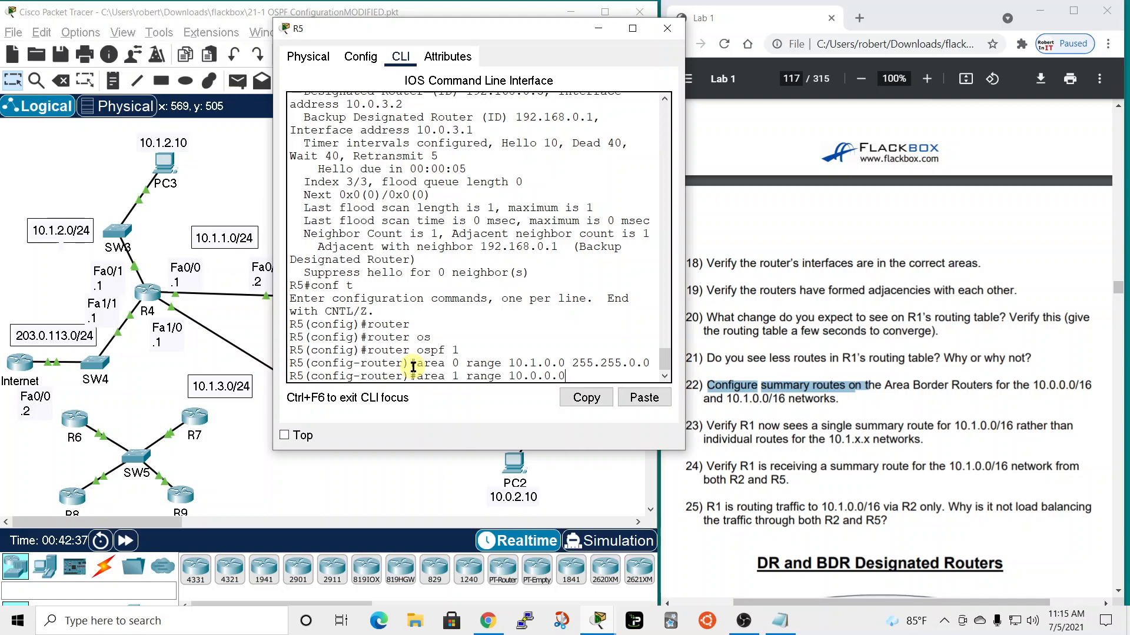
{"action": "type", "text": " 255.255.0.0"}
{"action": "key", "text": "Return"}
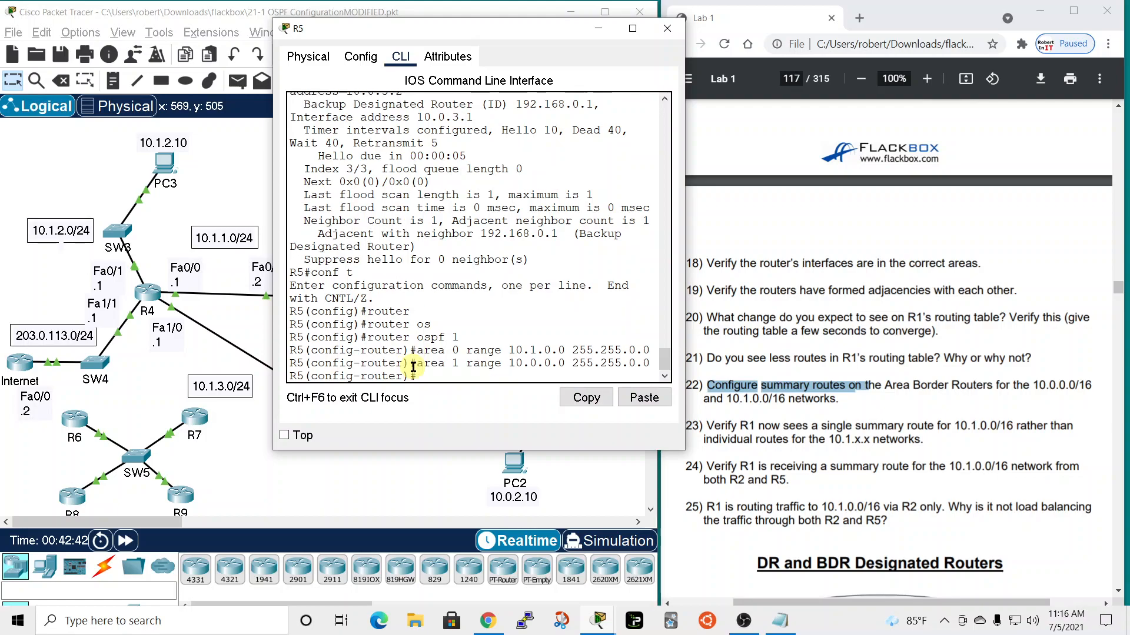
{"action": "left_click", "coordinate": [678, 29]}
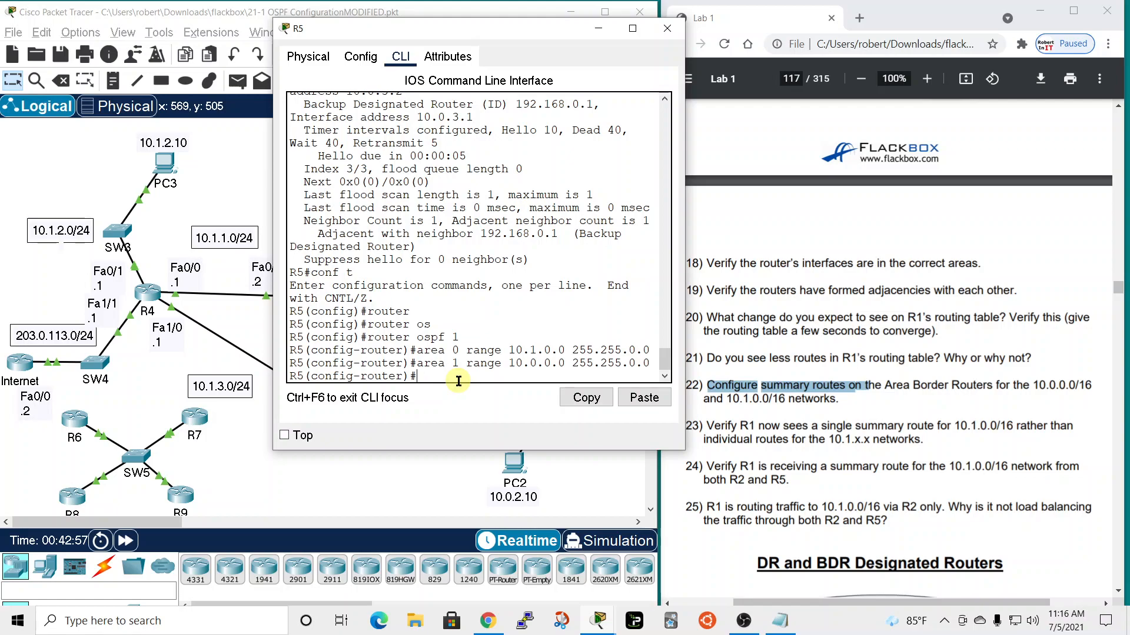
Step: Display R5's routing table from configuration mode with do show ip route, review it, then close R5's window
{"action": "type", "text": "do sh ip route"}
{"action": "key", "text": "Return"}
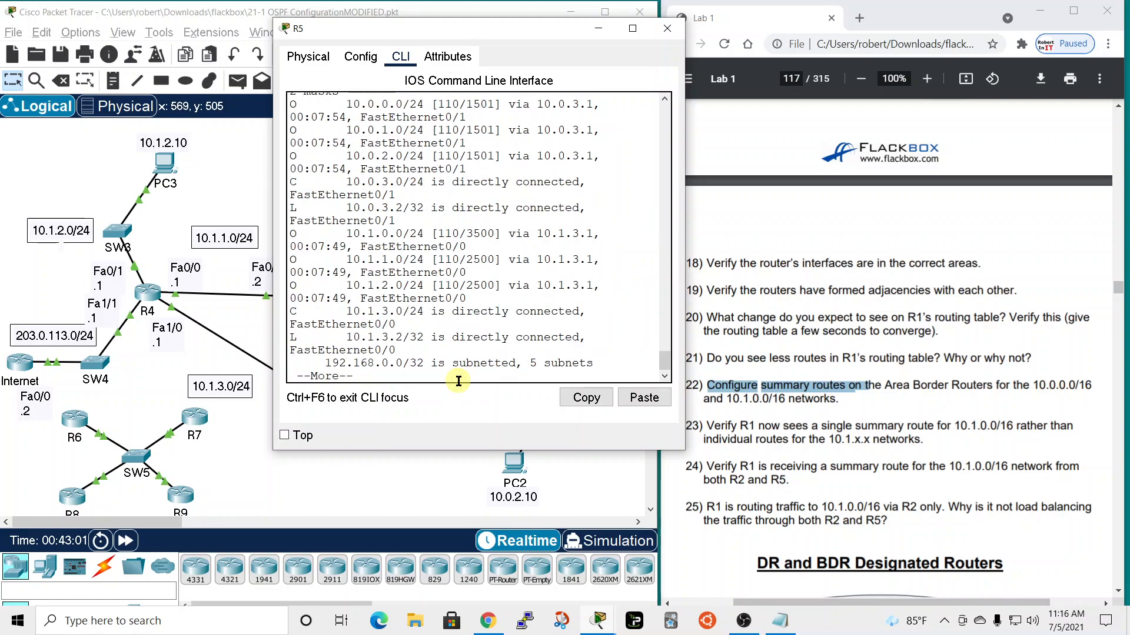
{"action": "left_click_drag", "start_coordinate": [684, 244], "coordinate": [1083, 243]}
{"action": "key", "text": "space"}
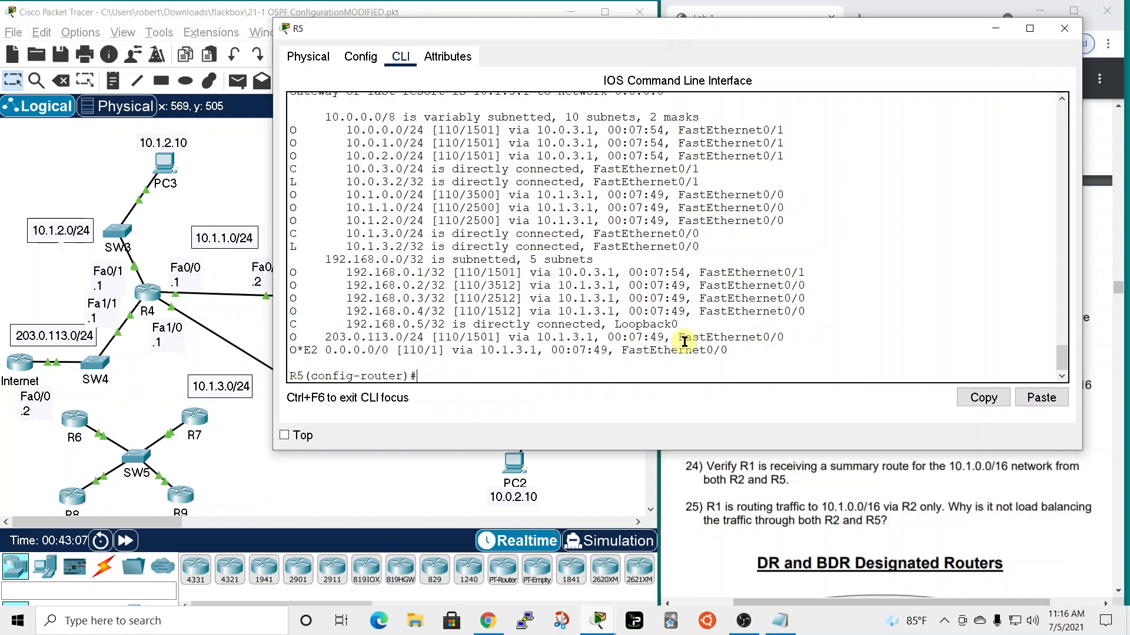
{"action": "scroll", "coordinate": [681, 341], "scroll_direction": "up", "scroll_amount": 1}
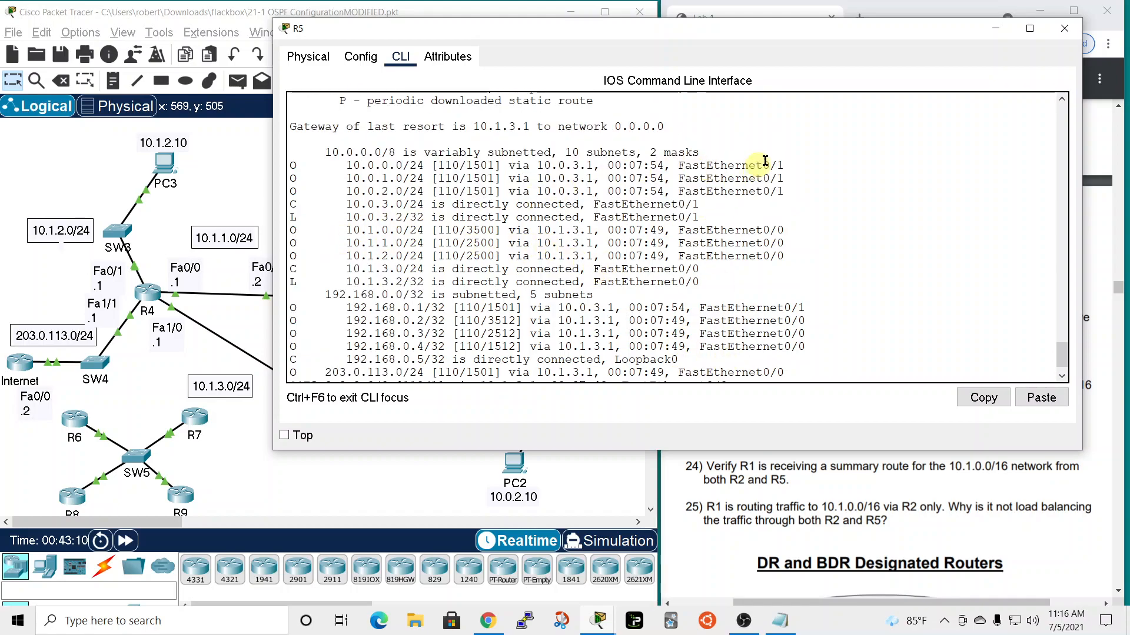
{"action": "left_click_drag", "start_coordinate": [830, 31], "coordinate": [809, 51]}
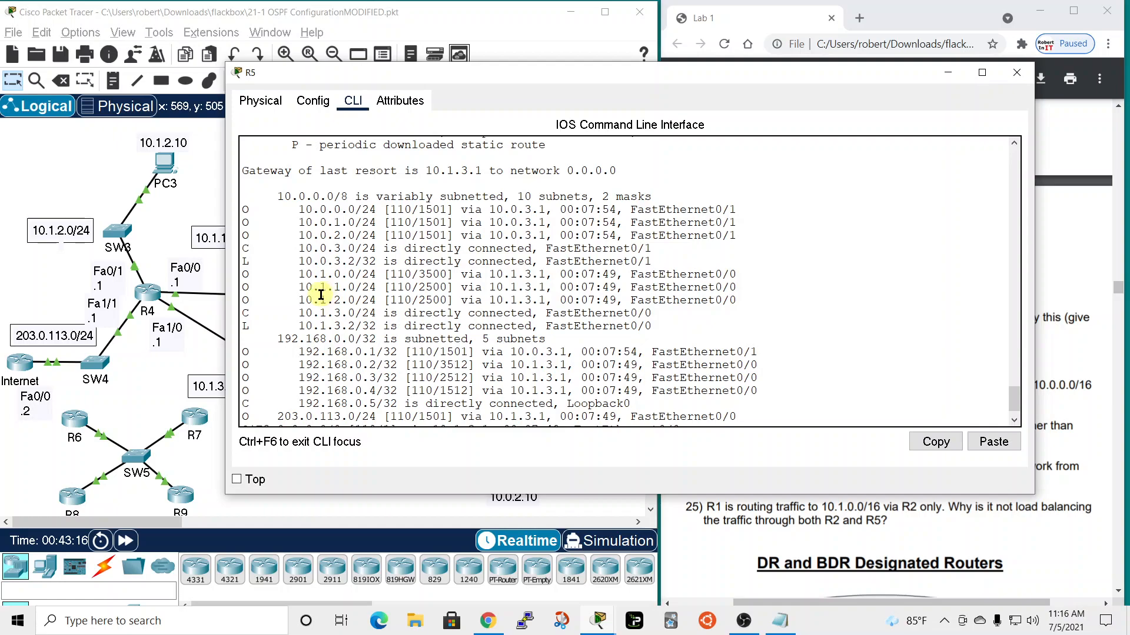
{"action": "left_click", "coordinate": [1017, 73]}
Step: Open R1's CLI and display its routing table to check for the 10.1.0.0/16 summary route, then close the window
{"action": "left_click", "coordinate": [521, 297]}
{"action": "left_click_drag", "start_coordinate": [594, 94], "coordinate": [403, 87]}
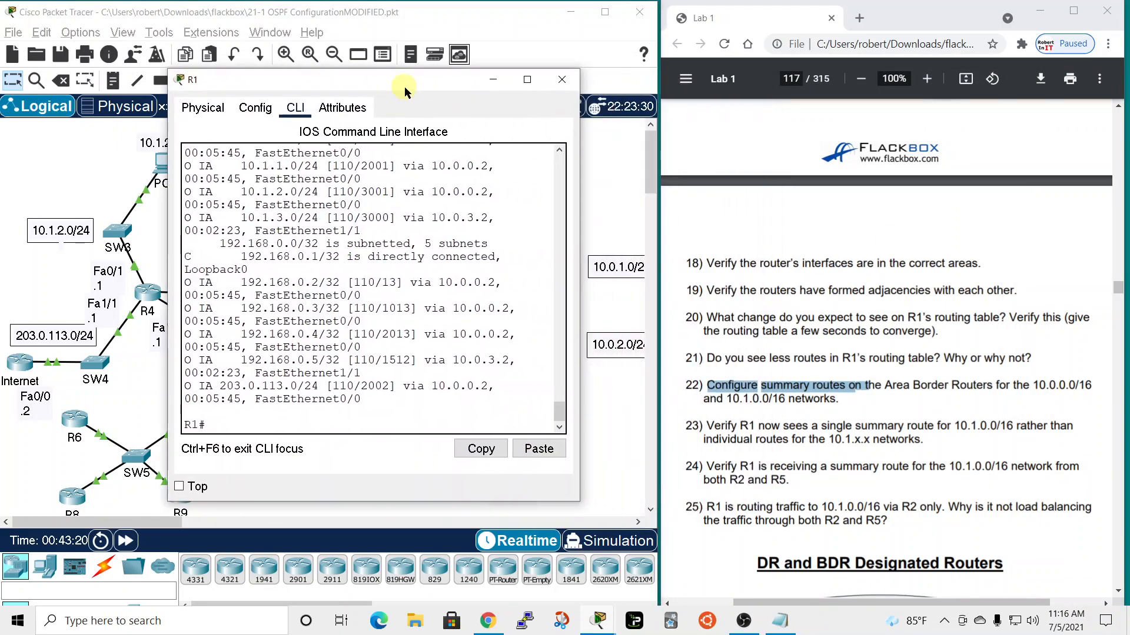
{"action": "left_click_drag", "start_coordinate": [582, 228], "coordinate": [929, 229]}
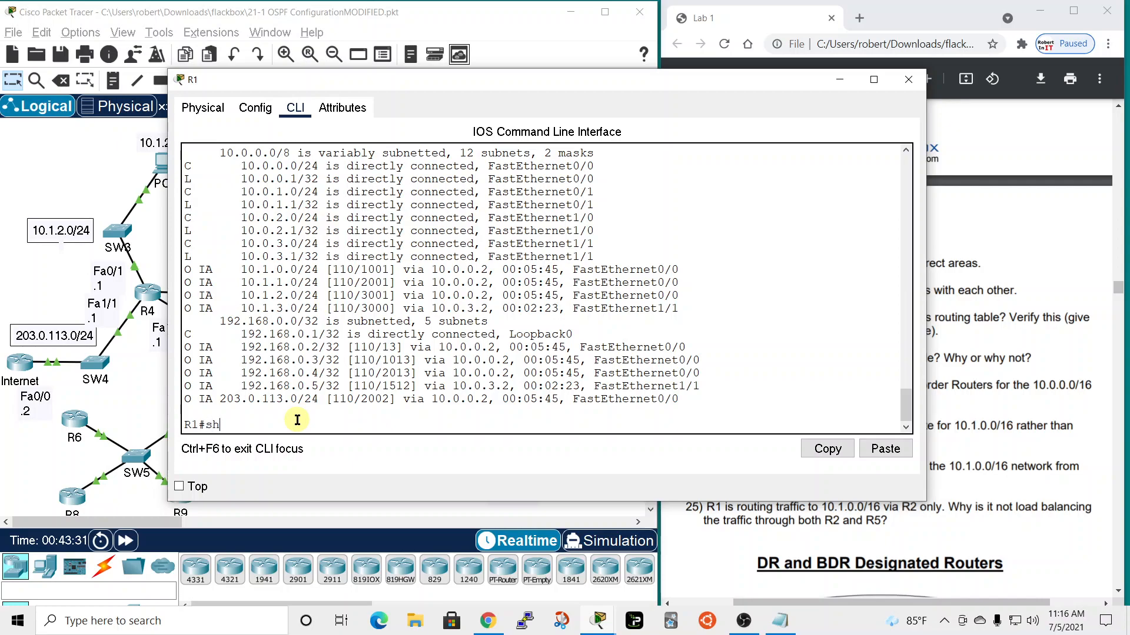
{"action": "key", "text": "Return"}
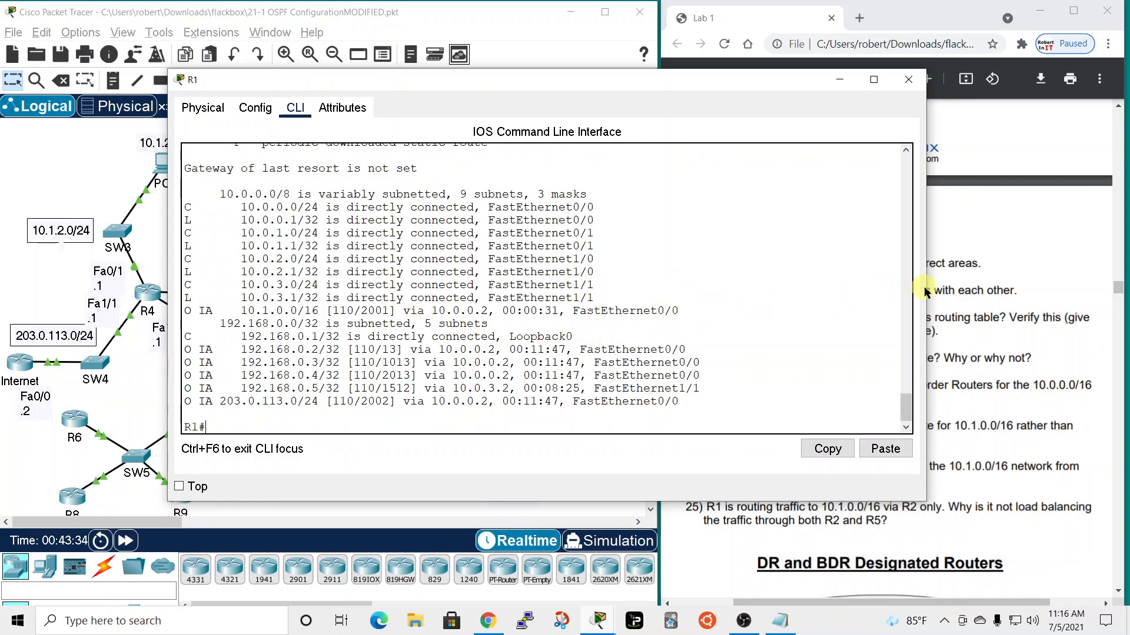
{"action": "left_click_drag", "start_coordinate": [928, 287], "coordinate": [886, 286]}
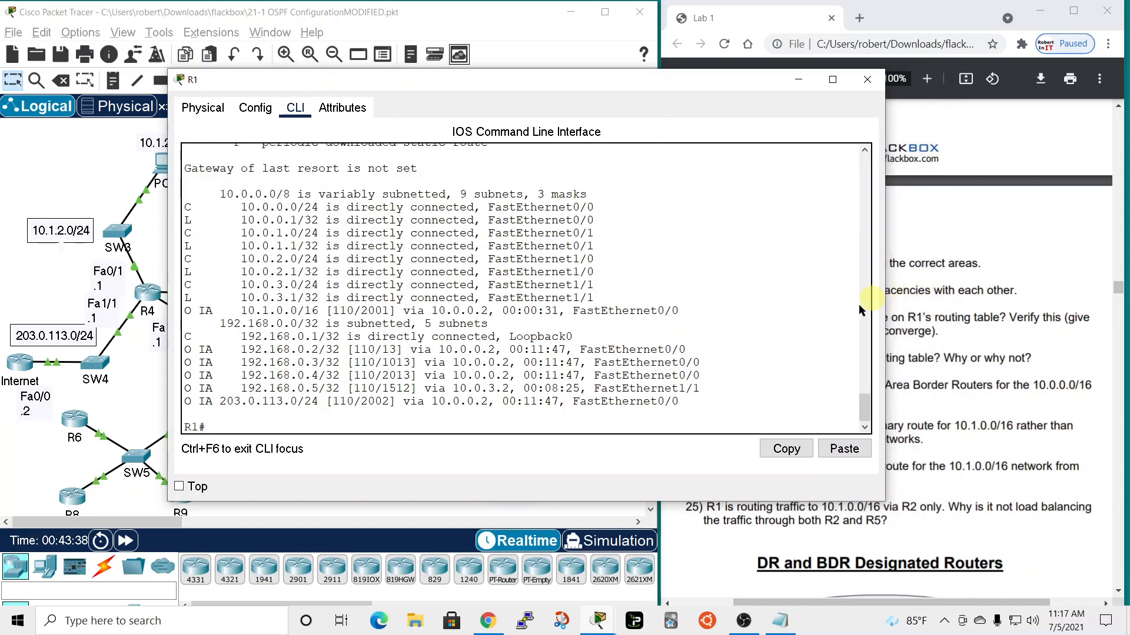
{"action": "left_click", "coordinate": [863, 82]}
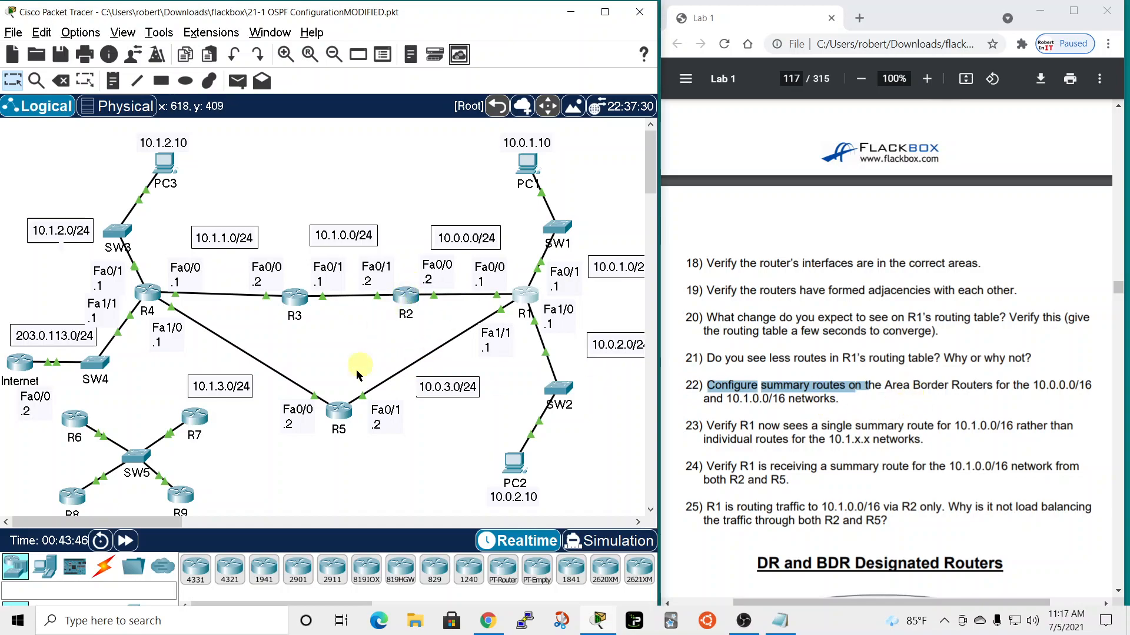
Step: Reopen R1's CLI, review its routing table around the 10.1.0.0/16 summary route, and run show ip route again
{"action": "mouse_move", "coordinate": [339, 410]}
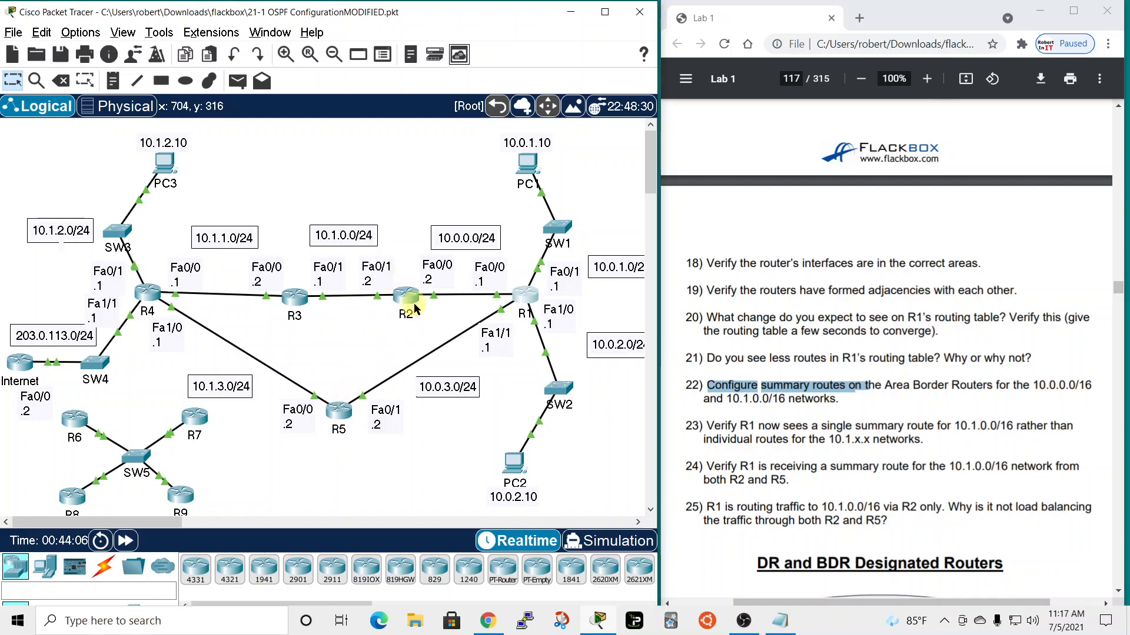
{"action": "left_click", "coordinate": [530, 297]}
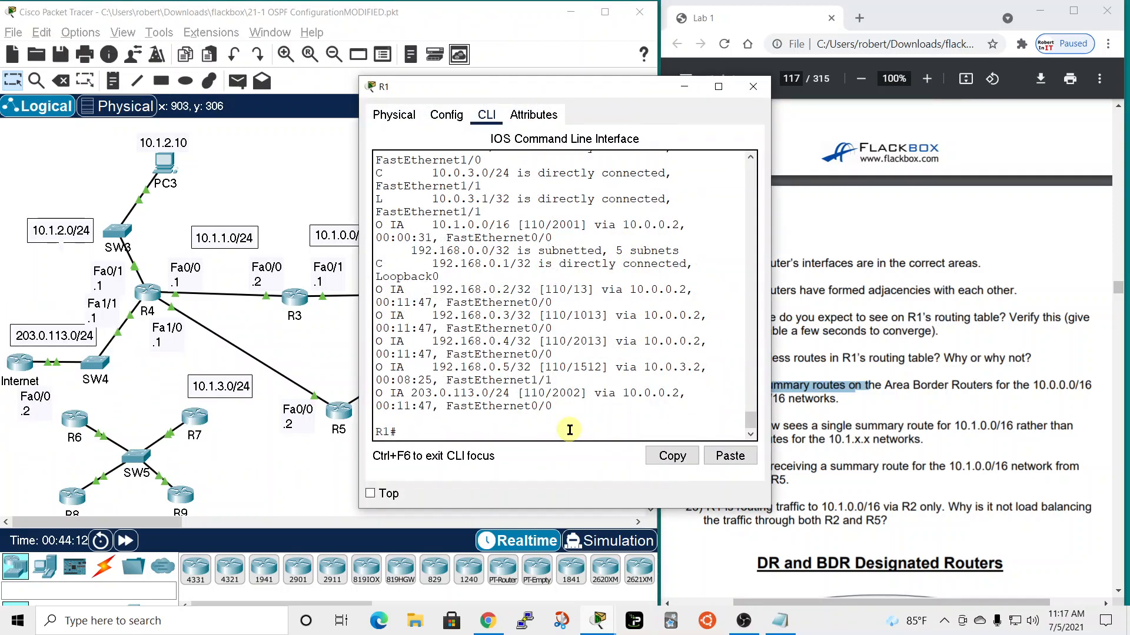
{"action": "key", "text": "Return"}
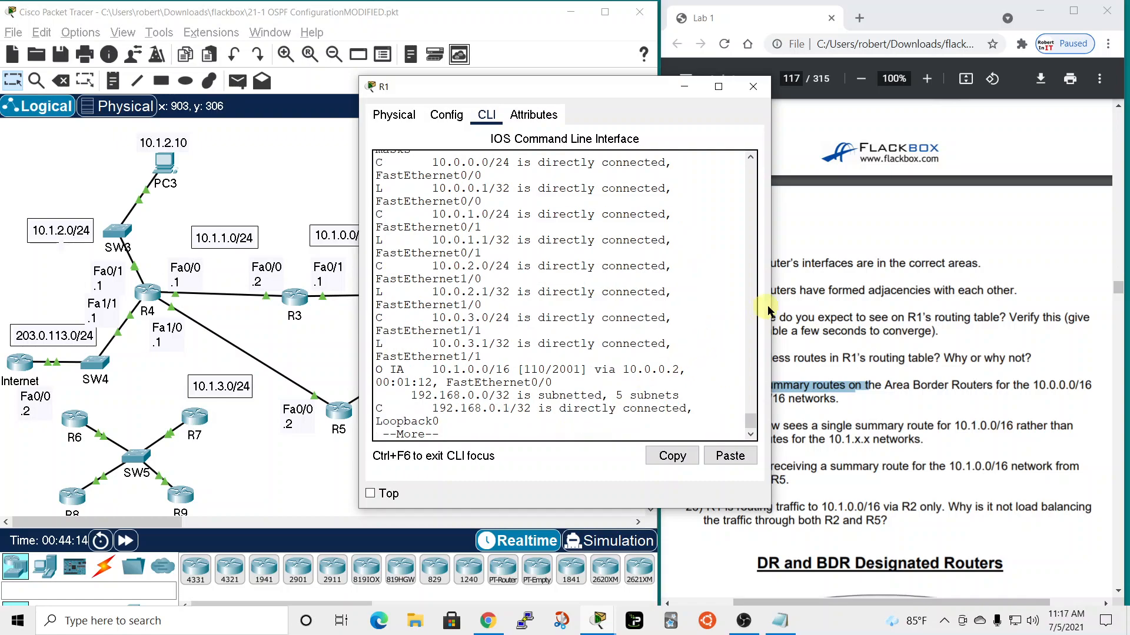
{"action": "left_click_drag", "start_coordinate": [773, 305], "coordinate": [1110, 301]}
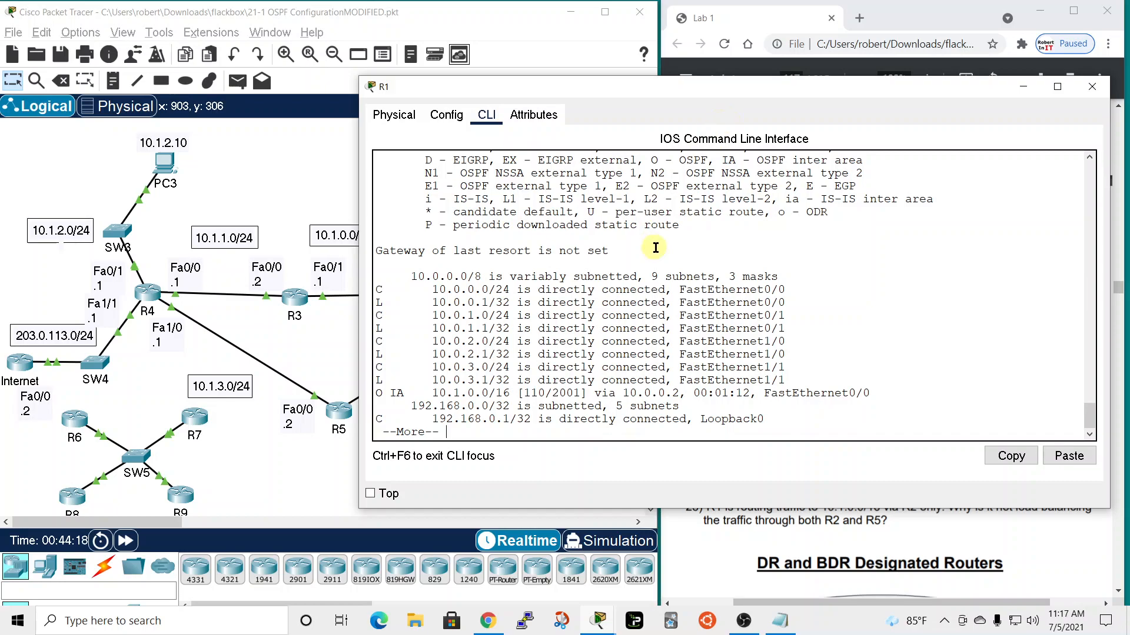
{"action": "left_click_drag", "start_coordinate": [772, 100], "coordinate": [539, 62]}
{"action": "key", "text": "space"}
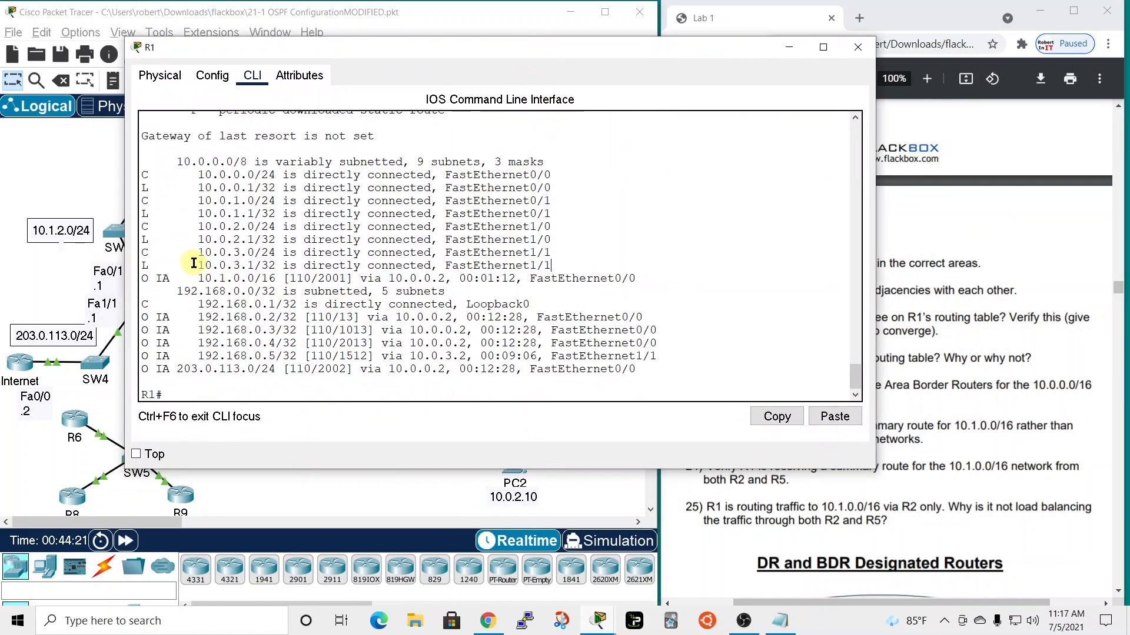
{"action": "left_click_drag", "start_coordinate": [202, 277], "coordinate": [276, 277]}
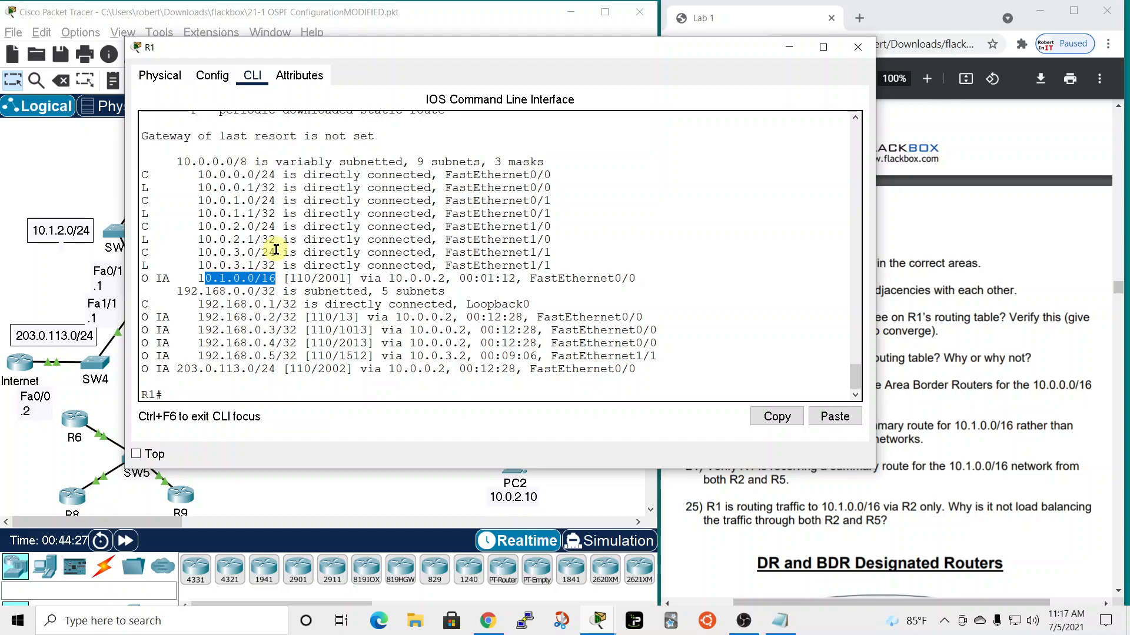
{"action": "left_click", "coordinate": [259, 396]}
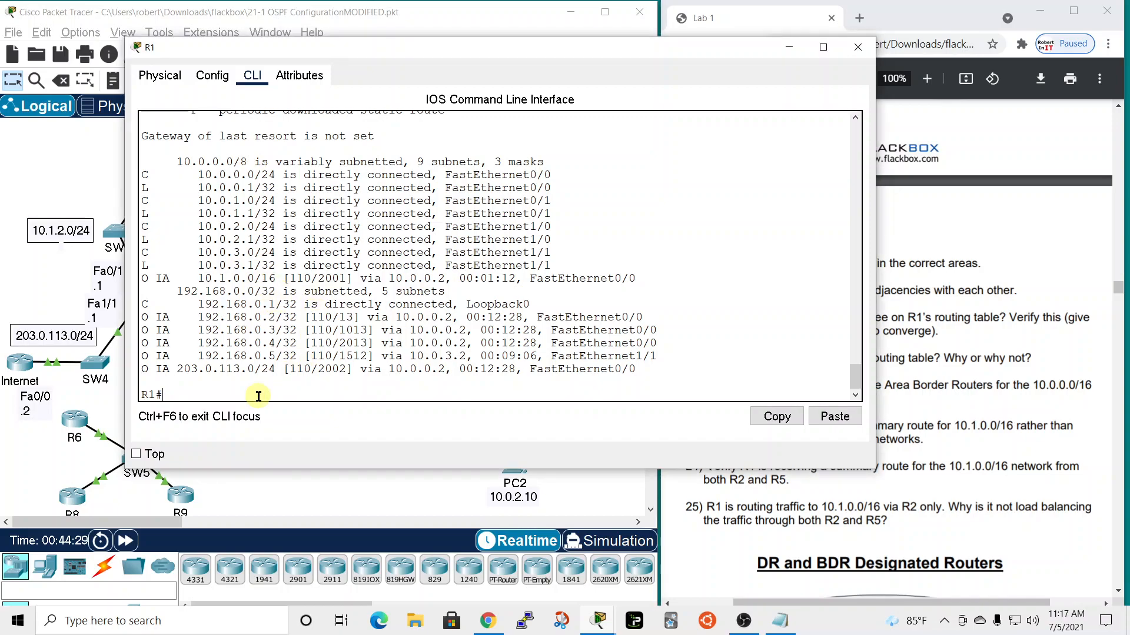
{"action": "type", "text": "sh ip route"}
{"action": "key", "text": "Return"}
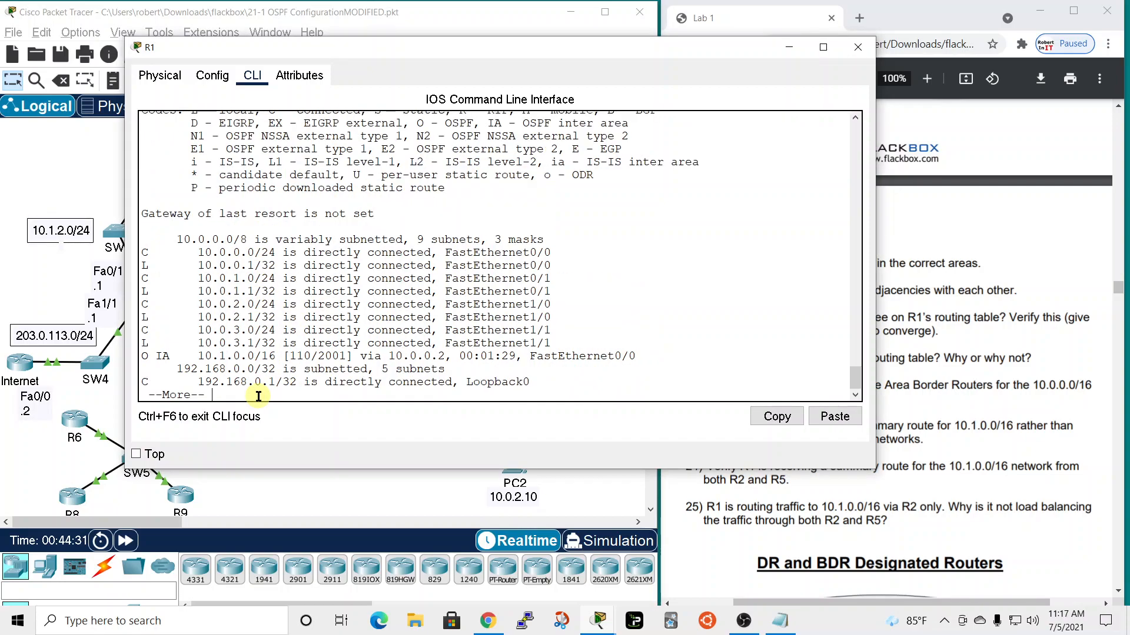
Step: Page through the rest of R1's routing table and close R1's CLI window
{"action": "key", "text": "space"}
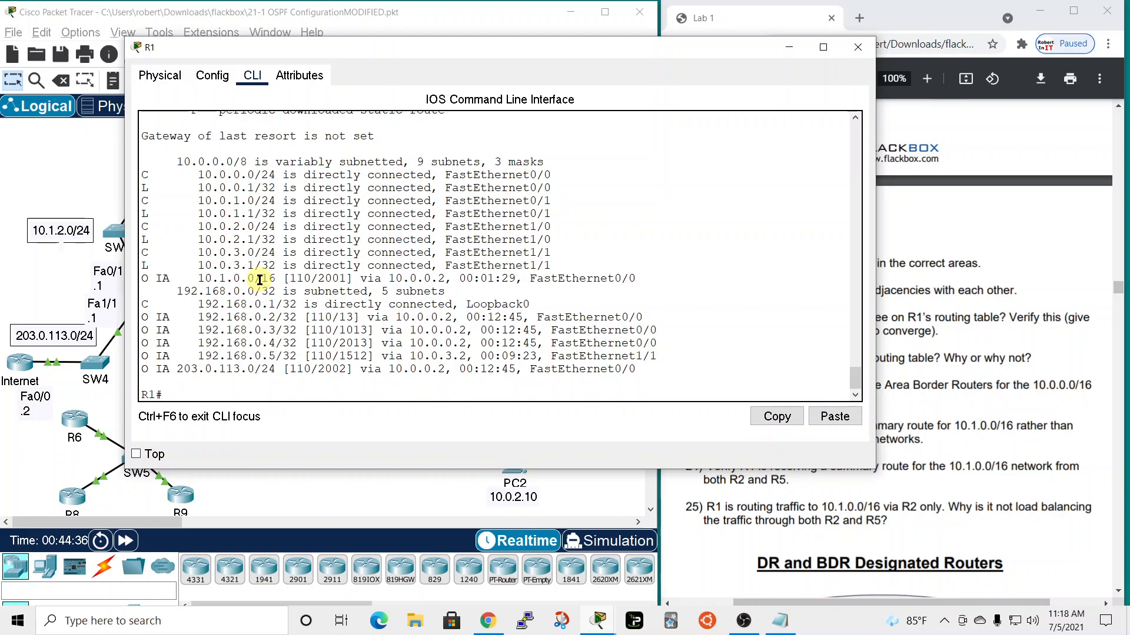
{"action": "left_click", "coordinate": [856, 48]}
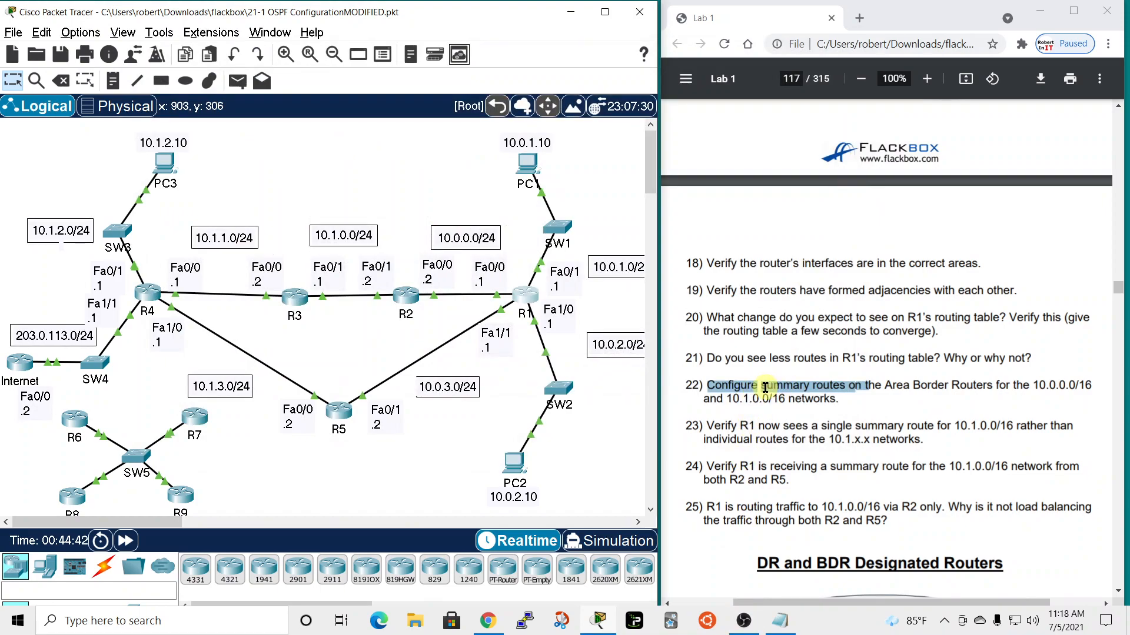
Step: Highlight lab task 23 in the PDF, reopen R1's CLI to review the 10.1.0.0/16 summary route, then close it
{"action": "left_click_drag", "start_coordinate": [694, 428], "coordinate": [967, 429]}
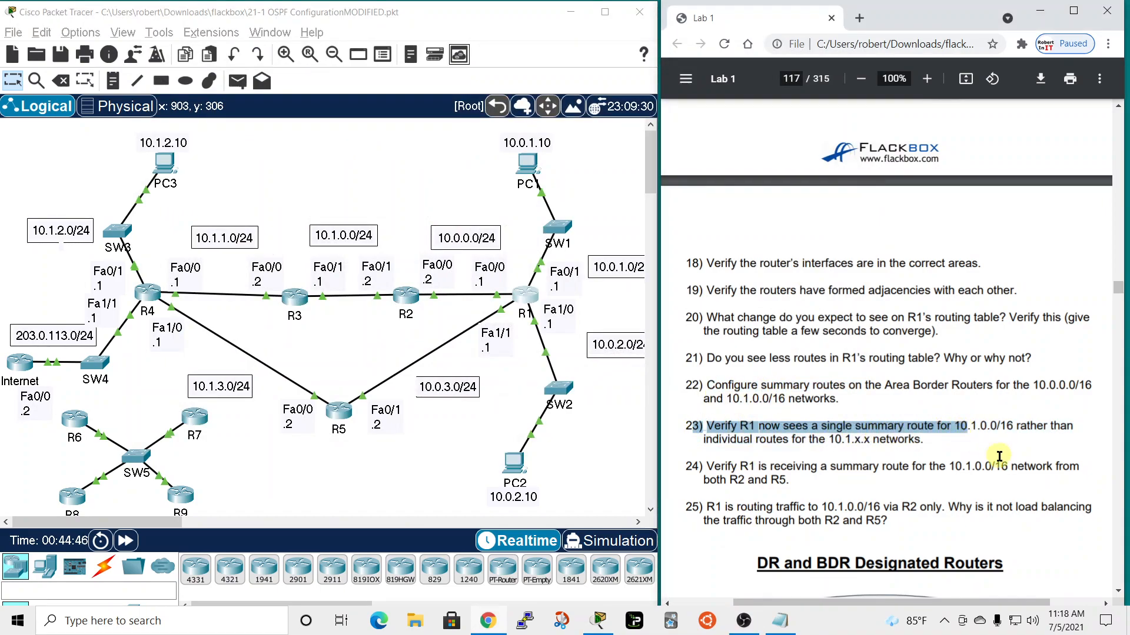
{"action": "left_click", "coordinate": [524, 294]}
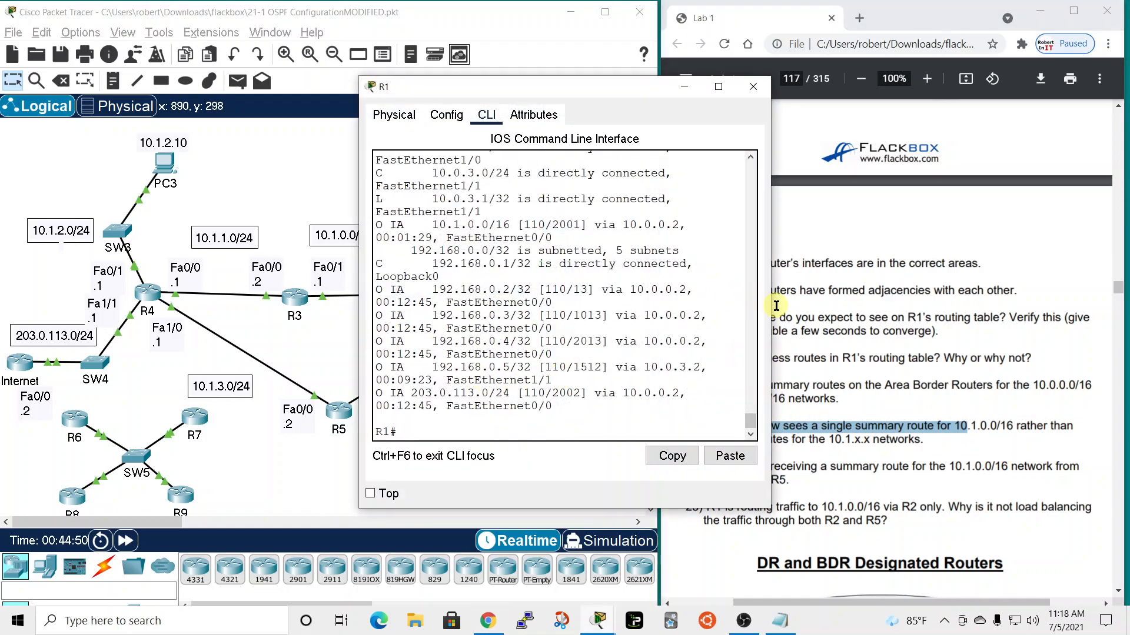
{"action": "left_click_drag", "start_coordinate": [772, 305], "coordinate": [1027, 304]}
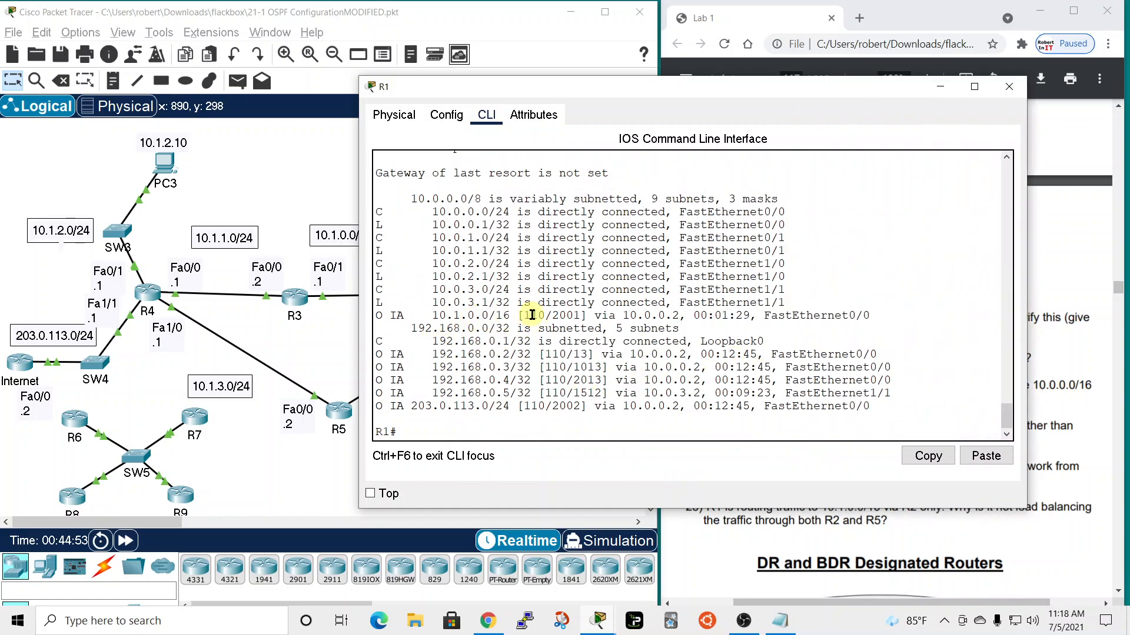
{"action": "left_click", "coordinate": [1008, 88]}
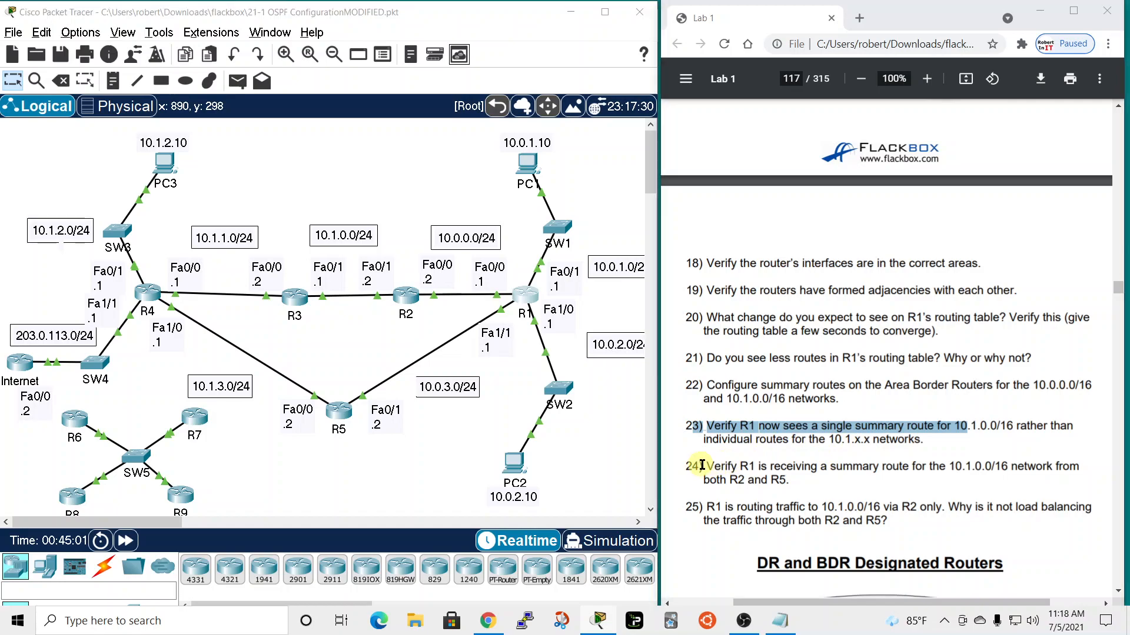
Step: Highlight lab task 24, reopen R1's CLI and run show ip ospf database
{"action": "left_click_drag", "start_coordinate": [699, 466], "coordinate": [922, 474]}
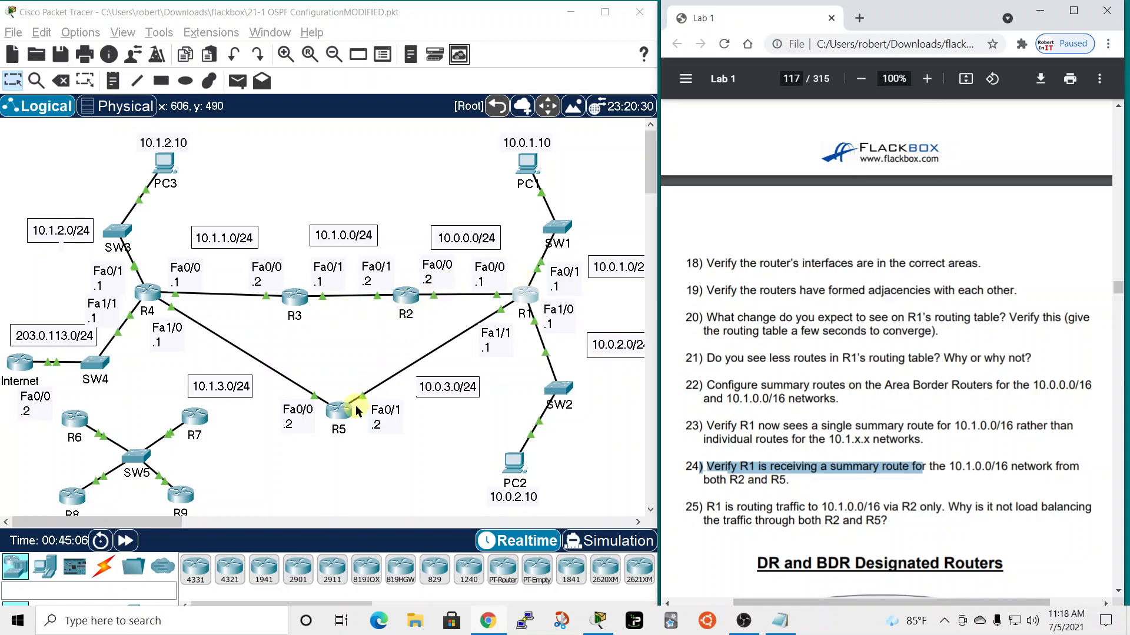
{"action": "left_click", "coordinate": [530, 296]}
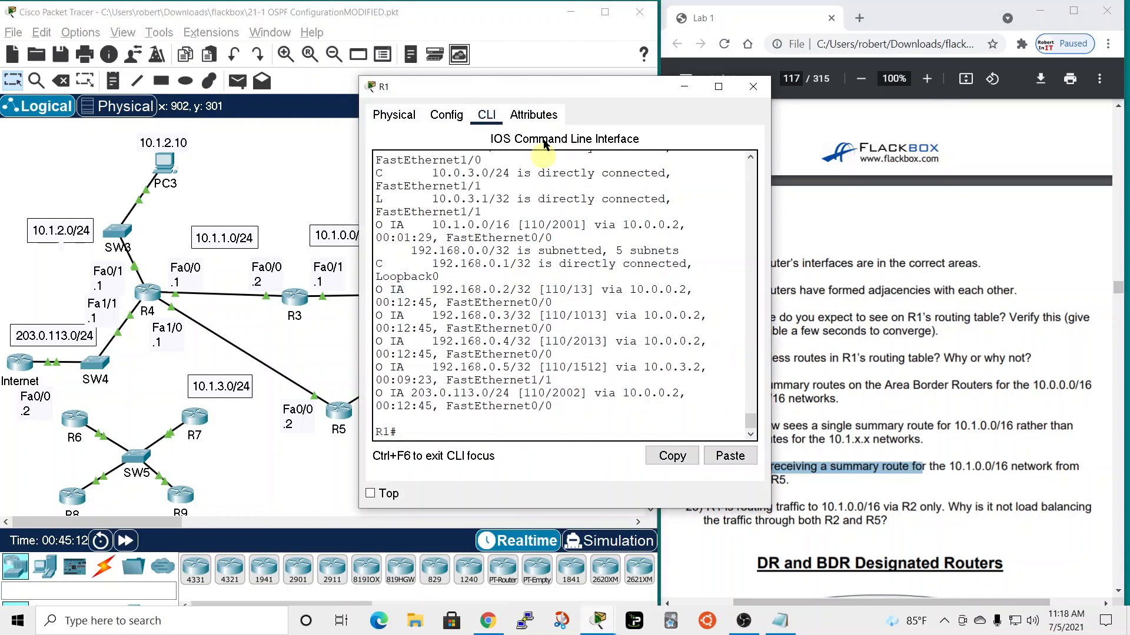
{"action": "left_click_drag", "start_coordinate": [569, 97], "coordinate": [326, 69]}
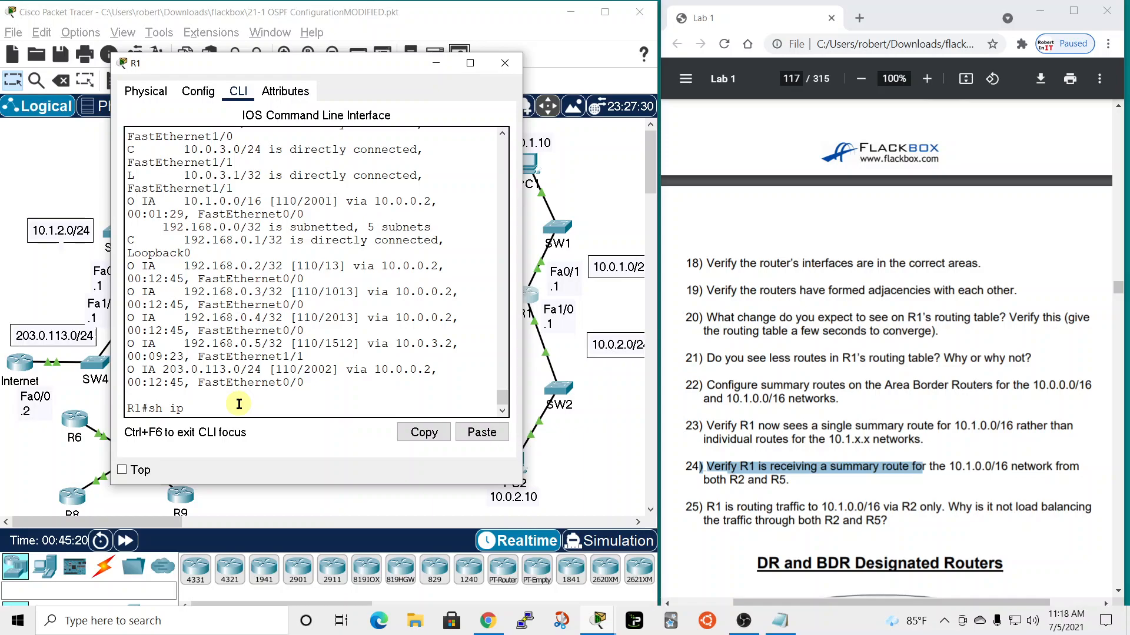
{"action": "type", "text": "s"}
{"action": "key", "text": "Tab"}
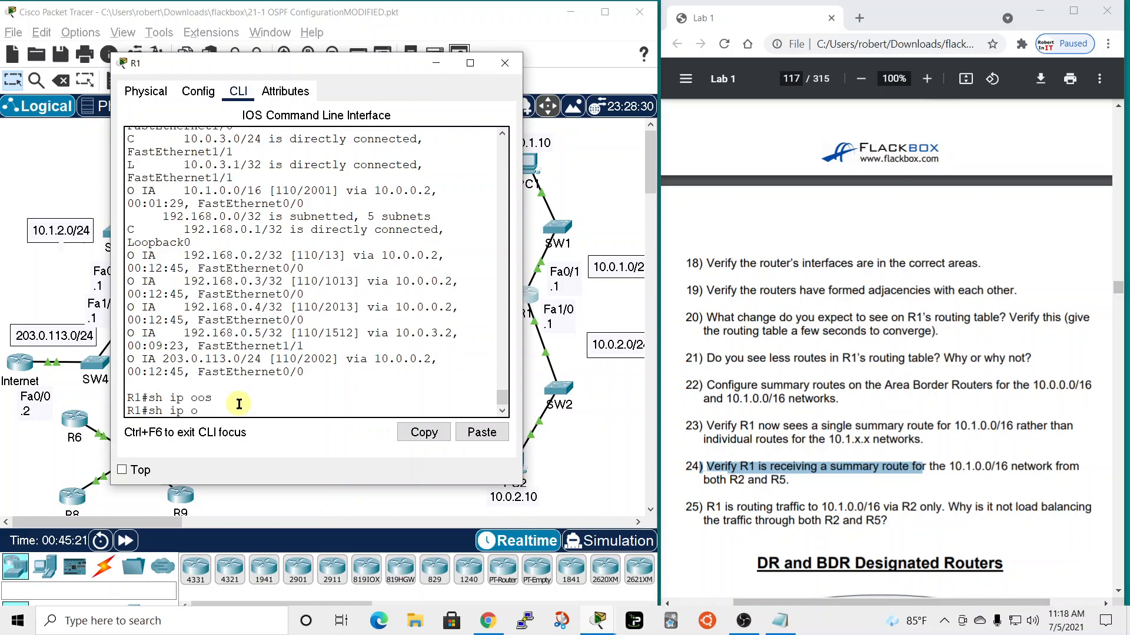
{"action": "type", "text": "s"}
{"action": "key", "text": "Tab"}
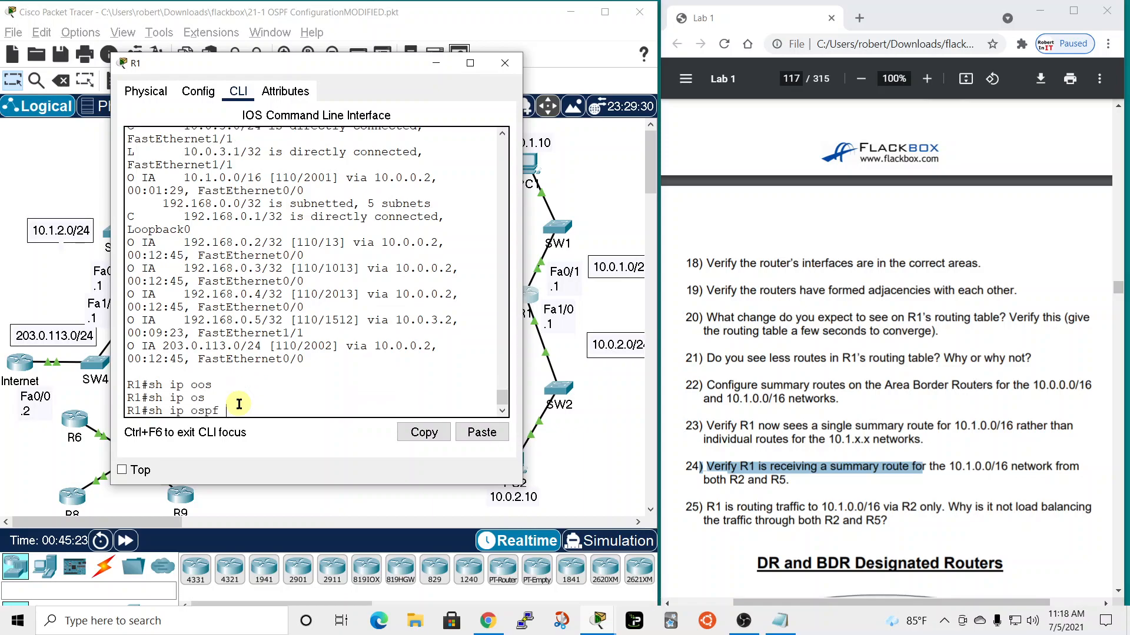
{"action": "type", "text": "data"}
{"action": "key", "text": "Tab"}
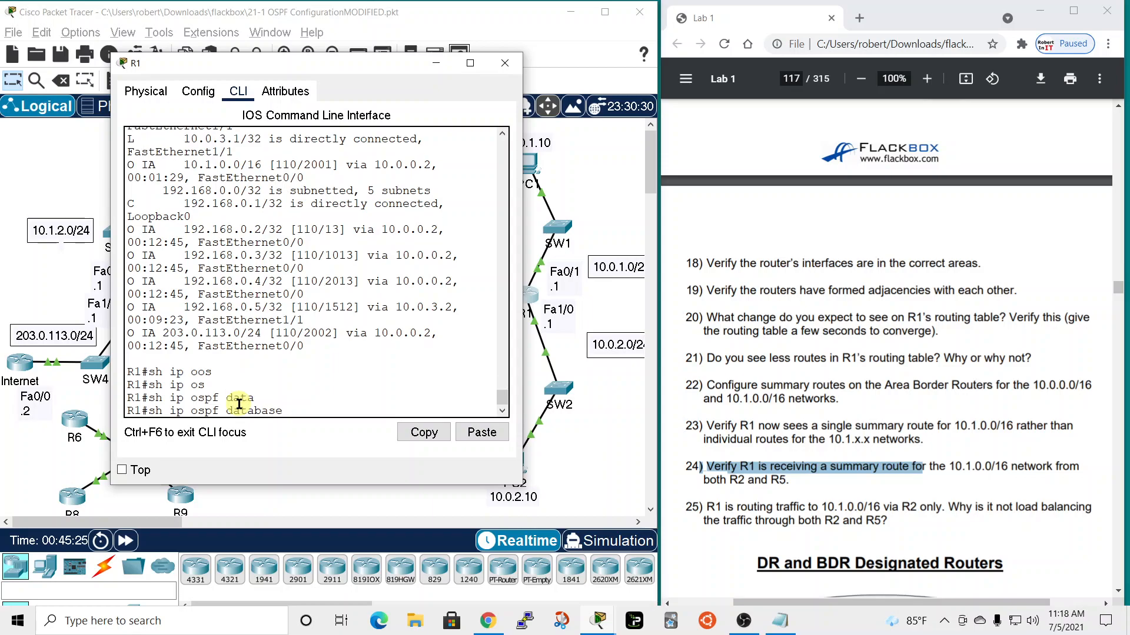
{"action": "key", "text": "Return"}
Step: Enlarge R1's CLI window and page through the OSPF database, examining the Summary Net Link States for area 1
{"action": "left_click_drag", "start_coordinate": [523, 304], "coordinate": [707, 308]}
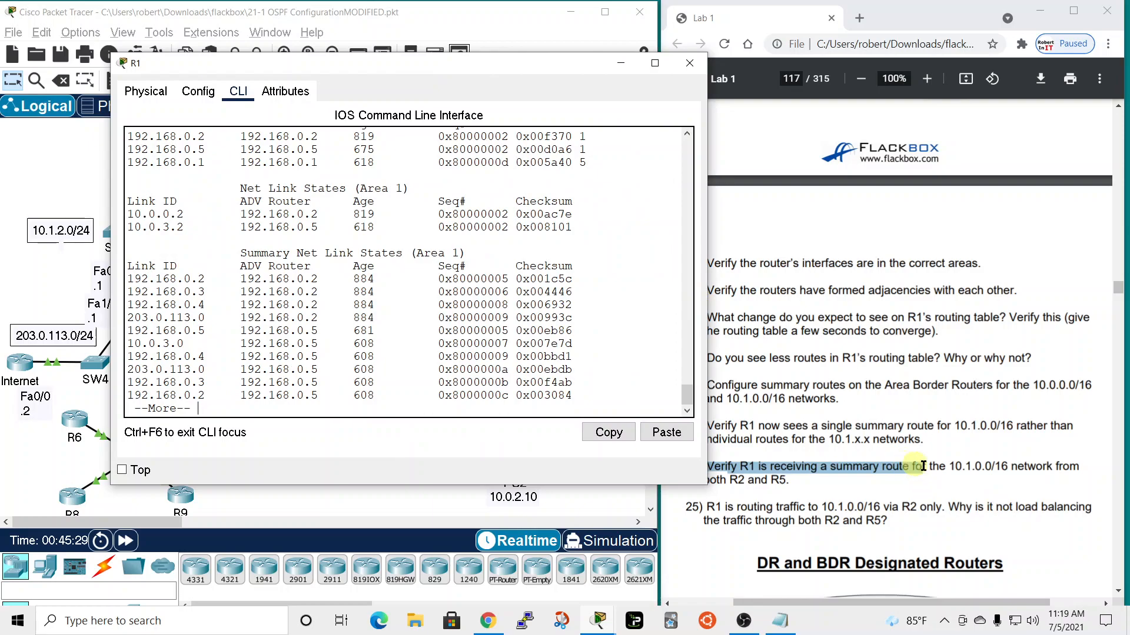
{"action": "left_click_drag", "start_coordinate": [473, 69], "coordinate": [886, 80]}
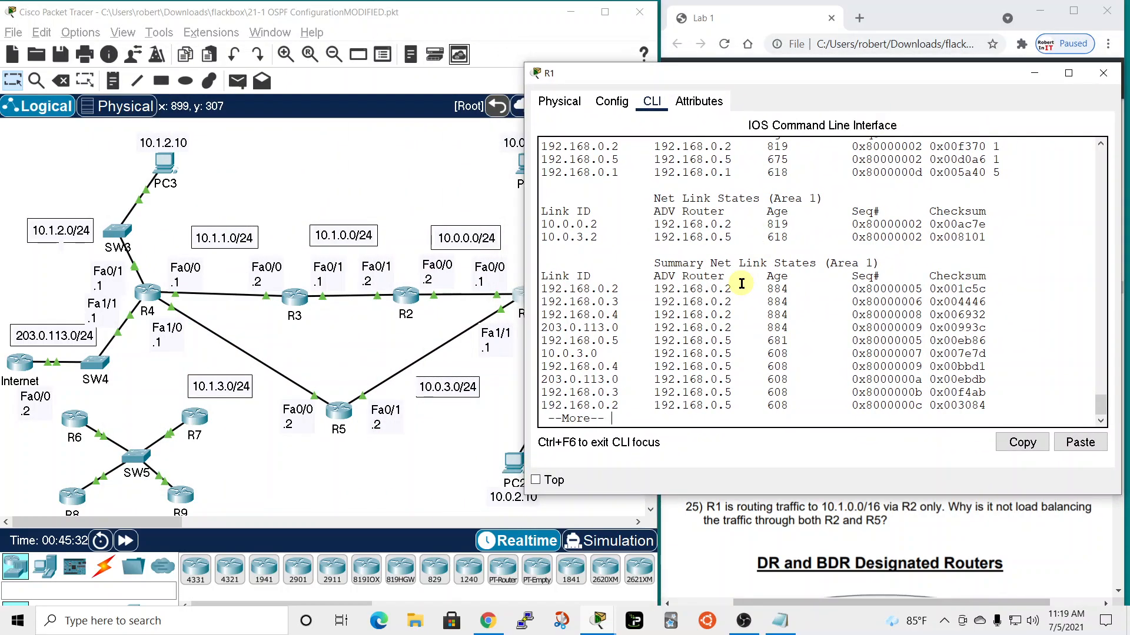
{"action": "key", "text": "space"}
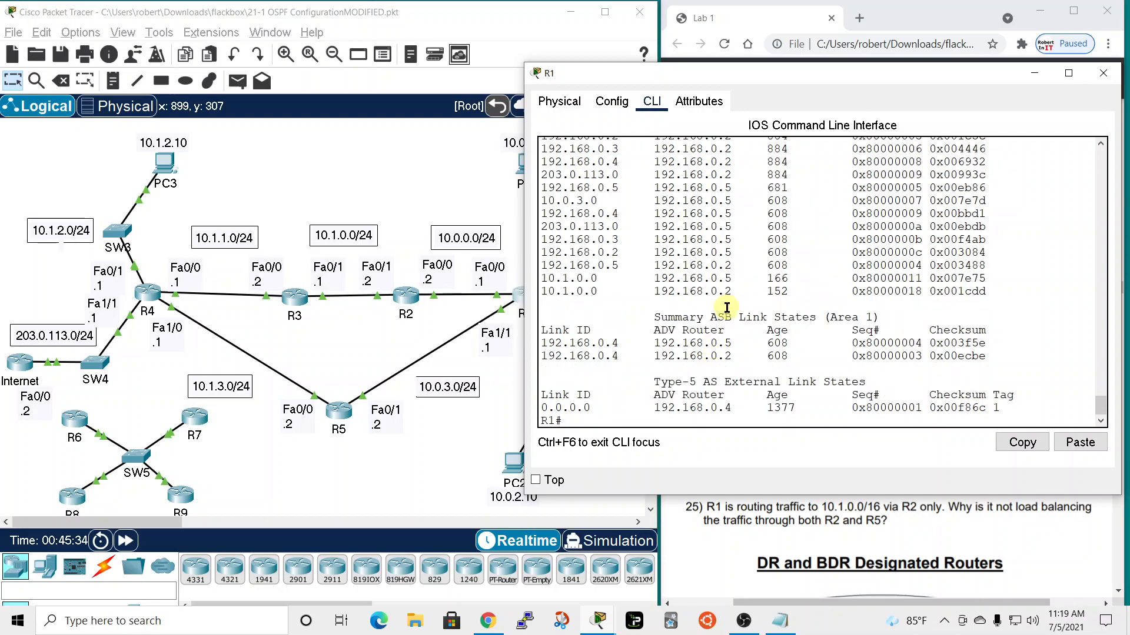
{"action": "scroll", "coordinate": [726, 307], "scroll_direction": "up", "scroll_amount": 1}
{"action": "scroll", "coordinate": [727, 307], "scroll_direction": "down", "scroll_amount": 1}
{"action": "left_click_drag", "start_coordinate": [835, 73], "coordinate": [837, 89]}
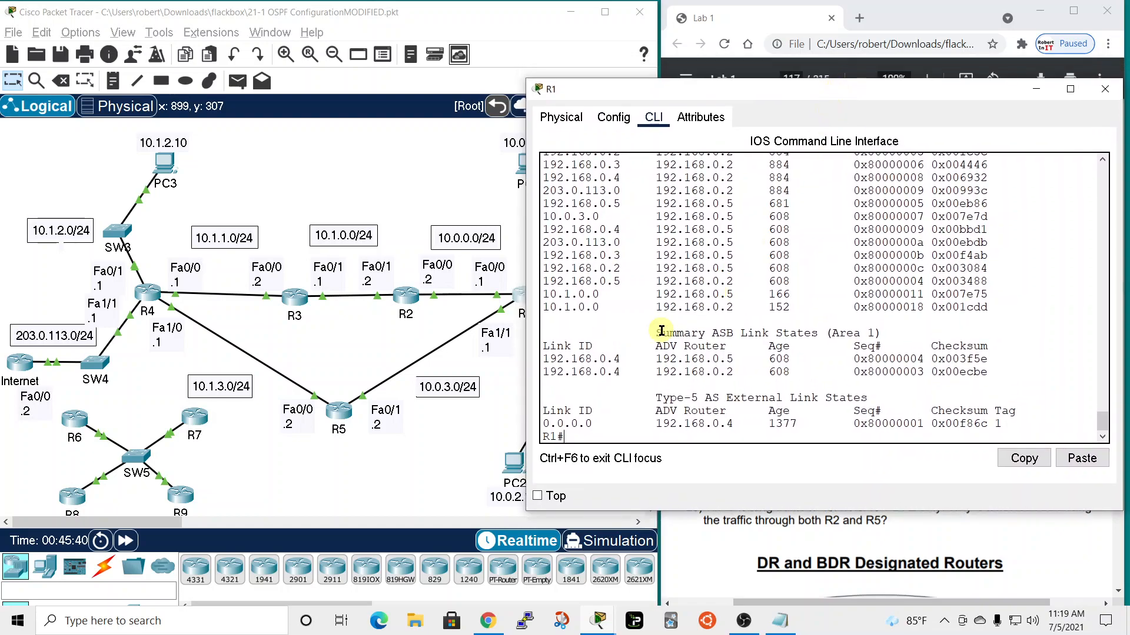
{"action": "scroll", "coordinate": [662, 331], "scroll_direction": "up", "scroll_amount": 3}
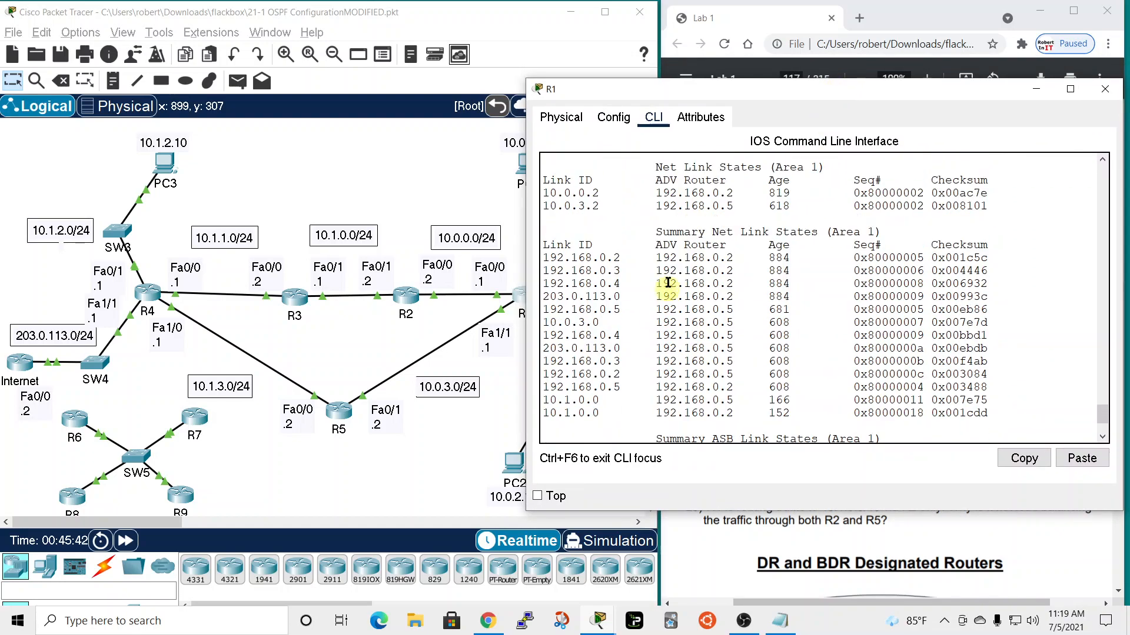
{"action": "scroll", "coordinate": [788, 250], "scroll_direction": "up", "scroll_amount": 3}
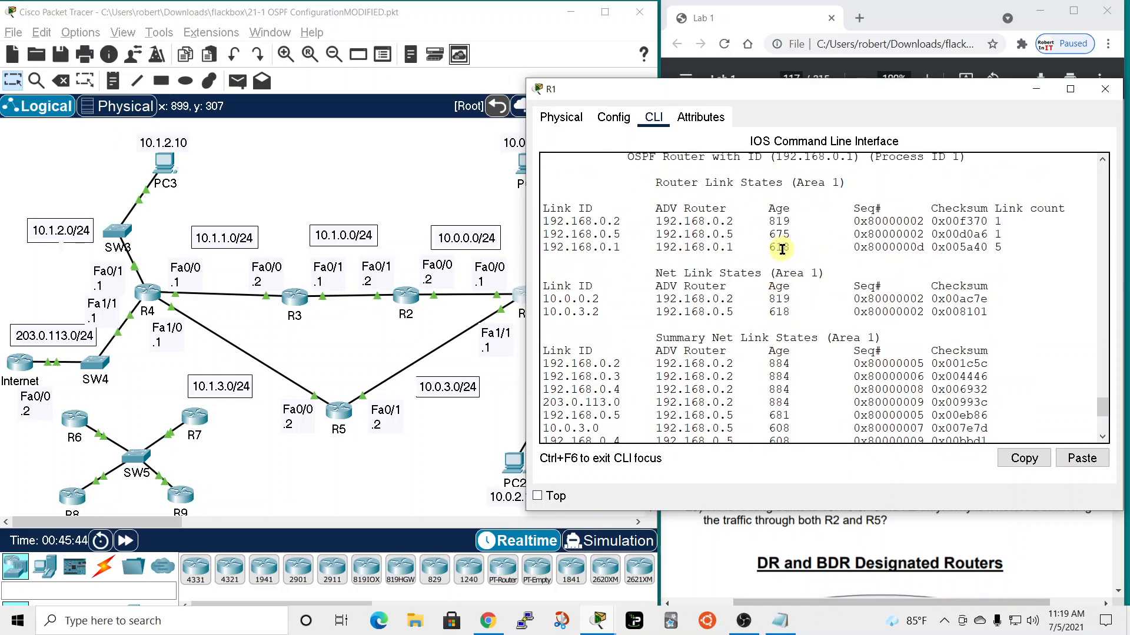
{"action": "scroll", "coordinate": [781, 249], "scroll_direction": "up", "scroll_amount": 1}
{"action": "scroll", "coordinate": [782, 249], "scroll_direction": "down", "scroll_amount": 4}
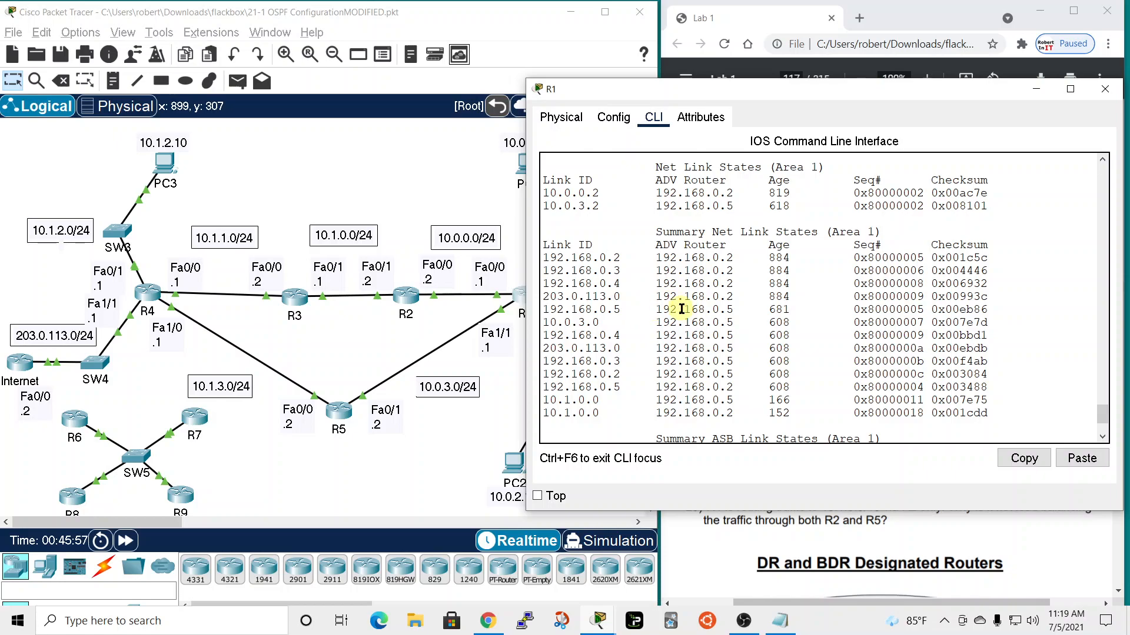
{"action": "scroll", "coordinate": [700, 305], "scroll_direction": "down", "scroll_amount": 3}
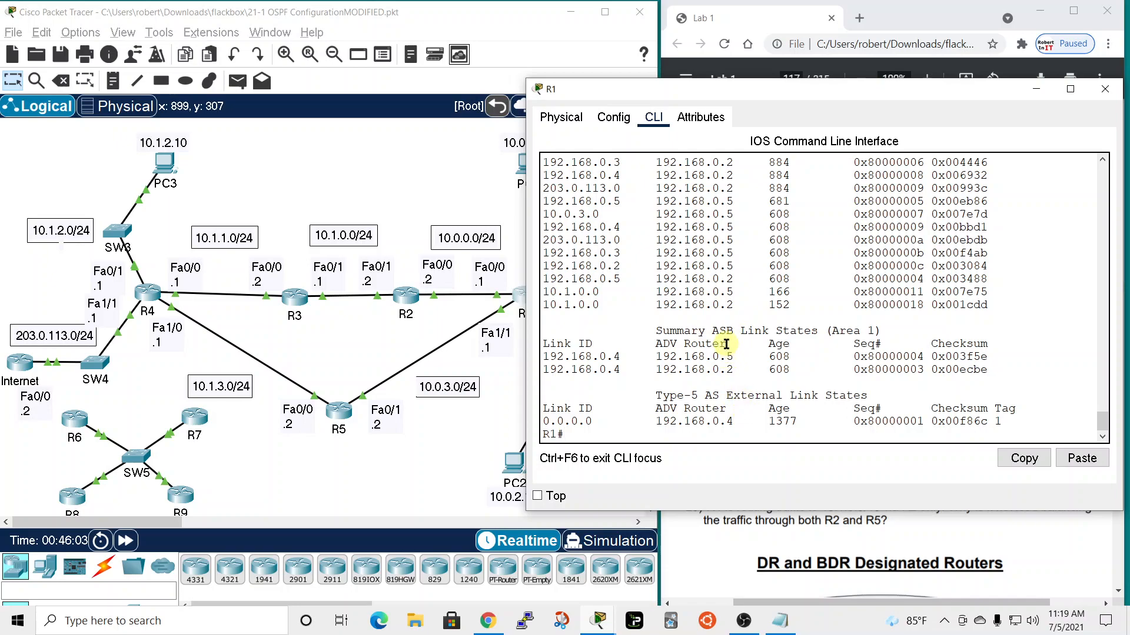
{"action": "scroll", "coordinate": [743, 389], "scroll_direction": "up", "scroll_amount": 3}
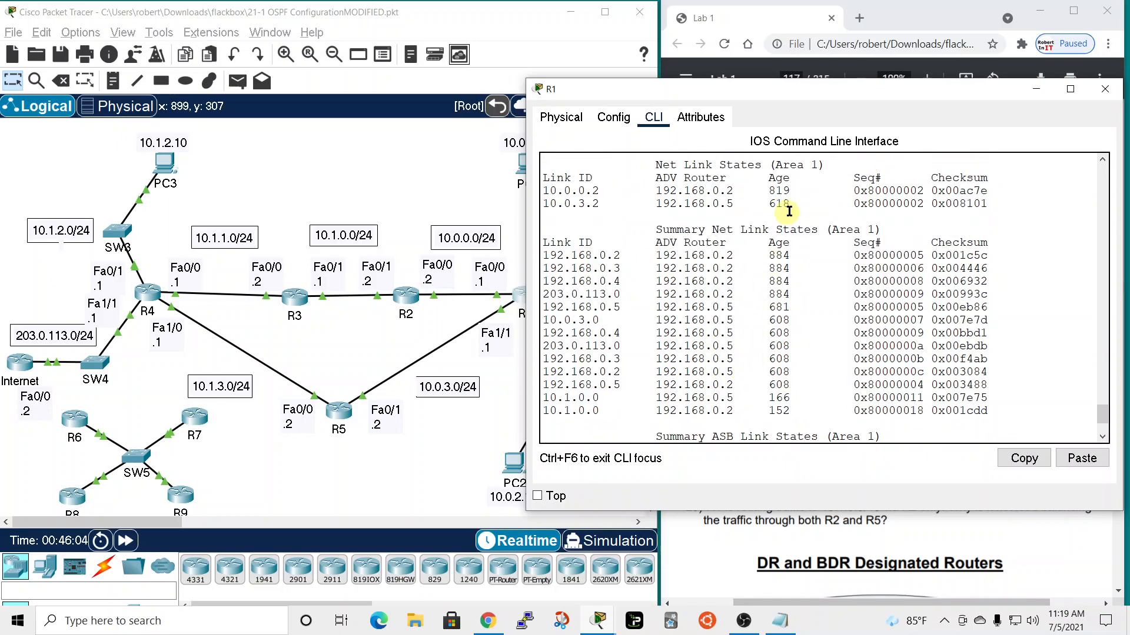
Step: Highlight the two 10.1.0.0 summary entries and their advertising routers 192.168.0.5 and 192.168.0.2, then close R1's window
{"action": "left_click_drag", "start_coordinate": [846, 100], "coordinate": [499, 33]}
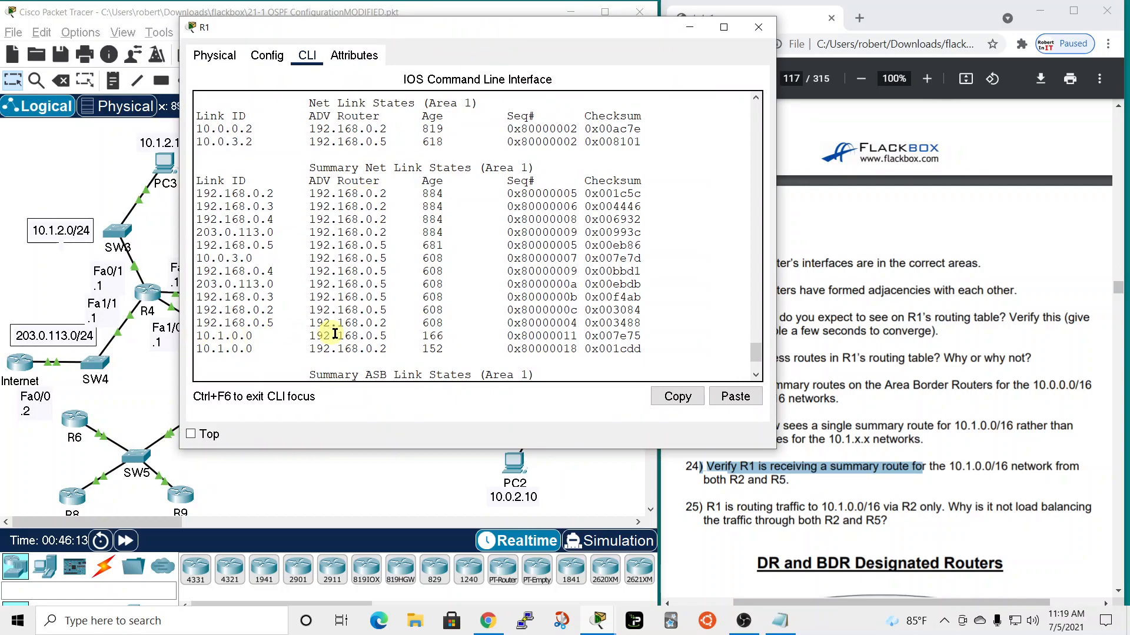
{"action": "left_click_drag", "start_coordinate": [195, 334], "coordinate": [254, 335]}
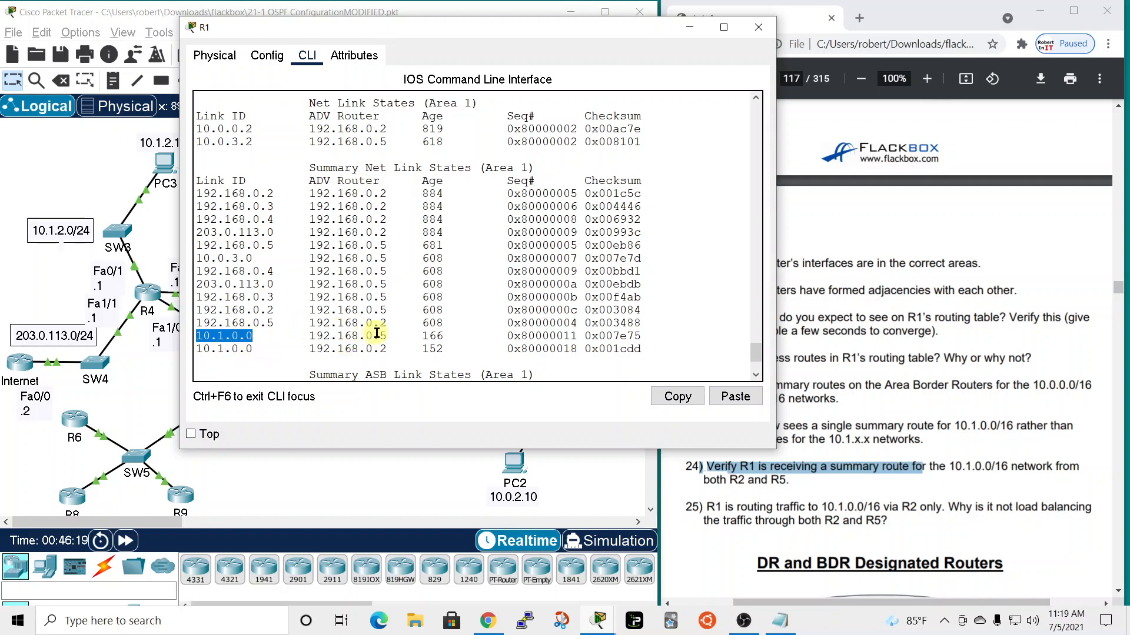
{"action": "left_click_drag", "start_coordinate": [380, 336], "coordinate": [365, 349]}
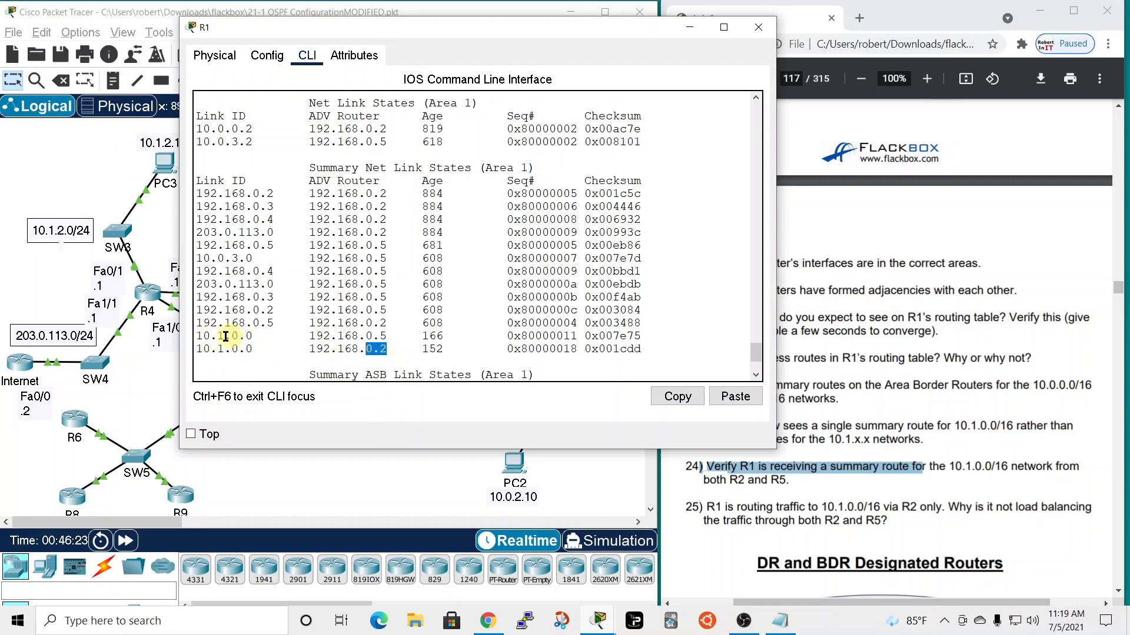
{"action": "left_click", "coordinate": [759, 28]}
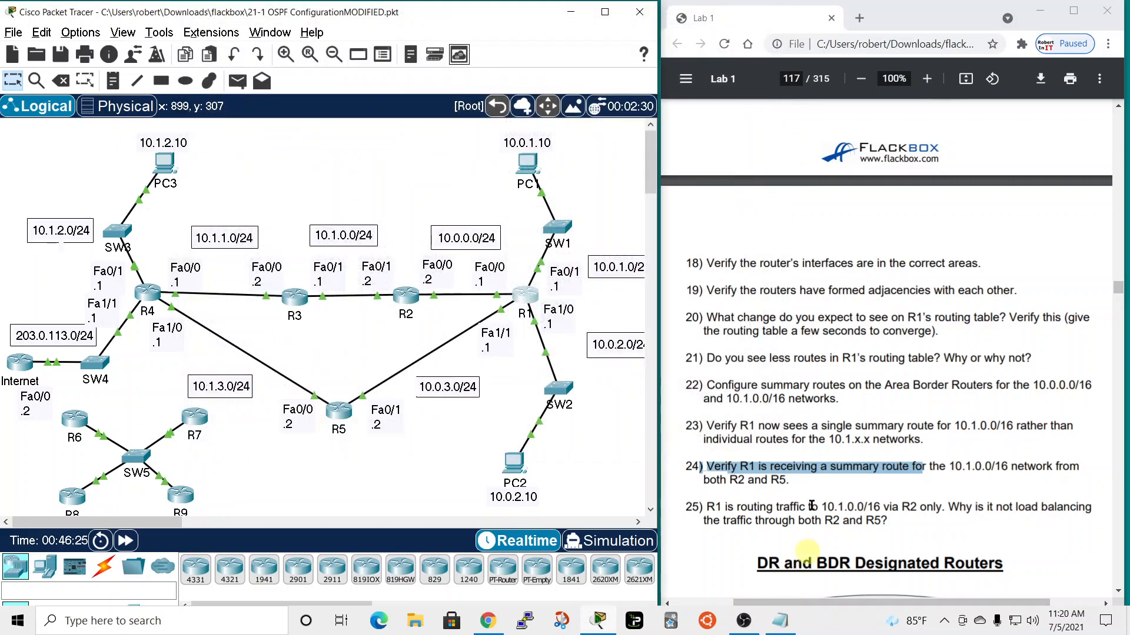
Step: Highlight lab task 25 in the PDF and scroll down to read it
{"action": "left_click_drag", "start_coordinate": [682, 510], "coordinate": [719, 502]}
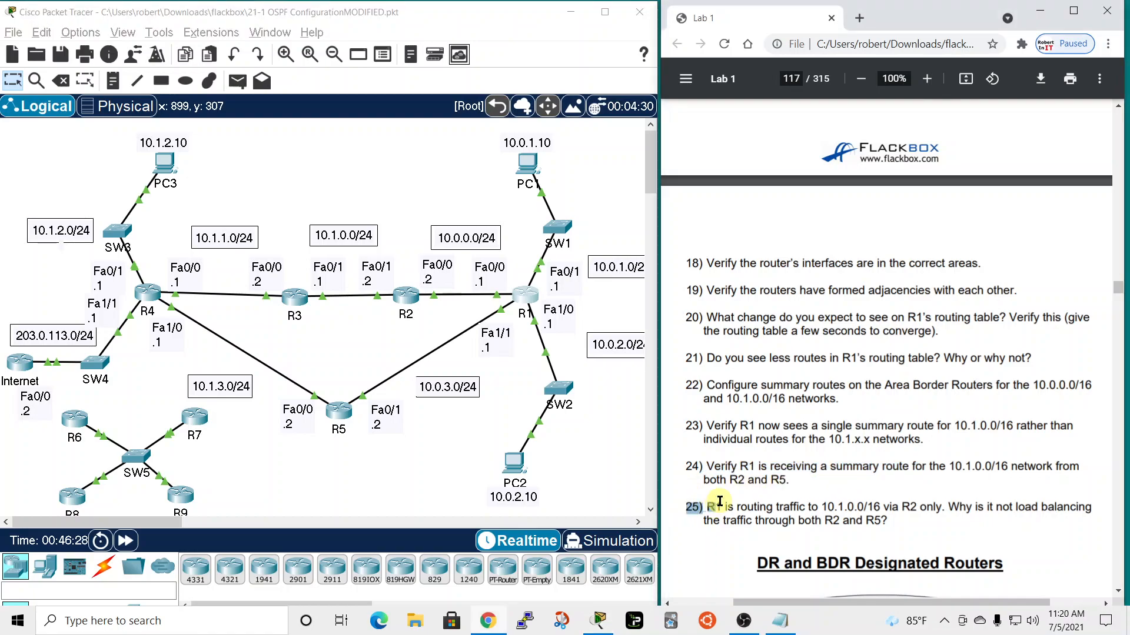
{"action": "scroll", "coordinate": [855, 321], "scroll_direction": "down", "scroll_amount": 4}
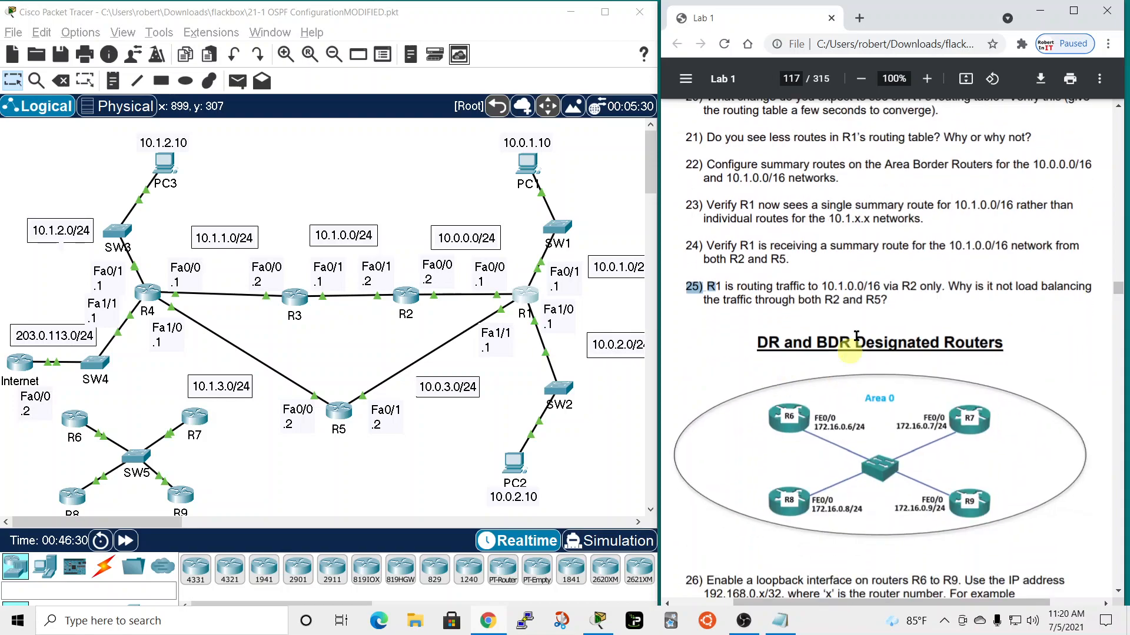
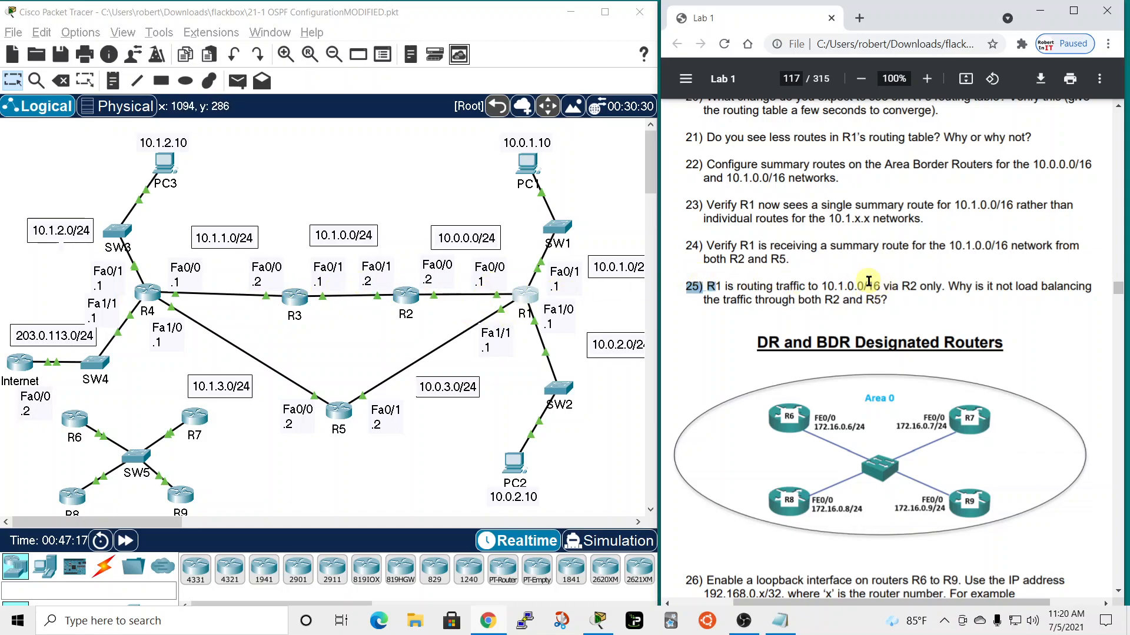
Step: Read lab tasks 26 and 27, open R6's command line interface and start a session, moving its window aside
{"action": "scroll", "coordinate": [782, 323], "scroll_direction": "down", "scroll_amount": 3}
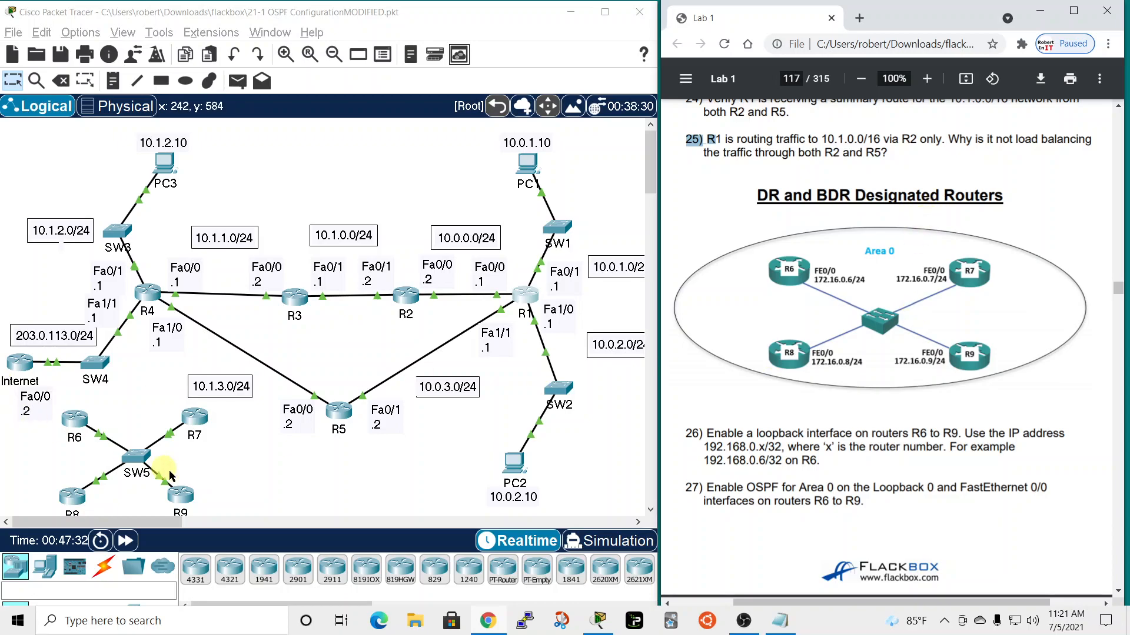
{"action": "scroll", "coordinate": [299, 475], "scroll_direction": "down", "scroll_amount": 1}
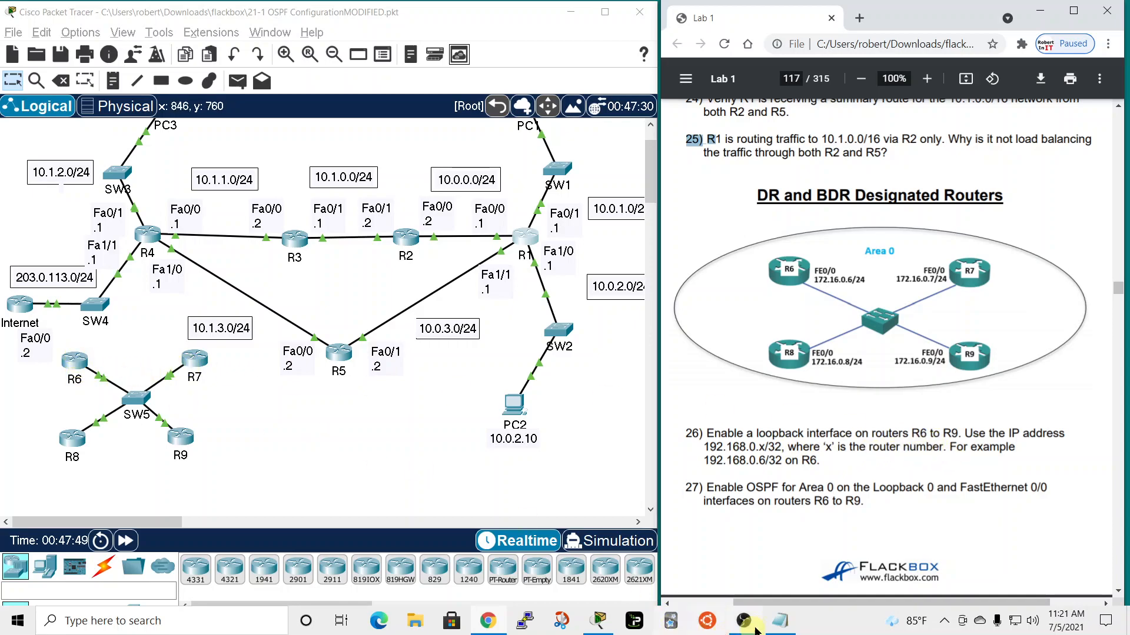
{"action": "left_click", "coordinate": [75, 361]}
{"action": "left_click", "coordinate": [486, 116]}
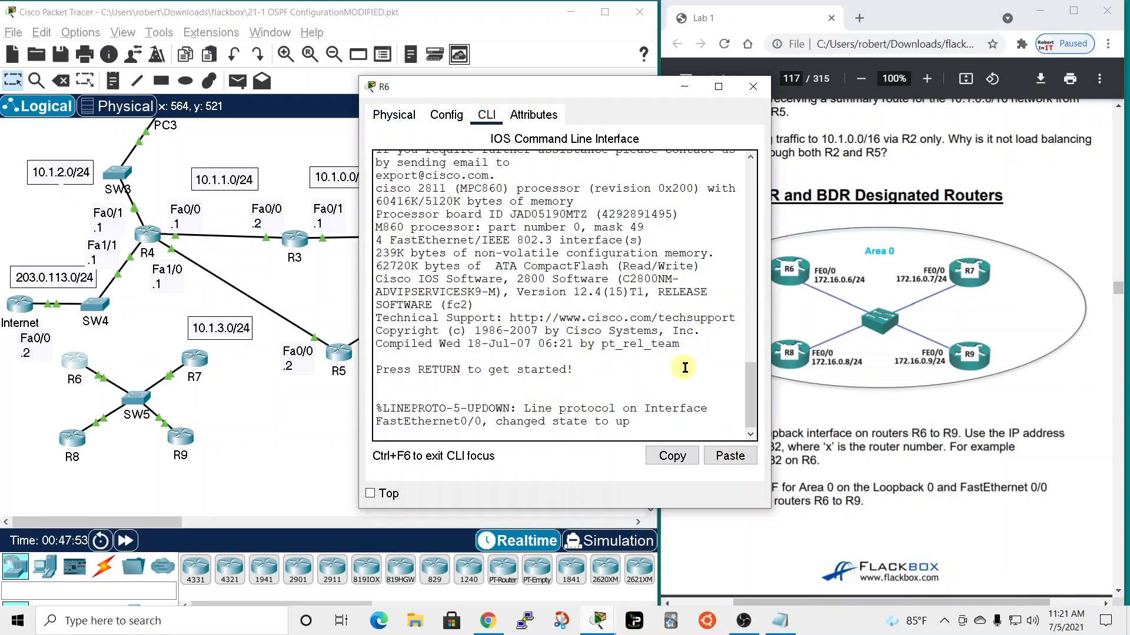
{"action": "key", "text": "Return"}
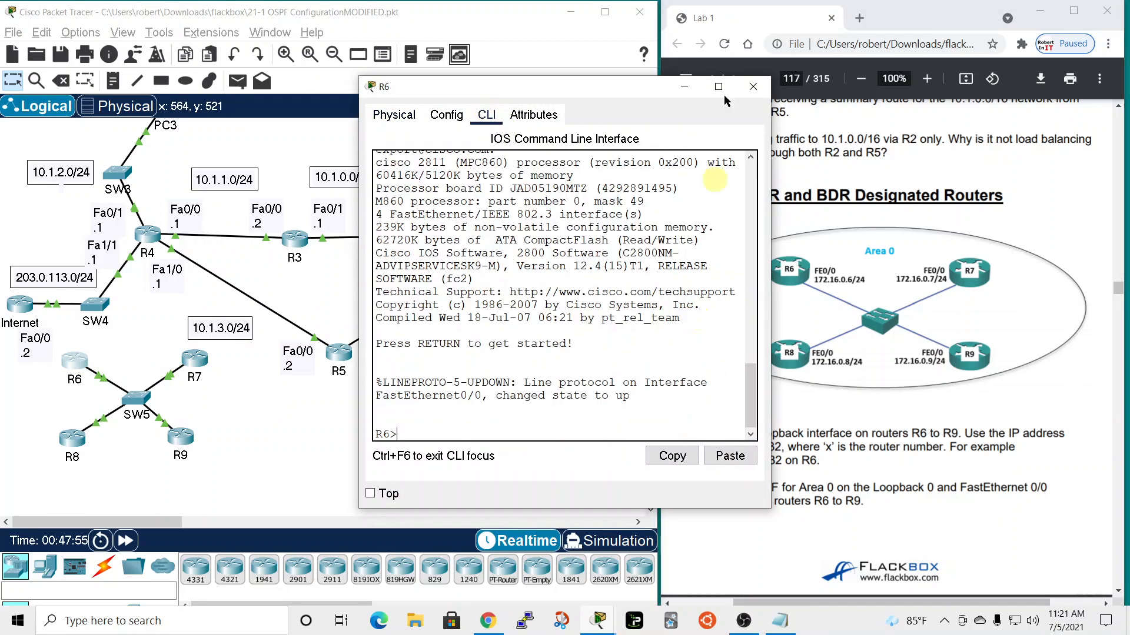
{"action": "left_click_drag", "start_coordinate": [625, 93], "coordinate": [350, 27]}
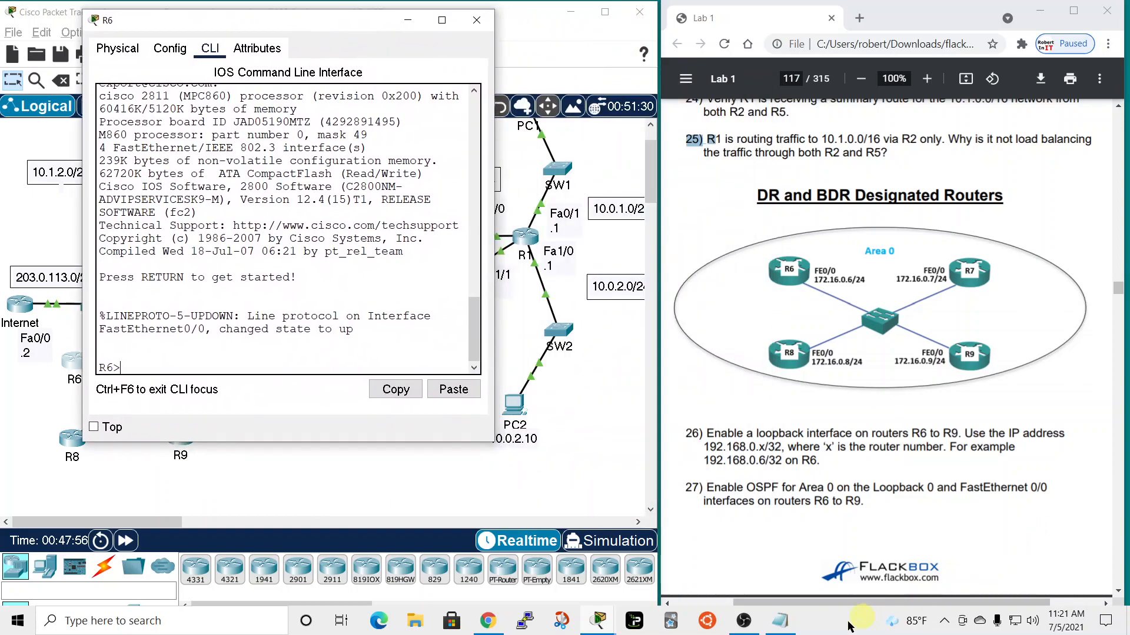
Step: Draft in Notepad the commands en, conf t, interface loopback0 and ip address 192.168.0.x 255.255.255.255
{"action": "left_click", "coordinate": [781, 621]}
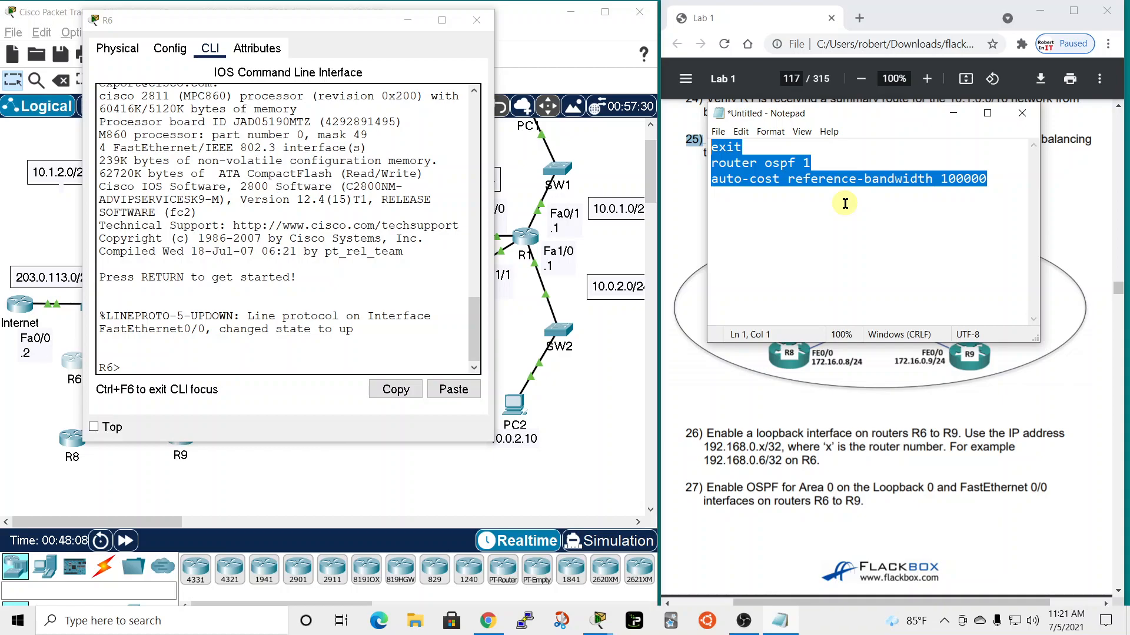
{"action": "type", "text": "en"}
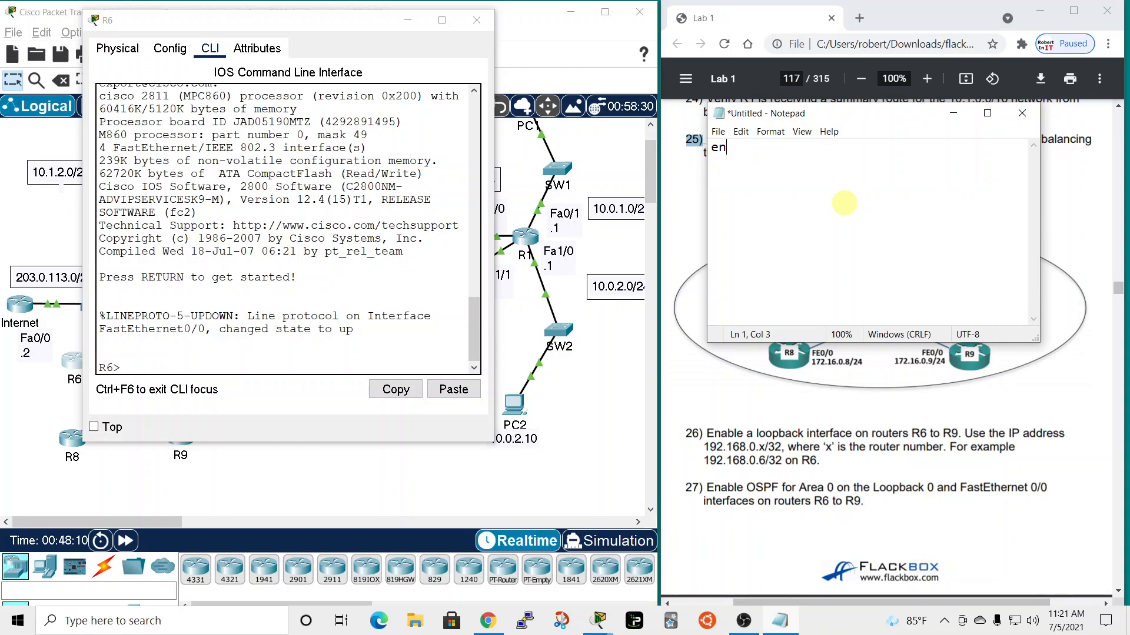
{"action": "type", "text": " conft"}
{"action": "type", "text": "interface "}
{"action": "type", "text": "loopback"}
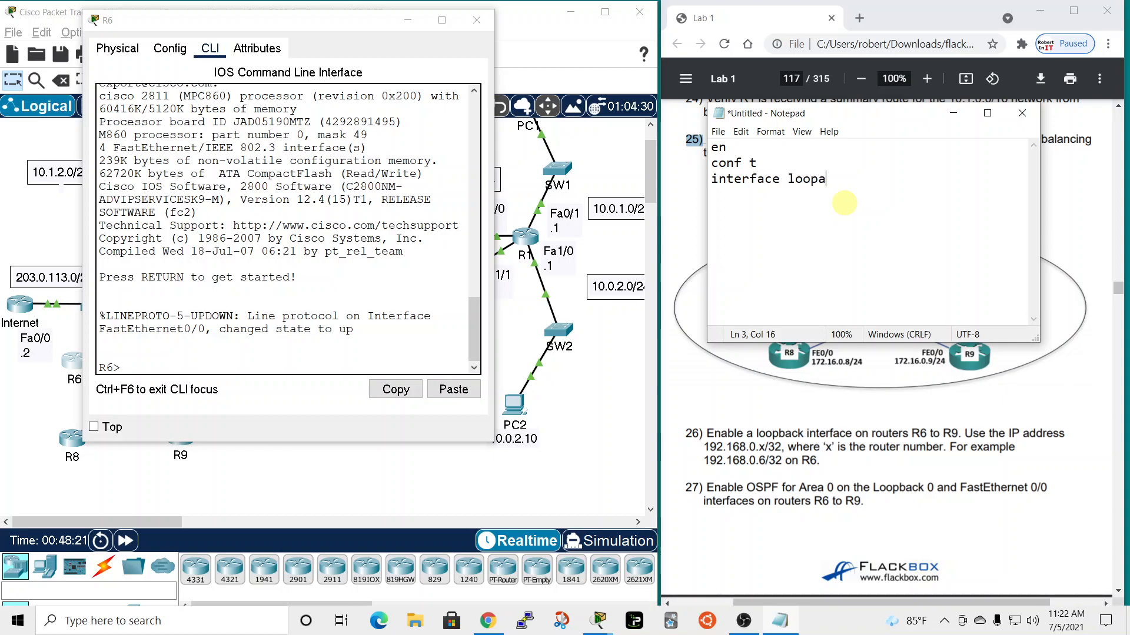
{"action": "type", "text": "0 i"}
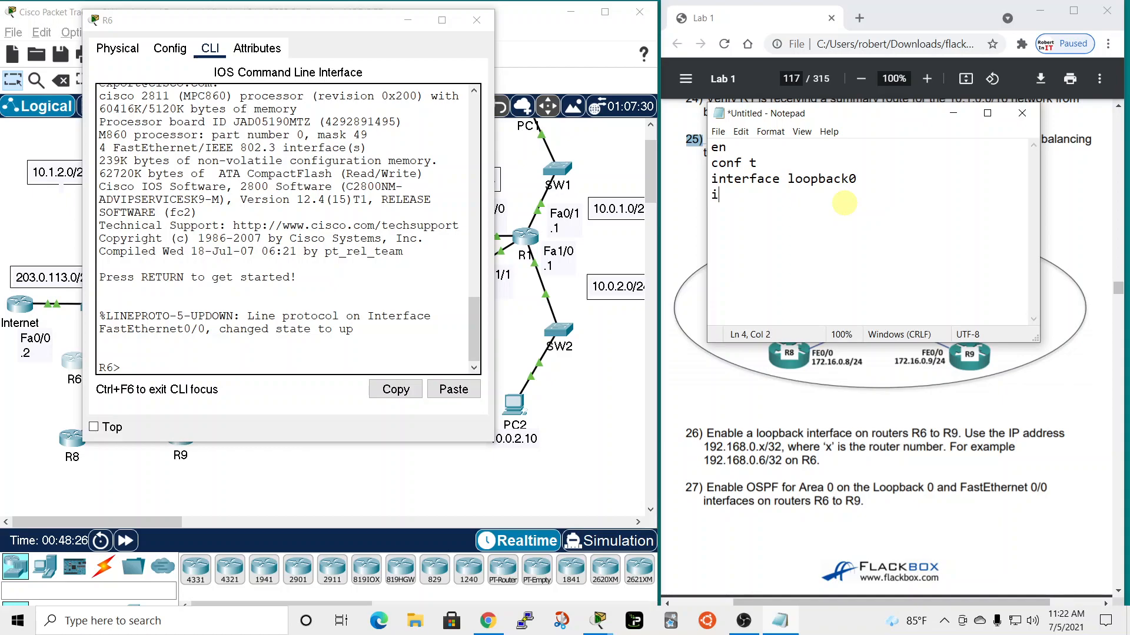
{"action": "type", "text": "p address 192.168.0.x"}
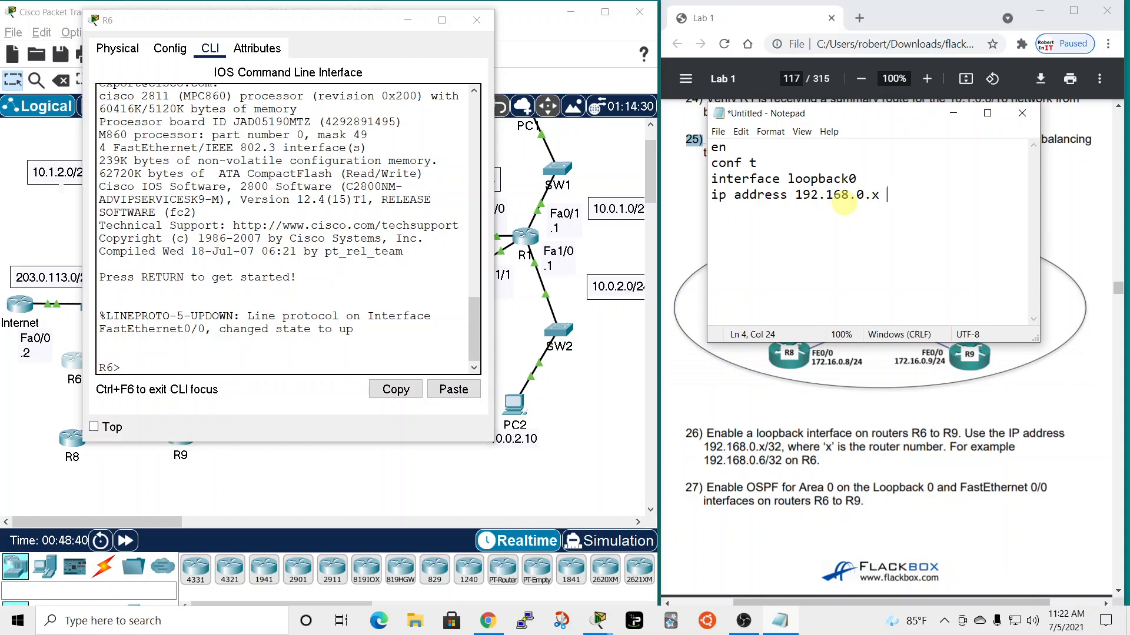
{"action": "type", "text": " 255.255.255.255"}
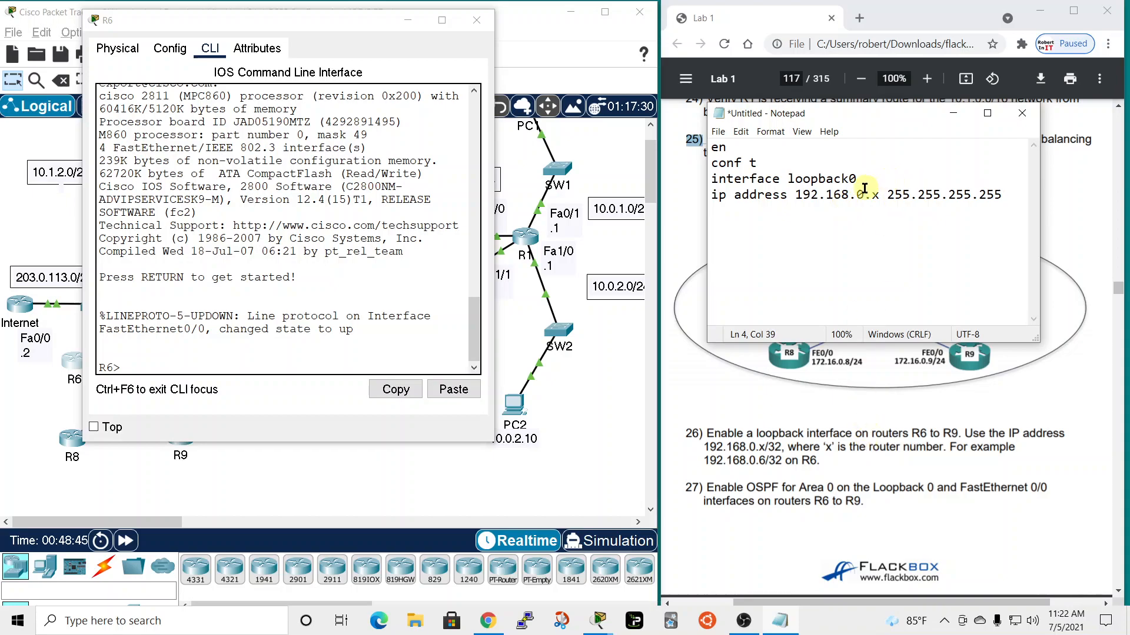
Step: Copy all the drafted commands and paste them into R6's CLI
{"action": "left_click_drag", "start_coordinate": [711, 149], "coordinate": [1009, 195]}
{"action": "right_click", "coordinate": [909, 196]}
{"action": "left_click", "coordinate": [939, 233]}
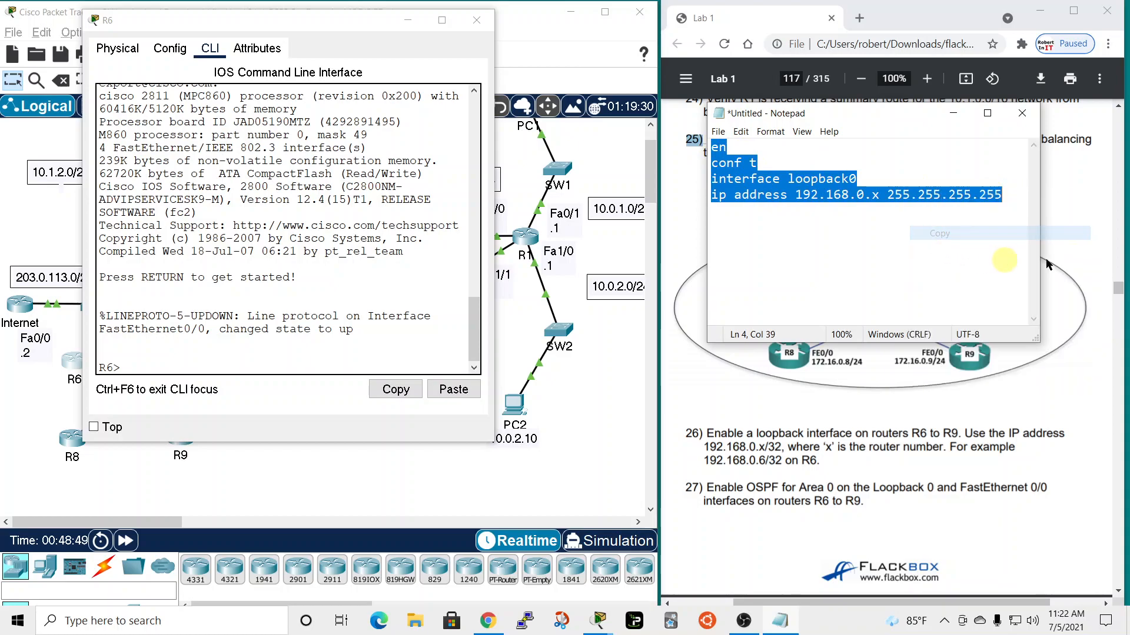
{"action": "left_click", "coordinate": [151, 368]}
{"action": "right_click", "coordinate": [151, 369]}
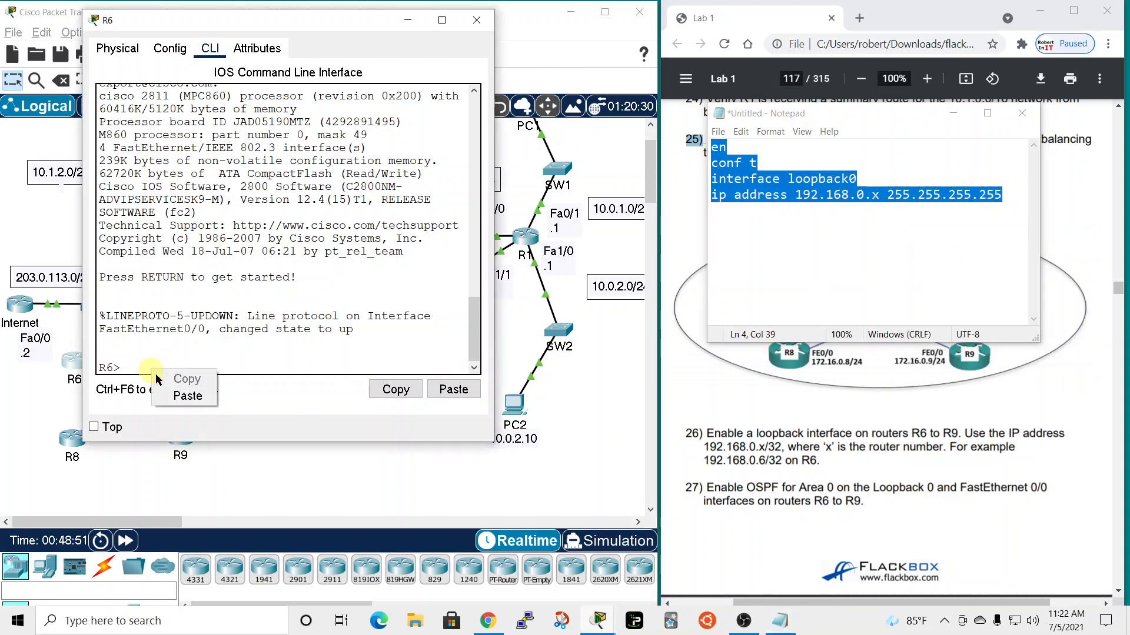
{"action": "left_click", "coordinate": [180, 392]}
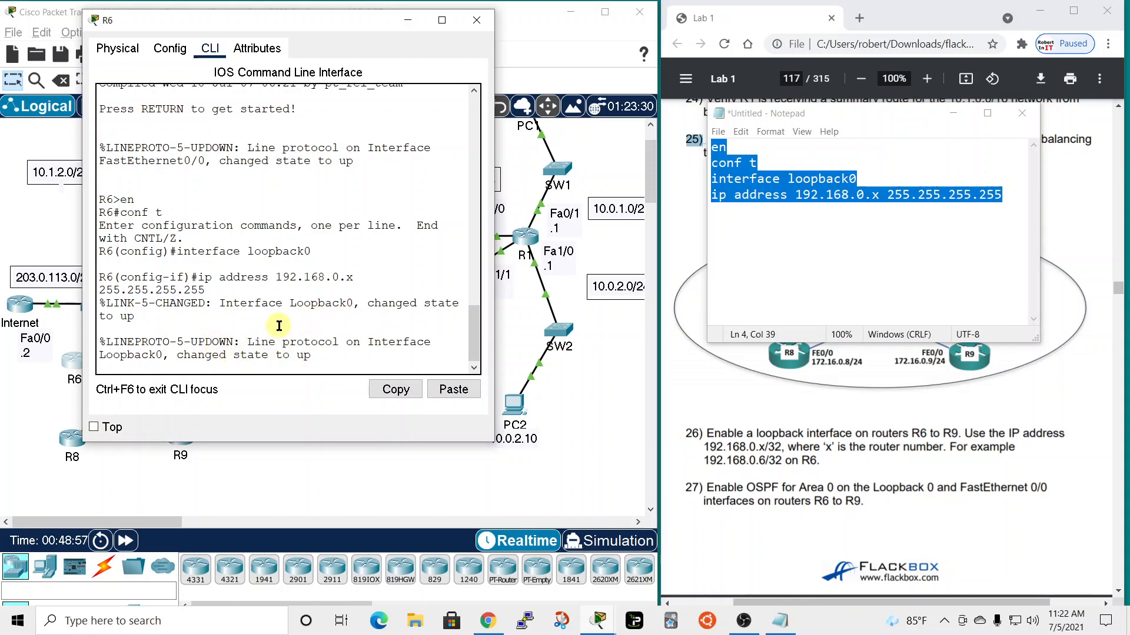
Step: Try to resubmit a recalled ip address command in R6's CLI
{"action": "left_click", "coordinate": [352, 276]}
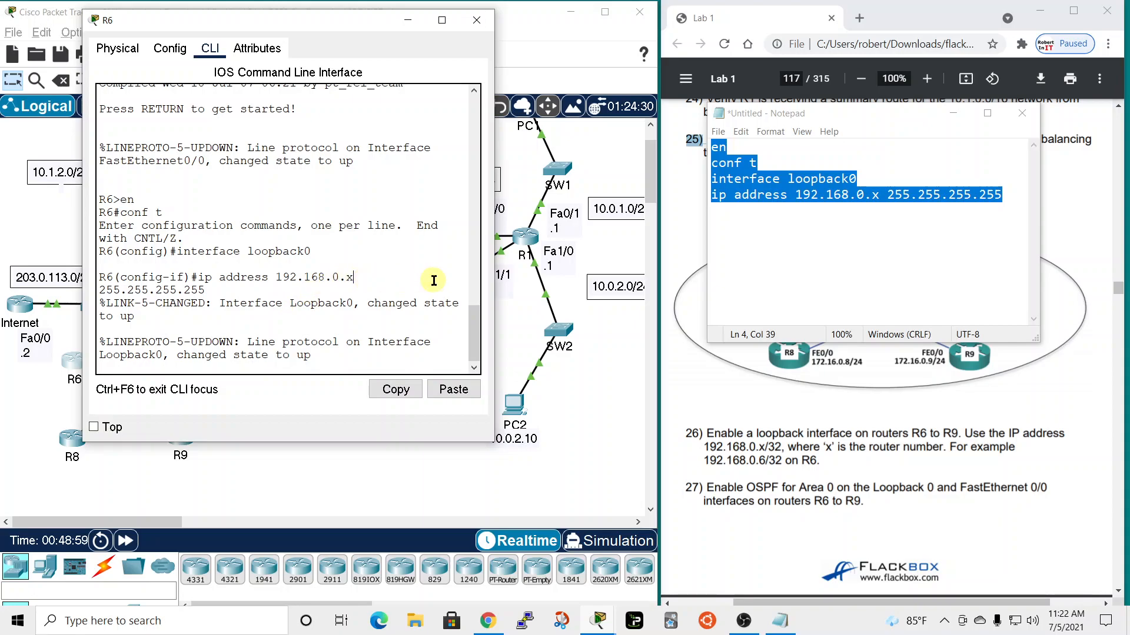
{"action": "key", "text": "BackSpace"}
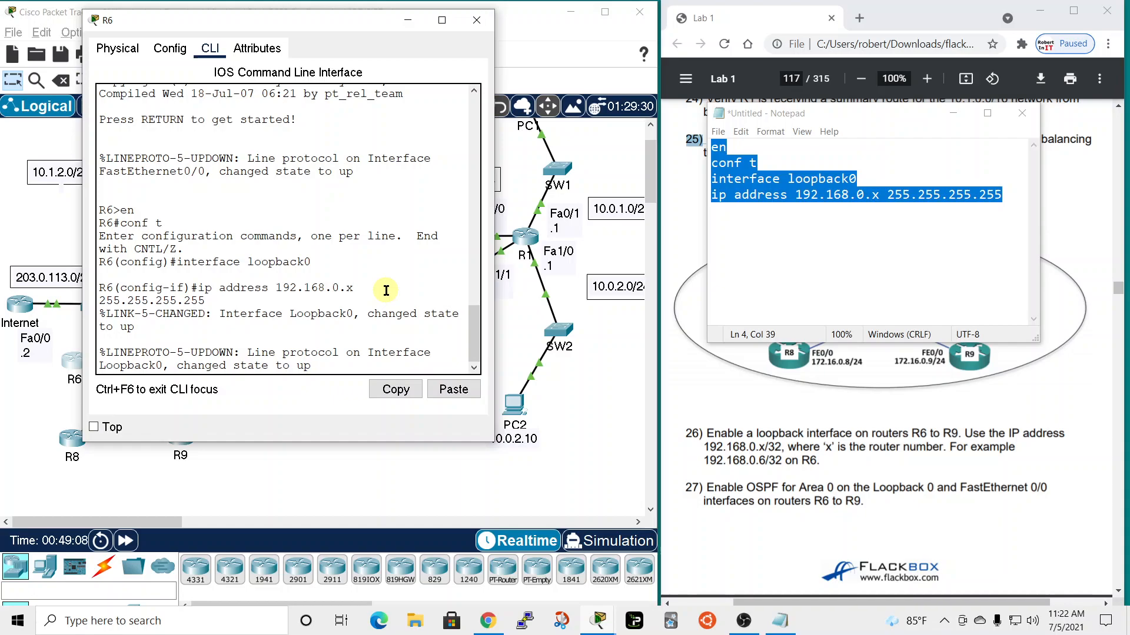
{"action": "key", "text": "Up"}
{"action": "key", "text": "Down"}
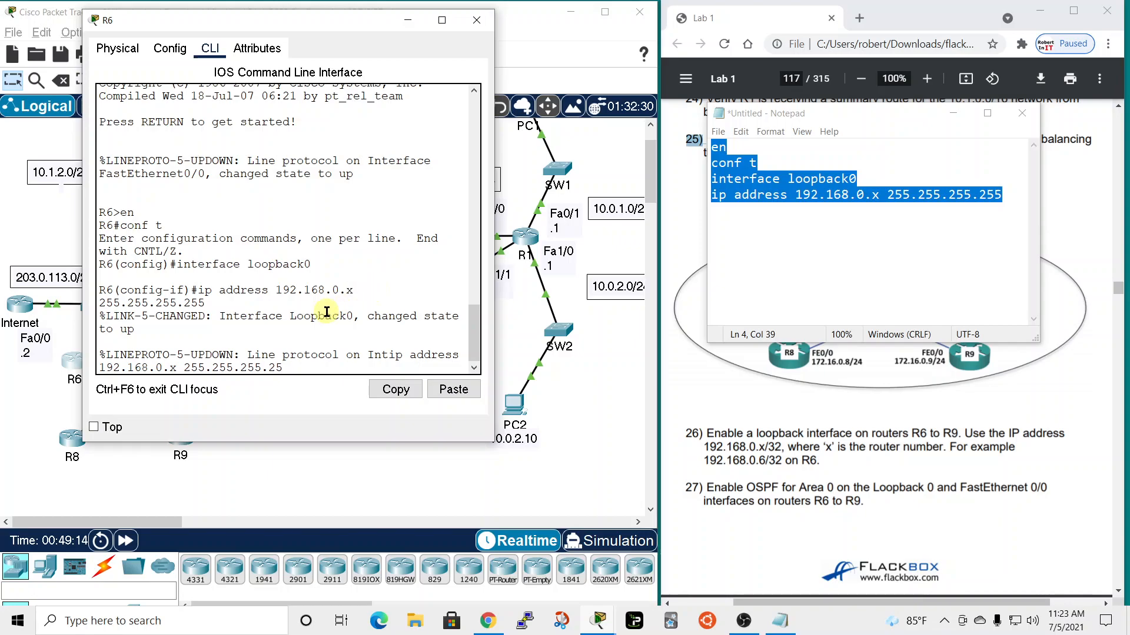
{"action": "key", "text": "Return"}
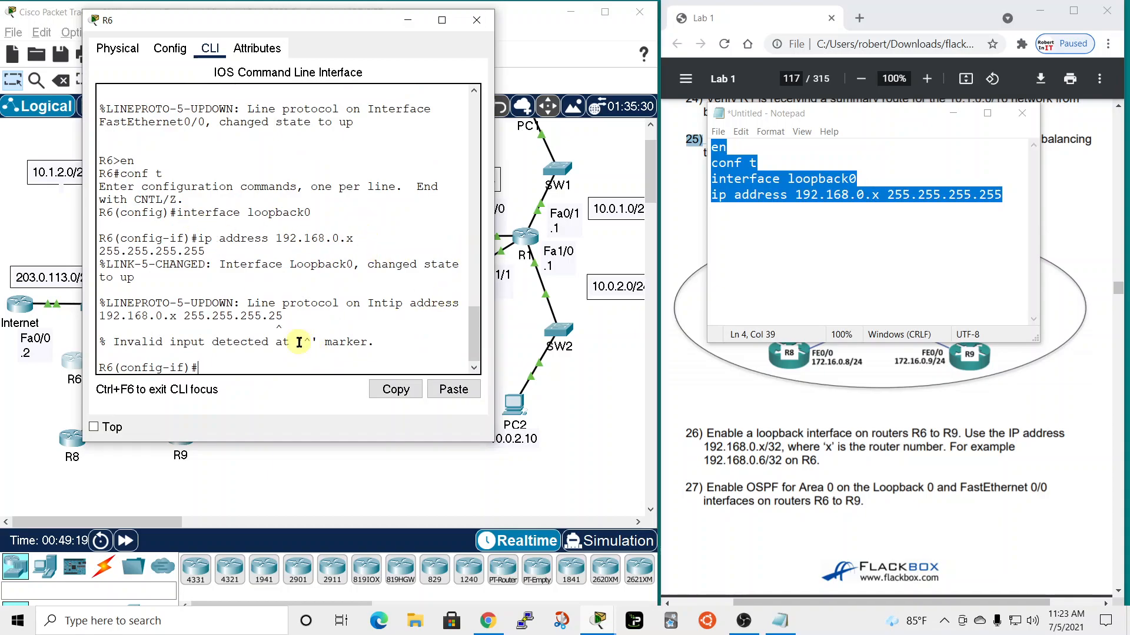
Step: Exit and re-enter configuration mode on R6, selecting interface loopback0
{"action": "type", "text": "end"}
{"action": "key", "text": "Return"}
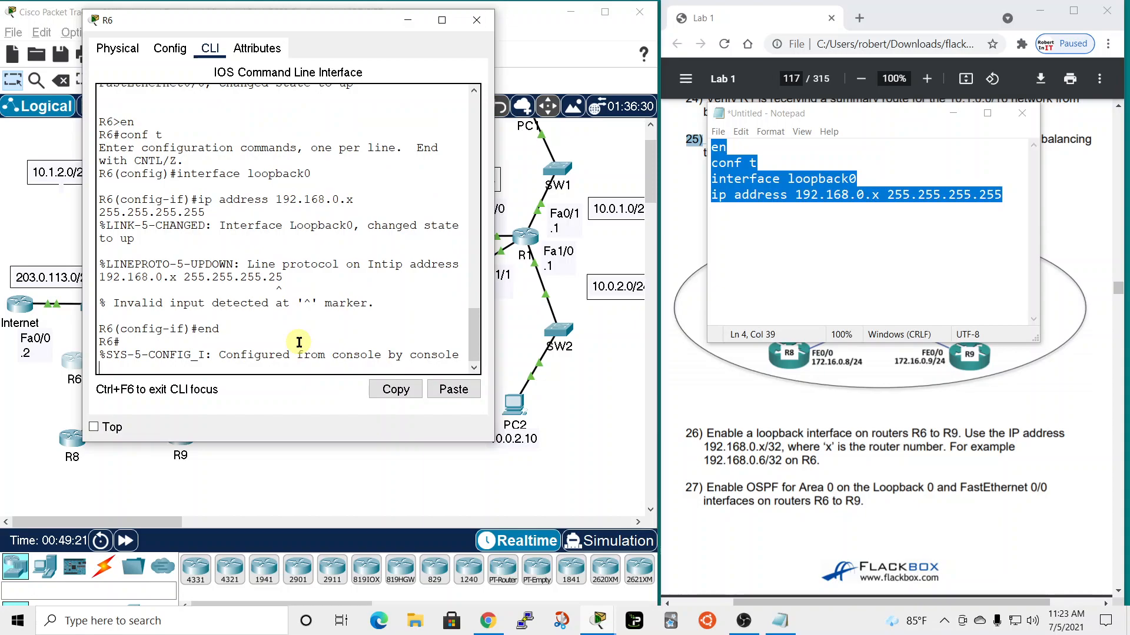
{"action": "key", "text": "Return"}
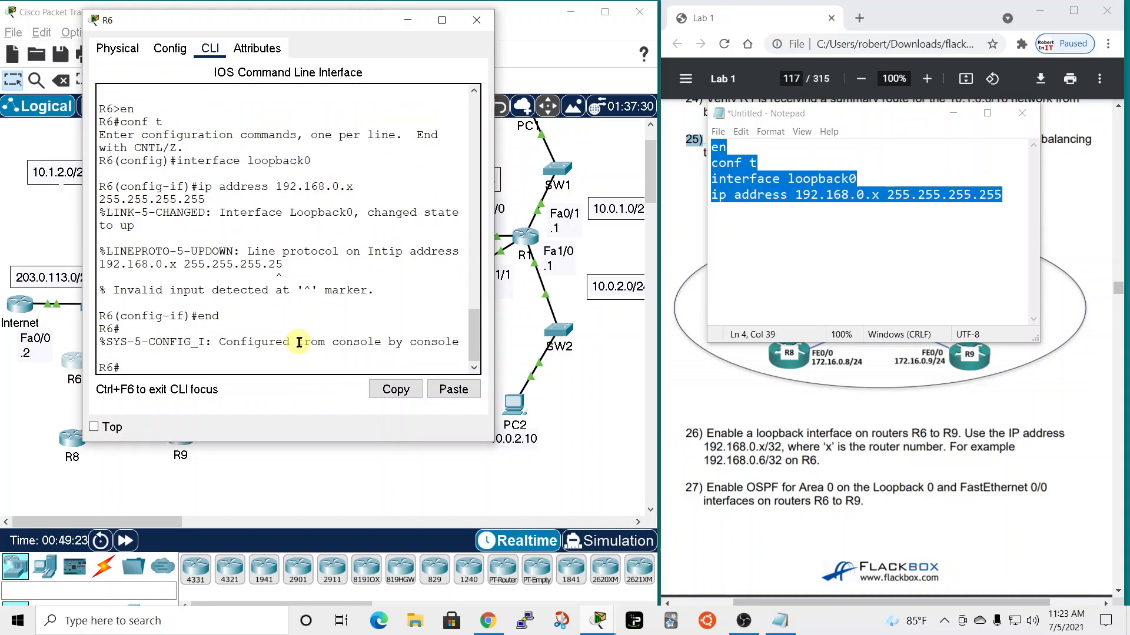
{"action": "type", "text": "conf t"}
{"action": "key", "text": "Return"}
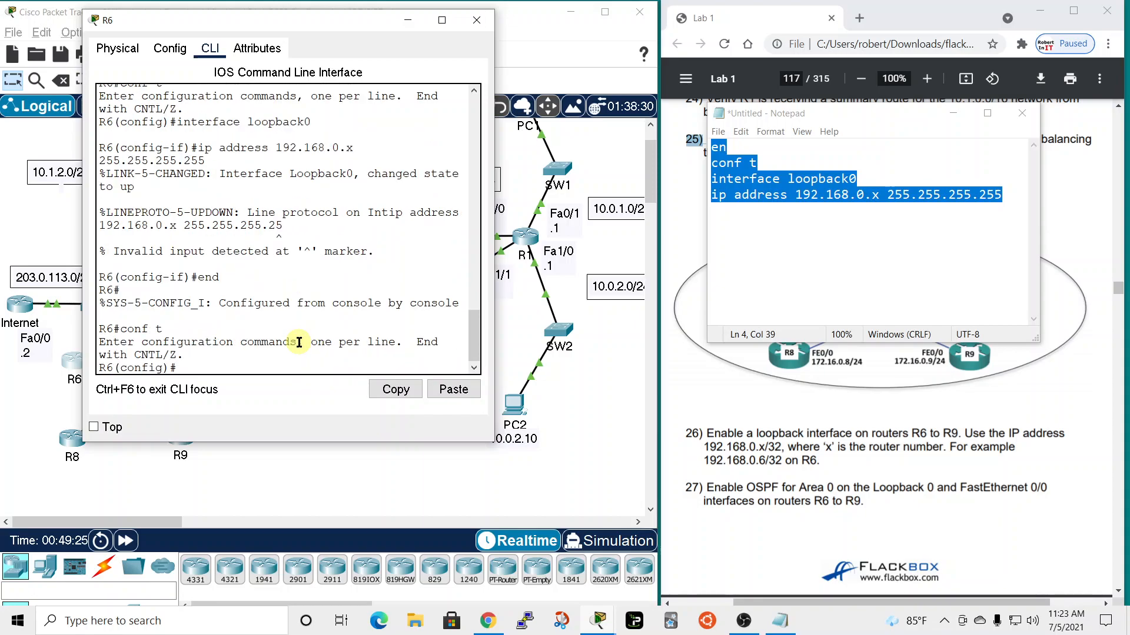
{"action": "key", "text": "Tab"}
{"action": "type", "text": "lo"}
{"action": "key", "text": "Tab"}
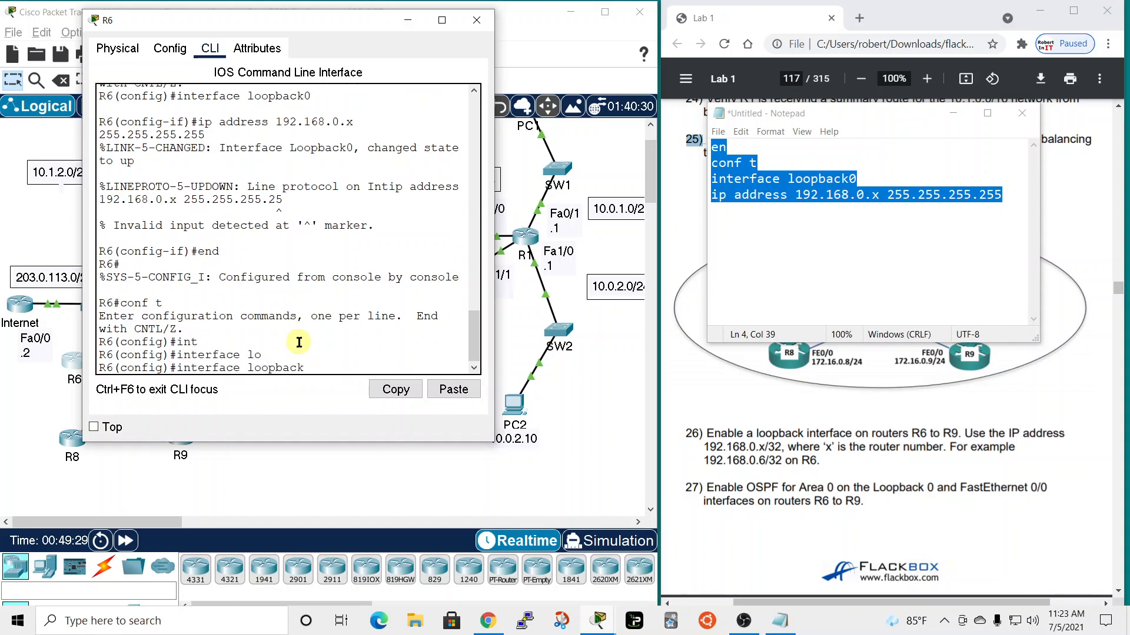
{"action": "key", "text": "Return"}
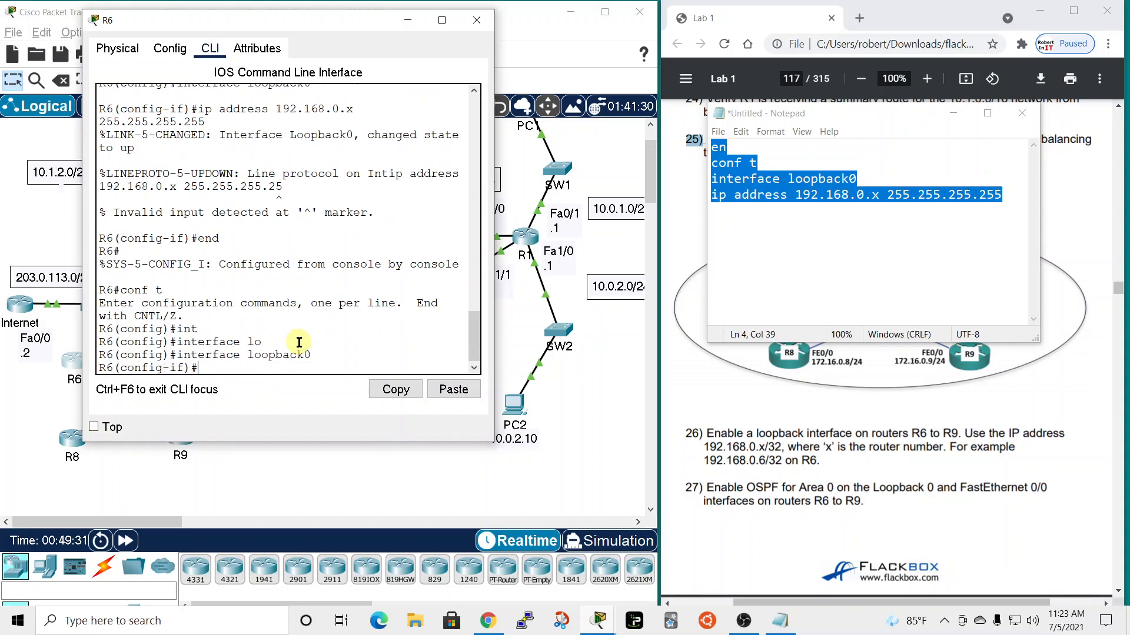
Step: Assign address 192.168.0.6 with mask 255.255.255.255 to R6's Loopback0, then close R6's window
{"action": "type", "text": "ip address 192.168.0.6"}
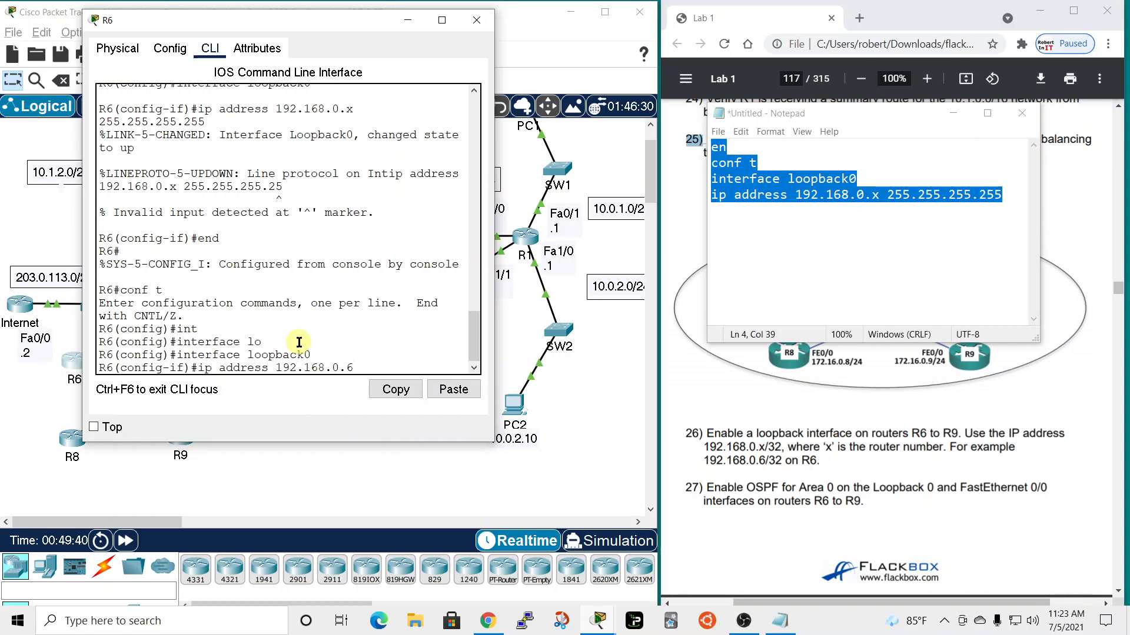
{"action": "type", "text": " 255.255.255.255.255"}
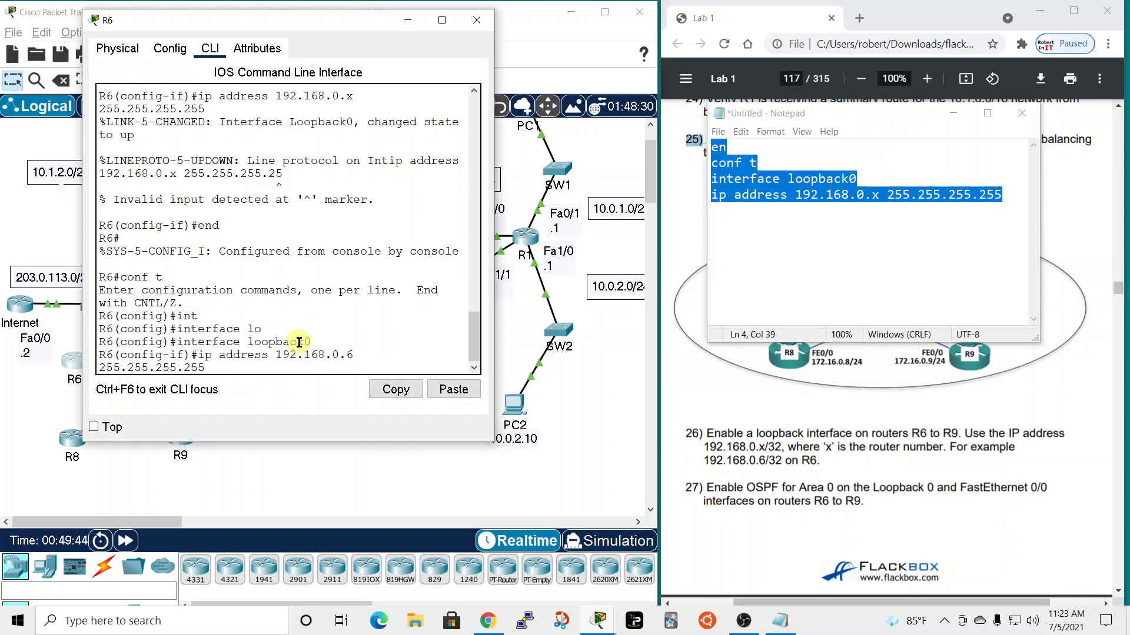
{"action": "key", "text": "Return"}
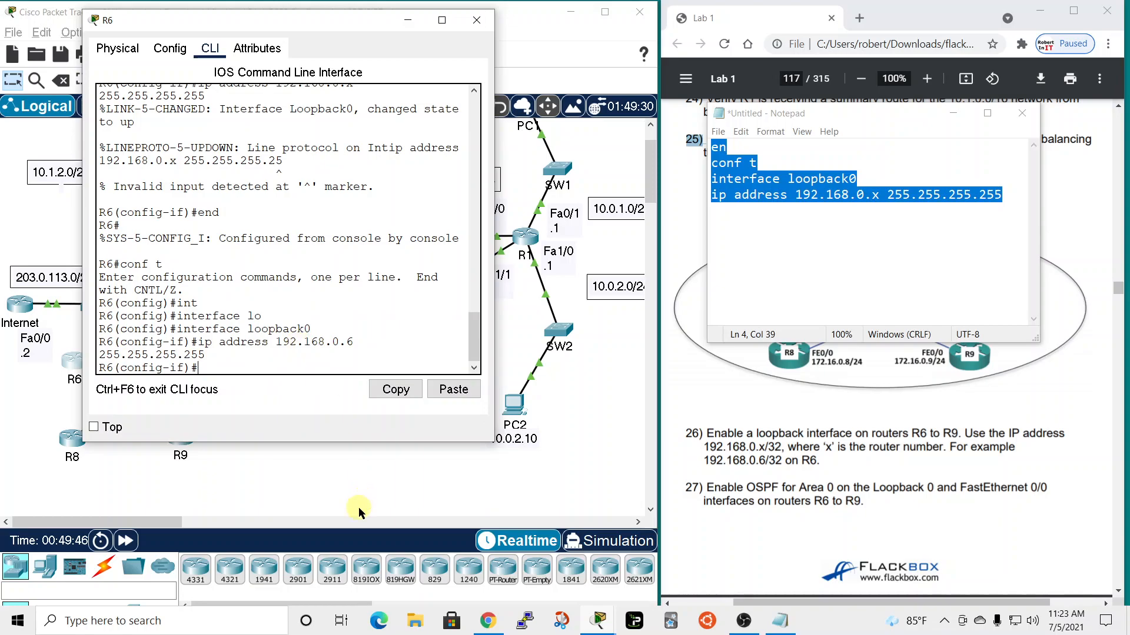
{"action": "left_click", "coordinate": [477, 20]}
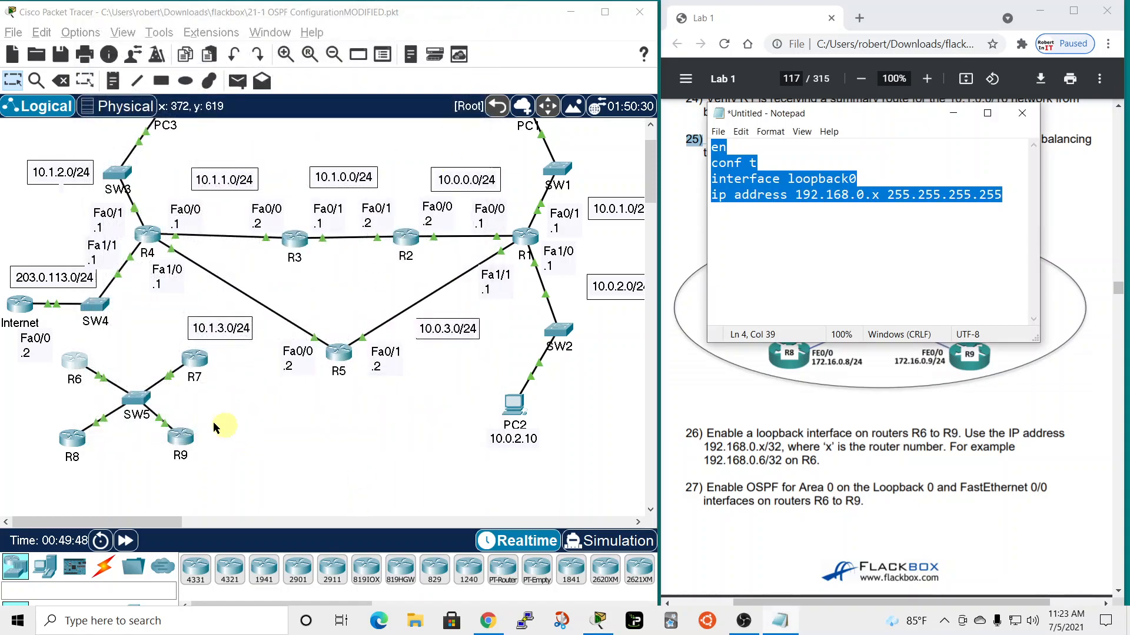
Step: Open R7's command line interface, start a session, move its window aside and return to Notepad
{"action": "left_click", "coordinate": [195, 359]}
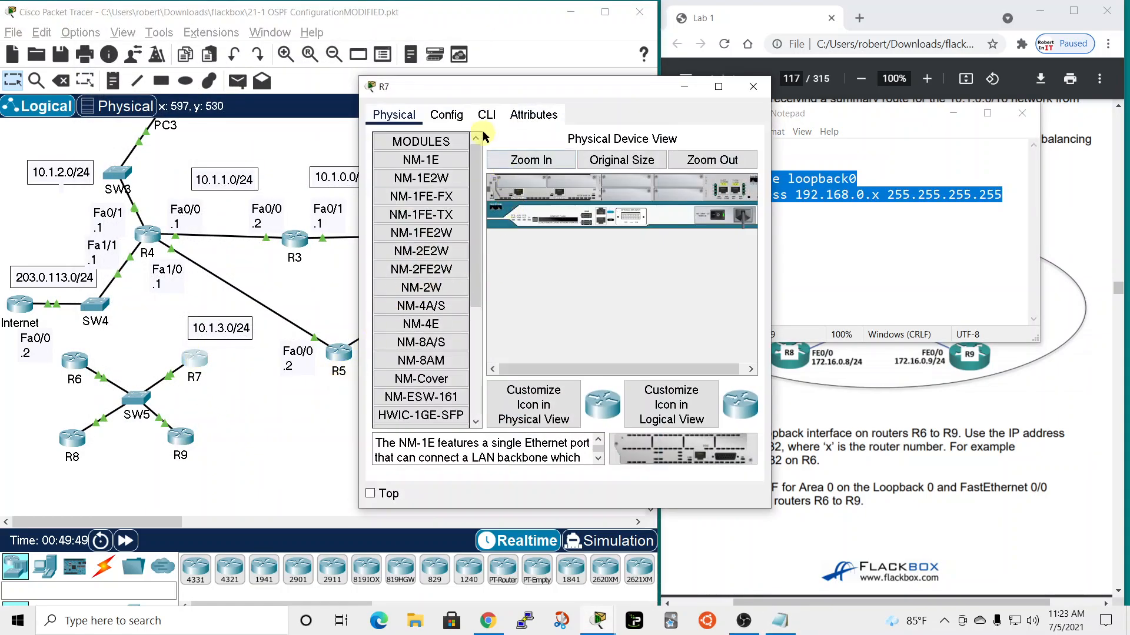
{"action": "left_click", "coordinate": [486, 116]}
{"action": "left_click", "coordinate": [646, 431]}
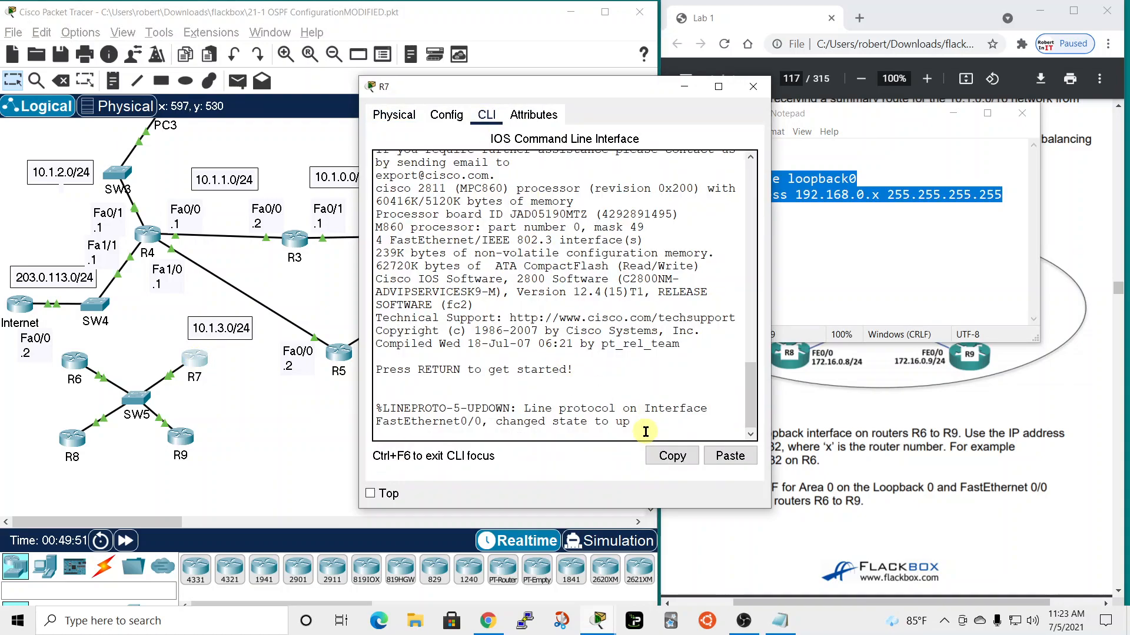
{"action": "key", "text": "Return"}
{"action": "left_click_drag", "start_coordinate": [596, 90], "coordinate": [453, 76]}
{"action": "left_click", "coordinate": [759, 178]}
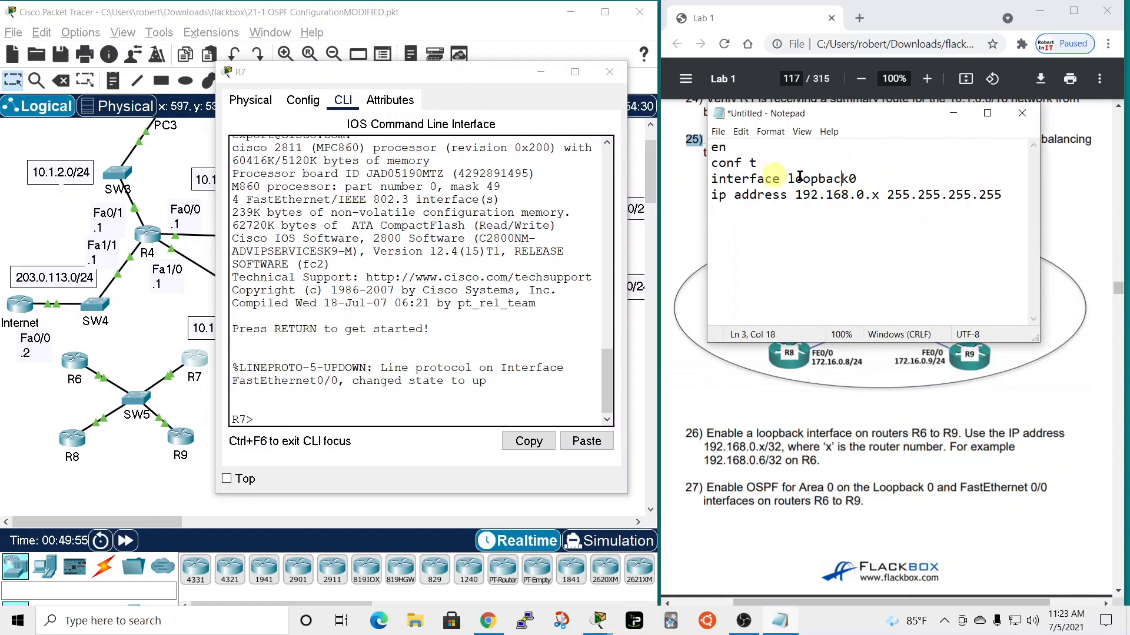
Step: Copy the first three drafted lines and paste them into R7's CLI to create interface loopback0
{"action": "left_click_drag", "start_coordinate": [857, 179], "coordinate": [703, 146]}
{"action": "right_click", "coordinate": [746, 176]}
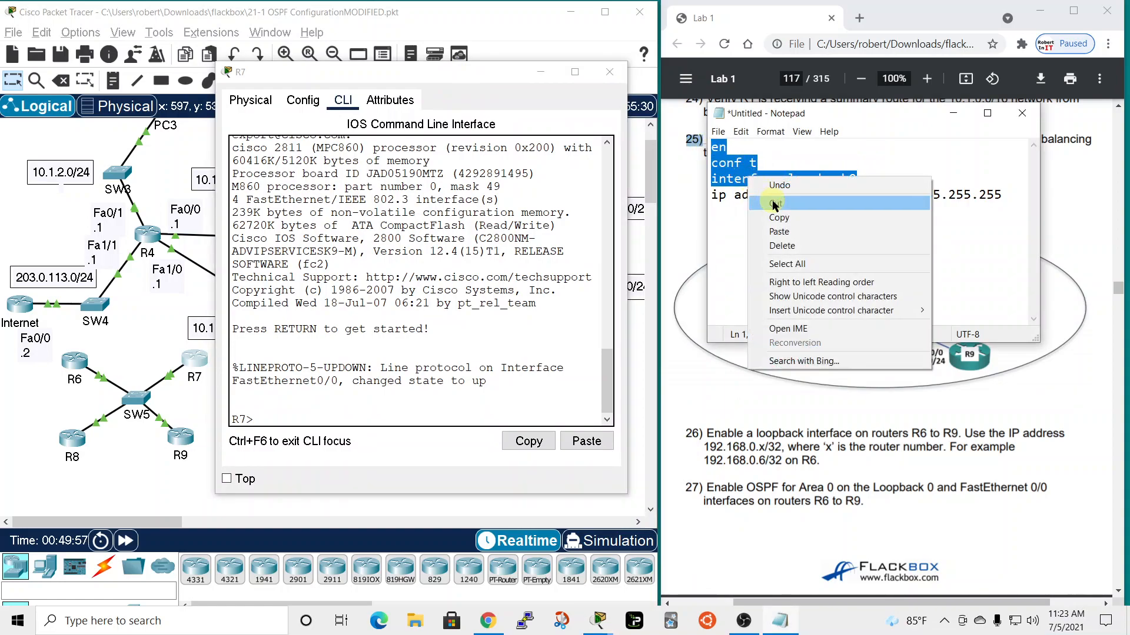
{"action": "left_click", "coordinate": [783, 217]}
{"action": "right_click", "coordinate": [276, 421]}
{"action": "left_click", "coordinate": [316, 452]}
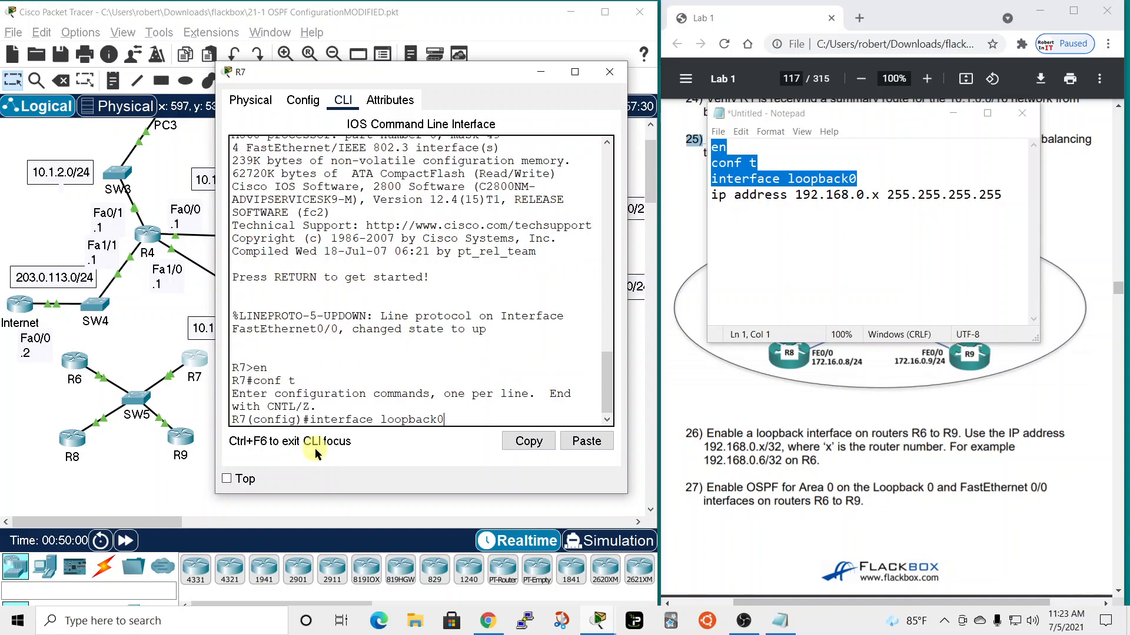
{"action": "key", "text": "Return"}
{"action": "key", "text": "Return"}
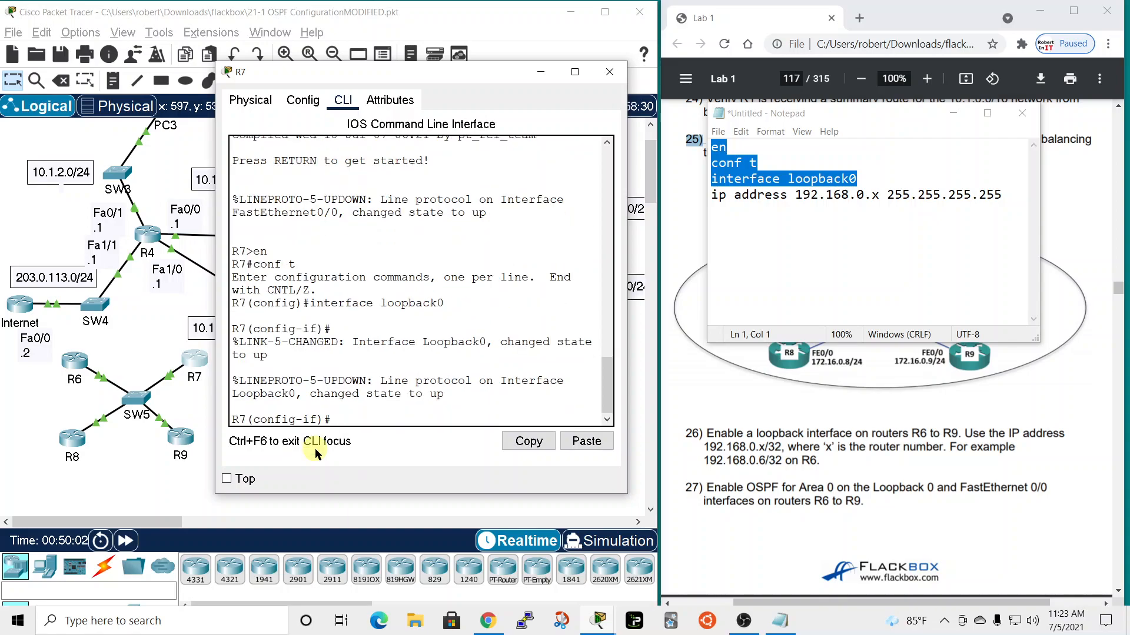
Step: Copy the IP address line into R7's CLI, assign 192.168.0.7 with mask 255.255.255.255 to Loopback0, then close R7's window
{"action": "left_click_drag", "start_coordinate": [1004, 195], "coordinate": [694, 187]}
{"action": "right_click", "coordinate": [757, 194]}
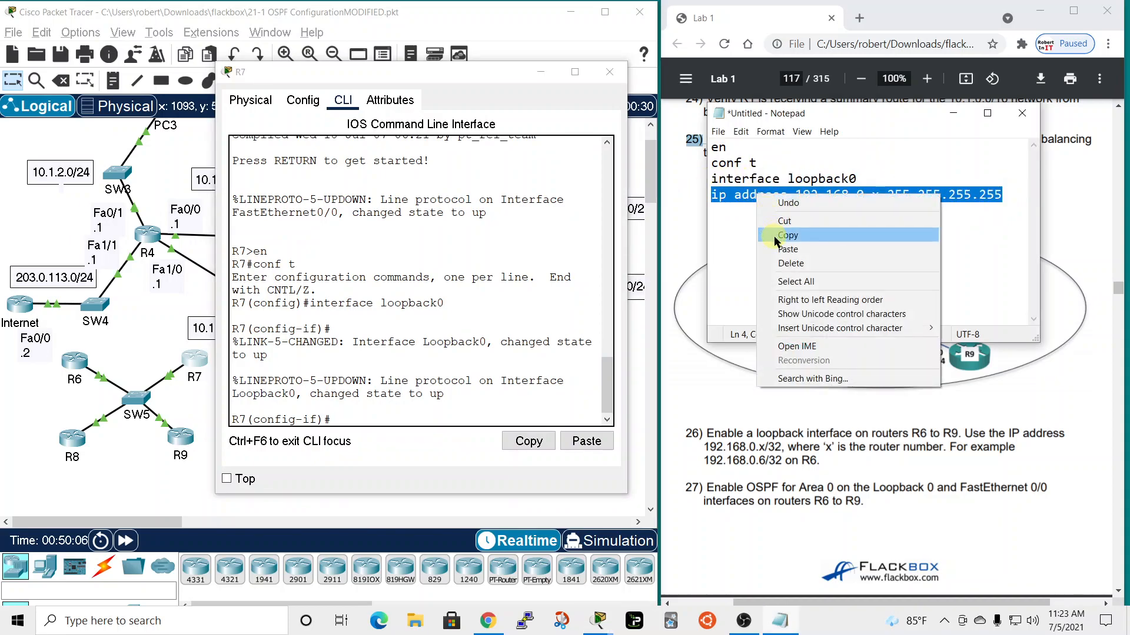
{"action": "left_click", "coordinate": [774, 235]}
{"action": "left_click", "coordinate": [356, 430]}
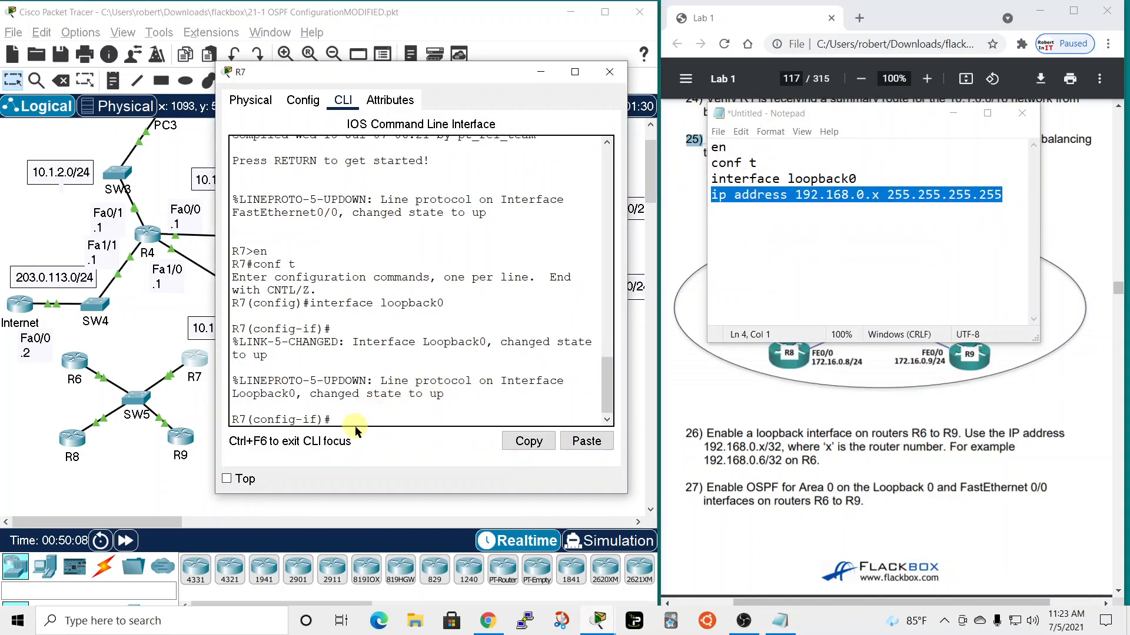
{"action": "key", "text": "ctrl+v"}
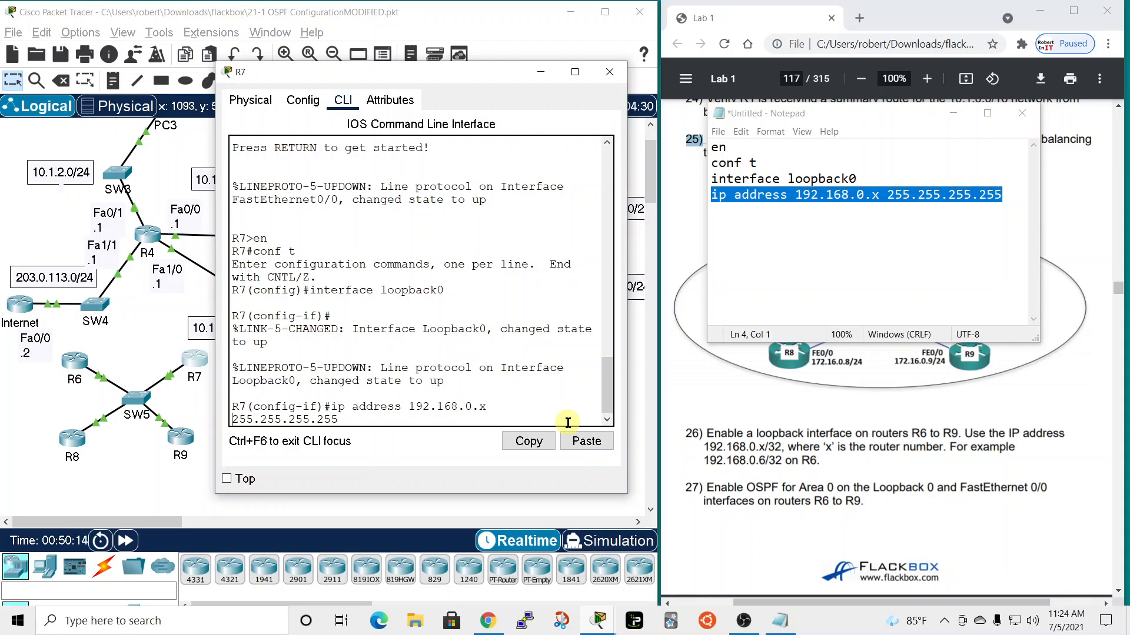
{"action": "key", "text": "BackSpace"}
{"action": "key", "text": "BackSpace"}
{"action": "key", "text": "BackSpace"}
{"action": "key", "text": "BackSpace"}
{"action": "key", "text": "BackSpace"}
{"action": "key", "text": "BackSpace"}
{"action": "key", "text": "BackSpace"}
{"action": "key", "text": "BackSpace"}
{"action": "key", "text": "BackSpace"}
{"action": "key", "text": "BackSpace"}
{"action": "key", "text": "BackSpace"}
{"action": "key", "text": "BackSpace"}
{"action": "key", "text": "BackSpace"}
{"action": "key", "text": "BackSpace"}
{"action": "key", "text": "BackSpace"}
{"action": "key", "text": "BackSpace"}
{"action": "key", "text": "BackSpace"}
{"action": "type", "text": "7 255.255.255.255"}
{"action": "key", "text": "Return"}
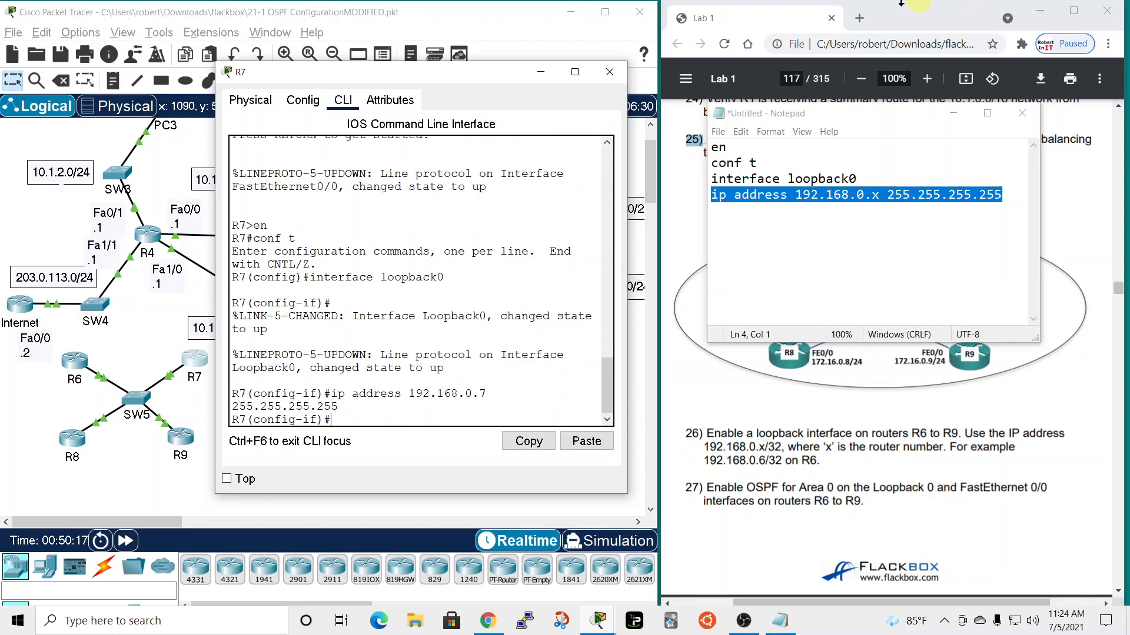
{"action": "left_click", "coordinate": [610, 71]}
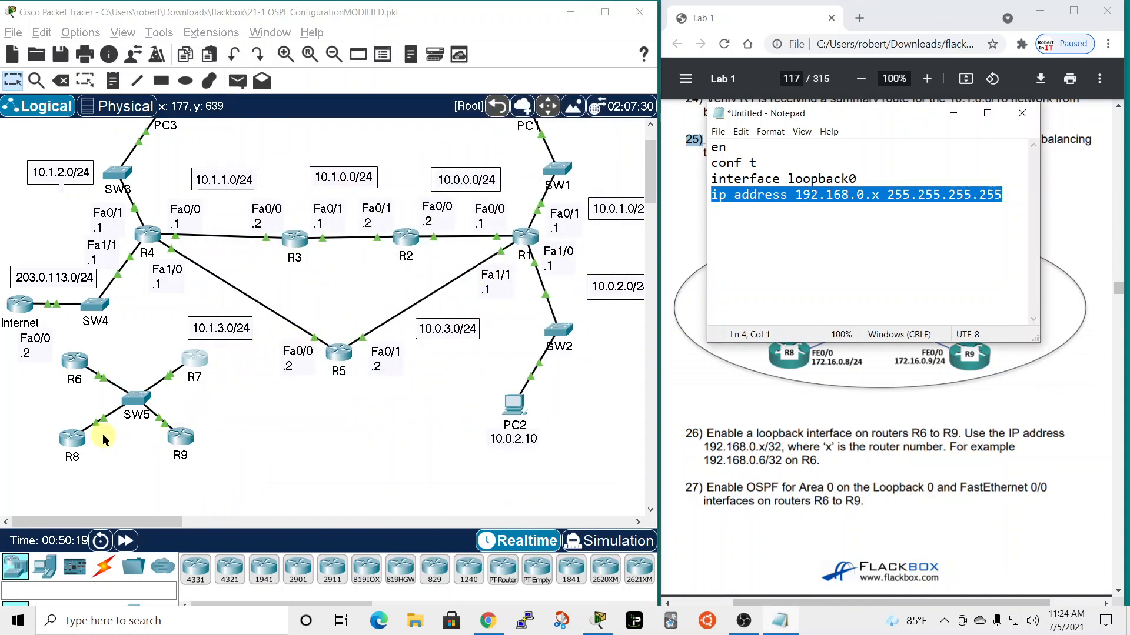
Step: Open R8's command line, copy the first three drafted lines and paste them to create interface loopback0
{"action": "left_click", "coordinate": [68, 442]}
{"action": "left_click_drag", "start_coordinate": [562, 87], "coordinate": [340, 41]}
{"action": "left_click_drag", "start_coordinate": [857, 195], "coordinate": [712, 147]}
{"action": "right_click", "coordinate": [743, 171]}
{"action": "left_click", "coordinate": [774, 211]}
{"action": "left_click", "coordinate": [267, 69]}
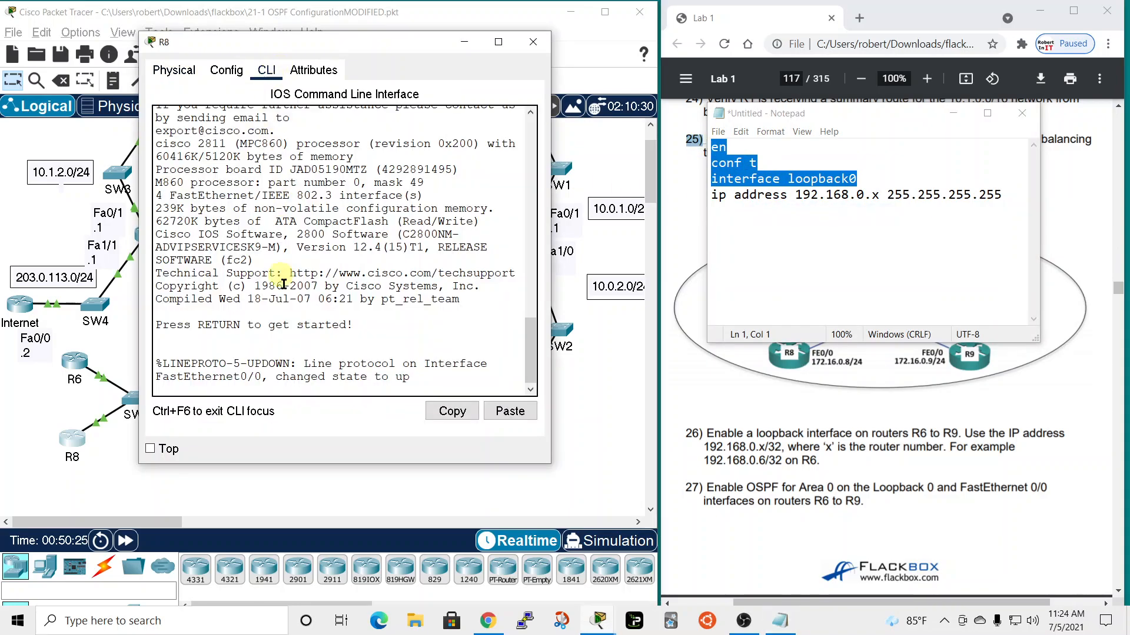
{"action": "key", "text": "Return"}
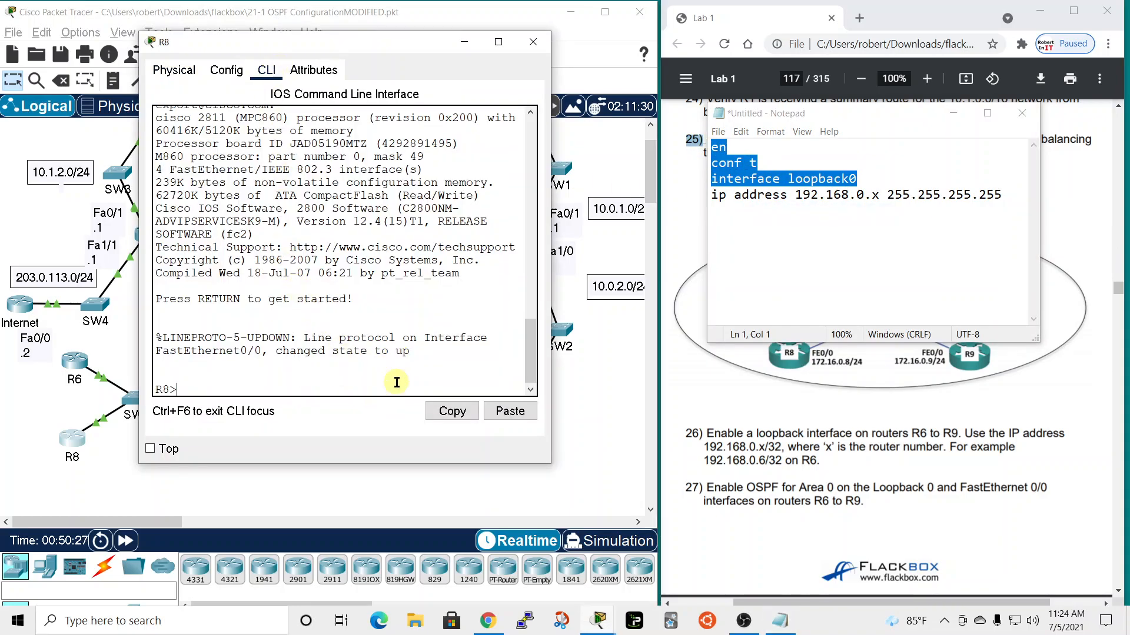
{"action": "right_click", "coordinate": [269, 383]}
{"action": "left_click", "coordinate": [313, 408]}
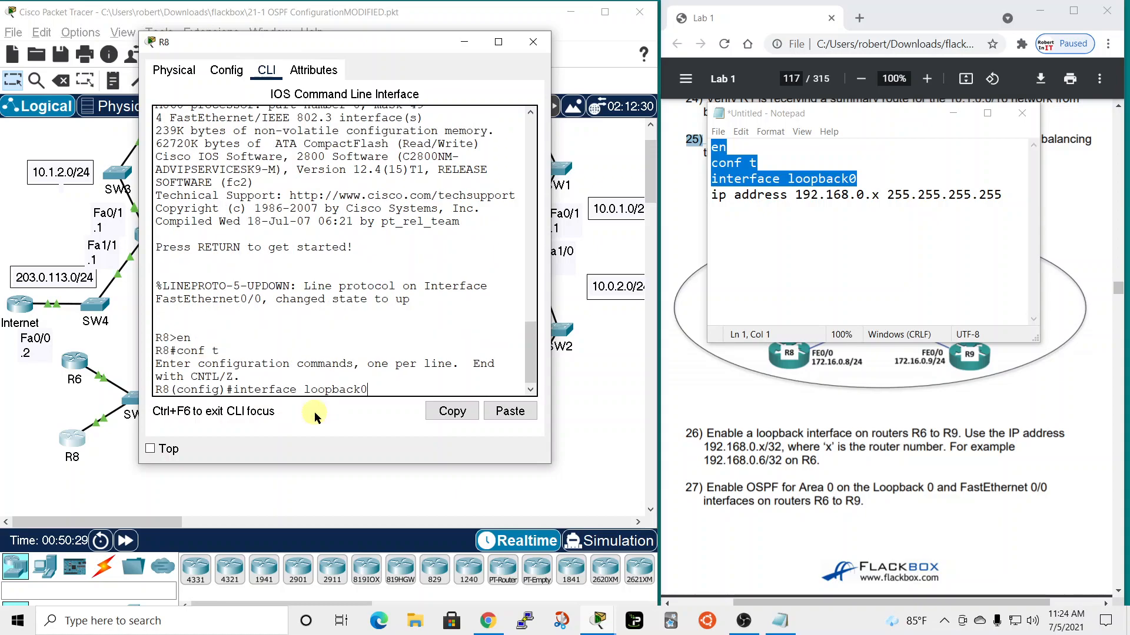
{"action": "key", "text": "Return"}
{"action": "key", "text": "Return"}
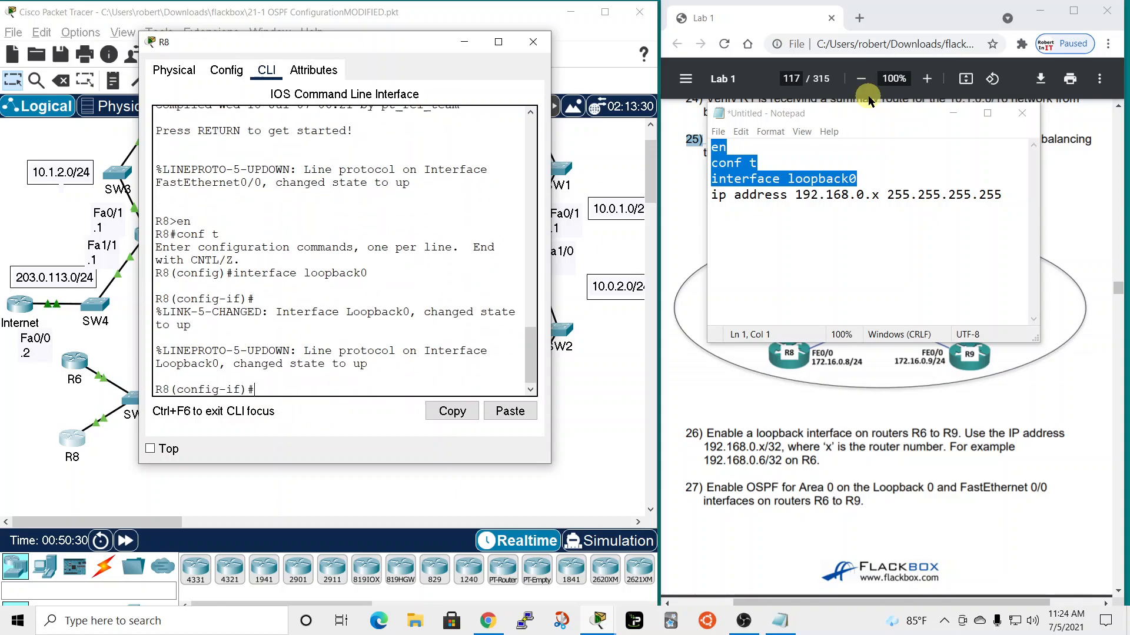
Step: Paste the IP address line into R8's CLI, assign 192.168.0.8 with mask 255.255.255.255 to Loopback0, then close R8's window
{"action": "left_click_drag", "start_coordinate": [1007, 194], "coordinate": [692, 195]}
{"action": "right_click", "coordinate": [851, 200]}
{"action": "left_click", "coordinate": [890, 243]}
{"action": "left_click", "coordinate": [309, 393]}
{"action": "right_click", "coordinate": [309, 393]}
{"action": "left_click", "coordinate": [338, 418]}
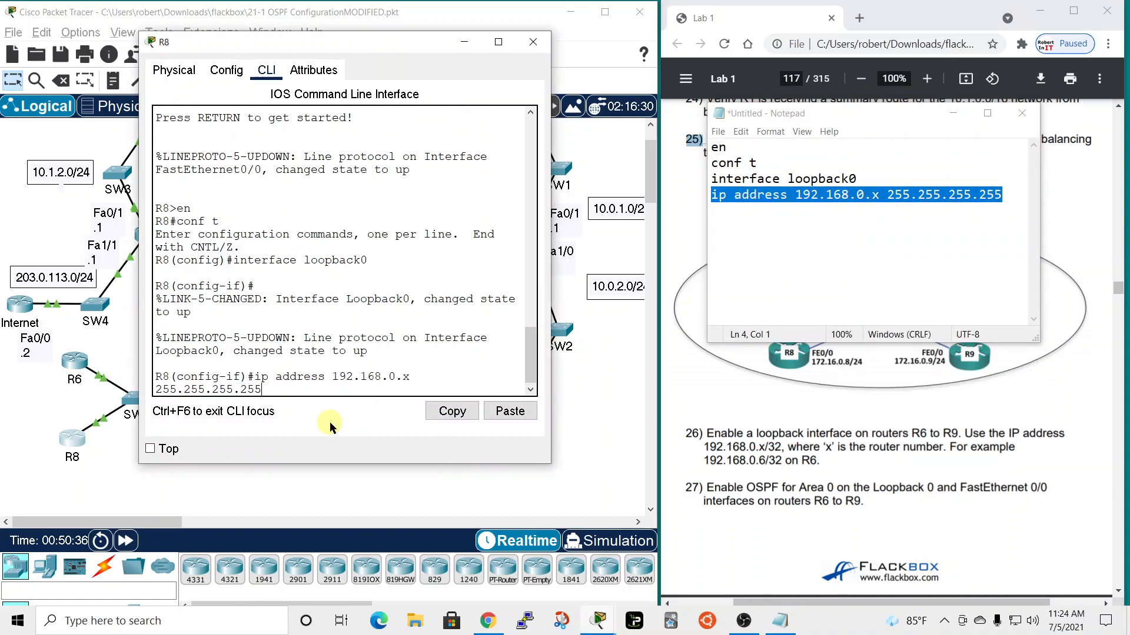
{"action": "key", "text": "Left"}
{"action": "key", "text": "Left"}
{"action": "key", "text": "Left"}
{"action": "key", "text": "Left"}
{"action": "key", "text": "Left"}
{"action": "key", "text": "Left"}
{"action": "key", "text": "Left"}
{"action": "key", "text": "BackSpace"}
{"action": "type", "text": "8"}
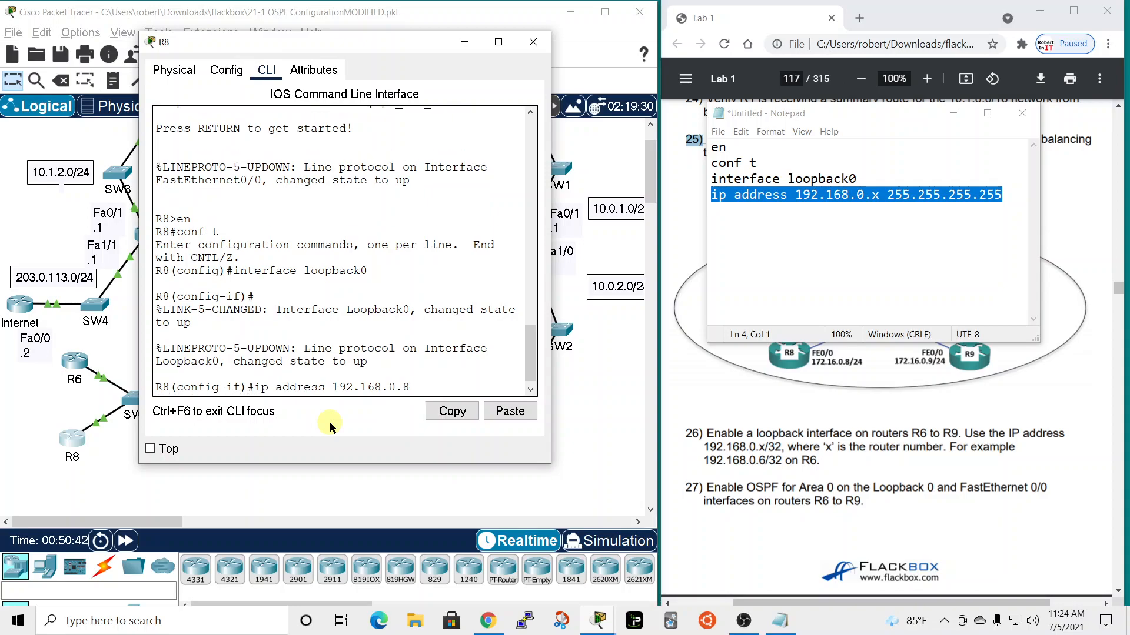
{"action": "key", "text": "Return"}
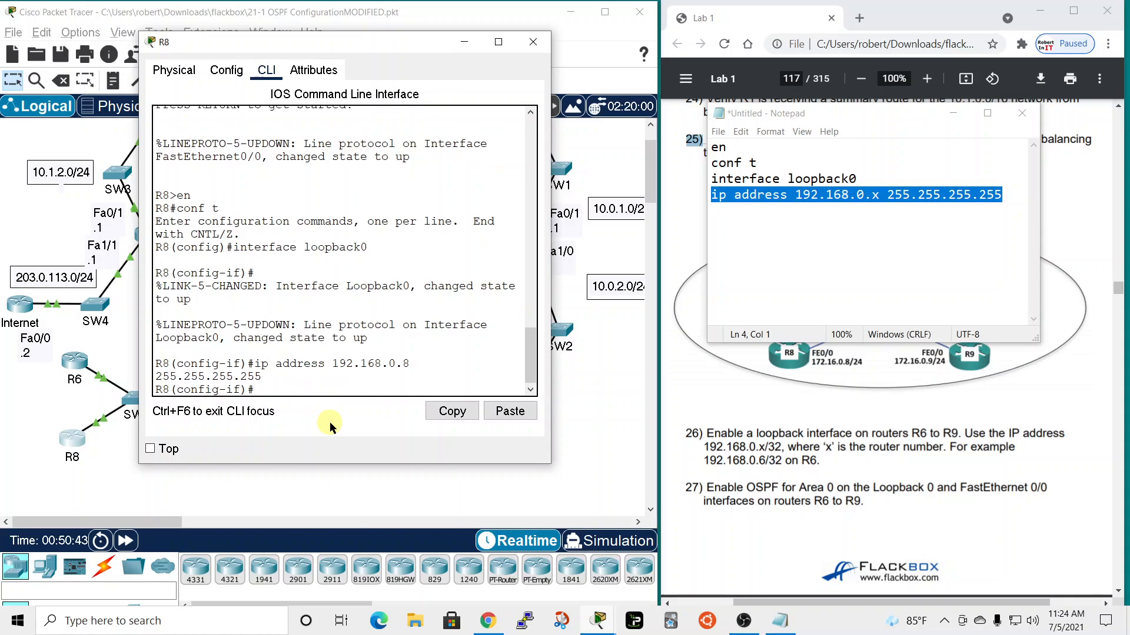
{"action": "left_click", "coordinate": [533, 43]}
Step: Copy the first three drafted lines, open R9's command line and paste them to create interface loopback0
{"action": "left_click_drag", "start_coordinate": [865, 180], "coordinate": [682, 144]}
{"action": "right_click", "coordinate": [737, 162]}
{"action": "left_click", "coordinate": [765, 203]}
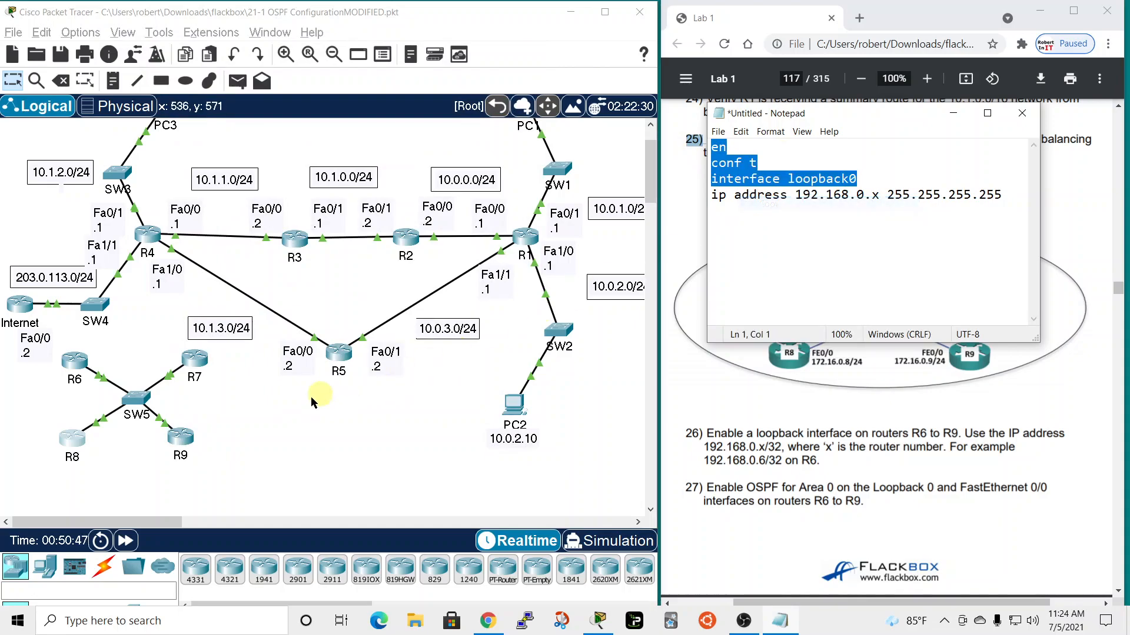
{"action": "left_click", "coordinate": [193, 437]}
{"action": "left_click", "coordinate": [488, 115]}
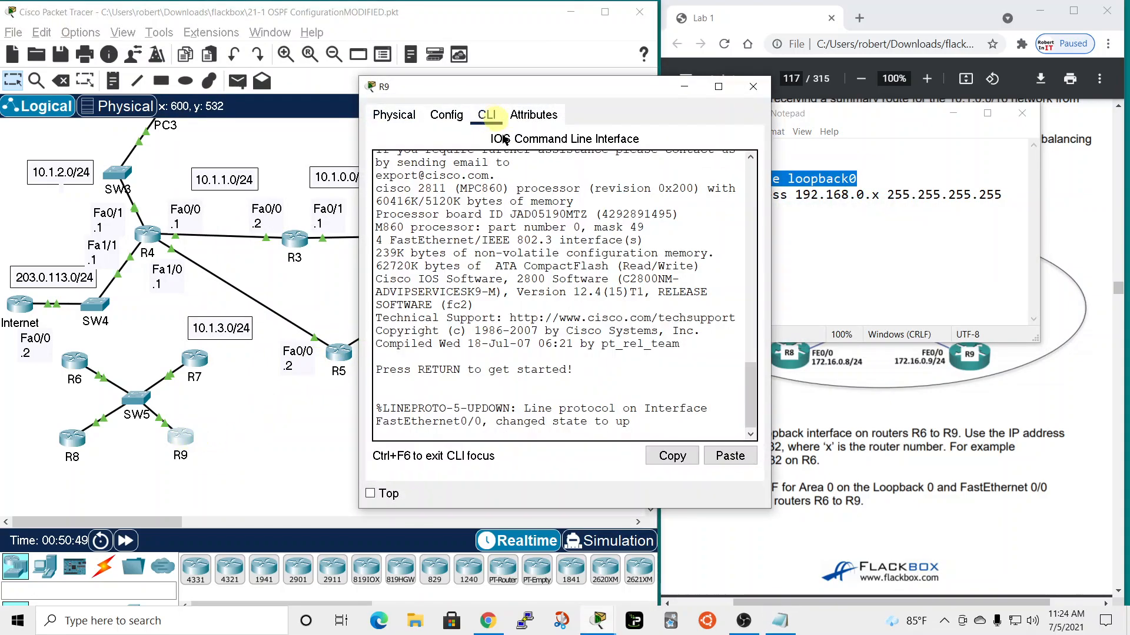
{"action": "key", "text": "Return"}
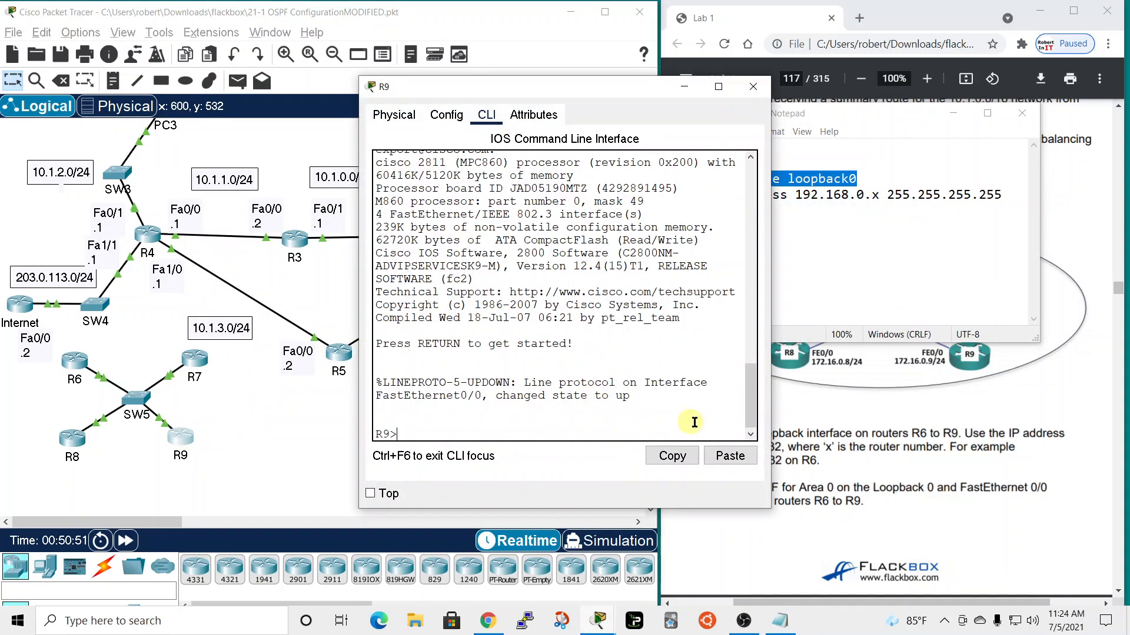
{"action": "right_click", "coordinate": [528, 430]}
{"action": "left_click", "coordinate": [559, 460]}
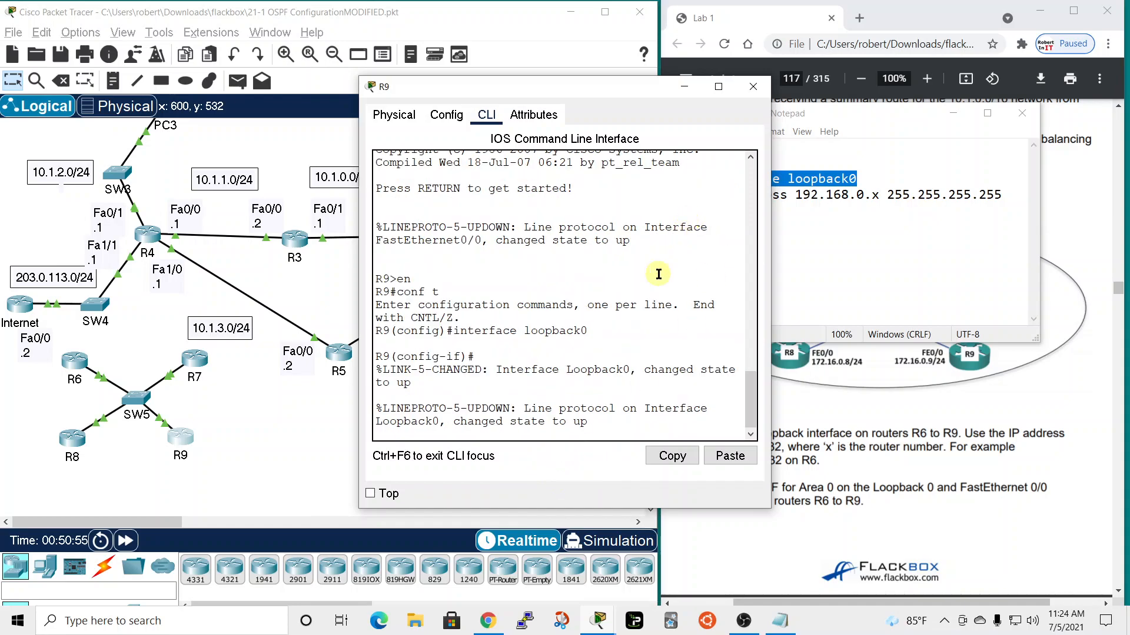
Step: Paste the IP address line into R9's CLI, assign 192.168.0.9 with mask 255.255.255.255 to Loopback0, then close R9's window
{"action": "left_click", "coordinate": [851, 116]}
{"action": "left_click_drag", "start_coordinate": [1008, 192], "coordinate": [663, 203]}
{"action": "right_click", "coordinate": [789, 200]}
{"action": "left_click", "coordinate": [821, 238]}
{"action": "right_click", "coordinate": [517, 435]}
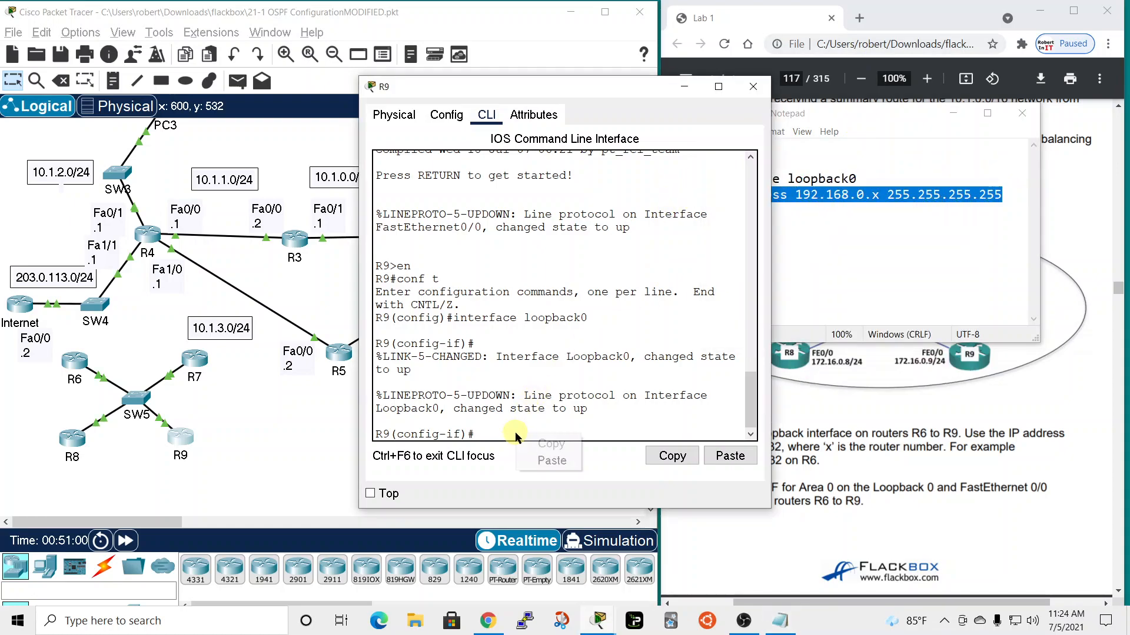
{"action": "left_click", "coordinate": [552, 460]}
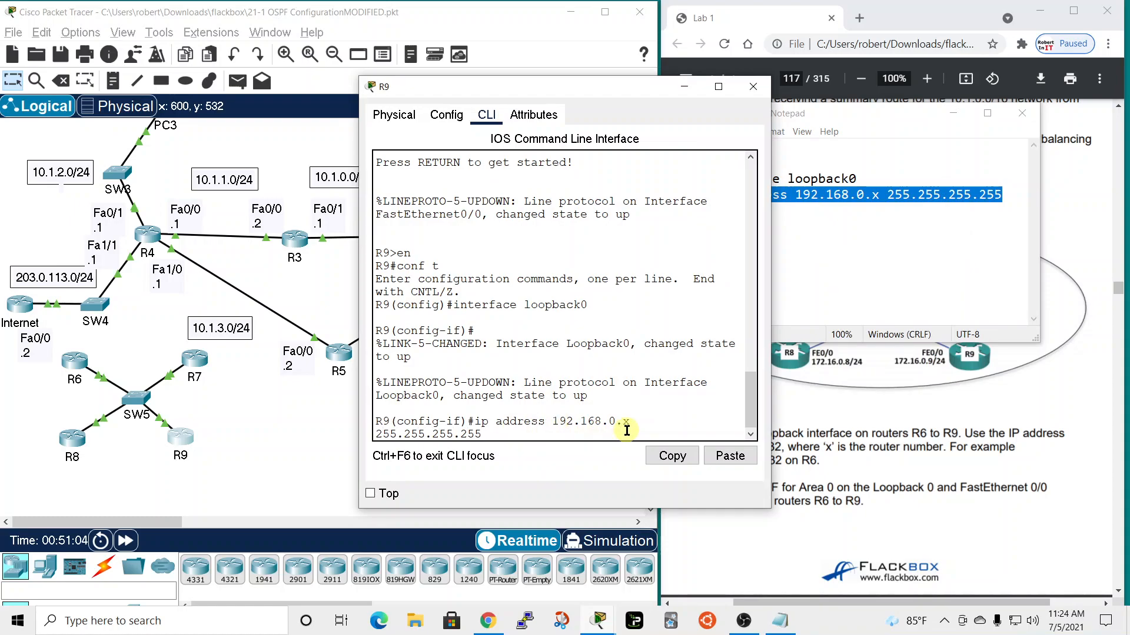
{"action": "key", "text": "BackSpace"}
{"action": "key", "text": "BackSpace"}
{"action": "key", "text": "BackSpace"}
{"action": "key", "text": "BackSpace"}
{"action": "key", "text": "BackSpace"}
{"action": "key", "text": "BackSpace"}
{"action": "key", "text": "BackSpace"}
{"action": "key", "text": "BackSpace"}
{"action": "key", "text": "BackSpace"}
{"action": "key", "text": "BackSpace"}
{"action": "key", "text": "BackSpace"}
{"action": "key", "text": "BackSpace"}
{"action": "key", "text": "BackSpace"}
{"action": "key", "text": "BackSpace"}
{"action": "key", "text": "BackSpace"}
{"action": "key", "text": "BackSpace"}
{"action": "key", "text": "BackSpace"}
{"action": "type", "text": "9"}
{"action": "key", "text": "Return"}
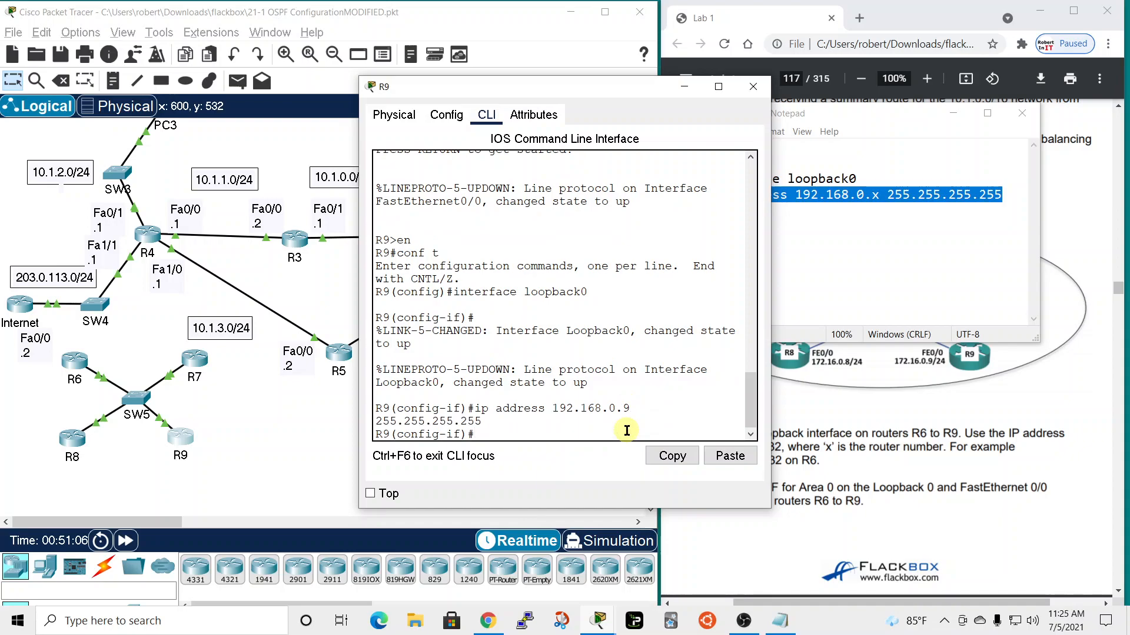
{"action": "left_click", "coordinate": [753, 87]}
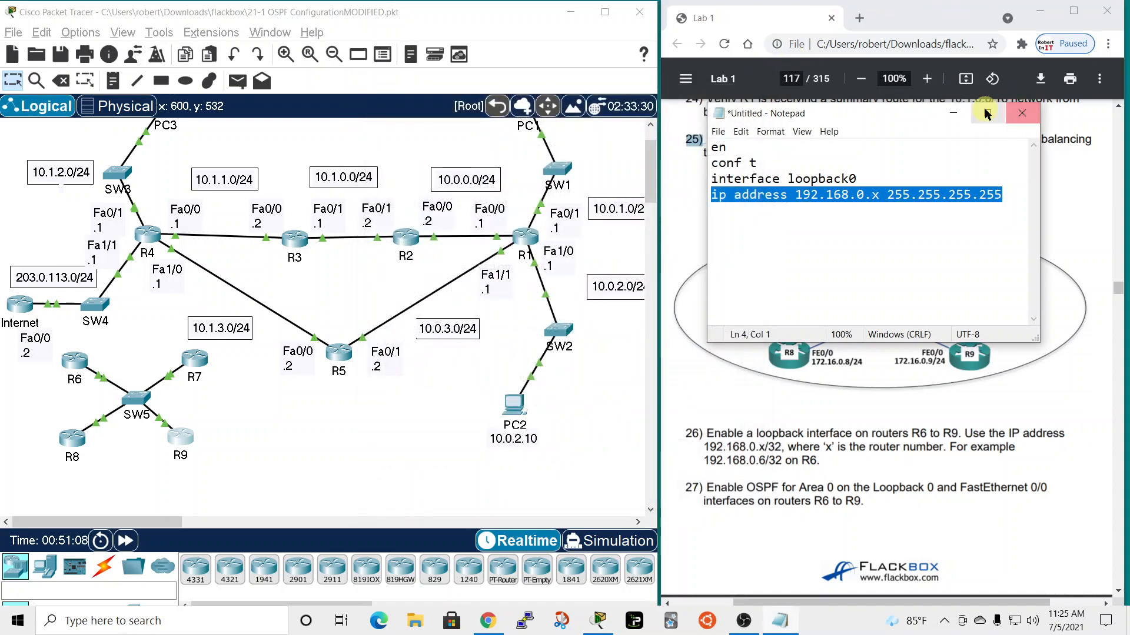
Step: Minimize Notepad and review tasks 26 and 27 in the lab document
{"action": "left_click", "coordinate": [953, 113]}
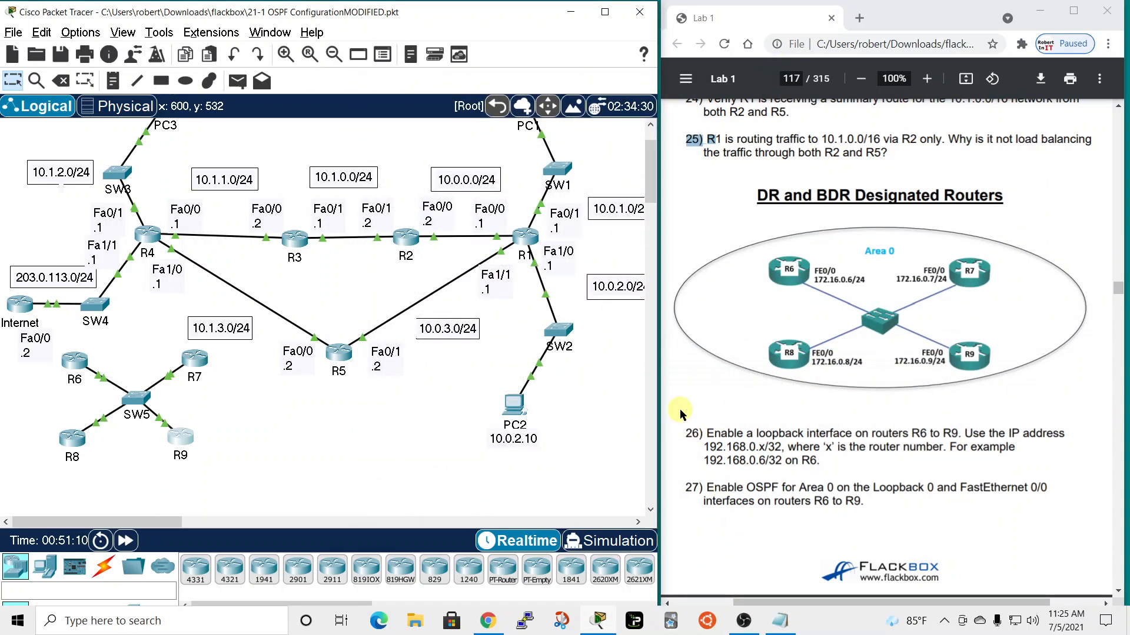
{"action": "left_click", "coordinate": [770, 435]}
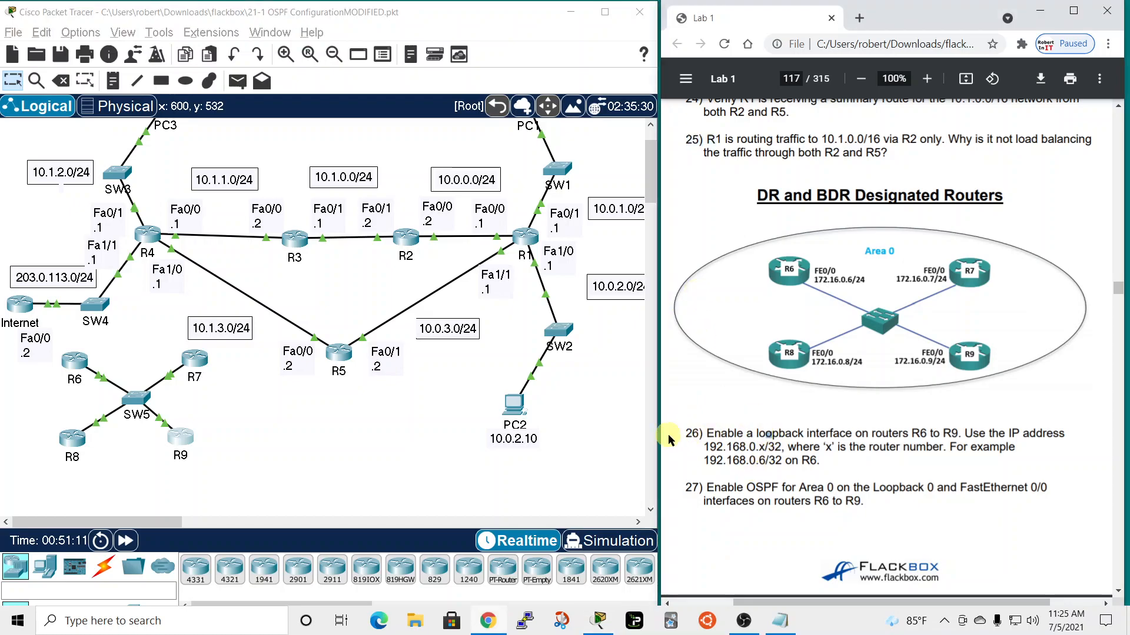
{"action": "left_click_drag", "start_coordinate": [686, 435], "coordinate": [803, 438]}
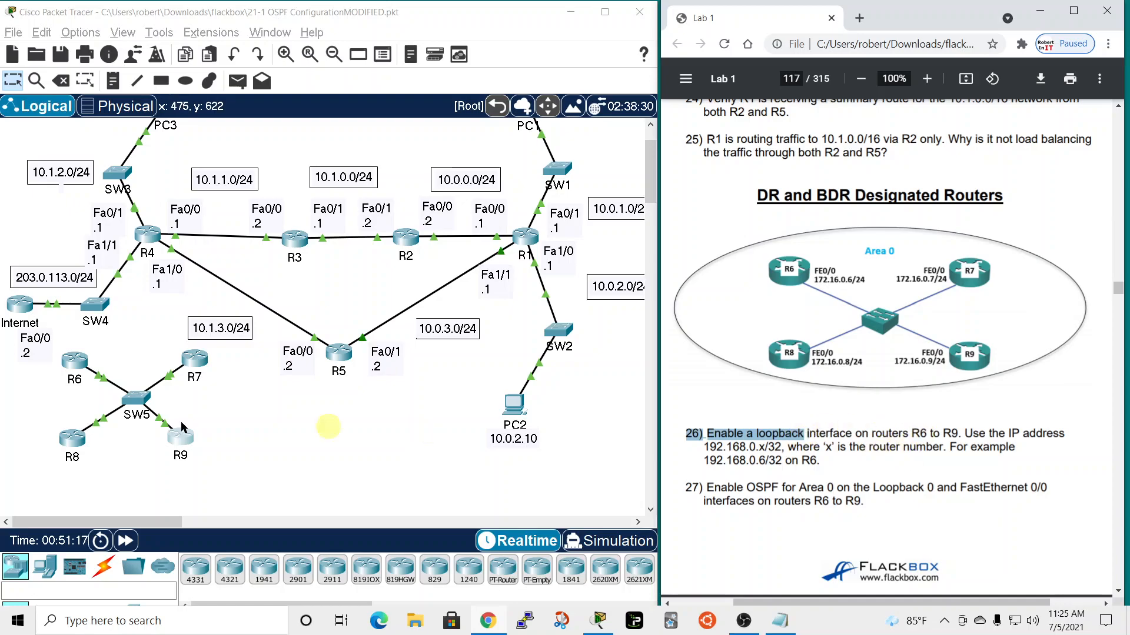
{"action": "left_click_drag", "start_coordinate": [683, 487], "coordinate": [779, 486]}
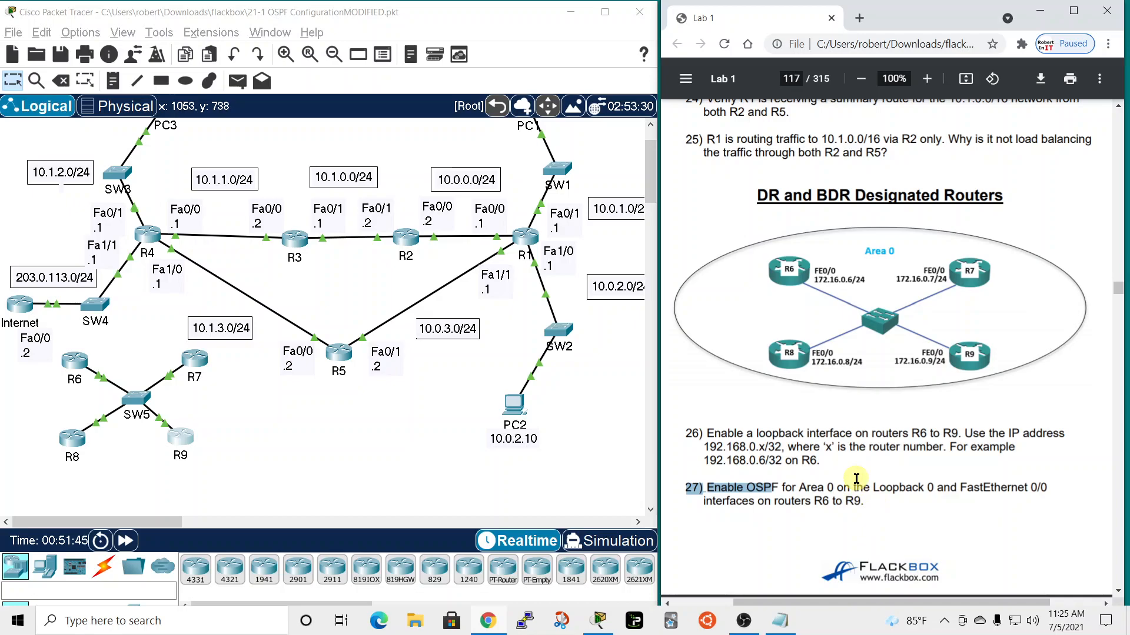
Step: Restore Notepad and cut all the drafted commands to clear it
{"action": "left_click", "coordinate": [780, 621]}
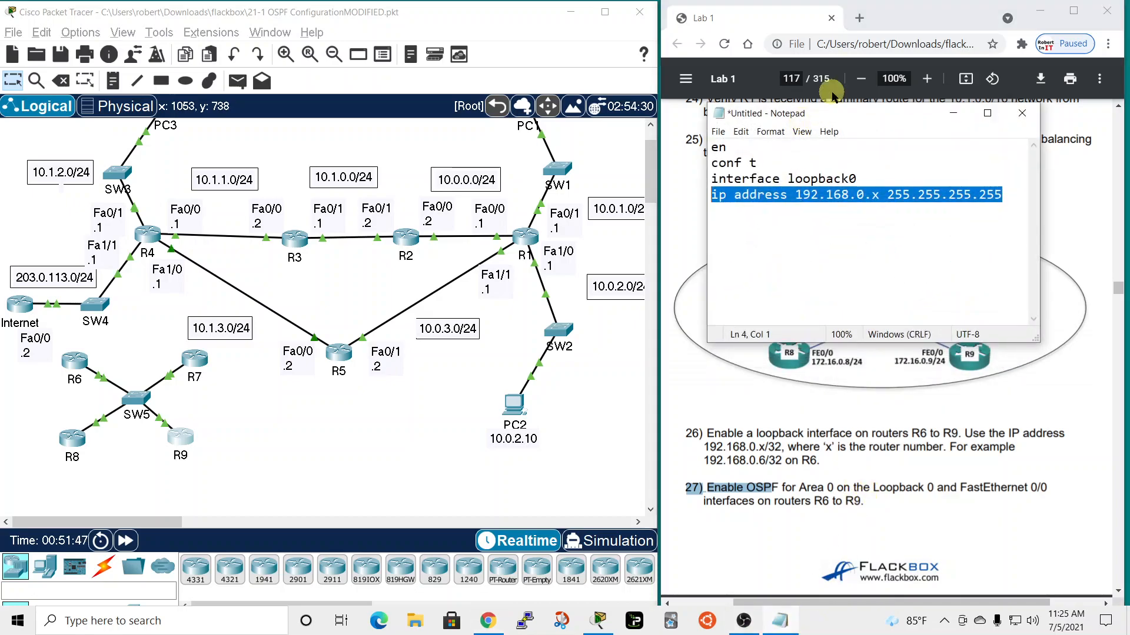
{"action": "left_click_drag", "start_coordinate": [994, 194], "coordinate": [554, 106]}
{"action": "key", "text": "ctrl+x"}
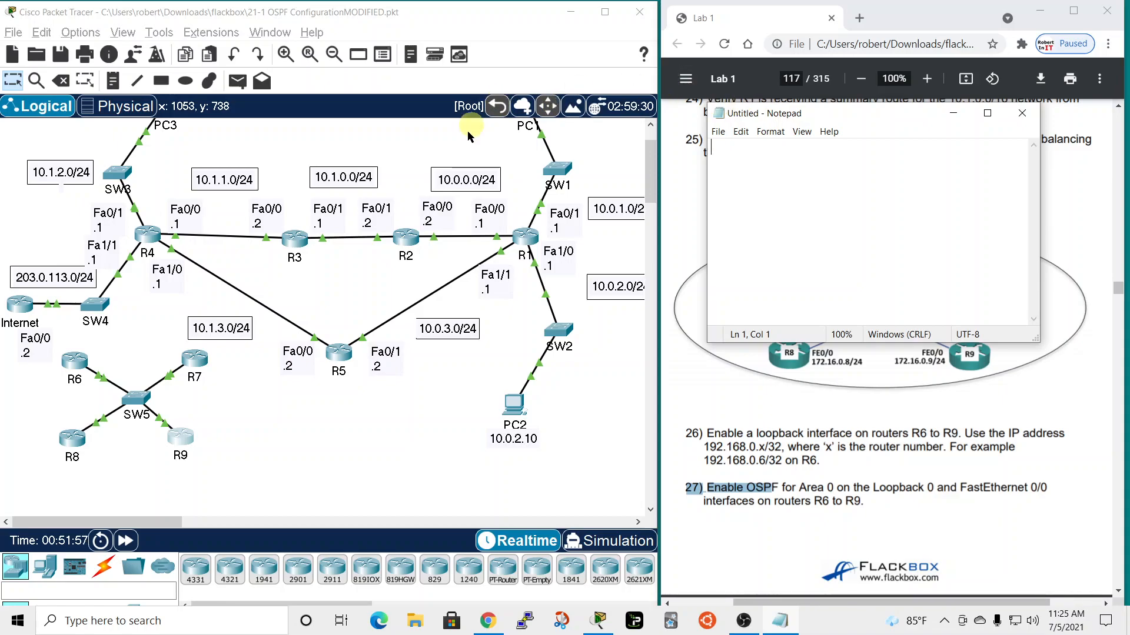
Step: Open R6's command line, leave configuration mode and re-enter global configuration mode
{"action": "left_click", "coordinate": [70, 361]}
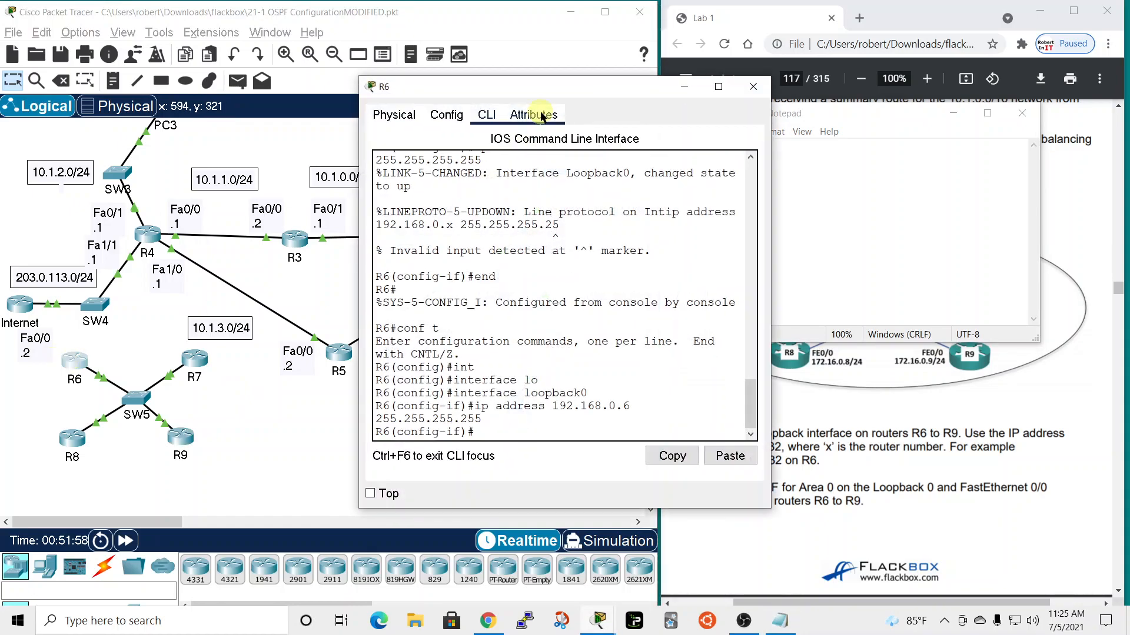
{"action": "left_click_drag", "start_coordinate": [552, 84], "coordinate": [351, 31]}
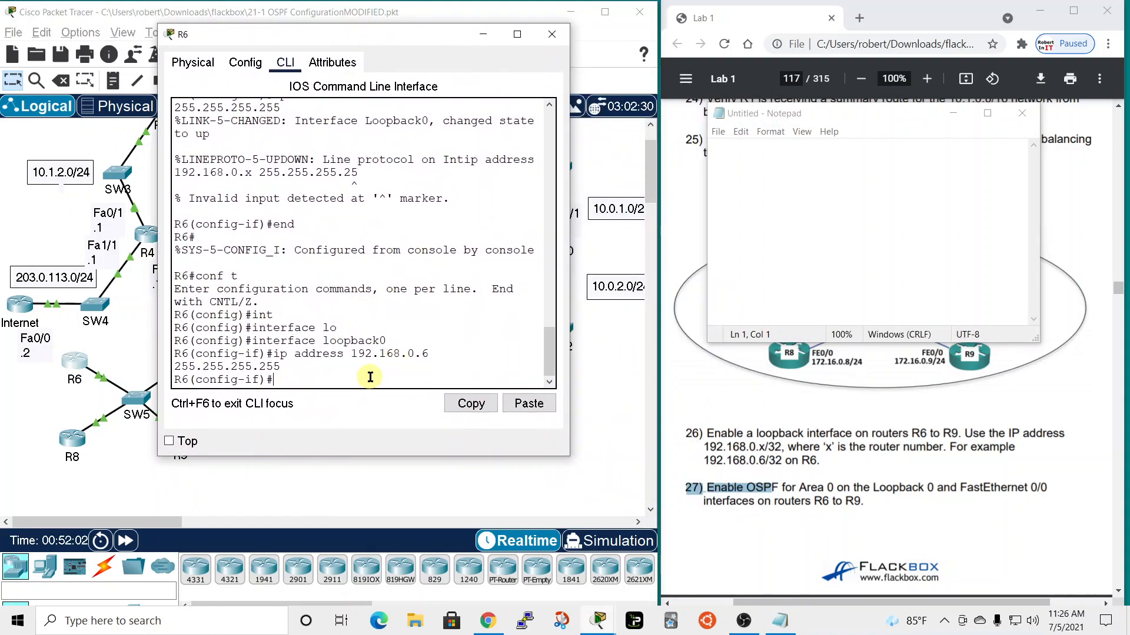
{"action": "type", "text": "end"}
{"action": "key", "text": "Return"}
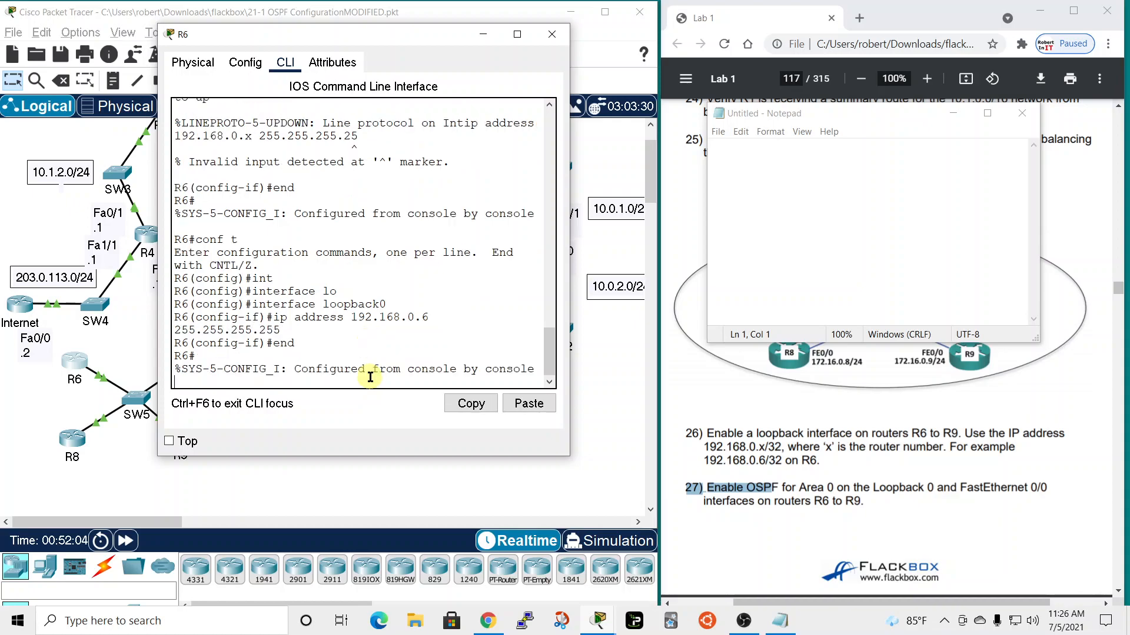
{"action": "key", "text": "Return"}
{"action": "type", "text": "conf"}
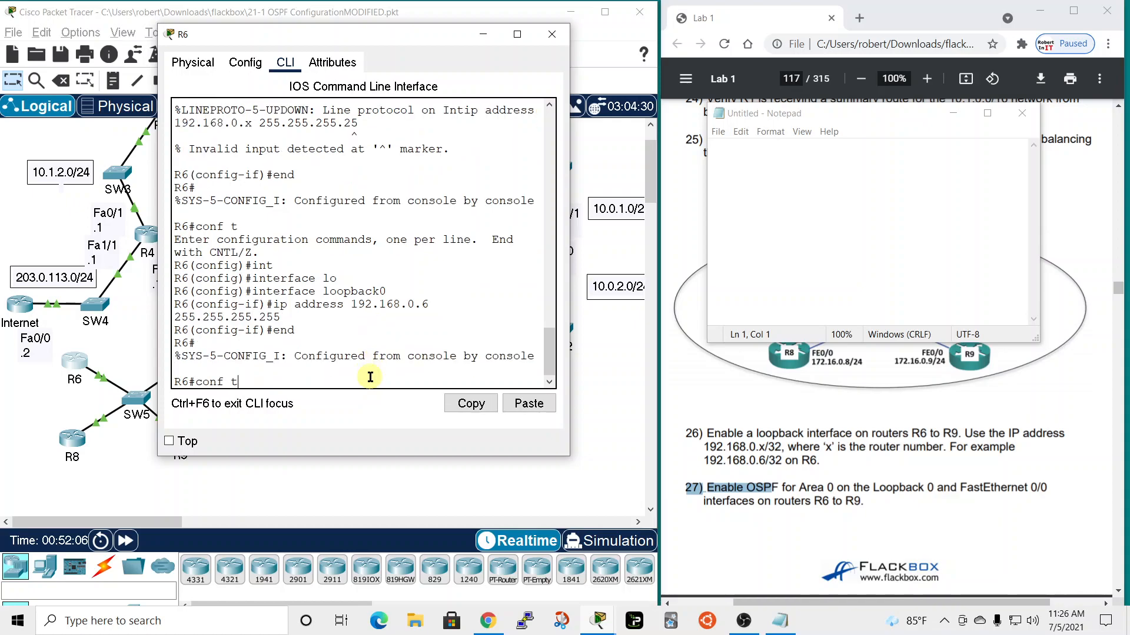
{"action": "type", "text": " t"}
{"action": "key", "text": "Return"}
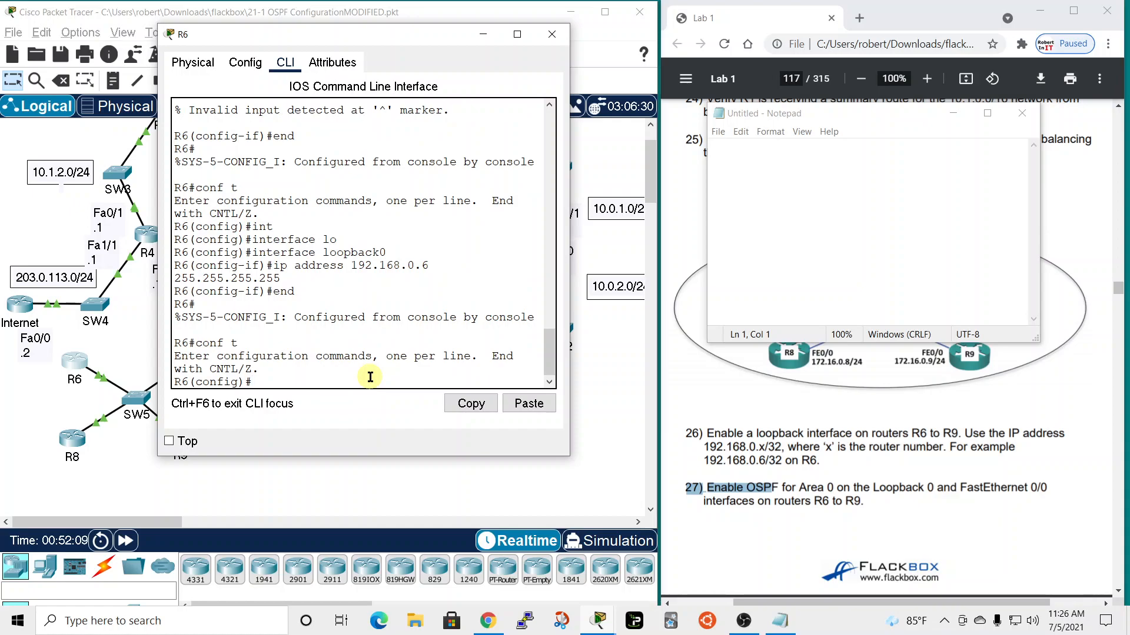
Step: Enter router configuration for OSPF process 1 on R6
{"action": "type", "text": "router"}
{"action": "key", "text": "Tab"}
{"action": "type", "text": "os"}
{"action": "key", "text": "Tab"}
{"action": "type", "text": "1"}
{"action": "key", "text": "Return"}
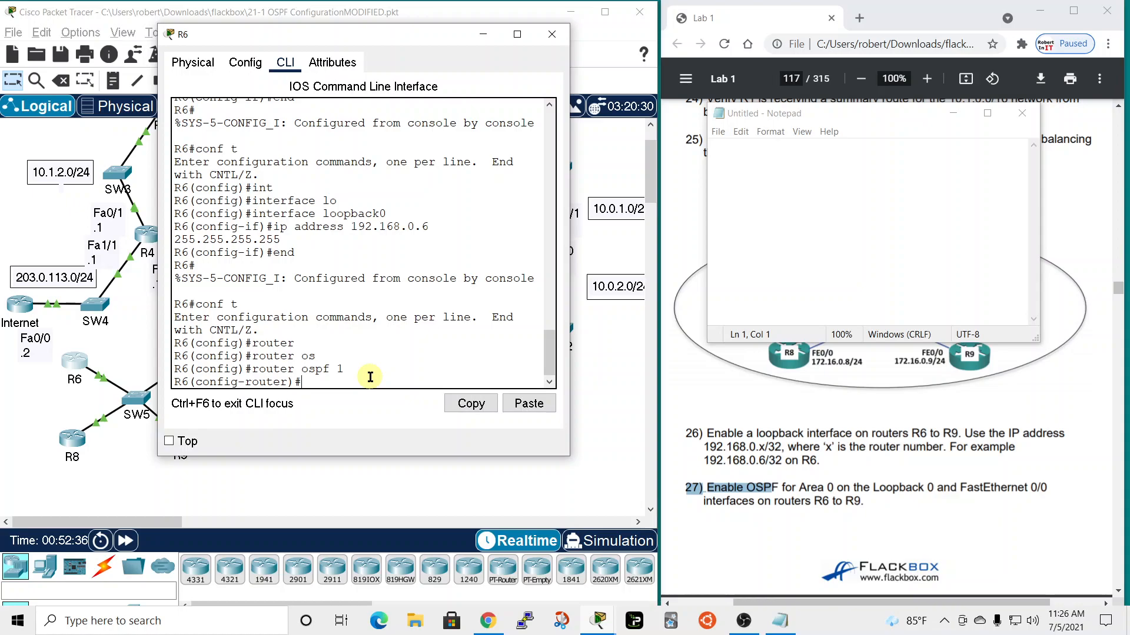
Step: Display a brief summary of R6's interface IP addresses and widen the CLI window
{"action": "type", "text": "do sho ip int br"}
{"action": "key", "text": "Return"}
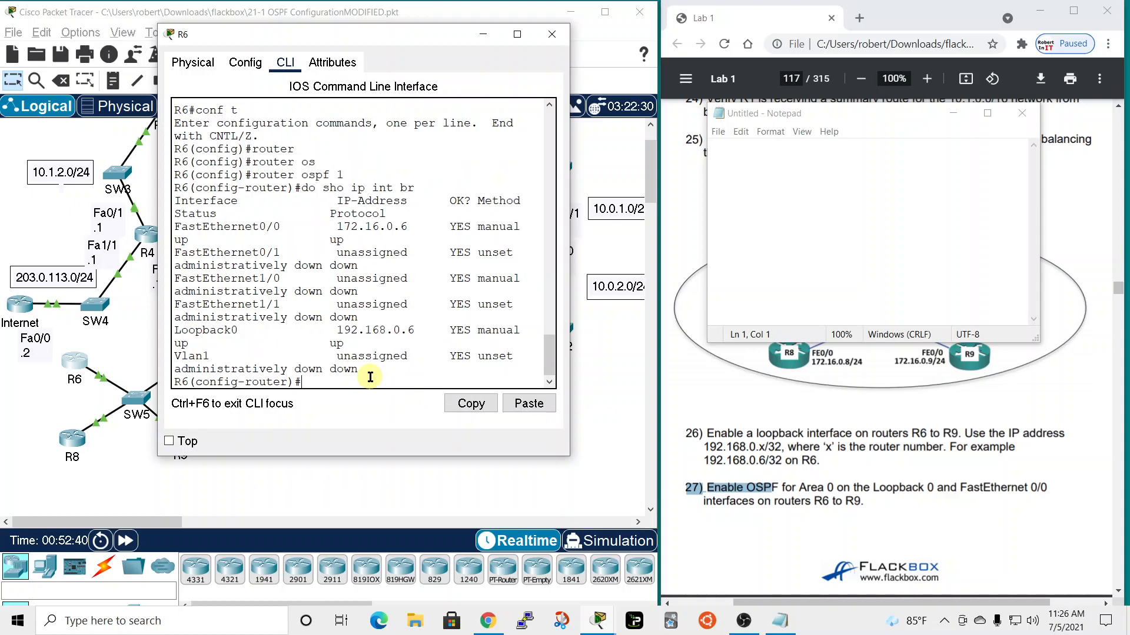
{"action": "left_click_drag", "start_coordinate": [570, 290], "coordinate": [695, 296]}
{"action": "left_click_drag", "start_coordinate": [464, 37], "coordinate": [382, 51]}
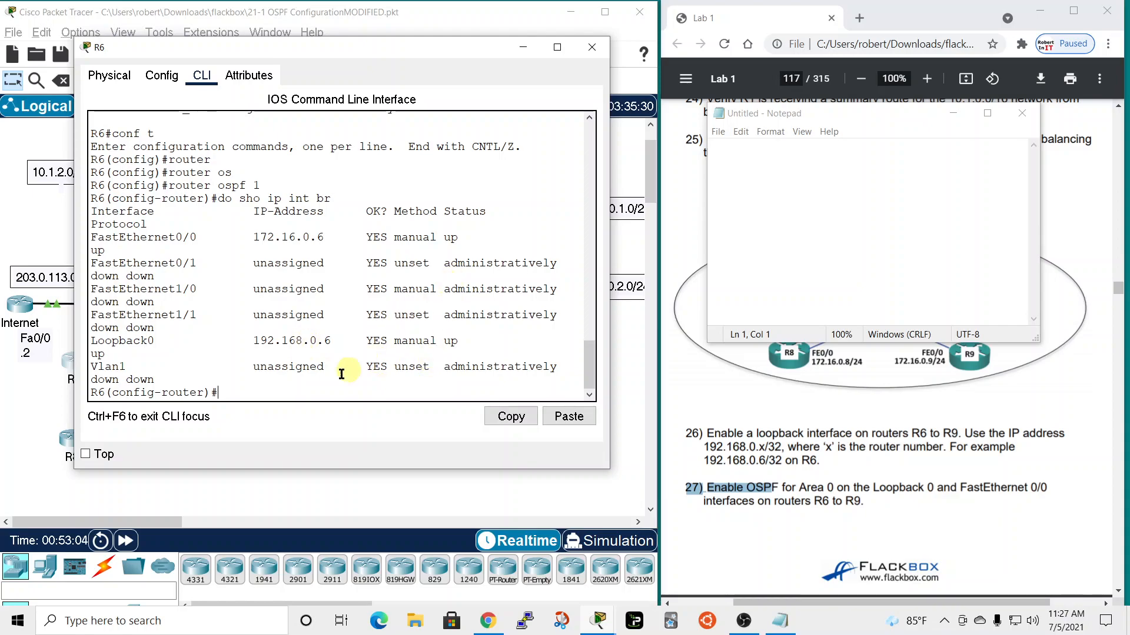
Step: Leave configuration mode on R6 and re-enter router configuration for OSPF process 1 from global configuration
{"action": "type", "text": "end"}
{"action": "key", "text": "Return"}
{"action": "type", "text": "con"}
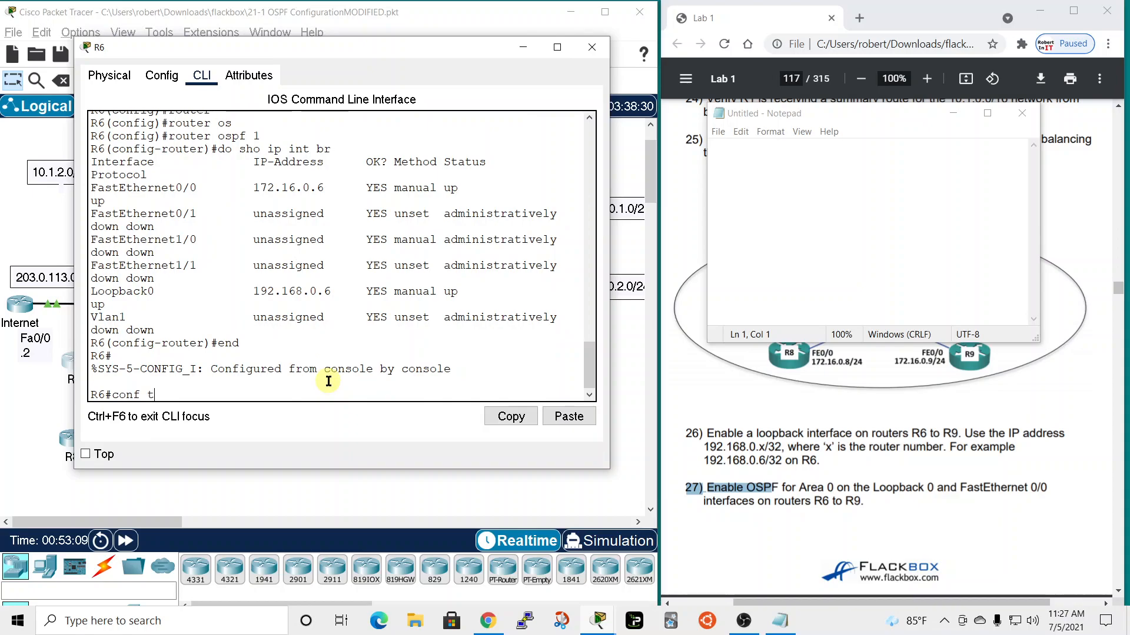
{"action": "type", "text": "f t"}
{"action": "key", "text": "Return"}
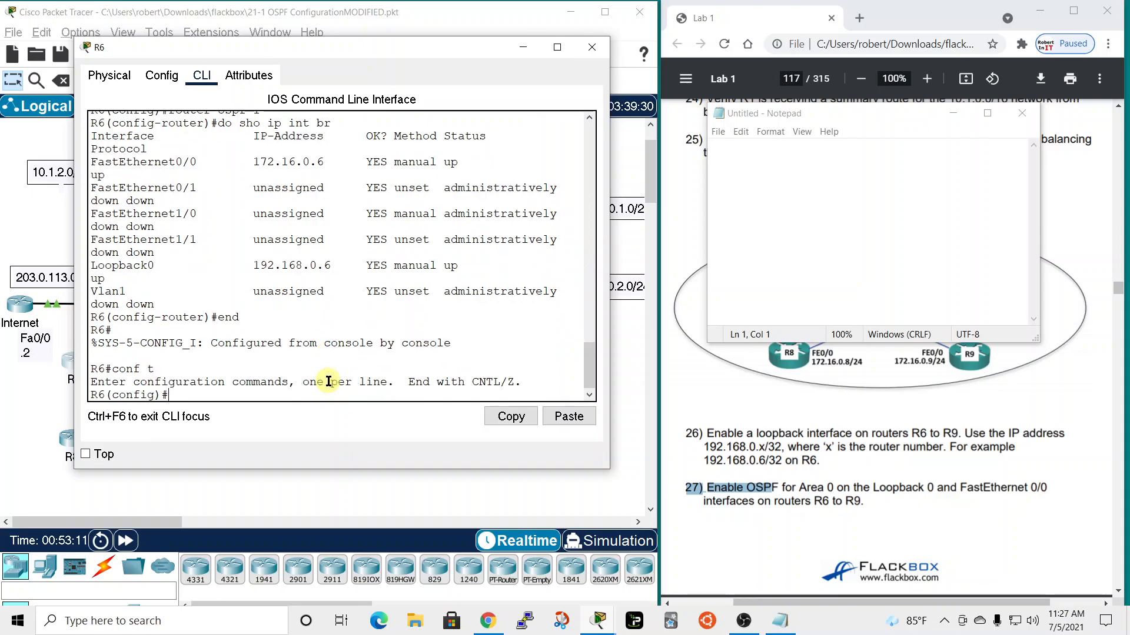
{"action": "type", "text": "router os"}
{"action": "key", "text": "Tab"}
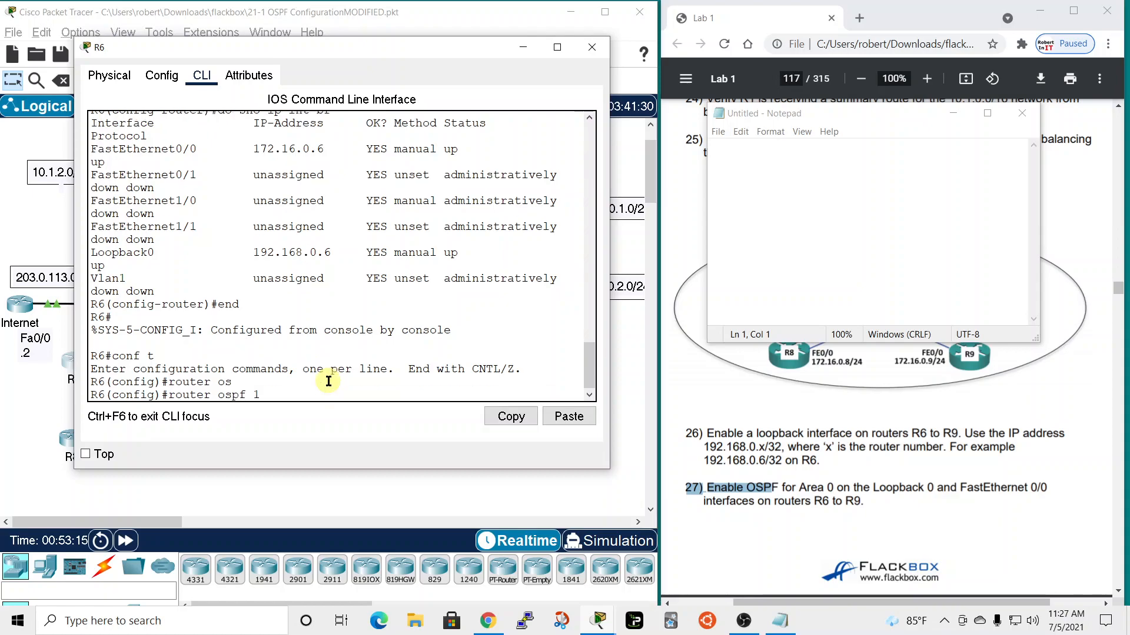
{"action": "type", "text": "1"}
{"action": "key", "text": "Return"}
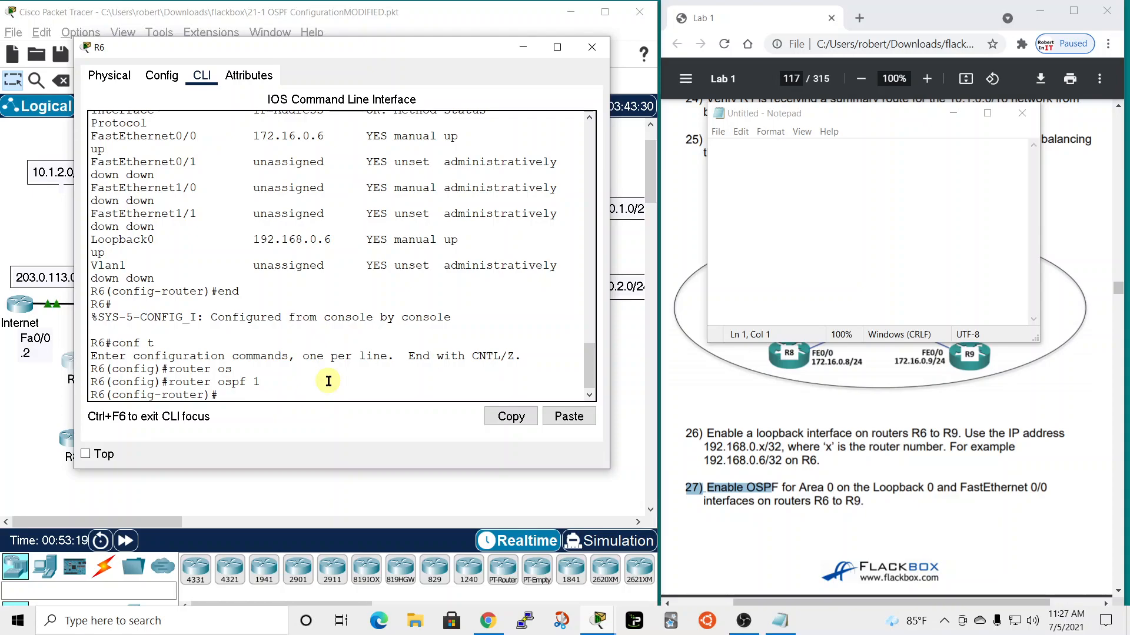
Step: Advertise network 172.16.0.0 with wildcard 0.0.0.255 in OSPF area 0 on R6
{"action": "type", "text": "net"}
{"action": "key", "text": "Tab"}
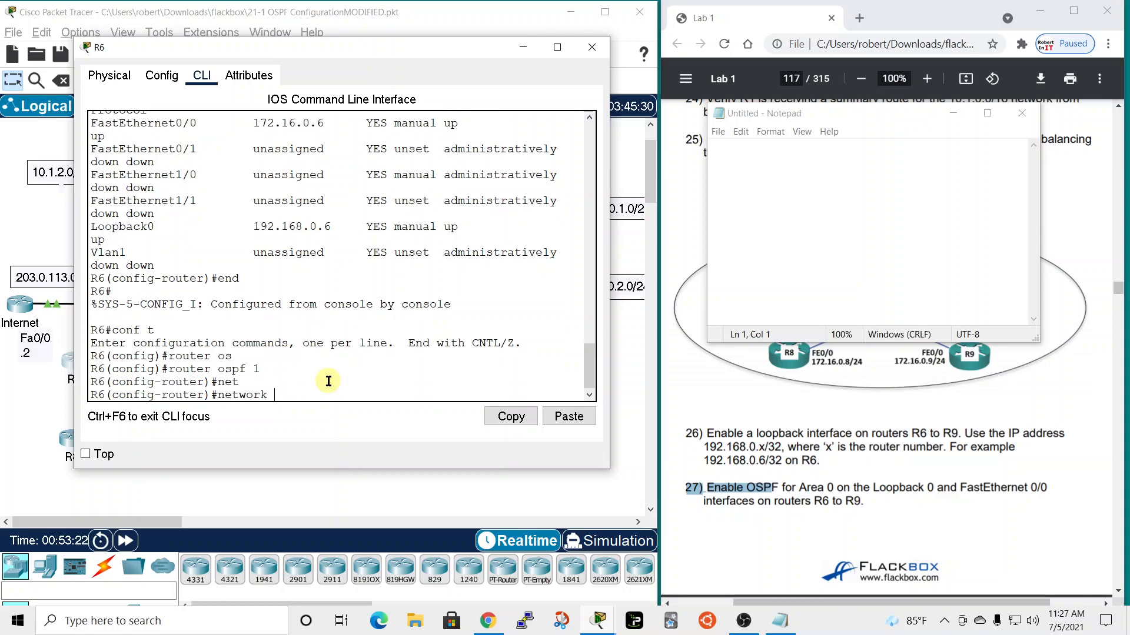
{"action": "type", "text": "172.16.0.0"}
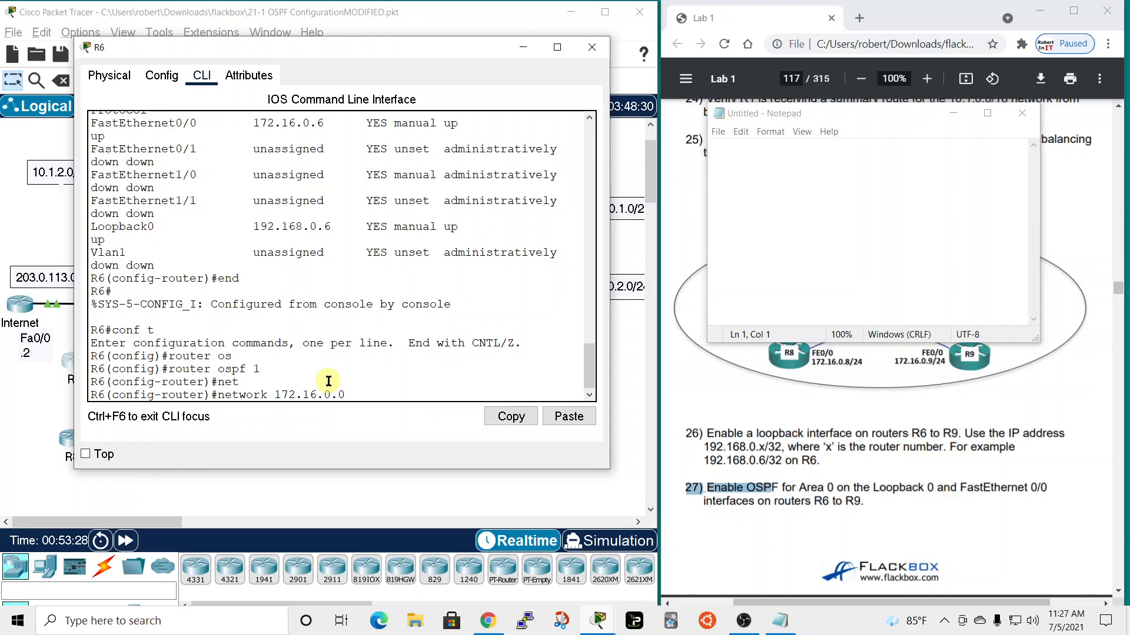
{"action": "type", "text": " 0.0.0.255"}
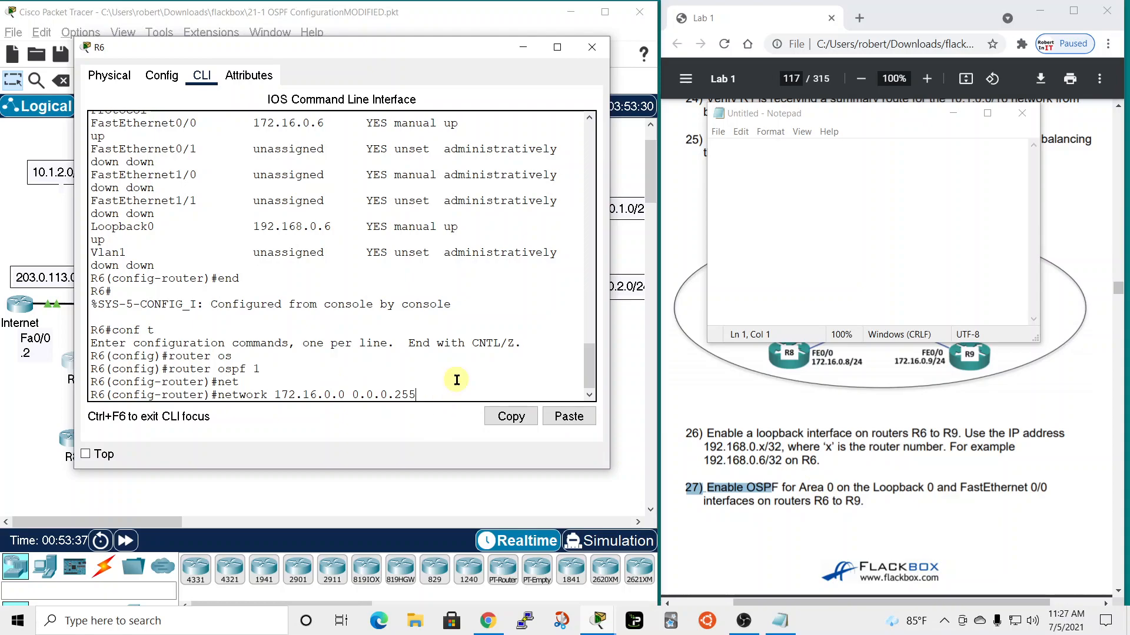
{"action": "type", "text": " area 0"}
{"action": "key", "text": "Return"}
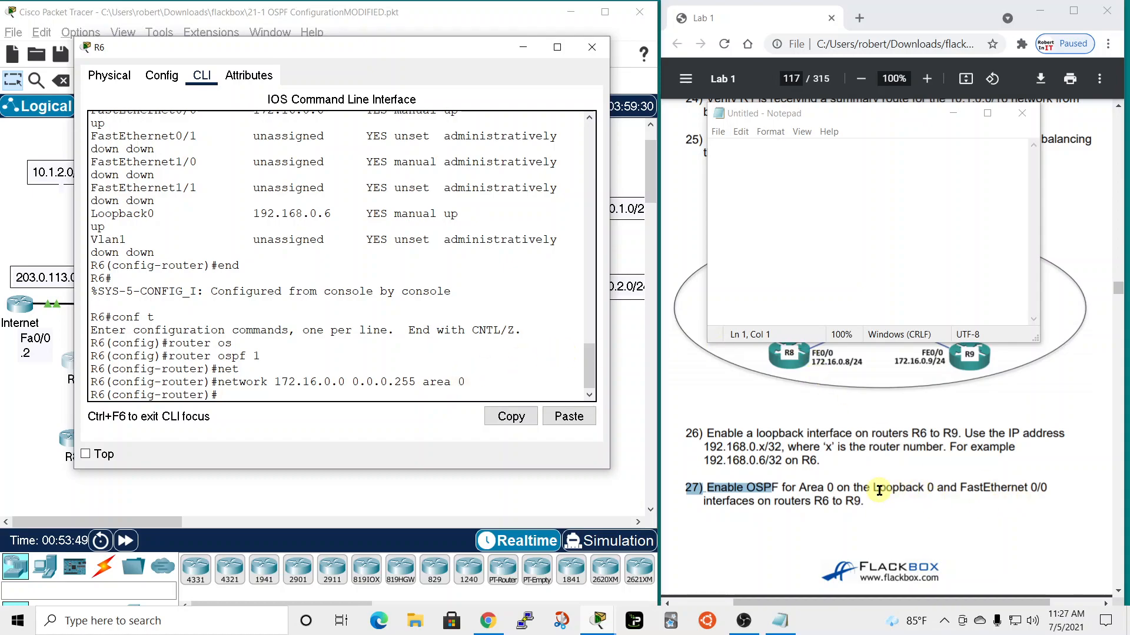
Step: Advertise network 192.168.0.0 with wildcard 0.0.0.255 in OSPF area 0 on R6
{"action": "left_click_drag", "start_coordinate": [872, 490], "coordinate": [917, 490]}
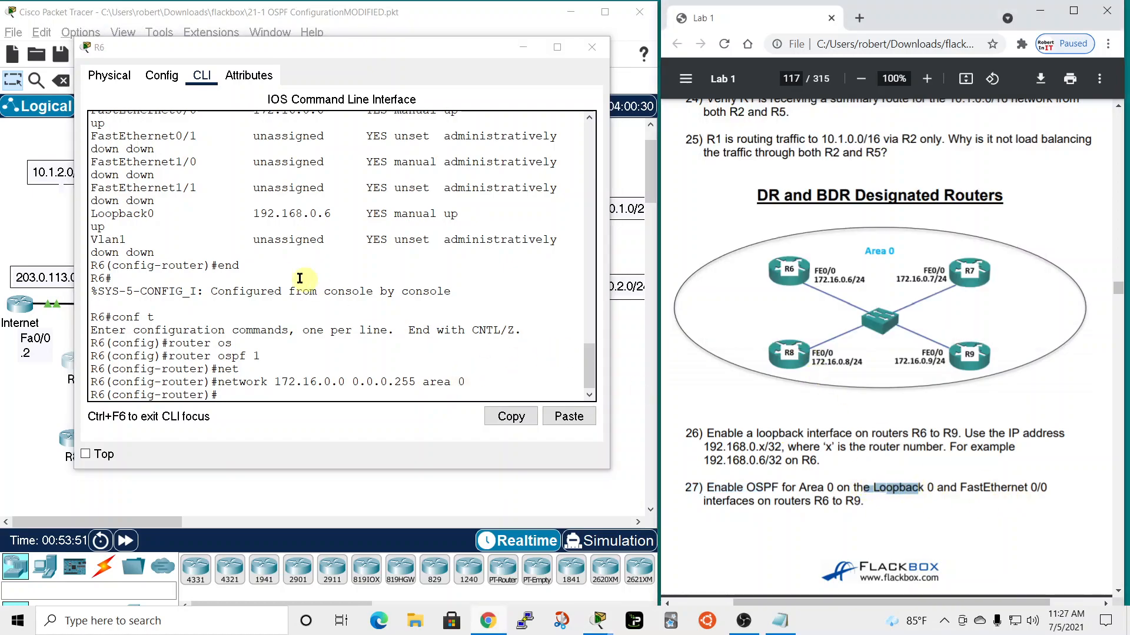
{"action": "left_click", "coordinate": [277, 390]}
{"action": "type", "text": "network 192.01"}
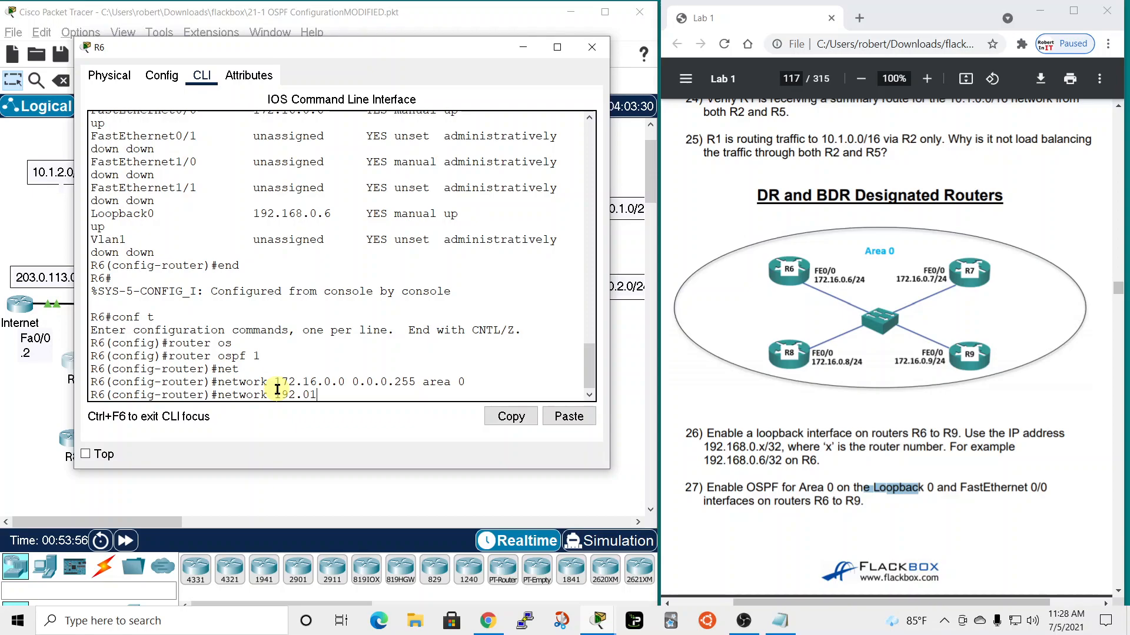
{"action": "key", "text": "BackSpace"}
{"action": "key", "text": "BackSpace"}
{"action": "type", "text": "168.0.0 0.0.0.255 area 0"}
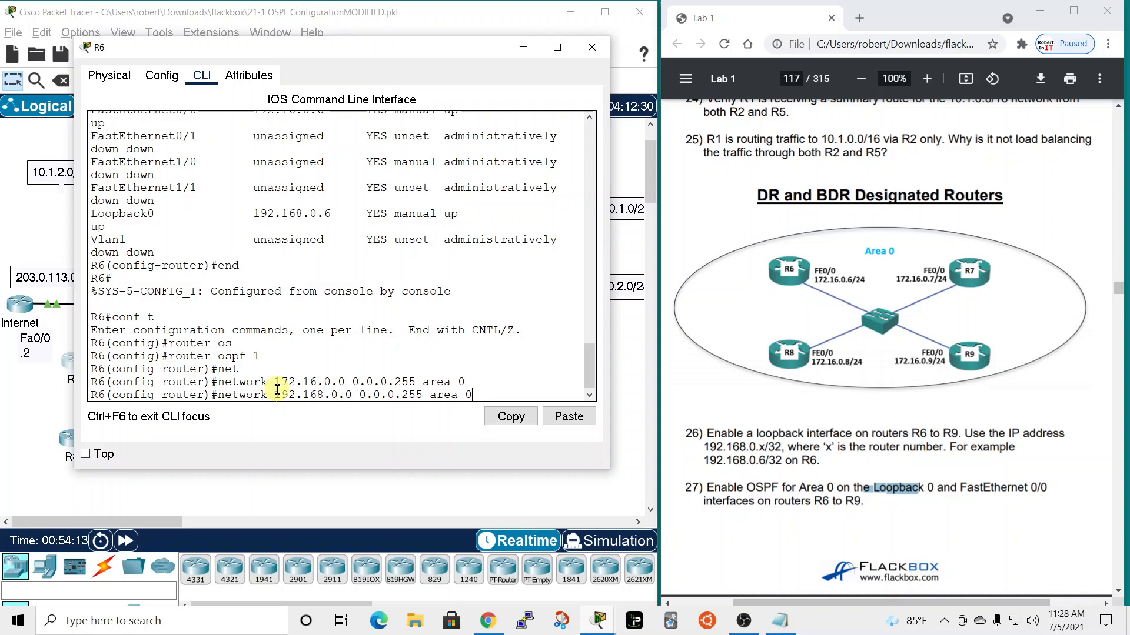
{"action": "key", "text": "Return"}
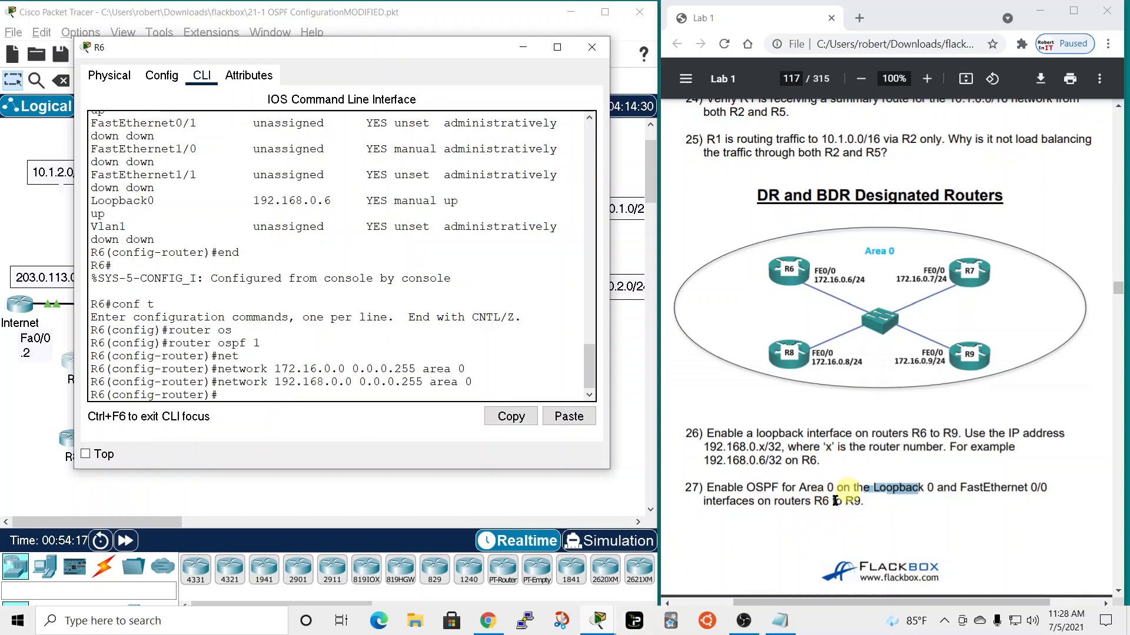
Step: Copy R6's router ospf 1 and 172.16.0.0 network commands from the CLI into Notepad
{"action": "left_click", "coordinate": [780, 621]}
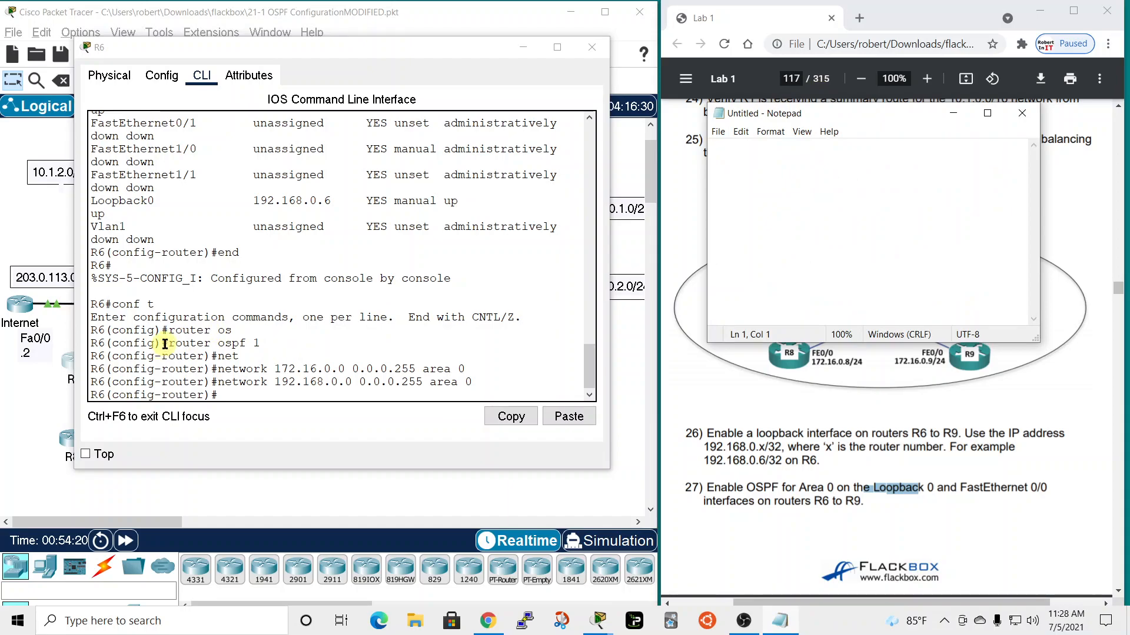
{"action": "left_click_drag", "start_coordinate": [165, 344], "coordinate": [294, 344]}
{"action": "right_click", "coordinate": [260, 342]}
{"action": "left_click", "coordinate": [286, 351]}
{"action": "right_click", "coordinate": [777, 169]}
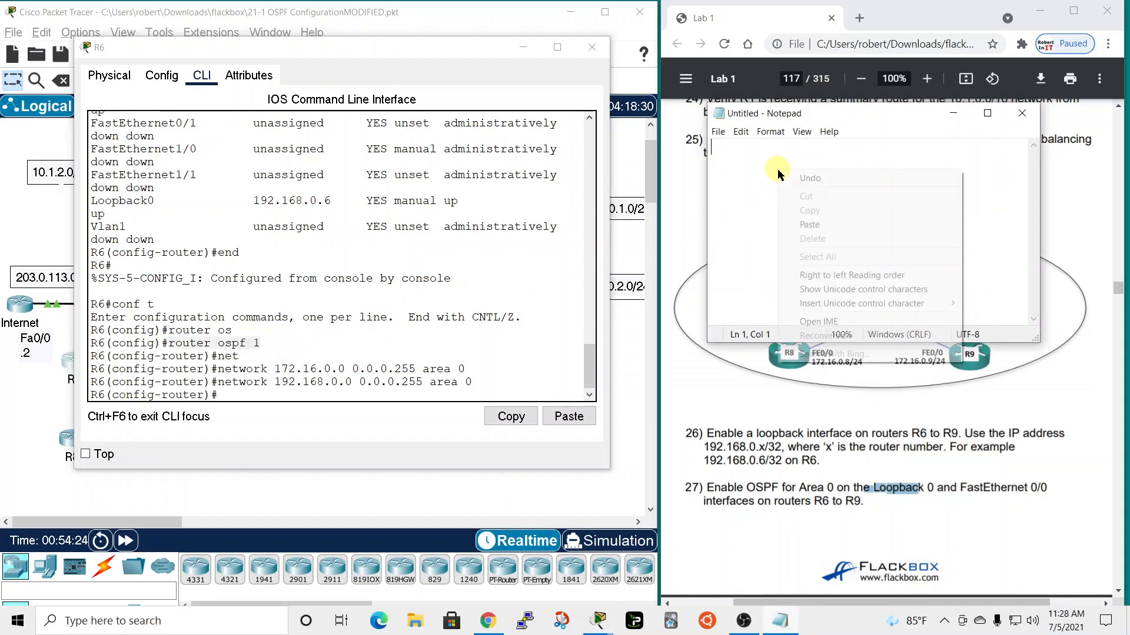
{"action": "left_click", "coordinate": [803, 226]}
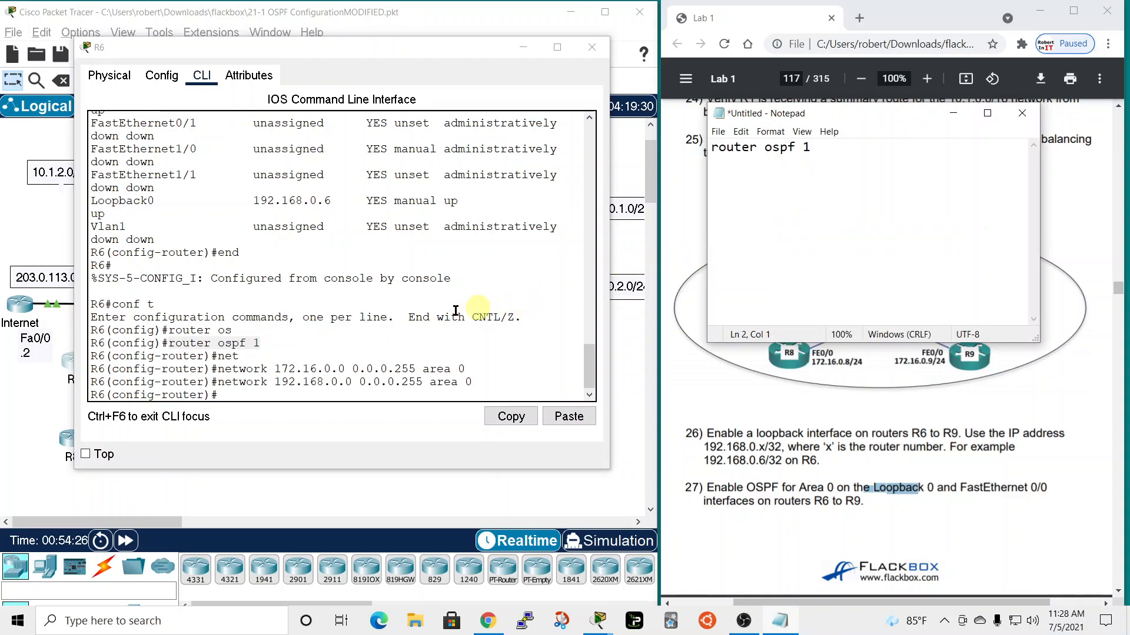
{"action": "left_click_drag", "start_coordinate": [218, 369], "coordinate": [478, 366]}
{"action": "right_click", "coordinate": [466, 364]}
{"action": "left_click", "coordinate": [495, 374]}
{"action": "left_click", "coordinate": [736, 169]}
{"action": "right_click", "coordinate": [748, 165]}
{"action": "left_click", "coordinate": [778, 219]}
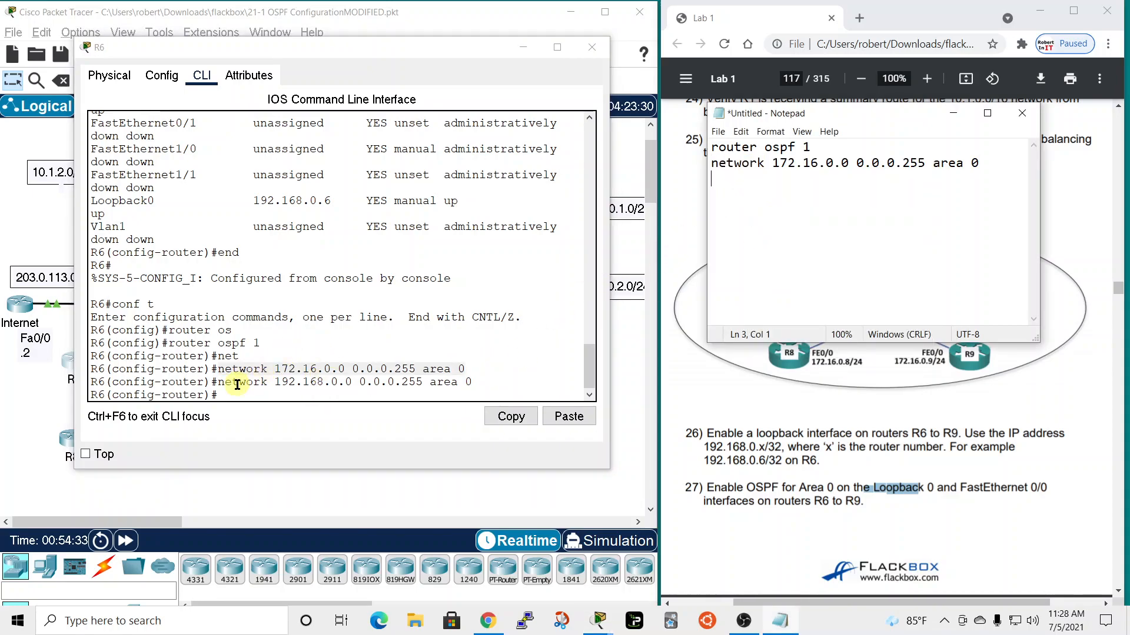
Step: Copy the 192.168.0.0 network command into Notepad, then copy the whole command set and minimise Notepad
{"action": "left_click_drag", "start_coordinate": [220, 383], "coordinate": [456, 378]}
{"action": "right_click", "coordinate": [456, 378]}
{"action": "left_click", "coordinate": [482, 383]}
{"action": "left_click", "coordinate": [769, 194]}
{"action": "right_click", "coordinate": [774, 190]}
{"action": "left_click", "coordinate": [802, 246]}
{"action": "left_click_drag", "start_coordinate": [999, 176], "coordinate": [696, 147]}
{"action": "right_click", "coordinate": [813, 169]}
{"action": "left_click", "coordinate": [829, 211]}
{"action": "left_click", "coordinate": [953, 113]}
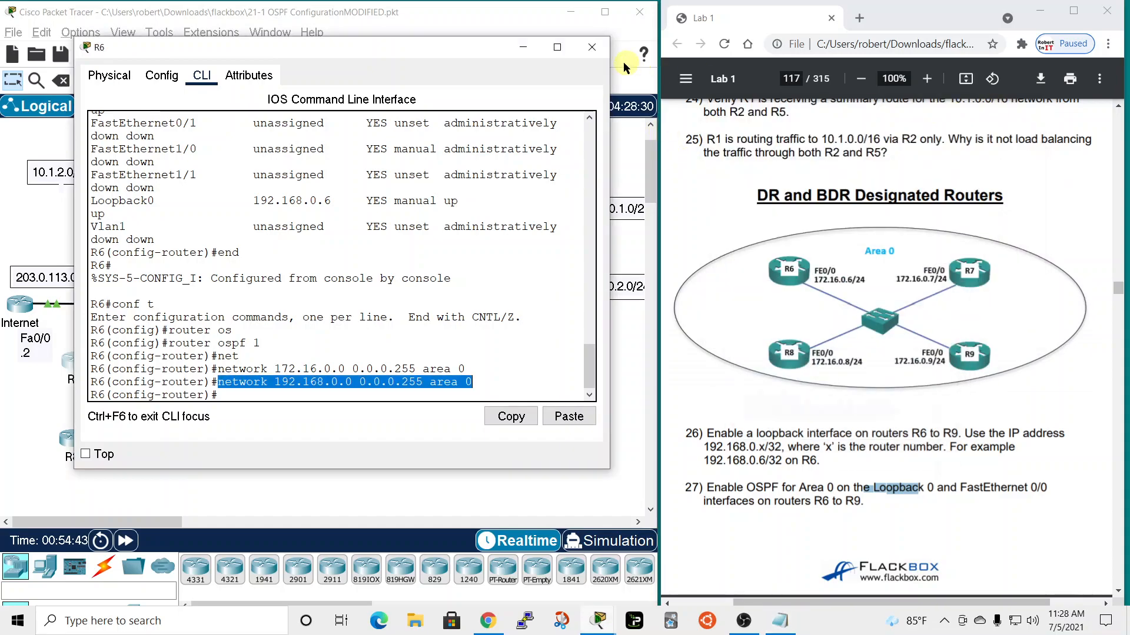
Step: Open R7's command line, enter global configuration mode and paste the OSPF process 1 network commands
{"action": "left_click", "coordinate": [606, 50]}
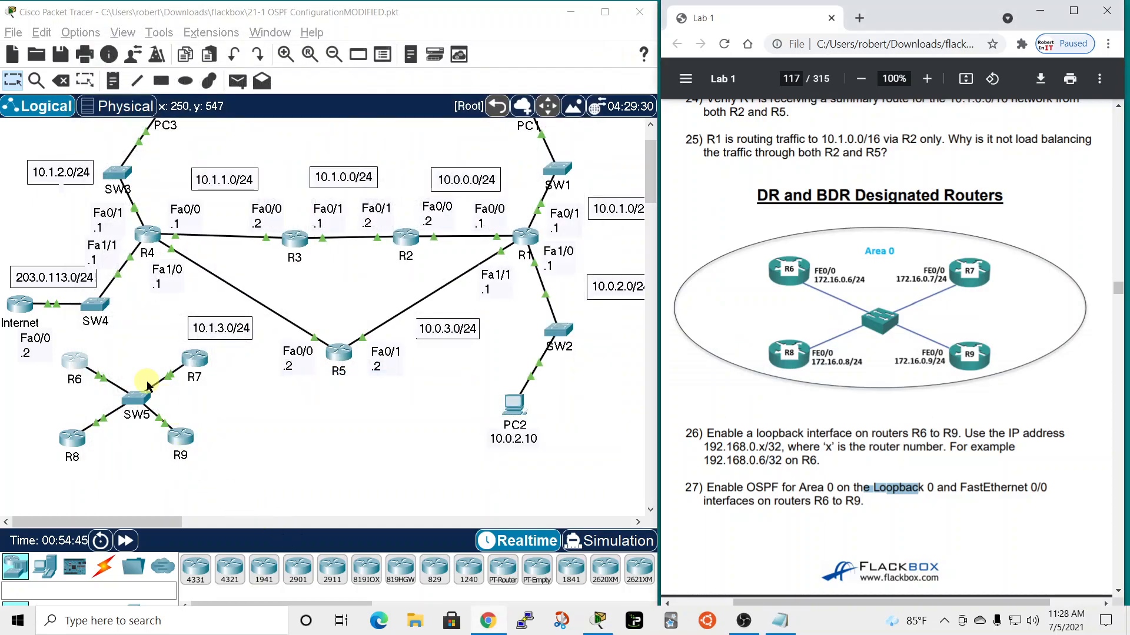
{"action": "left_click", "coordinate": [206, 363]}
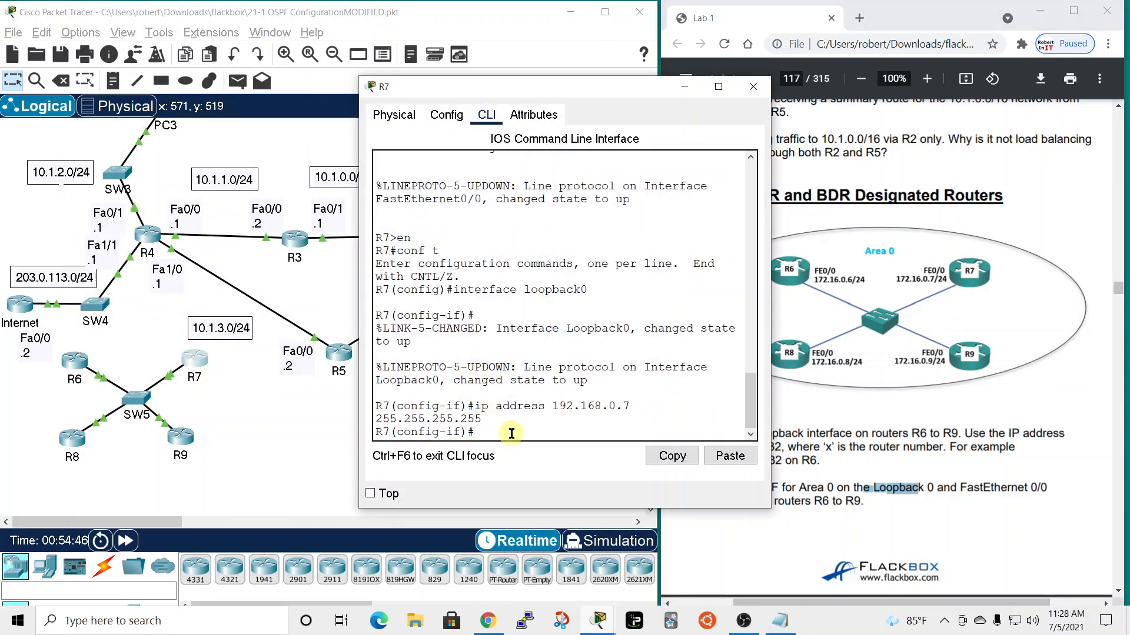
{"action": "type", "text": "end"}
{"action": "key", "text": "Return"}
{"action": "type", "text": "conf"}
{"action": "key", "text": "Return"}
{"action": "type", "text": "t"}
{"action": "key", "text": "Return"}
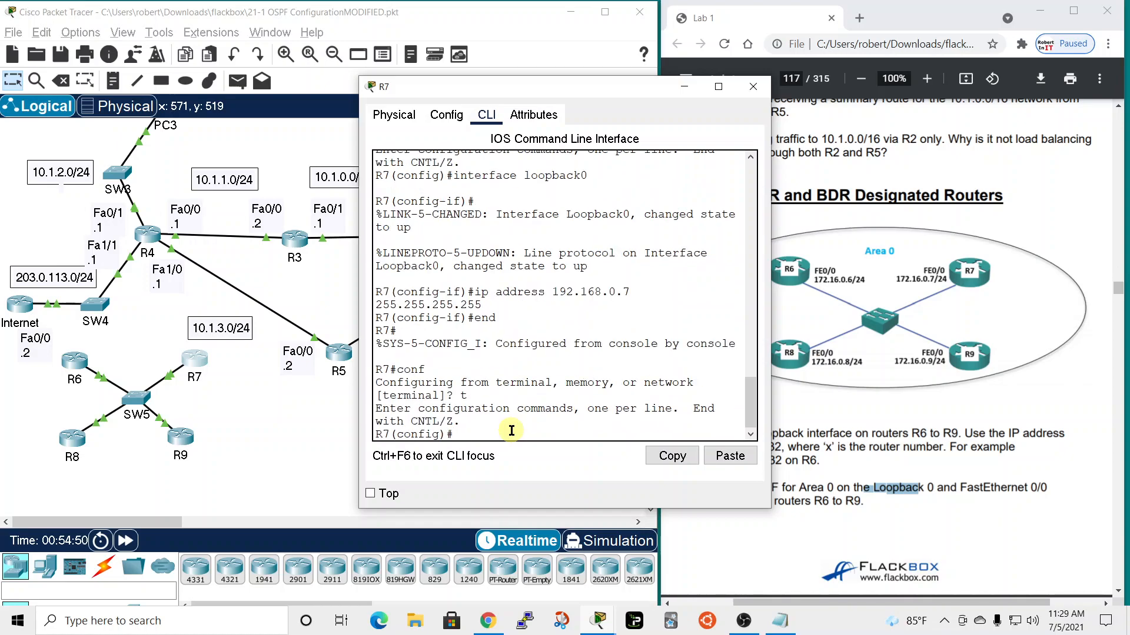
{"action": "right_click", "coordinate": [511, 431]}
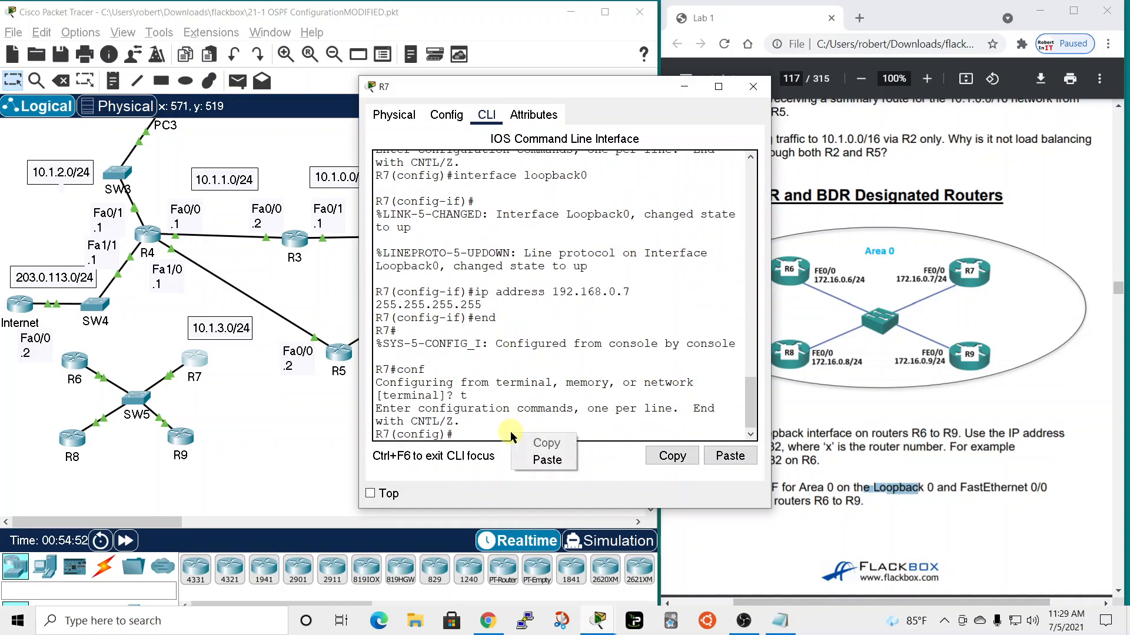
{"action": "left_click", "coordinate": [523, 458]}
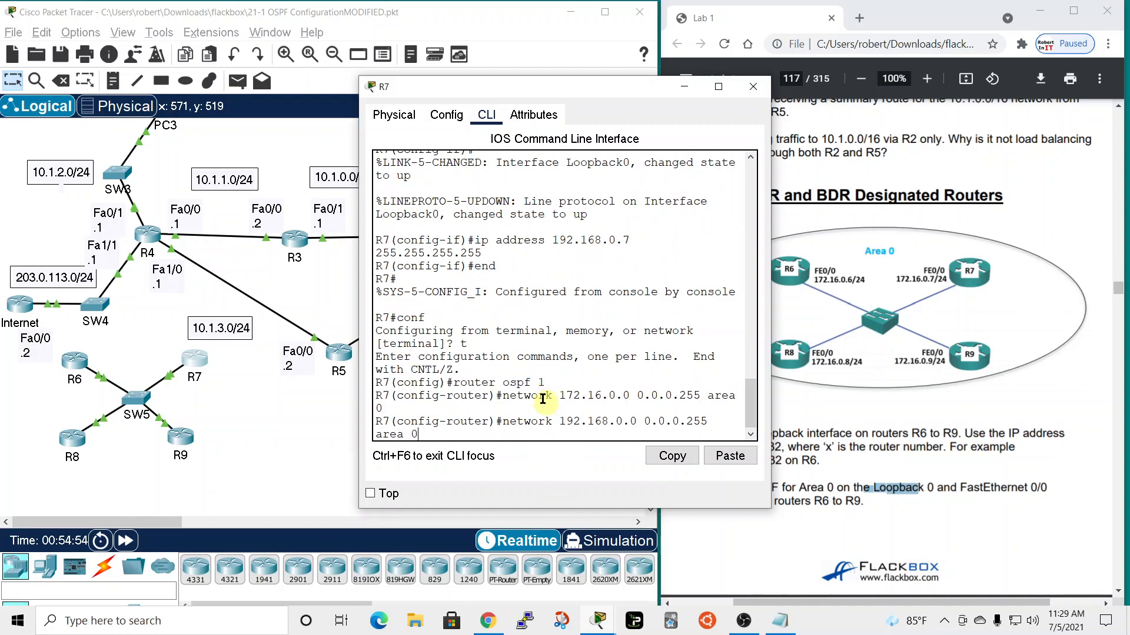
{"action": "key", "text": "Return"}
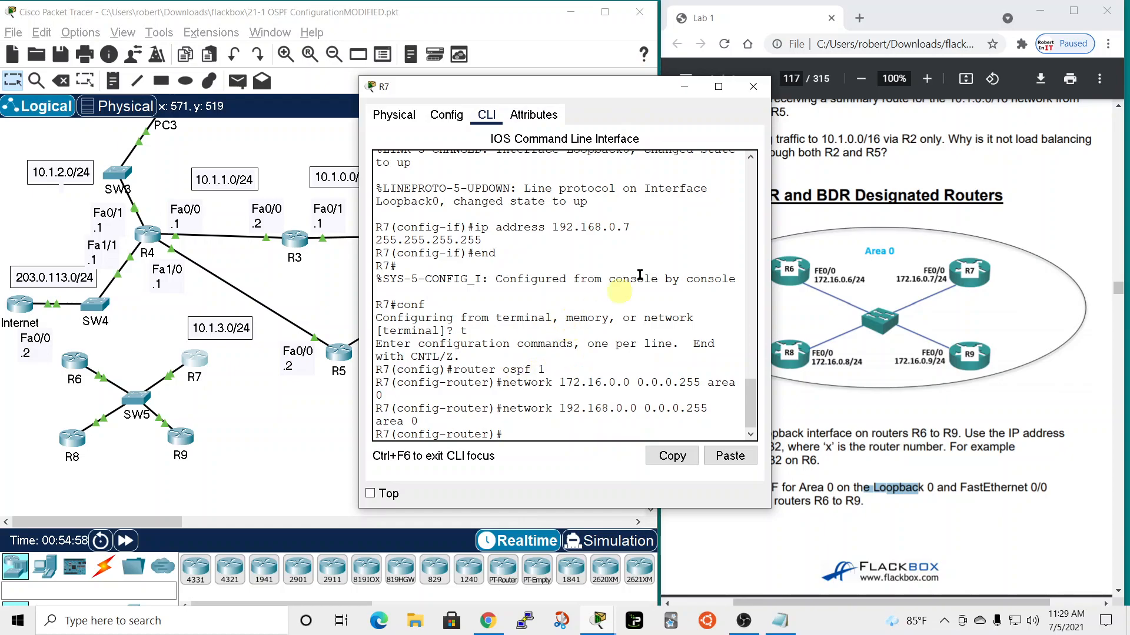
{"action": "left_click", "coordinate": [752, 87]}
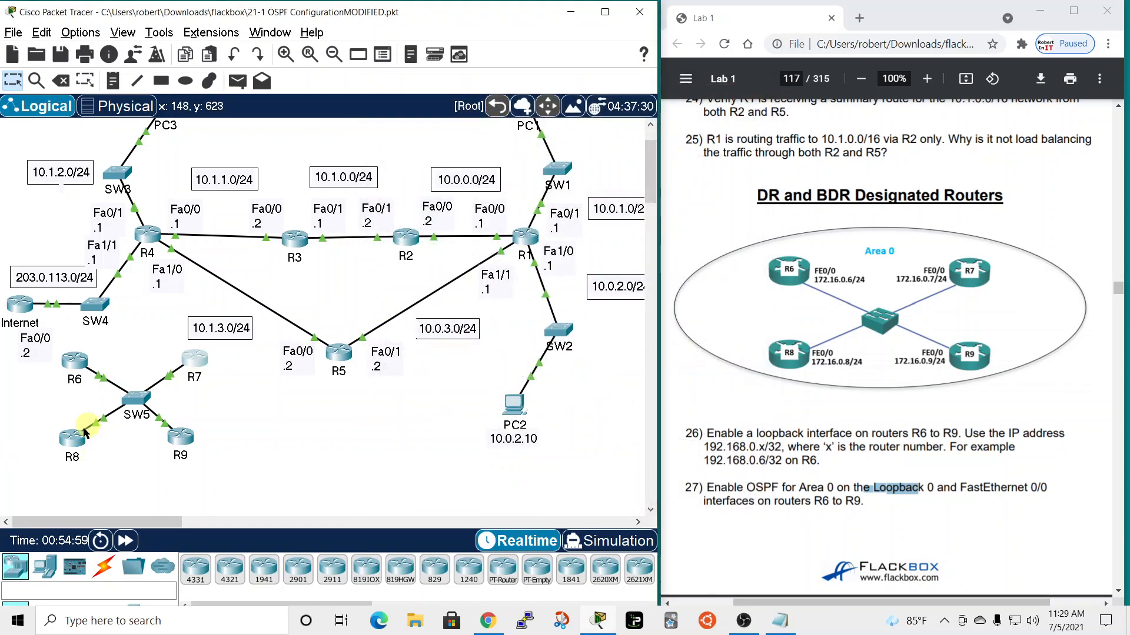
Step: Open R8's command line, enter global configuration mode and paste the OSPF process 1 network commands
{"action": "left_click", "coordinate": [72, 439]}
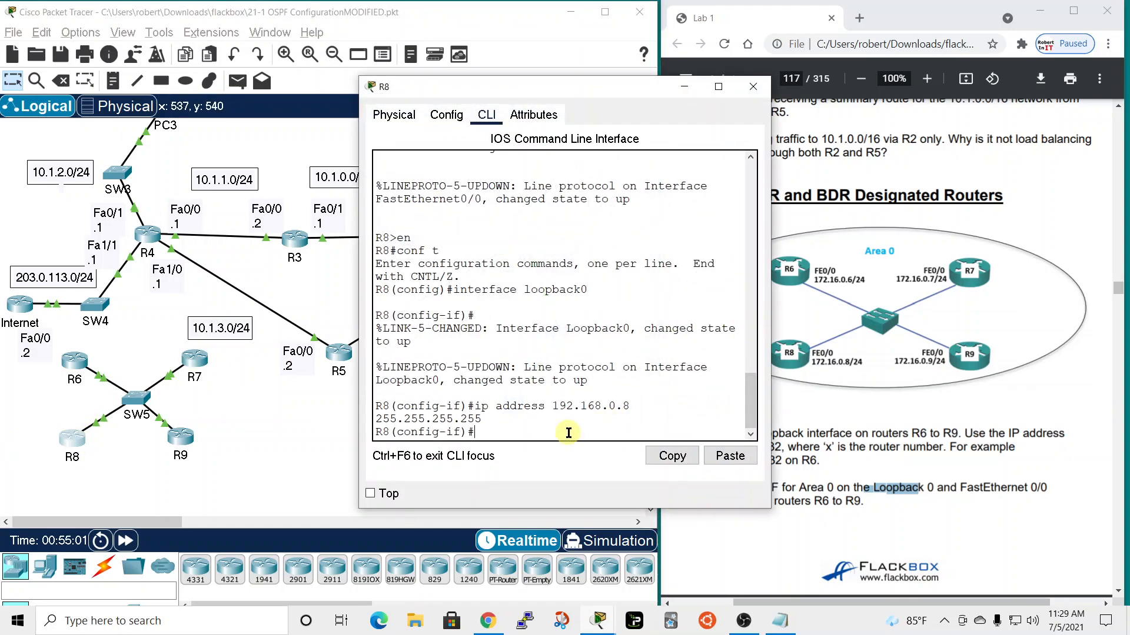
{"action": "type", "text": "end"}
{"action": "key", "text": "Return"}
{"action": "type", "text": "conf t"}
{"action": "key", "text": "Return"}
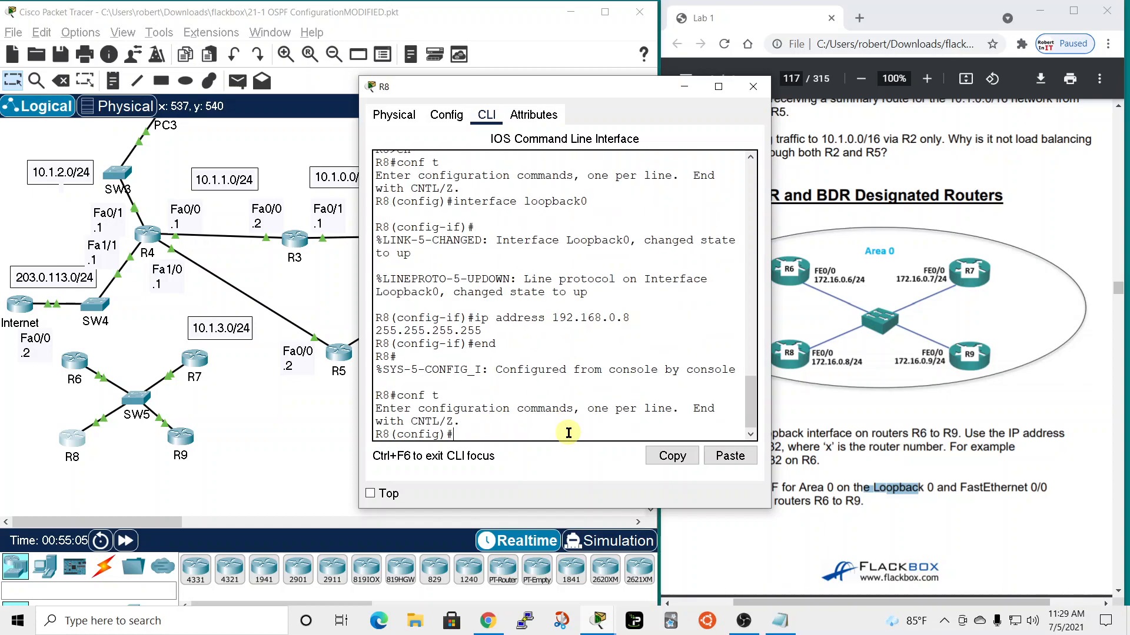
{"action": "right_click", "coordinate": [569, 433]}
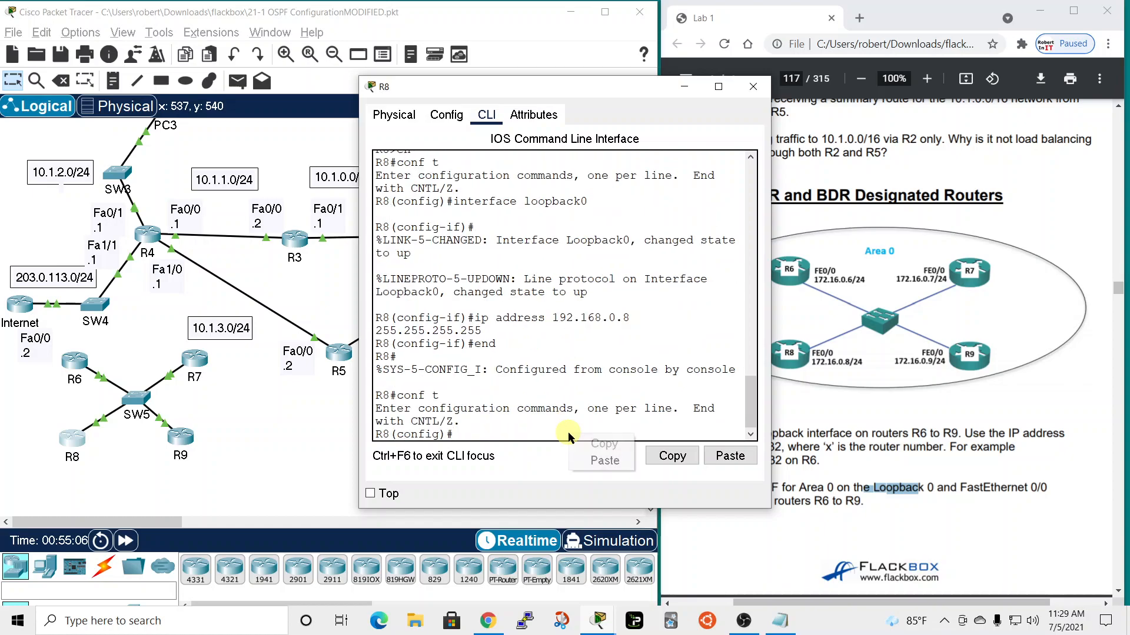
{"action": "left_click", "coordinate": [618, 456]}
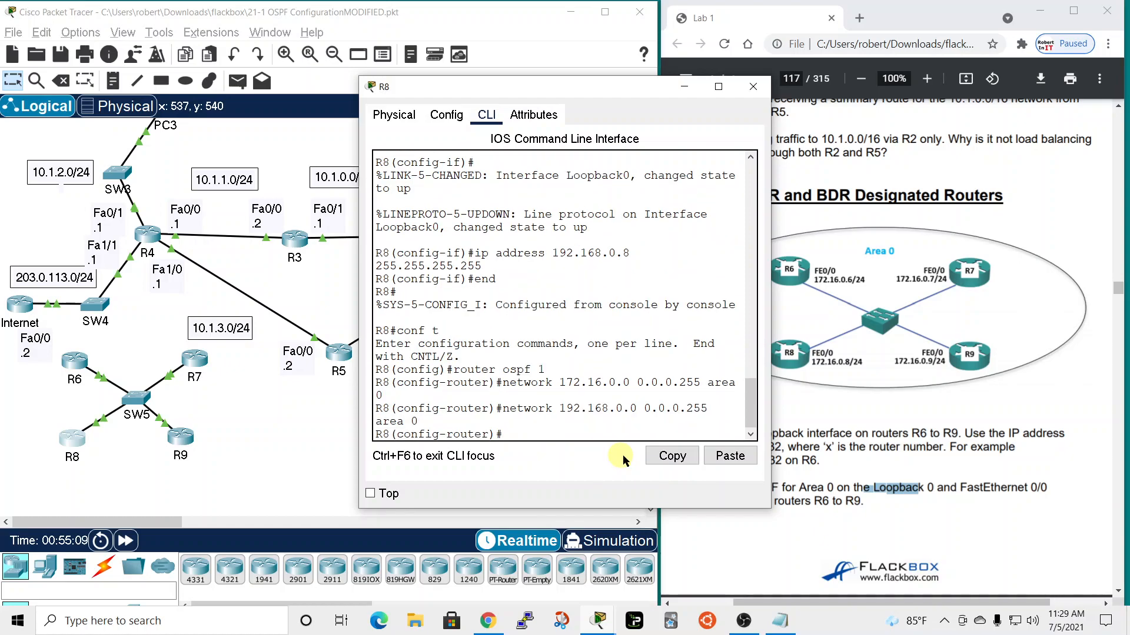
{"action": "left_click", "coordinate": [753, 87]}
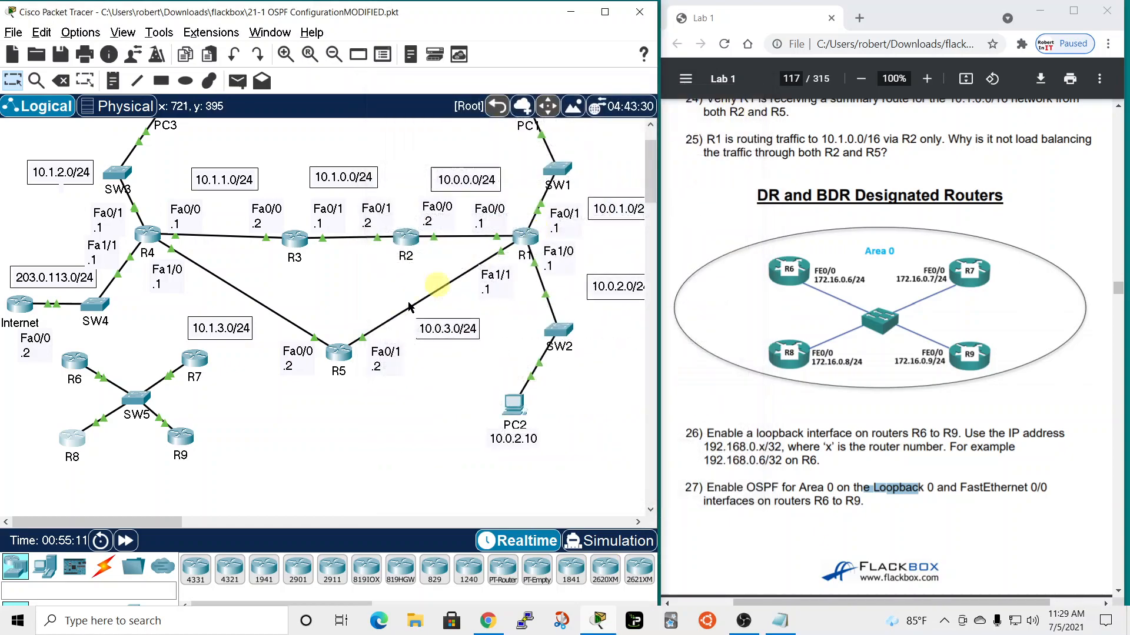
Step: Open R9's command line, leave configuration mode and try pasting the OSPF commands in privileged mode
{"action": "left_click", "coordinate": [187, 436]}
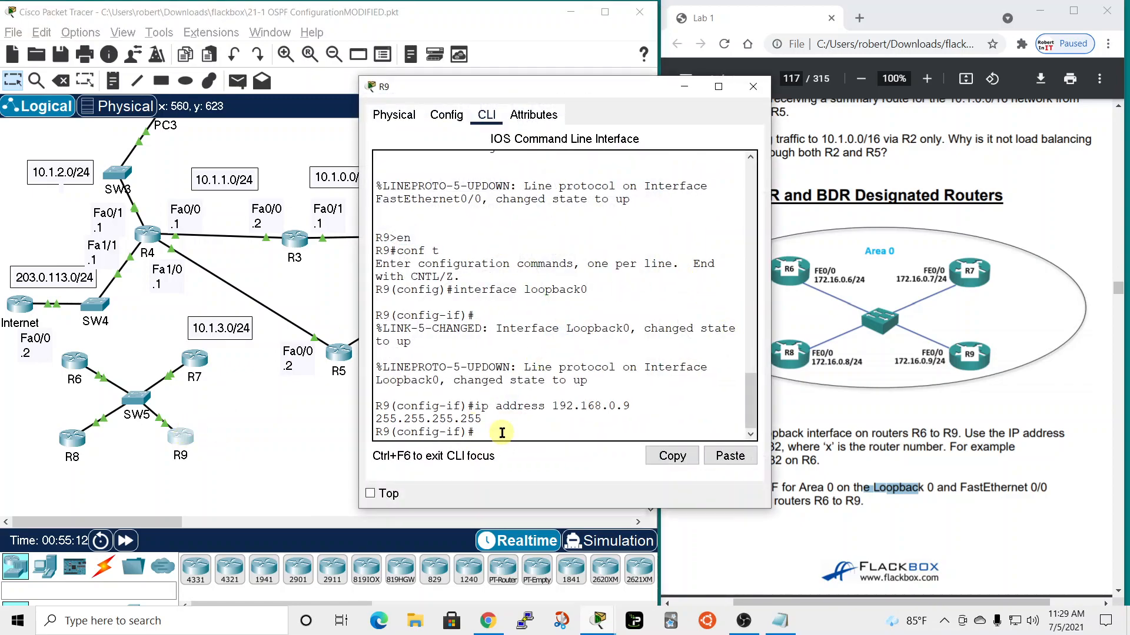
{"action": "type", "text": "end"}
{"action": "key", "text": "Return"}
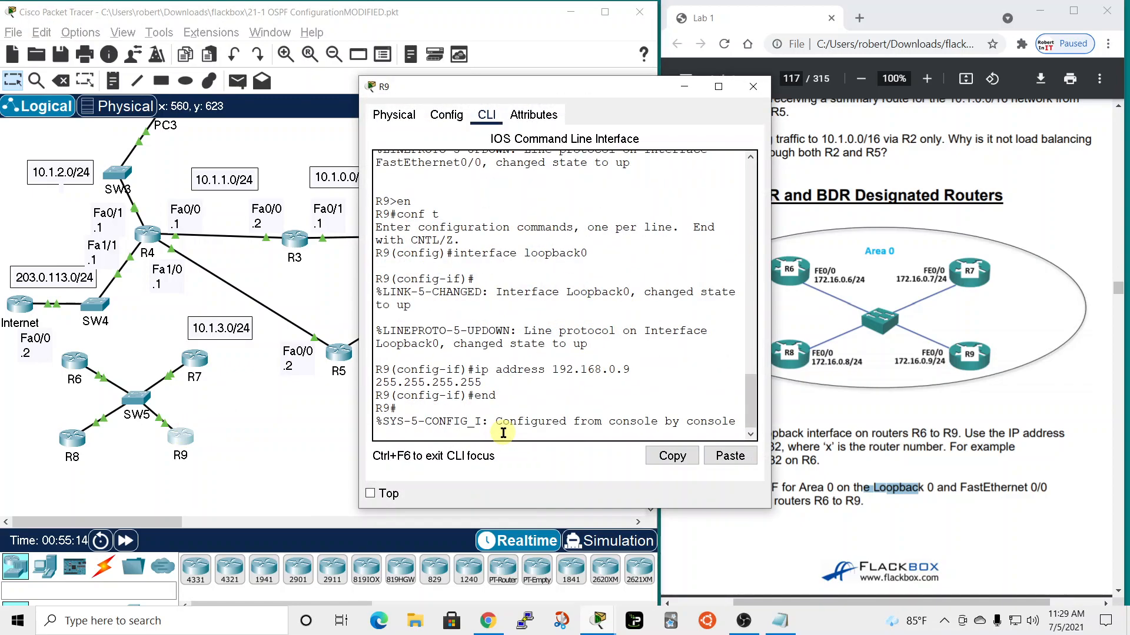
{"action": "key", "text": "Return"}
{"action": "right_click", "coordinate": [503, 433]}
{"action": "left_click", "coordinate": [524, 457]}
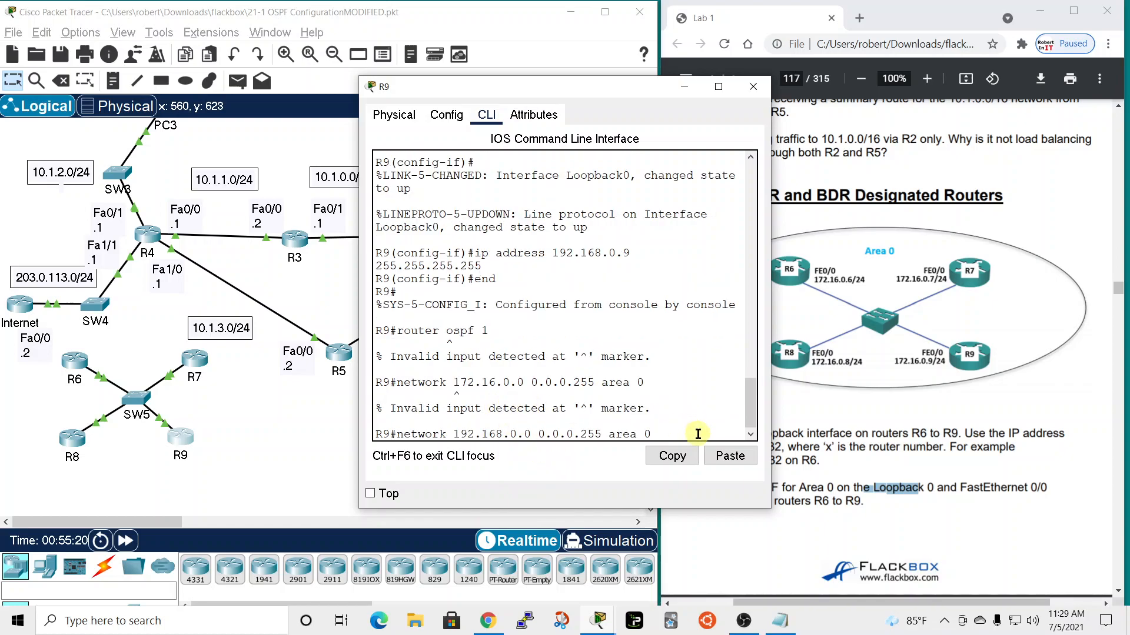
{"action": "key", "text": "BackSpace"}
{"action": "key", "text": "BackSpace"}
{"action": "key", "text": "BackSpace"}
{"action": "key", "text": "BackSpace"}
{"action": "key", "text": "BackSpace"}
{"action": "key", "text": "BackSpace"}
{"action": "key", "text": "BackSpace"}
{"action": "key", "text": "BackSpace"}
{"action": "key", "text": "BackSpace"}
{"action": "key", "text": "BackSpace"}
{"action": "key", "text": "BackSpace"}
{"action": "key", "text": "BackSpace"}
{"action": "key", "text": "BackSpace"}
{"action": "key", "text": "BackSpace"}
{"action": "key", "text": "BackSpace"}
{"action": "key", "text": "BackSpace"}
{"action": "key", "text": "BackSpace"}
{"action": "key", "text": "BackSpace"}
{"action": "key", "text": "BackSpace"}
{"action": "key", "text": "BackSpace"}
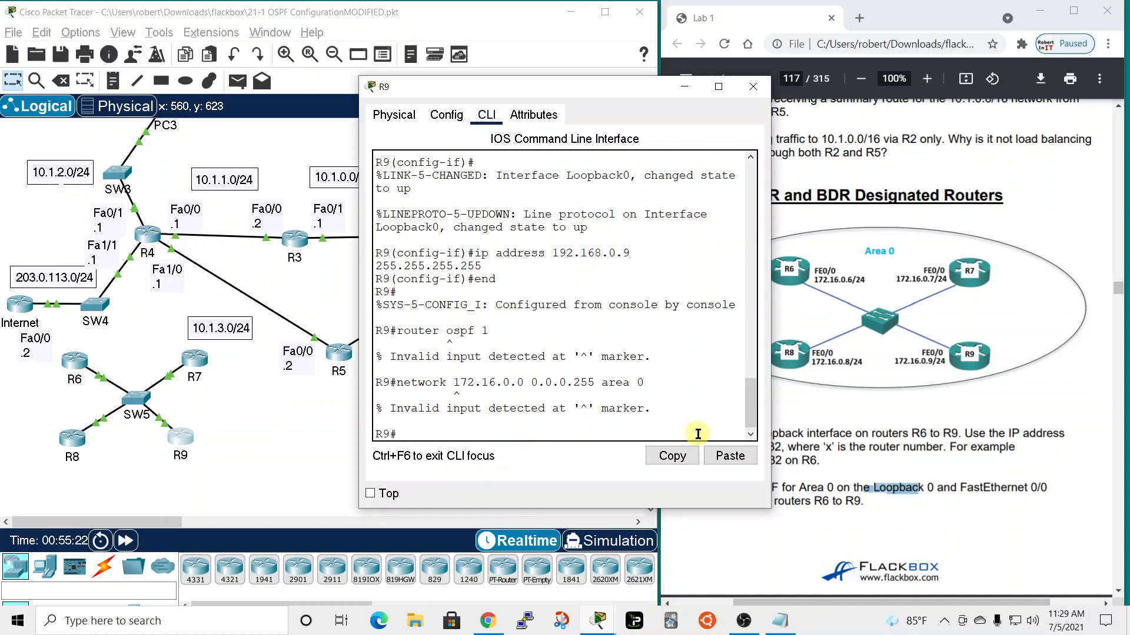
Step: Enter global configuration mode on R9 and paste the OSPF process 1 network commands
{"action": "type", "text": "conf t"}
{"action": "key", "text": "Return"}
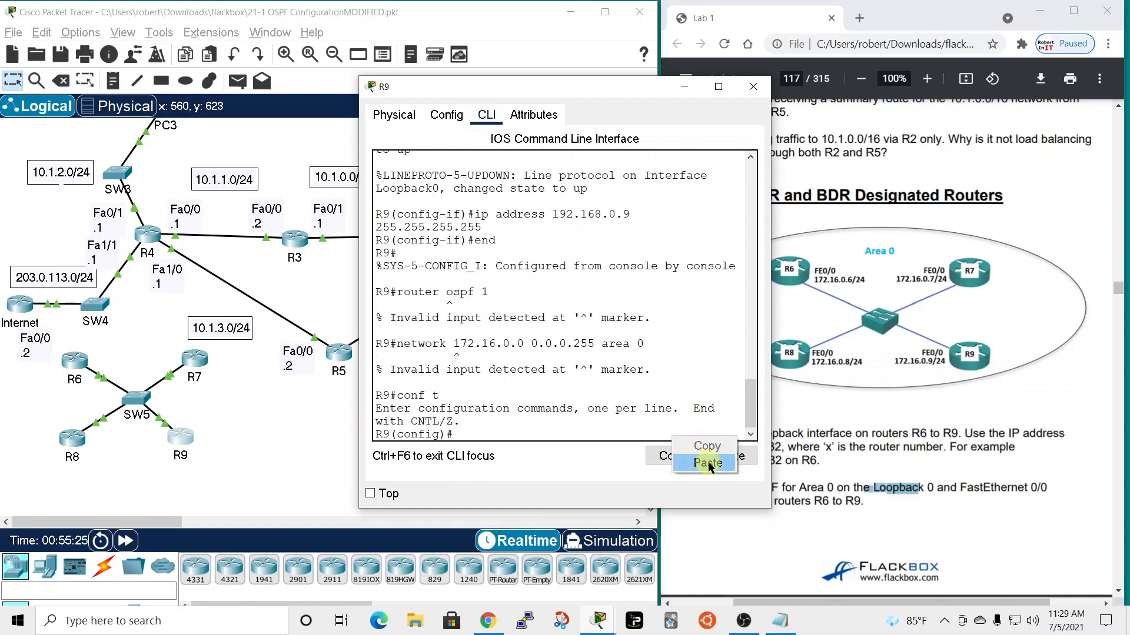
{"action": "left_click", "coordinate": [730, 456]}
{"action": "key", "text": "Return"}
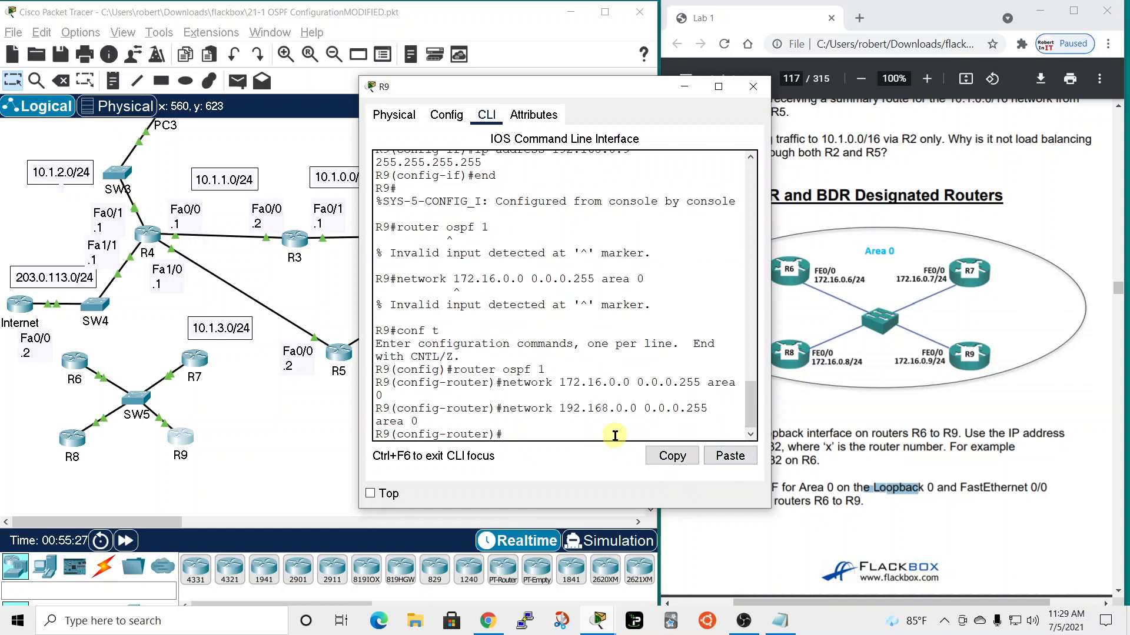
Step: Close R9's window and read the next lab task about setting the reference bandwidth on R6 to R9
{"action": "left_click", "coordinate": [753, 86]}
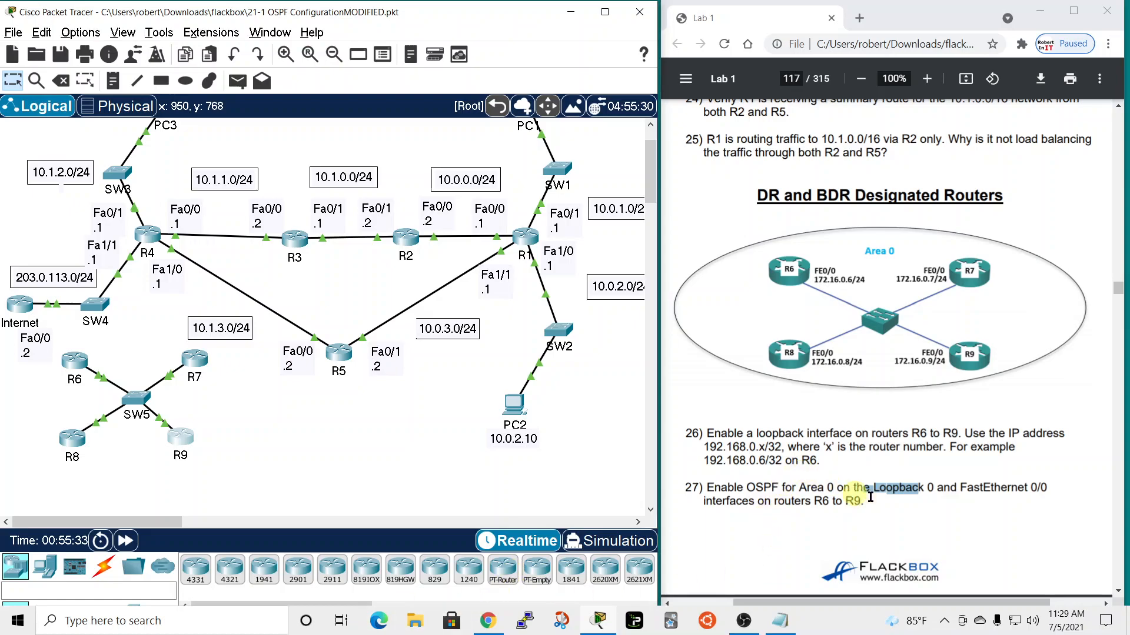
{"action": "scroll", "coordinate": [972, 491], "scroll_direction": "down", "scroll_amount": 6}
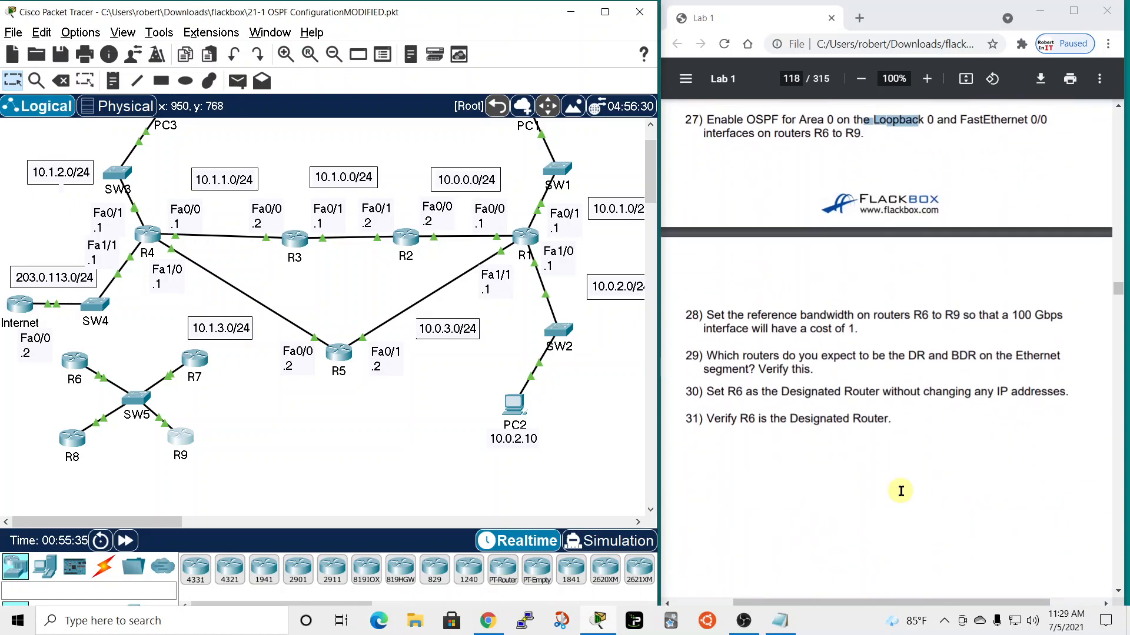
{"action": "left_click_drag", "start_coordinate": [685, 313], "coordinate": [857, 315]}
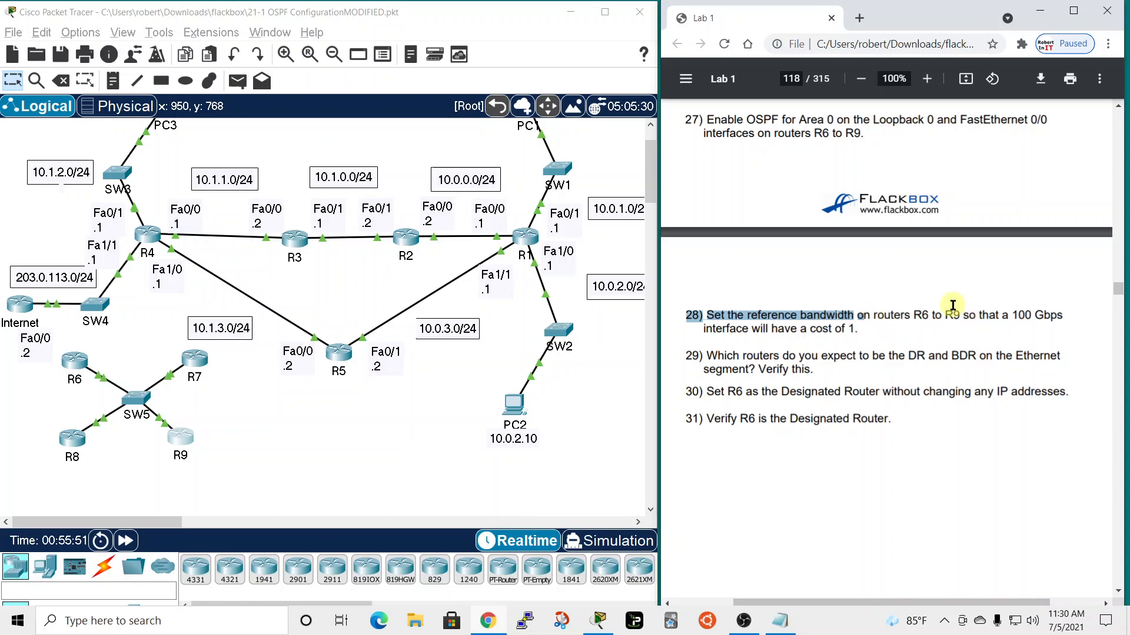
Step: On R6, leave configuration, re-enter OSPF process 1 and set the auto-cost reference bandwidth to 100000
{"action": "left_click", "coordinate": [82, 360]}
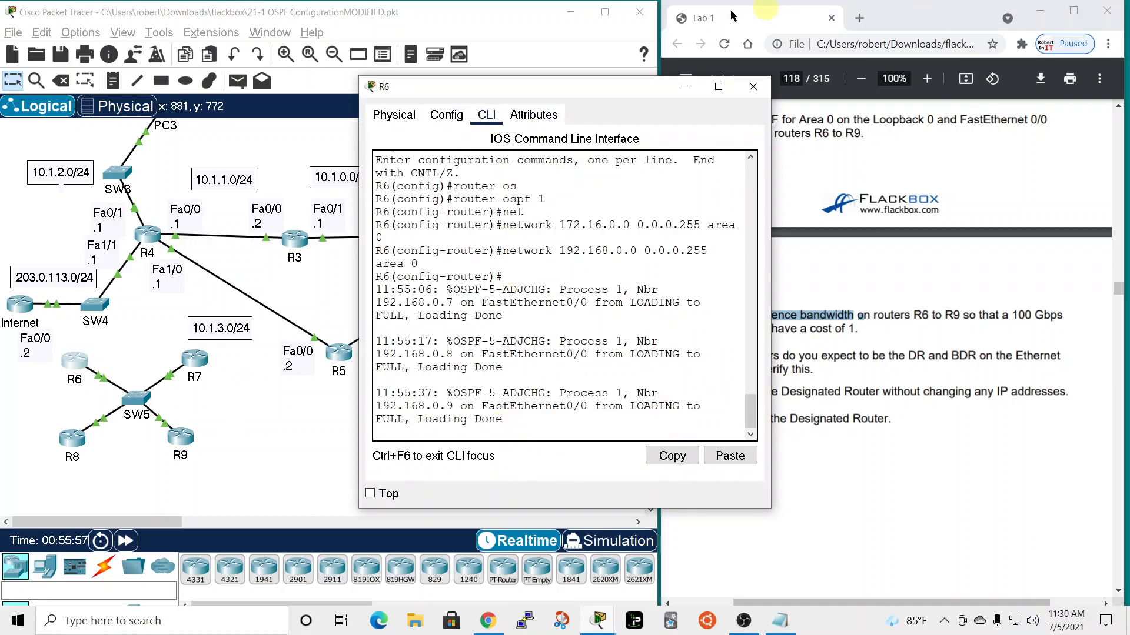
{"action": "left_click_drag", "start_coordinate": [647, 86], "coordinate": [520, 65]}
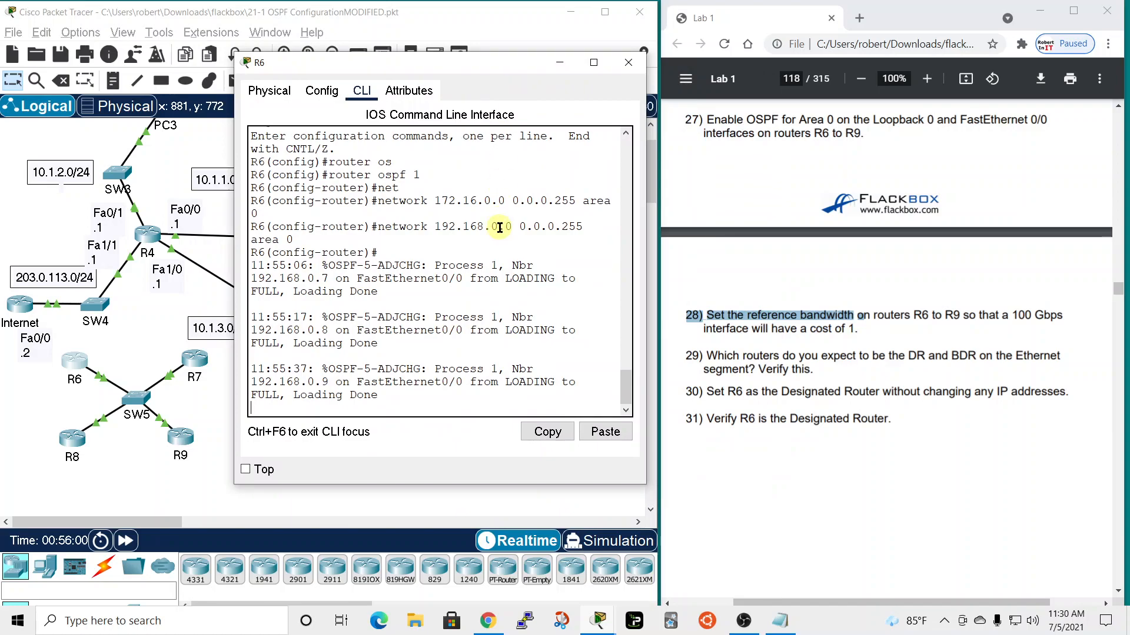
{"action": "key", "text": "Return"}
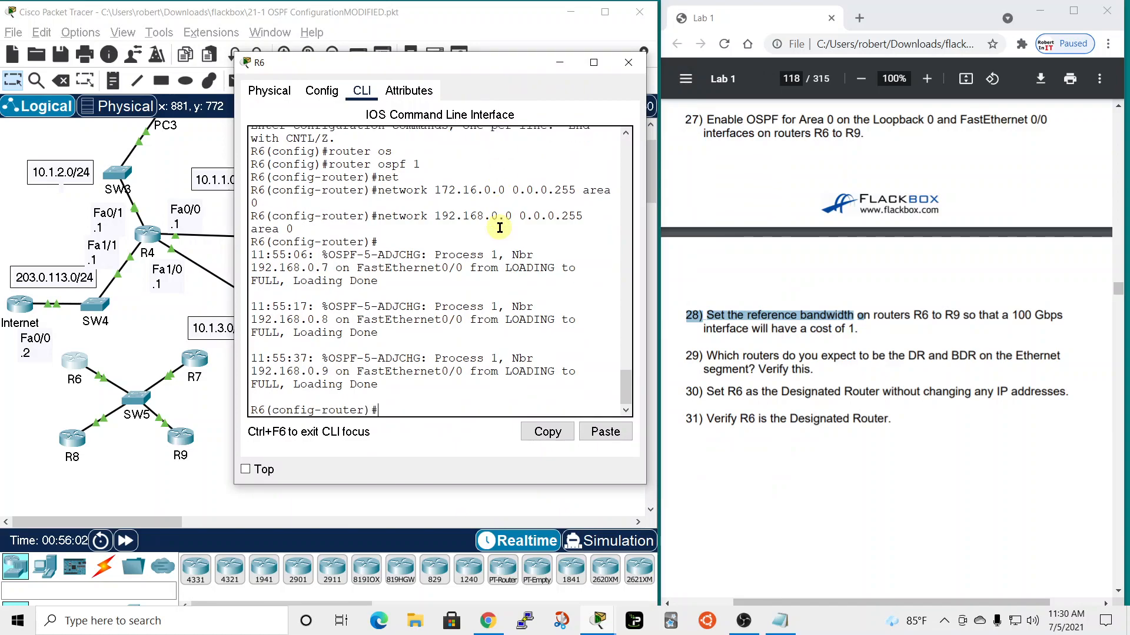
{"action": "type", "text": "conf"}
{"action": "type", "text": "nd"}
{"action": "key", "text": "Return"}
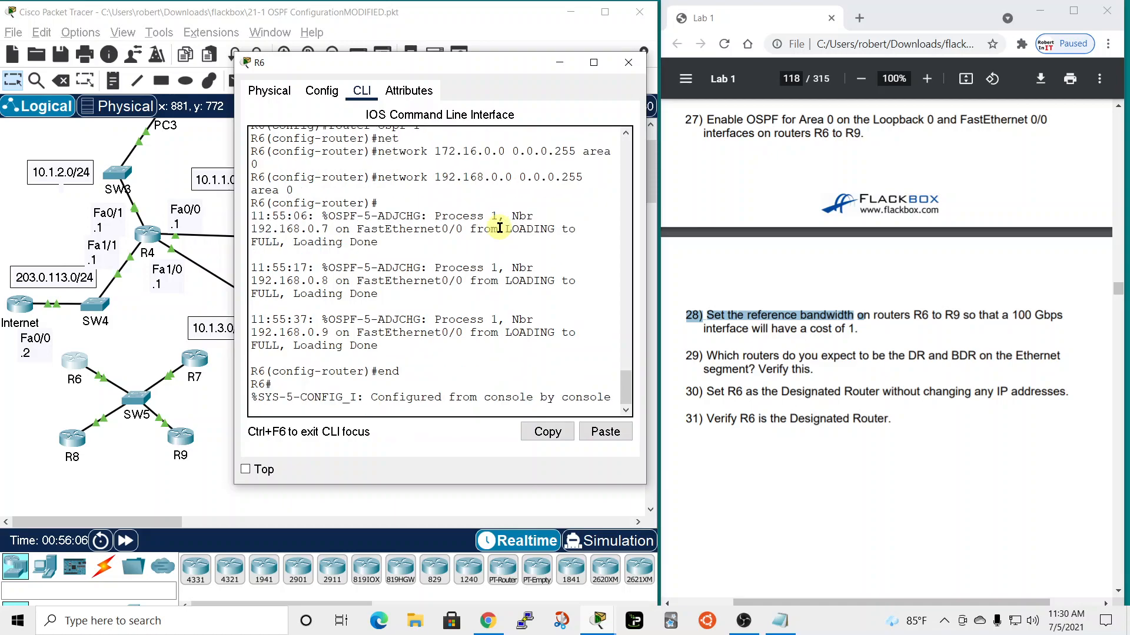
{"action": "key", "text": "Return"}
{"action": "type", "text": "conf t"}
{"action": "key", "text": "Return"}
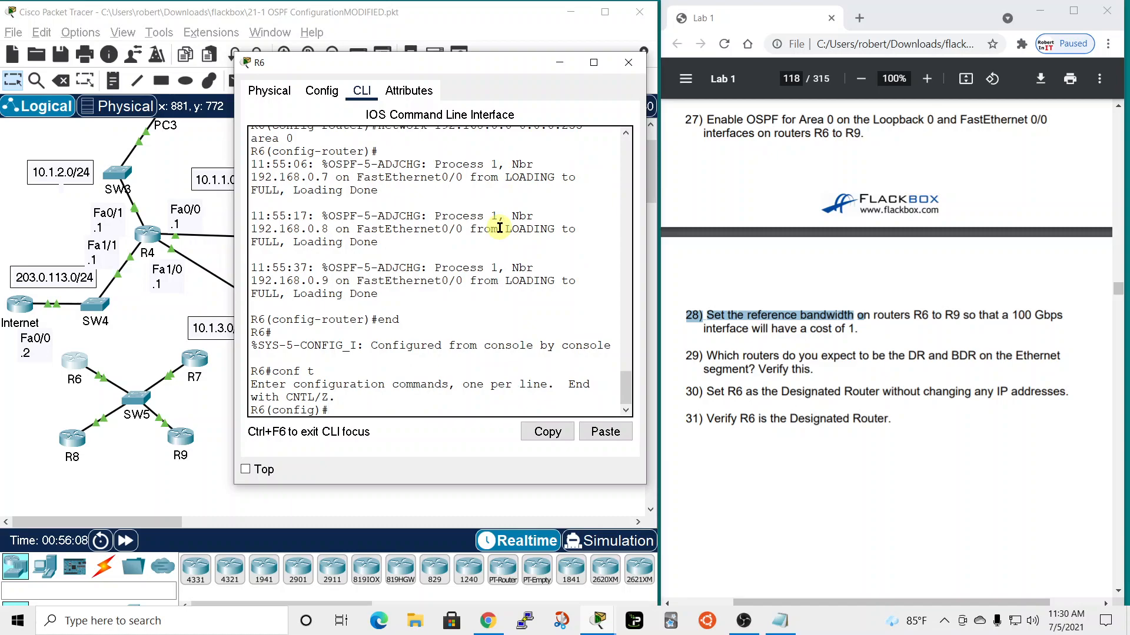
{"action": "key", "text": "BackSpace"}
{"action": "key", "text": "BackSpace"}
{"action": "type", "text": "router os"}
{"action": "key", "text": "Tab"}
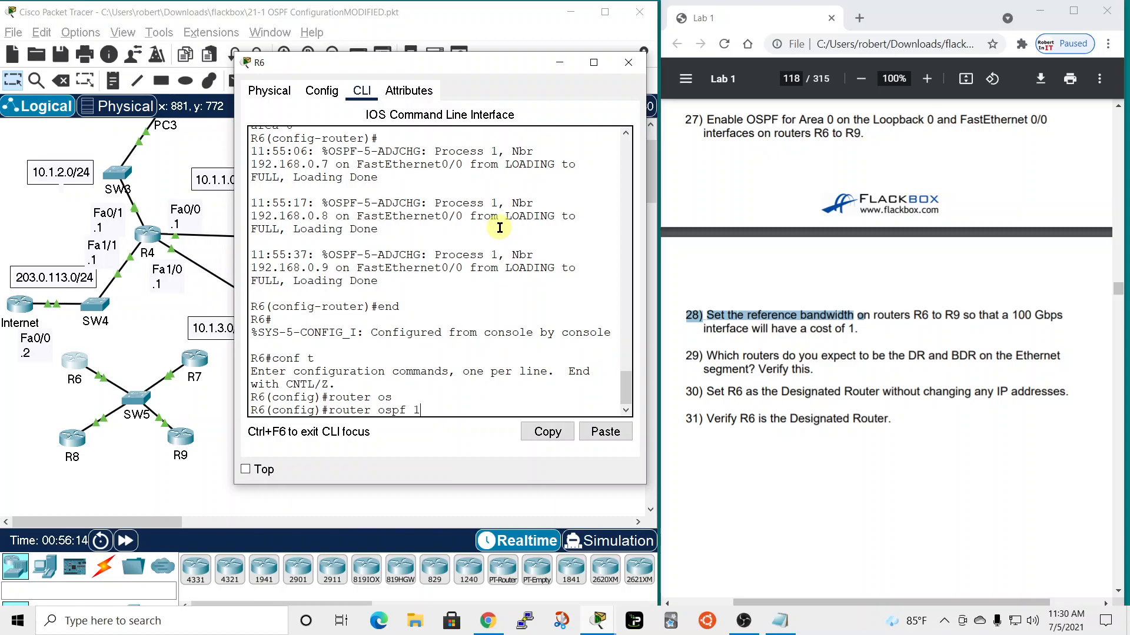
{"action": "type", "text": "1"}
{"action": "key", "text": "Return"}
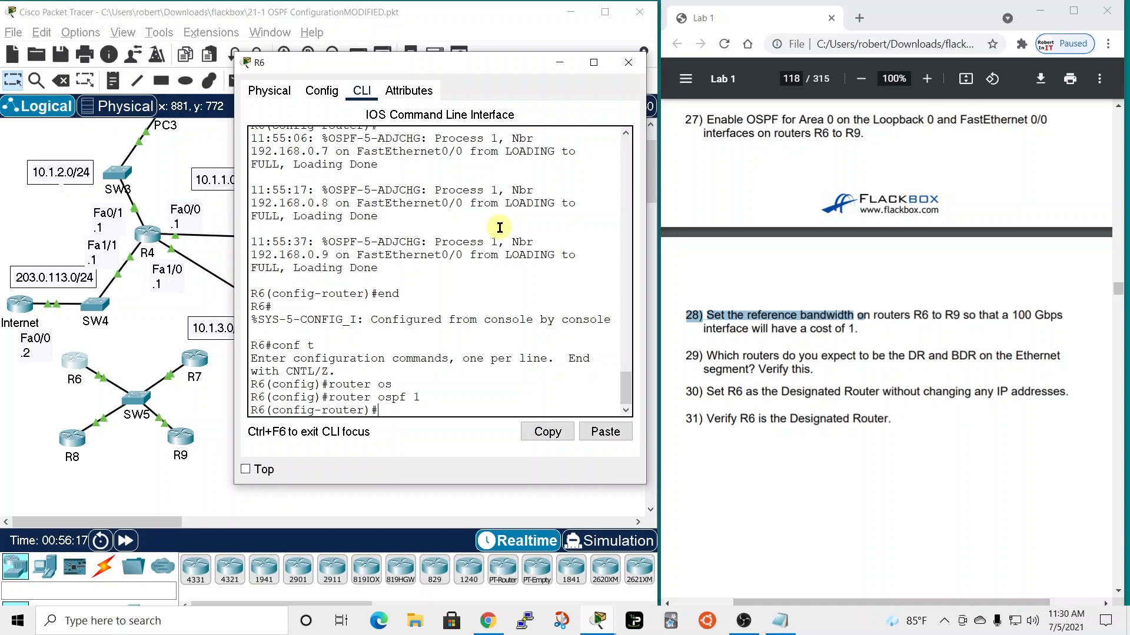
{"action": "type", "text": "au"}
{"action": "key", "text": "Tab"}
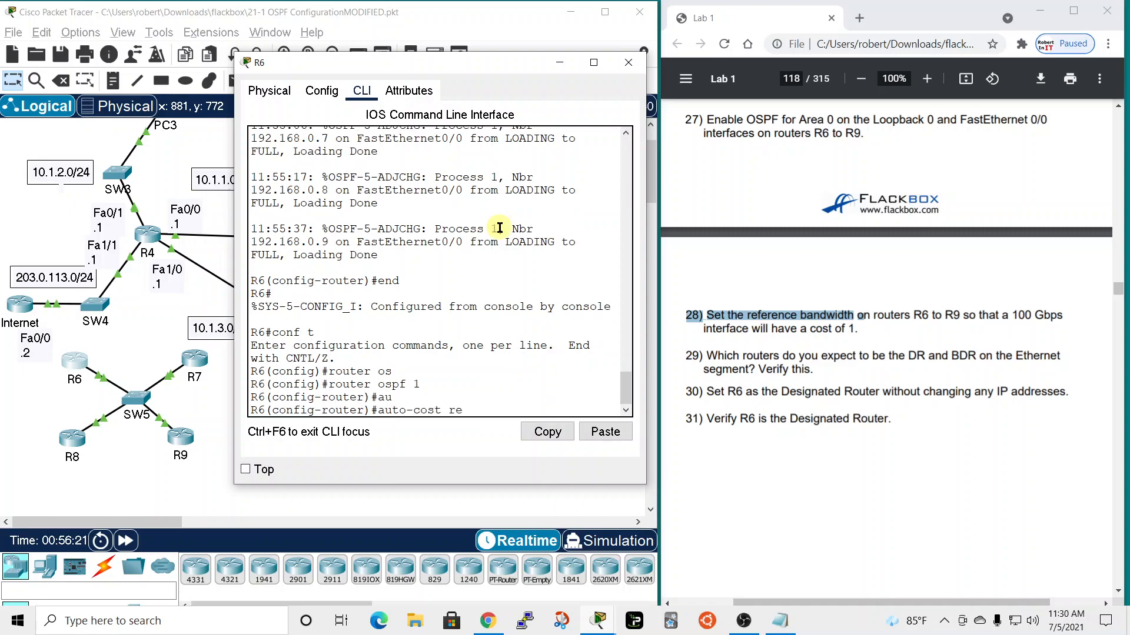
{"action": "type", "text": "re"}
{"action": "key", "text": "Tab"}
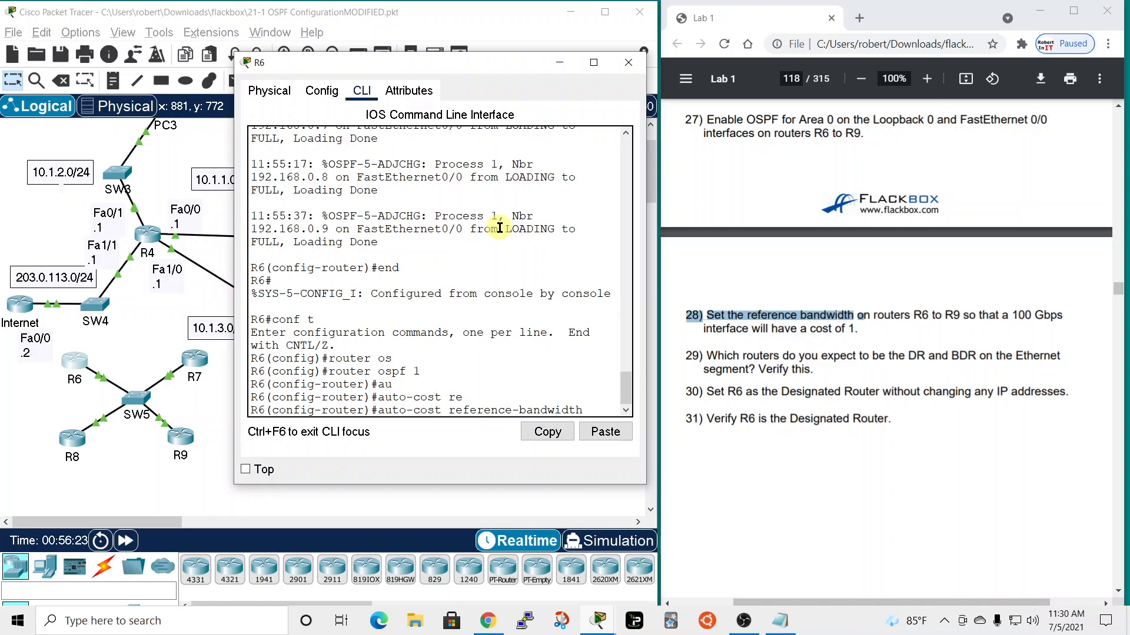
{"action": "left_click_drag", "start_coordinate": [646, 332], "coordinate": [776, 333]}
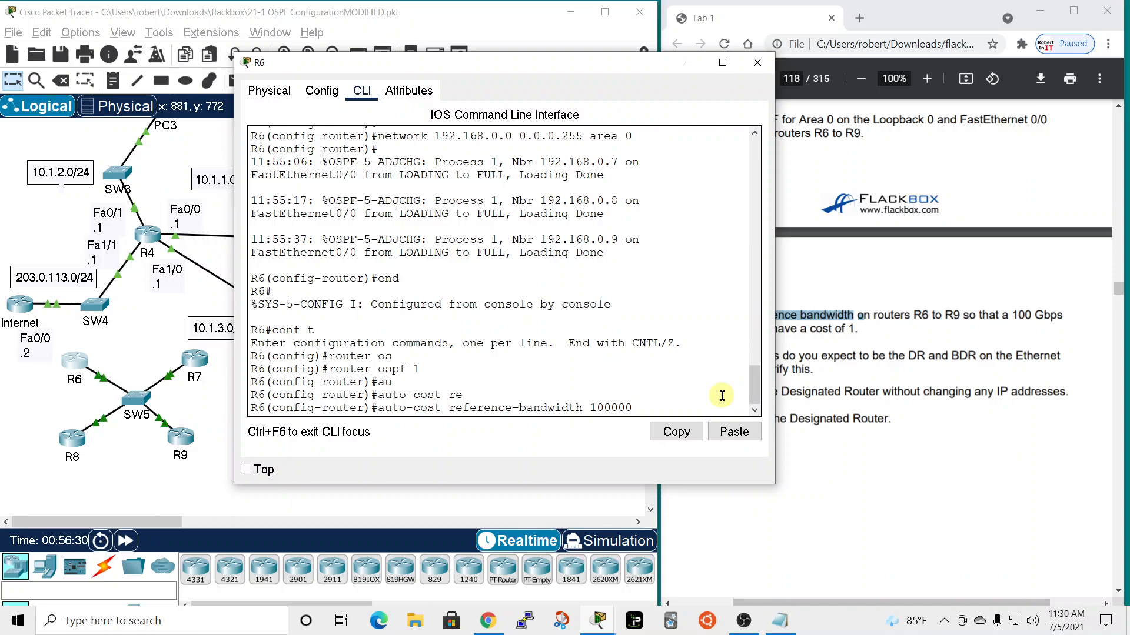
{"action": "key", "text": "Return"}
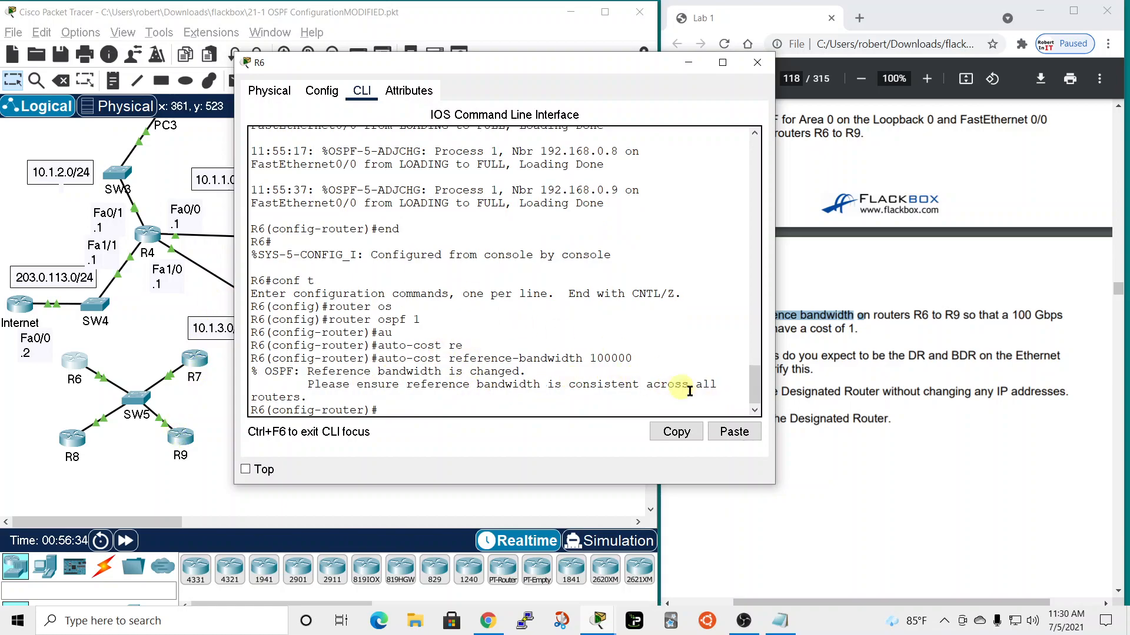
Step: Replace the Notepad script with R6's router ospf 1 and auto-cost reference-bandwidth 100000 commands
{"action": "left_click_drag", "start_coordinate": [611, 67], "coordinate": [478, 50]}
{"action": "left_click", "coordinate": [780, 621]}
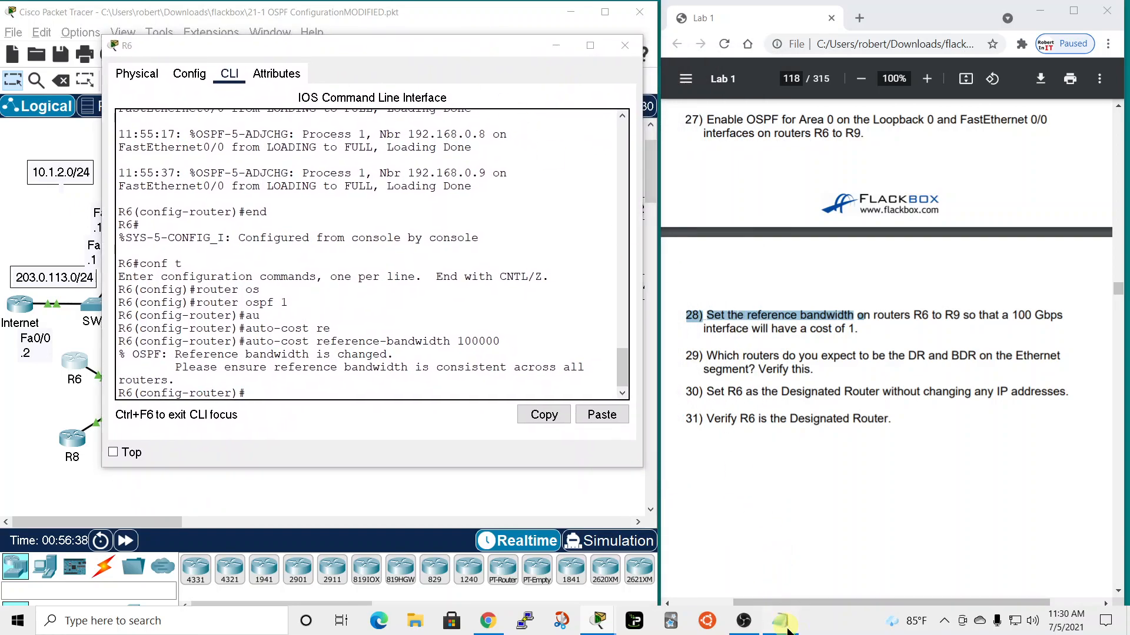
{"action": "left_click", "coordinate": [310, 328]}
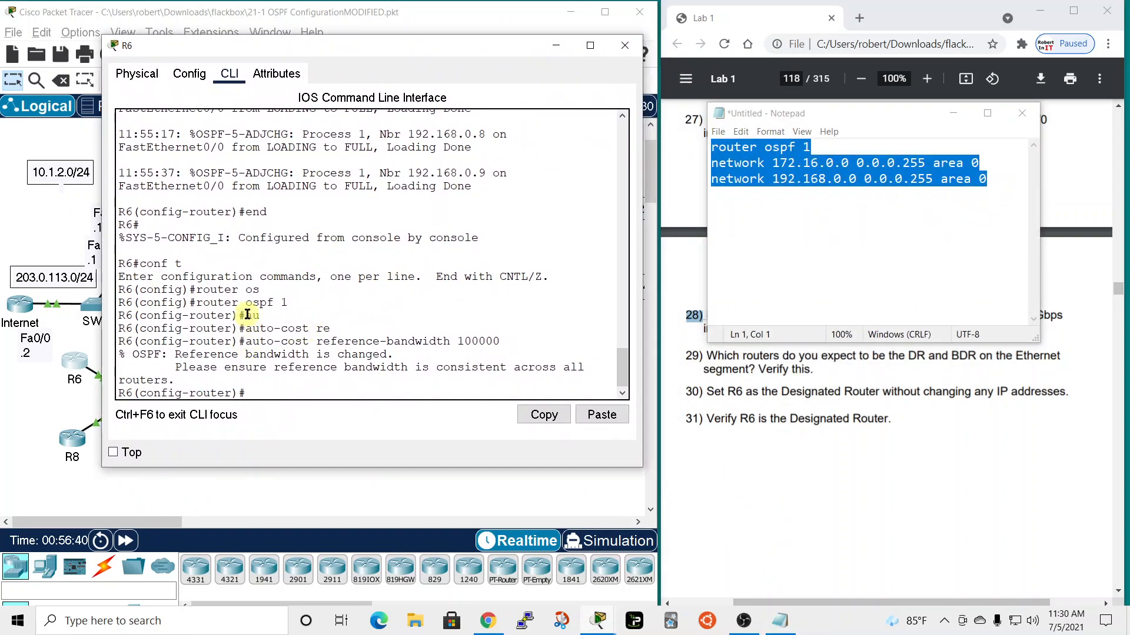
{"action": "left_click_drag", "start_coordinate": [197, 302], "coordinate": [288, 302]}
{"action": "right_click", "coordinate": [268, 304]}
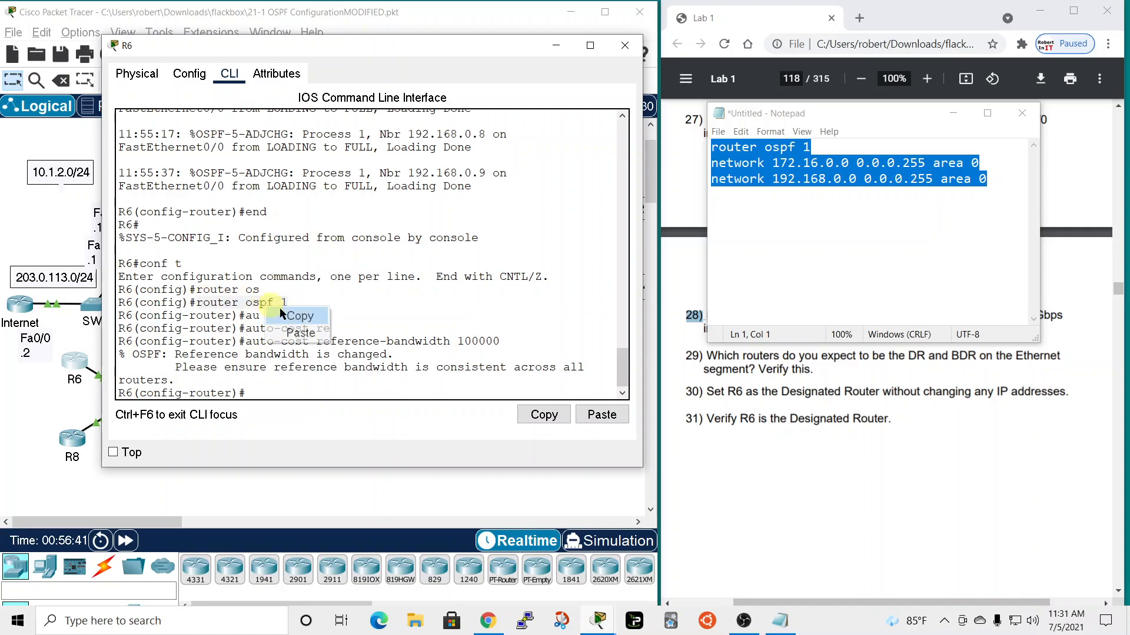
{"action": "left_click", "coordinate": [288, 315]}
{"action": "right_click", "coordinate": [927, 244]}
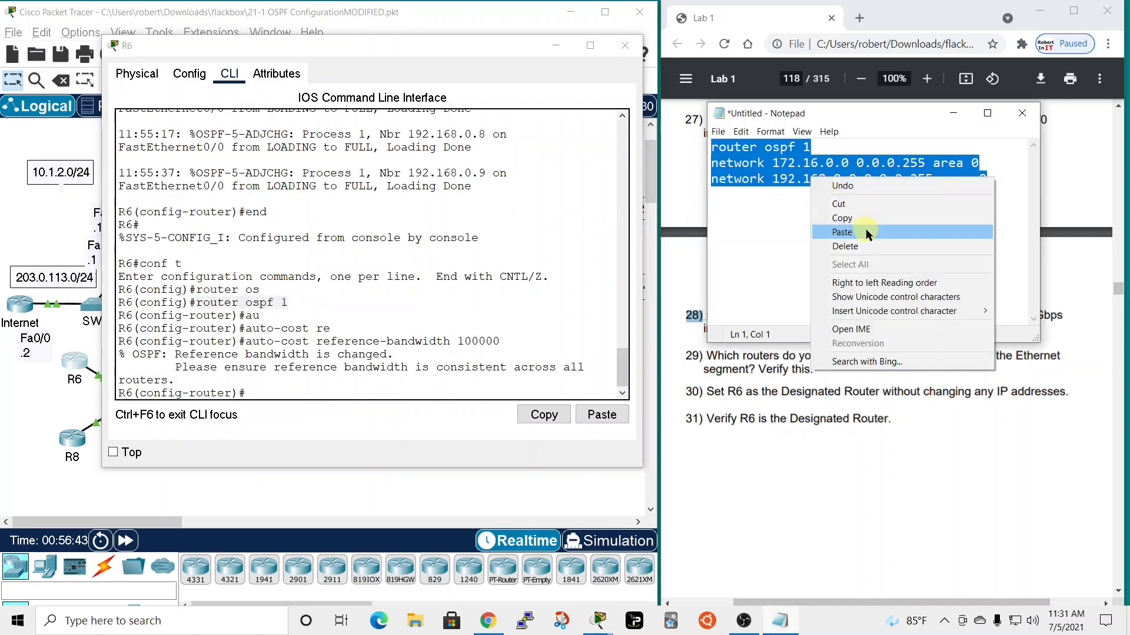
{"action": "left_click", "coordinate": [956, 298]}
{"action": "left_click_drag", "start_coordinate": [246, 342], "coordinate": [500, 342]}
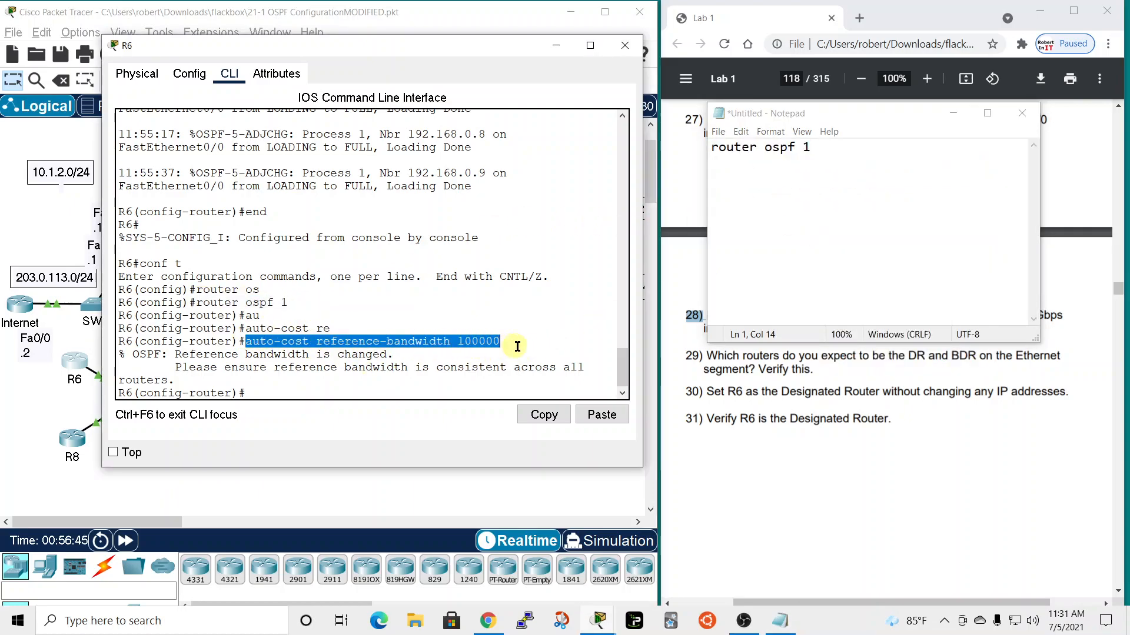
{"action": "right_click", "coordinate": [497, 349]}
{"action": "left_click", "coordinate": [531, 357]}
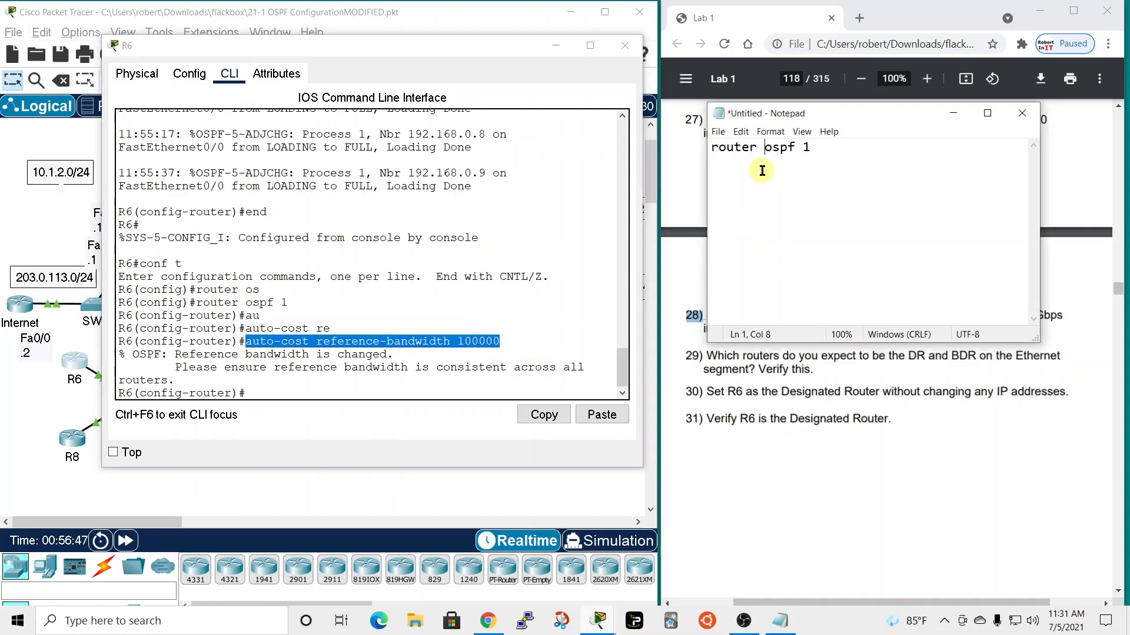
{"action": "right_click", "coordinate": [753, 150]}
{"action": "left_click", "coordinate": [828, 145]}
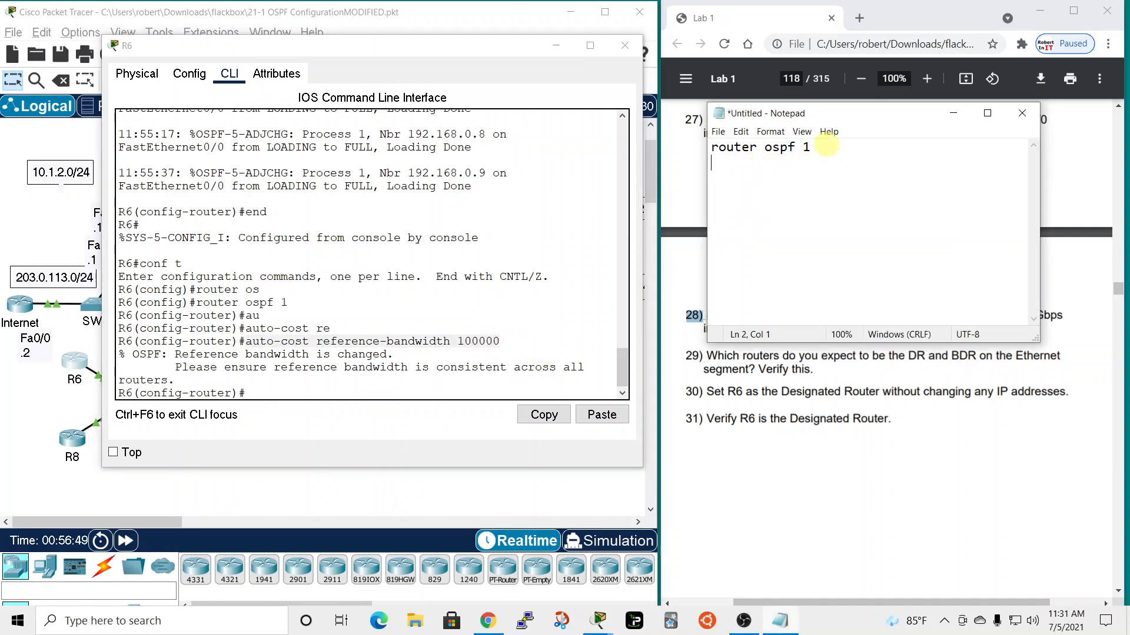
{"action": "key", "text": "ctrl+v"}
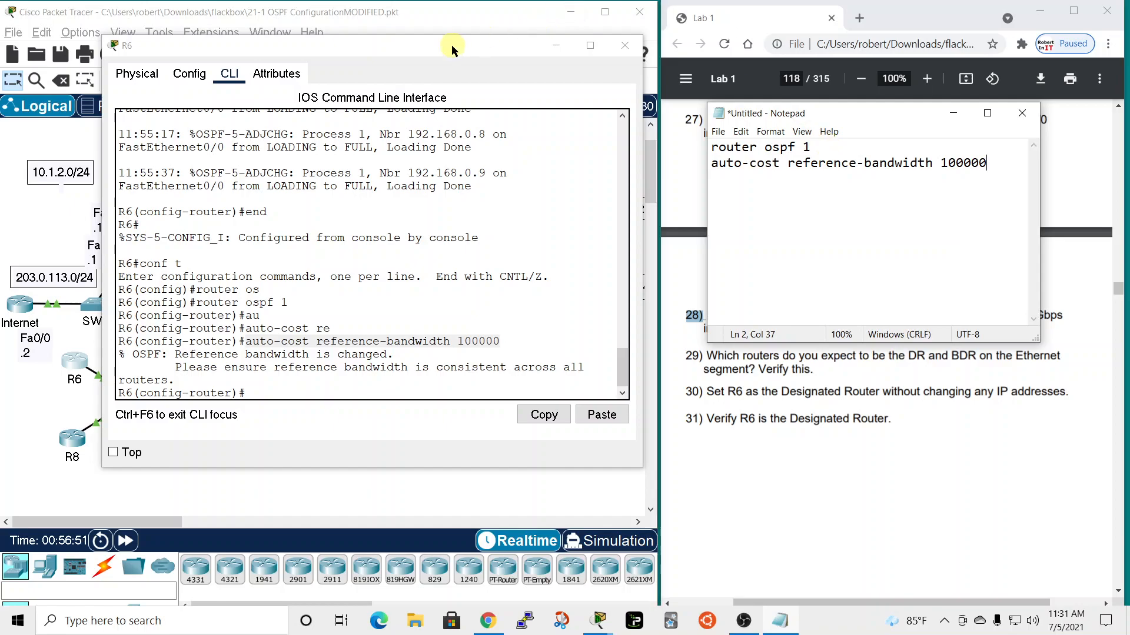
Step: Copy the Notepad script and paste it into R7's global configuration to set its reference bandwidth
{"action": "left_click", "coordinate": [625, 45]}
{"action": "left_click_drag", "start_coordinate": [992, 163], "coordinate": [684, 147]}
{"action": "right_click", "coordinate": [765, 154]}
{"action": "left_click", "coordinate": [800, 201]}
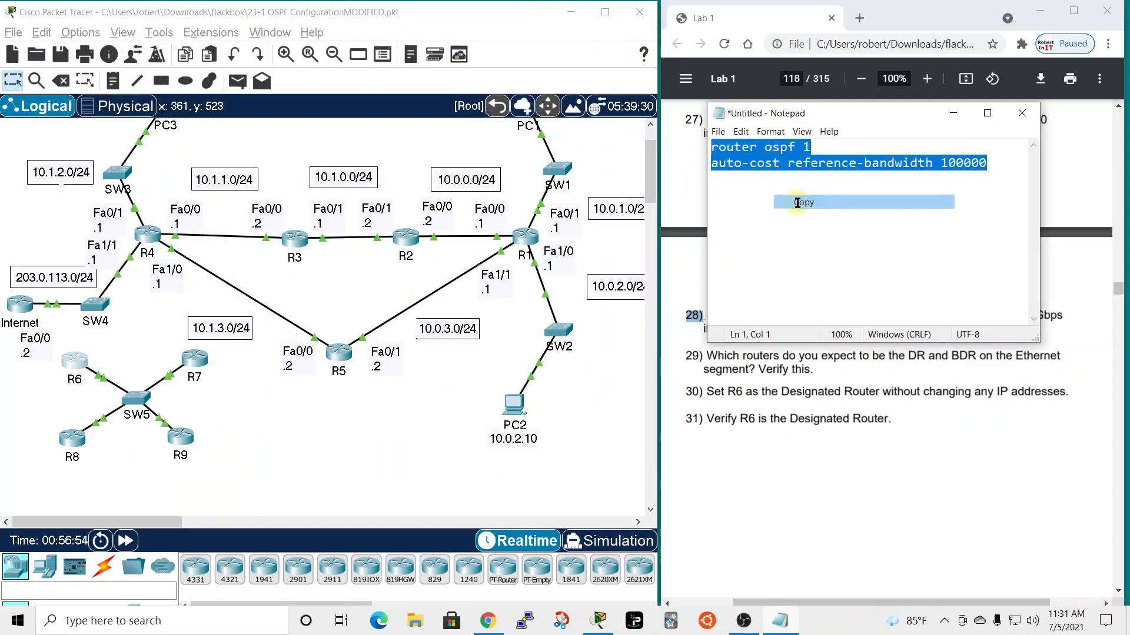
{"action": "left_click", "coordinate": [195, 359]}
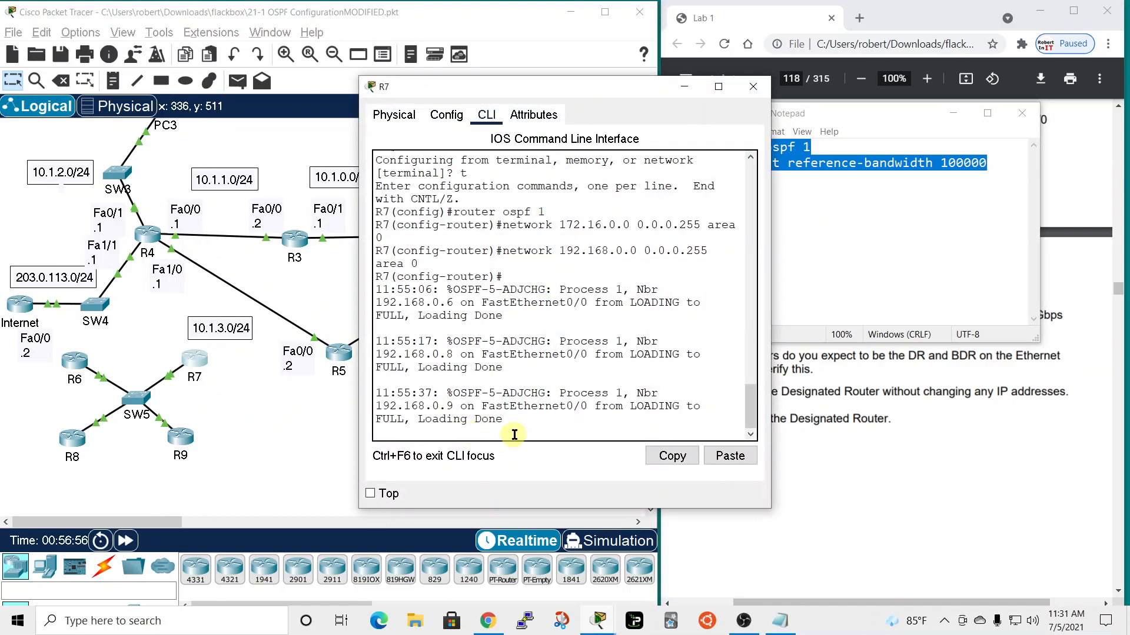
{"action": "key", "text": "Return"}
{"action": "type", "text": "er)#e"}
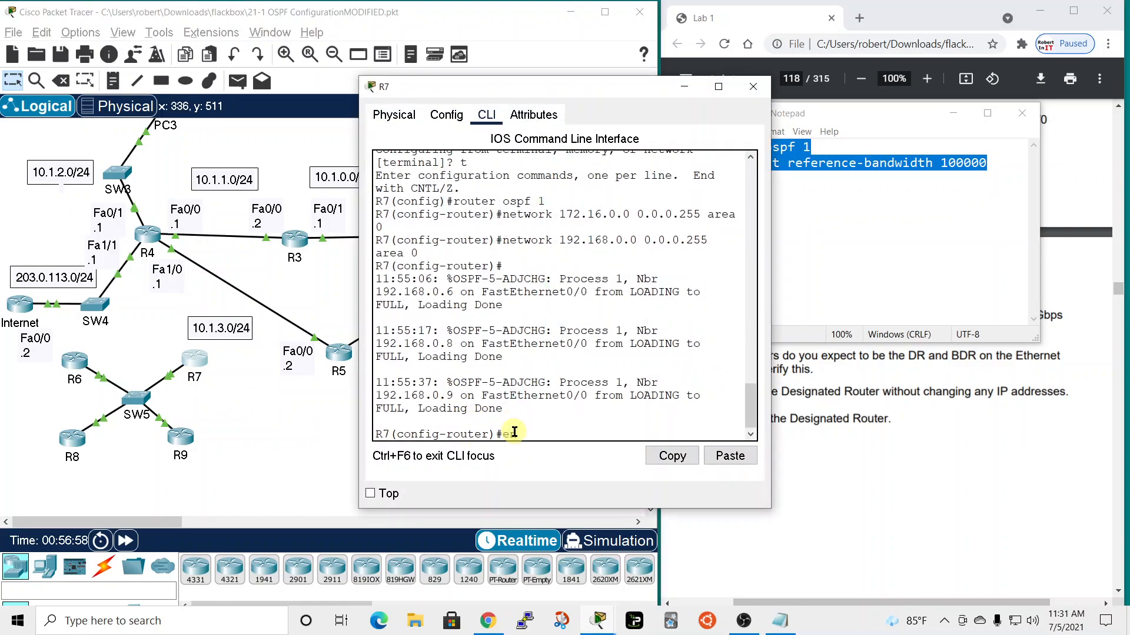
{"action": "type", "text": "nd"}
{"action": "key", "text": "Return"}
{"action": "type", "text": "conf "}
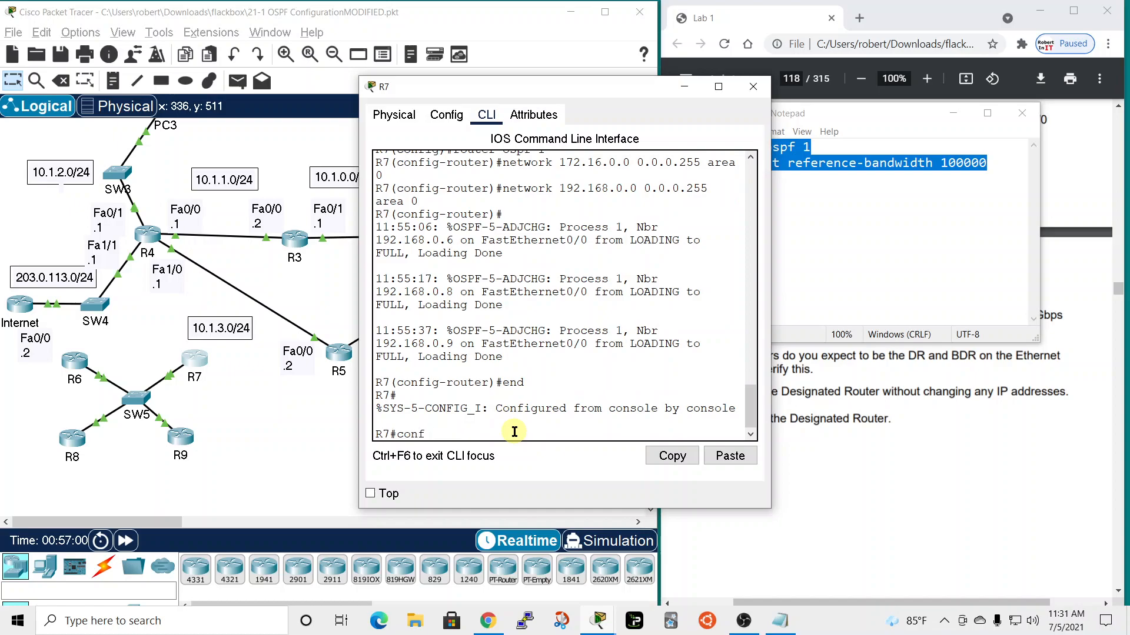
{"action": "type", "text": "t"}
{"action": "key", "text": "Return"}
{"action": "right_click", "coordinate": [514, 432]}
{"action": "left_click", "coordinate": [544, 462]}
{"action": "key", "text": "Return"}
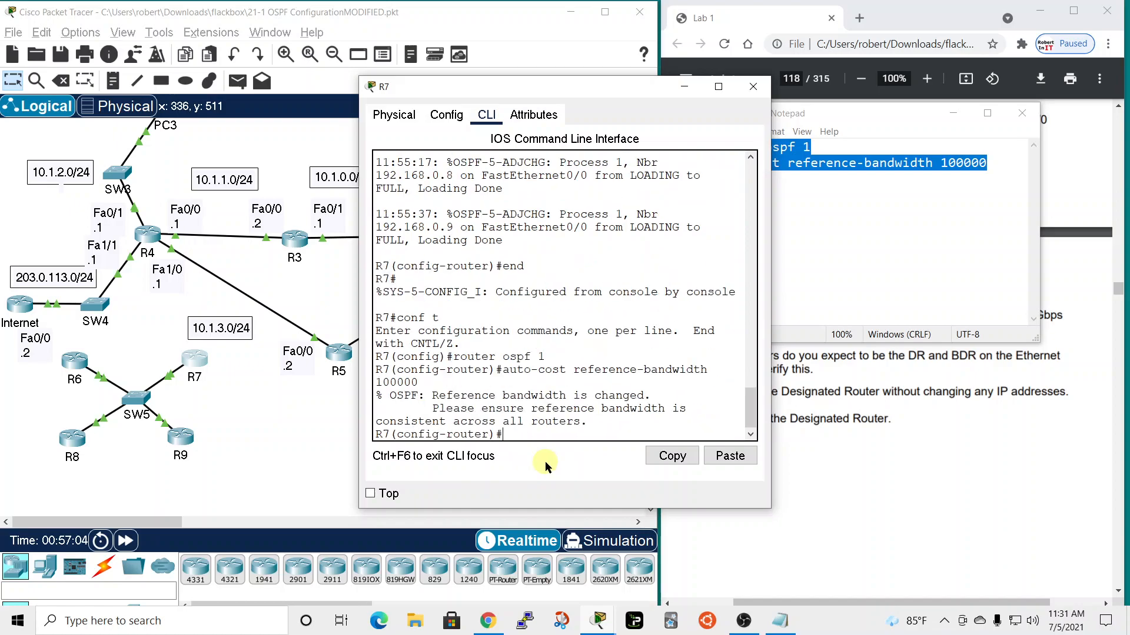
{"action": "left_click", "coordinate": [753, 87]}
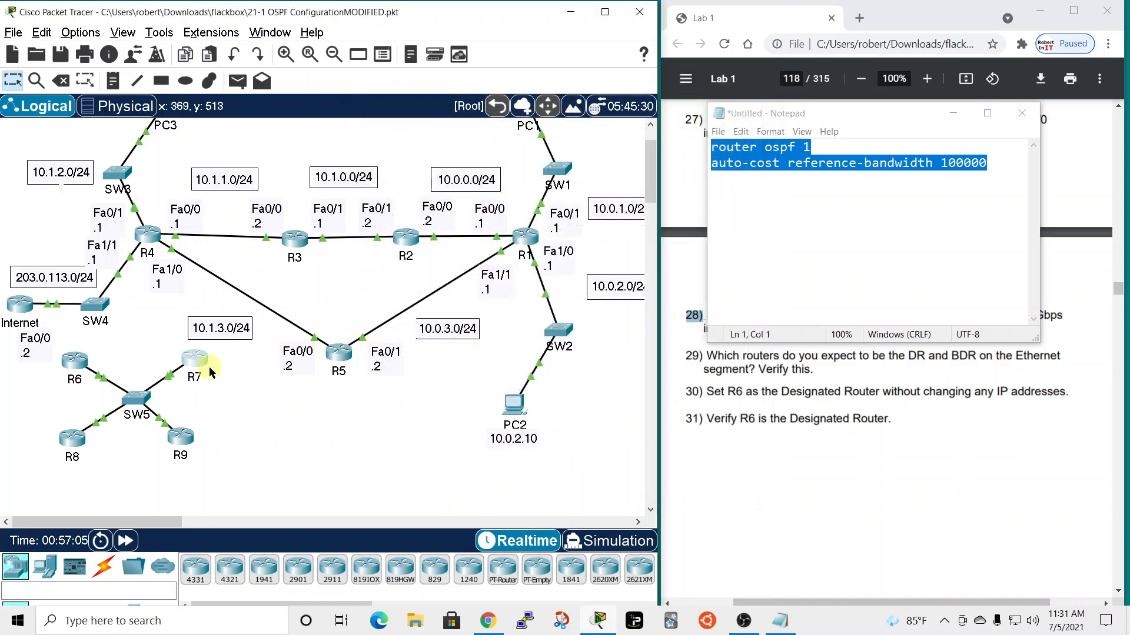
Step: Open R8's command line, re-enter global configuration and paste the reference bandwidth commands
{"action": "left_click", "coordinate": [72, 438]}
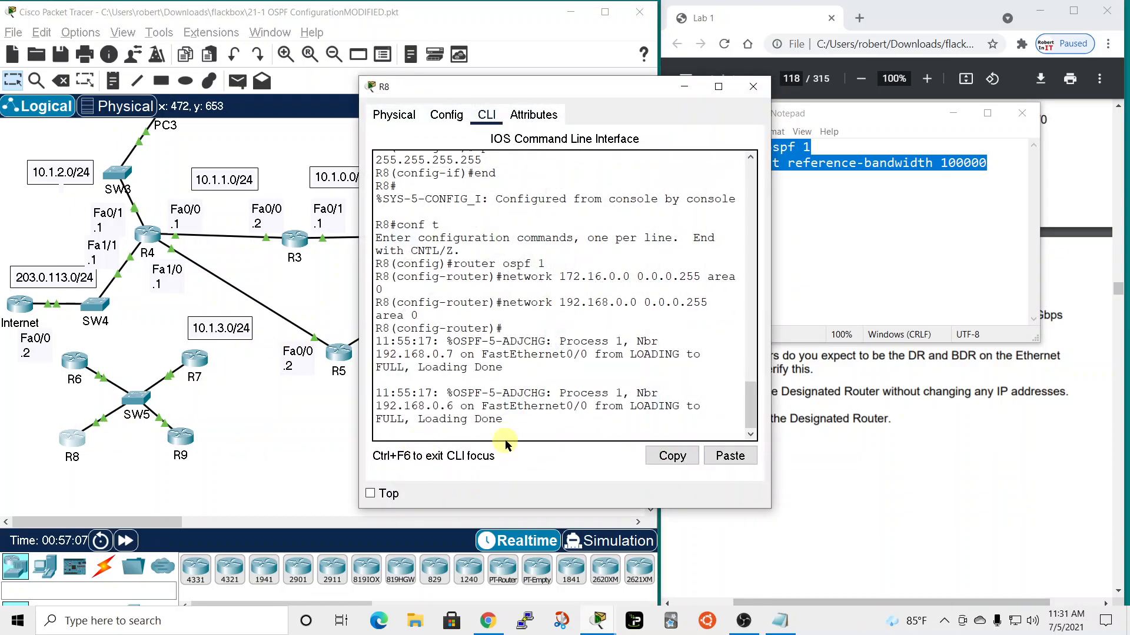
{"action": "key", "text": "Return"}
{"action": "type", "text": "end"}
{"action": "key", "text": "Return"}
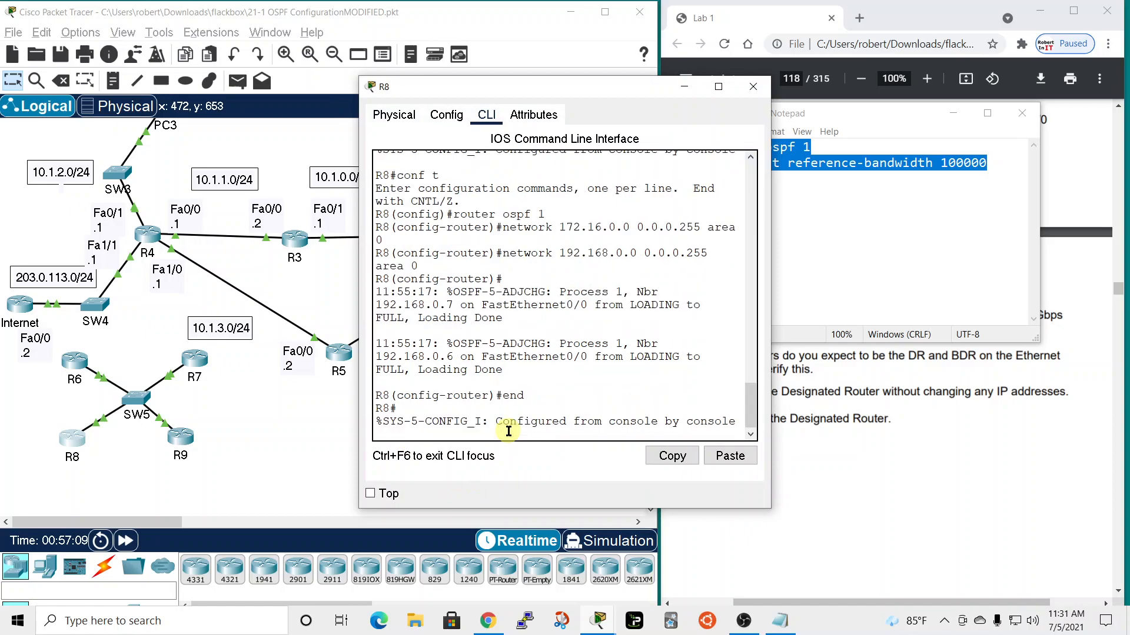
{"action": "type", "text": "conf t"}
{"action": "key", "text": "Return"}
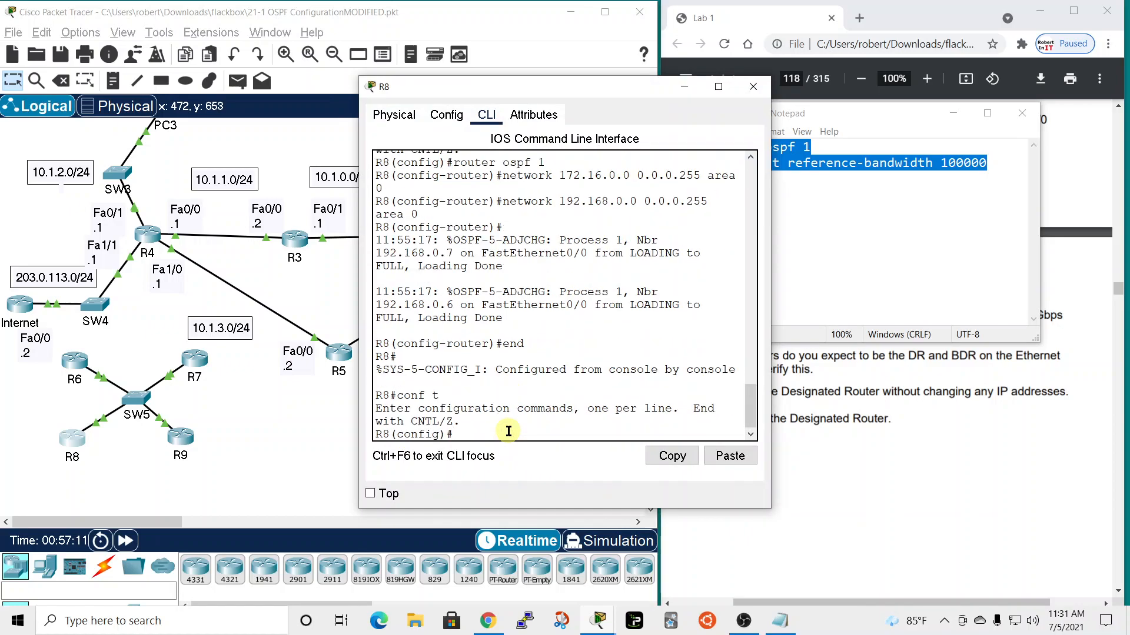
{"action": "right_click", "coordinate": [508, 431]}
{"action": "left_click", "coordinate": [549, 458]}
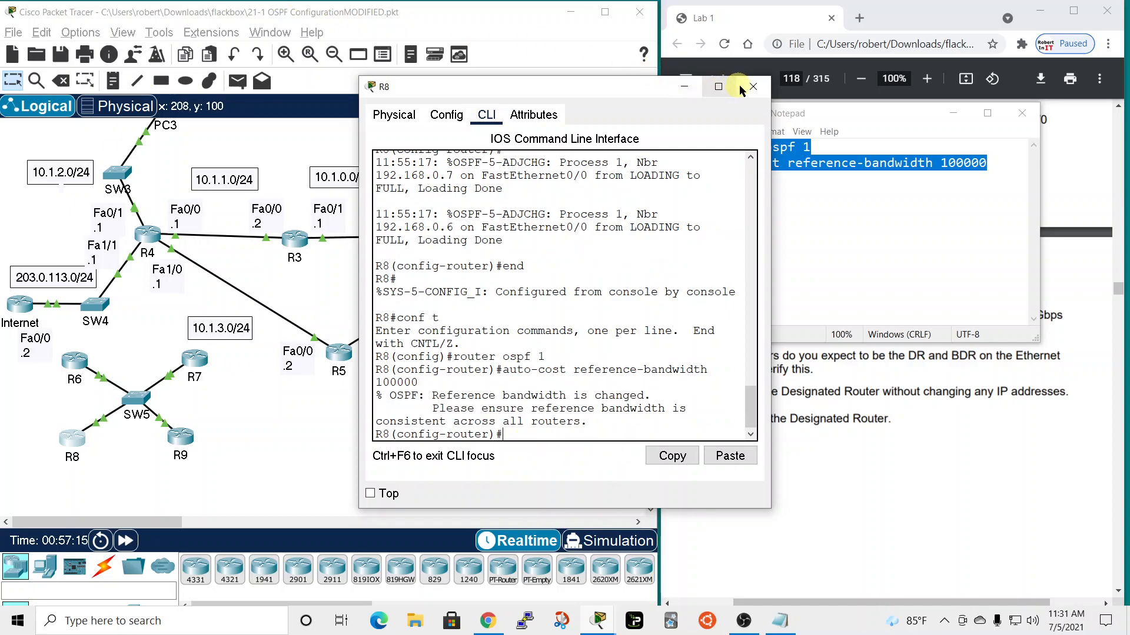
{"action": "left_click", "coordinate": [754, 86]}
Step: Open R9's command line, re-enter global configuration and paste the reference bandwidth commands
{"action": "left_click_drag", "start_coordinate": [183, 444], "coordinate": [186, 441]}
{"action": "left_click", "coordinate": [175, 439]}
{"action": "left_click", "coordinate": [538, 430]}
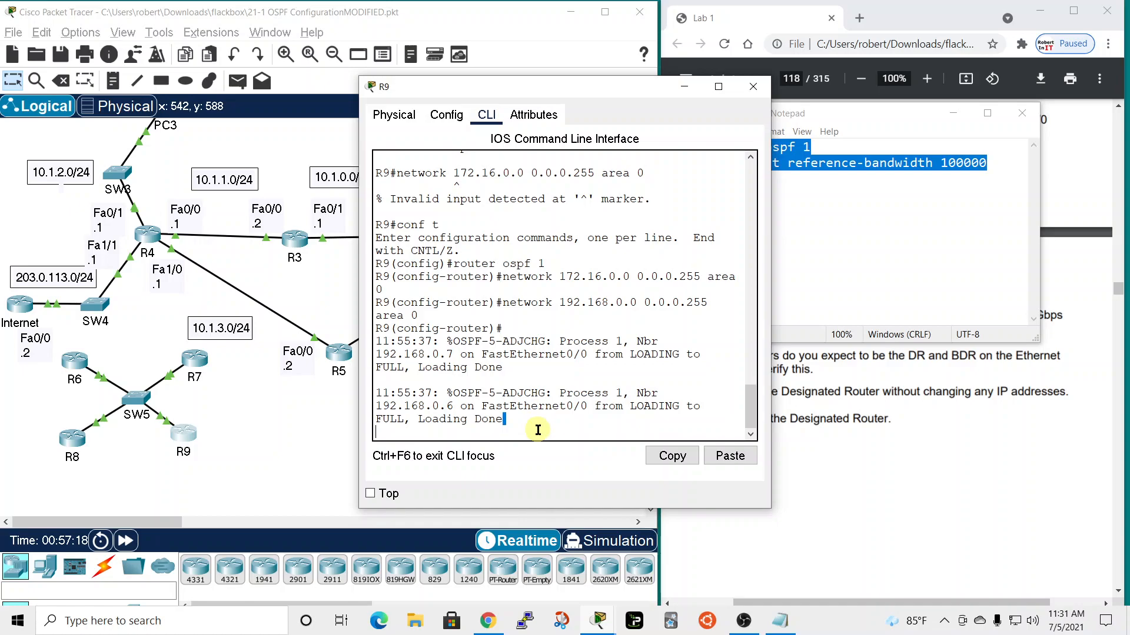
{"action": "key", "text": "Return"}
{"action": "type", "text": "end"}
{"action": "key", "text": "Return"}
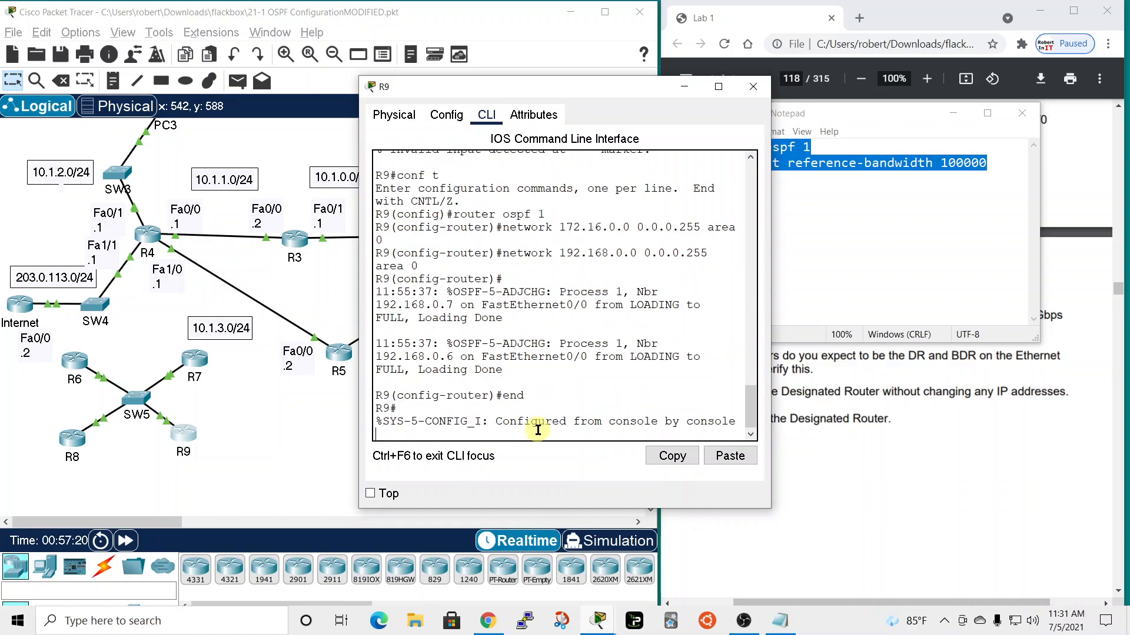
{"action": "type", "text": "conf t"}
{"action": "key", "text": "Return"}
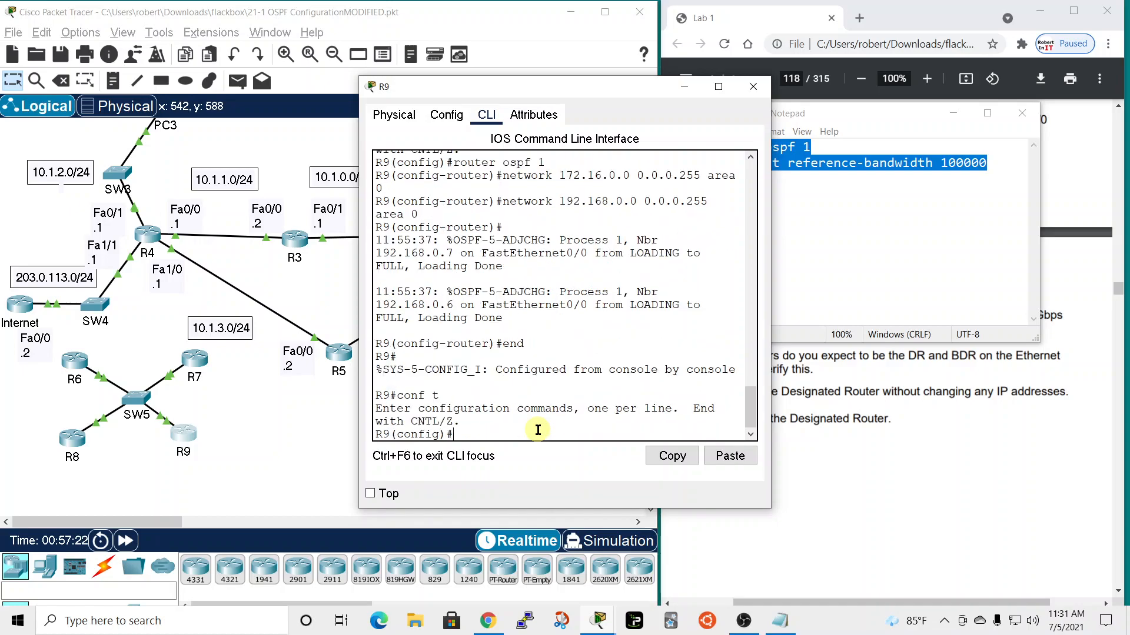
{"action": "right_click", "coordinate": [538, 430]}
{"action": "left_click", "coordinate": [573, 457]}
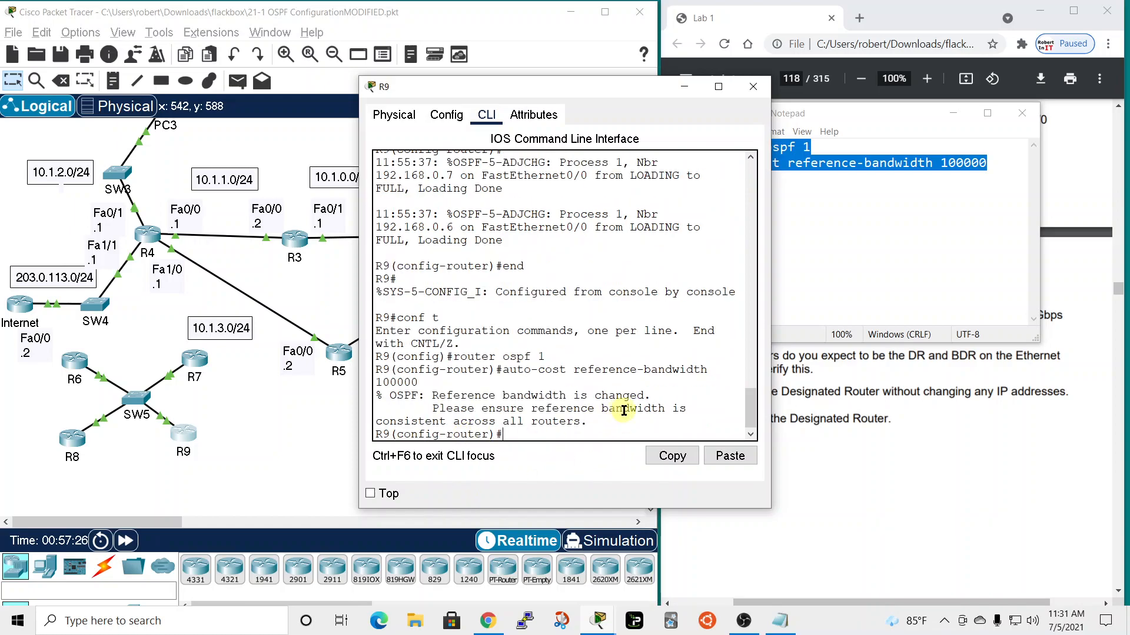
{"action": "left_click", "coordinate": [754, 87]}
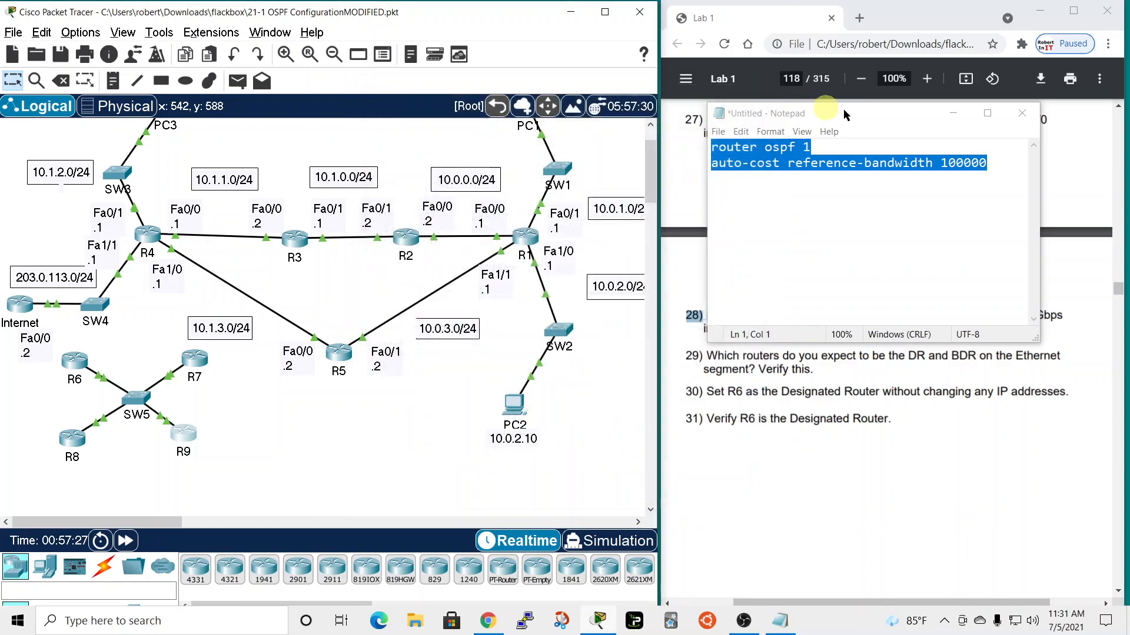
Step: Minimize Notepad and read lab question 29 about which routers should be DR and BDR
{"action": "left_click", "coordinate": [953, 113]}
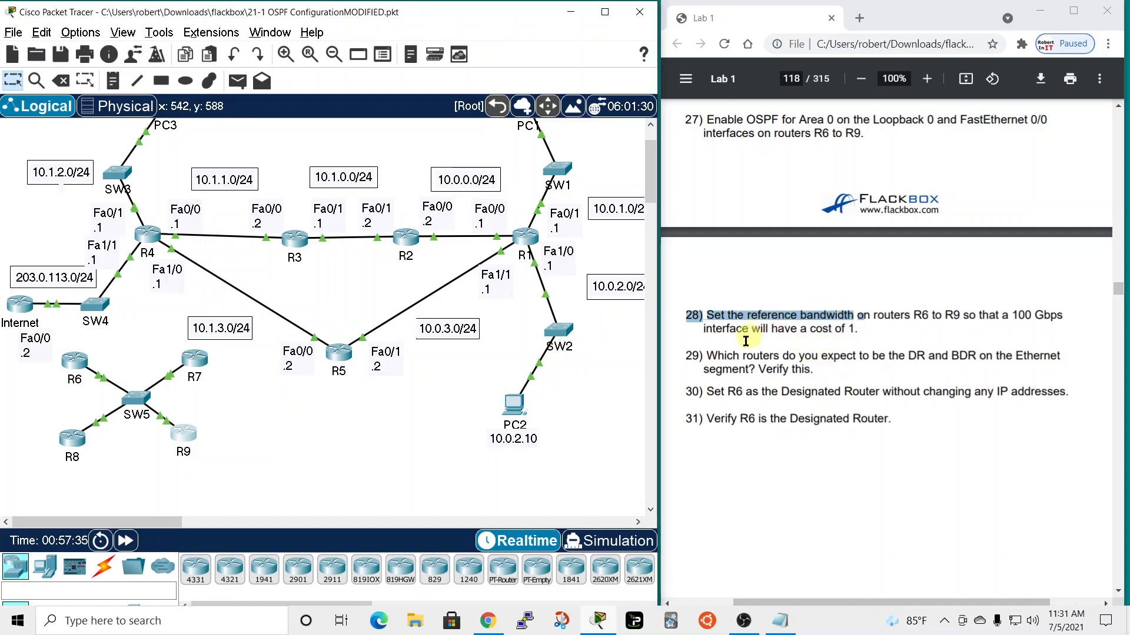
{"action": "left_click_drag", "start_coordinate": [686, 355], "coordinate": [927, 356]}
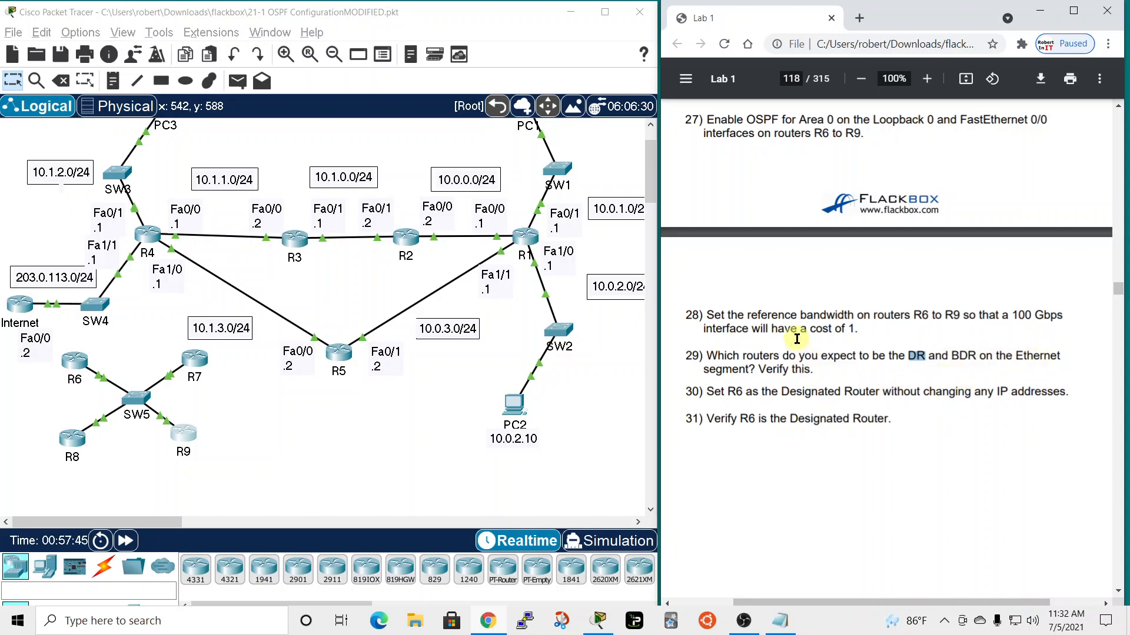
{"action": "left_click", "coordinate": [69, 357]}
{"action": "left_click_drag", "start_coordinate": [771, 289], "coordinate": [969, 283]}
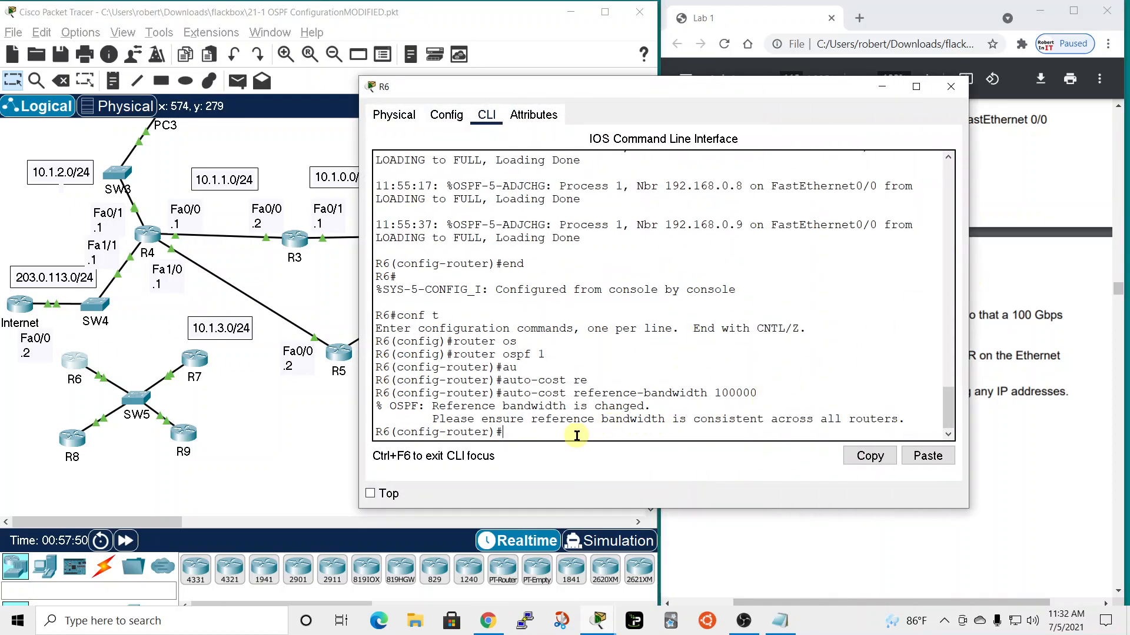
{"action": "left_click", "coordinate": [951, 87]}
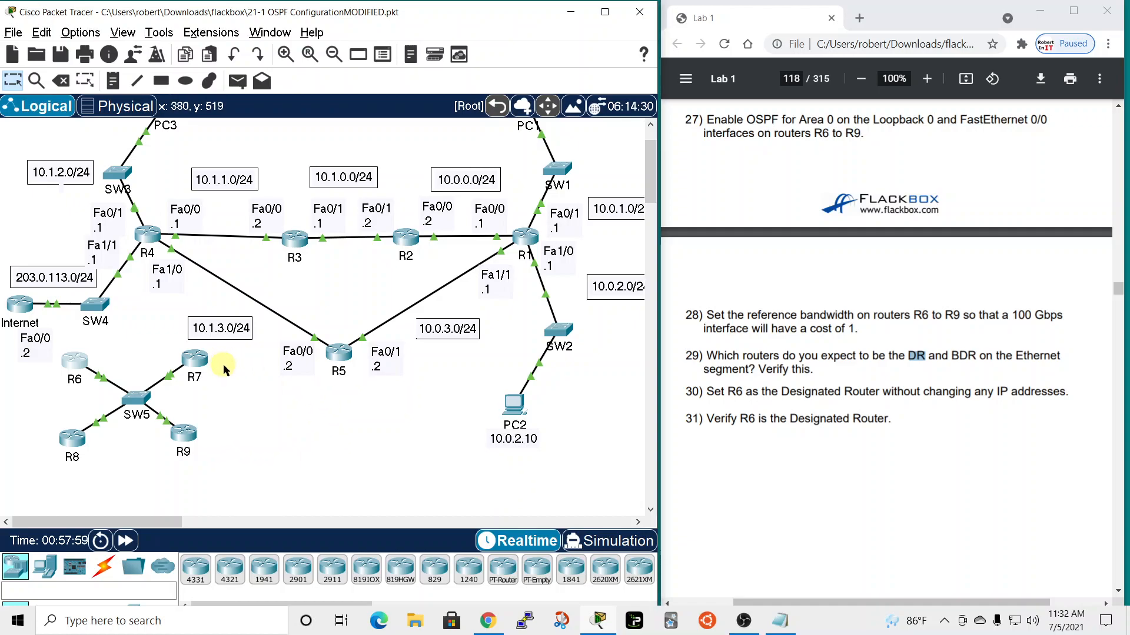
Step: On R6, display the brief IP interface summary
{"action": "left_click", "coordinate": [74, 360]}
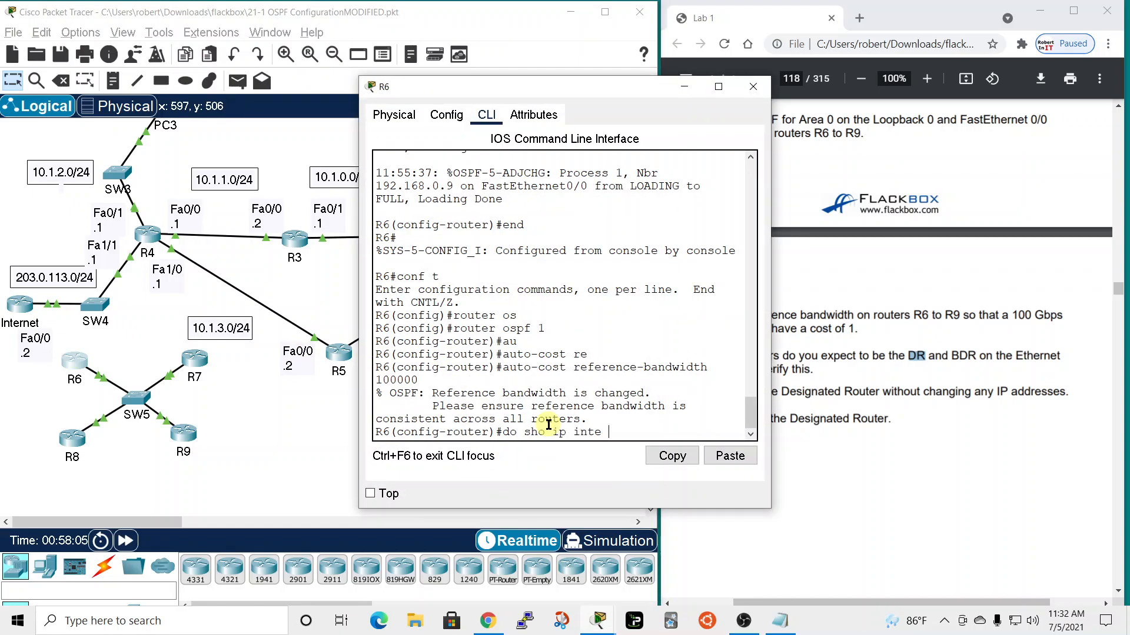
{"action": "key", "text": "Return"}
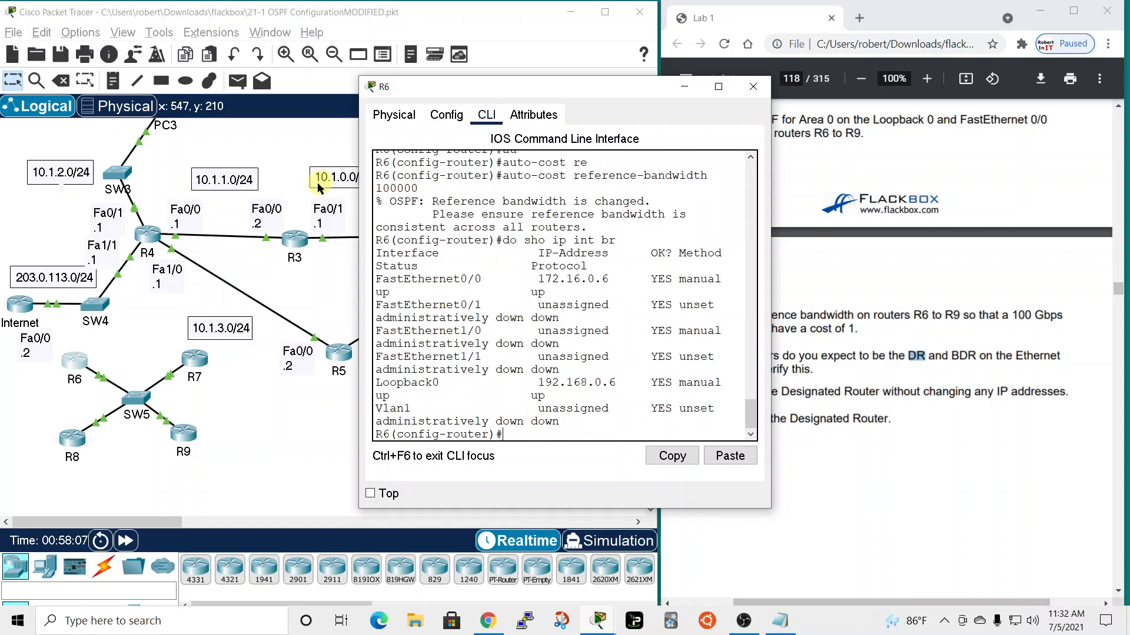
{"action": "left_click_drag", "start_coordinate": [617, 92], "coordinate": [607, 63]}
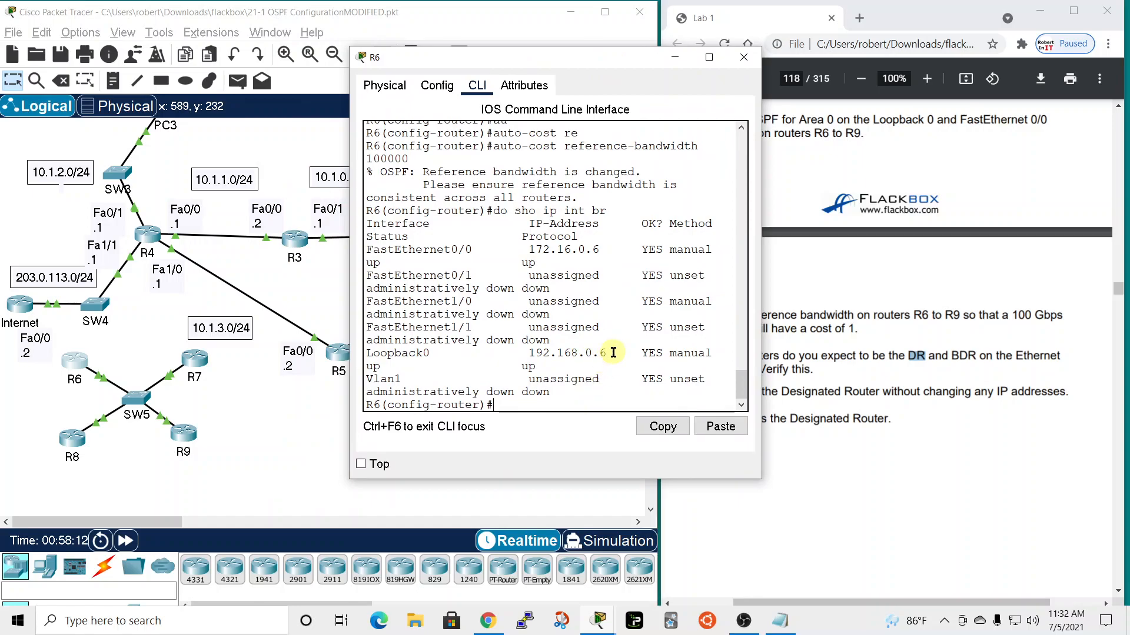
{"action": "left_click_drag", "start_coordinate": [596, 64], "coordinate": [537, 46]}
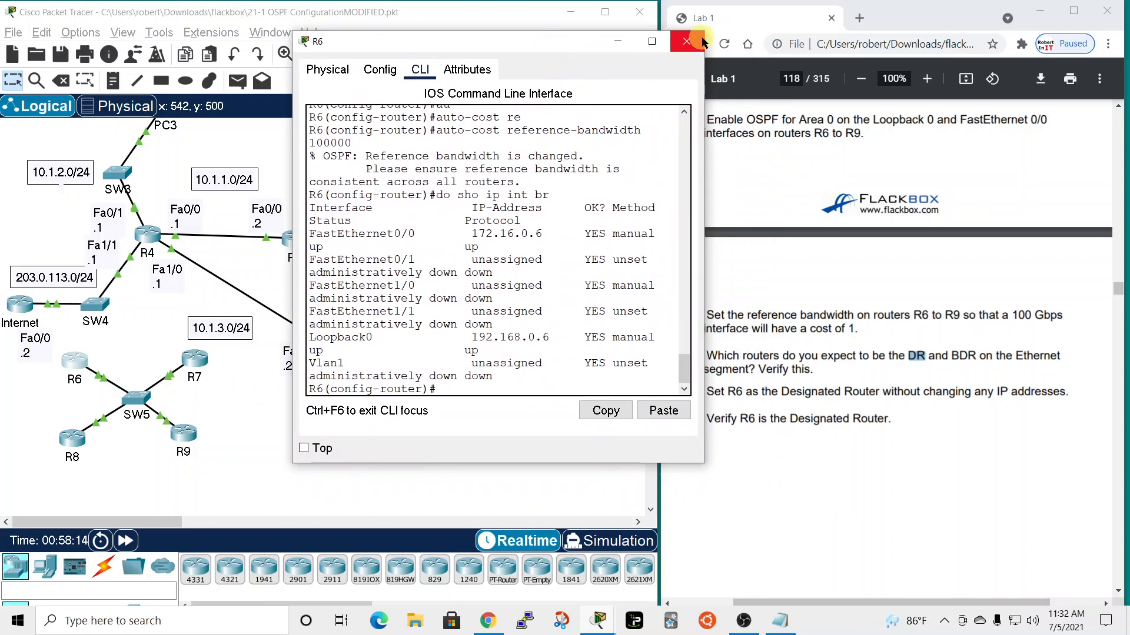
{"action": "left_click", "coordinate": [691, 40]}
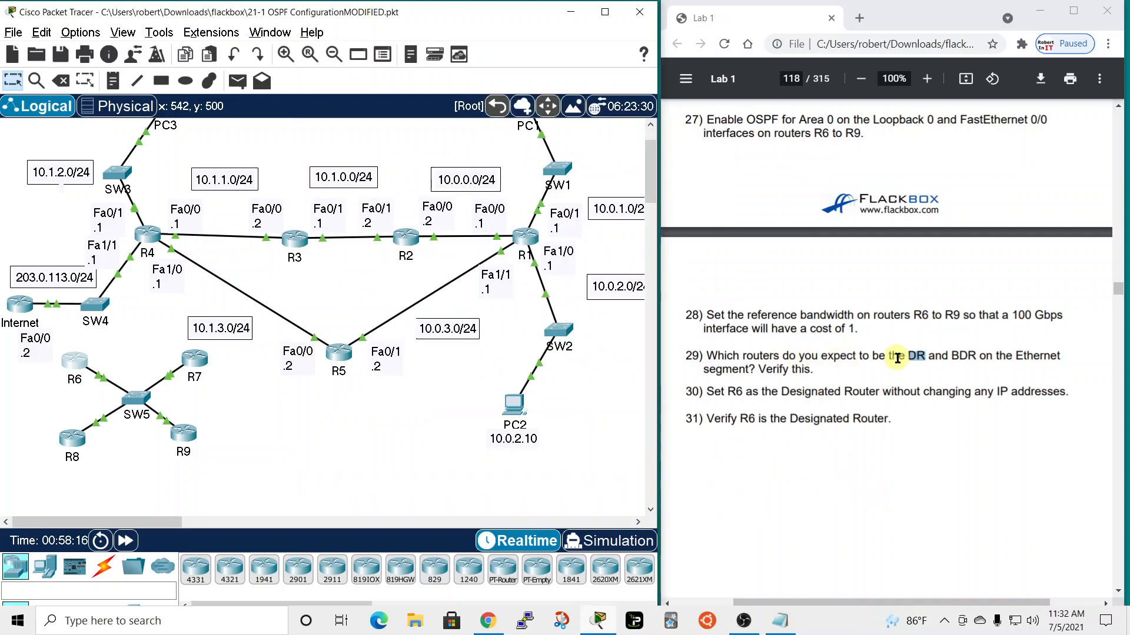
Step: On R6, return to privileged EXEC mode and show OSPF details for interface FastEthernet 0/0
{"action": "mouse_move", "coordinate": [194, 436]}
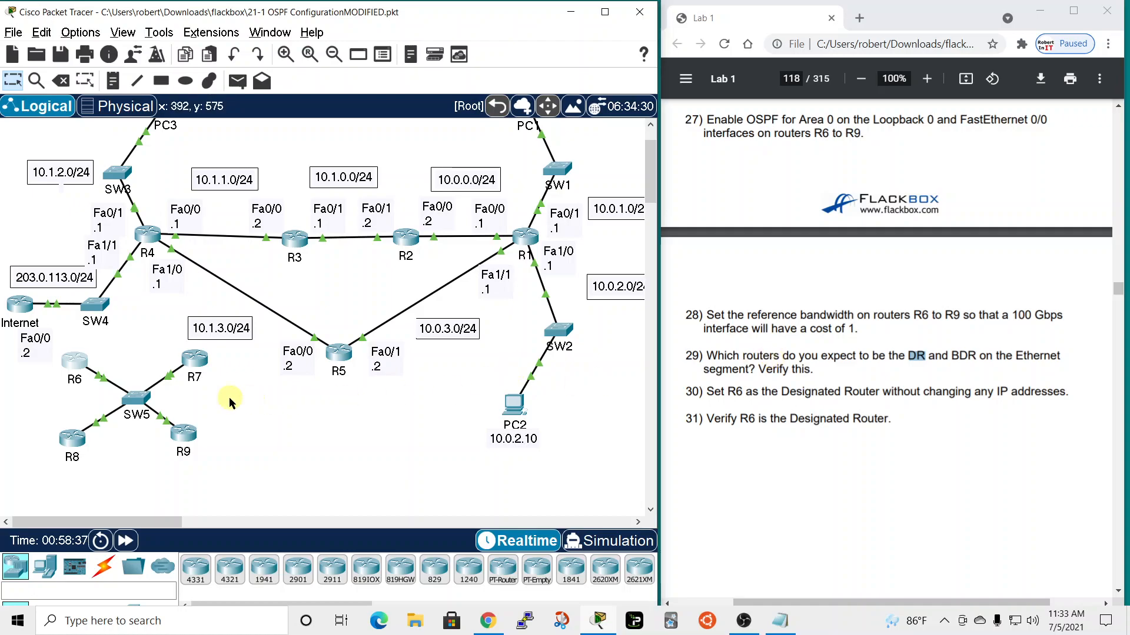
{"action": "left_click", "coordinate": [75, 360]}
{"action": "left_click_drag", "start_coordinate": [591, 86], "coordinate": [425, 0]}
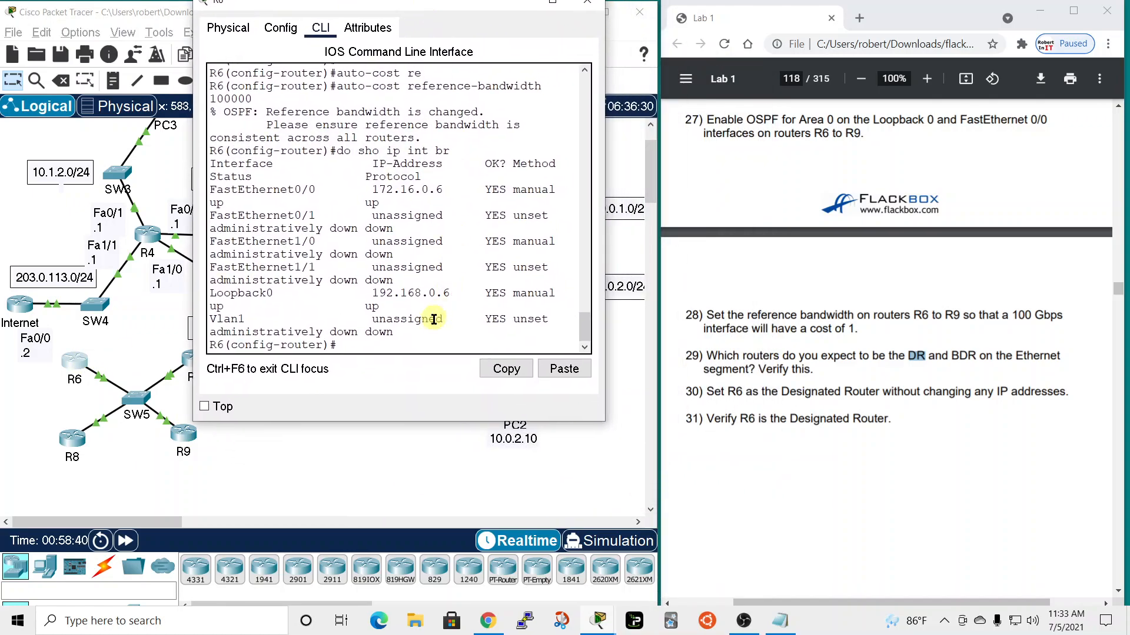
{"action": "type", "text": "end"}
{"action": "key", "text": "Return"}
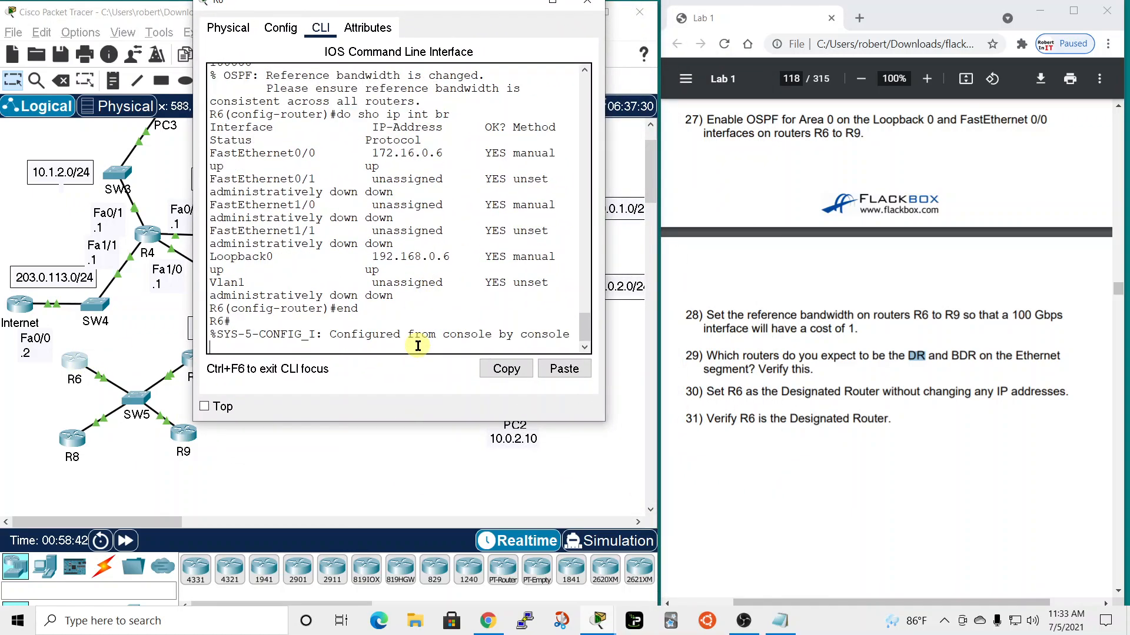
{"action": "type", "text": "conf t"}
{"action": "key", "text": "Return"}
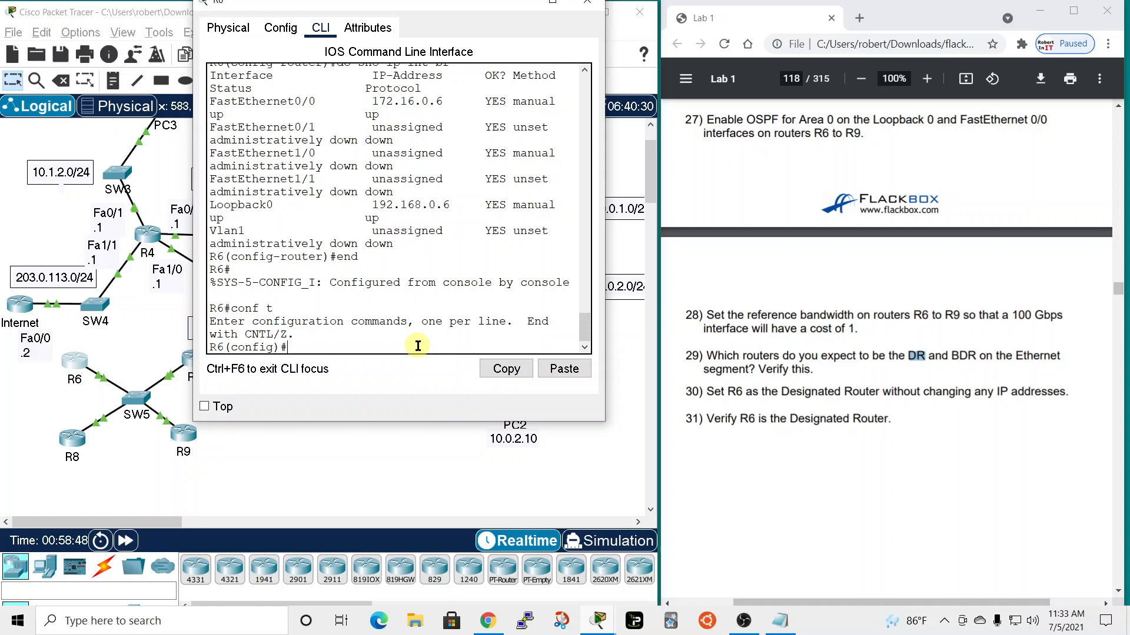
{"action": "type", "text": "sh ip o"}
{"action": "key", "text": "Tab"}
{"action": "key", "text": "BackSpace"}
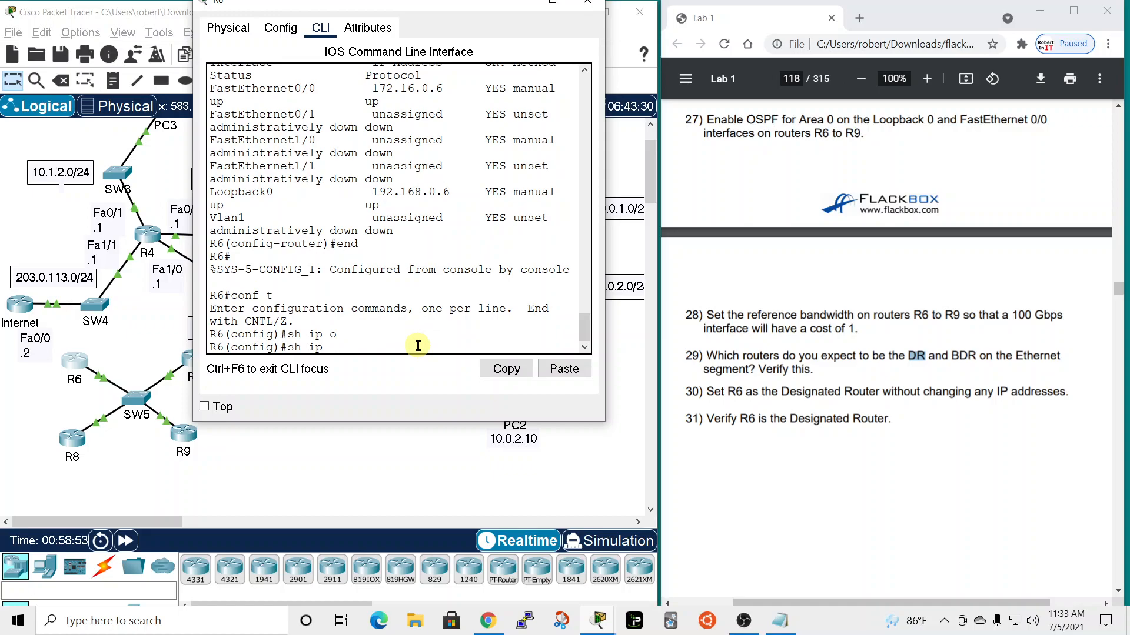
{"action": "key", "text": "BackSpace"}
{"action": "key", "text": "BackSpace"}
{"action": "key", "text": "BackSpace"}
{"action": "key", "text": "BackSpace"}
{"action": "key", "text": "BackSpace"}
{"action": "key", "text": "BackSpace"}
{"action": "type", "text": "end"}
{"action": "key", "text": "Return"}
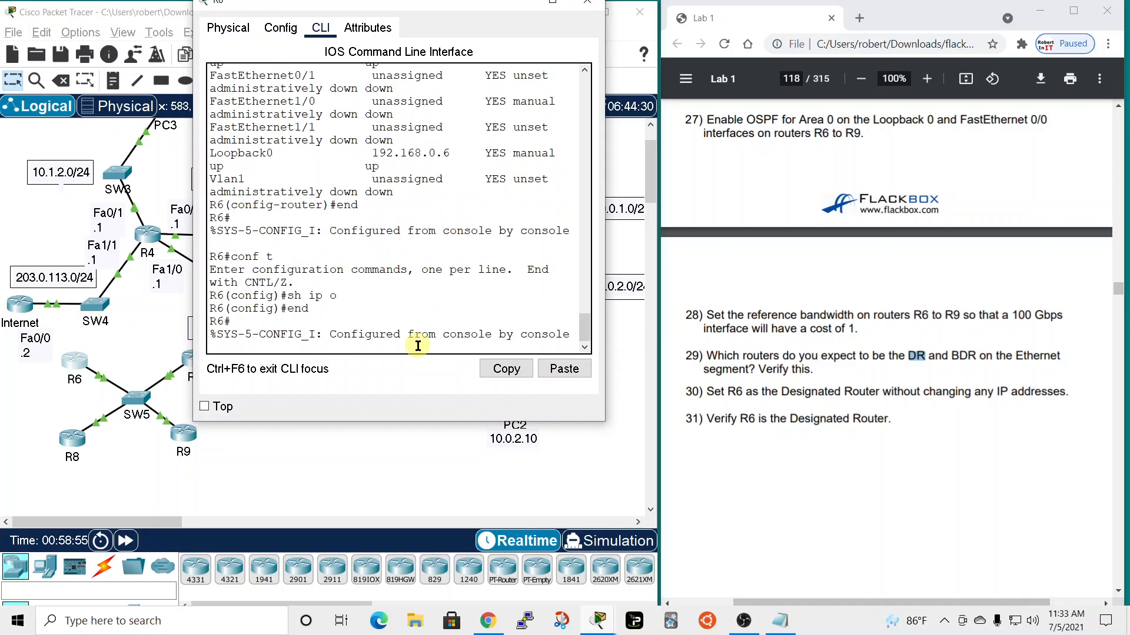
{"action": "key", "text": "Return"}
{"action": "type", "text": "sh ip"}
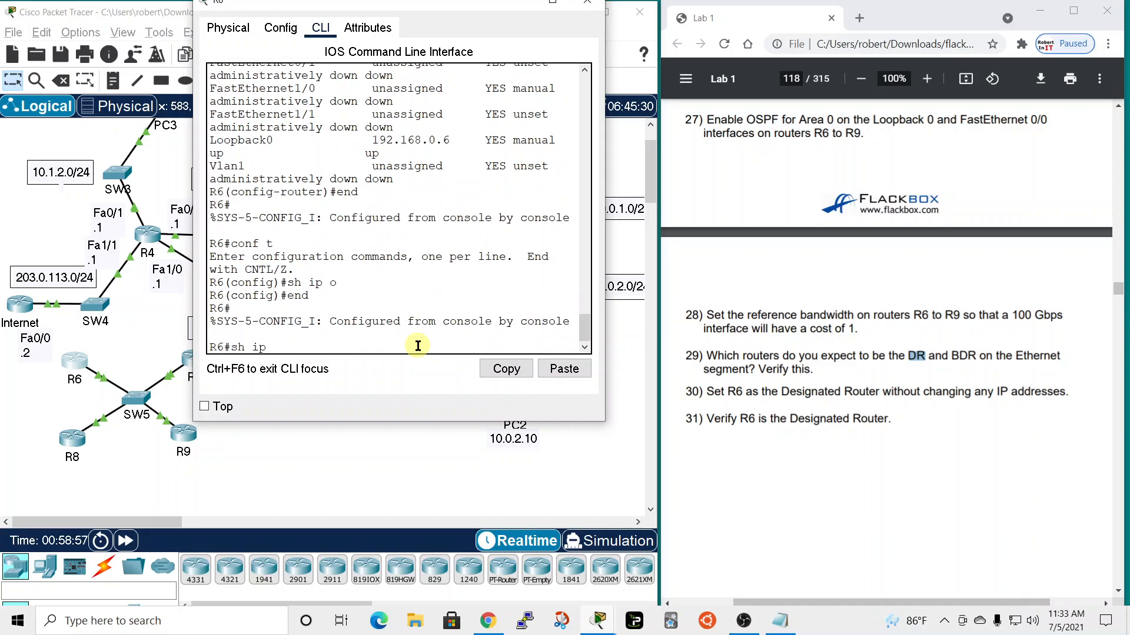
{"action": "type", "text": " os"}
{"action": "key", "text": "Tab"}
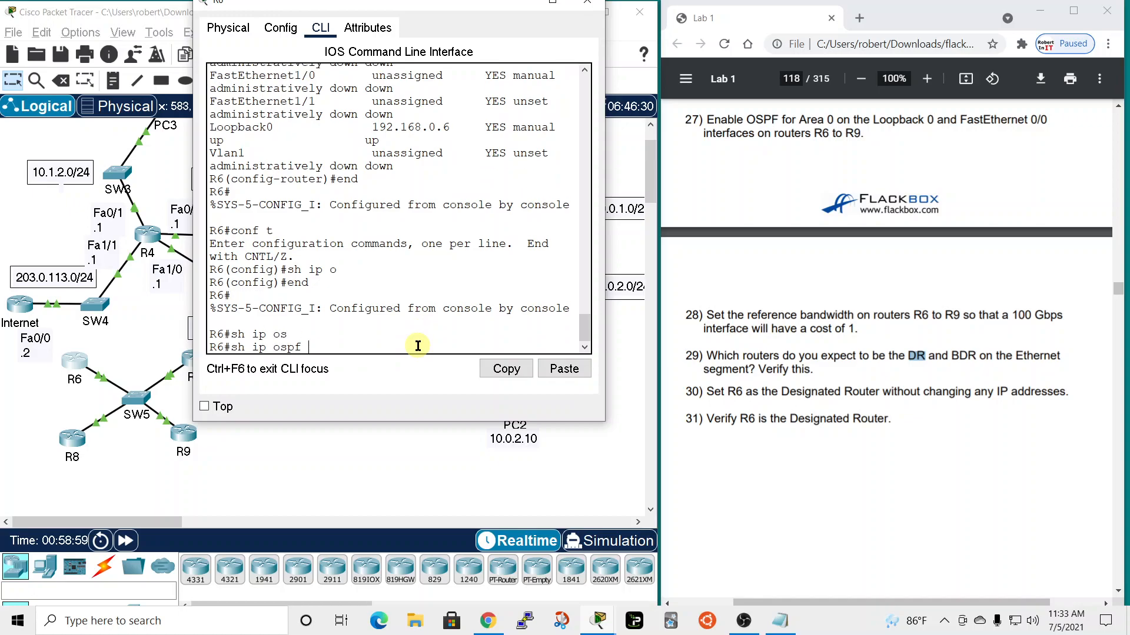
{"action": "type", "text": "nt"}
{"action": "key", "text": "BackSpace"}
{"action": "key", "text": "BackSpace"}
{"action": "type", "text": "int"}
{"action": "key", "text": "BackSpace"}
{"action": "type", "text": "nt"}
{"action": "key", "text": "Tab"}
{"action": "type", "text": "fa"}
{"action": "key", "text": "Tab"}
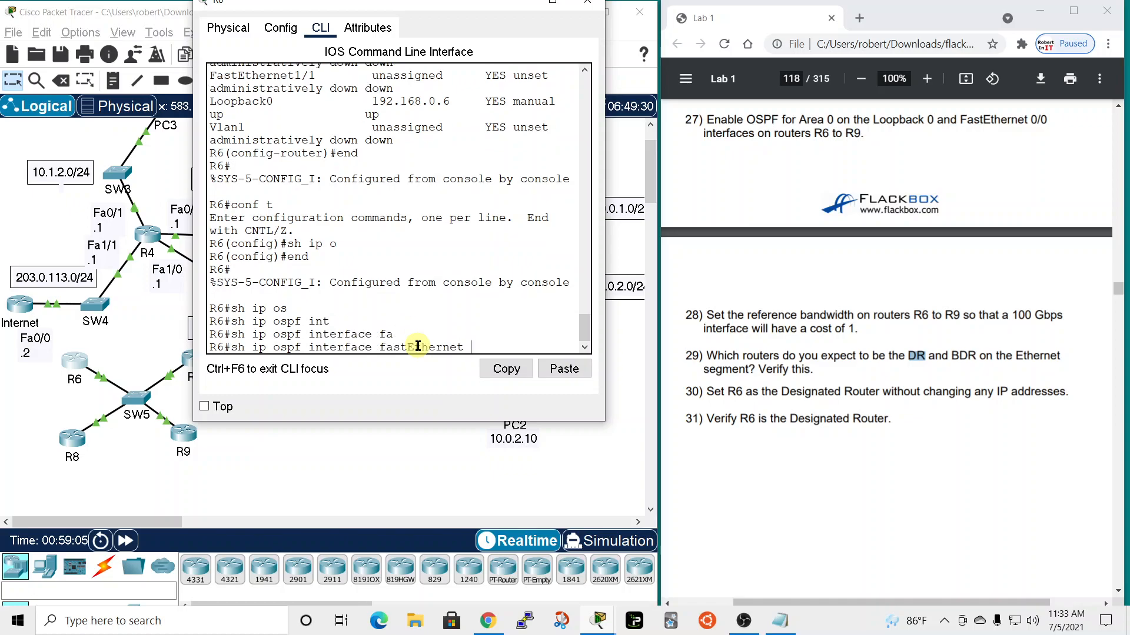
{"action": "type", "text": "0/0"}
{"action": "key", "text": "Return"}
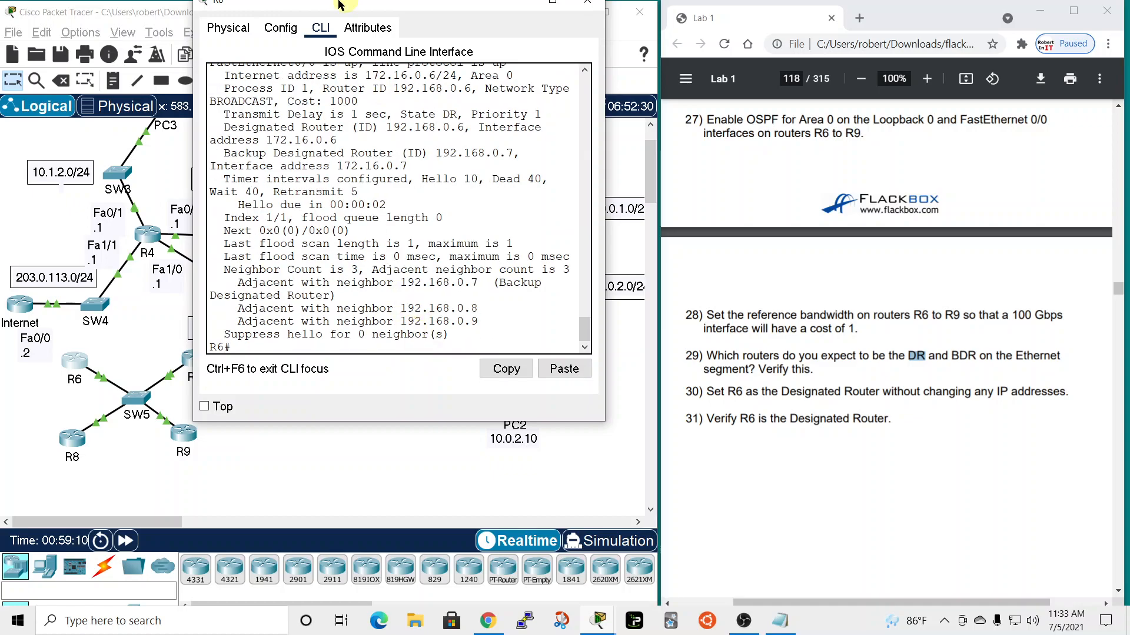
Step: Examine the Designated Router and Backup Designated Router entries in R6's OSPF interface output
{"action": "left_click_drag", "start_coordinate": [423, 12], "coordinate": [405, 64]}
{"action": "left_click_drag", "start_coordinate": [592, 313], "coordinate": [722, 313]}
{"action": "left_click_drag", "start_coordinate": [559, 51], "coordinate": [534, 66]}
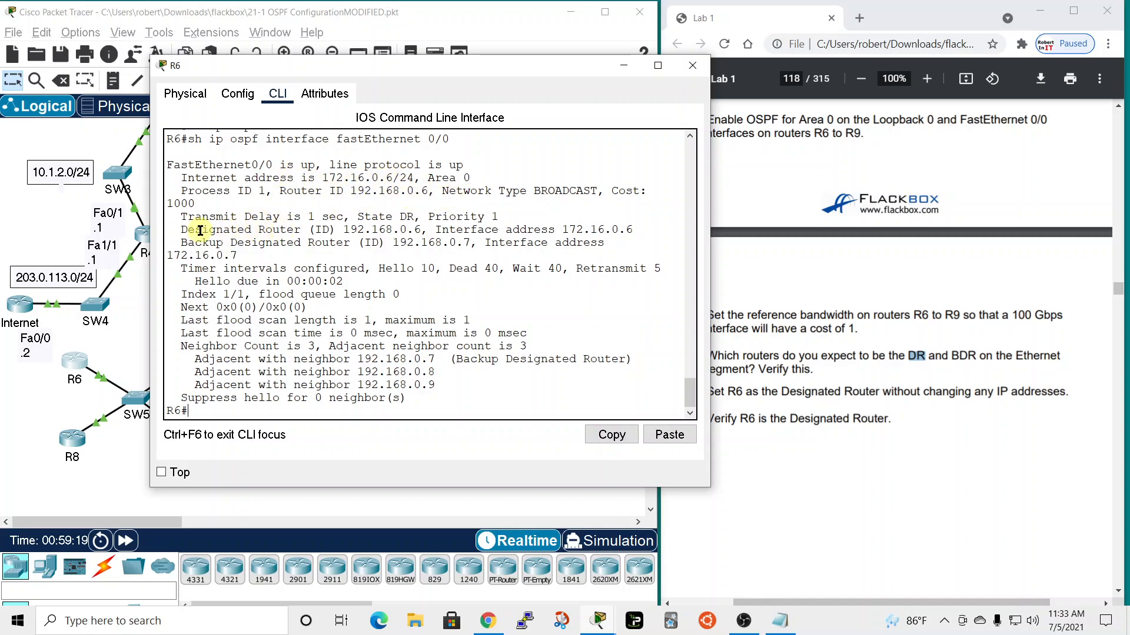
{"action": "left_click_drag", "start_coordinate": [180, 230], "coordinate": [420, 234]}
{"action": "left_click_drag", "start_coordinate": [492, 72], "coordinate": [664, 46]}
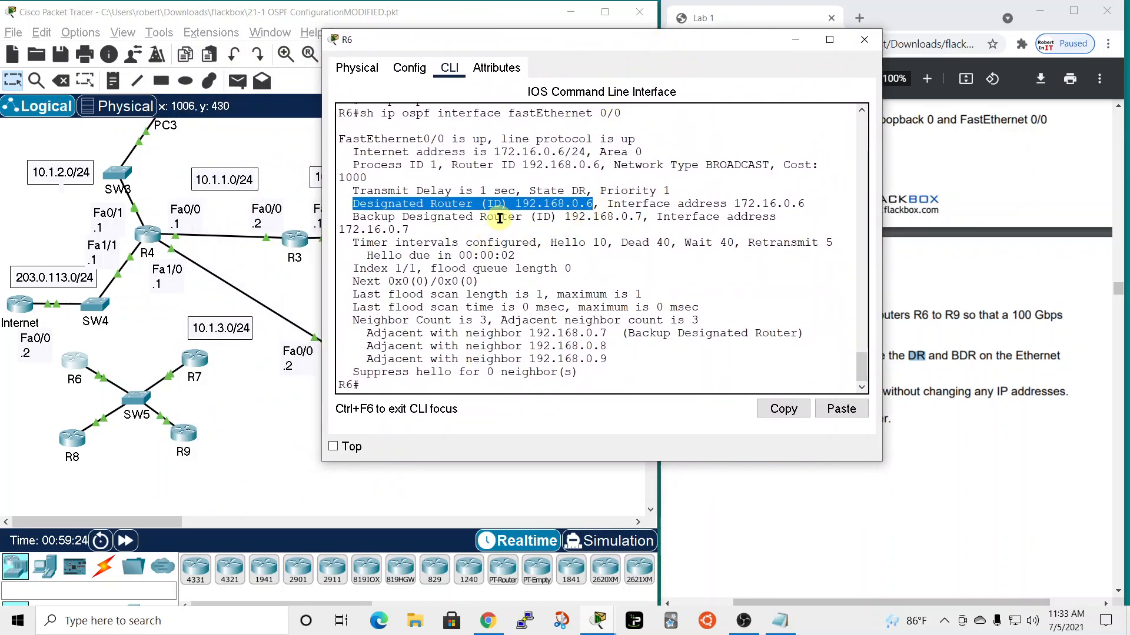
{"action": "left_click", "coordinate": [545, 229]}
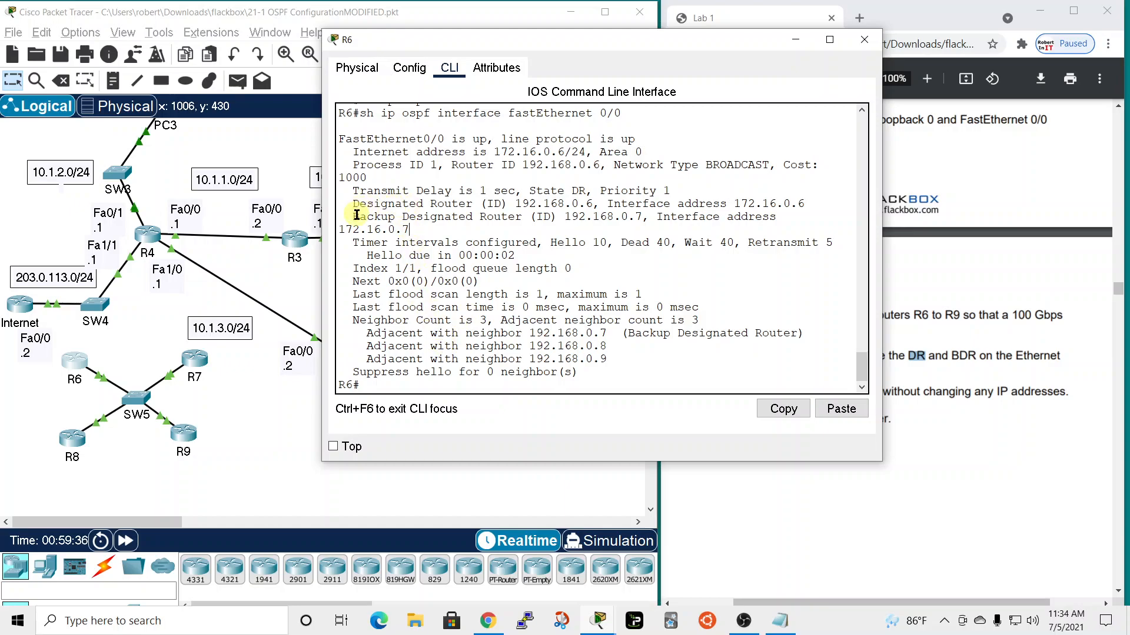
{"action": "left_click_drag", "start_coordinate": [354, 204], "coordinate": [599, 203]}
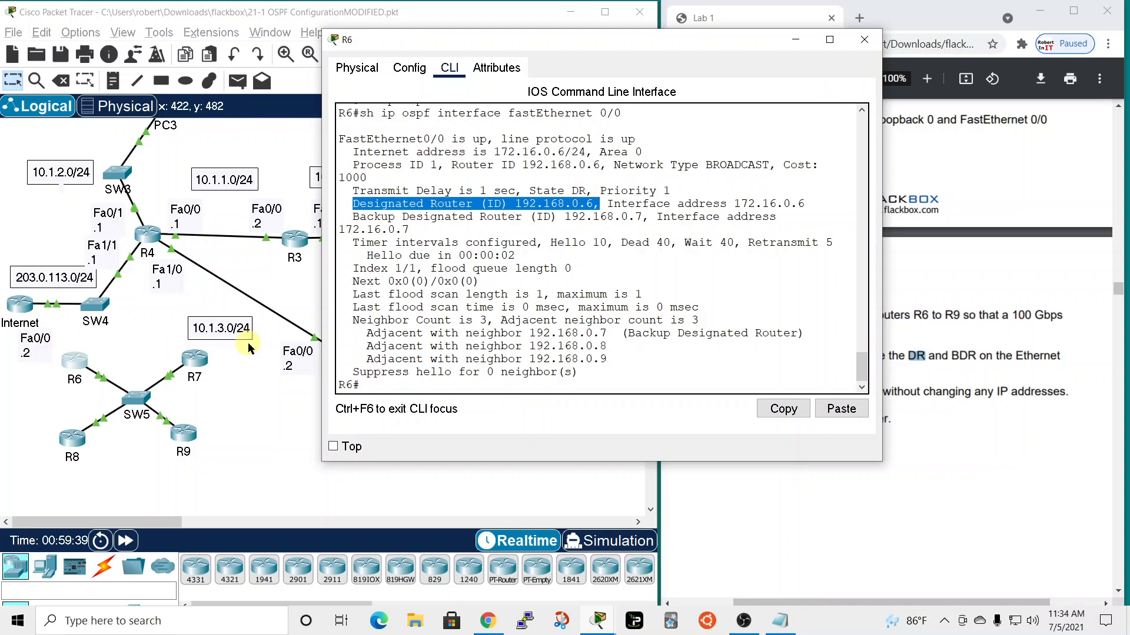
{"action": "left_click_drag", "start_coordinate": [353, 217], "coordinate": [645, 217]}
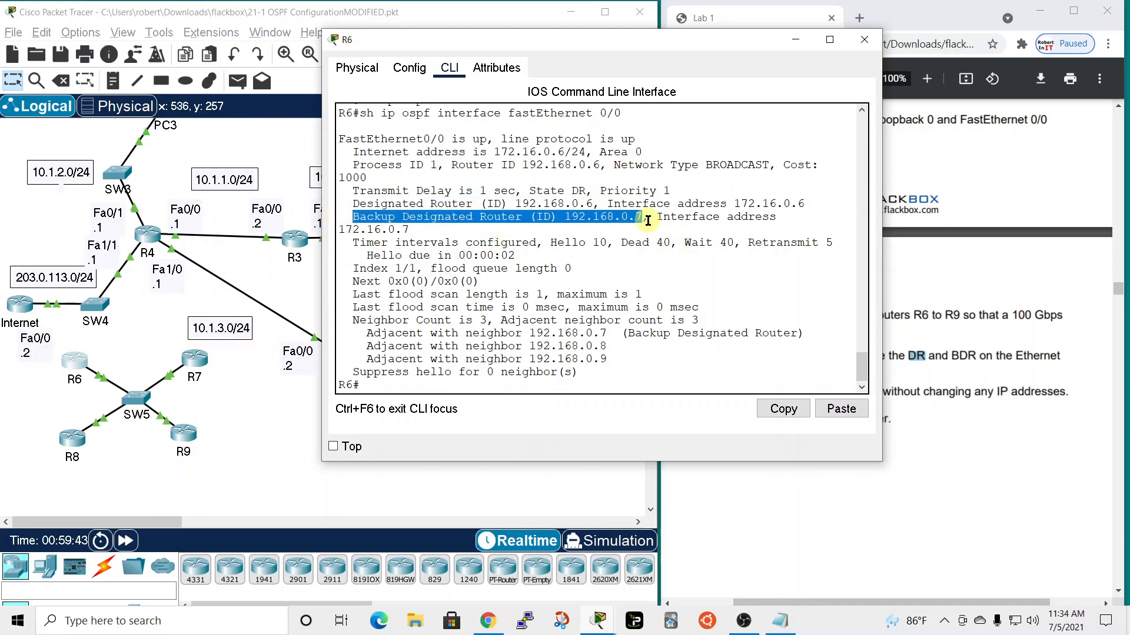
{"action": "left_click_drag", "start_coordinate": [593, 50], "coordinate": [338, 28]}
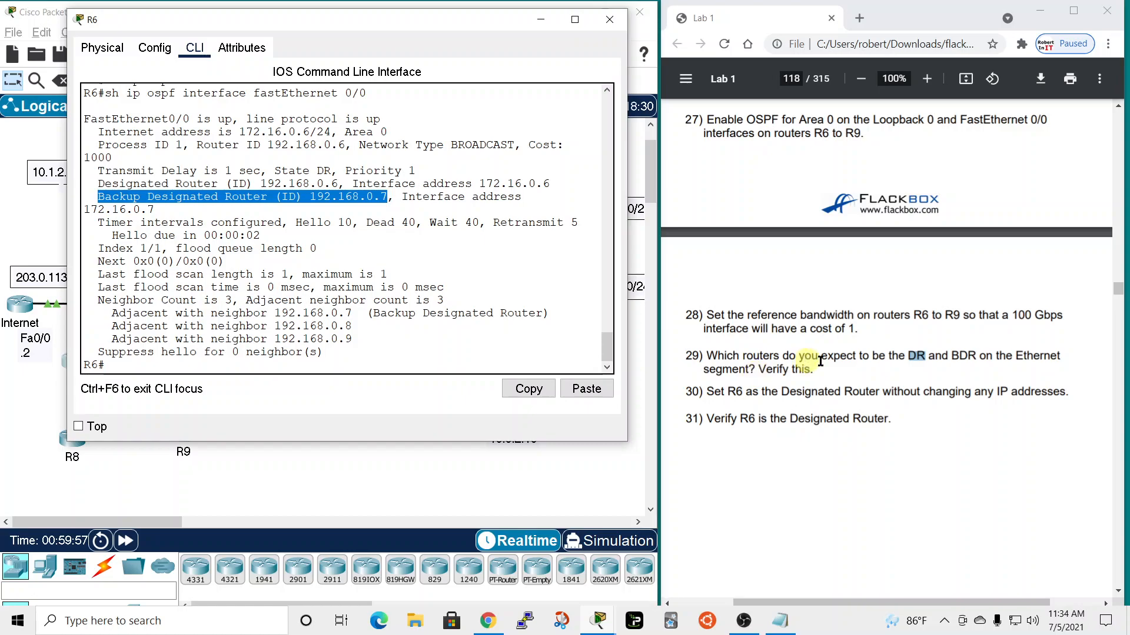
{"action": "left_click_drag", "start_coordinate": [683, 389], "coordinate": [759, 392]}
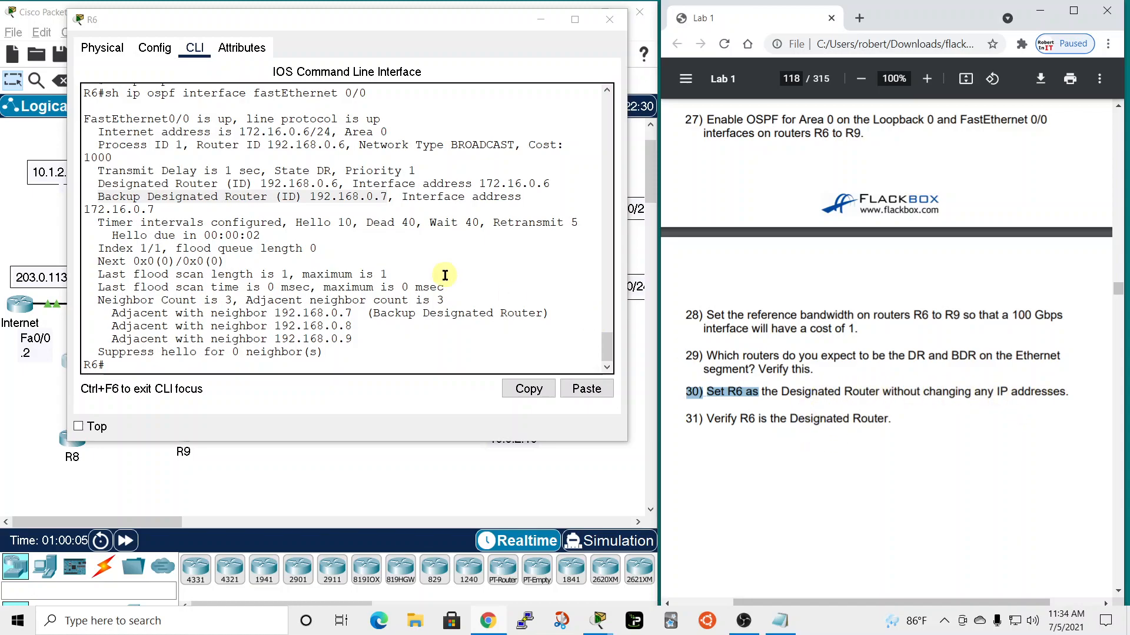
{"action": "scroll", "coordinate": [359, 259], "scroll_direction": "up", "scroll_amount": 2}
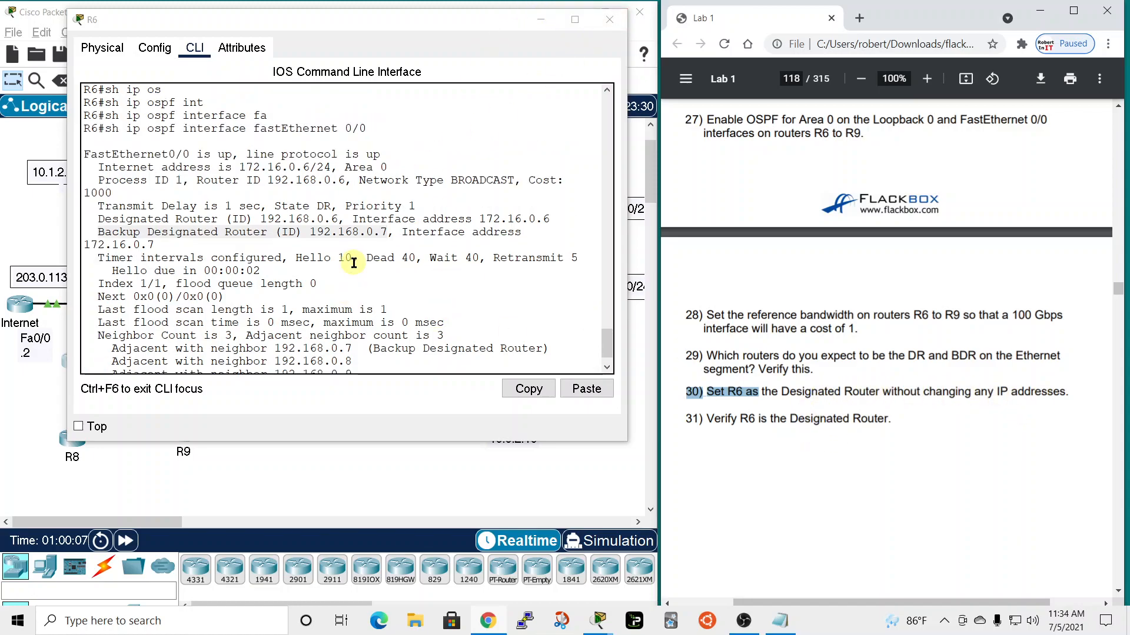
{"action": "scroll", "coordinate": [367, 250], "scroll_direction": "down", "scroll_amount": 2}
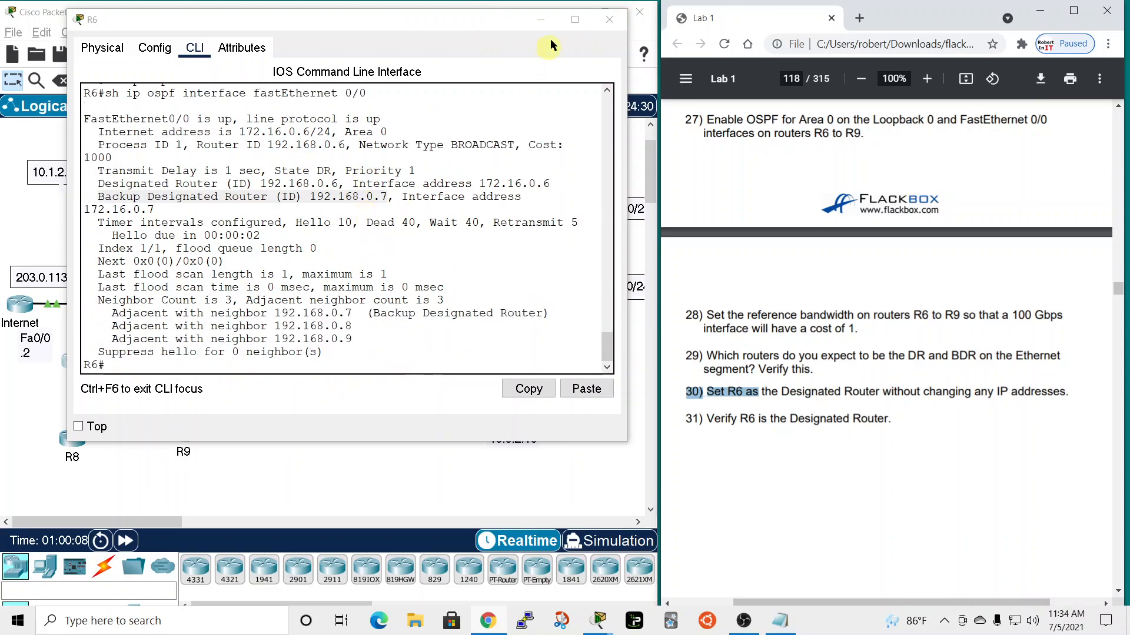
Step: Close R6's CLI window, open R9's CLI and return it to privileged EXEC mode
{"action": "left_click", "coordinate": [610, 20]}
{"action": "left_click", "coordinate": [184, 430]}
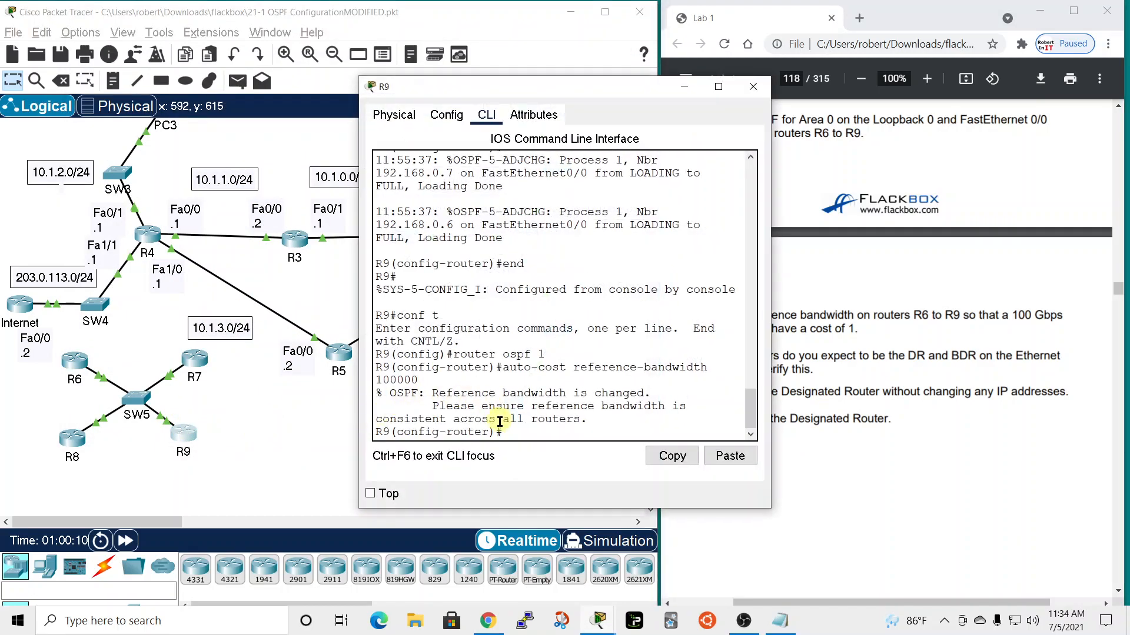
{"action": "type", "text": "en"}
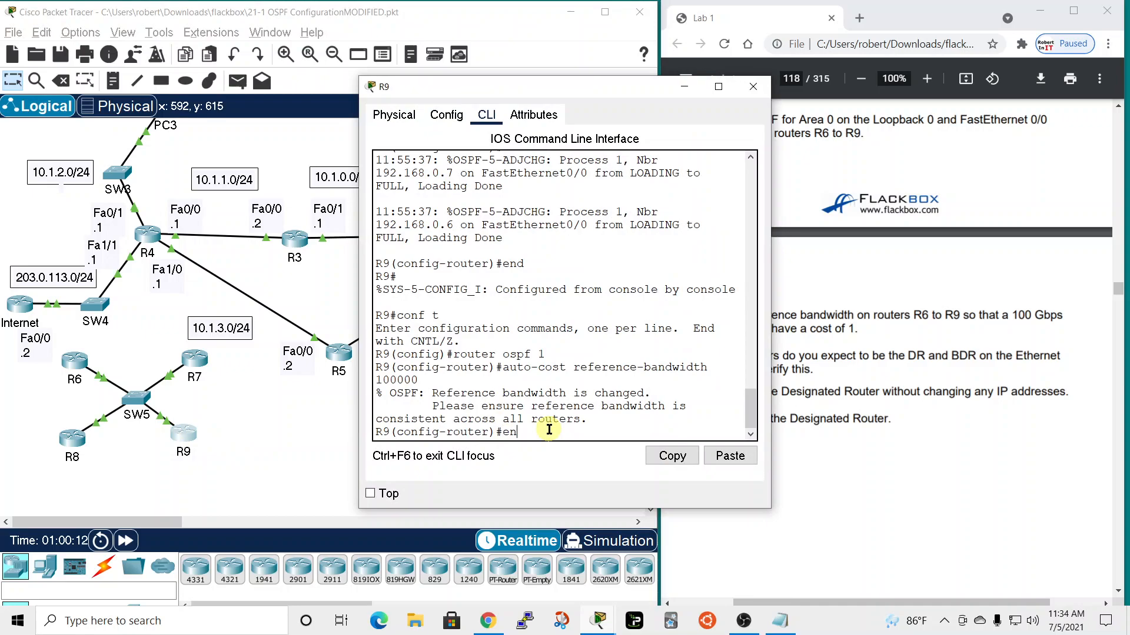
{"action": "key", "text": "Return"}
{"action": "type", "text": "end"}
{"action": "key", "text": "Return"}
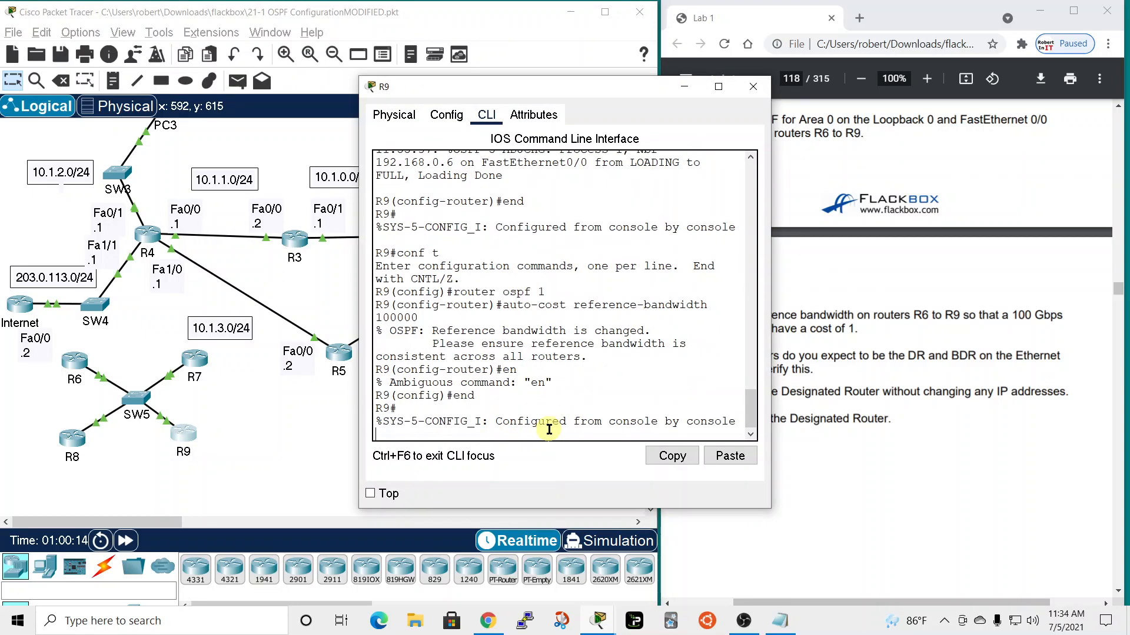
Step: On R9, show OSPF details for interface FastEthernet 0/0
{"action": "key", "text": "Return"}
{"action": "type", "text": "sh ip os"}
{"action": "key", "text": "Tab"}
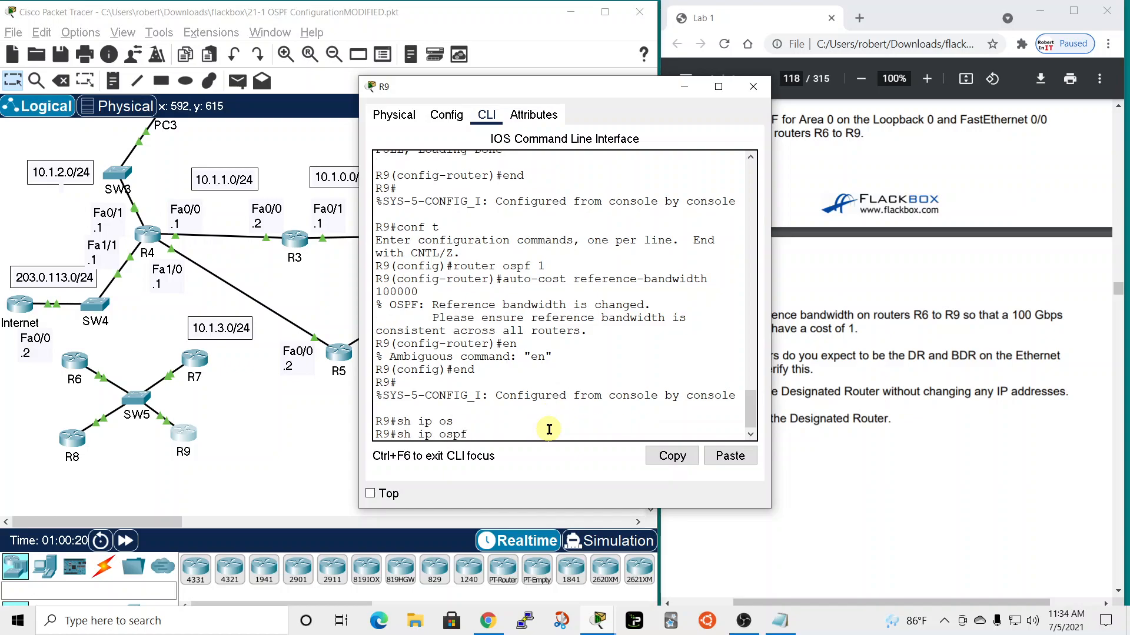
{"action": "type", "text": "int"}
{"action": "key", "text": "Tab"}
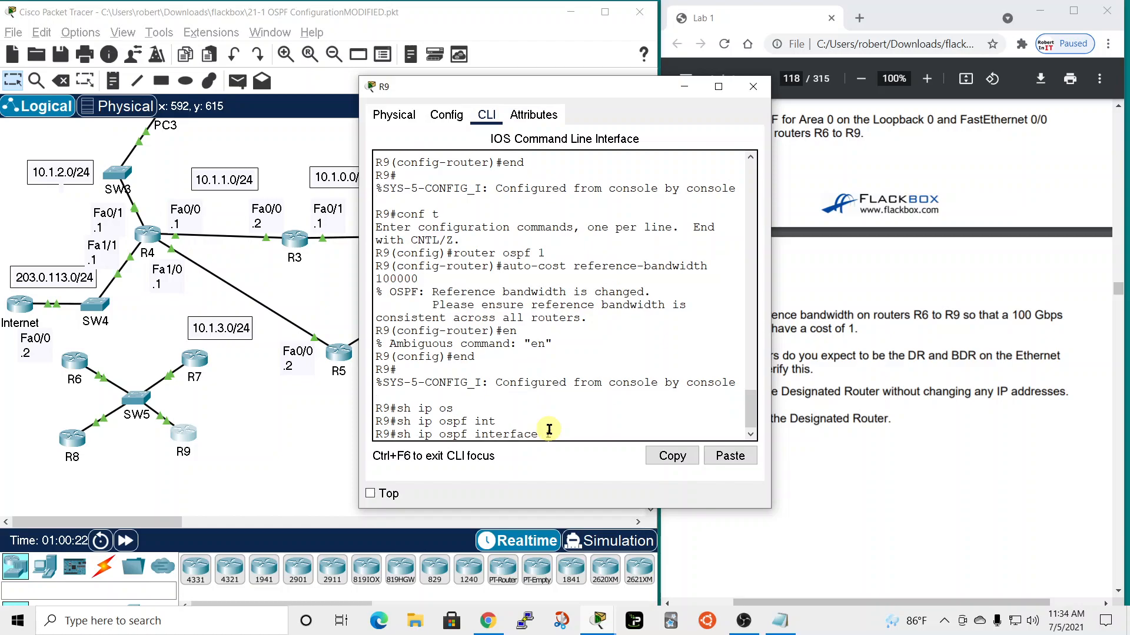
{"action": "type", "text": "fa"}
{"action": "key", "text": "Tab"}
{"action": "type", "text": "0/0"}
{"action": "key", "text": "Return"}
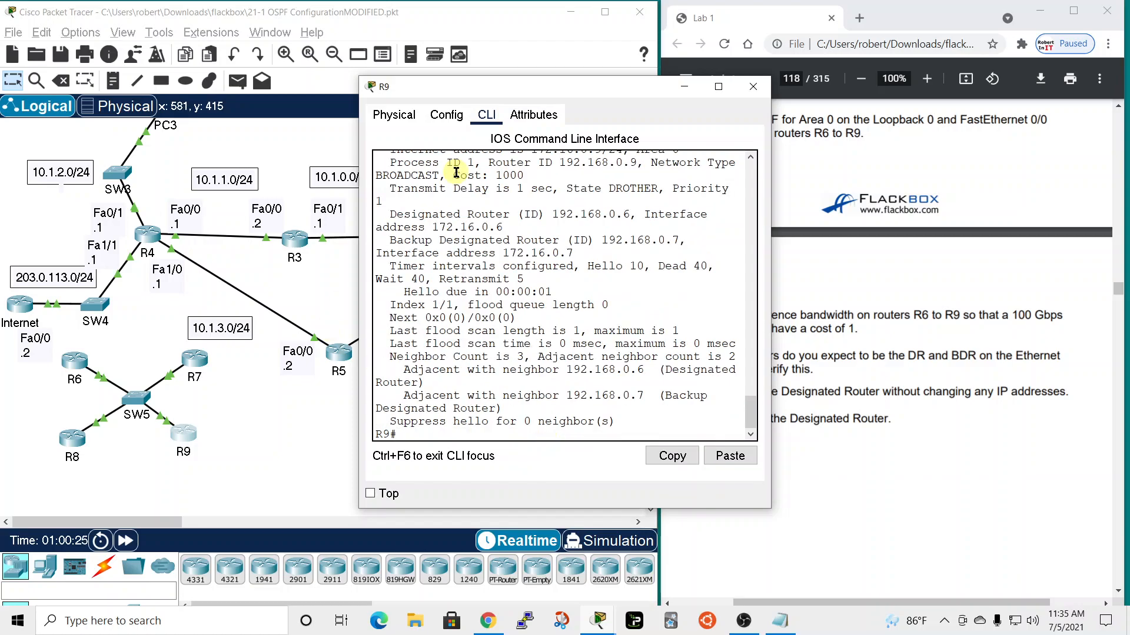
Step: Examine R9's Designated Router and Backup Designated Router entries and reread lab question 30
{"action": "left_click_drag", "start_coordinate": [771, 251], "coordinate": [873, 252]}
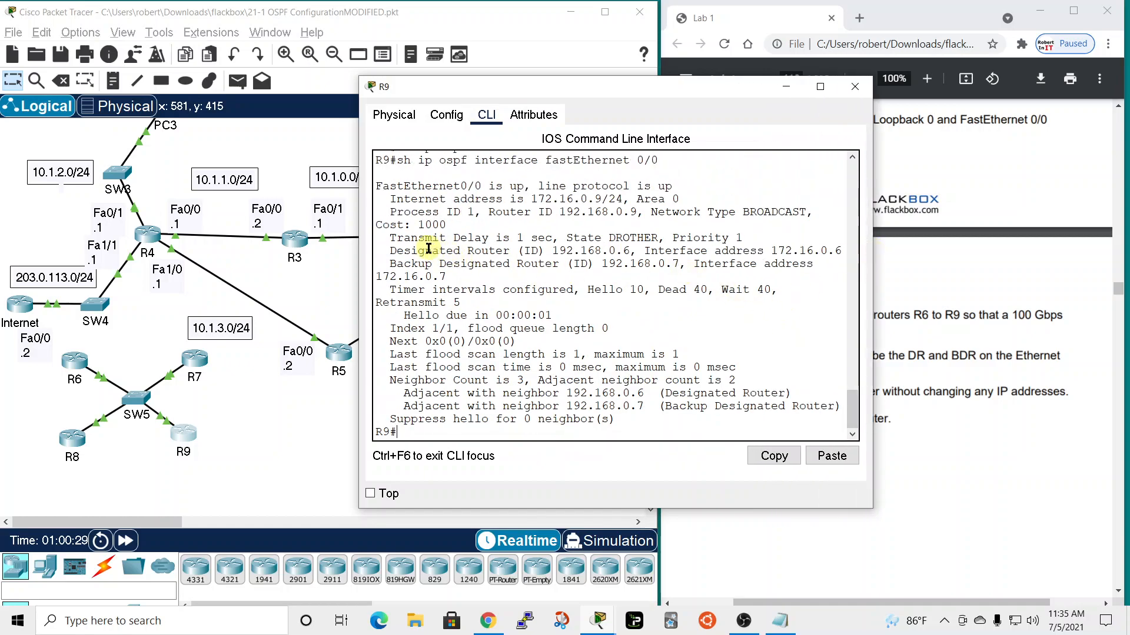
{"action": "left_click_drag", "start_coordinate": [511, 250], "coordinate": [736, 251]}
{"action": "left_click_drag", "start_coordinate": [511, 263], "coordinate": [729, 264]}
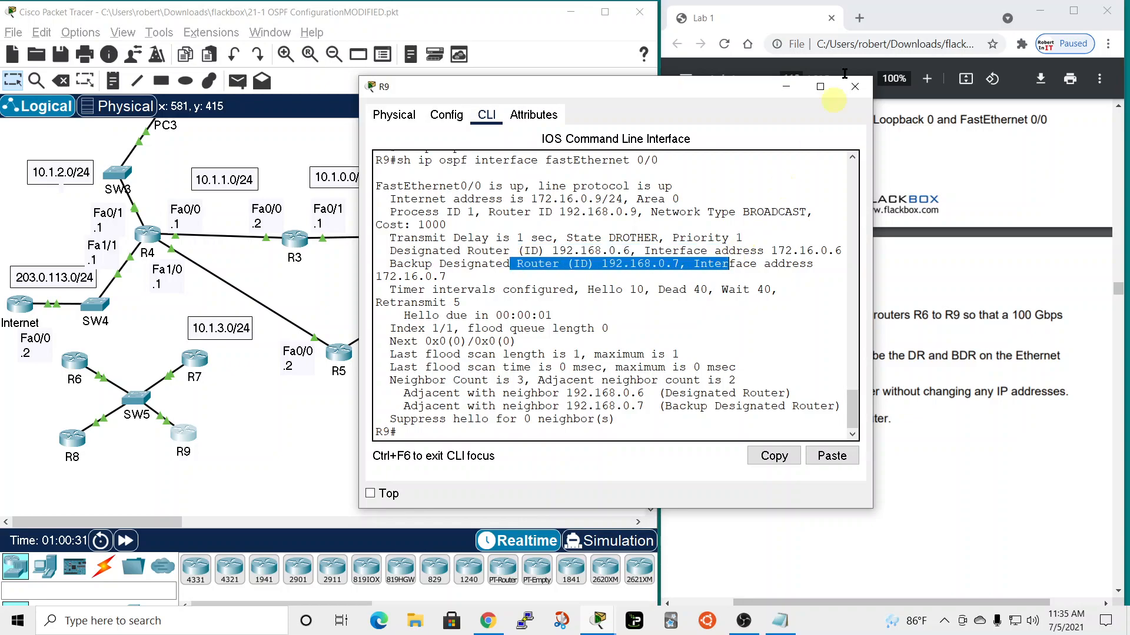
{"action": "left_click_drag", "start_coordinate": [698, 93], "coordinate": [489, 76]}
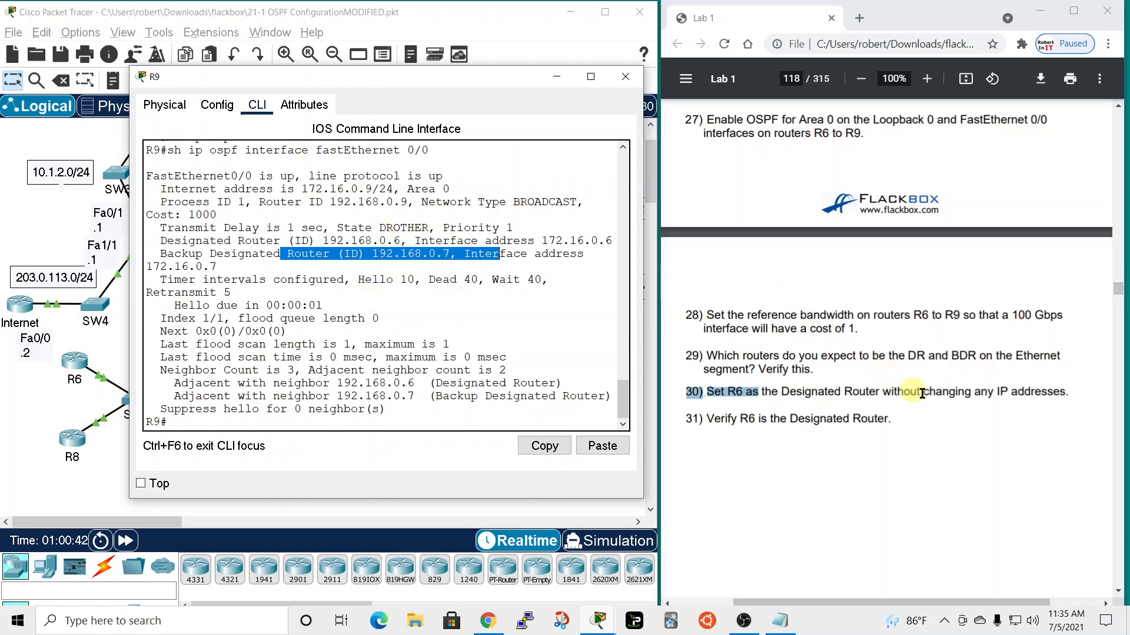
{"action": "left_click", "coordinate": [722, 386]}
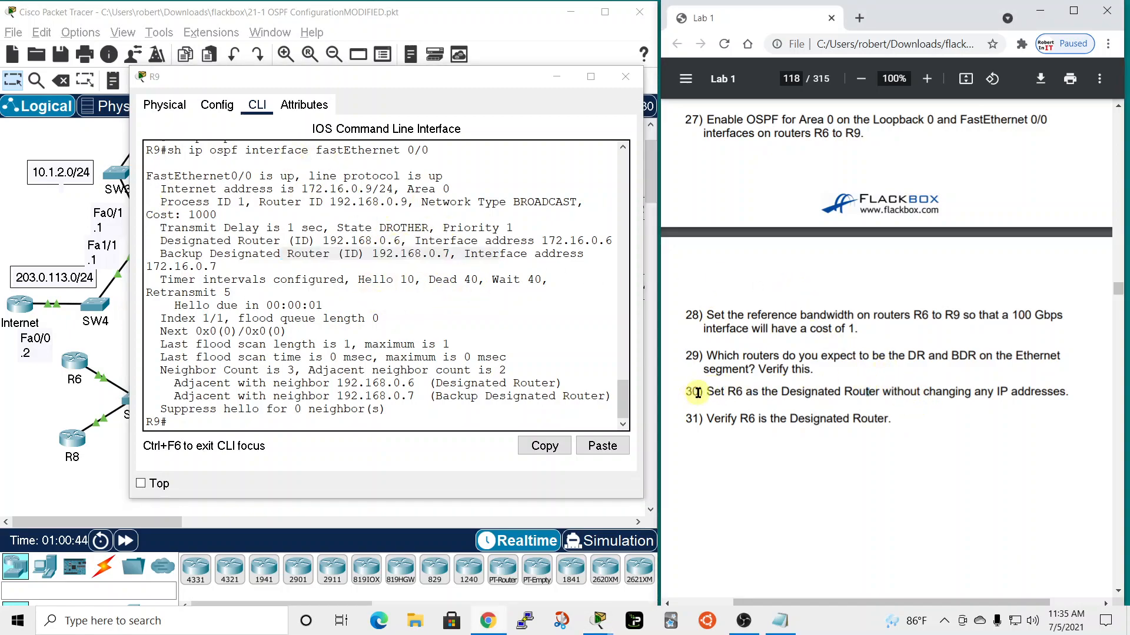
{"action": "left_click_drag", "start_coordinate": [684, 393], "coordinate": [793, 395]}
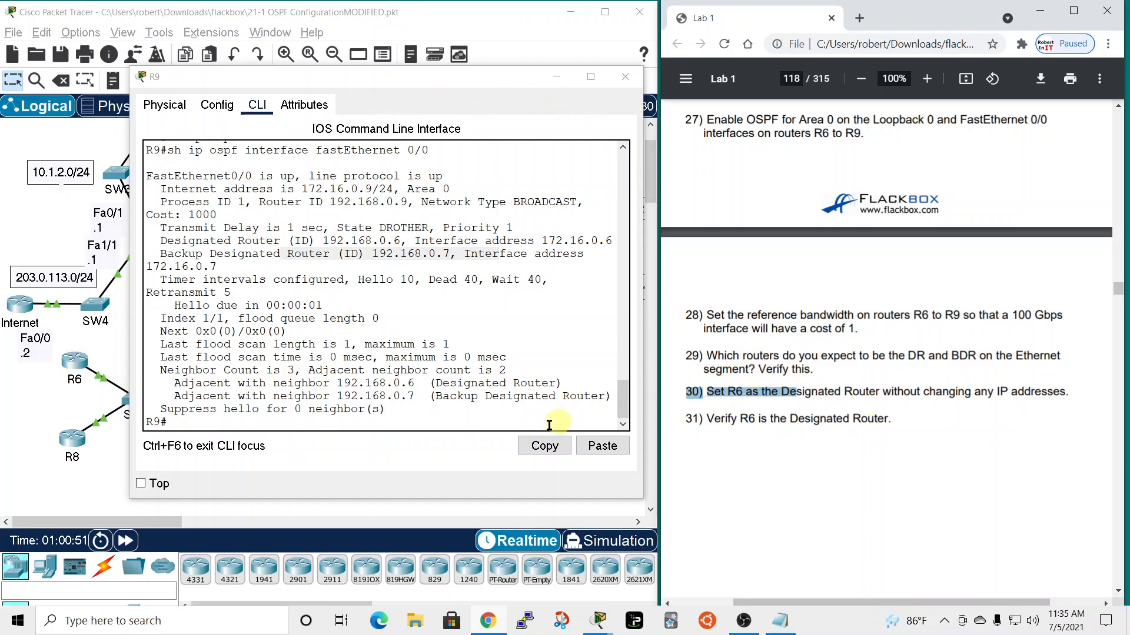
Step: On R9's FastEthernet 0/0 interface, set the OSPF priority to 100 and exit configuration mode
{"action": "left_click", "coordinate": [356, 421]}
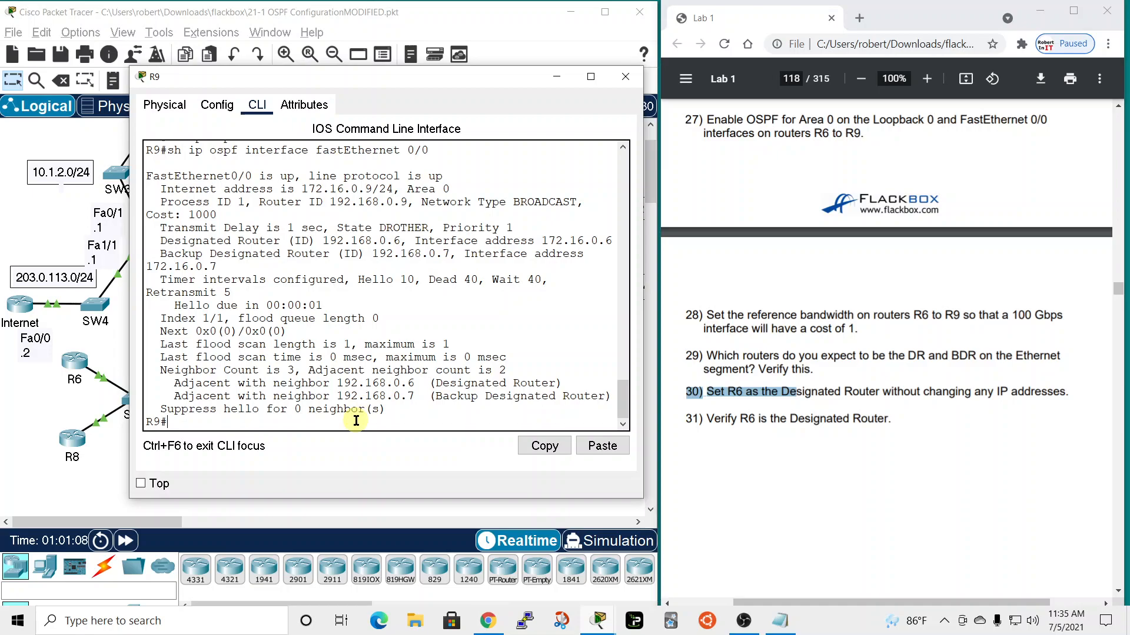
{"action": "type", "text": "conf t"}
{"action": "key", "text": "Return"}
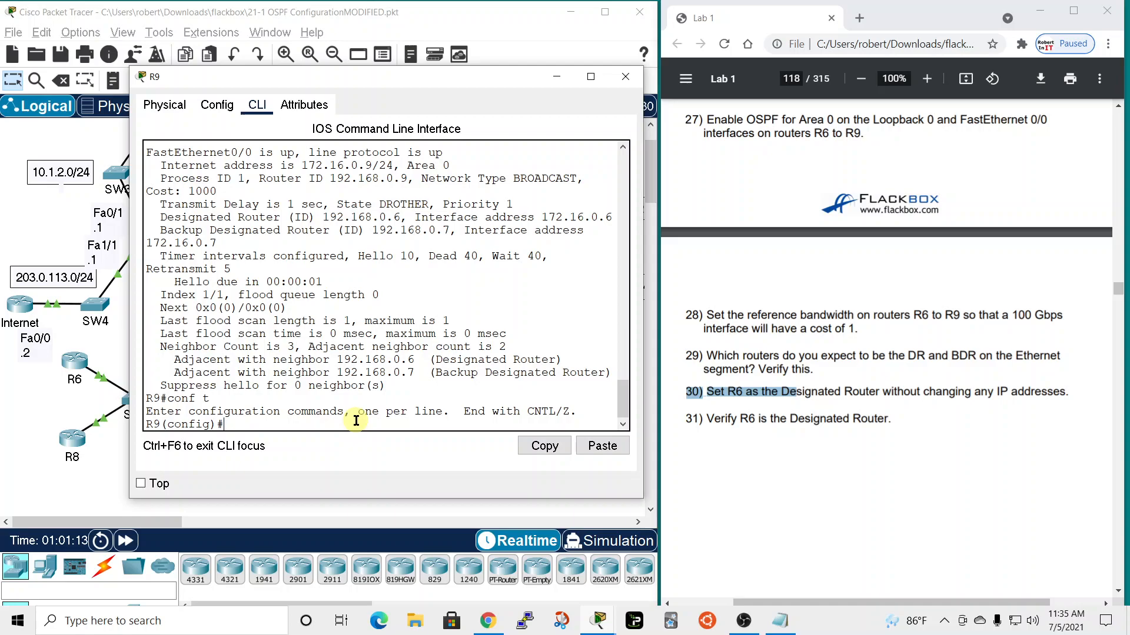
{"action": "type", "text": "int"}
{"action": "key", "text": "Tab"}
{"action": "type", "text": "fa"}
{"action": "key", "text": "Tab"}
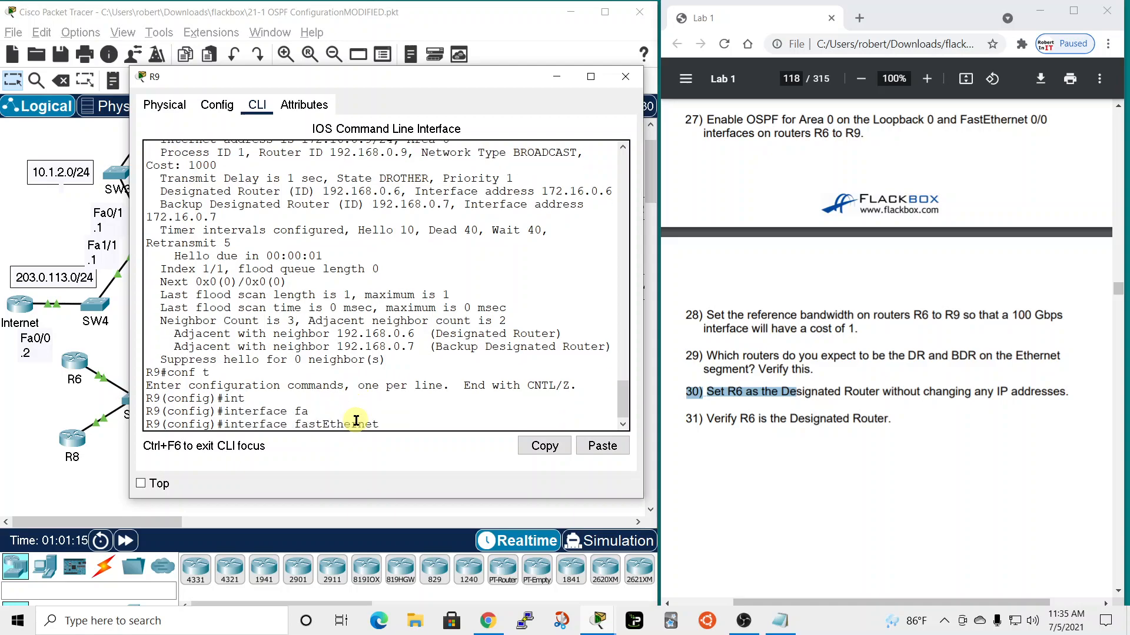
{"action": "type", "text": "0/0"}
{"action": "key", "text": "Return"}
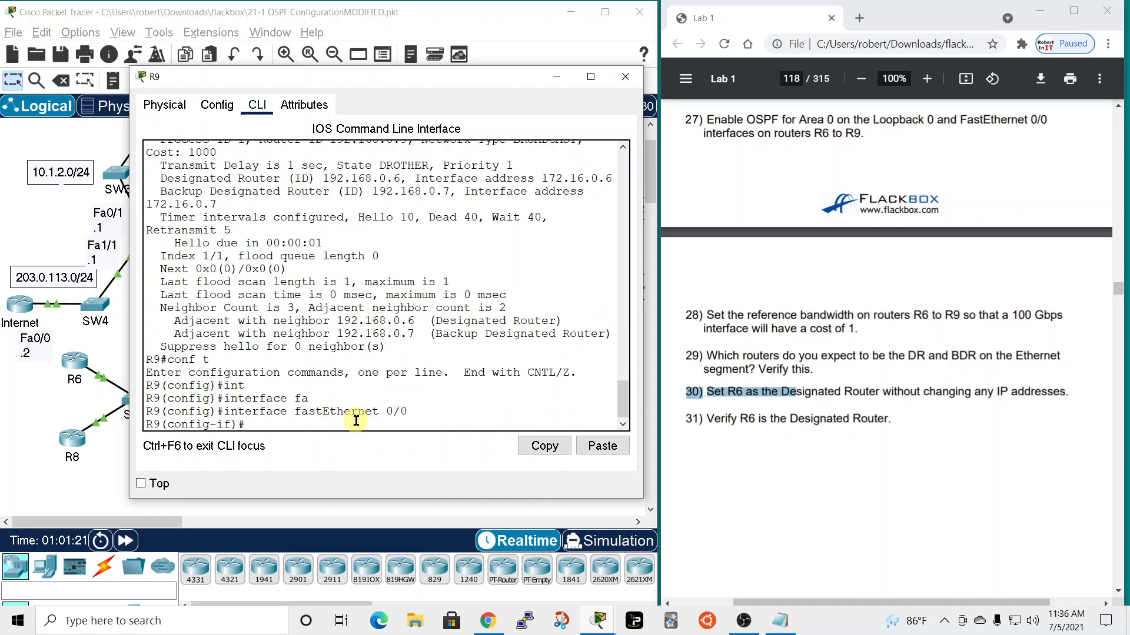
{"action": "type", "text": "ip os"}
{"action": "key", "text": "Tab"}
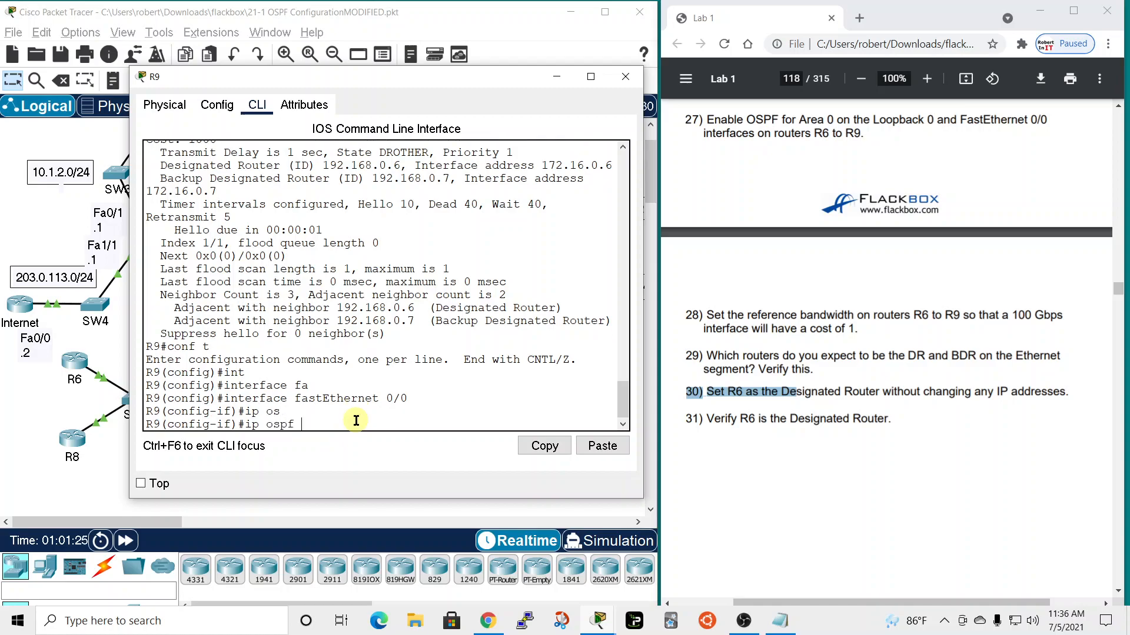
{"action": "type", "text": "?"}
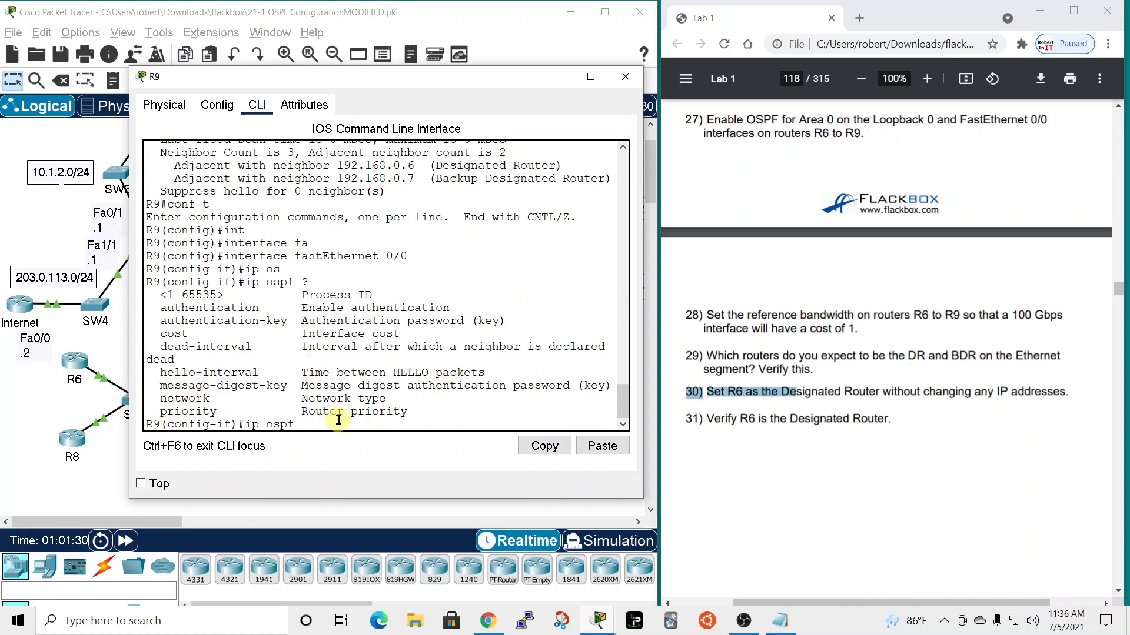
{"action": "type", "text": "priority"}
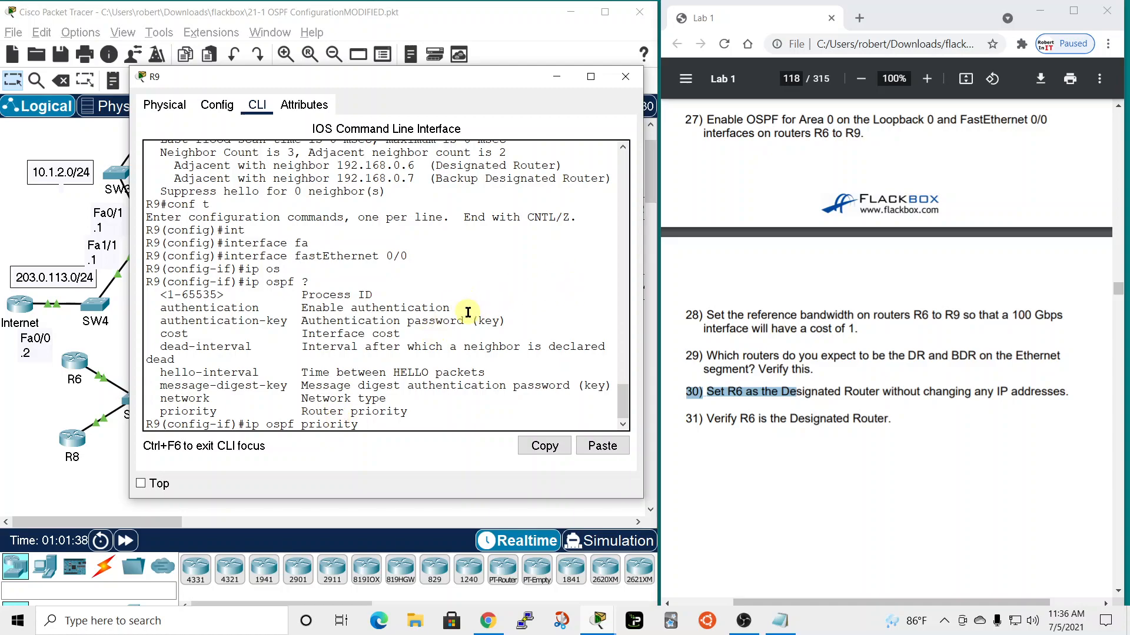
{"action": "type", "text": "100"}
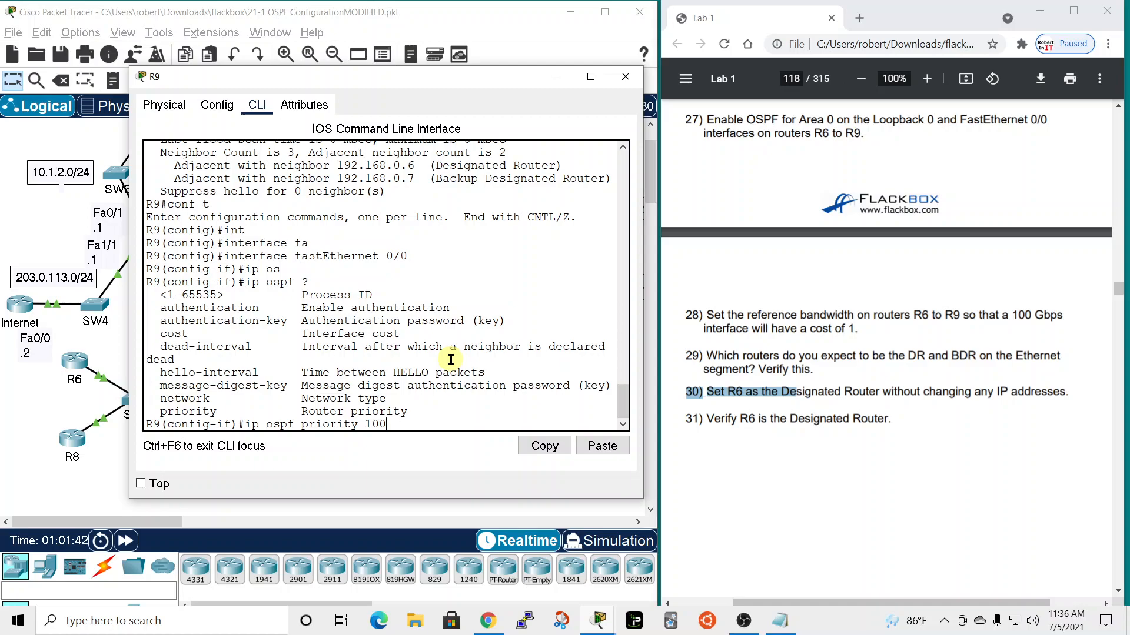
{"action": "key", "text": "Return"}
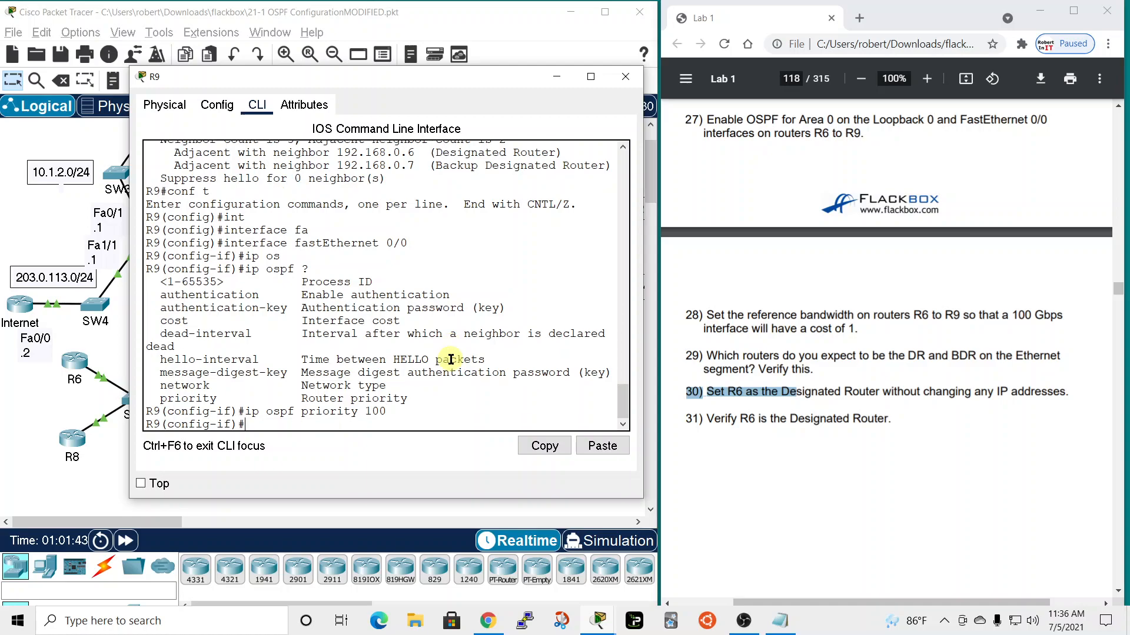
{"action": "type", "text": "end"}
{"action": "key", "text": "Return"}
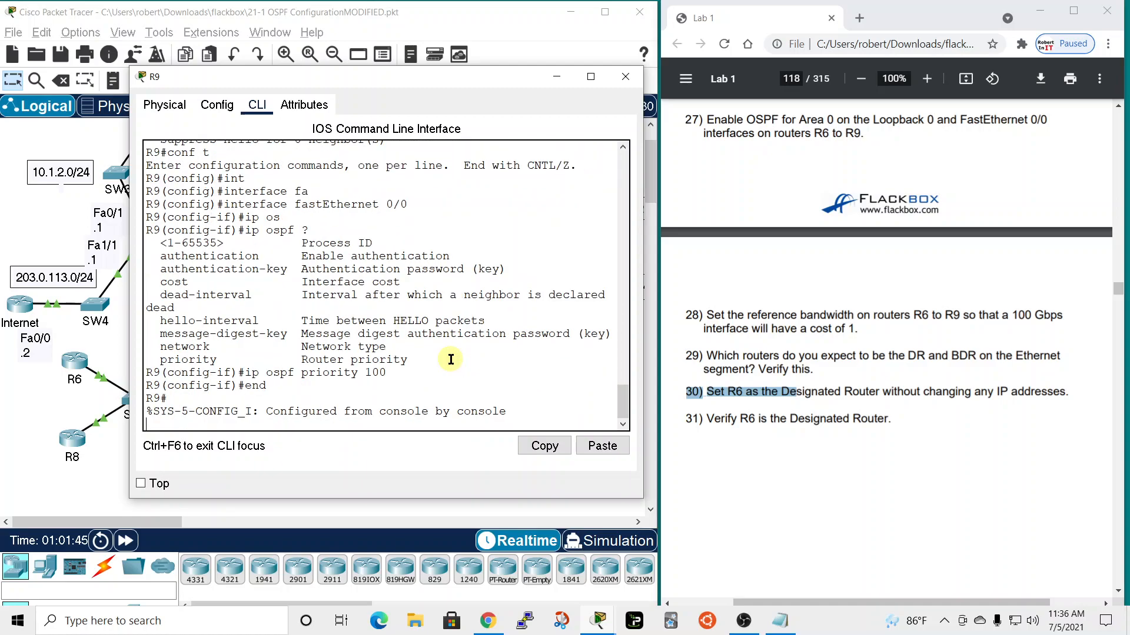
Step: Reset all OSPF processes on R9, confirming the reset
{"action": "type", "text": "clear"}
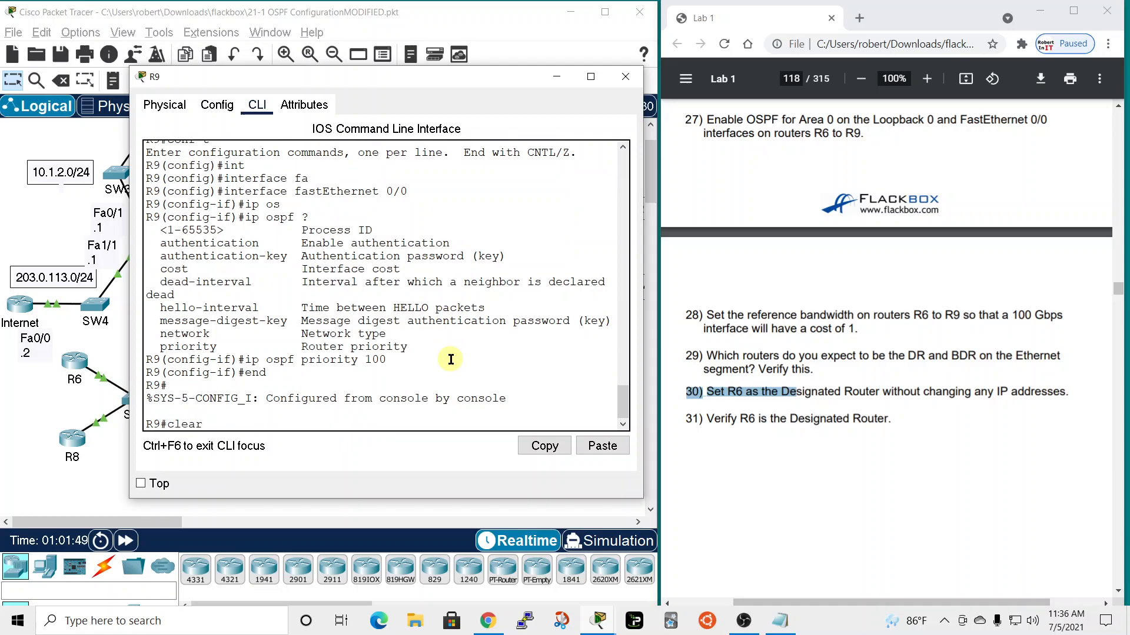
{"action": "type", "text": "ip os"}
{"action": "key", "text": "Tab"}
{"action": "type", "text": "pr"}
{"action": "key", "text": "Tab"}
{"action": "key", "text": "Return"}
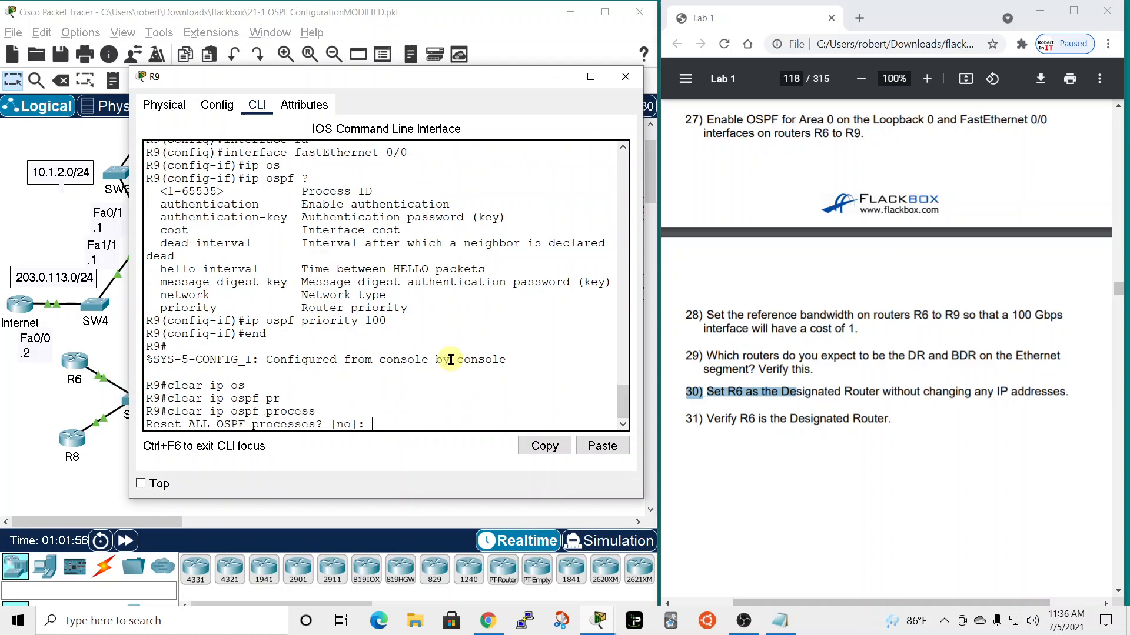
{"action": "type", "text": "y"}
{"action": "key", "text": "Return"}
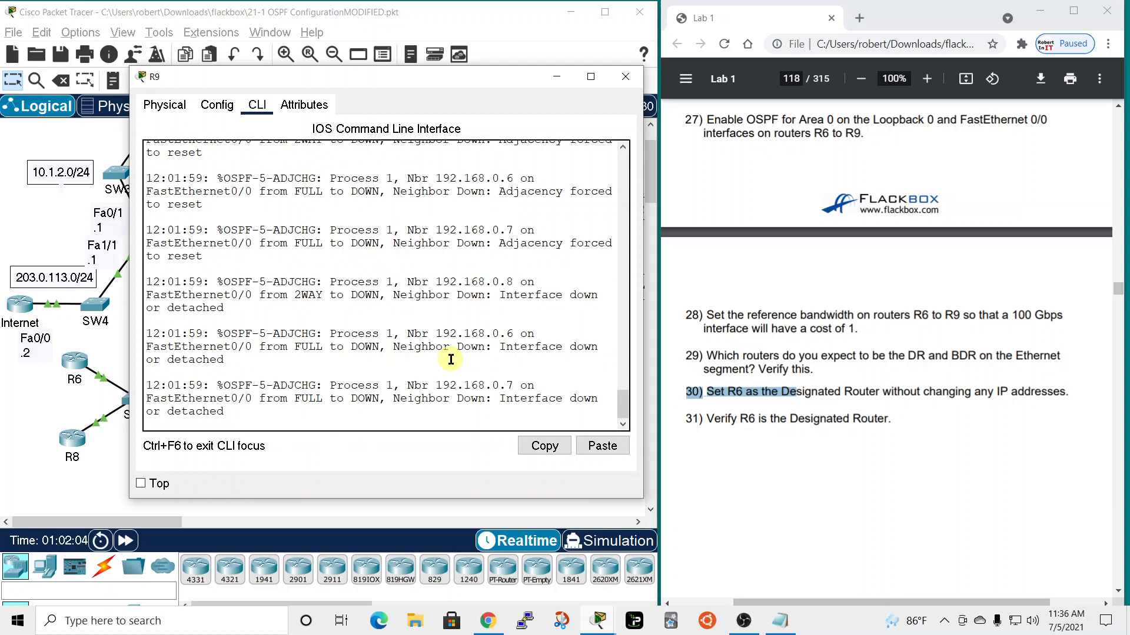
{"action": "key", "text": "Return"}
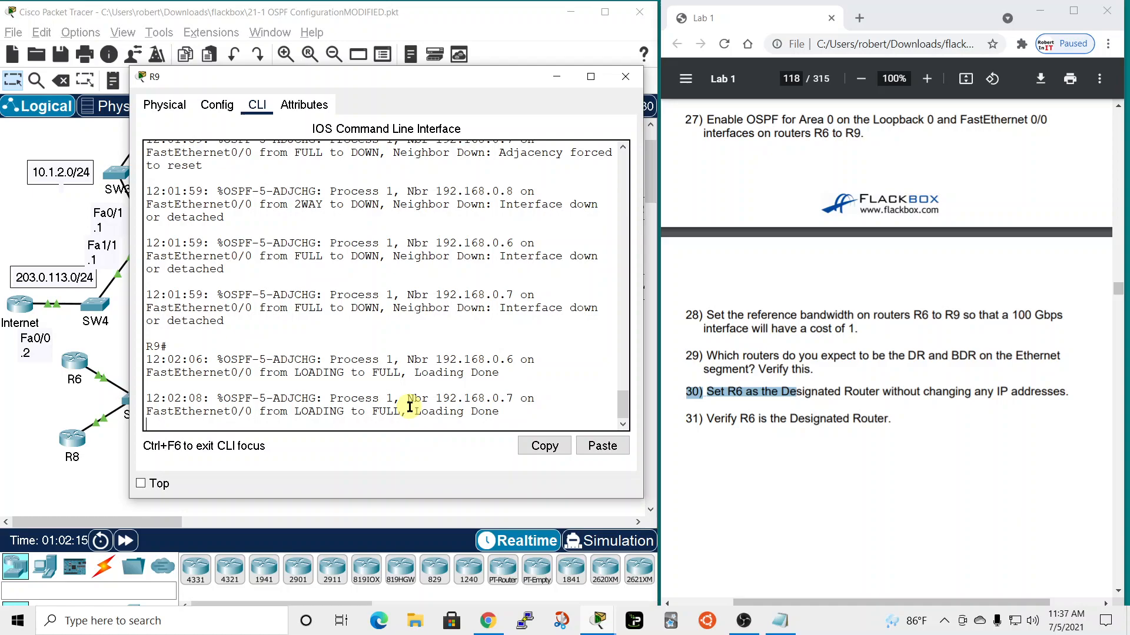
{"action": "key", "text": "Return"}
Step: Show R9's OSPF details for interface FastEthernet 0/0 again
{"action": "type", "text": "sh ip ospf "}
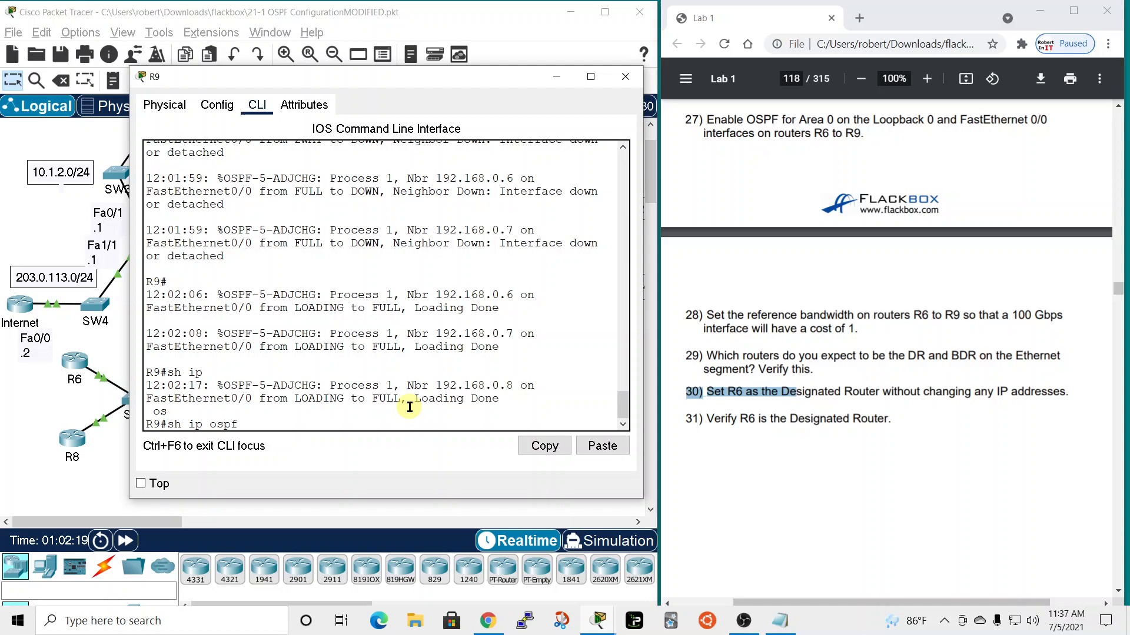
{"action": "type", "text": "in"}
{"action": "key", "text": "Tab"}
{"action": "type", "text": "fa"}
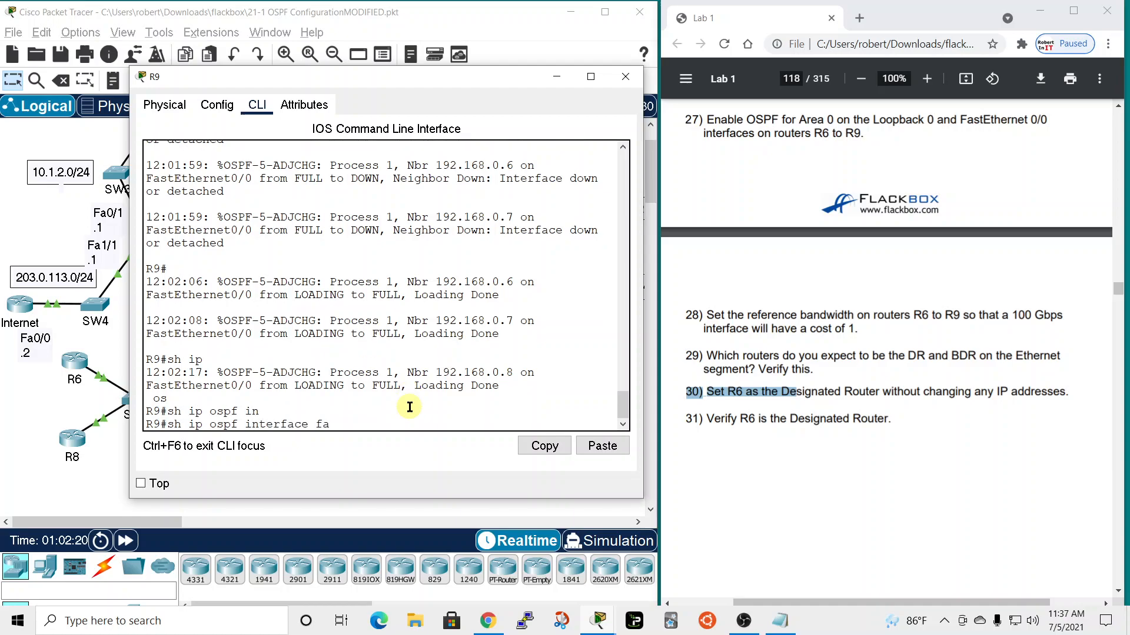
{"action": "key", "text": "Tab"}
{"action": "type", "text": "0/0"}
{"action": "key", "text": "Return"}
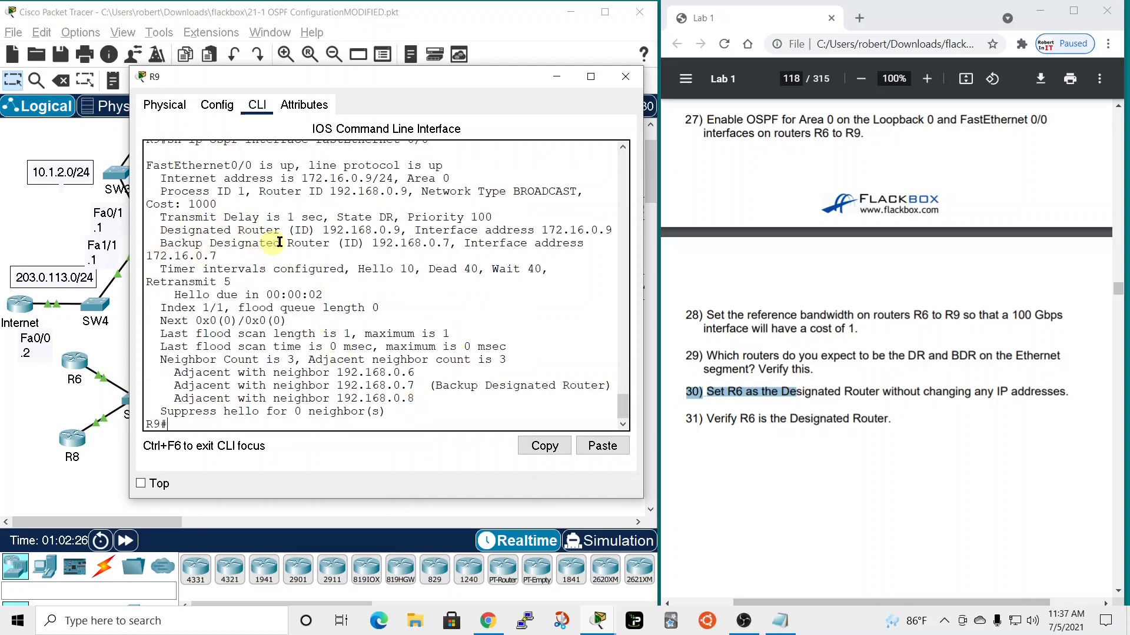
Step: Compare R9's Designated Router and Backup Designated Router entries with lab question 31 and close R9's CLI window
{"action": "left_click_drag", "start_coordinate": [158, 230], "coordinate": [399, 229]}
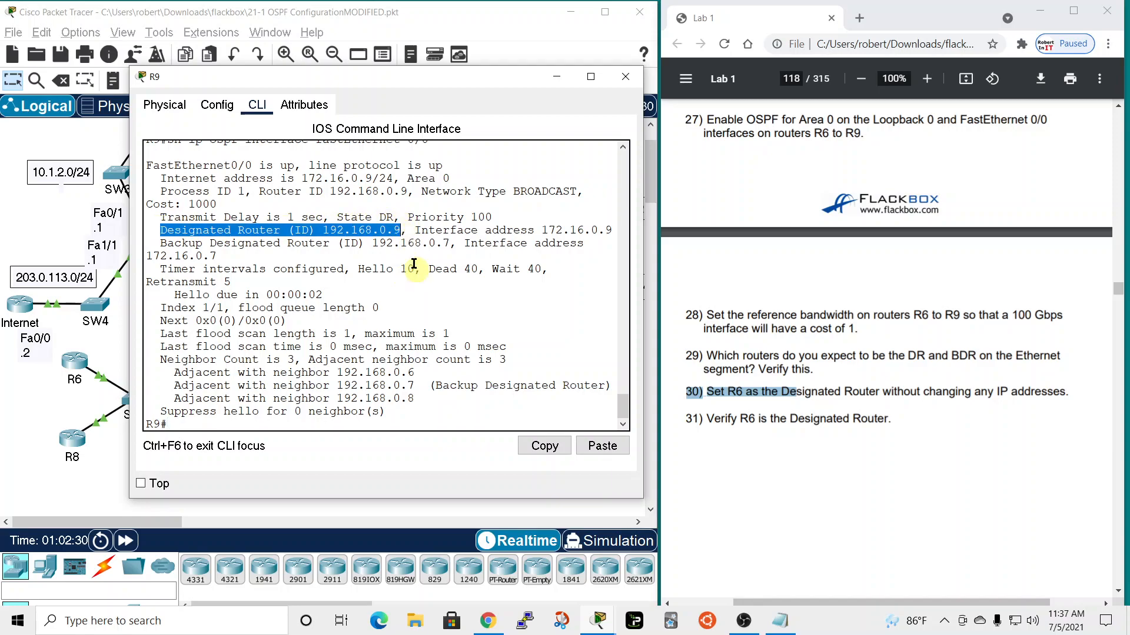
{"action": "left_click_drag", "start_coordinate": [160, 243], "coordinate": [450, 245]}
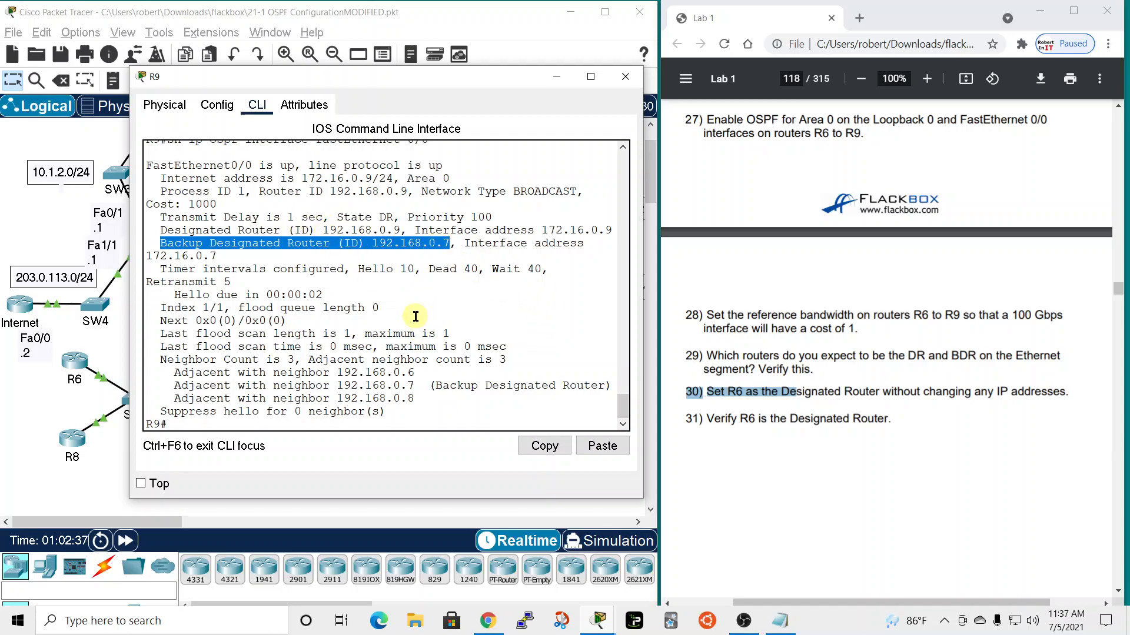
{"action": "left_click", "coordinate": [759, 419]}
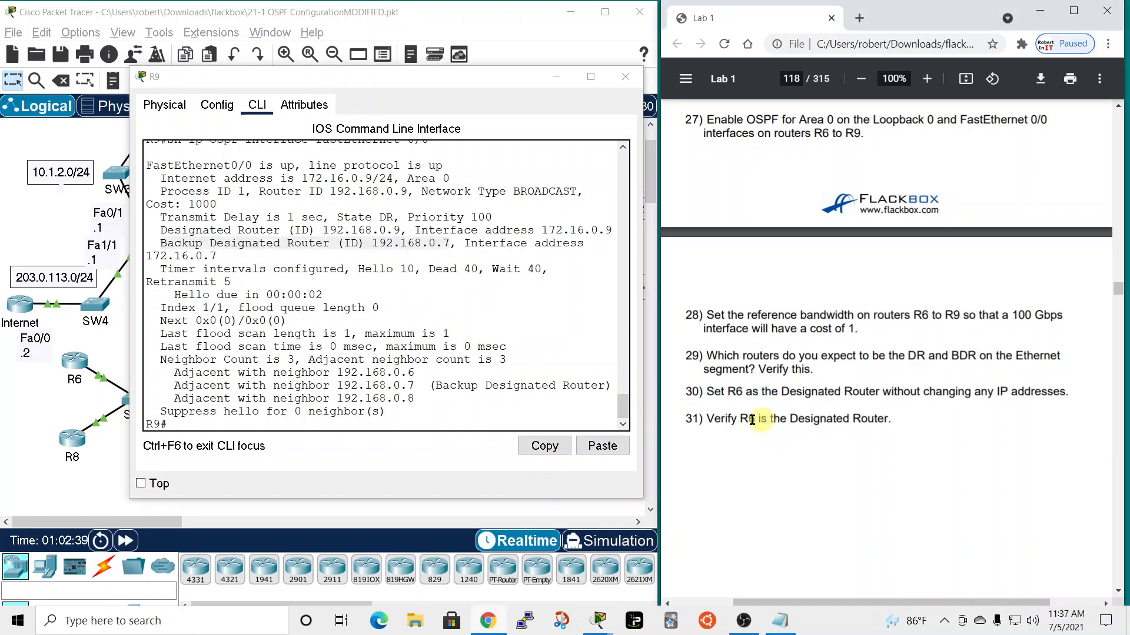
{"action": "left_click_drag", "start_coordinate": [704, 419], "coordinate": [789, 419]}
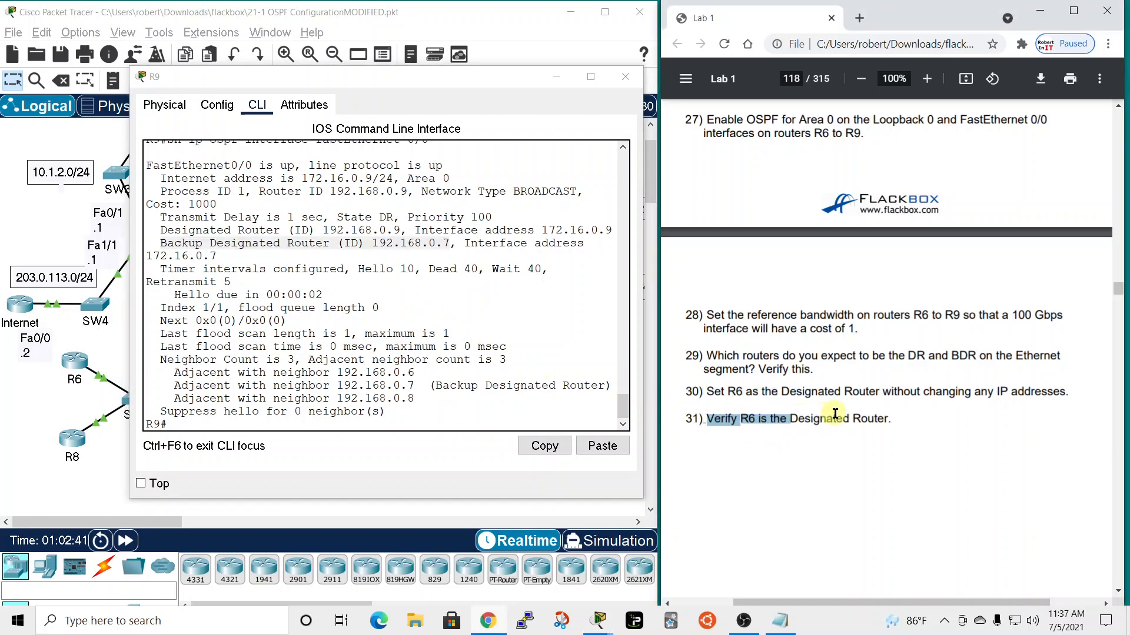
{"action": "scroll", "coordinate": [834, 462], "scroll_direction": "down", "scroll_amount": 12}
{"action": "scroll", "coordinate": [845, 452], "scroll_direction": "up", "scroll_amount": 8}
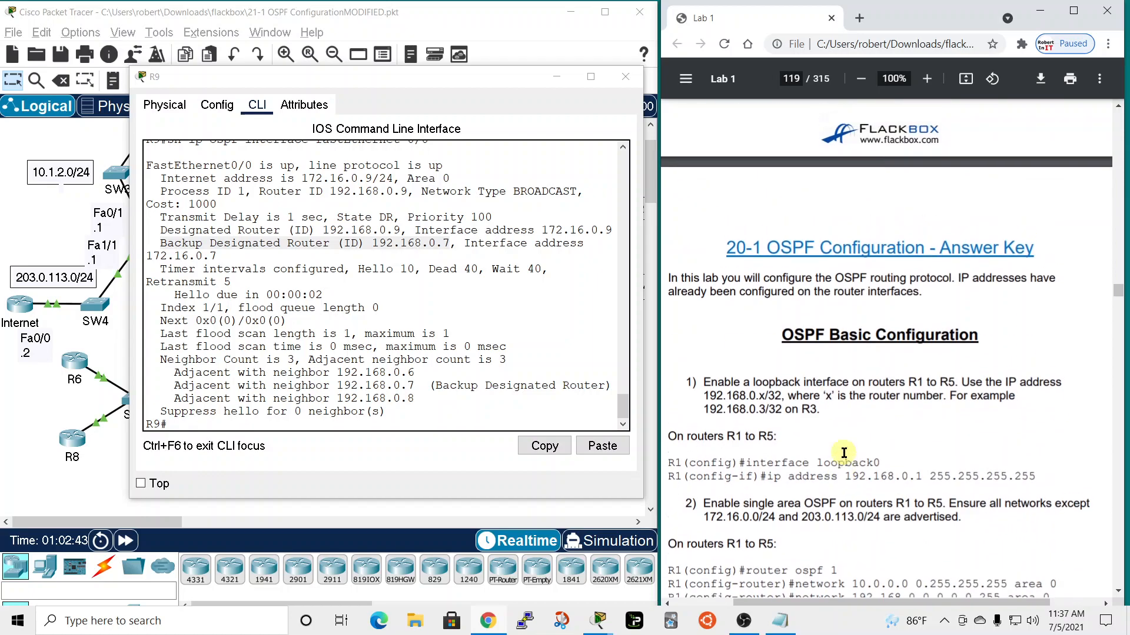
{"action": "left_click", "coordinate": [477, 86]}
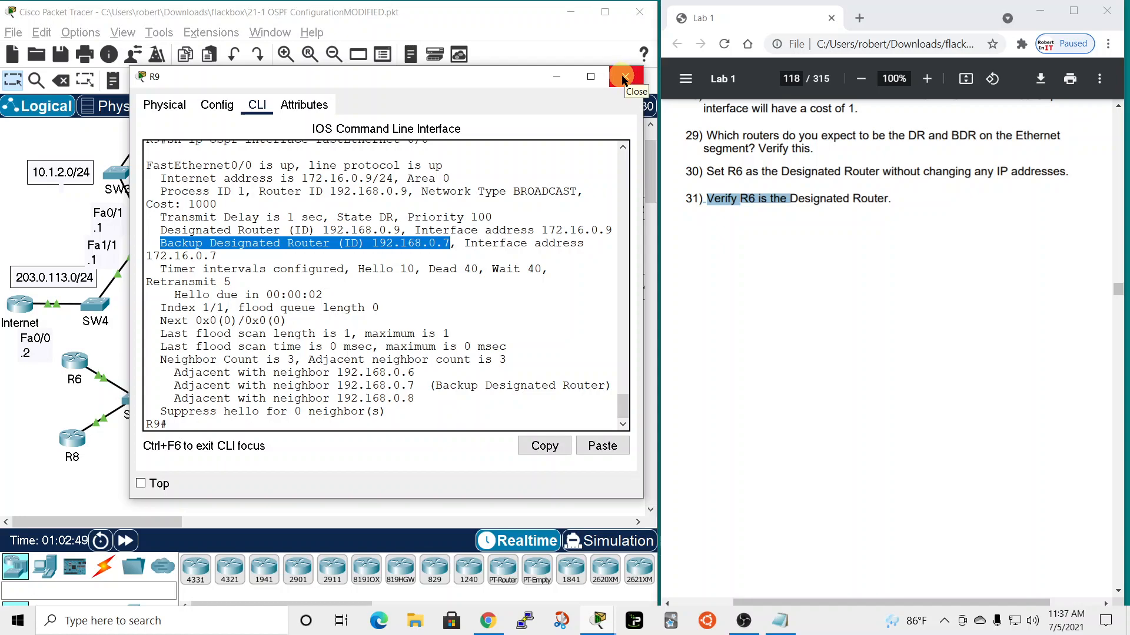
{"action": "left_click", "coordinate": [624, 79]}
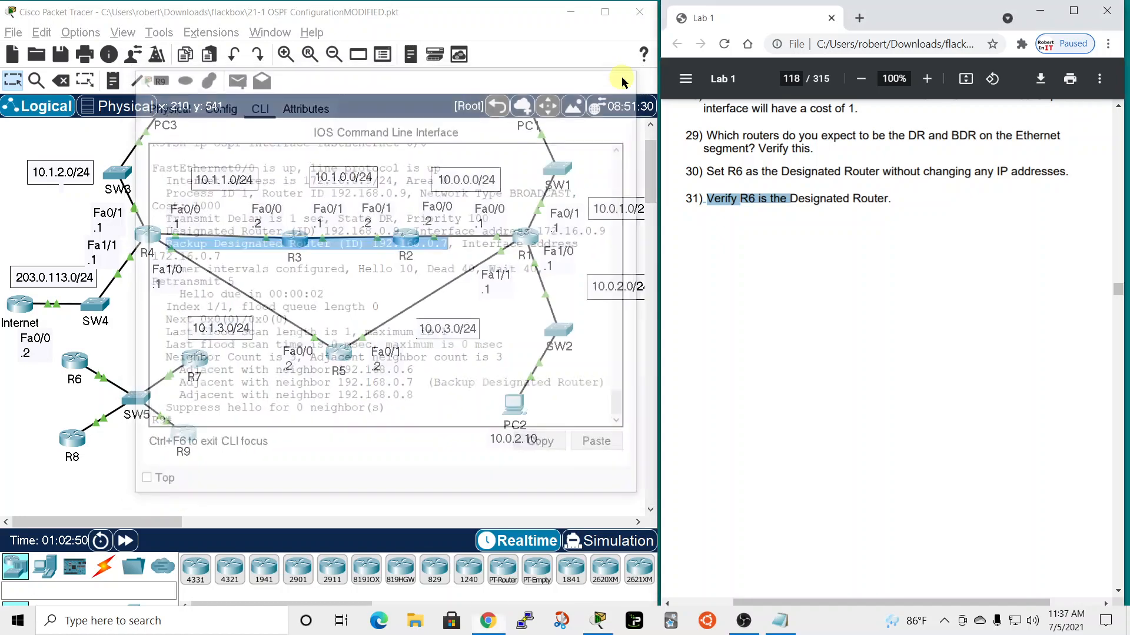